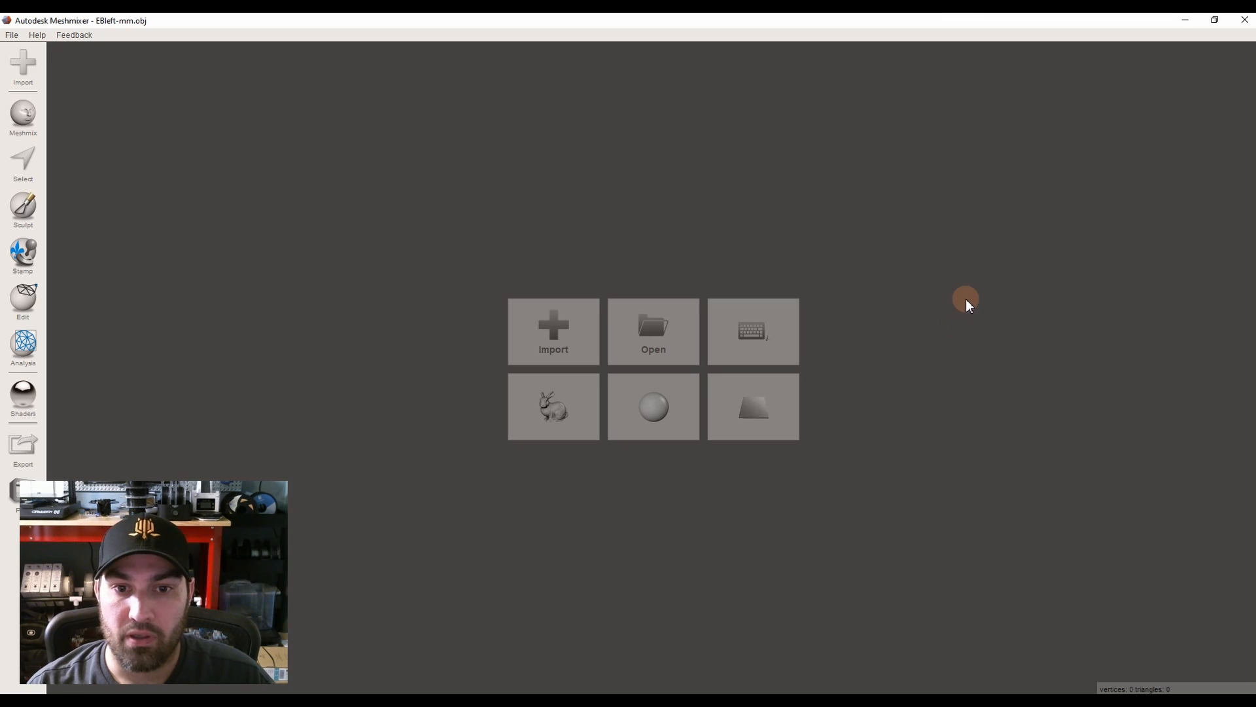
Import all five OBJ scan meshes from the Software Skills folder together
left_click(556, 330)
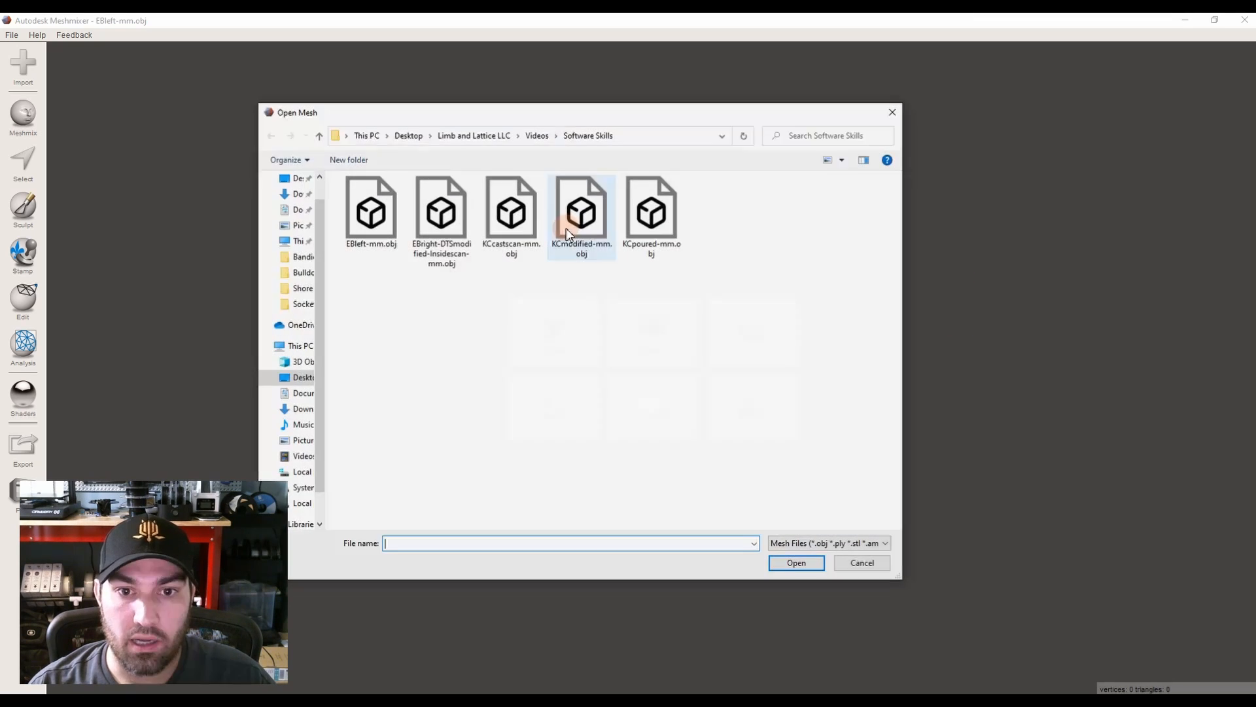
left_click_drag(722, 269, 357, 244)
left_click(797, 563)
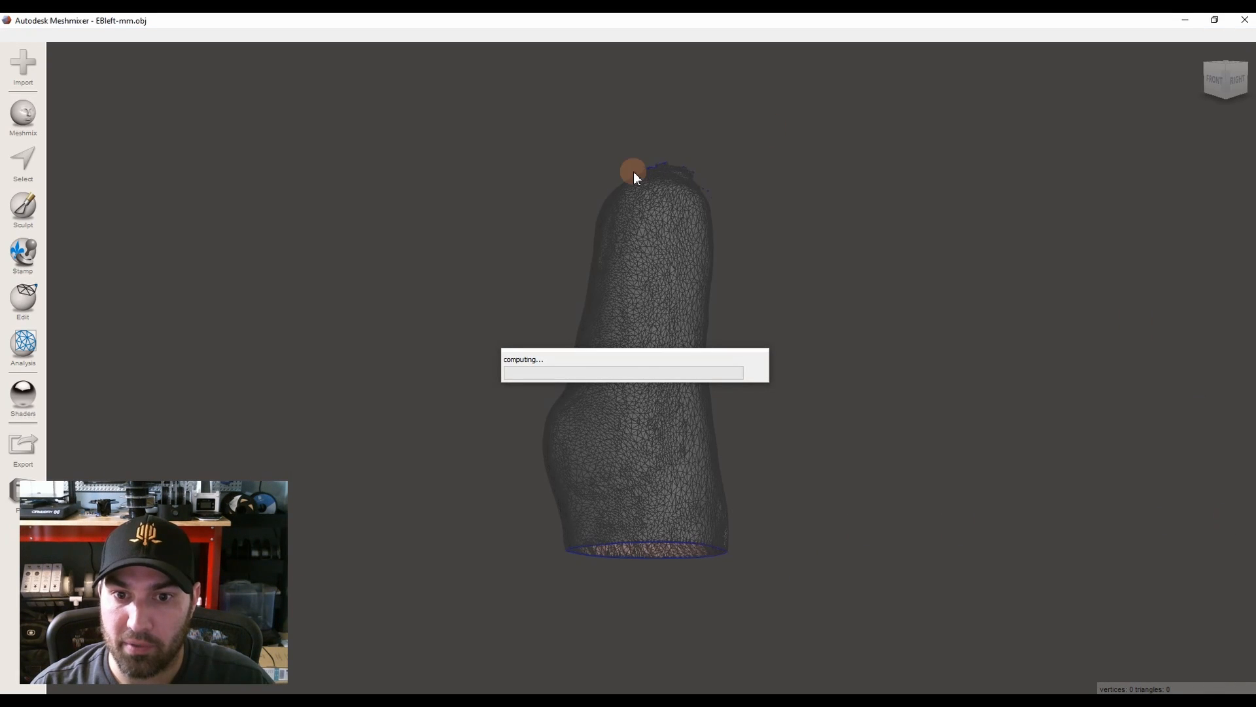
Hide every imported mesh except EBleft-mm.obj and make that limb scan the active object
right_click_drag(717, 233, 814, 269)
left_click(1245, 347)
left_click(1243, 359)
left_click(1243, 372)
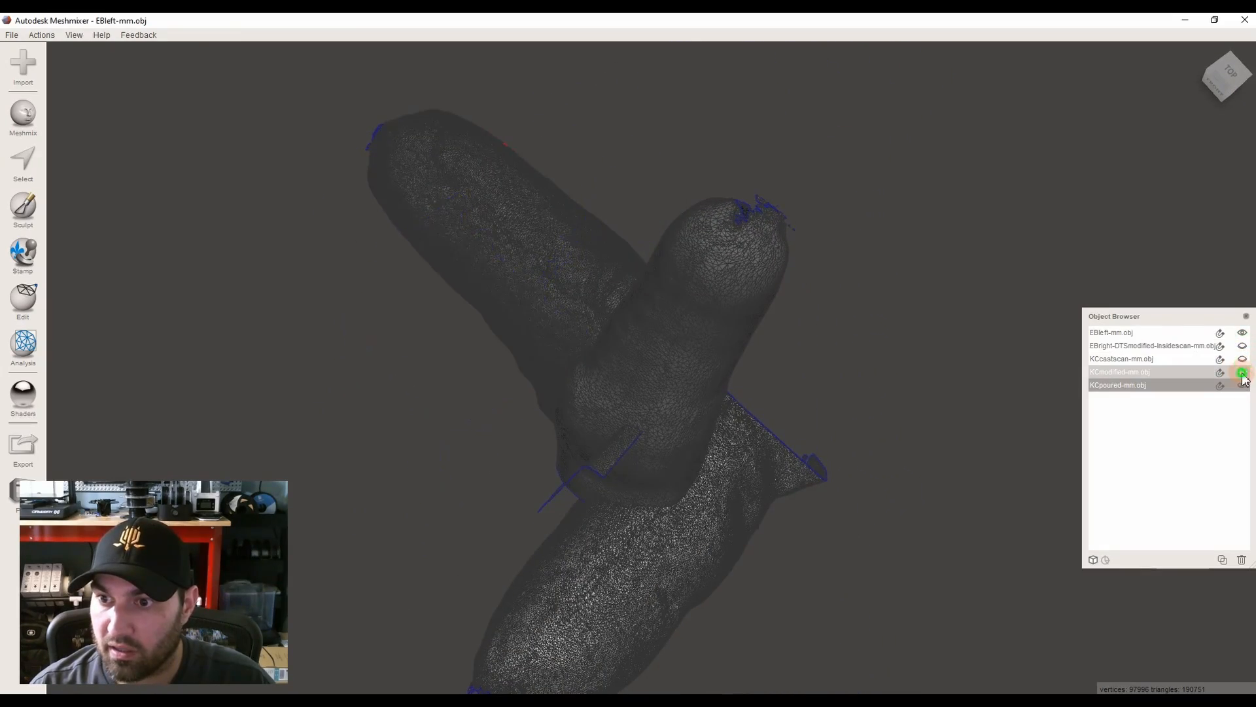
left_click(1243, 385)
left_click(1142, 334)
right_click_drag(1141, 334, 1158, 308)
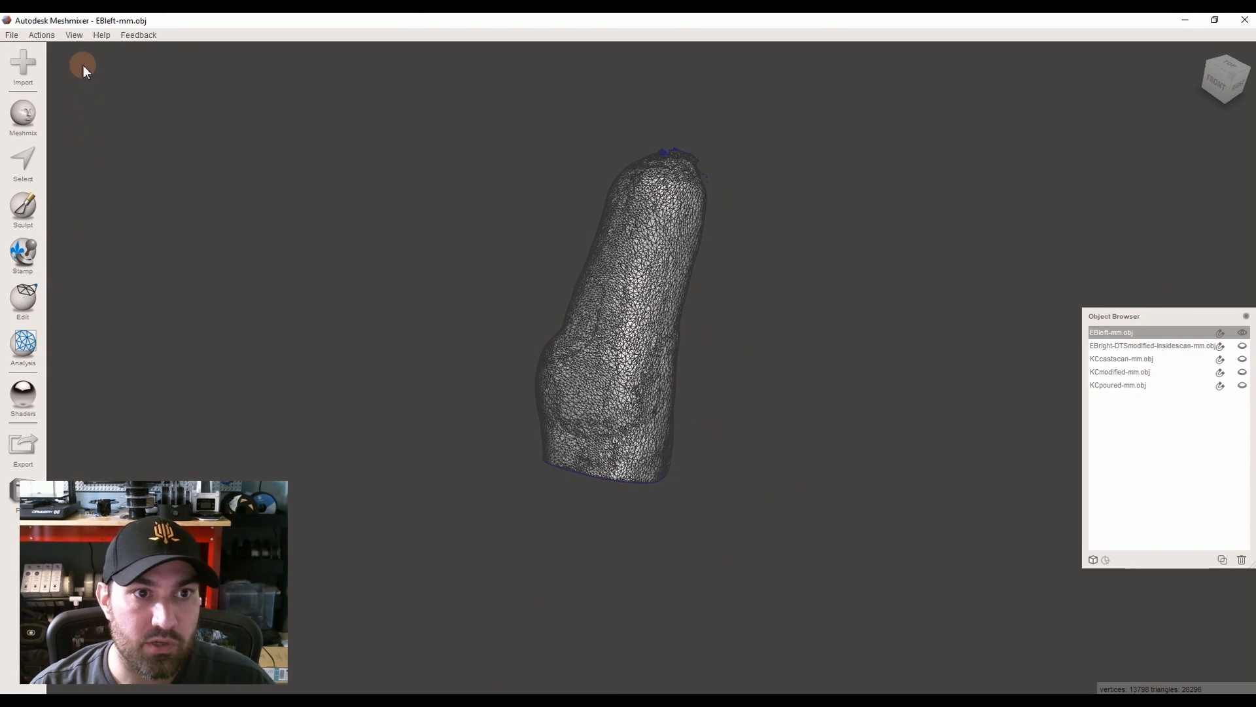
Hide the Objects Browser and bring it back
left_click(76, 38)
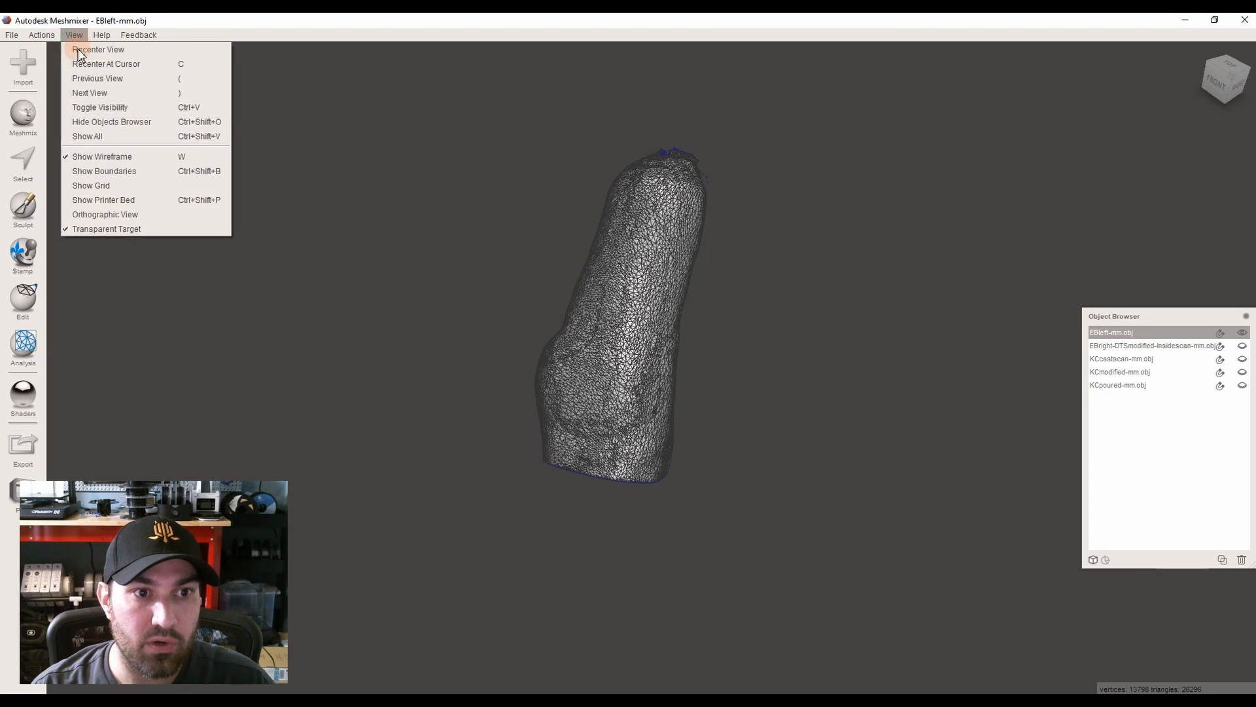
left_click(103, 123)
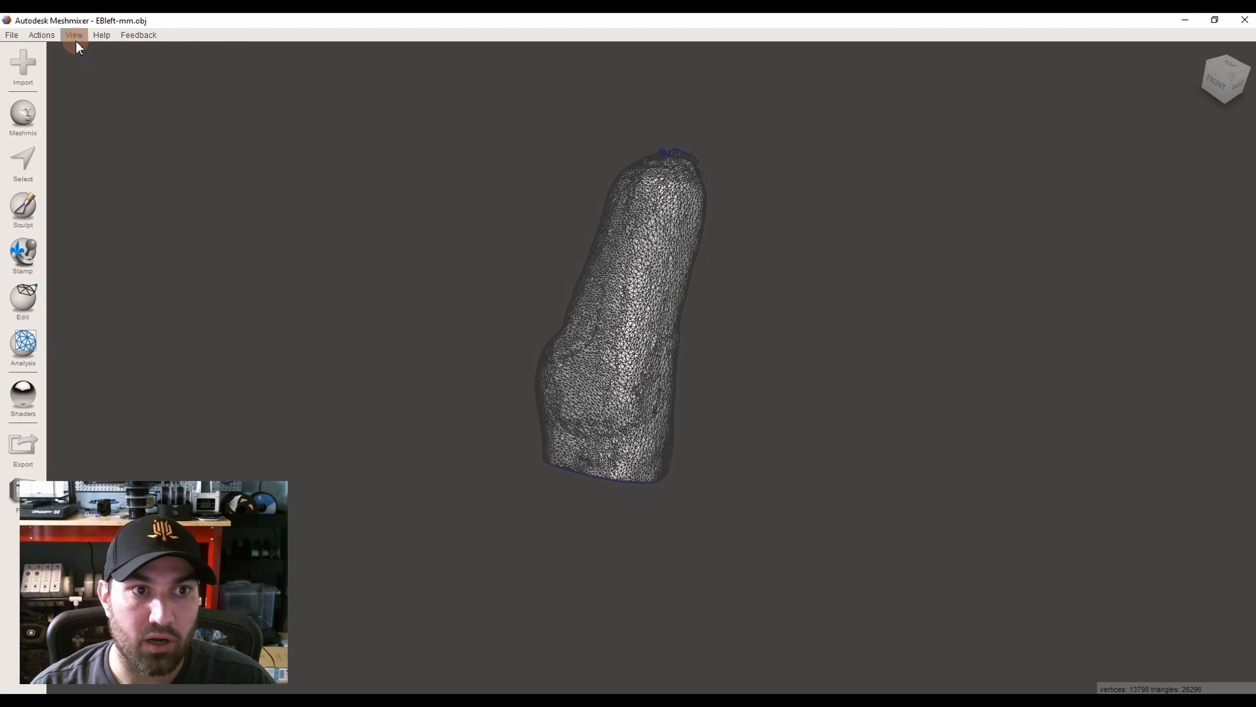
left_click(76, 40)
left_click(104, 123)
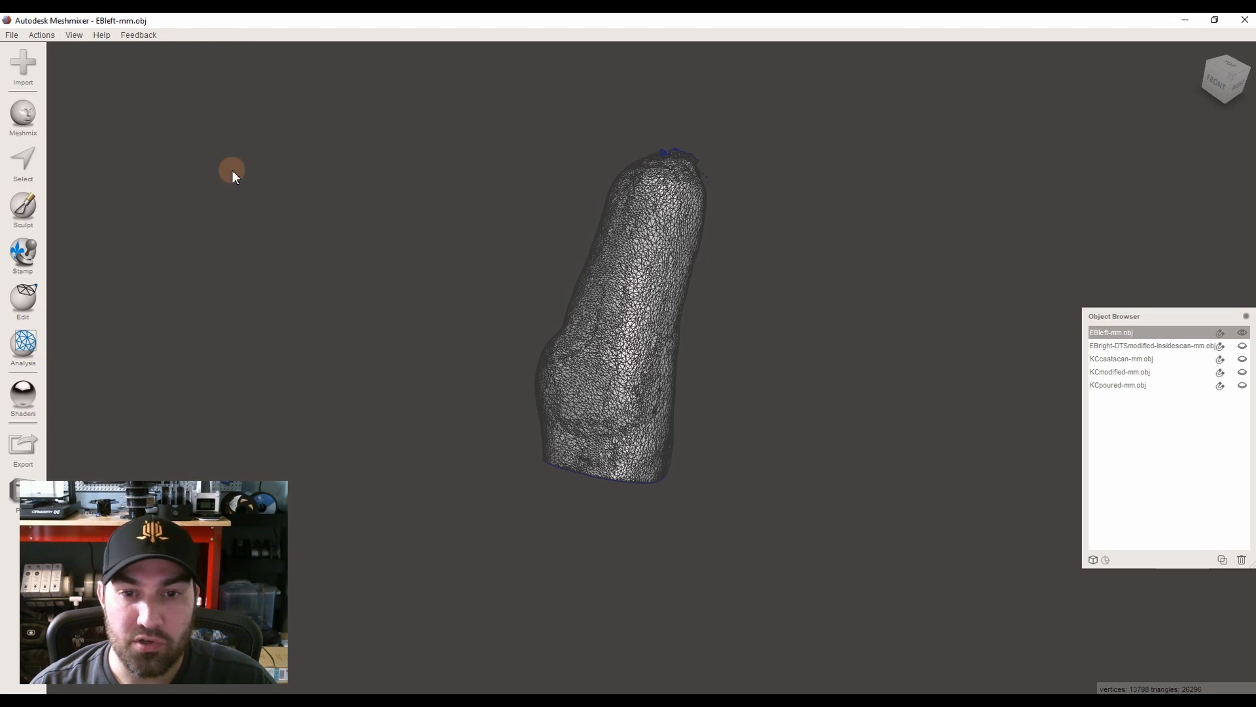
Move the Object Browser a little higher and turn off the mesh wireframe display
middle_click_drag(644, 127, 684, 170)
scroll(653, 423, "up", 4)
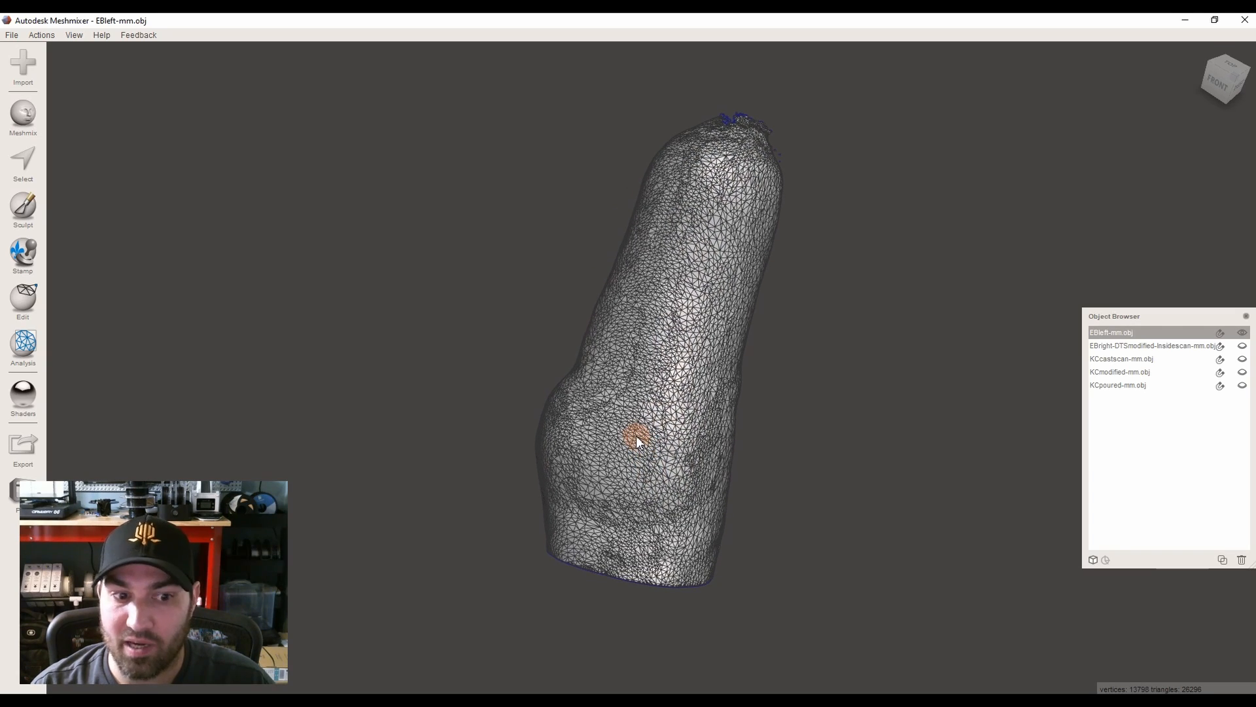
middle_click_drag(717, 313, 695, 299)
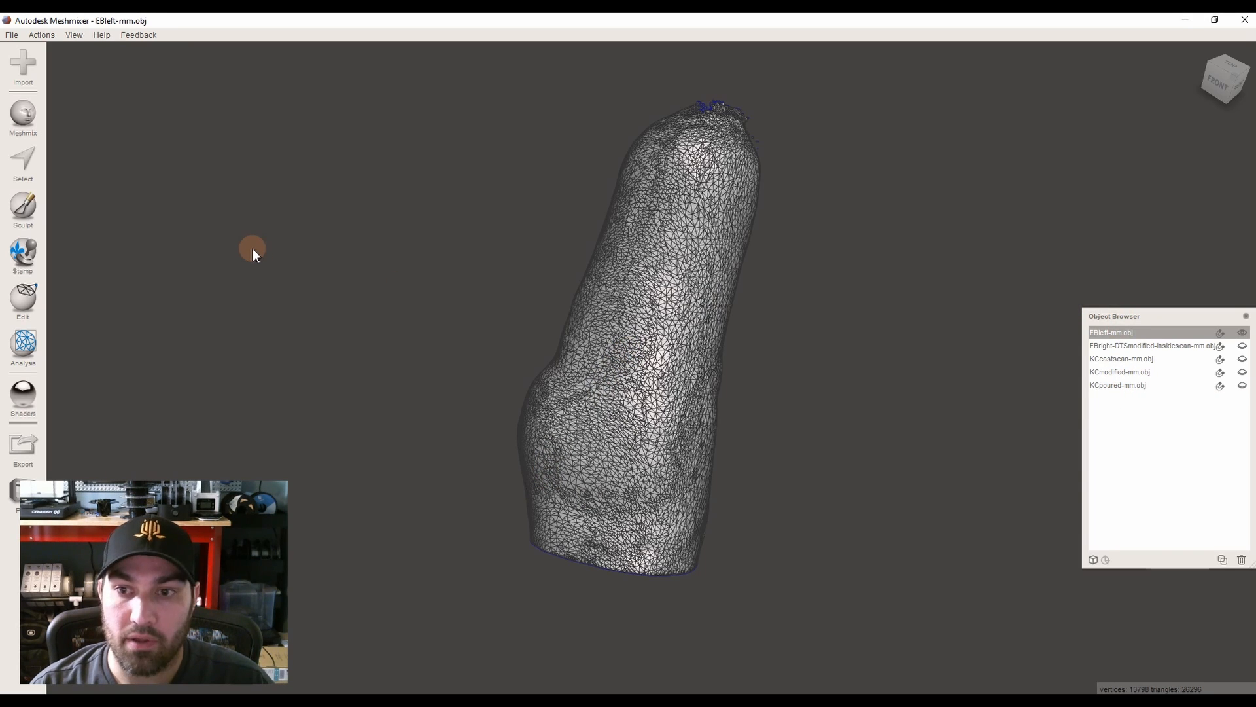
left_click_drag(1121, 319, 1100, 239)
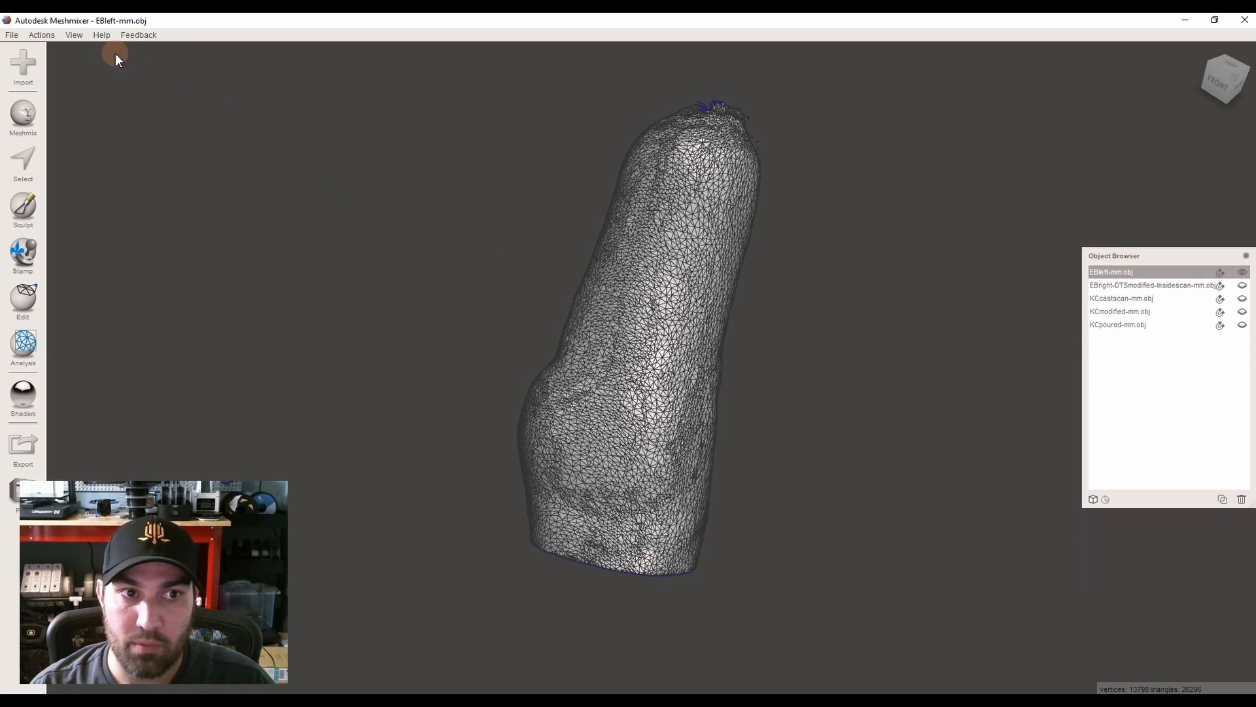
mouse_move(931, 132)
right_mouse_down()
mouse_move(1130, 109)
mouse_move(1090, 124)
mouse_move(1202, 61)
right_mouse_up()
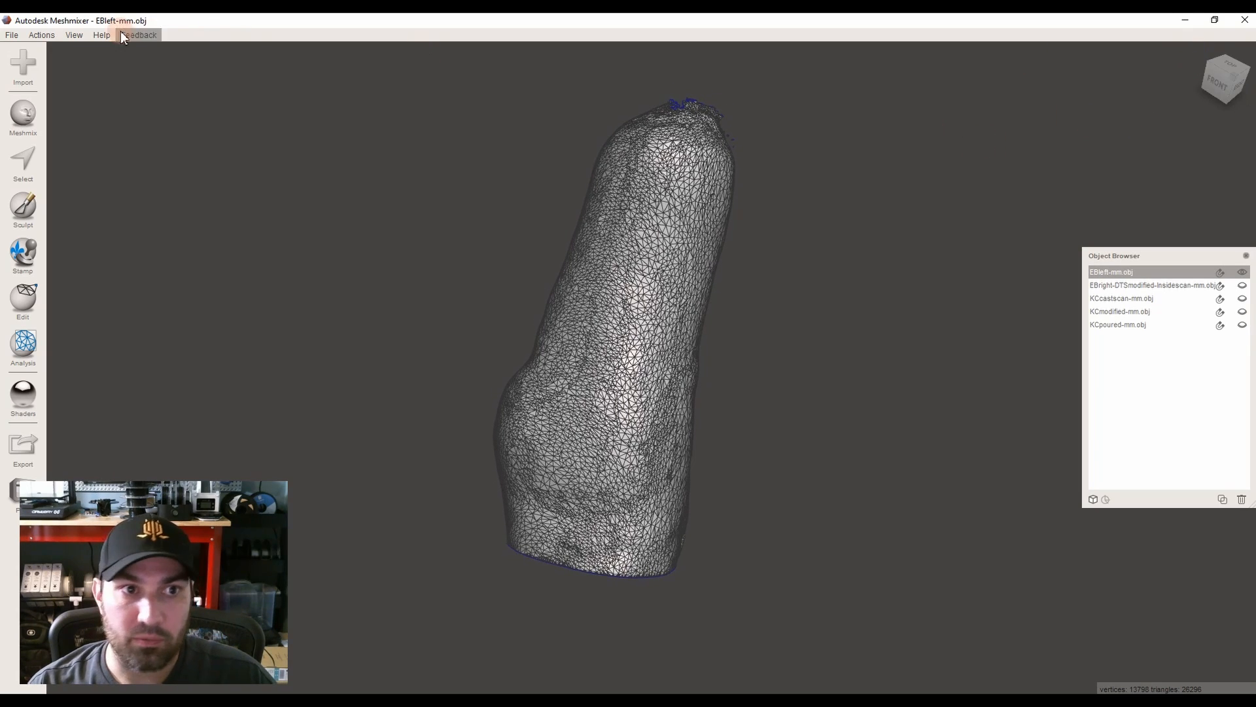
left_click(74, 35)
left_click(98, 157)
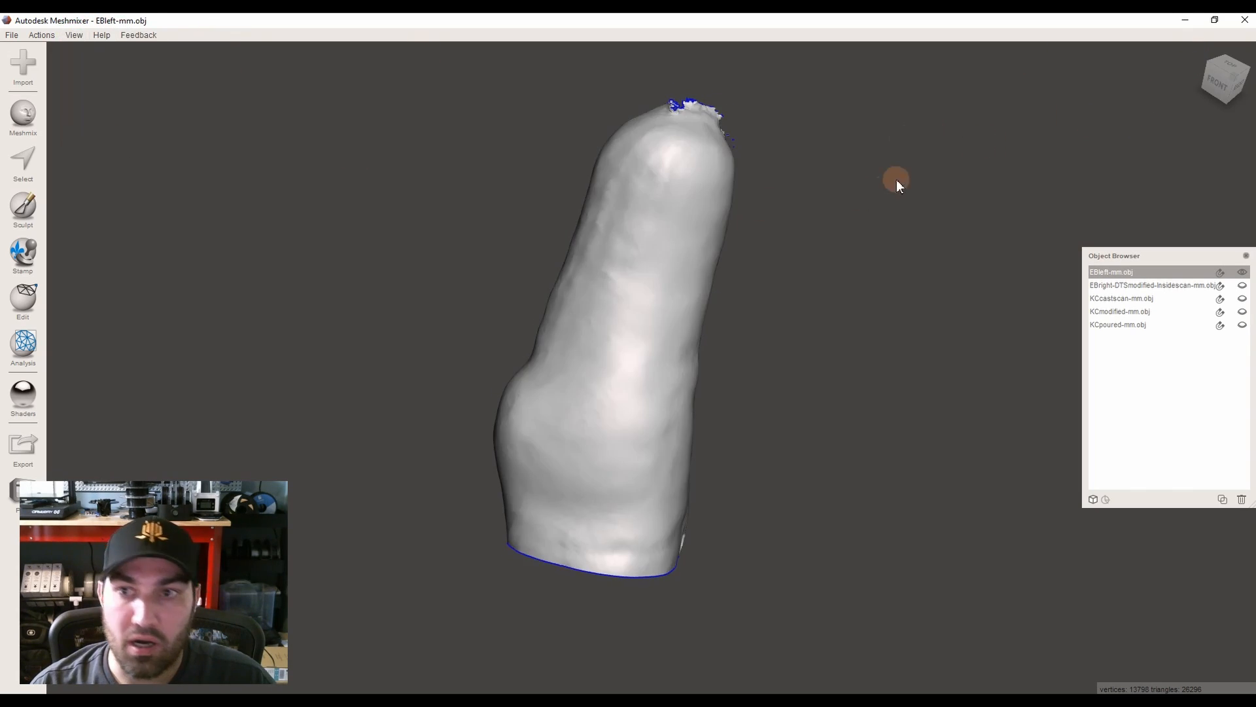
Transform the EBleft-mm limb in the World Frame, turning it over so its open end faces up
left_click(1201, 51)
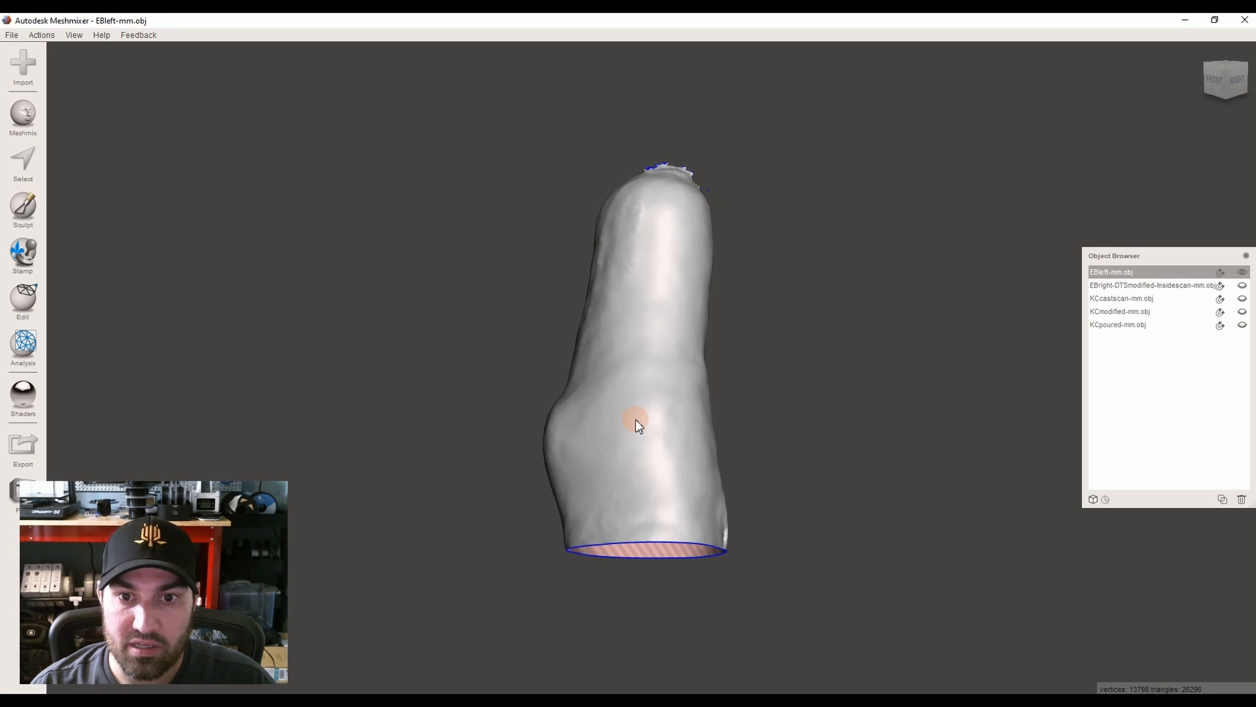
left_click(23, 299)
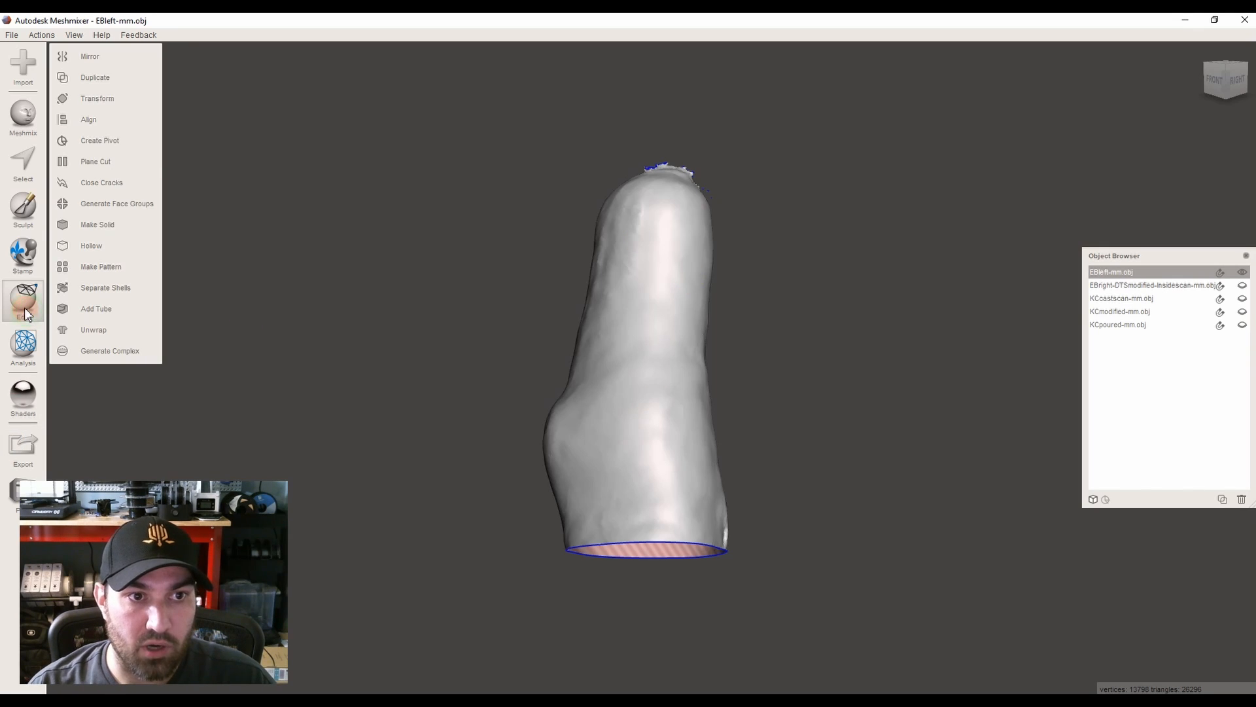
left_click(98, 99)
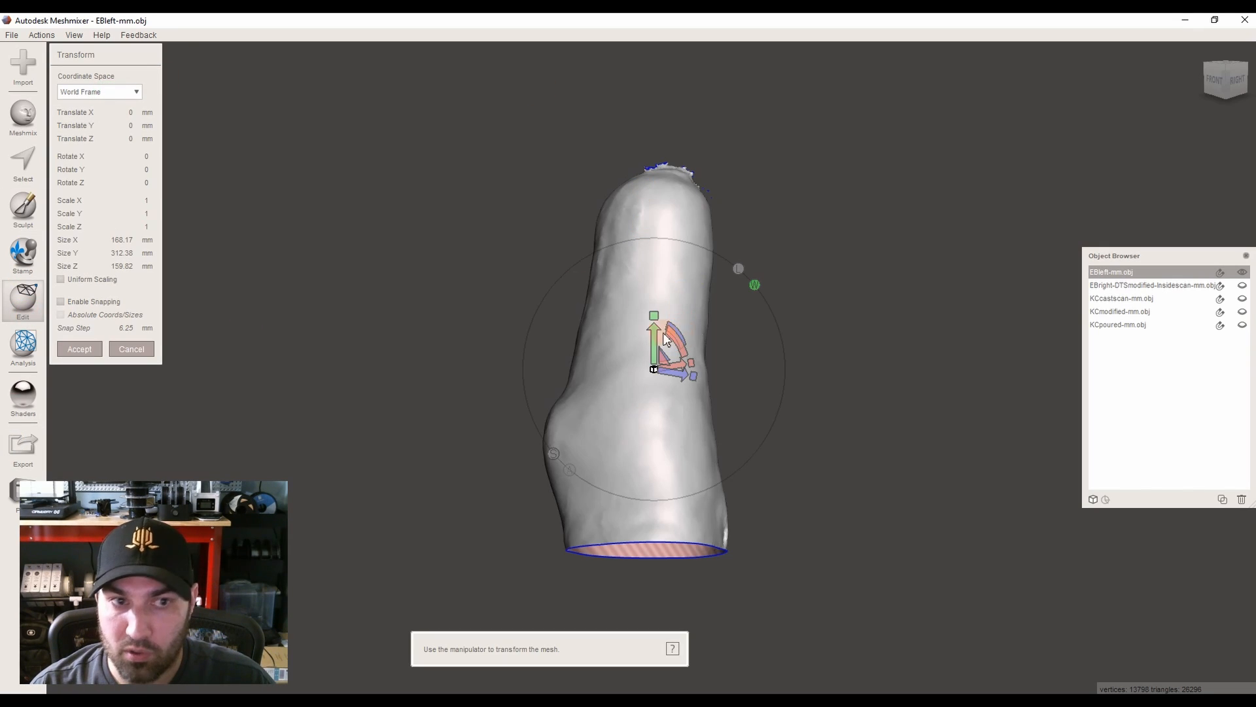
left_click(102, 92)
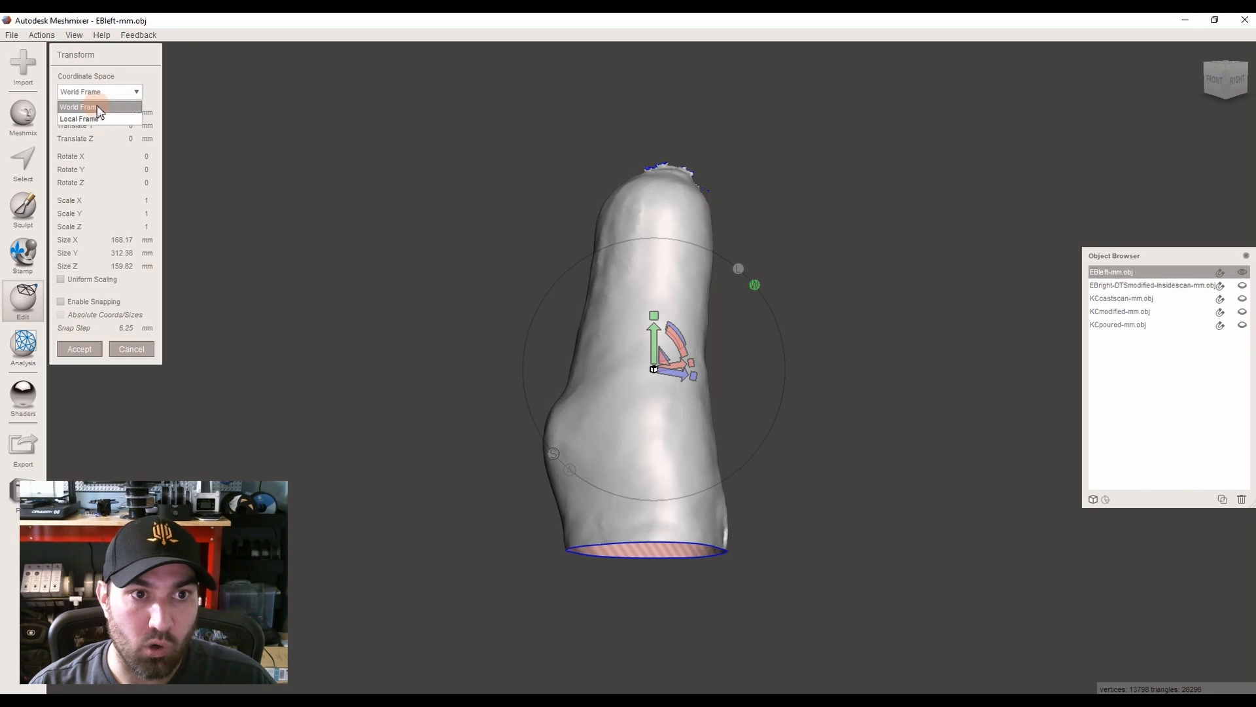
left_click(98, 108)
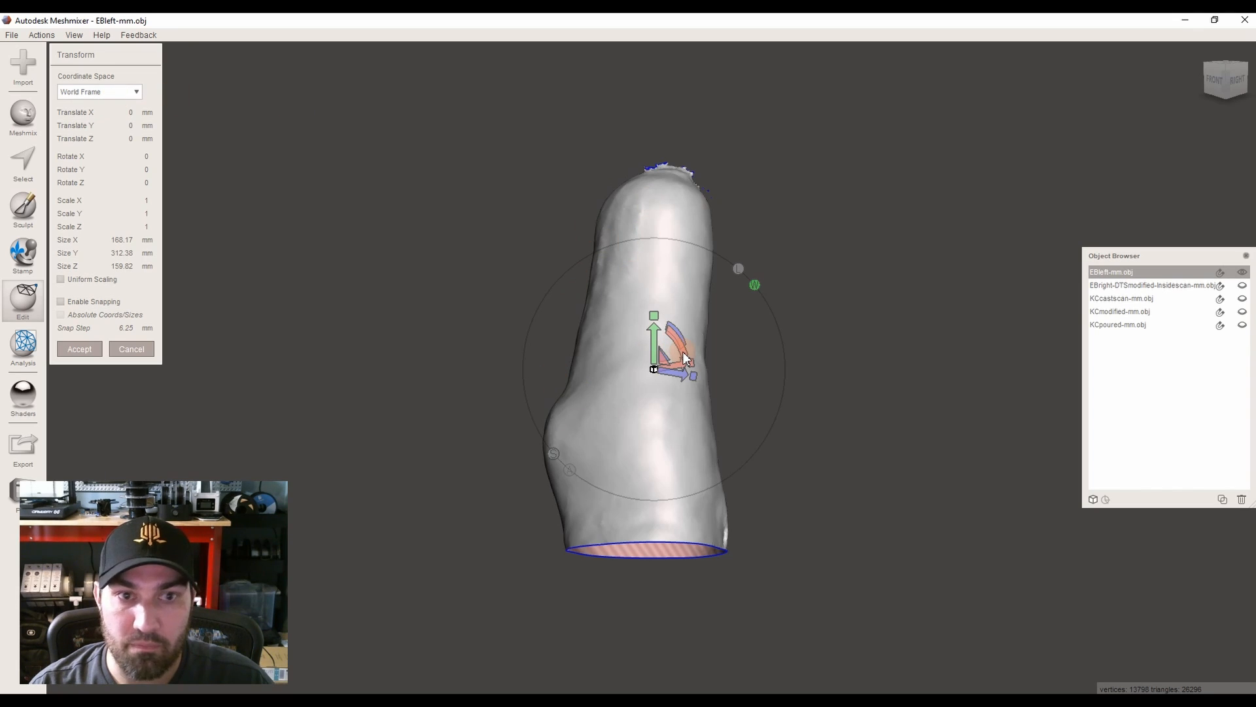
left_click_drag(683, 355, 565, 362)
right_click_drag(659, 354, 685, 384)
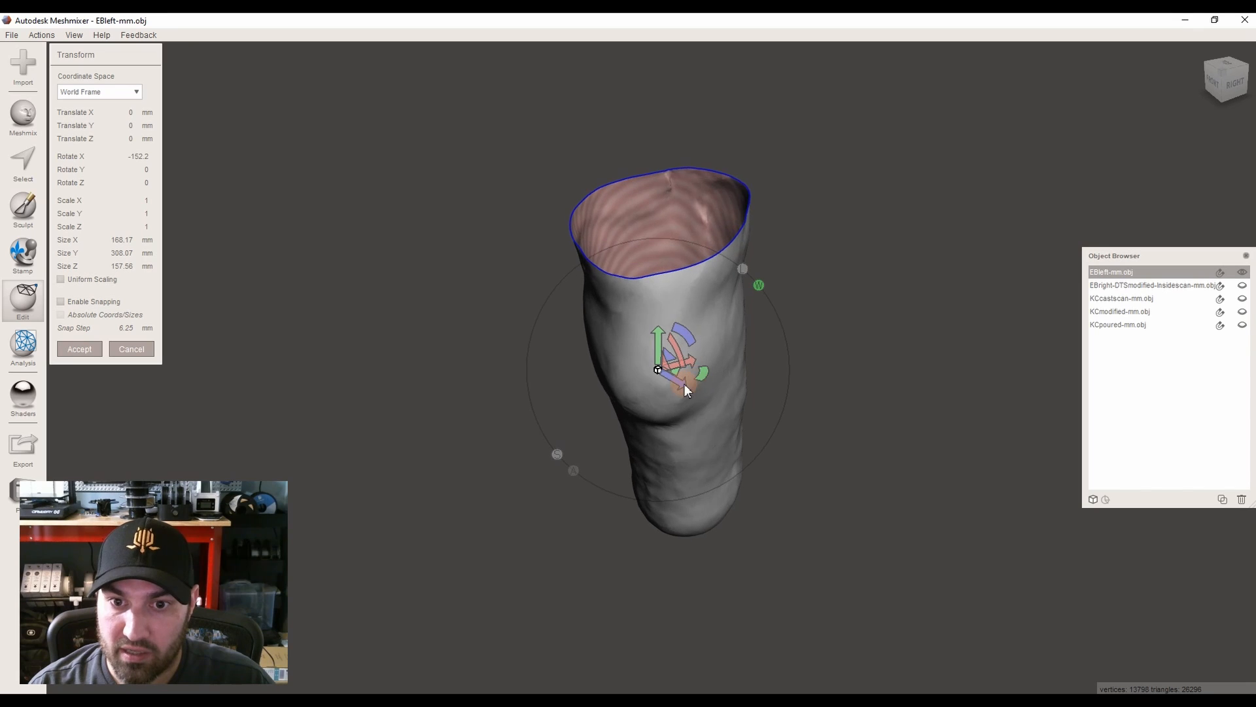
left_click_drag(684, 385, 656, 311)
left_click_drag(684, 352, 659, 359)
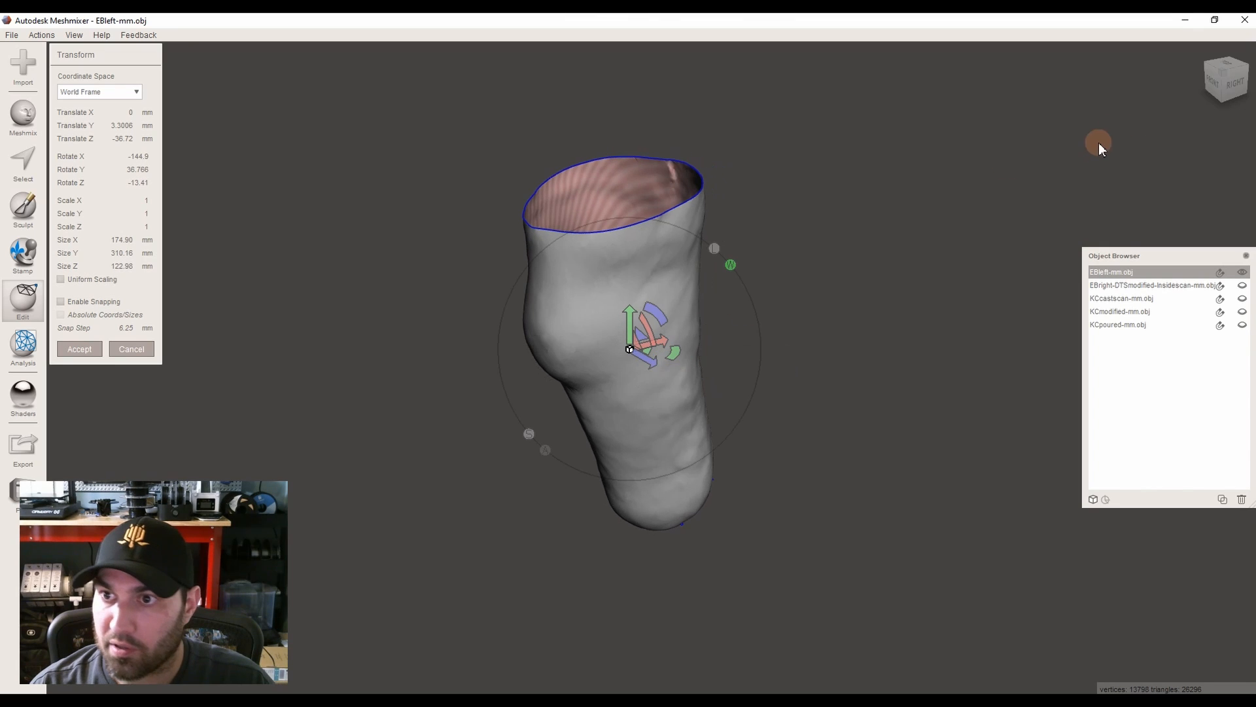
Straighten the limb's tilt using the right and front views so that it stands upright
left_click(1238, 93)
left_click_drag(695, 248, 708, 255)
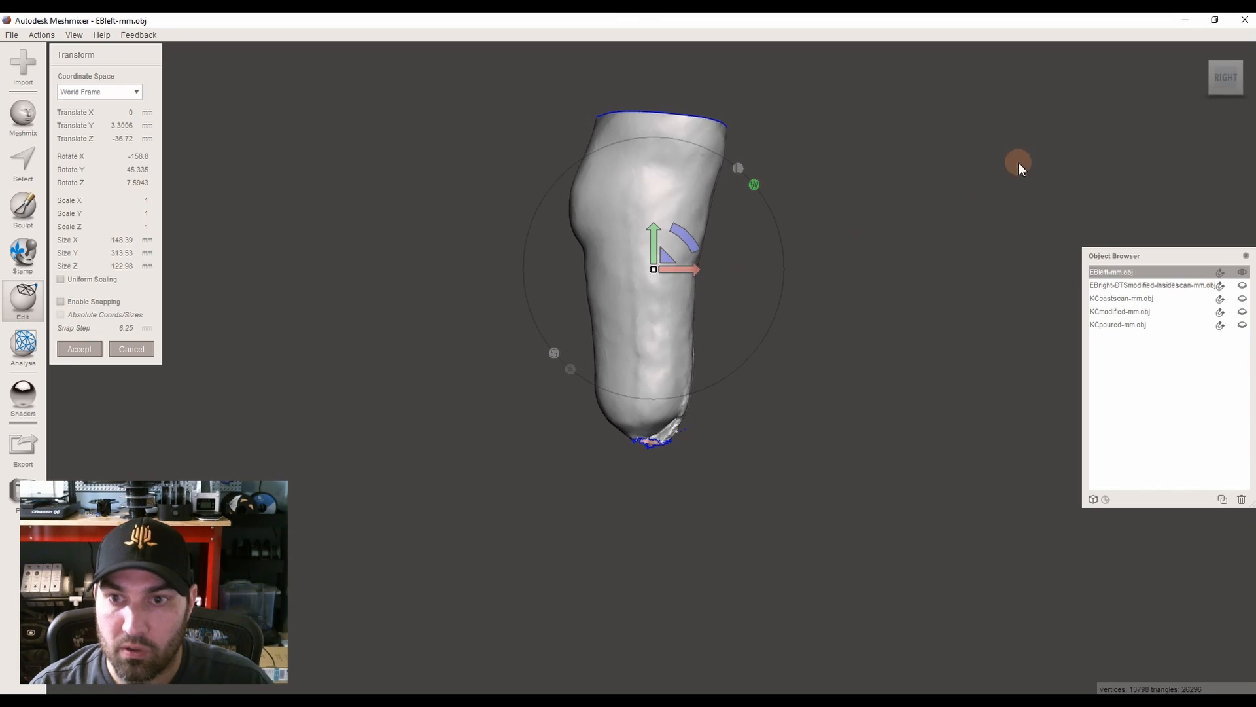
right_click_drag(1047, 150, 1156, 97)
left_click(1196, 85)
left_click(1222, 83)
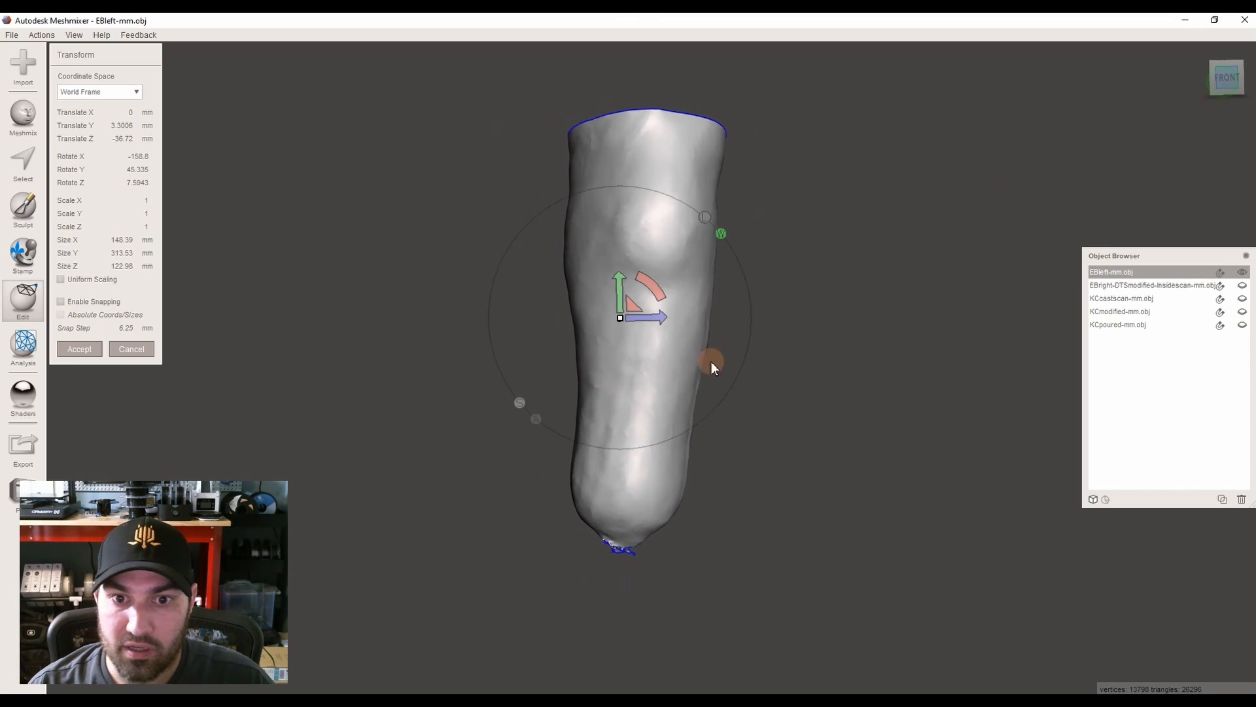
left_click_drag(743, 255, 742, 253)
Fine-tune the limb's rotation to about X -163.4, Y 50.7 and Z 5.3, and accept the transform
right_click_drag(1036, 204, 1023, 99)
scroll(737, 390, "up", 5)
scroll(736, 390, "up", 1)
left_click_drag(760, 391, 763, 389)
left_click(1198, 50)
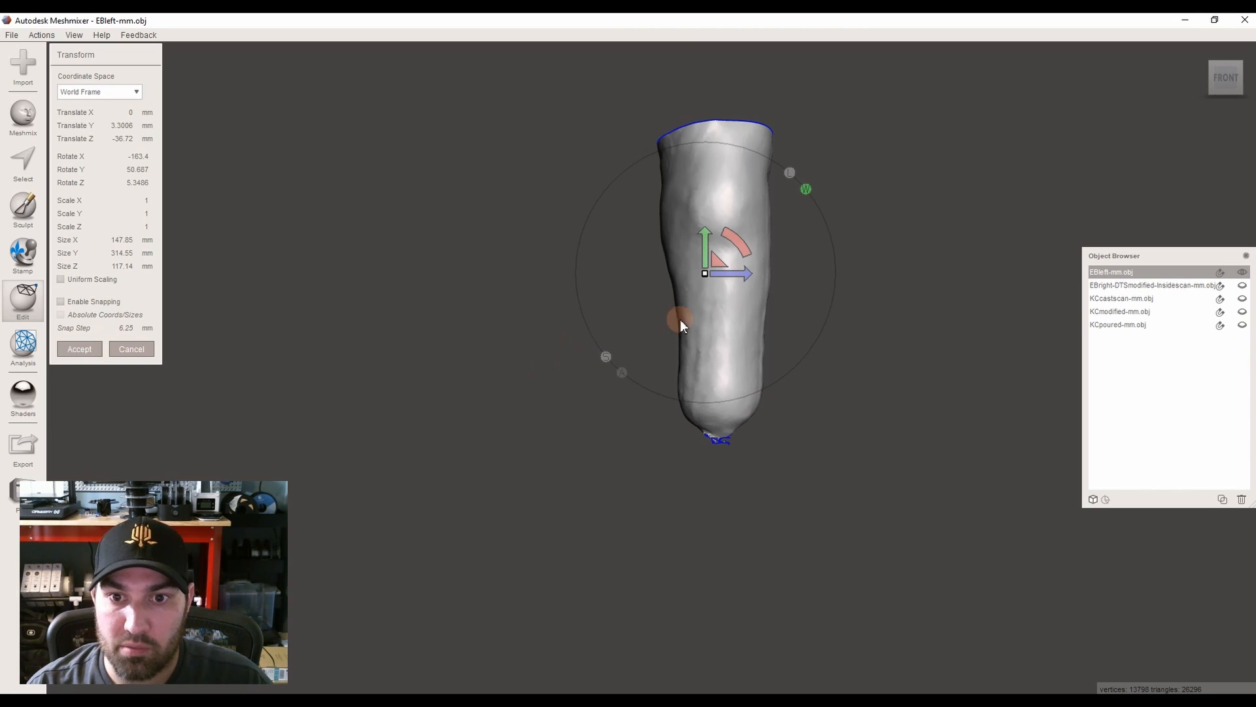
left_click_drag(1236, 86, 1219, 89)
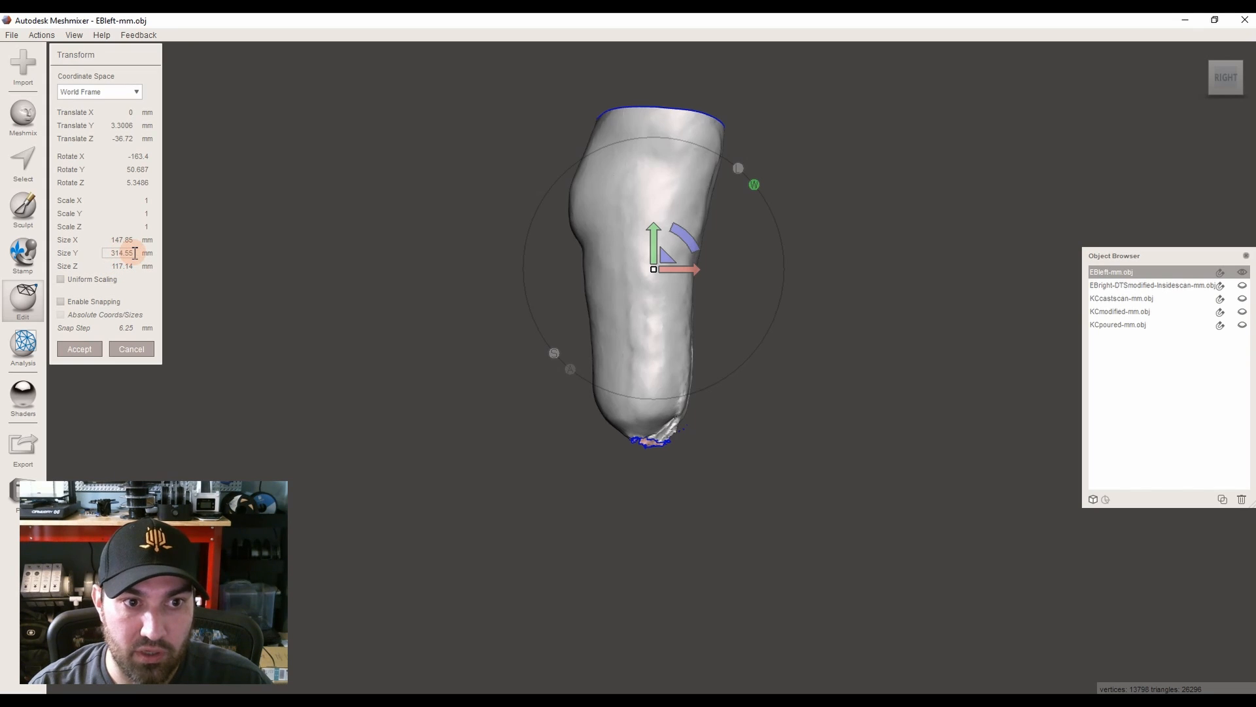
key("Left")
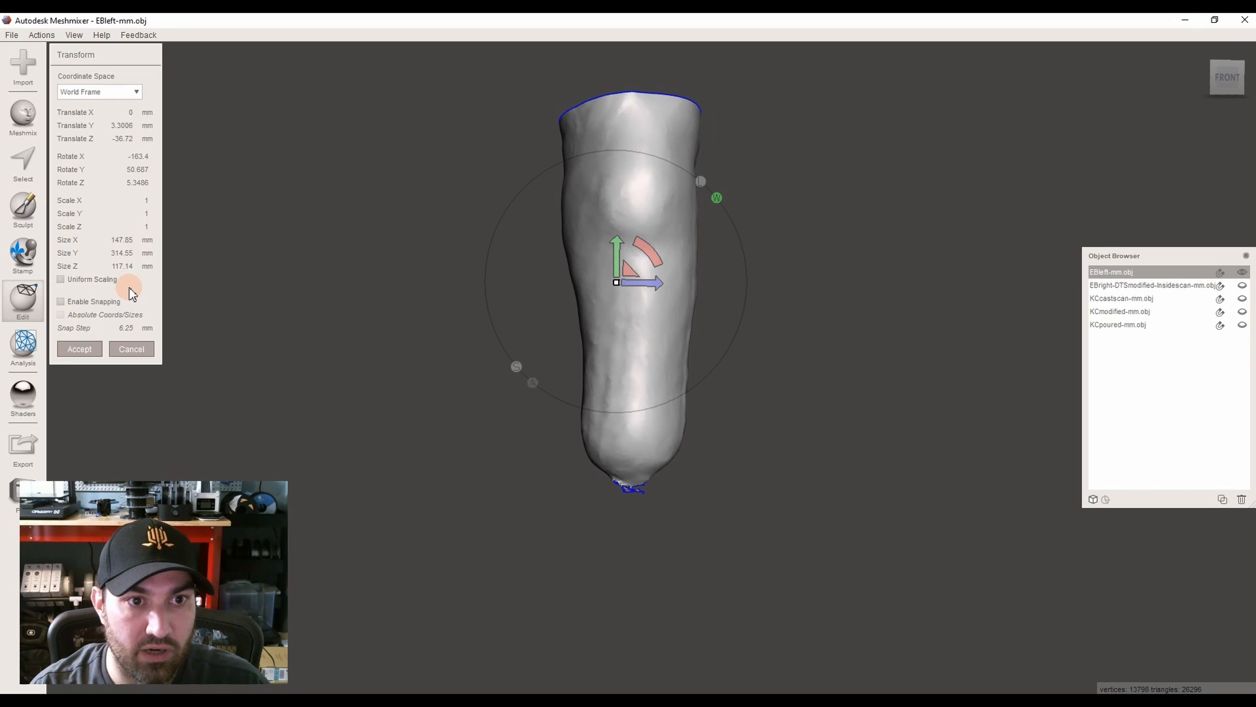
left_click(85, 349)
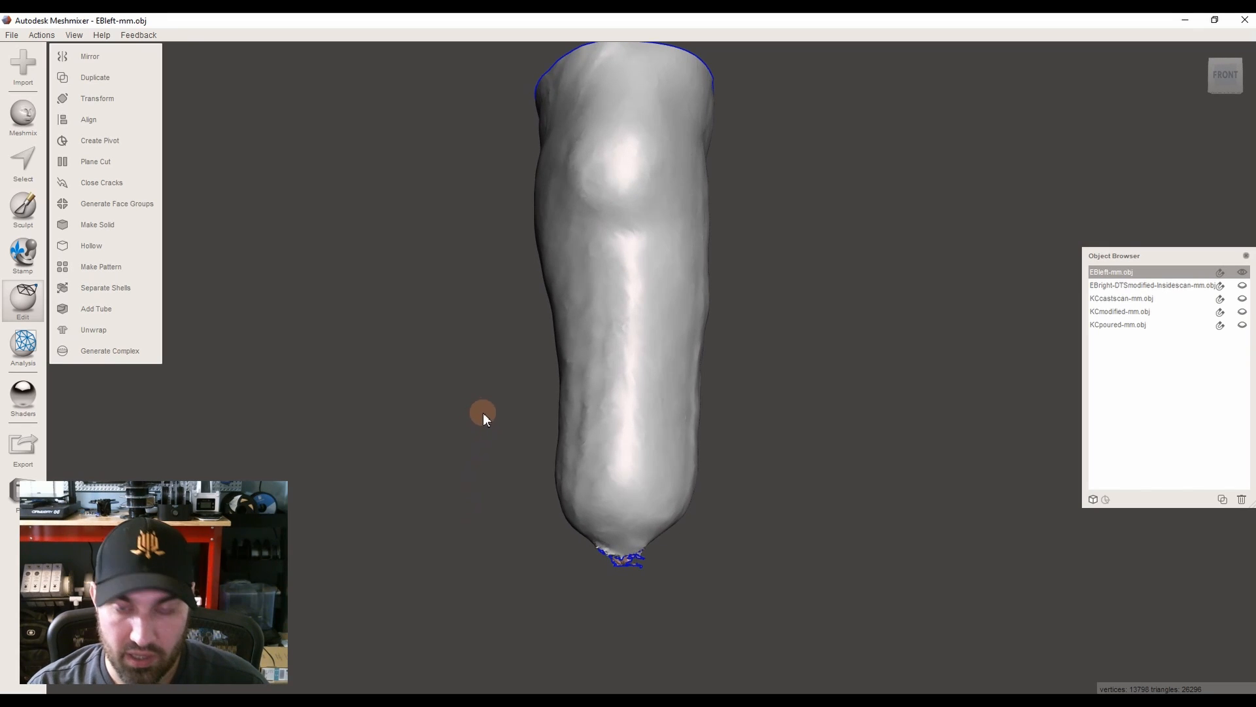
Show the scan's captured colors on the limb mesh and examine its marked lines and landmarks from several sides
key("space")
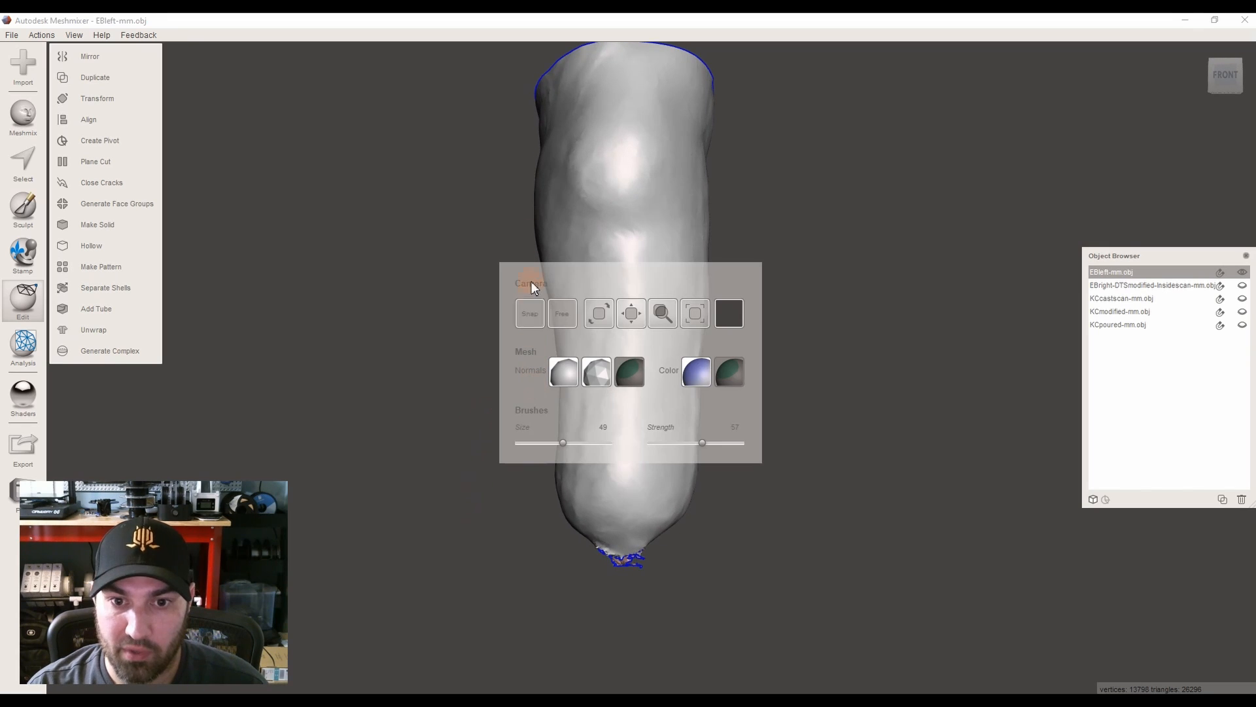
left_click(695, 373)
left_click(939, 352)
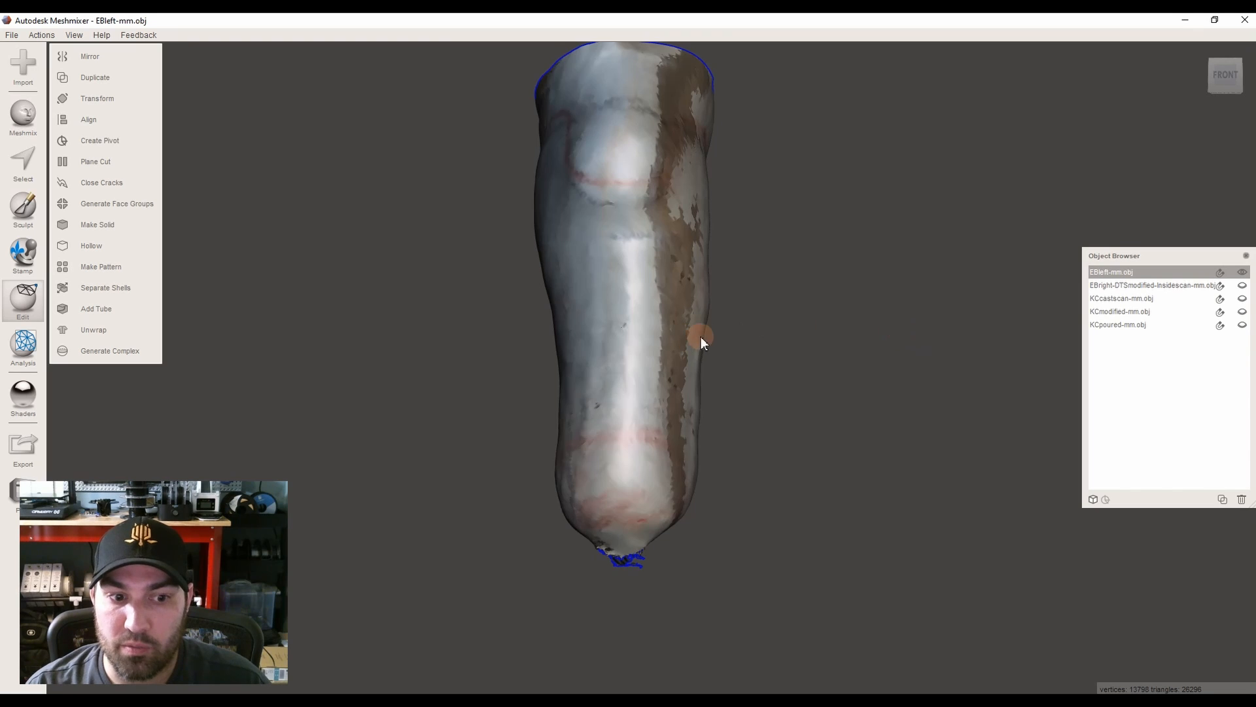
right_click_drag(701, 300, 594, 294)
right_click_drag(585, 346, 567, 295)
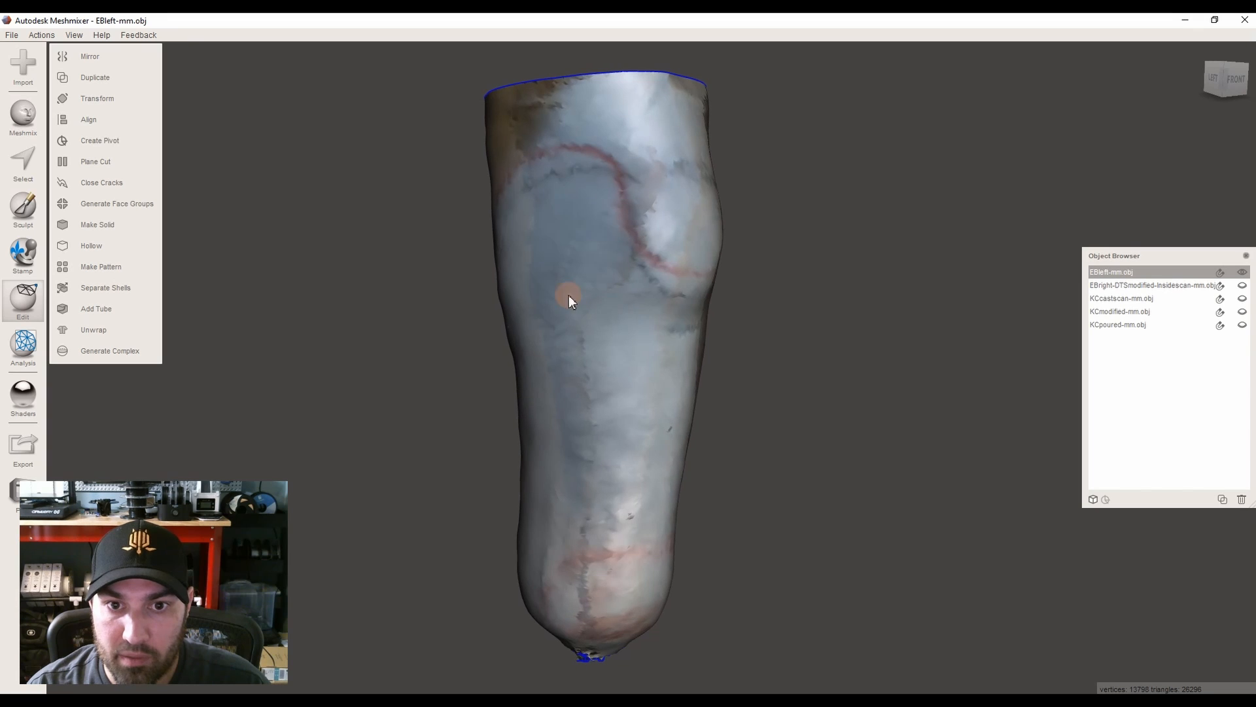
right_click_drag(571, 584, 638, 321)
right_click_drag(647, 413, 460, 258)
right_click_drag(681, 239, 554, 303)
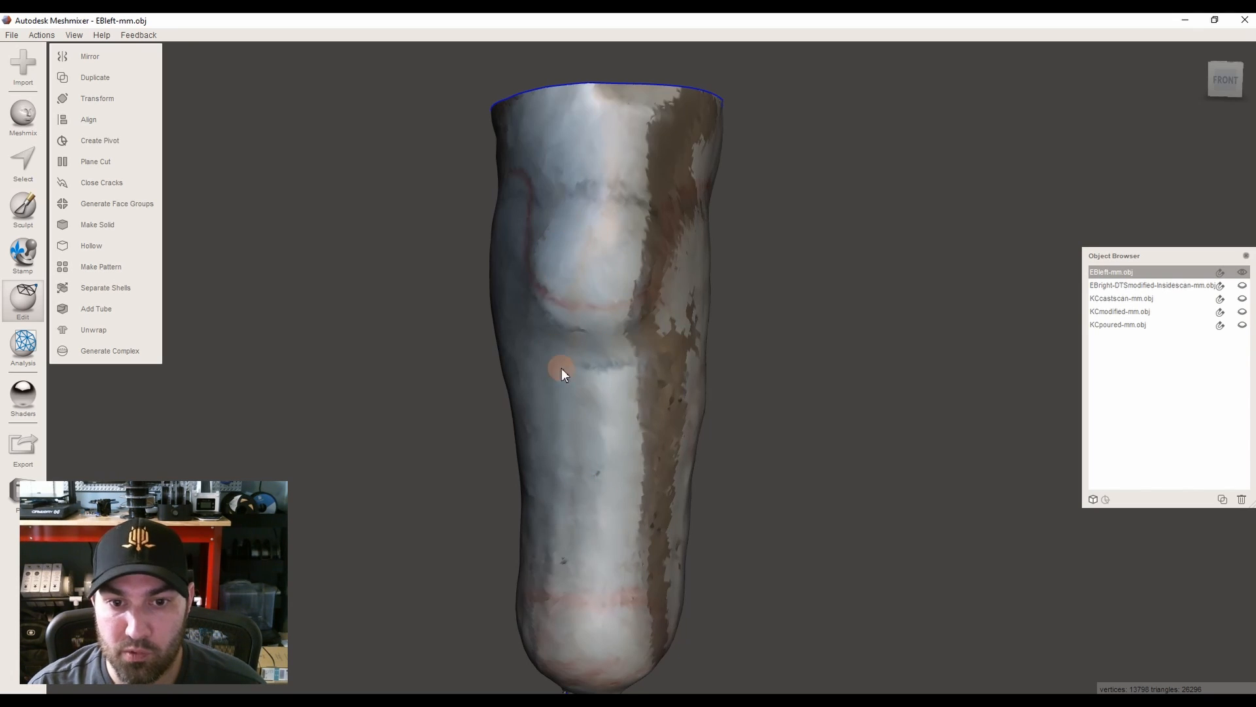
right_click_drag(709, 410, 639, 362)
mouse_move(626, 425)
right_mouse_down()
mouse_move(648, 442)
mouse_move(606, 451)
mouse_move(601, 430)
right_mouse_up()
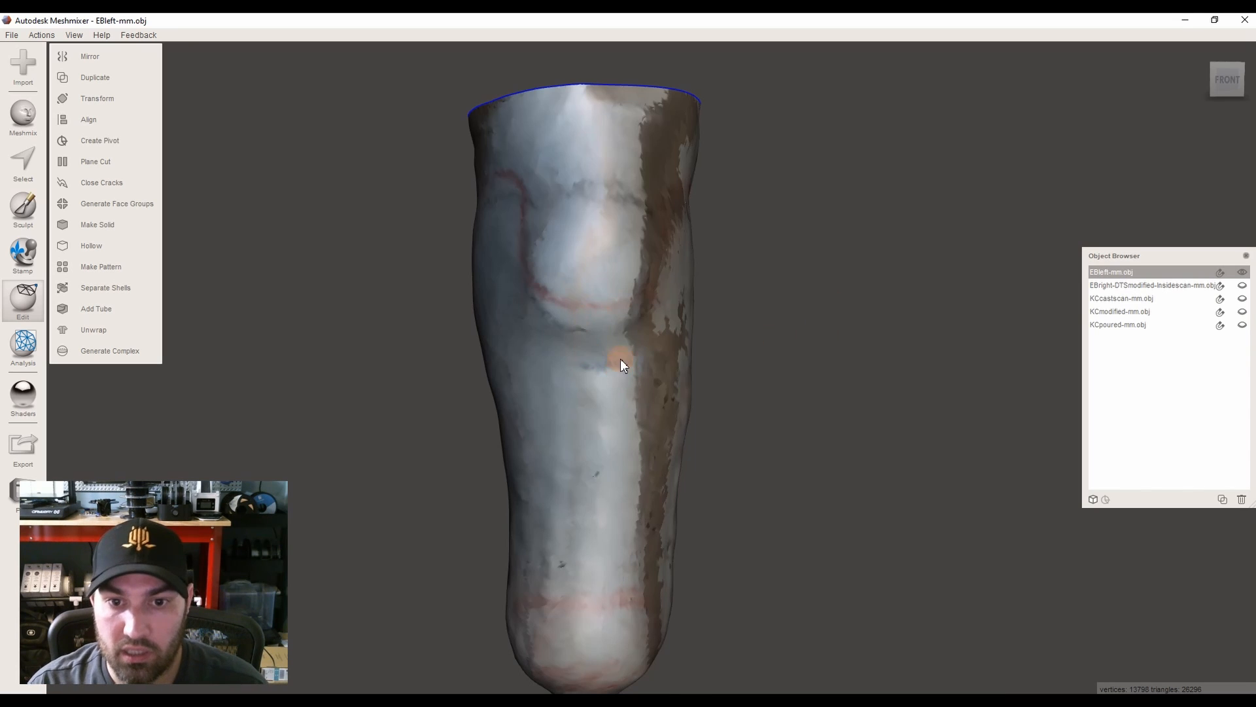
Switch the limb mesh back to plain gray shading without the scan colors
key("space")
left_click(736, 370)
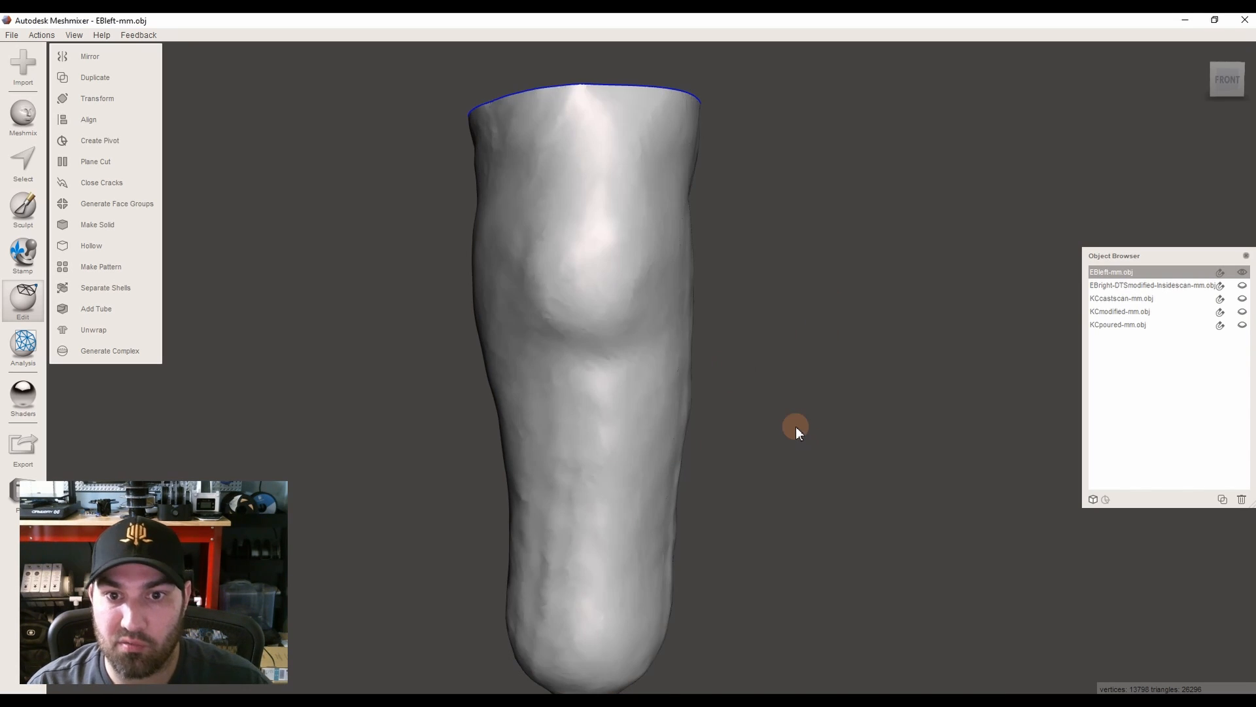
right_click_drag(799, 426, 799, 426)
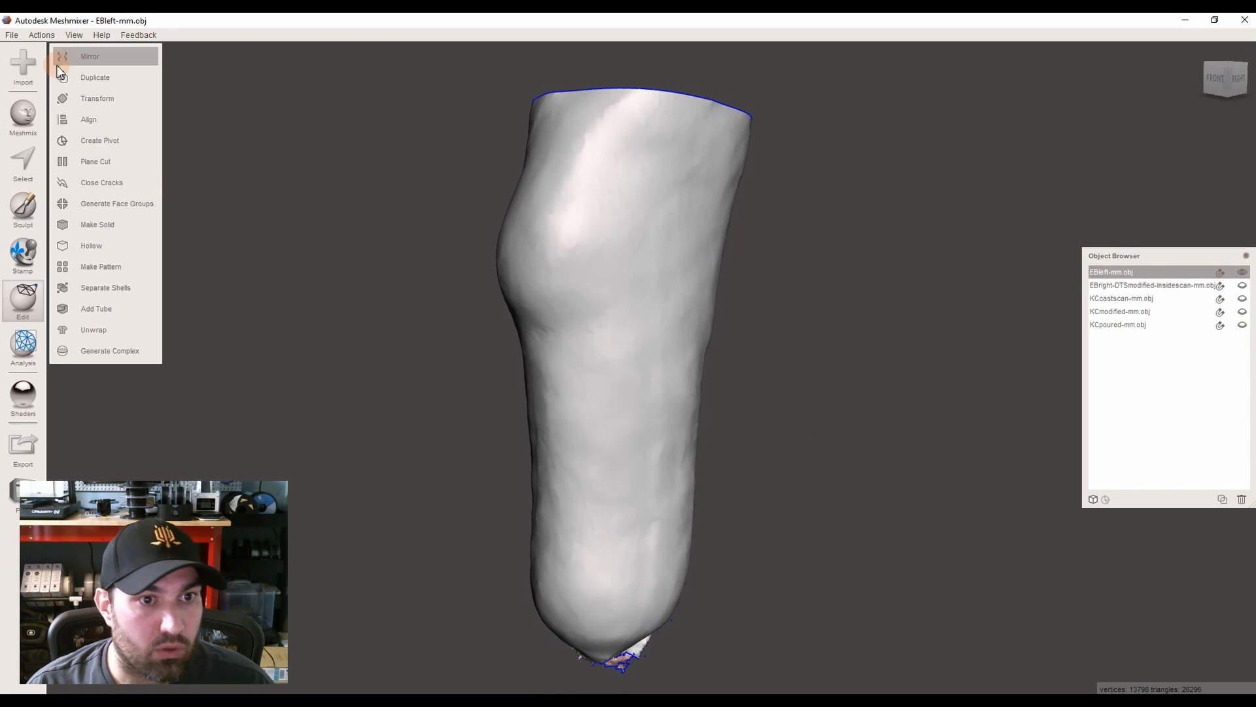
Select the entire limb mesh and look through the Deform and Modify operations for the selection
left_click(23, 164)
right_click_drag(200, 231, 191, 233)
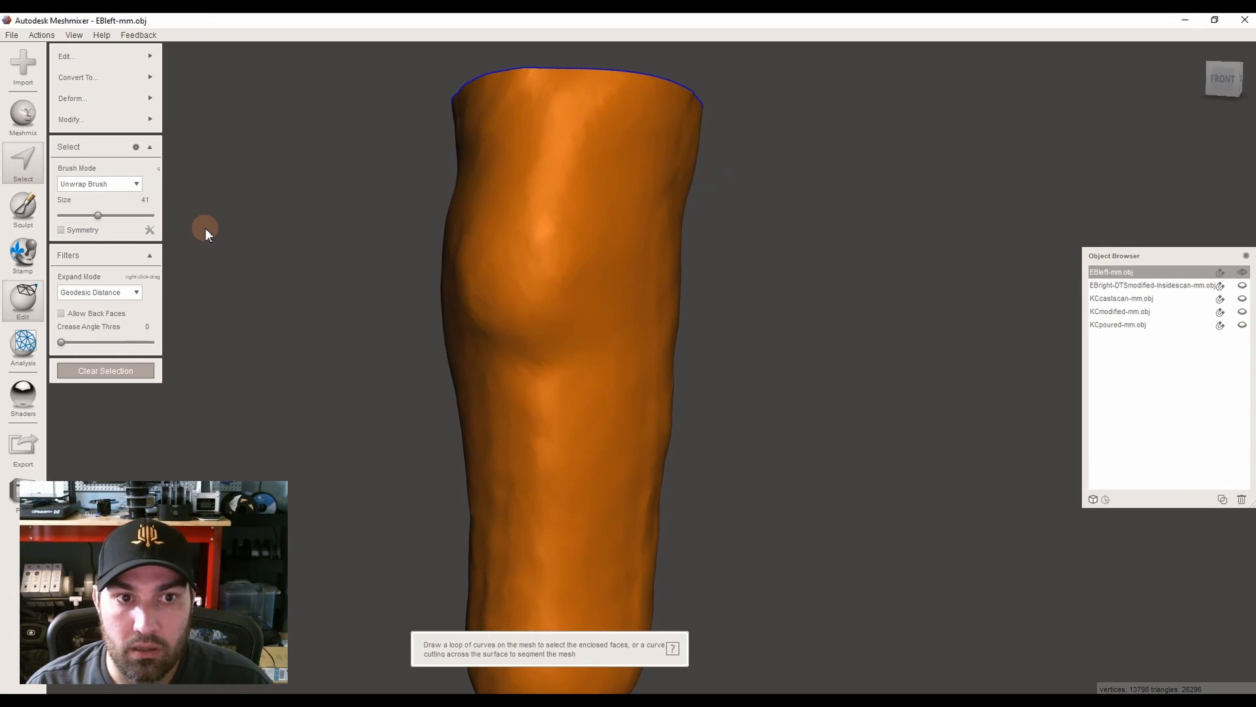
left_click(97, 98)
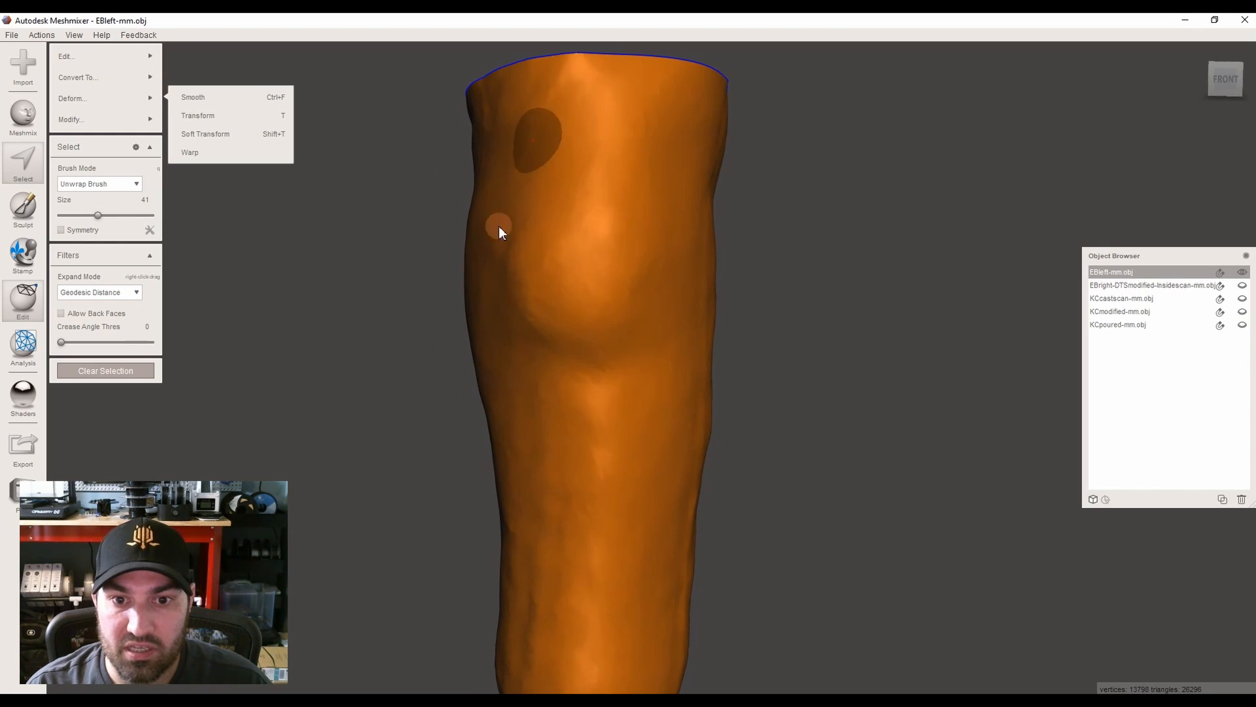
left_click(113, 119)
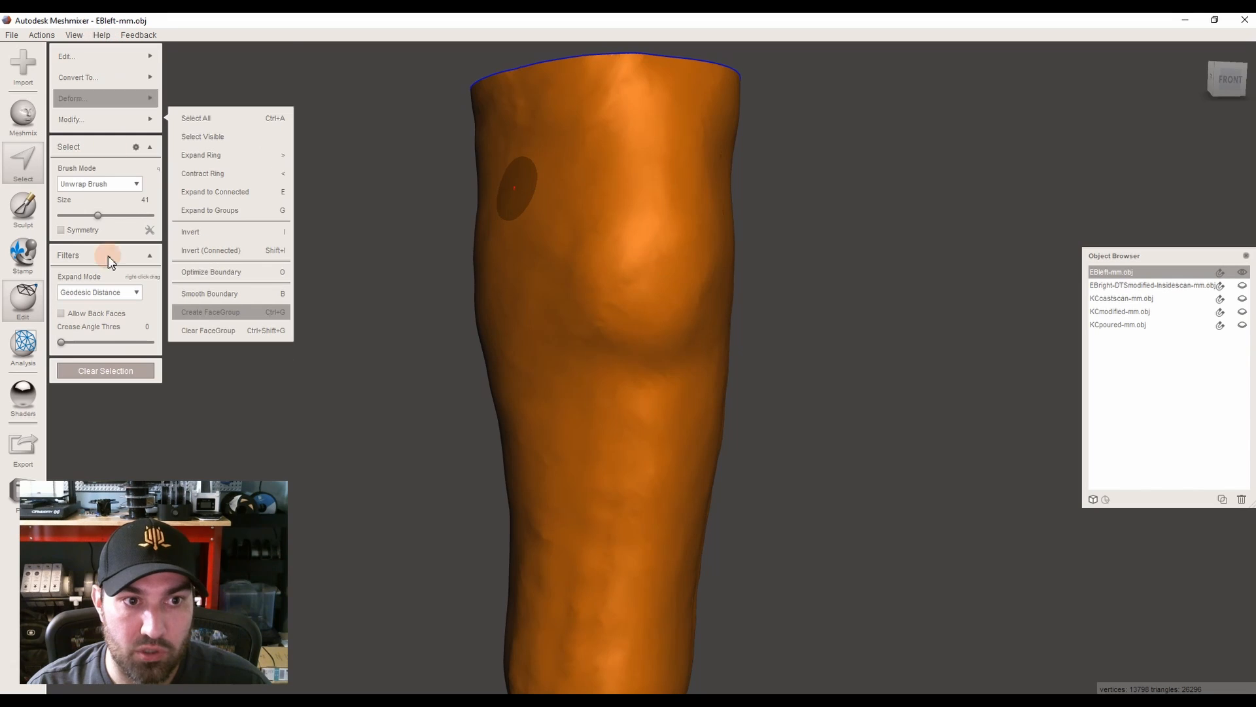
Try Smooth on the entire limb with the smoothing scale at 100 and at 1, cancel it and clear the selection
left_click(97, 99)
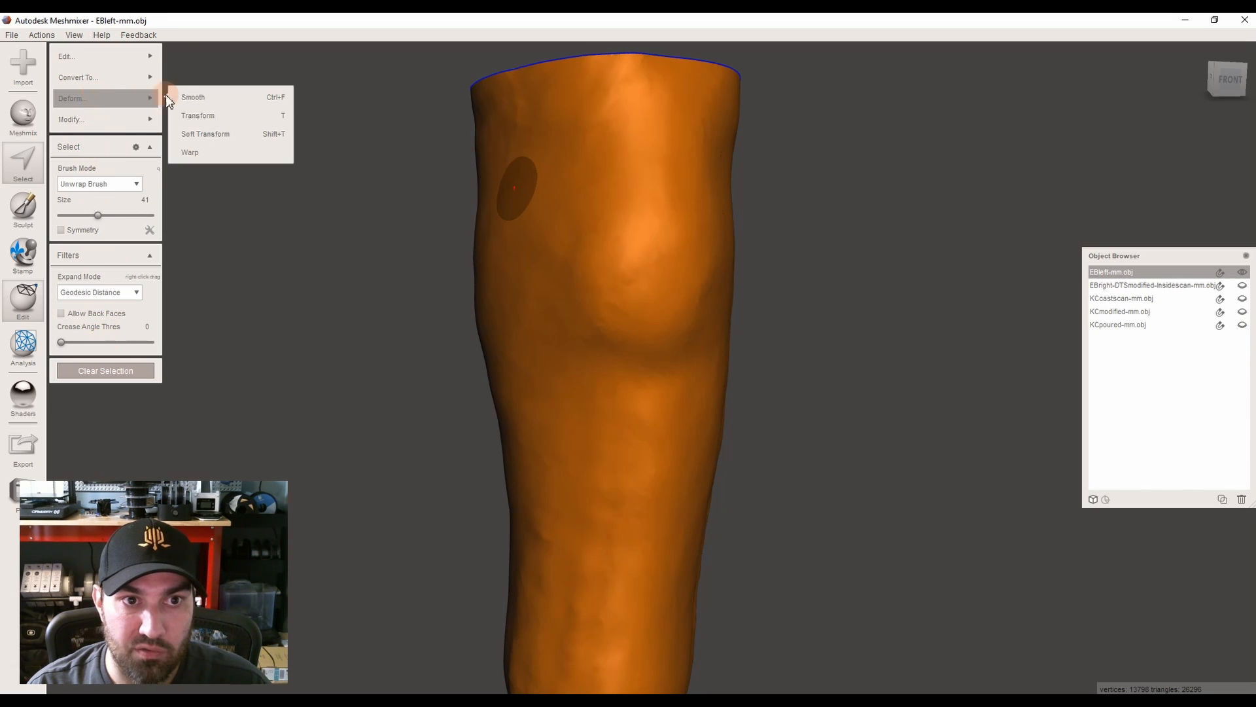
left_click(195, 97)
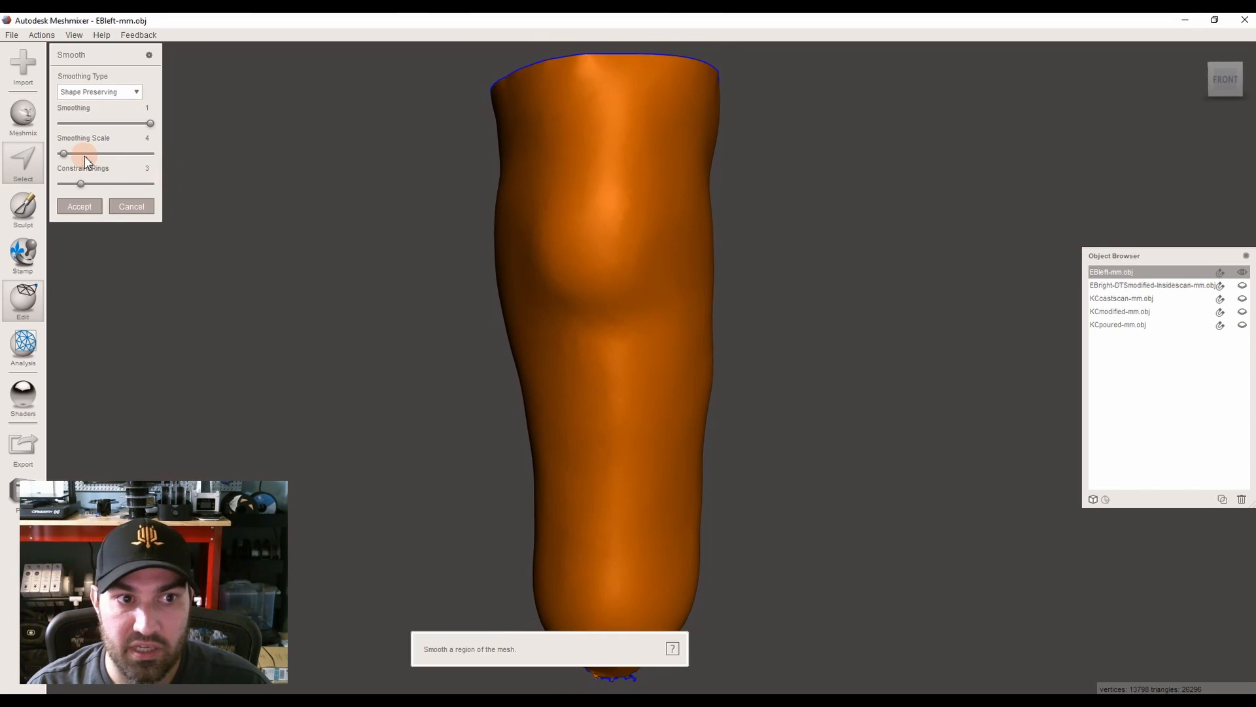
left_click_drag(68, 154, 175, 153)
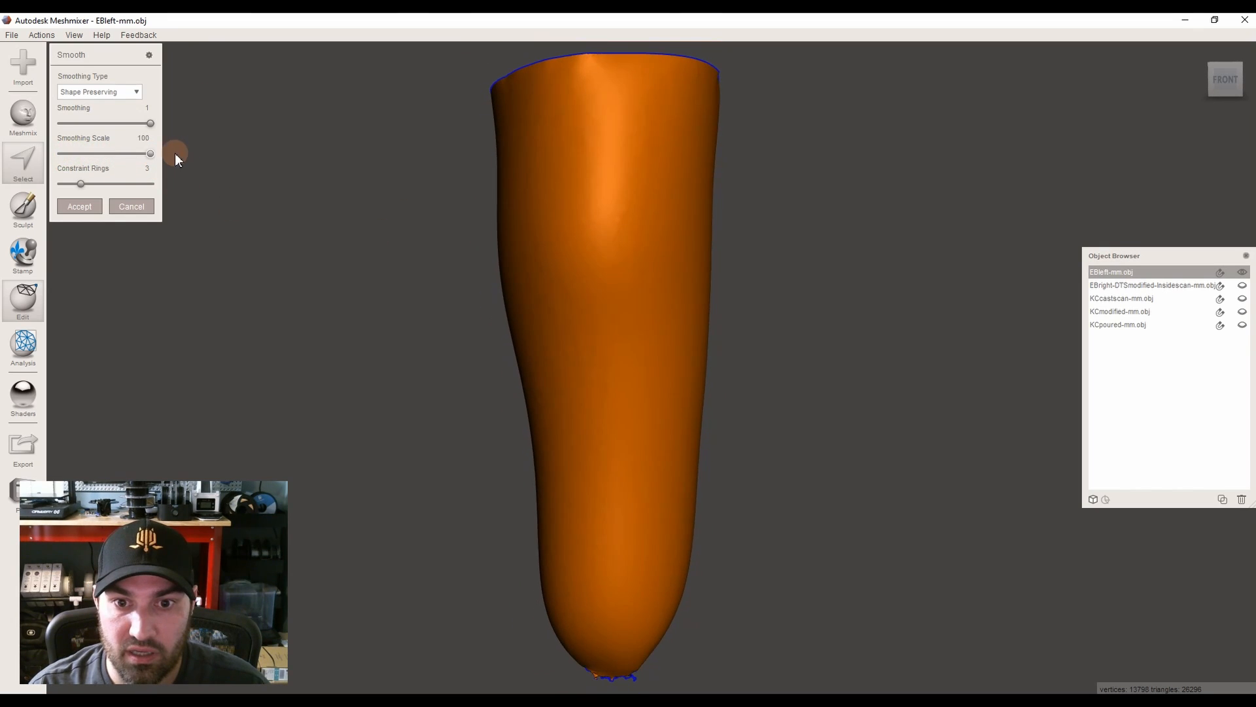
left_click_drag(91, 155, 63, 189)
scroll(216, 176, "up", 2)
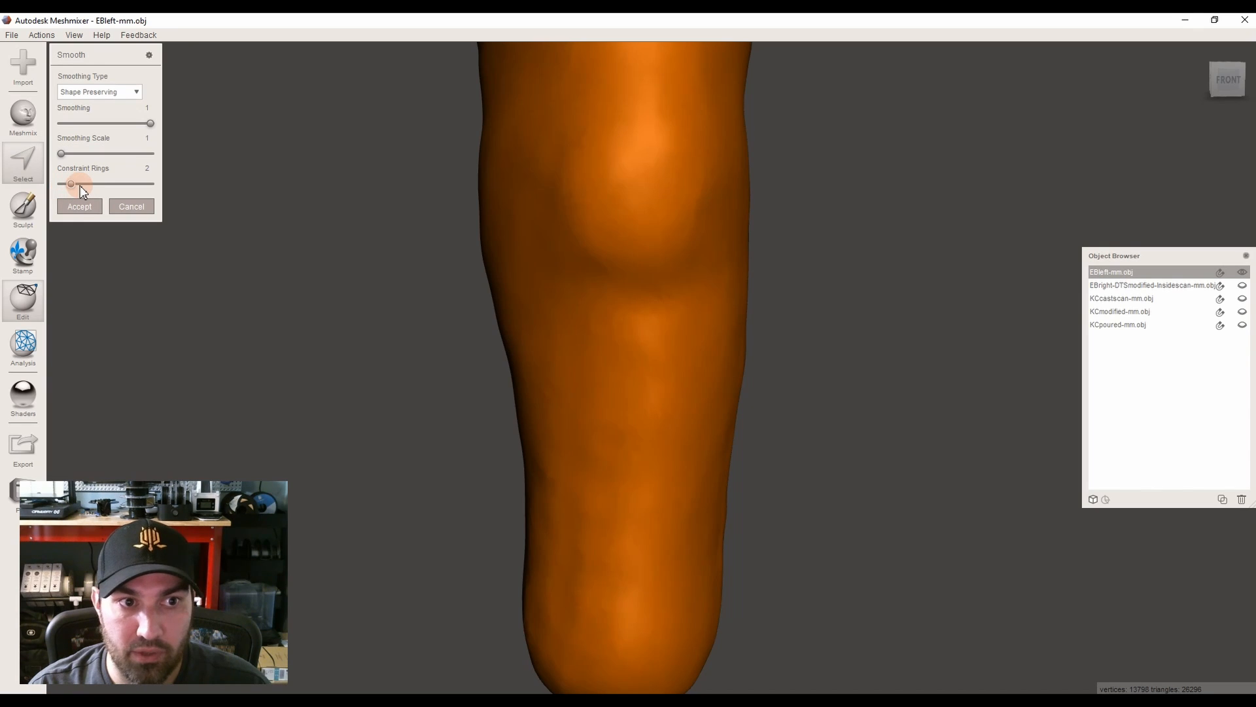
scroll(104, 147, "down", 3)
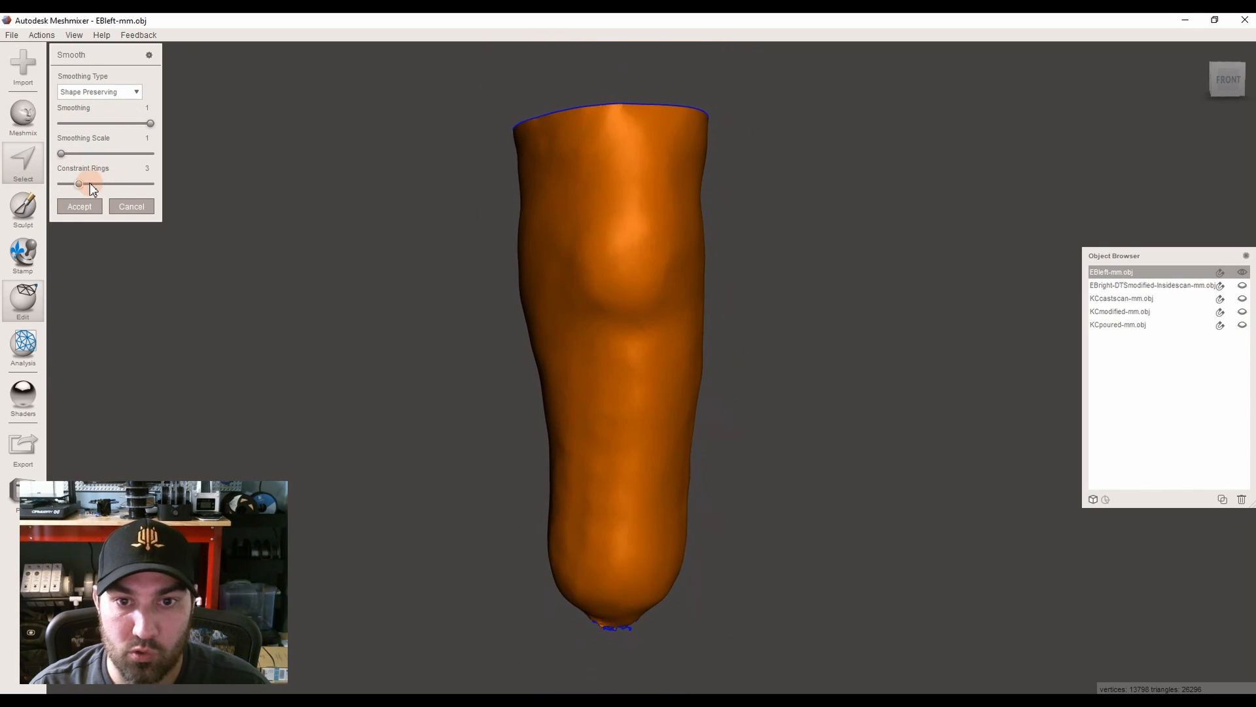
scroll(114, 206, "up", 1)
left_click(131, 205)
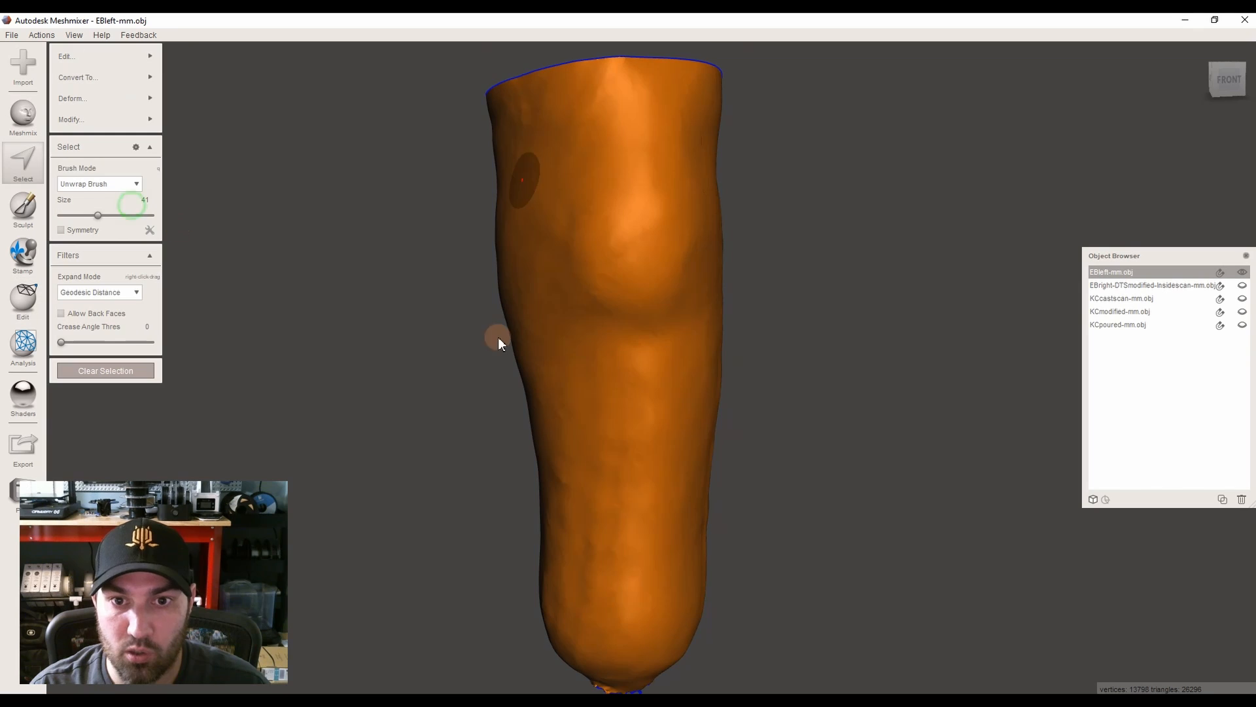
key("Escape")
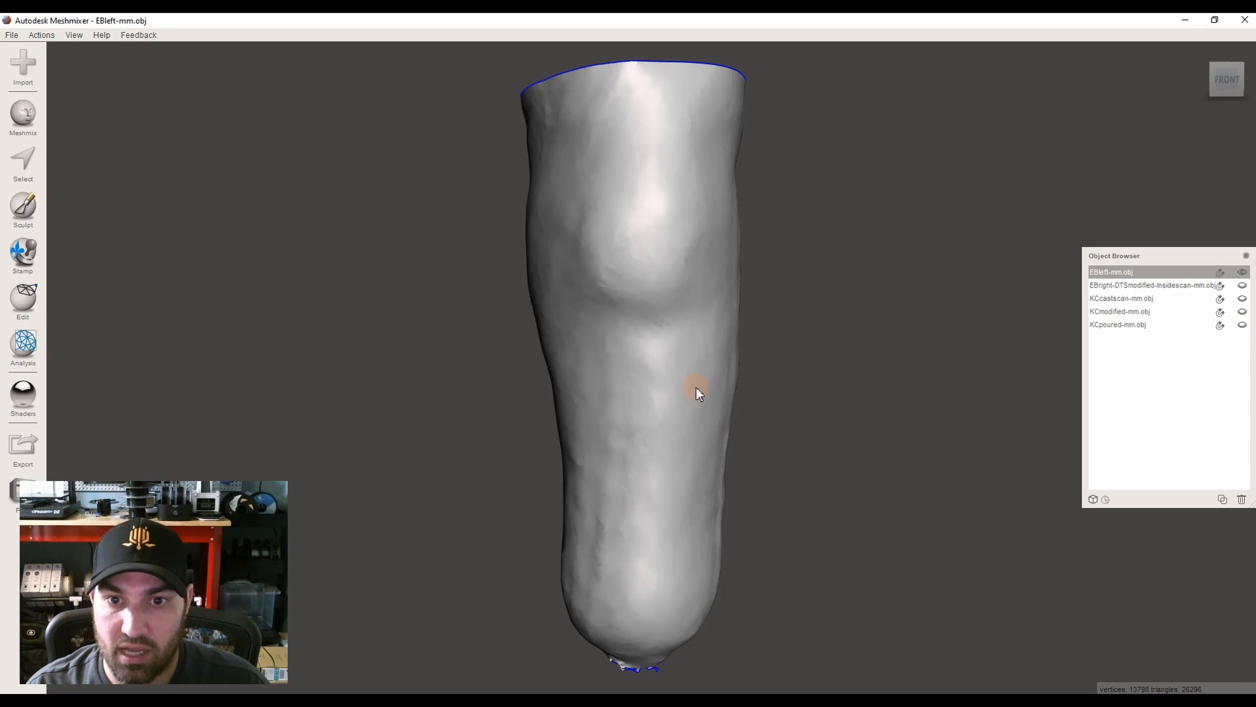
Make EBleft-mm the active mesh and duplicate it
mouse_move(602, 419)
right_mouse_down()
mouse_move(666, 384)
mouse_move(695, 276)
mouse_move(736, 256)
right_mouse_up()
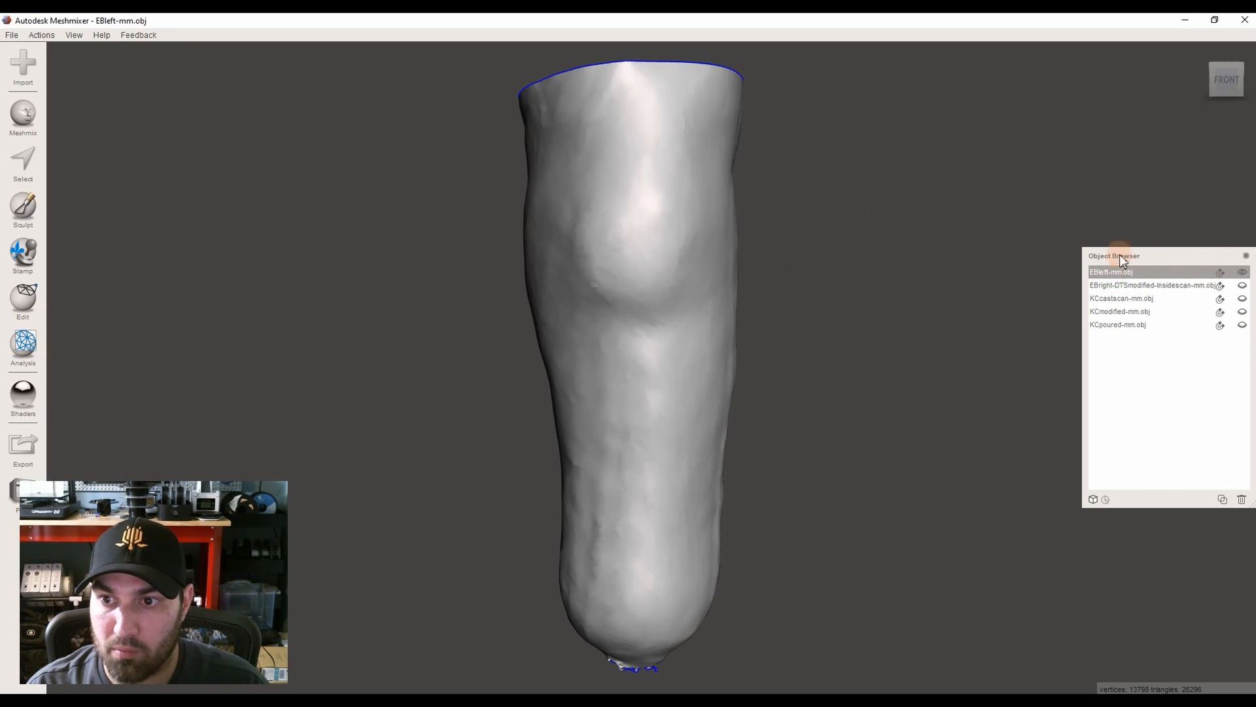
left_click(1116, 298)
left_click(1116, 286)
left_click(1116, 273)
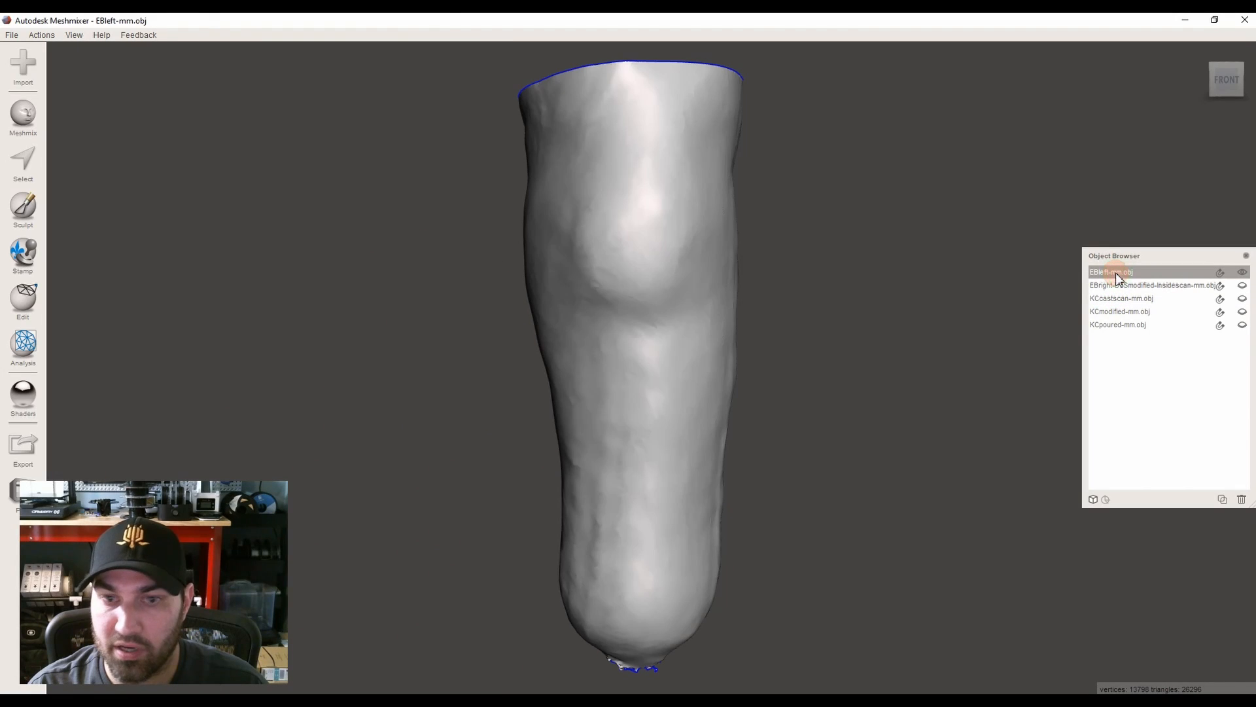
left_click(25, 302)
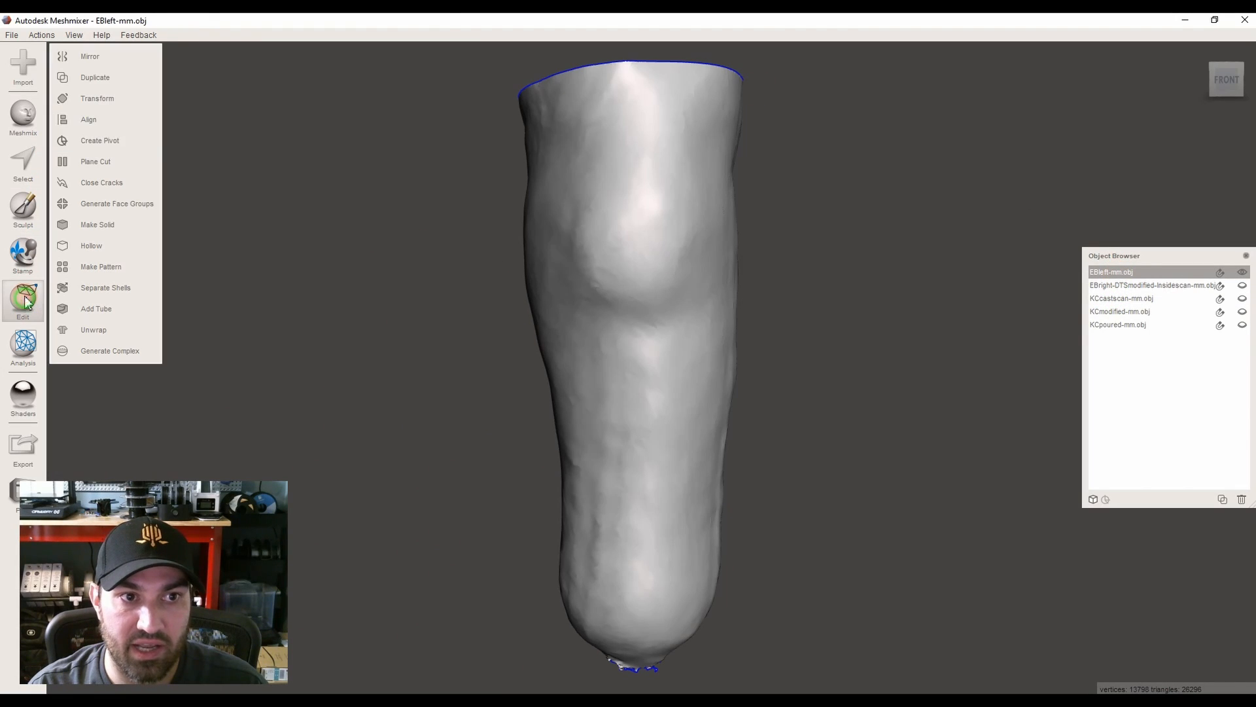
left_click(98, 80)
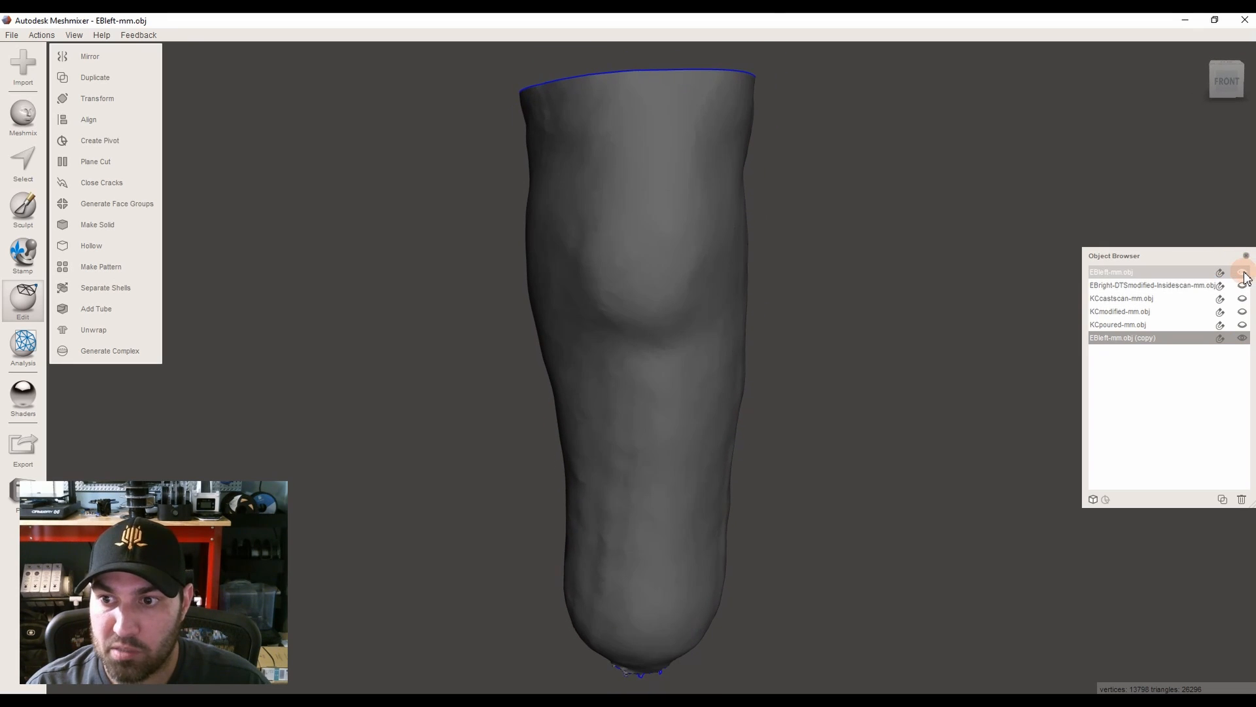
Select the whole EBleft-mm copy, start Smooth at smoothing scale 4, and examine how it overlaps the original from several sides
left_click(1149, 339)
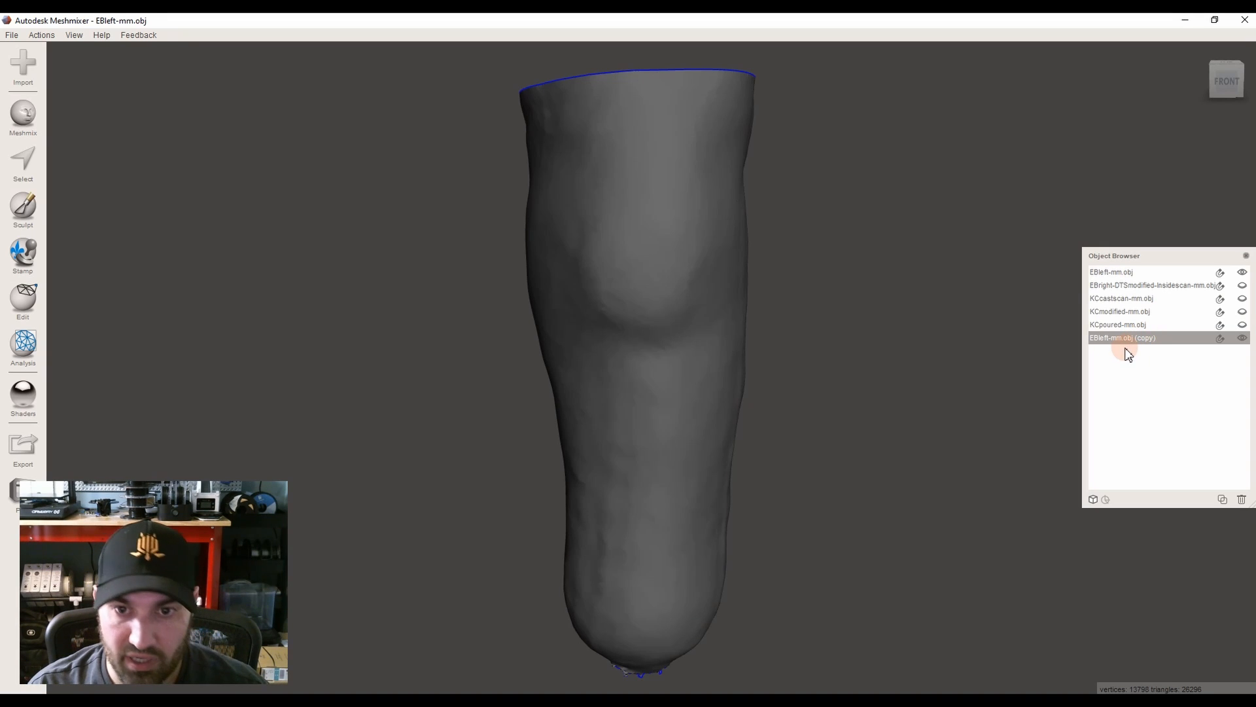
key("ctrl+a")
mouse_move(131, 98)
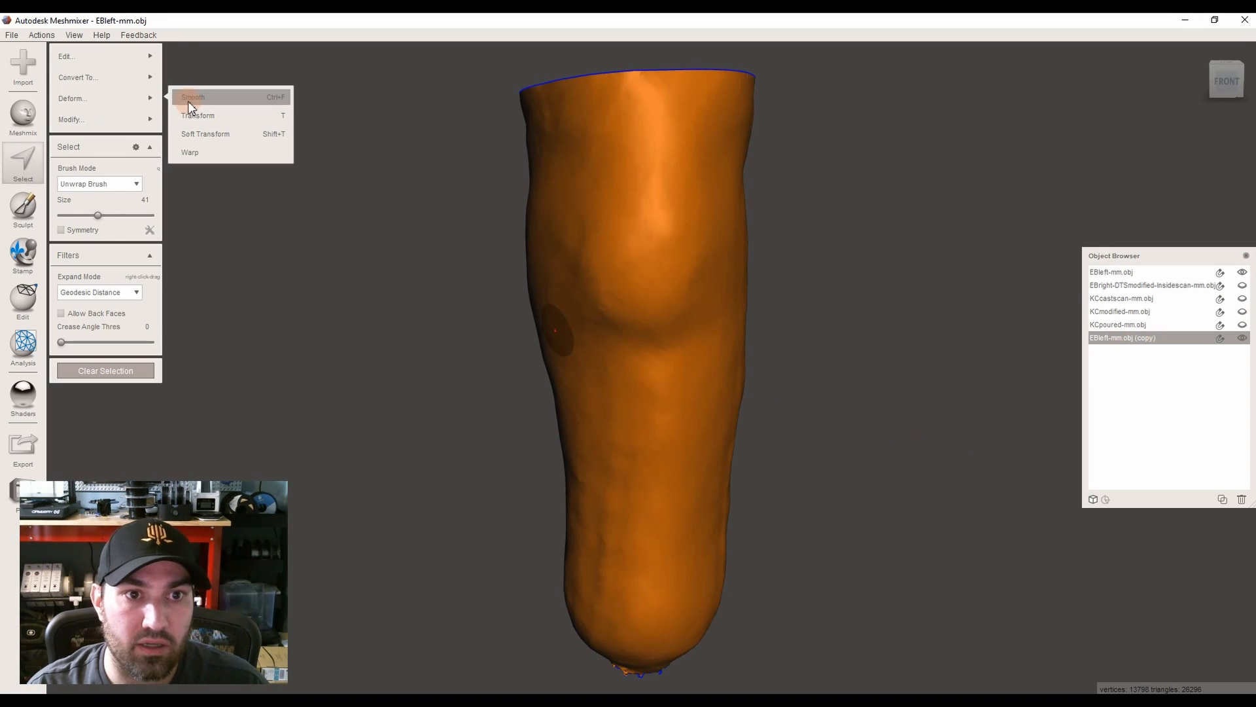
left_click(191, 100)
scroll(429, 279, "up", 5)
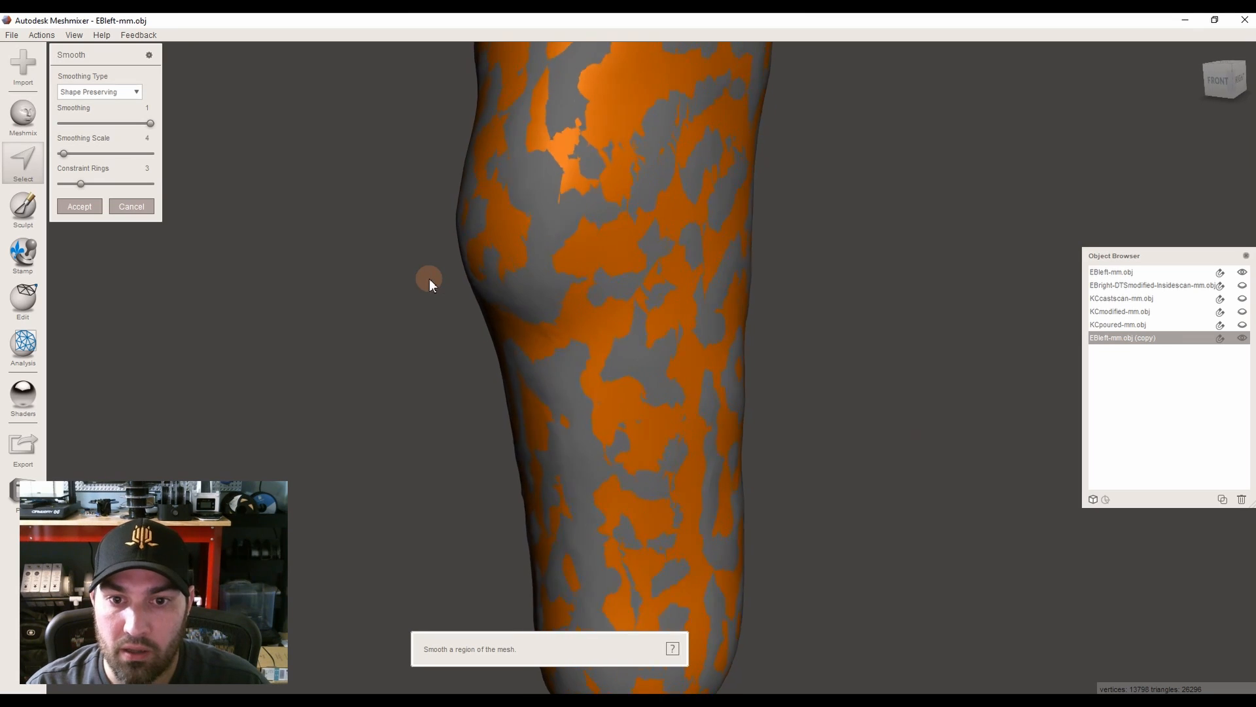
scroll(446, 278, "down", 5)
right_click_drag(622, 218, 634, 182)
right_click_drag(602, 312, 501, 206)
right_click_drag(555, 313, 624, 290)
right_click_drag(581, 445, 583, 379)
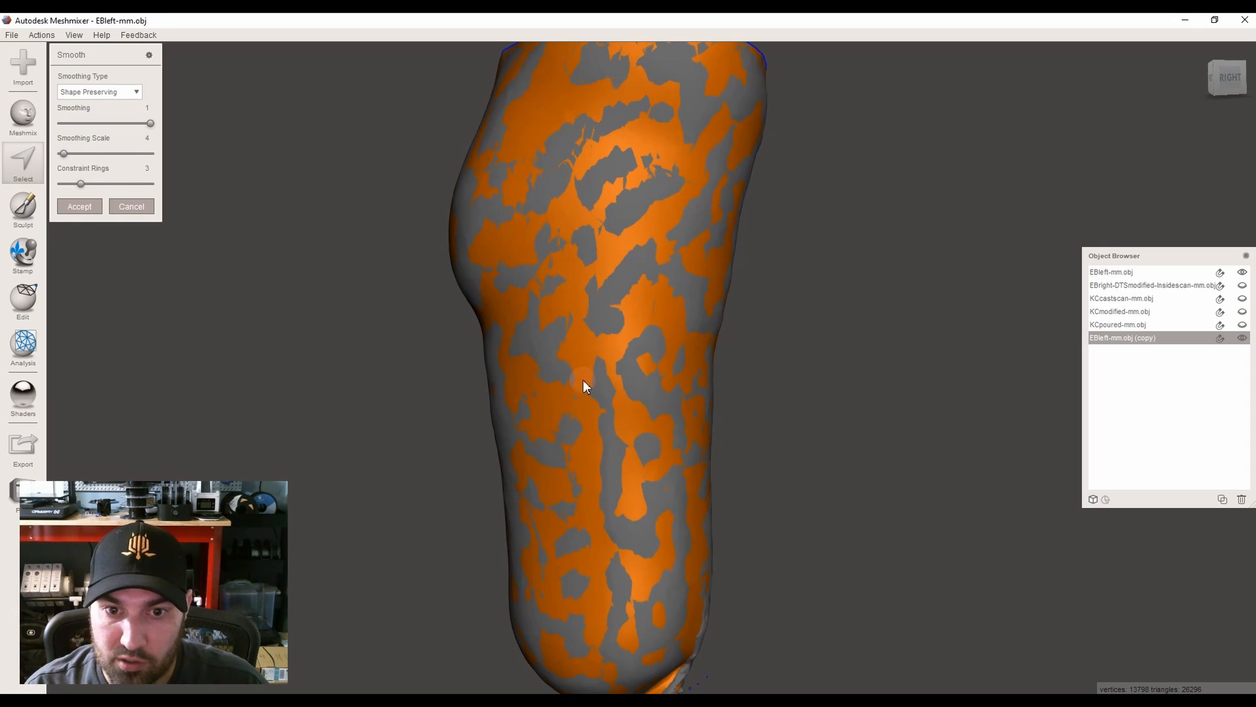
right_click_drag(592, 453, 557, 382)
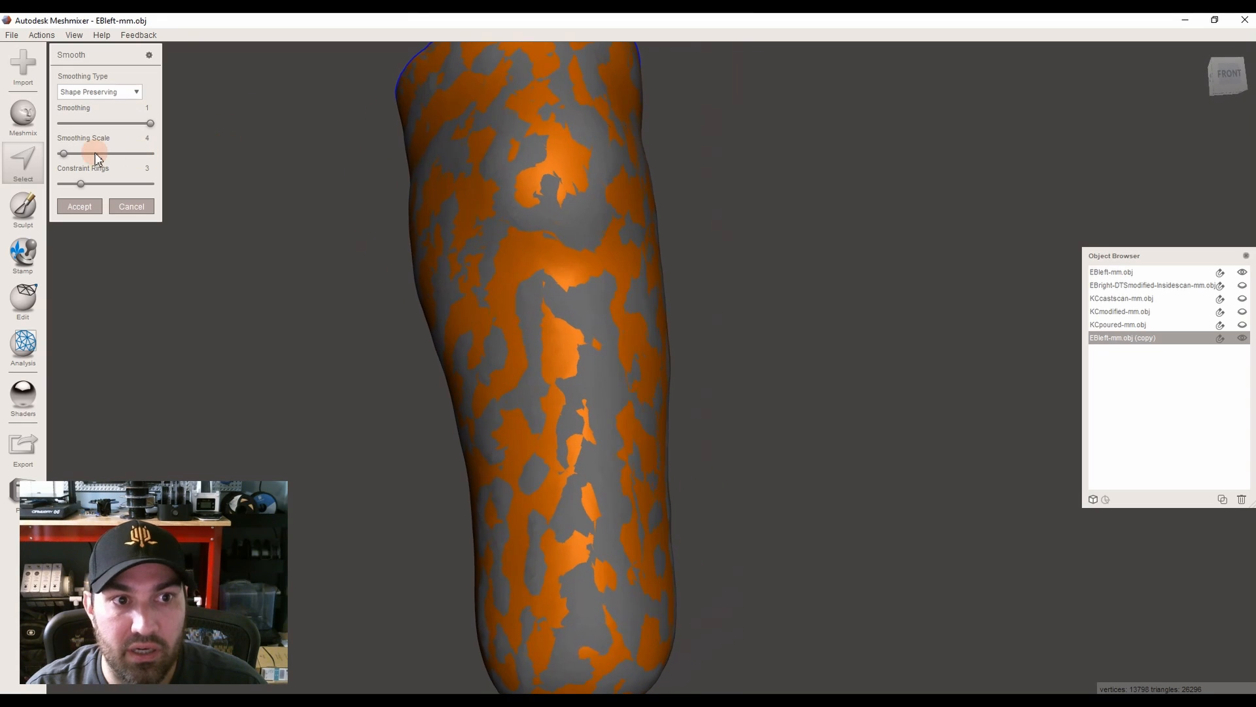
Raise the smoothing scale to about 39.7 and inspect where the smoothed copy departs from the original limb
left_click_drag(70, 157, 95, 154)
right_click_drag(179, 285, 569, 315)
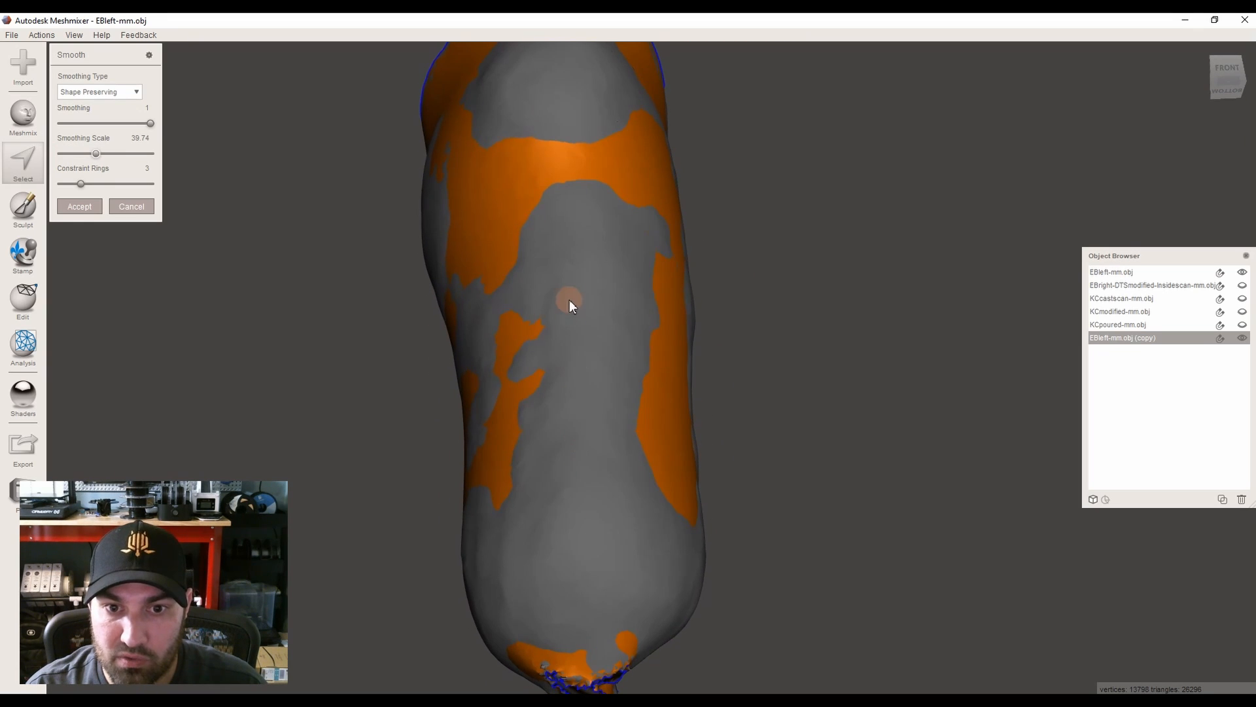
right_click_drag(578, 511, 575, 189)
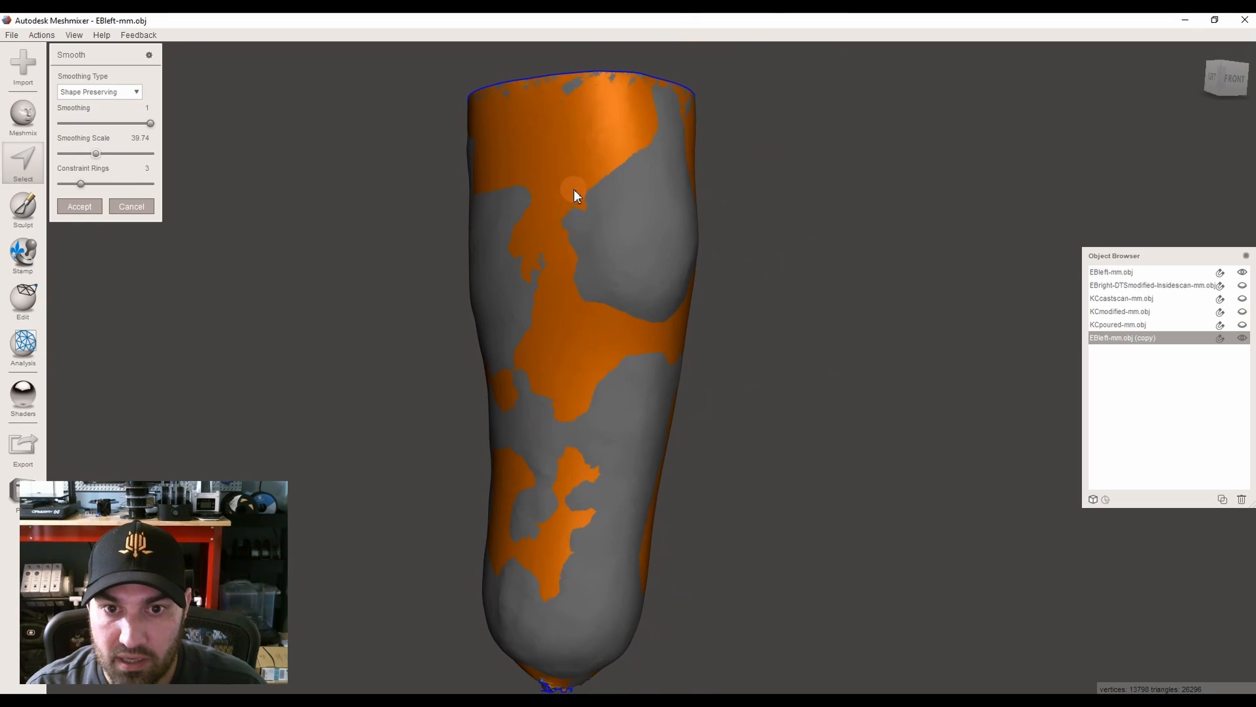
right_click_drag(552, 143, 547, 300)
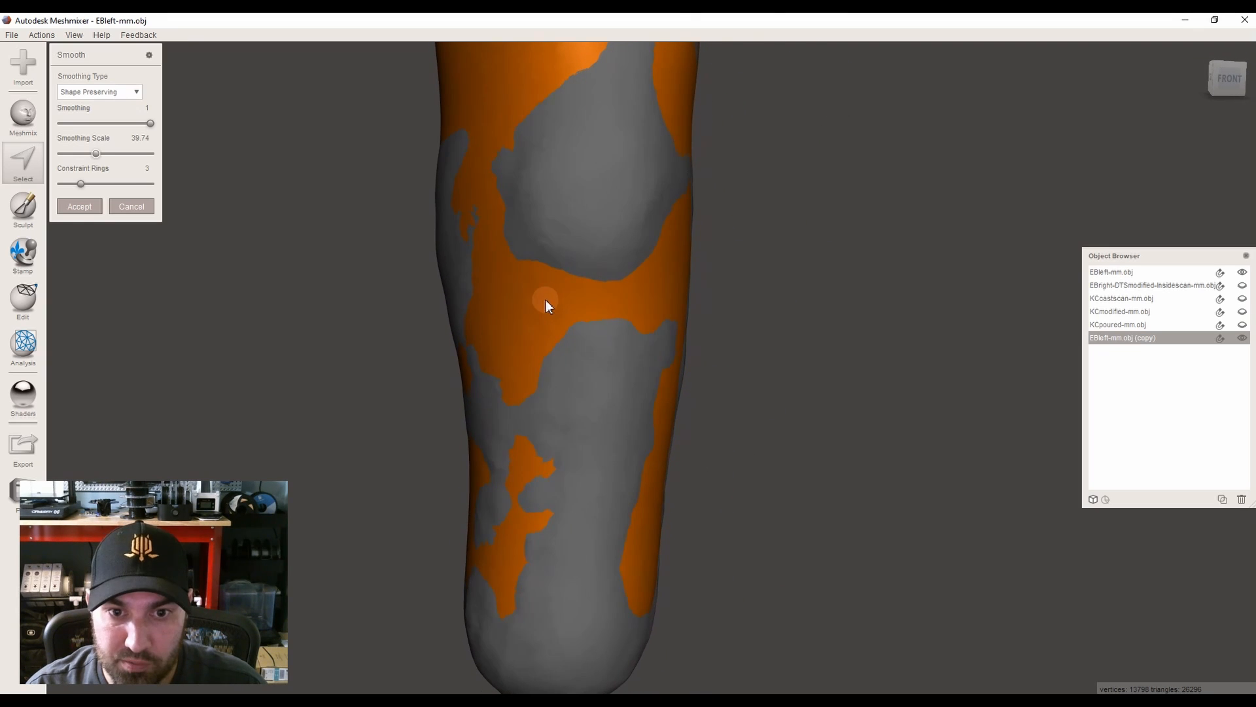
right_click_drag(514, 397, 488, 449)
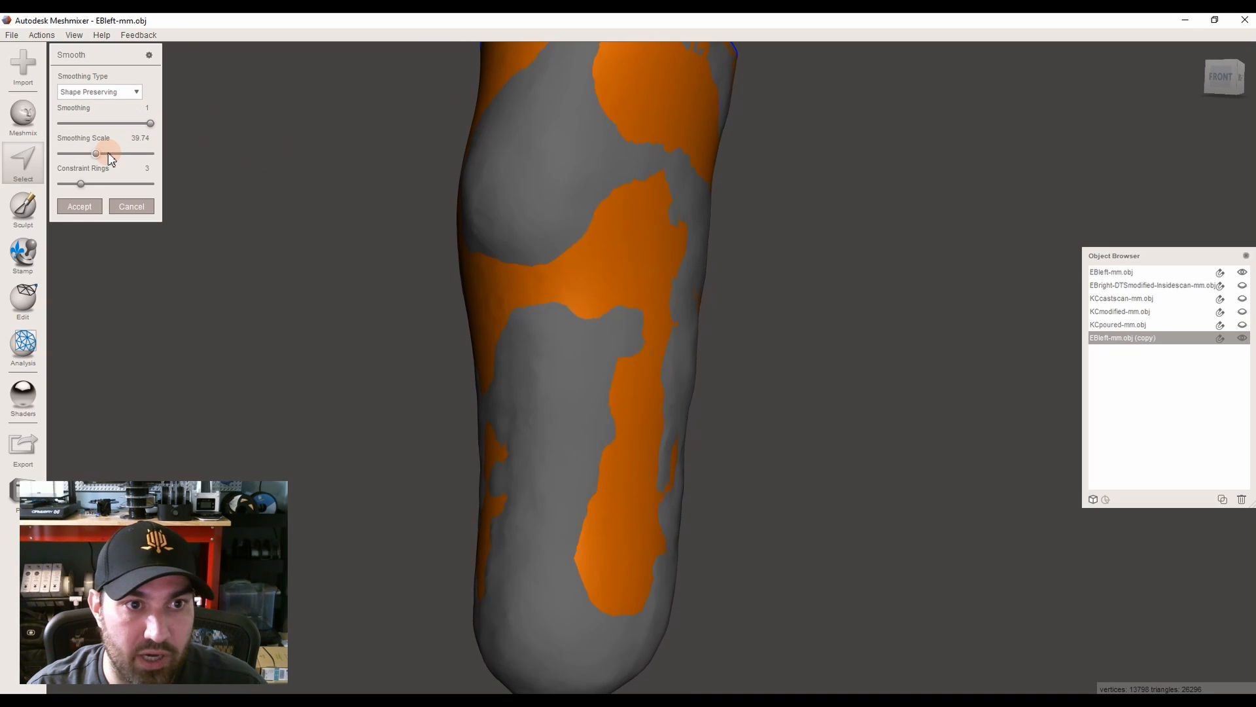
Set the smoothing scale to 6, accept the smoothing of the copy and clear the selection
left_click_drag(83, 155, 67, 157)
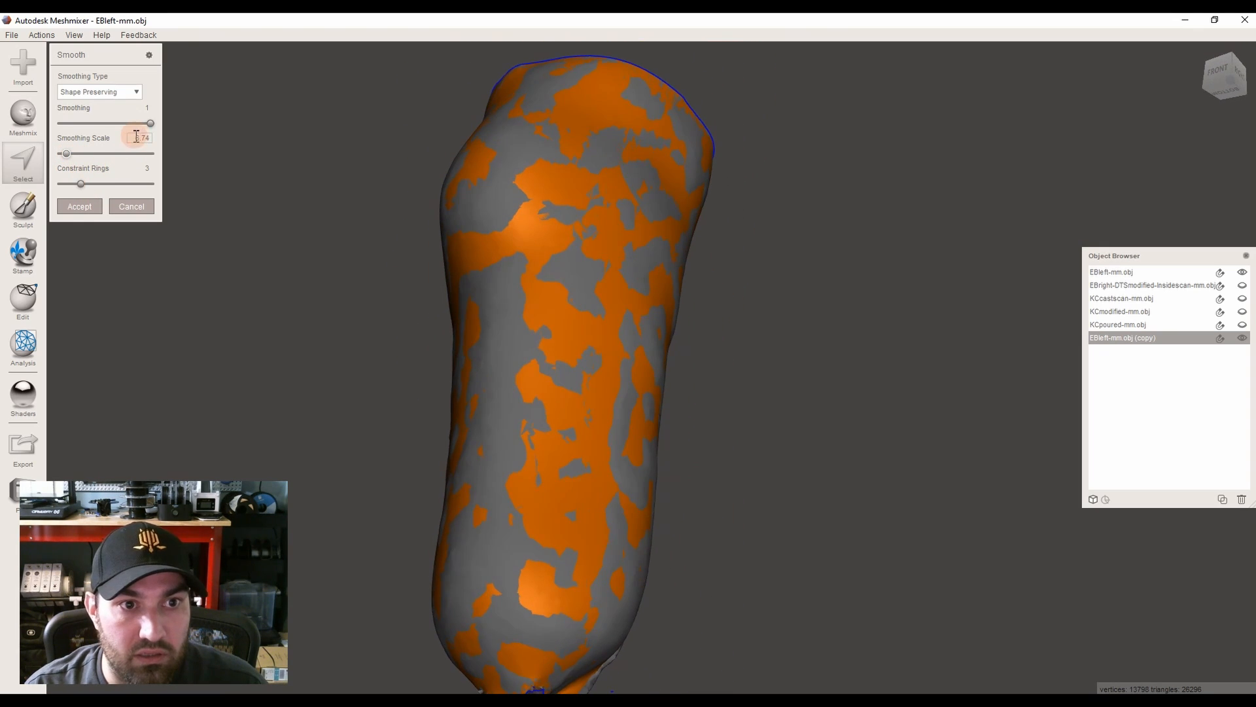
type("6")
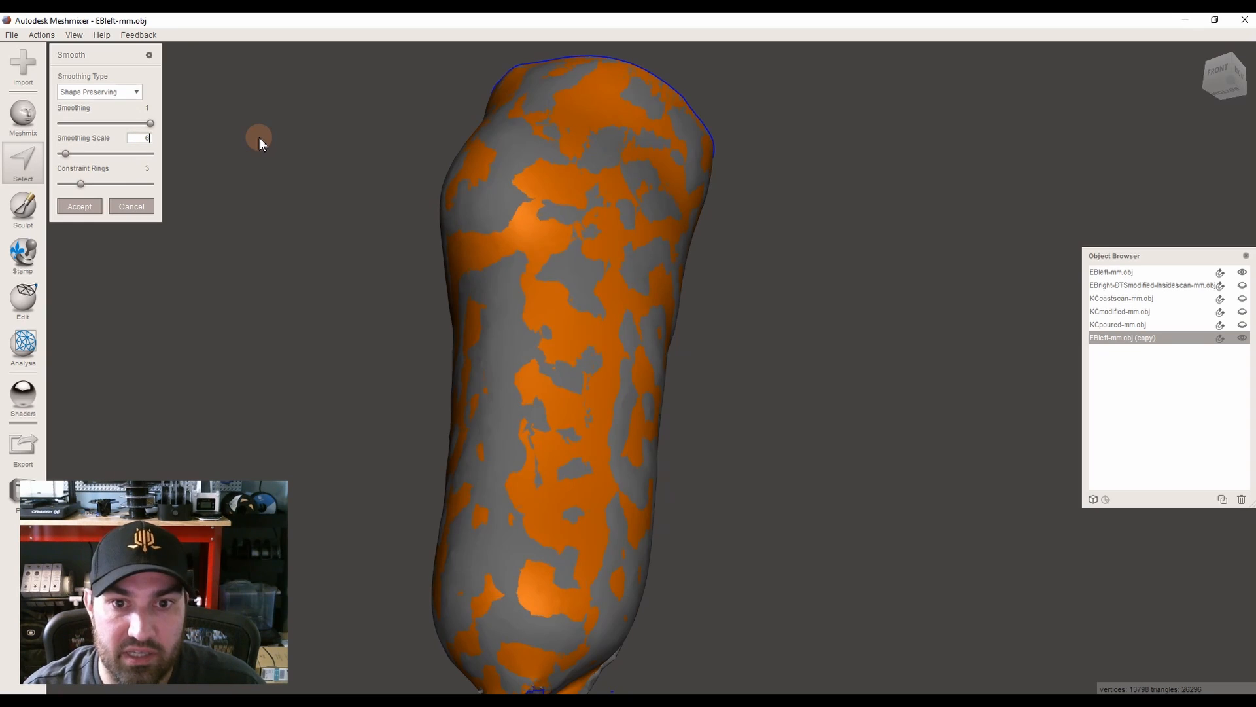
left_click(89, 204)
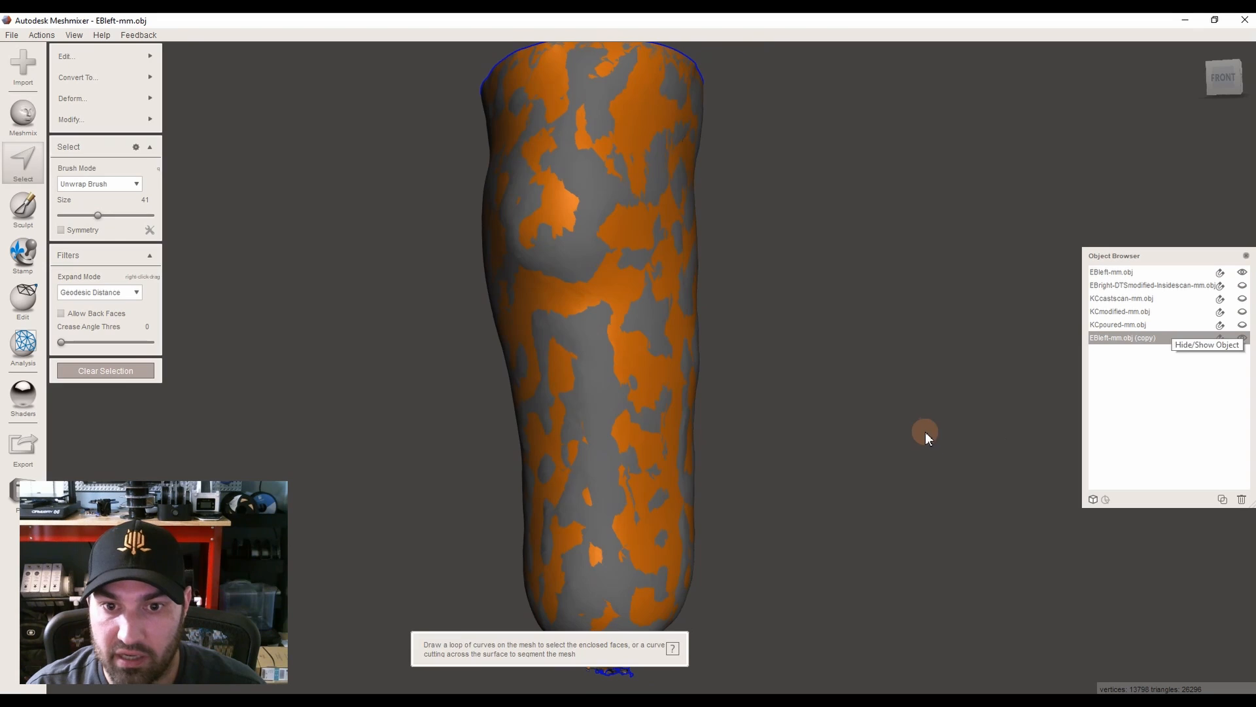
key("Escape")
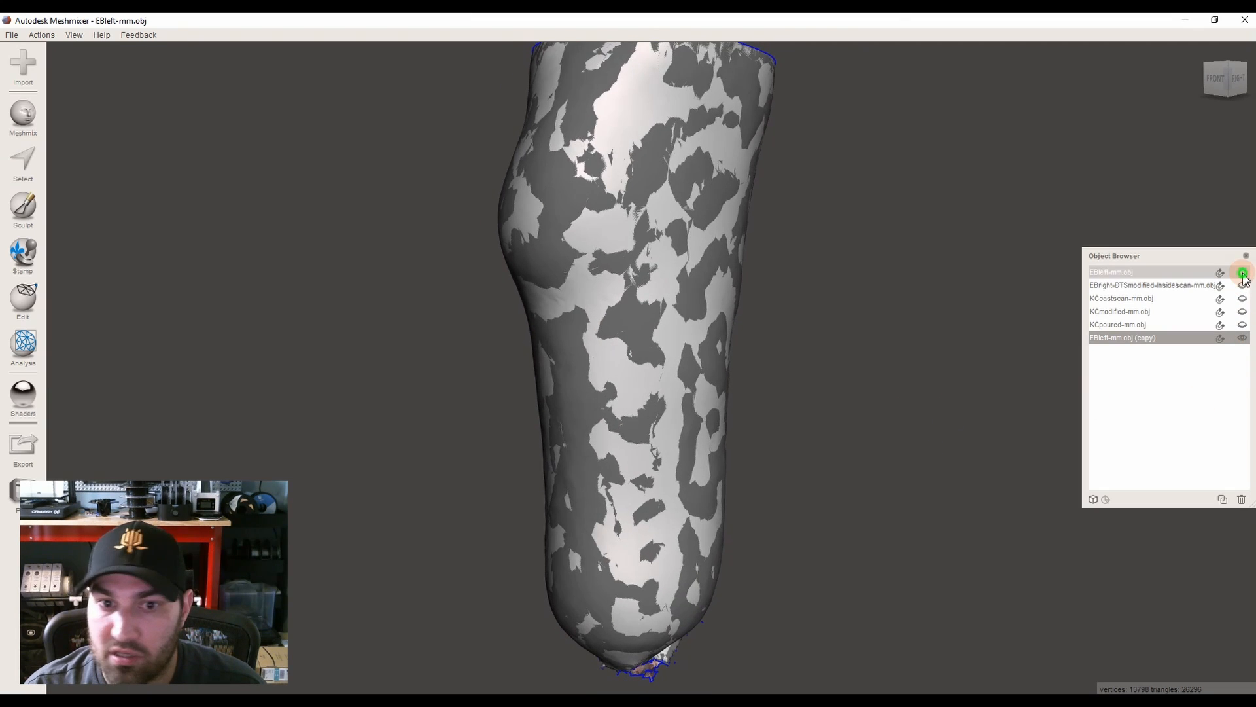
Compare the original EBleft-mm mesh with its smoothed copy by hiding and showing each of them
left_click(1242, 272)
left_click(1242, 272)
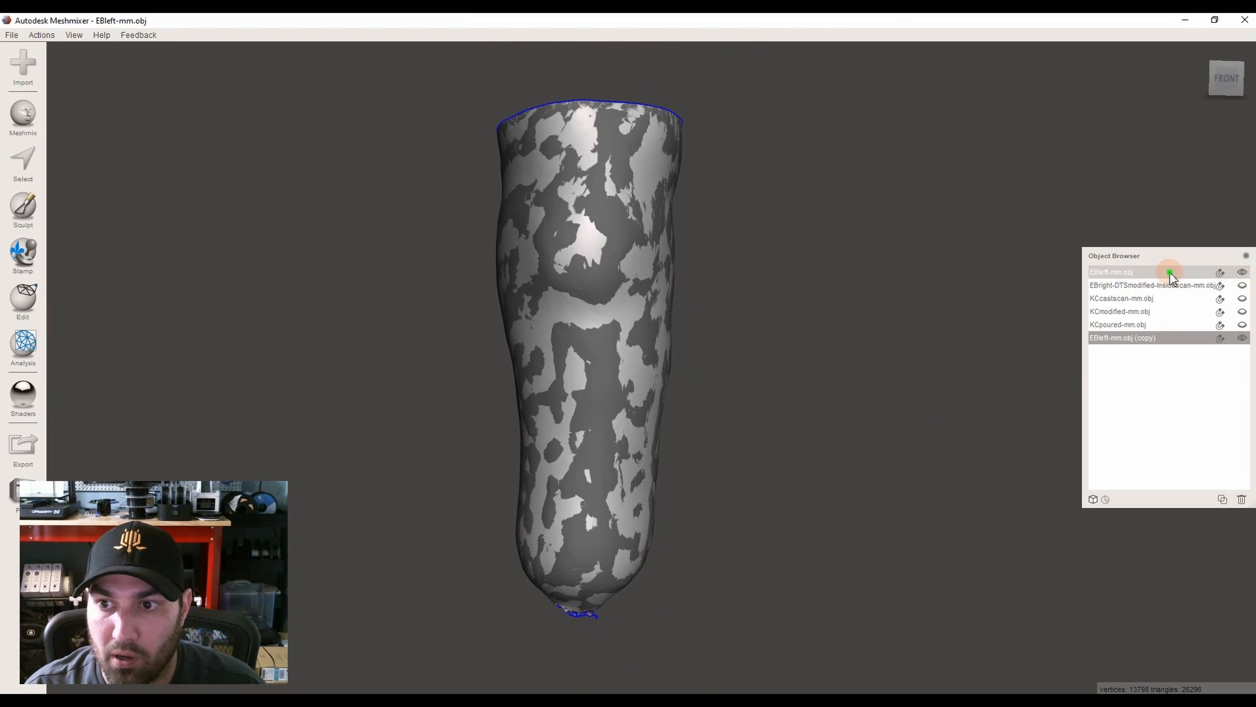
left_click(1243, 337)
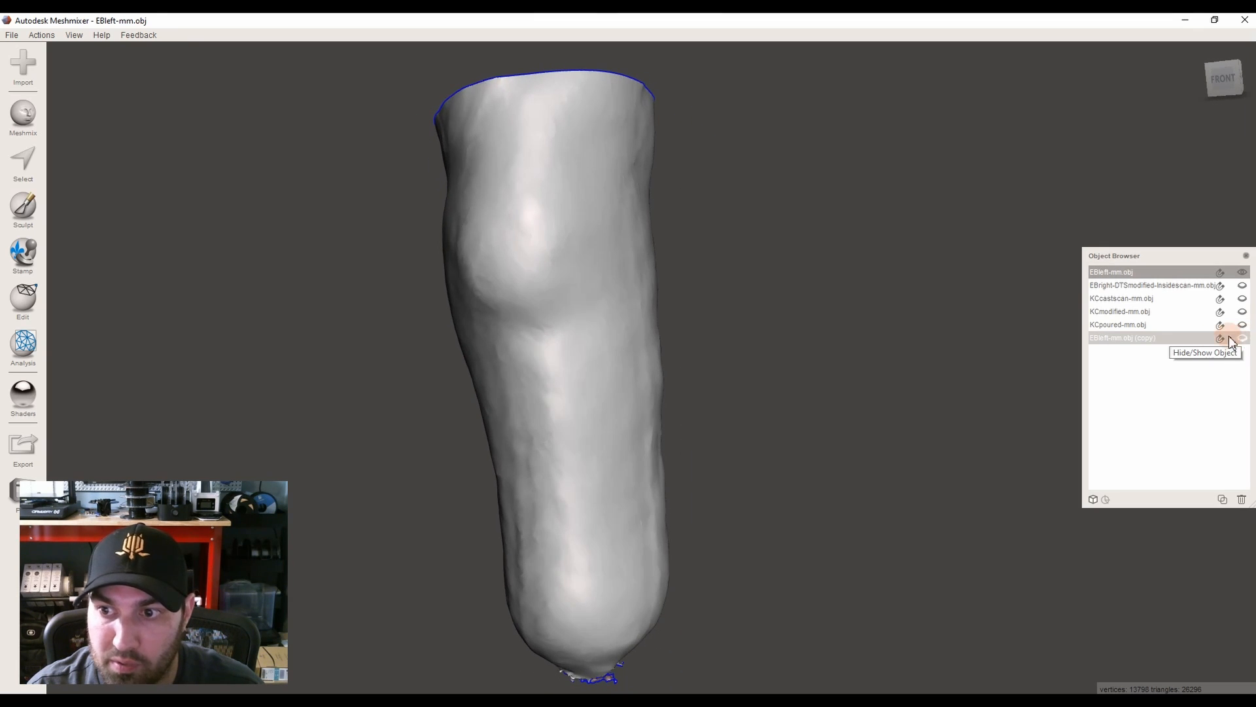
left_click(1192, 337)
left_click(1242, 338)
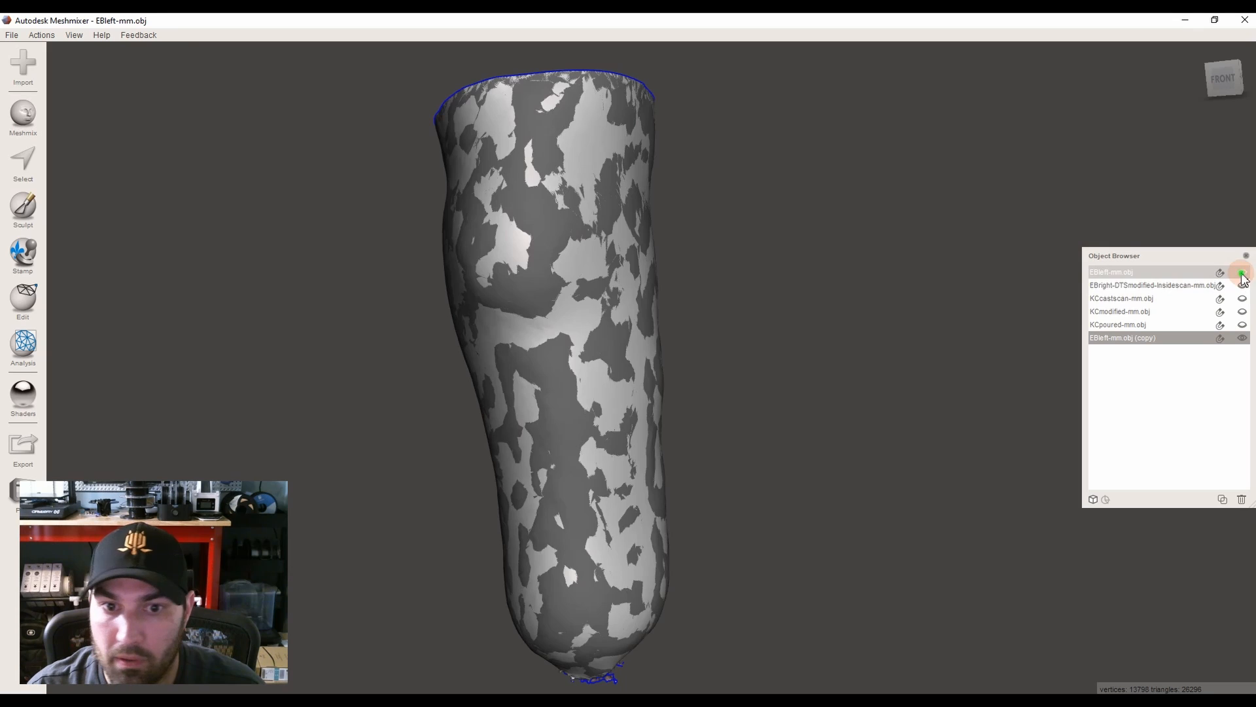
Hide the original EBleft-mm mesh and examine the smoothed copy's surface from the front and side
left_click(1242, 272)
scroll(916, 473, "down", 2)
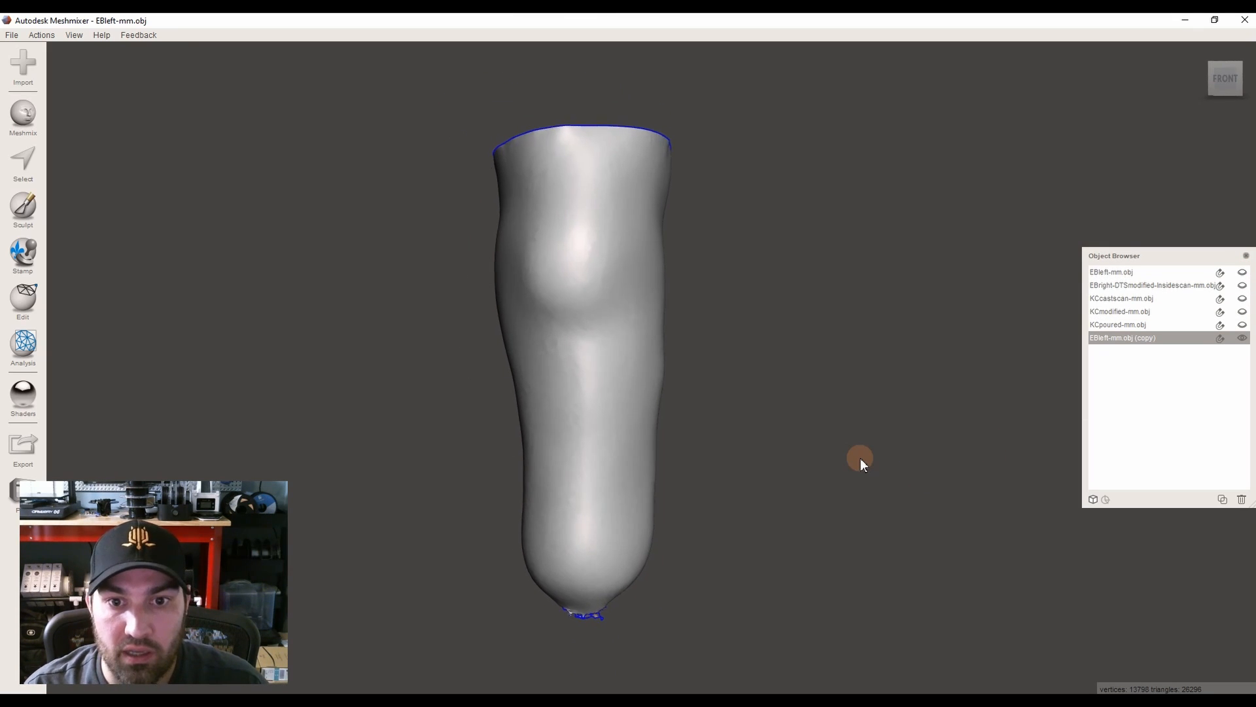
scroll(861, 458, "up", 2)
scroll(492, 233, "up", 3)
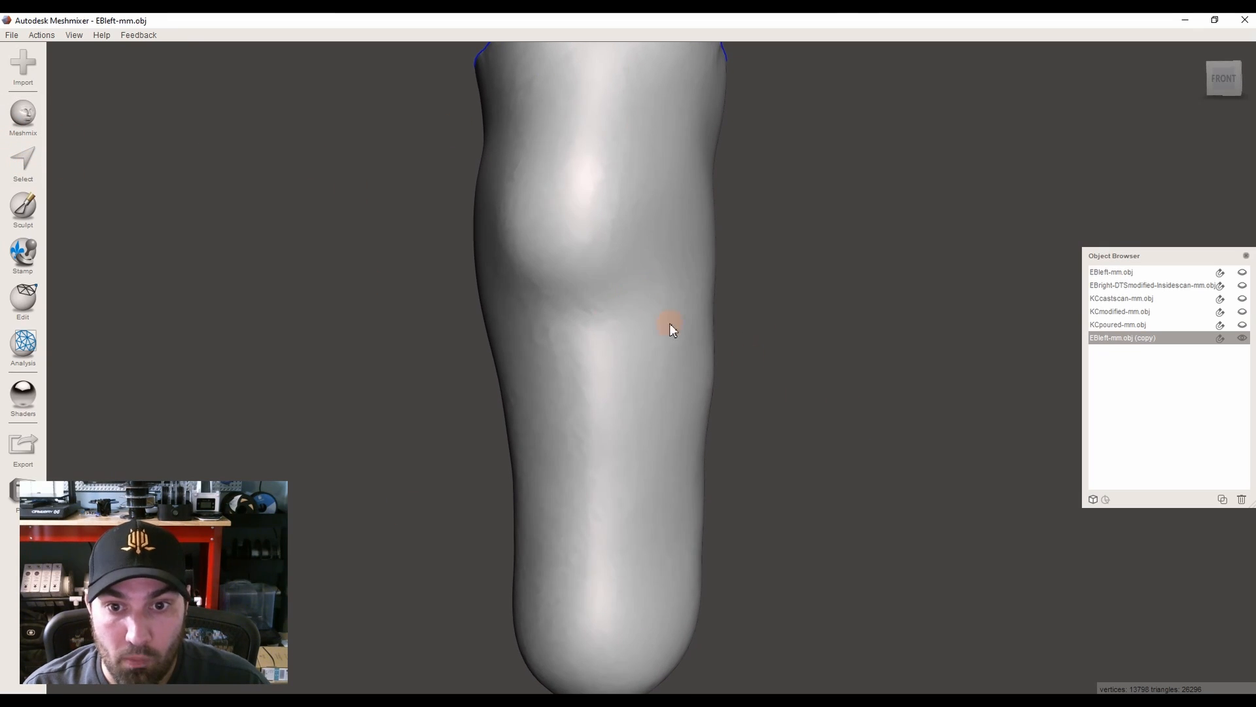
right_click_drag(730, 342, 656, 300)
Try Smooth again on the entire EBleft-mm copy with smoothing scale 6, cancel it and clear the selection
left_click(1162, 353)
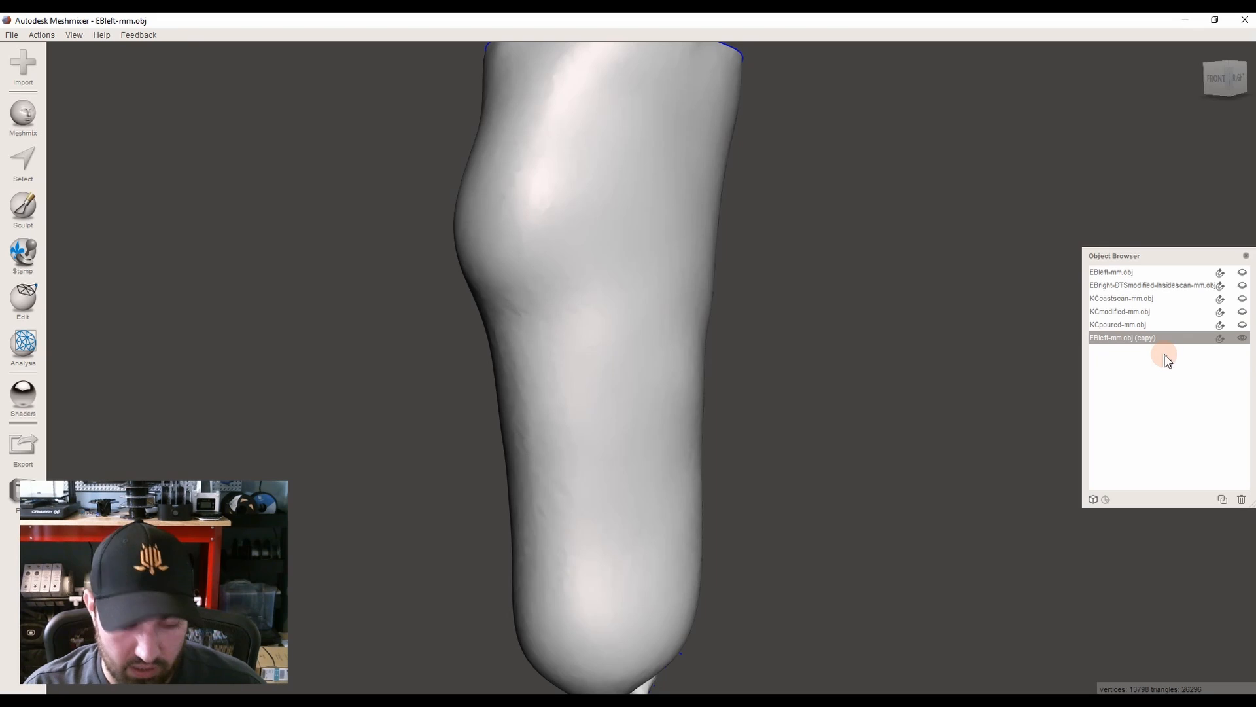
key("ctrl+a")
key("ctrl+f")
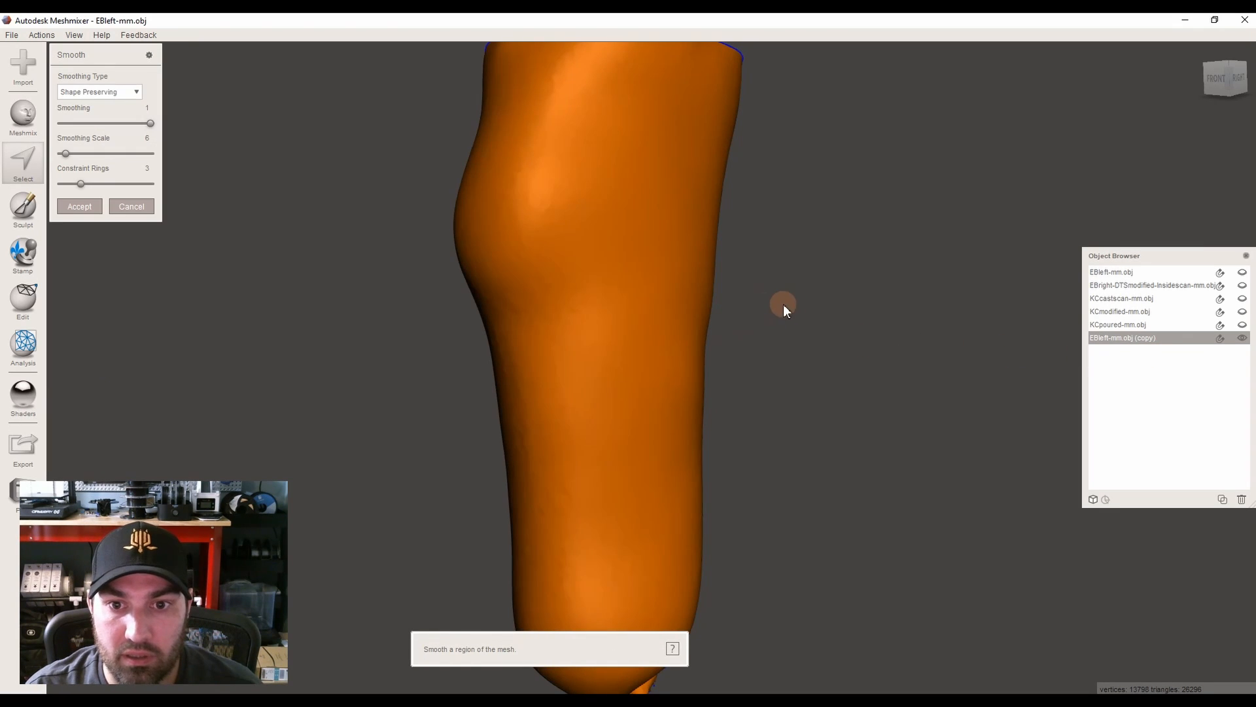
left_click(141, 206)
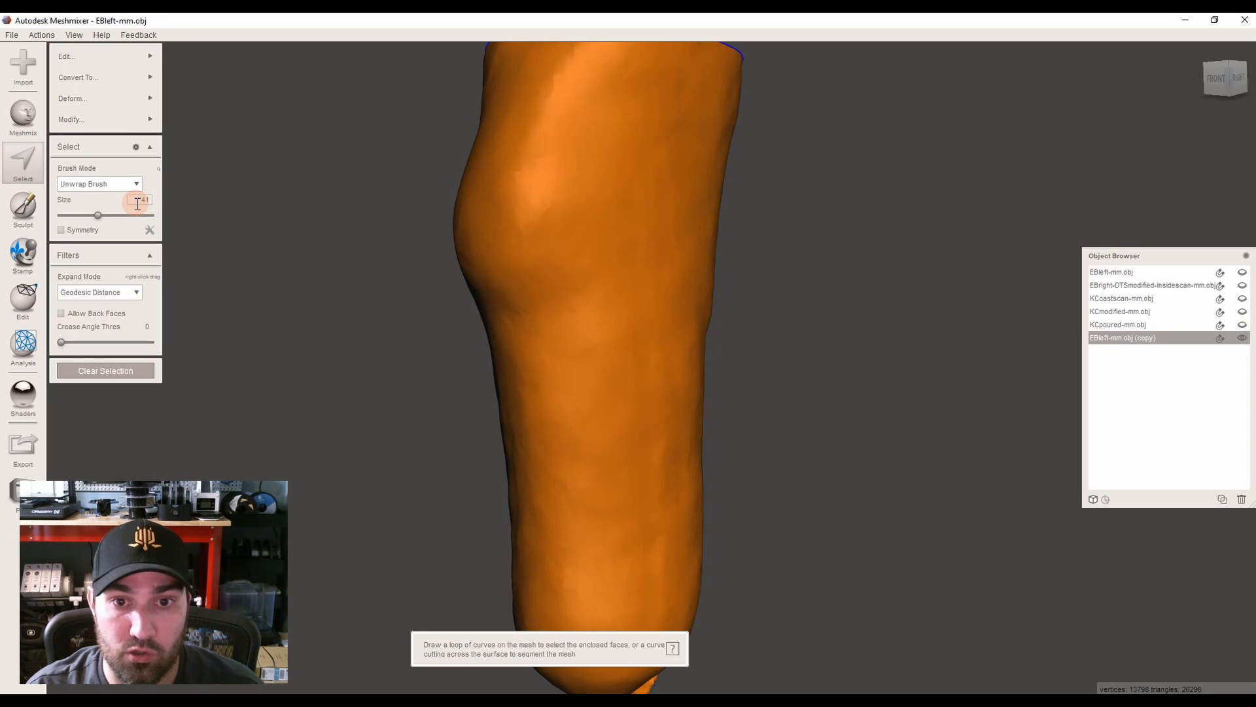
key("Escape")
Enlarge the selection brush to about 58 and paint a large selection patch on the front of the limb below the knee
left_click(23, 173)
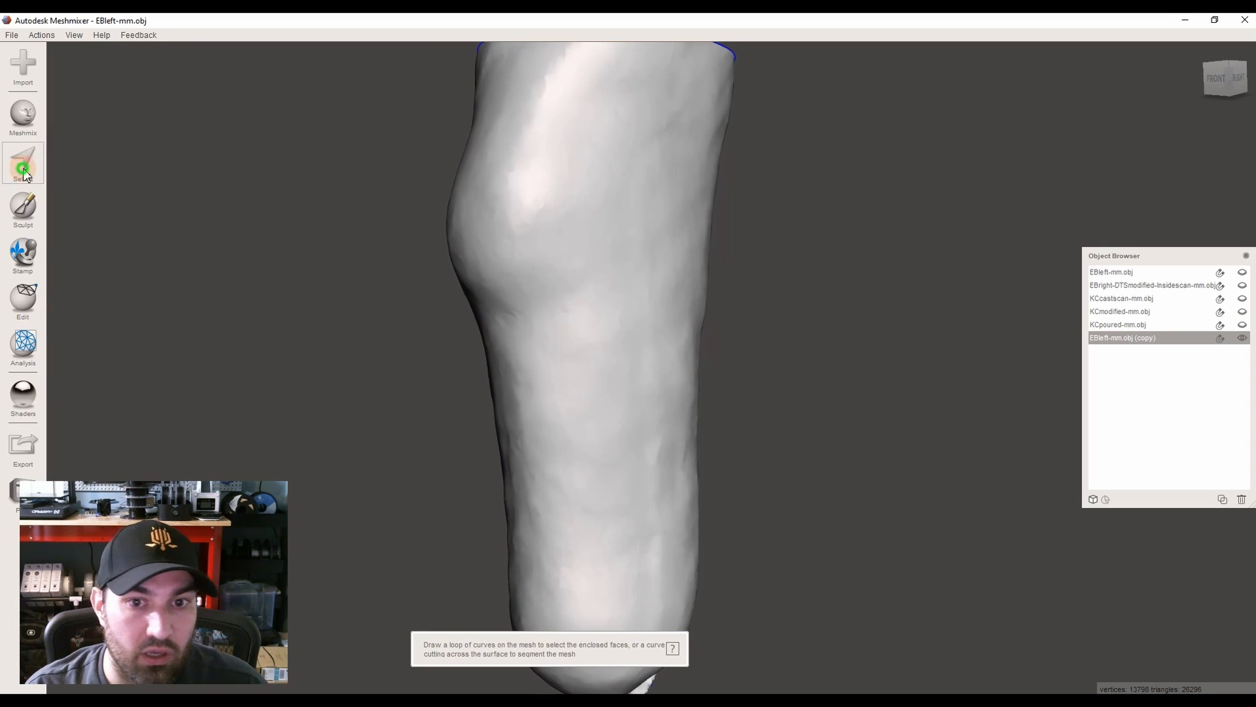
left_click(113, 152)
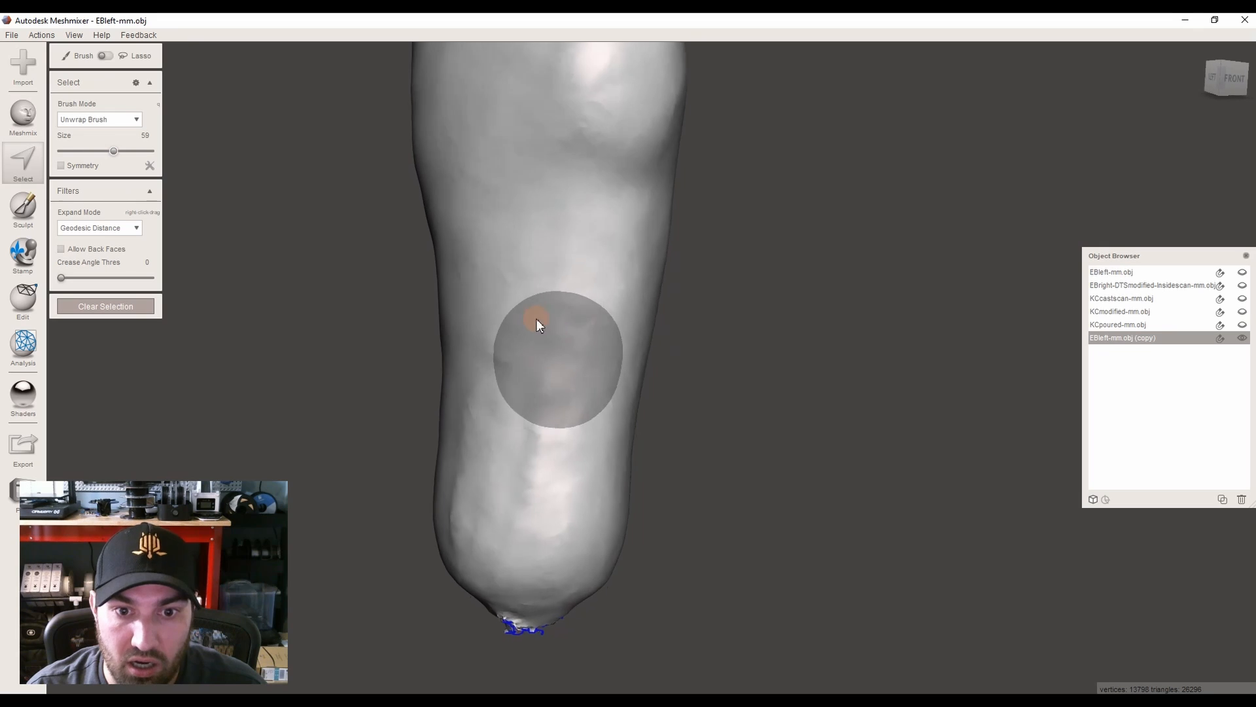
mouse_move(527, 284)
left_mouse_down()
mouse_move(499, 406)
mouse_move(513, 476)
mouse_move(485, 292)
mouse_move(485, 508)
left_mouse_up()
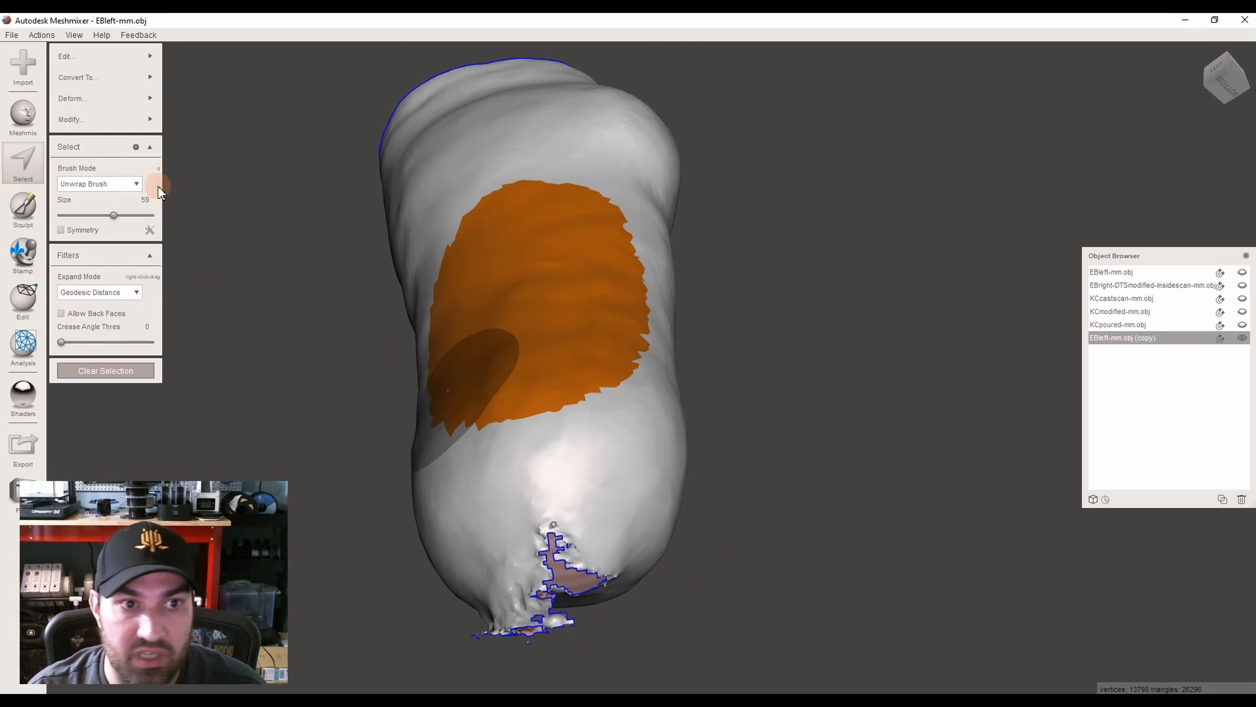
Try Smooth on the painted front patch with the smoothing scale lowered to 1, cancel it and clear the selection
mouse_move(104, 98)
left_click(186, 93)
right_click_drag(186, 93, 178, 136)
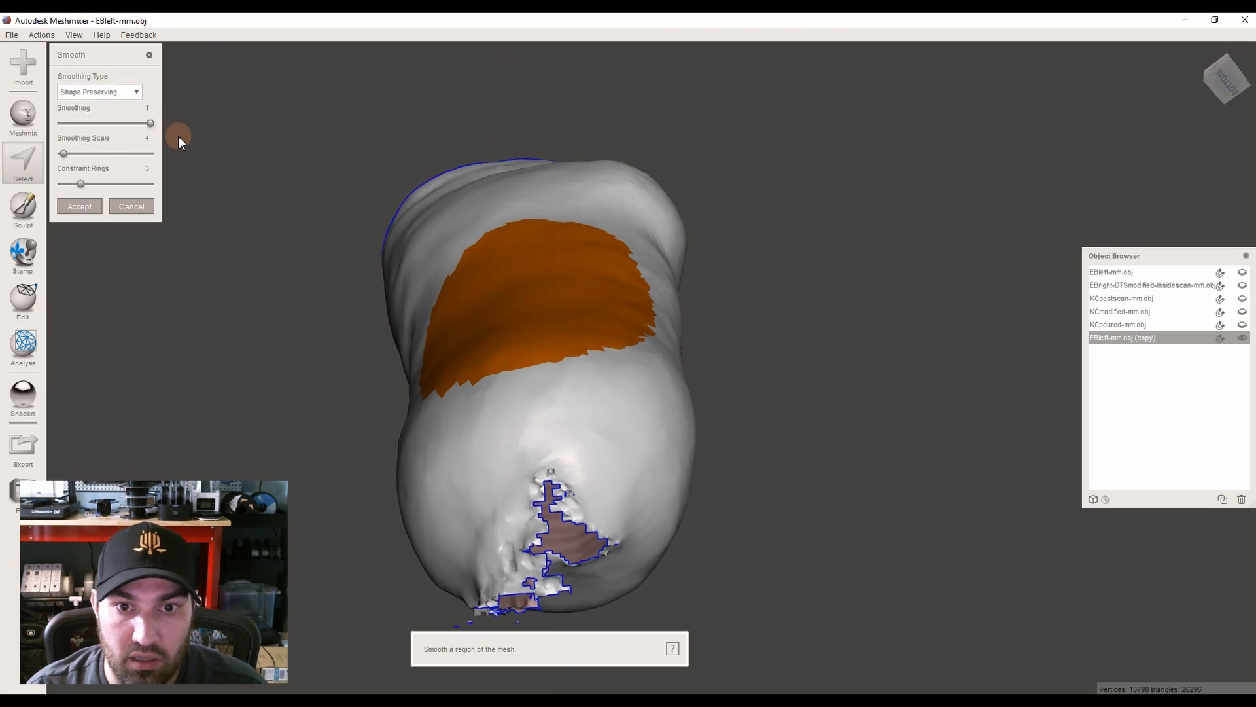
scroll(178, 137, "up", 3)
left_click_drag(66, 159, 87, 160)
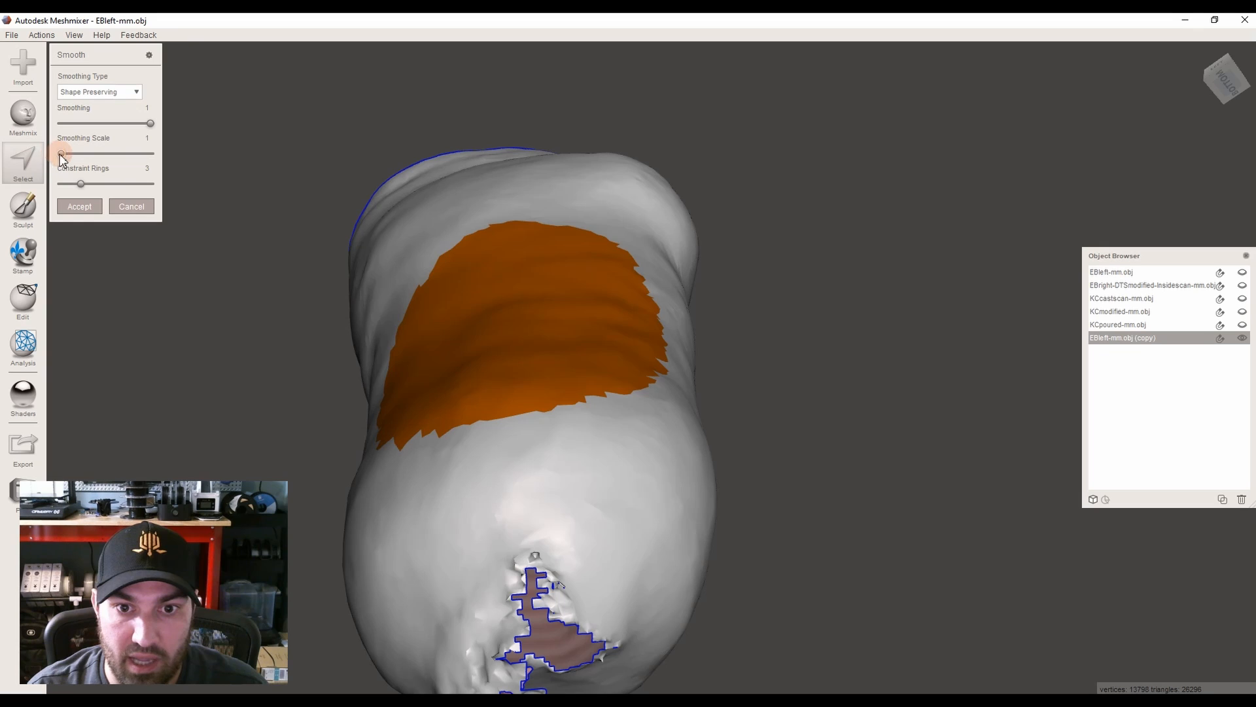
left_click(136, 206)
right_click_drag(367, 288, 394, 391)
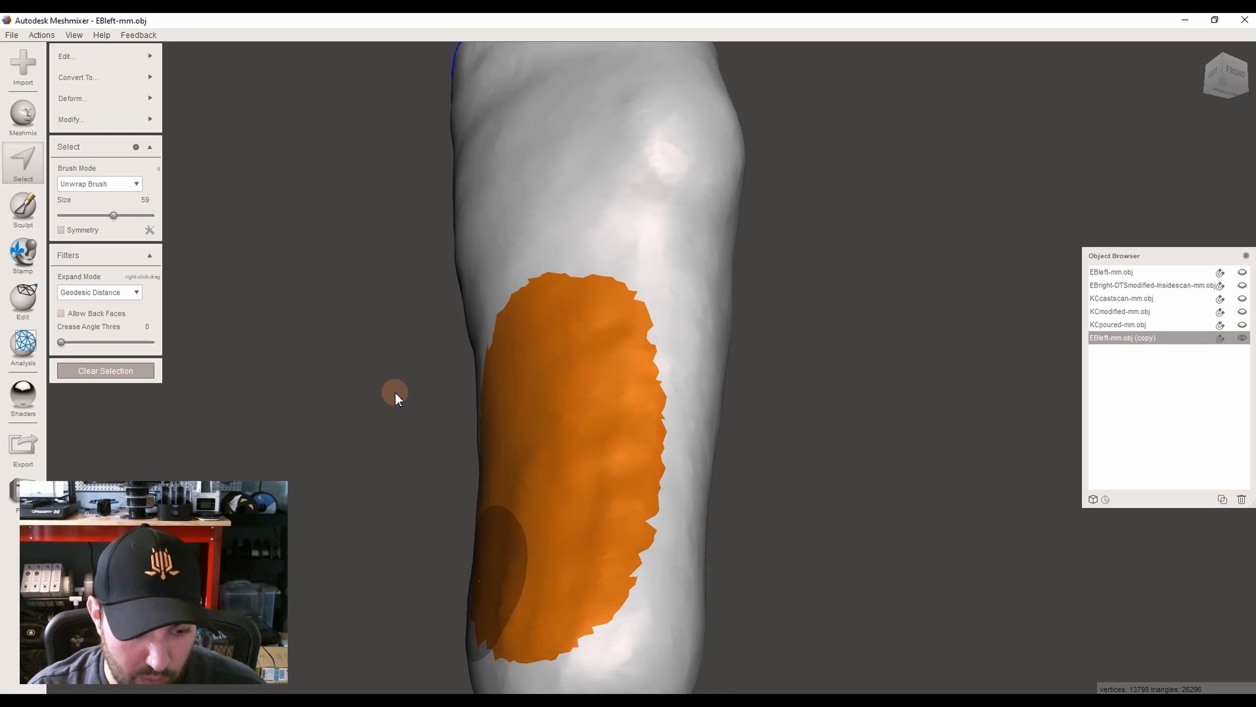
key("Escape")
Activate the selection tool on the side of the limb and display the scan's surface colours
right_click_drag(766, 555, 752, 452)
scroll(740, 411, "up", 3)
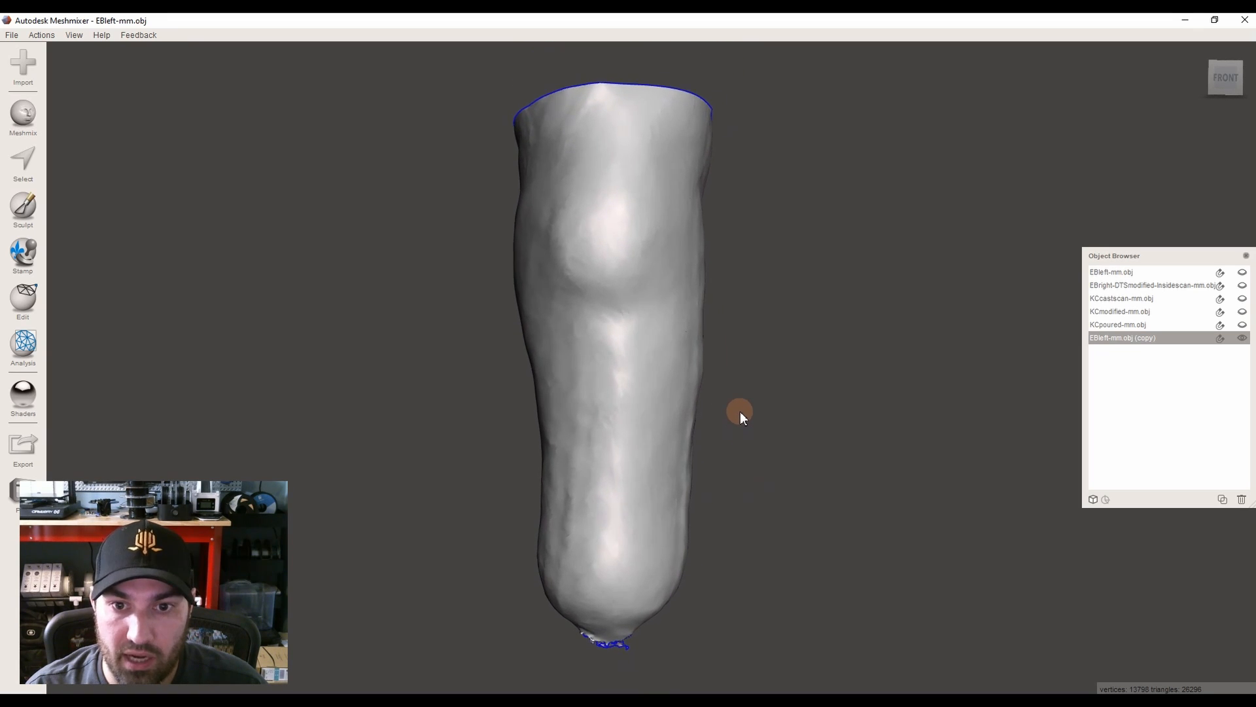
scroll(739, 411, "up", 5)
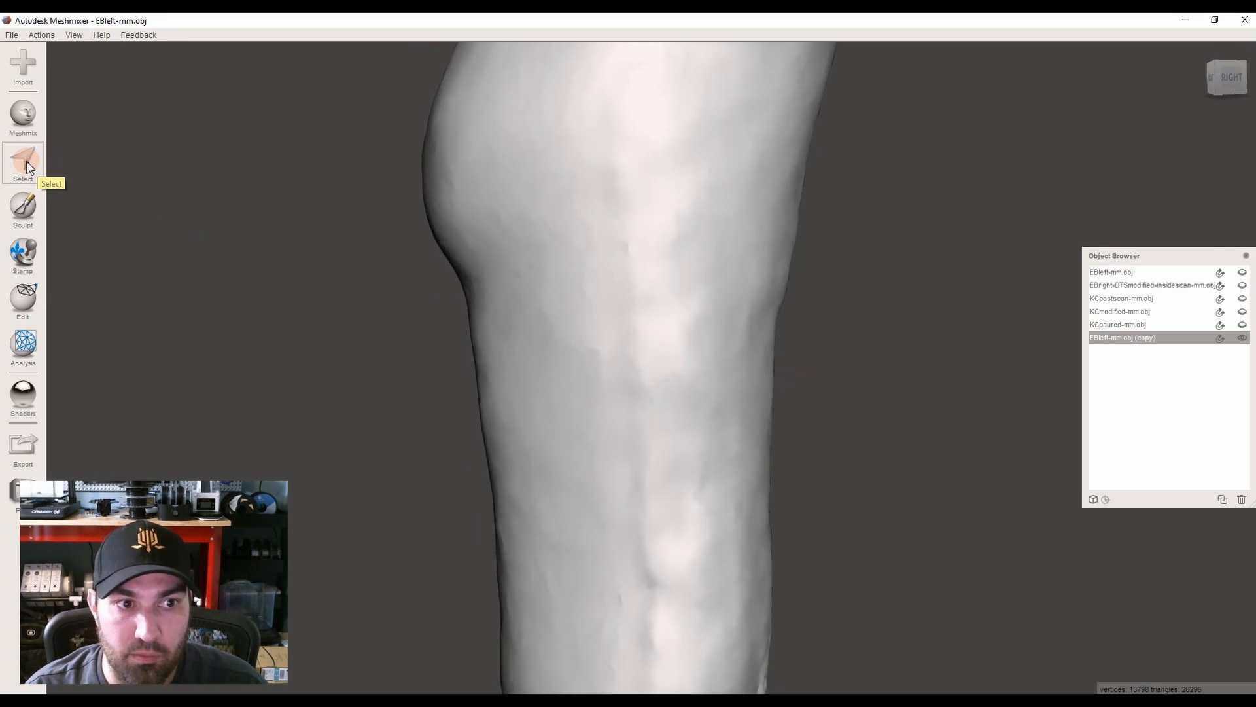
left_click(26, 161)
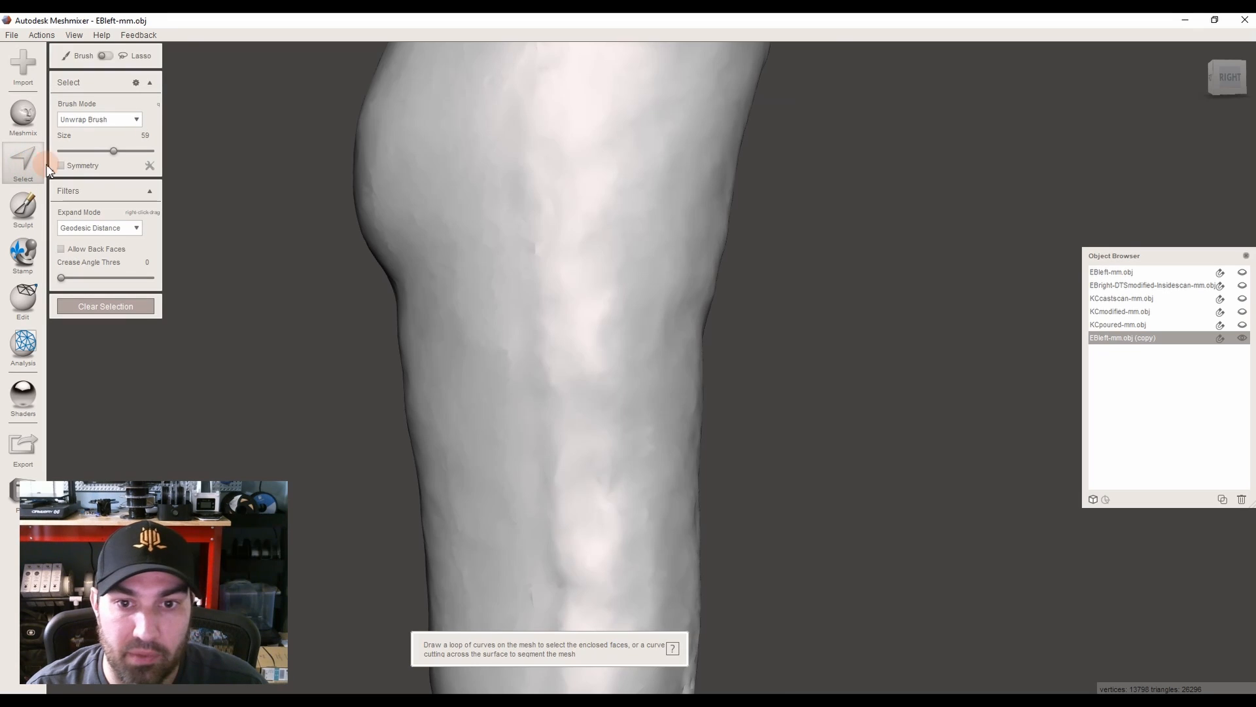
key("space")
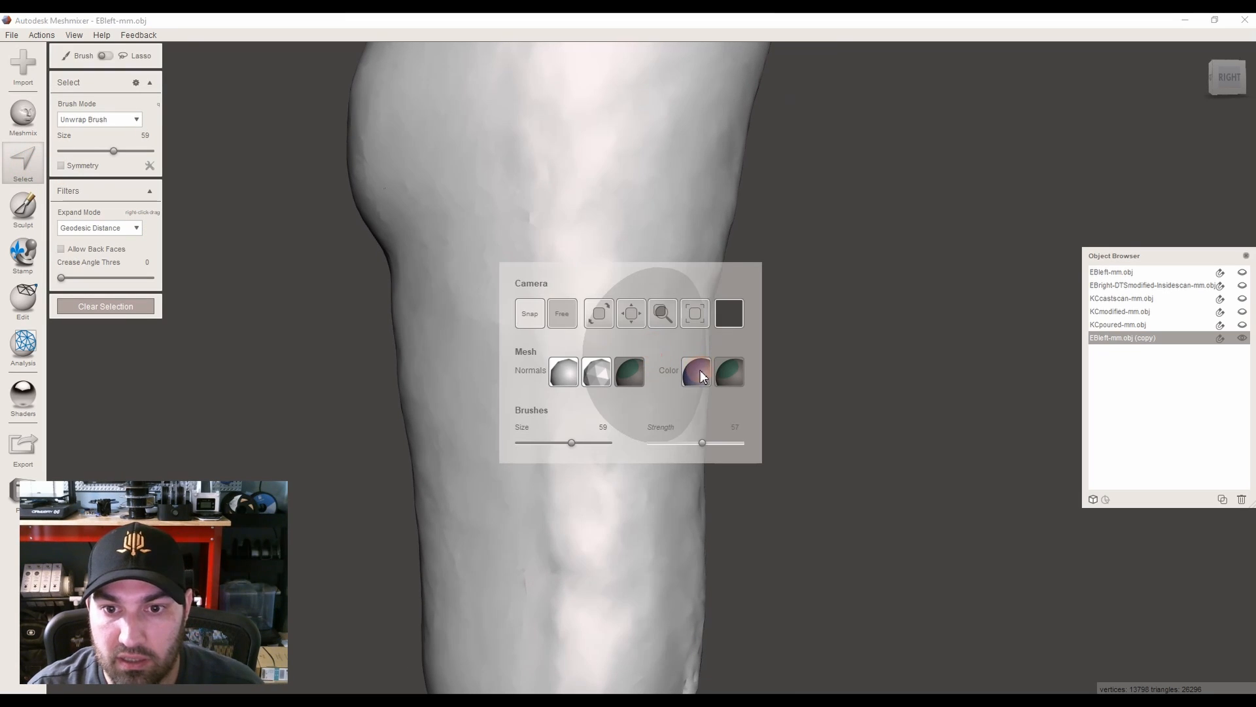
left_click(700, 370)
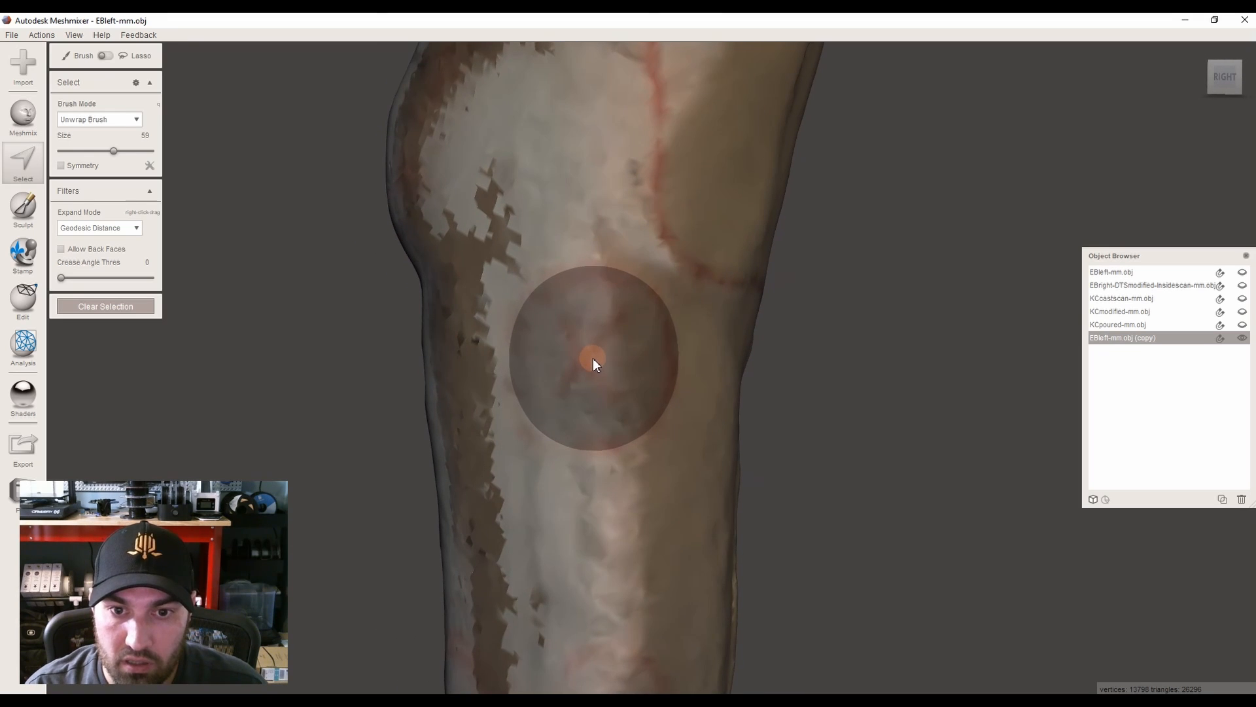
Try selecting the red-marked circle below the knee in one dab with brush size 62, and clear the selection
mouse_move(105, 152)
left_mouse_down()
mouse_move(81, 151)
mouse_move(110, 151)
left_mouse_up()
right_click_drag(574, 345, 598, 374)
left_click(116, 150)
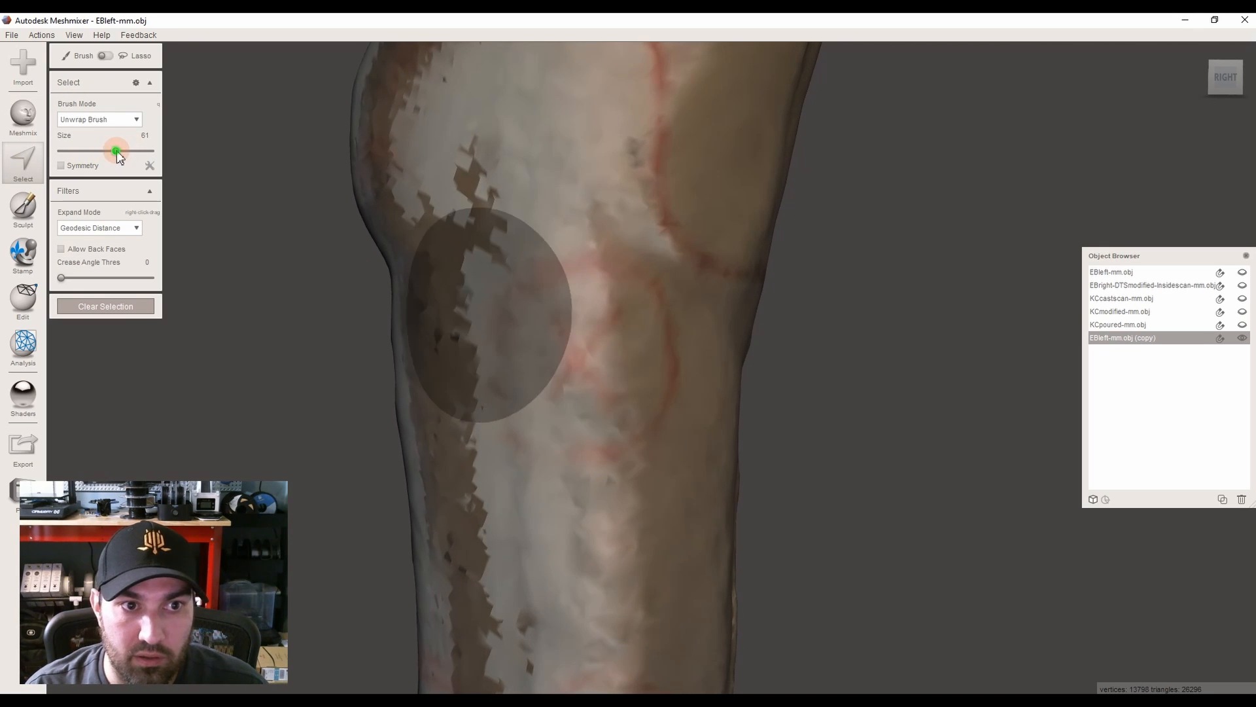
left_click(583, 363)
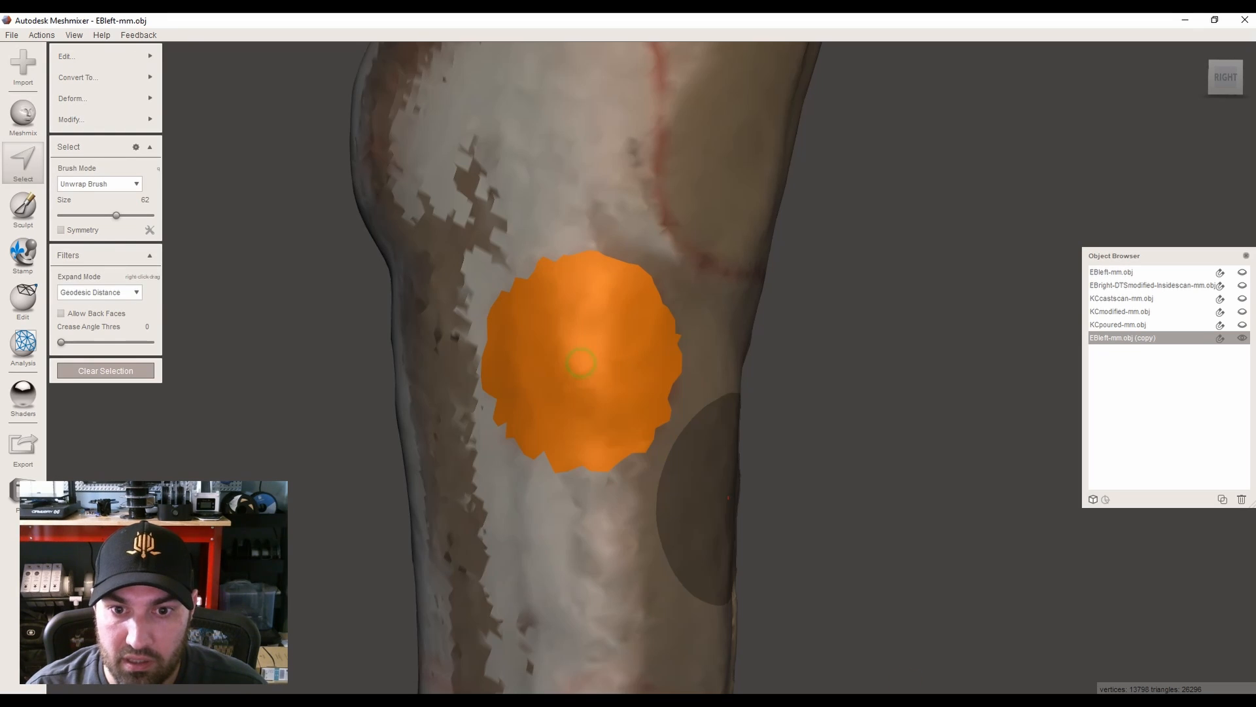
key("Escape")
Try painting over the red-marked circle with the selection brush reduced to size 35, and clear the selection
left_click(28, 158)
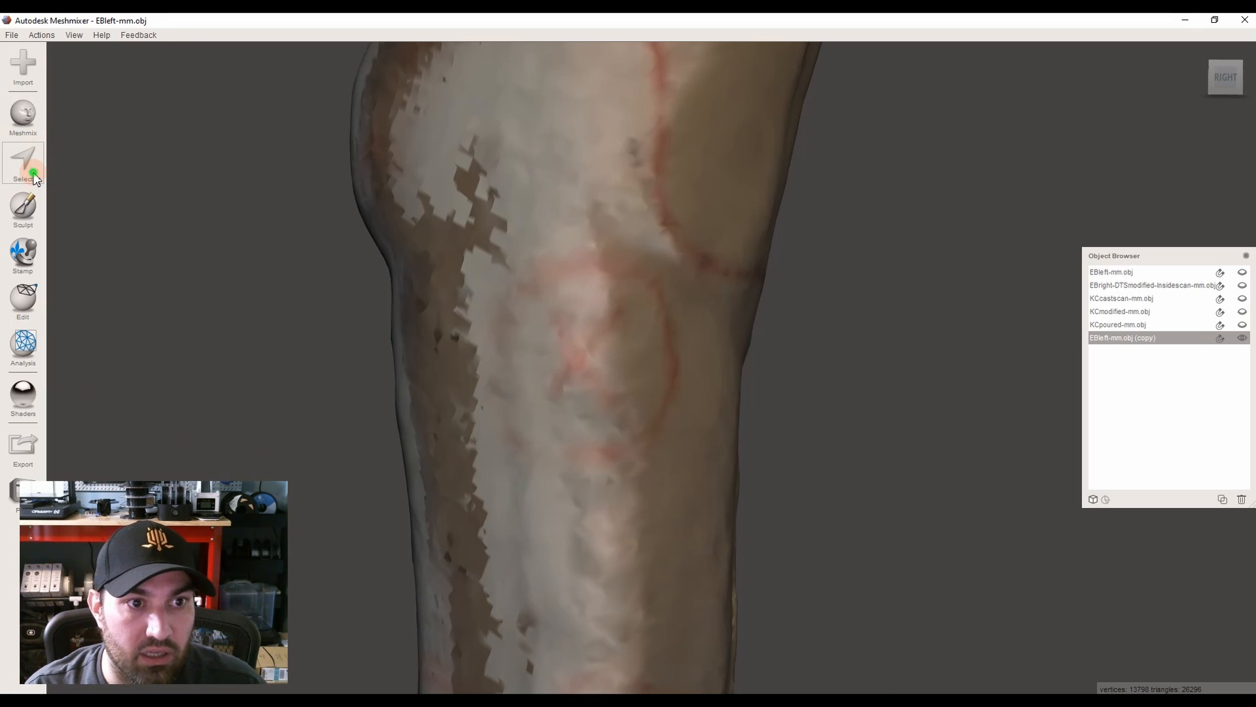
left_click_drag(112, 153, 92, 151)
mouse_move(569, 294)
left_mouse_down()
mouse_move(517, 318)
mouse_move(511, 429)
mouse_move(628, 440)
mouse_move(661, 297)
mouse_move(538, 291)
mouse_move(602, 322)
mouse_move(598, 348)
left_mouse_up()
key("Escape")
Set the selection brush size to 48 and paint a selection over the whole red-marked circle on the limb's side
left_click(27, 172)
left_click_drag(92, 151, 104, 151)
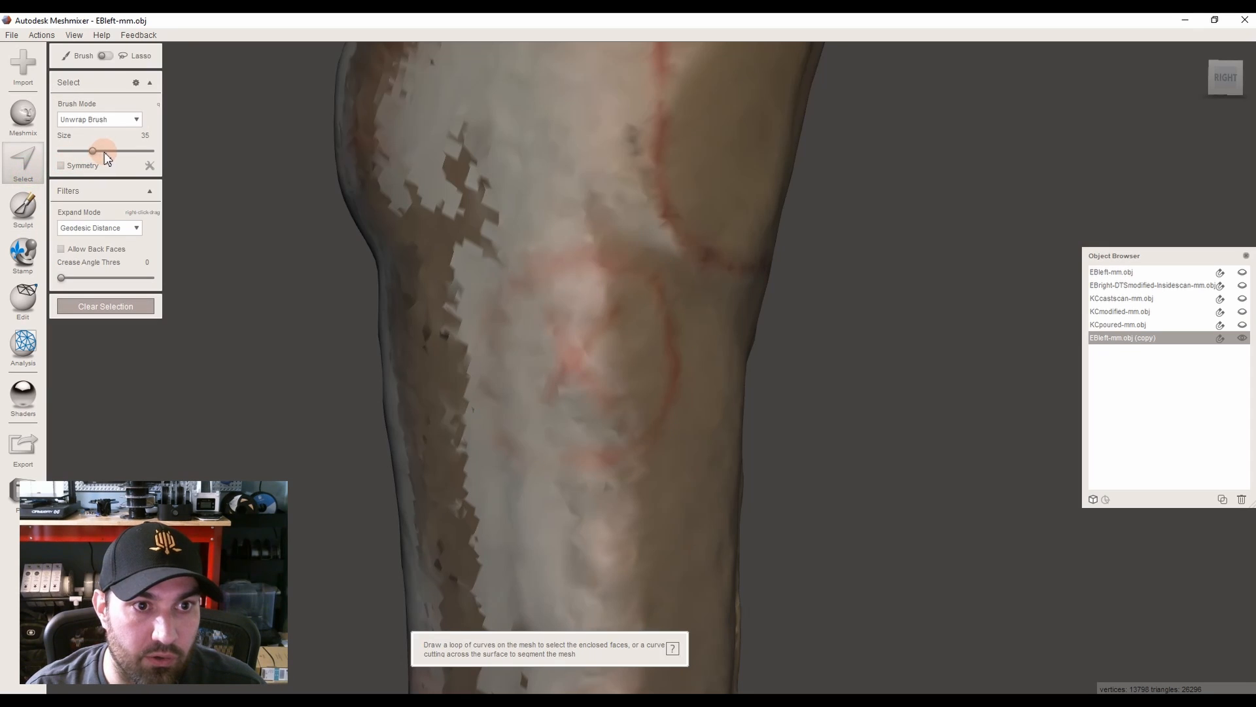
left_click(579, 362)
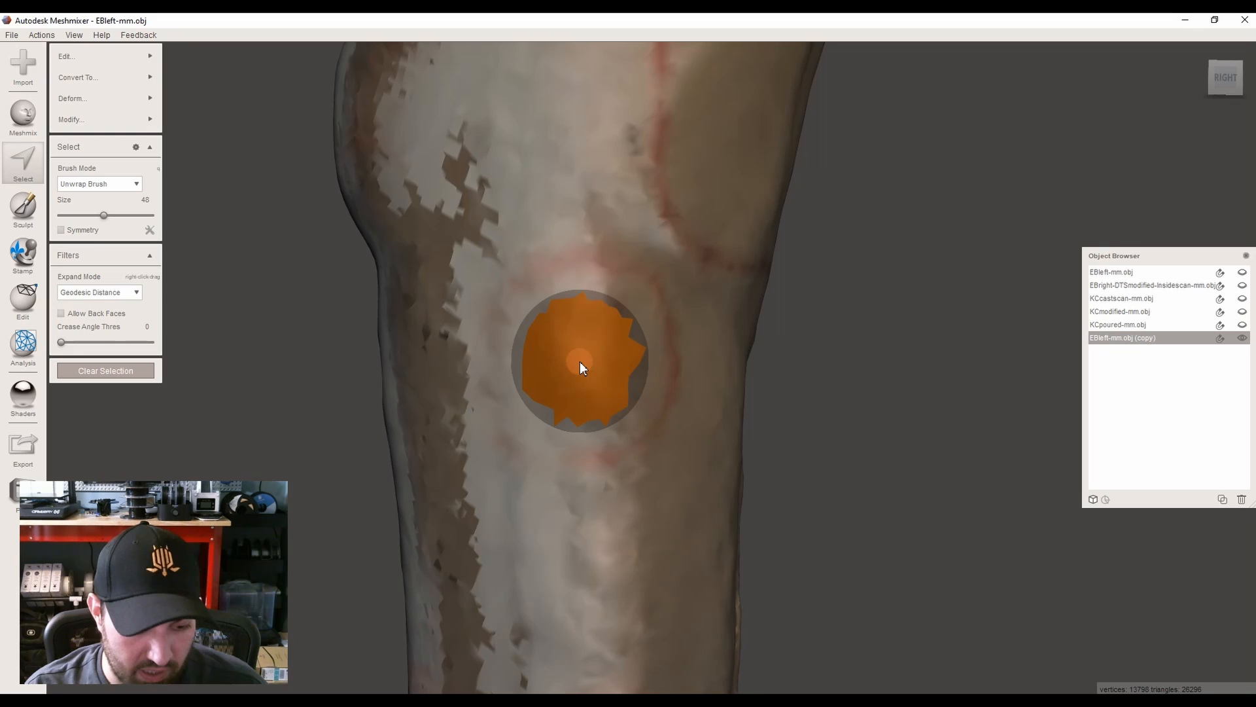
mouse_move(579, 361)
left_mouse_down()
mouse_move(587, 350)
mouse_move(622, 351)
mouse_move(602, 356)
mouse_move(610, 430)
left_mouse_up()
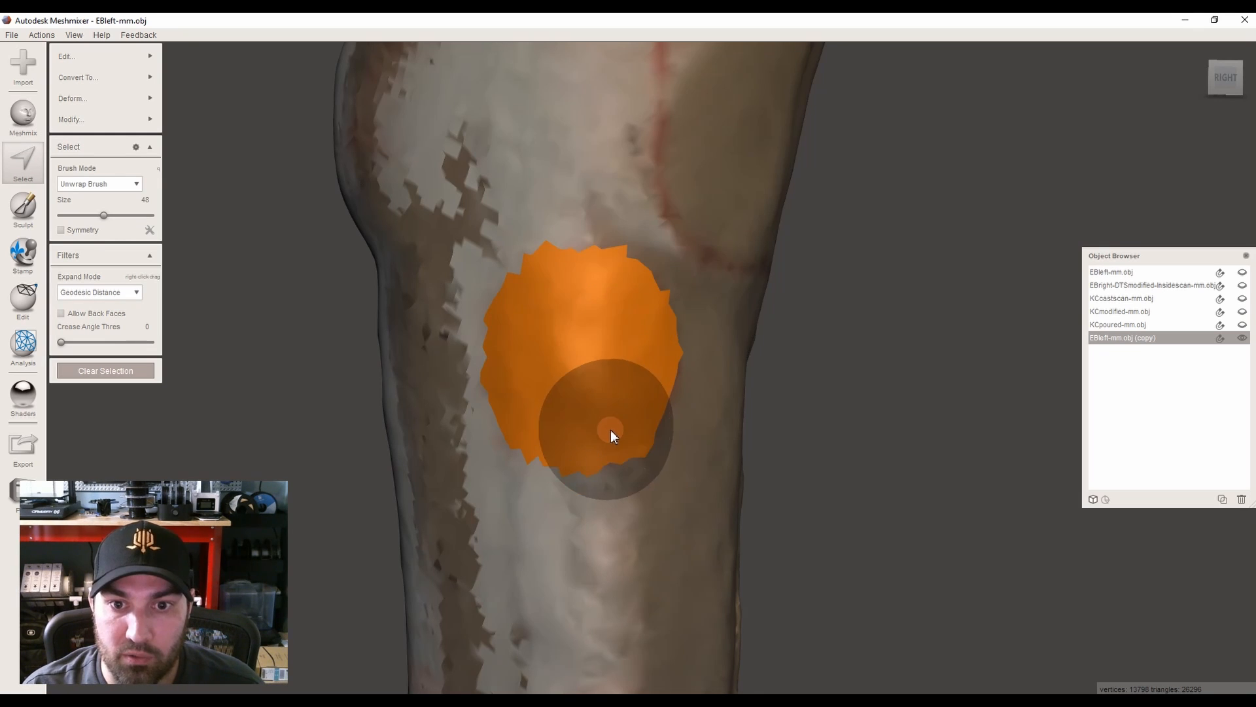
scroll(467, 600, "down", 3)
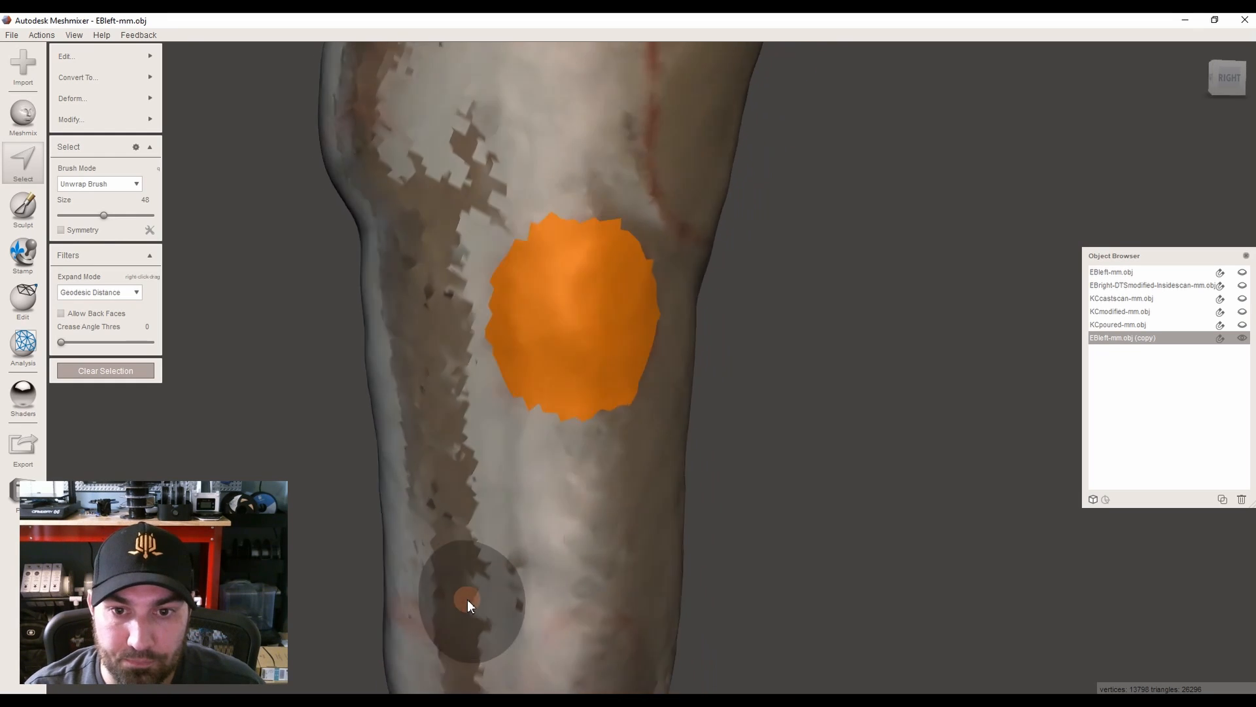
Apply Smooth Boundary to the selected patch with smoothness 38, preserve shape 39 and iterations 49
right_click_drag(468, 600, 507, 593)
left_click(112, 122)
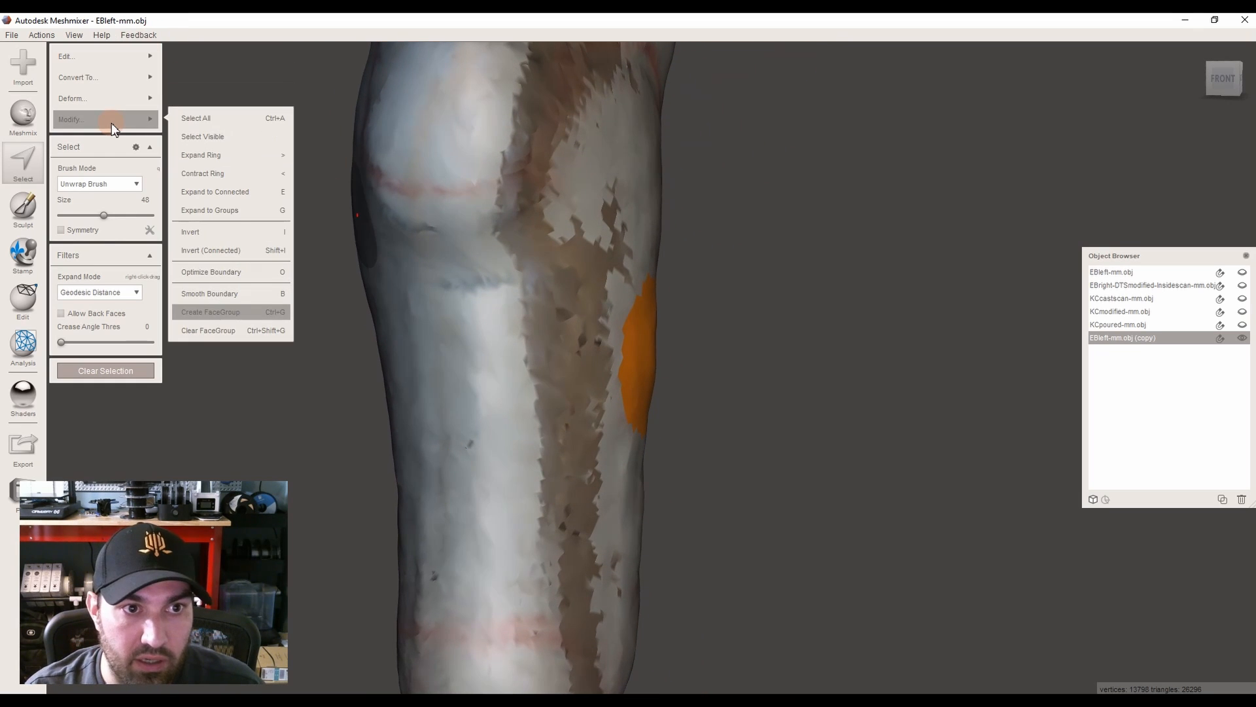
left_click(225, 292)
key("f")
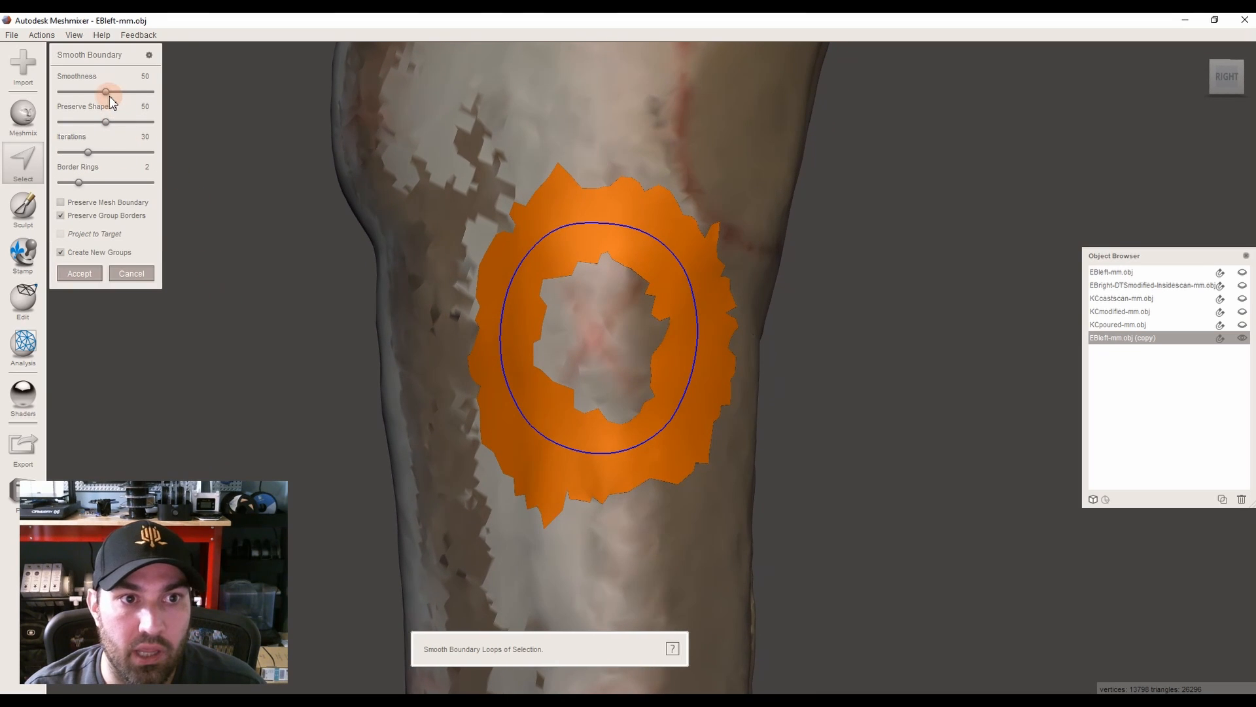
mouse_move(106, 91)
left_mouse_down()
mouse_move(166, 96)
mouse_move(40, 103)
mouse_move(163, 105)
mouse_move(54, 109)
mouse_move(111, 110)
left_mouse_up()
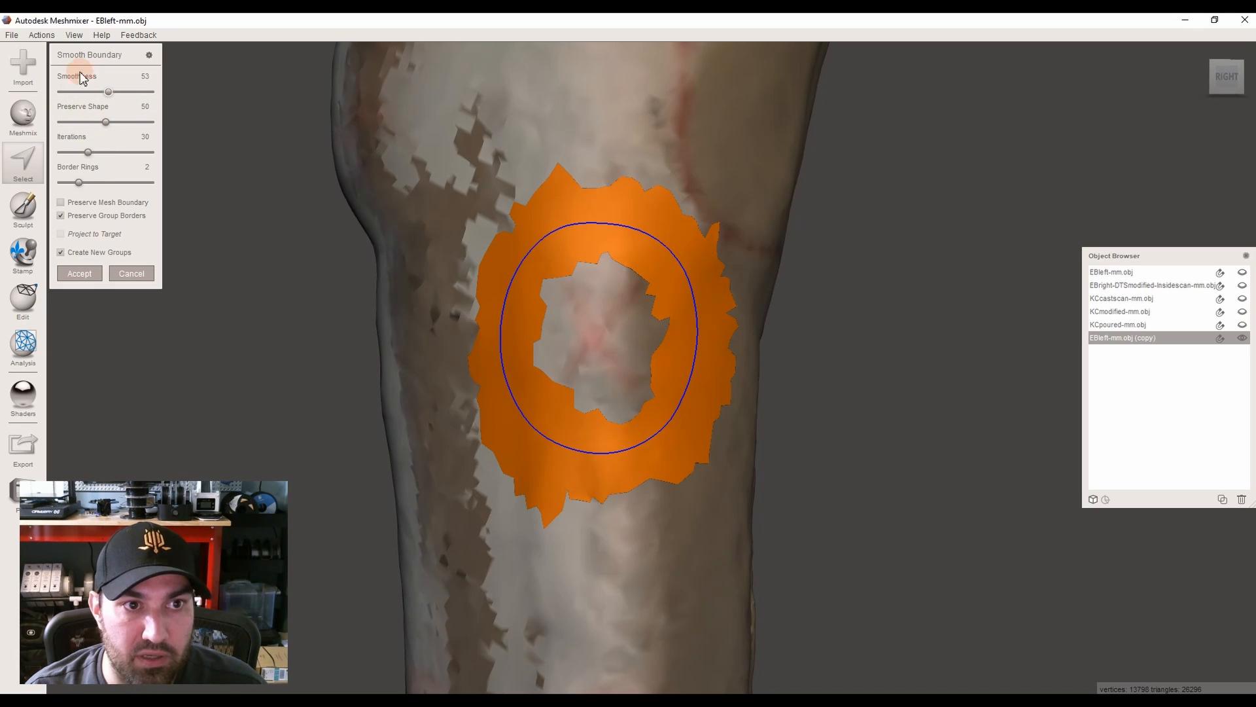
left_click_drag(90, 152, 102, 92)
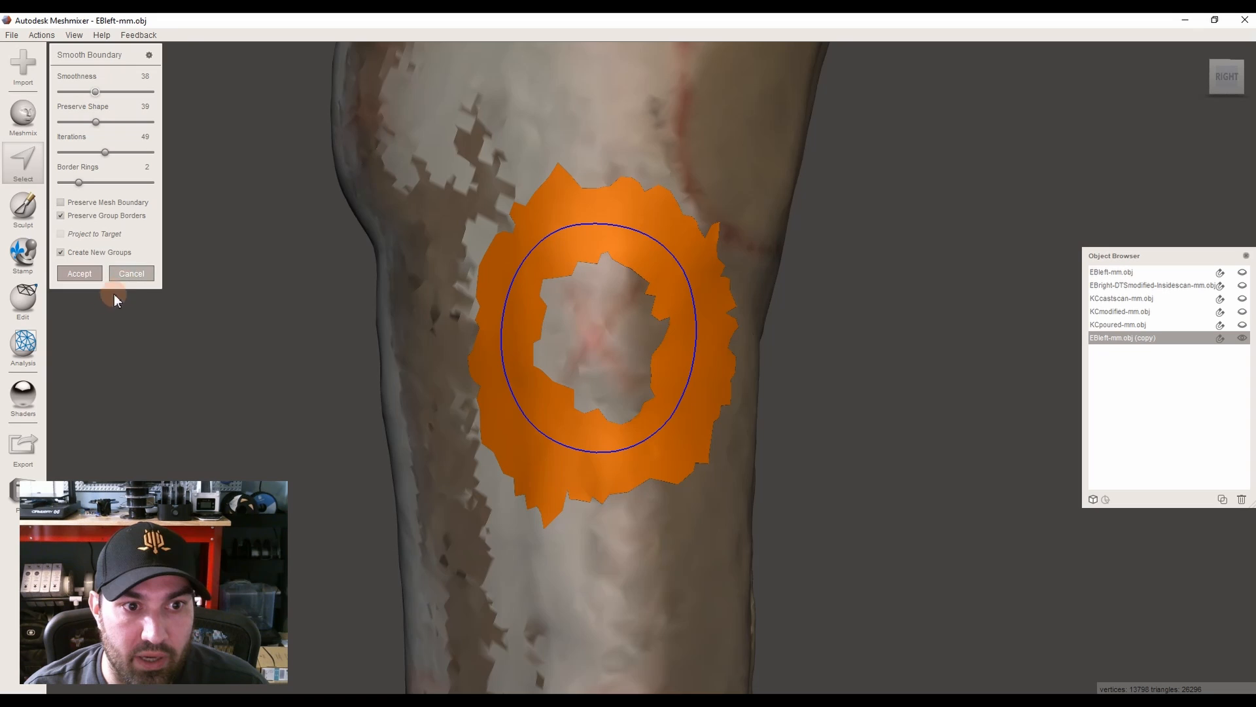
left_click(87, 274)
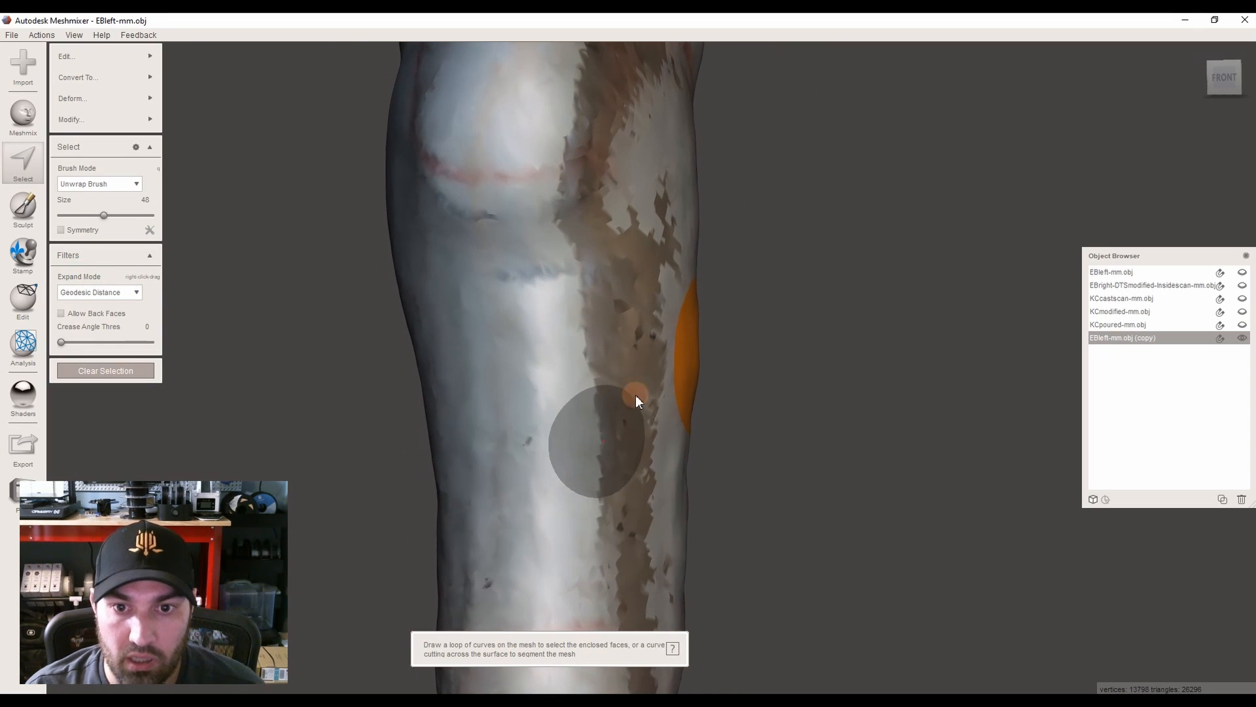
Turn off the surface colours, look over the available deform operations and clear the patch selection
key("space")
left_click(731, 377)
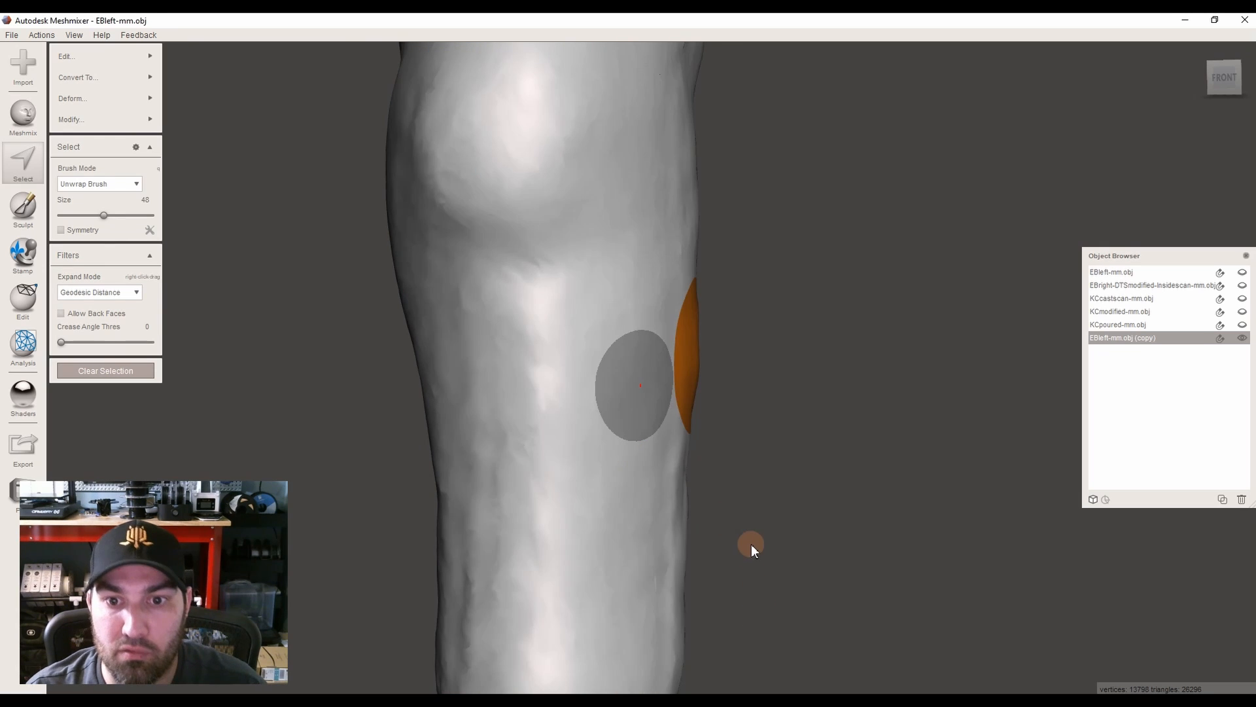
left_click(84, 101)
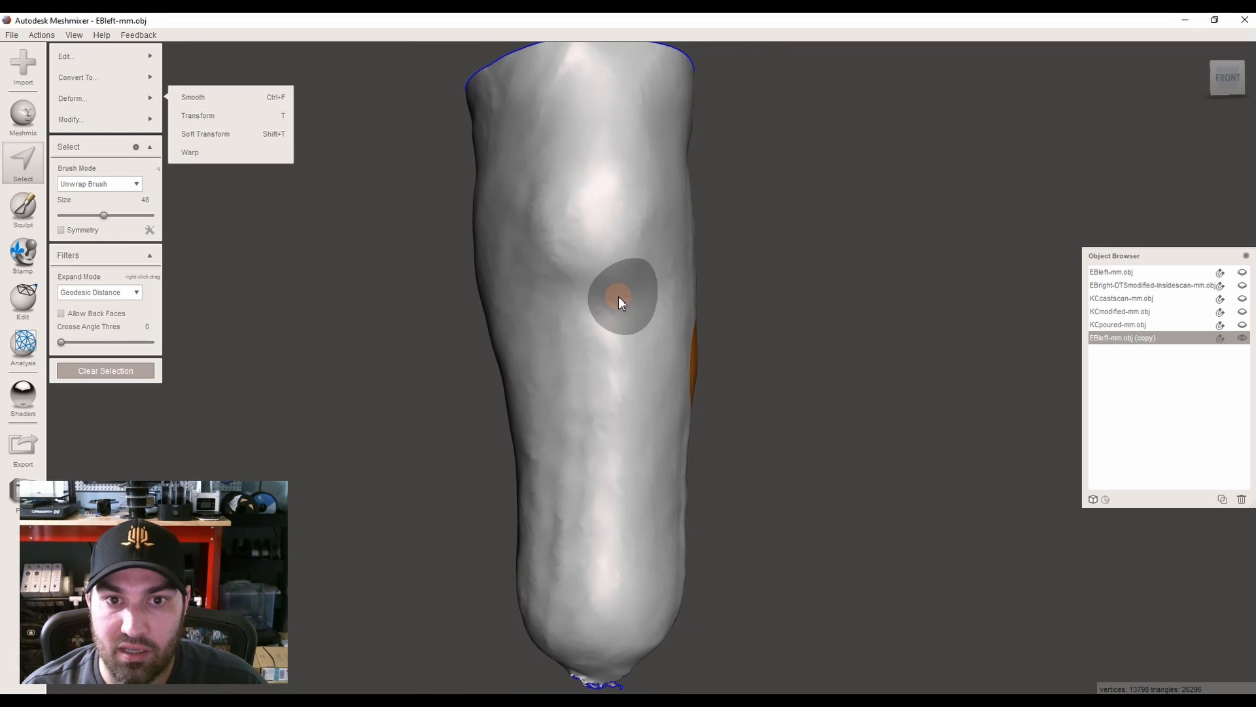
scroll(580, 306, "up", 2)
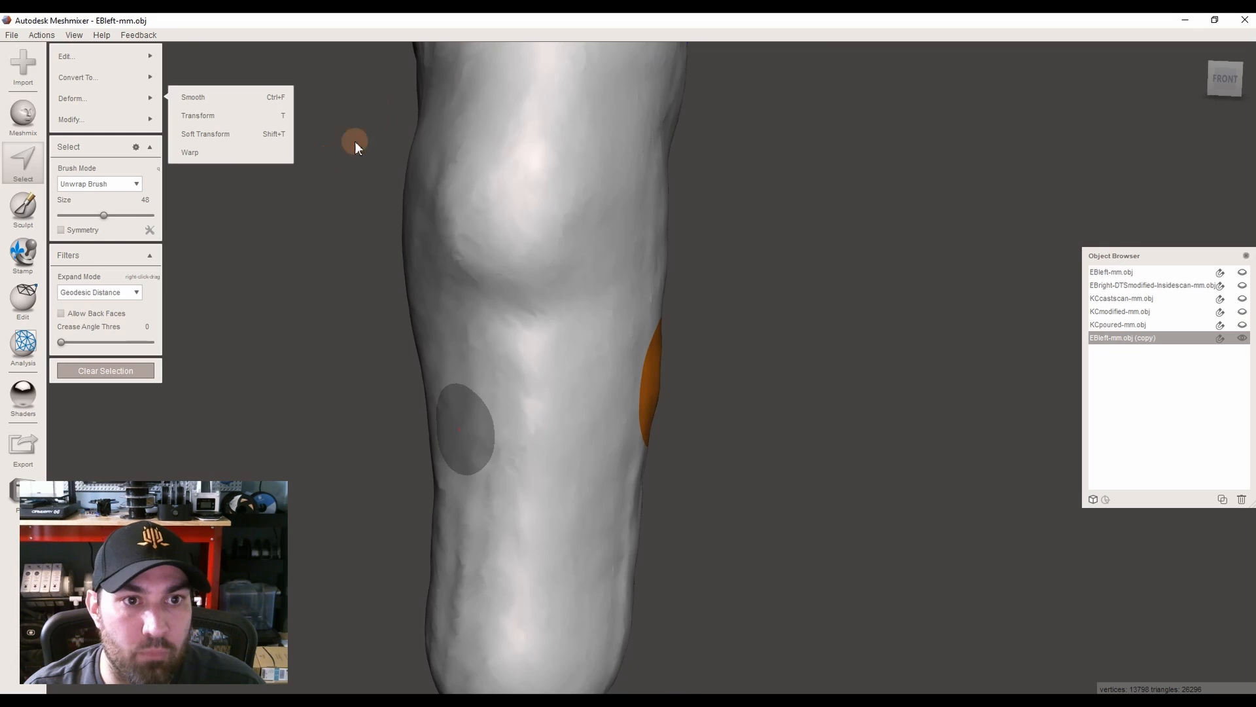
key("Escape")
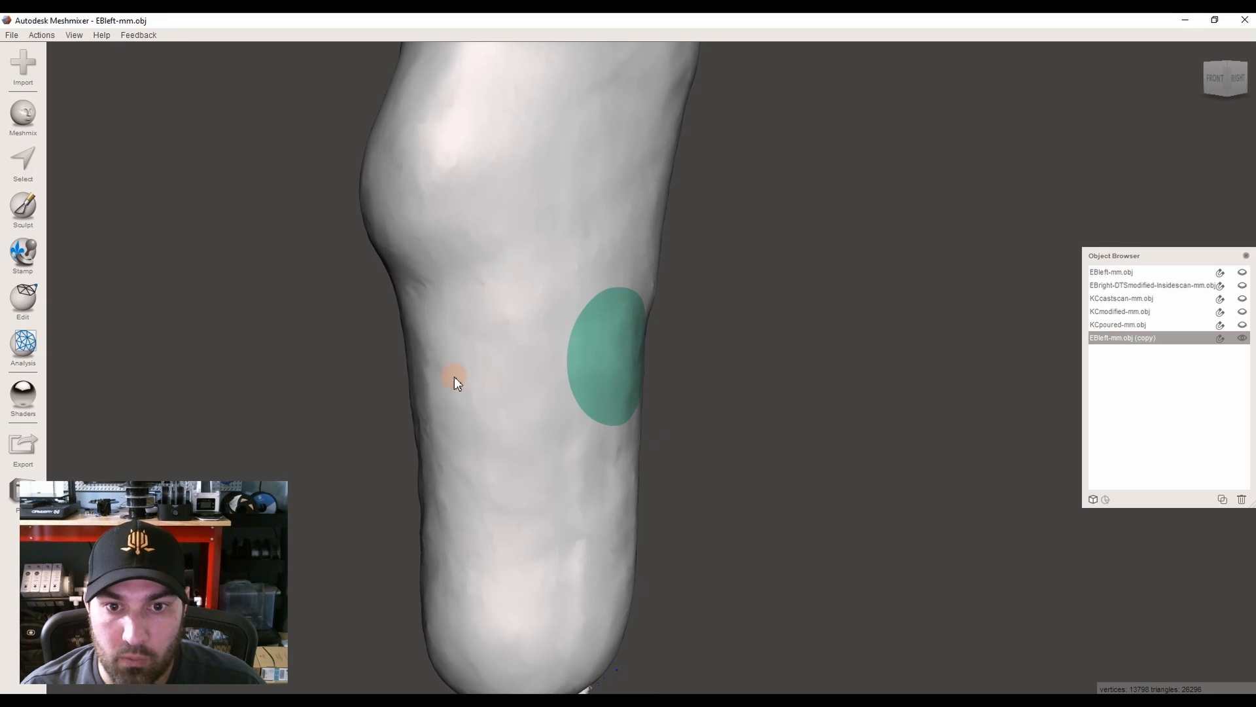
Select the whole green face group with brush size 17, extend the selection to the surrounding mesh and undo that extension
left_click(23, 160)
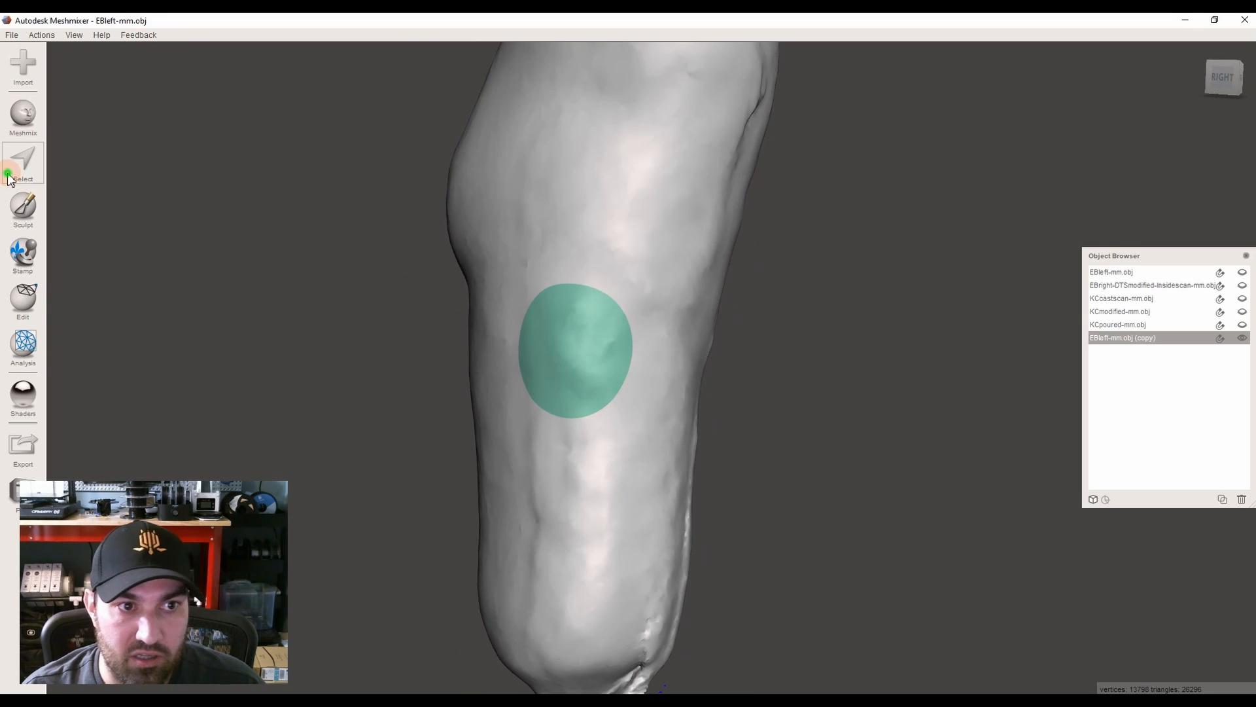
left_click(76, 150)
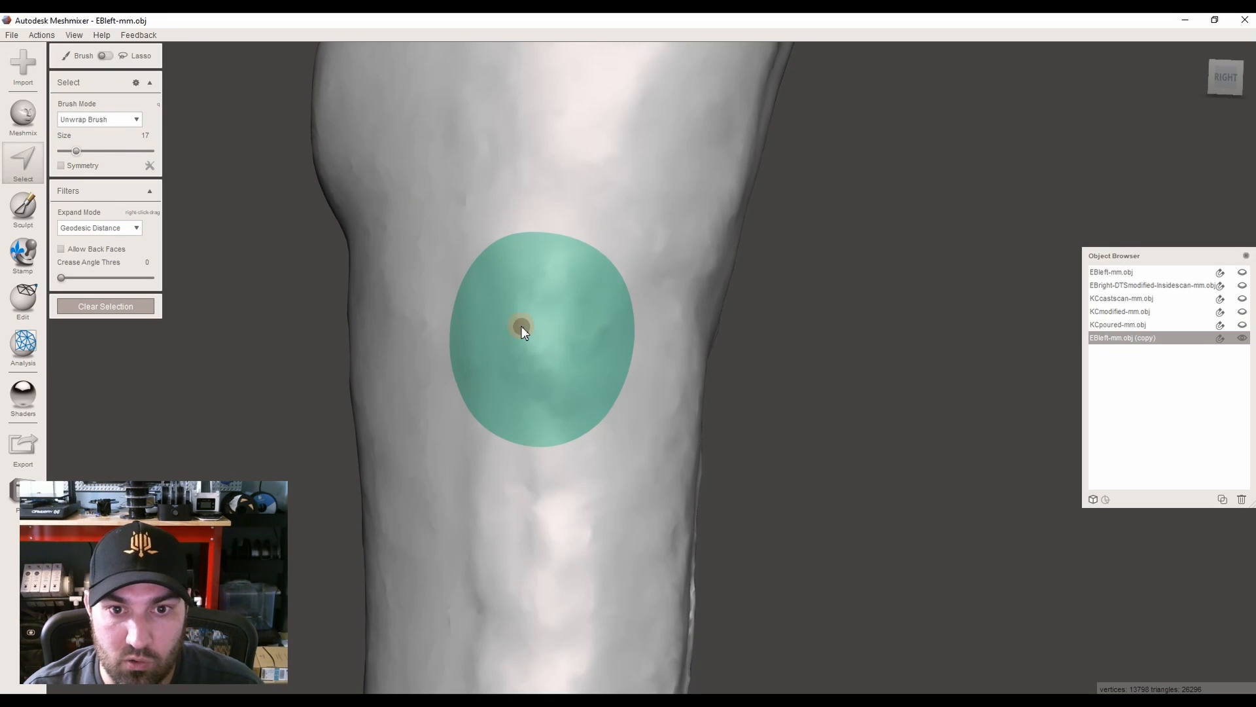
left_click(521, 326)
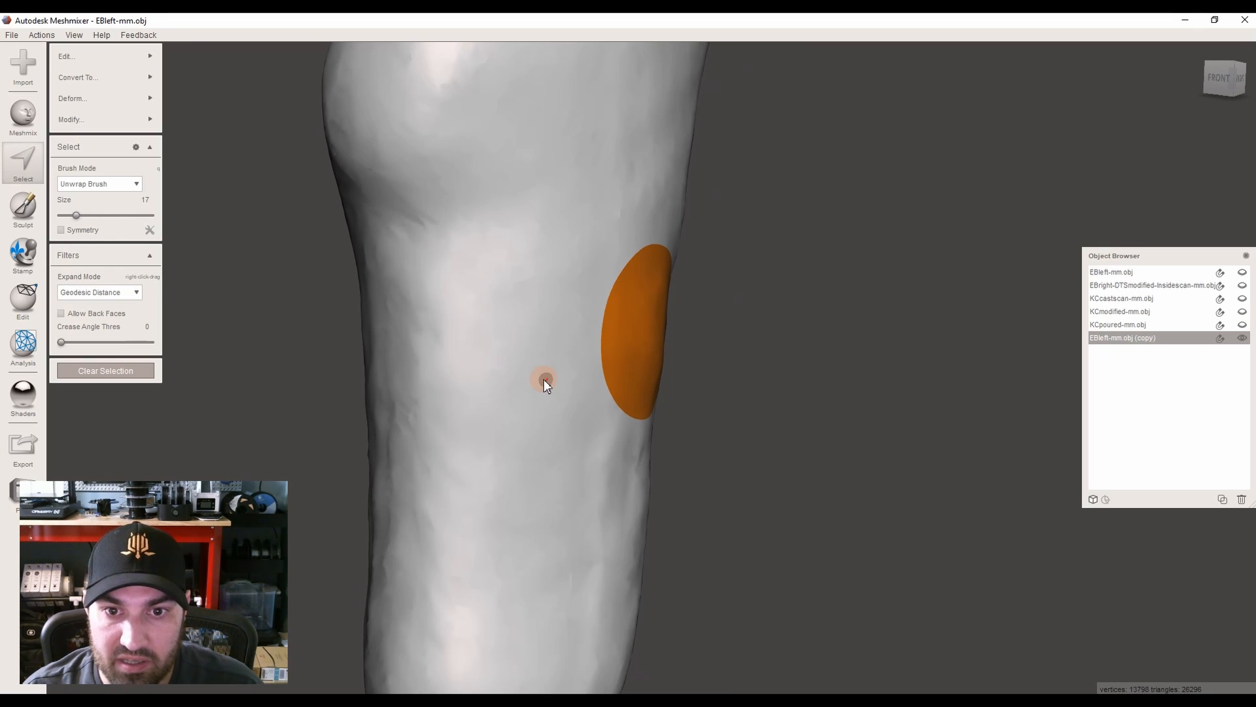
double_click(500, 295)
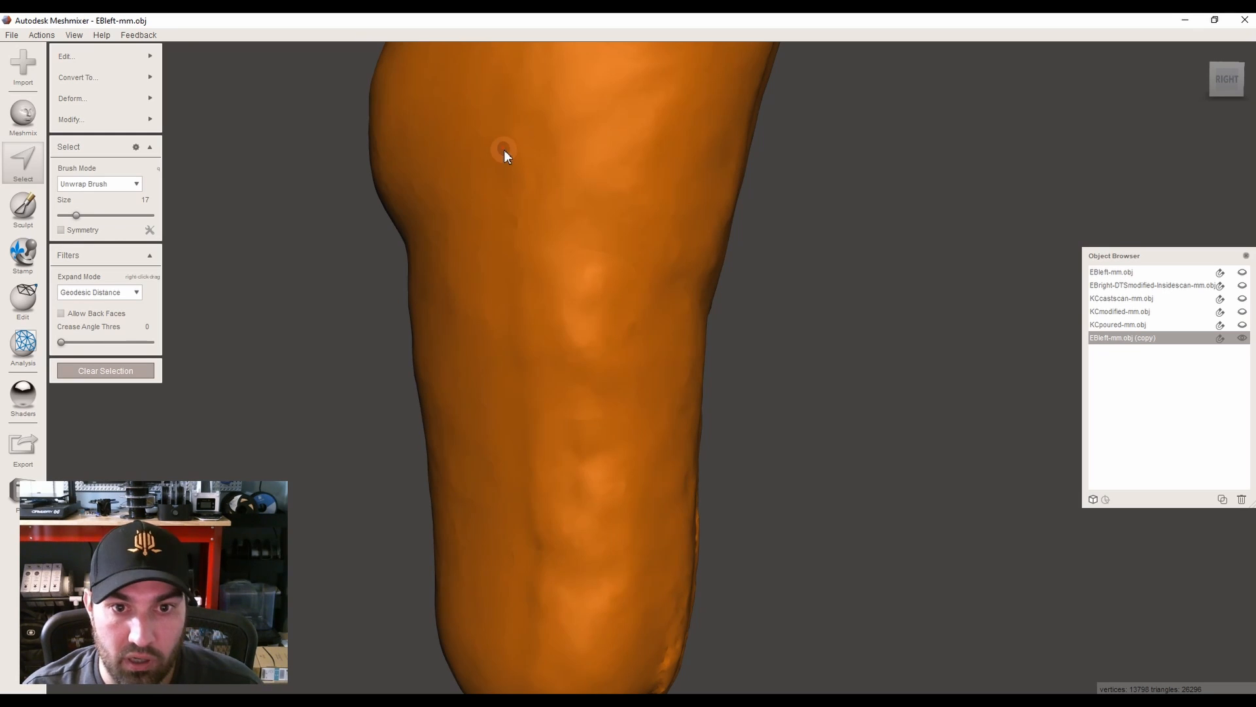
key("ctrl+z")
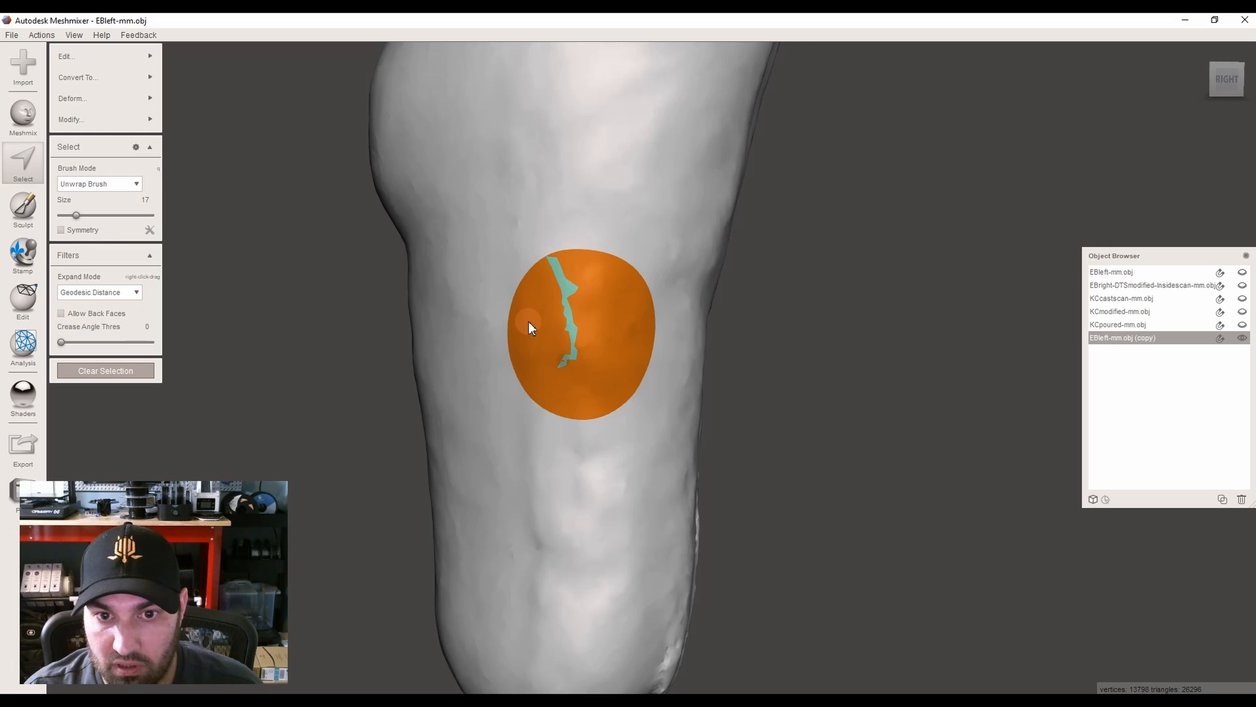
Try brushing individual triangles inside the selected face group, and clear the selection
left_click_drag(528, 321, 578, 356)
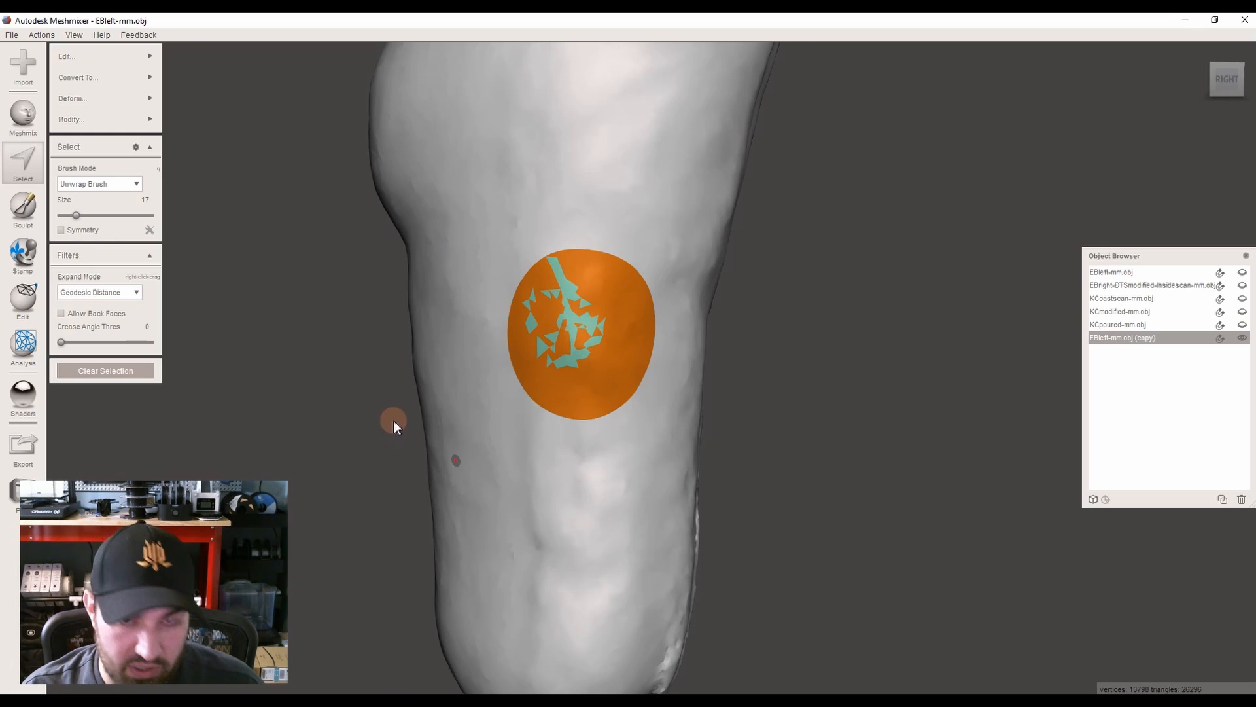
right_click_drag(409, 418, 412, 417)
key("Escape")
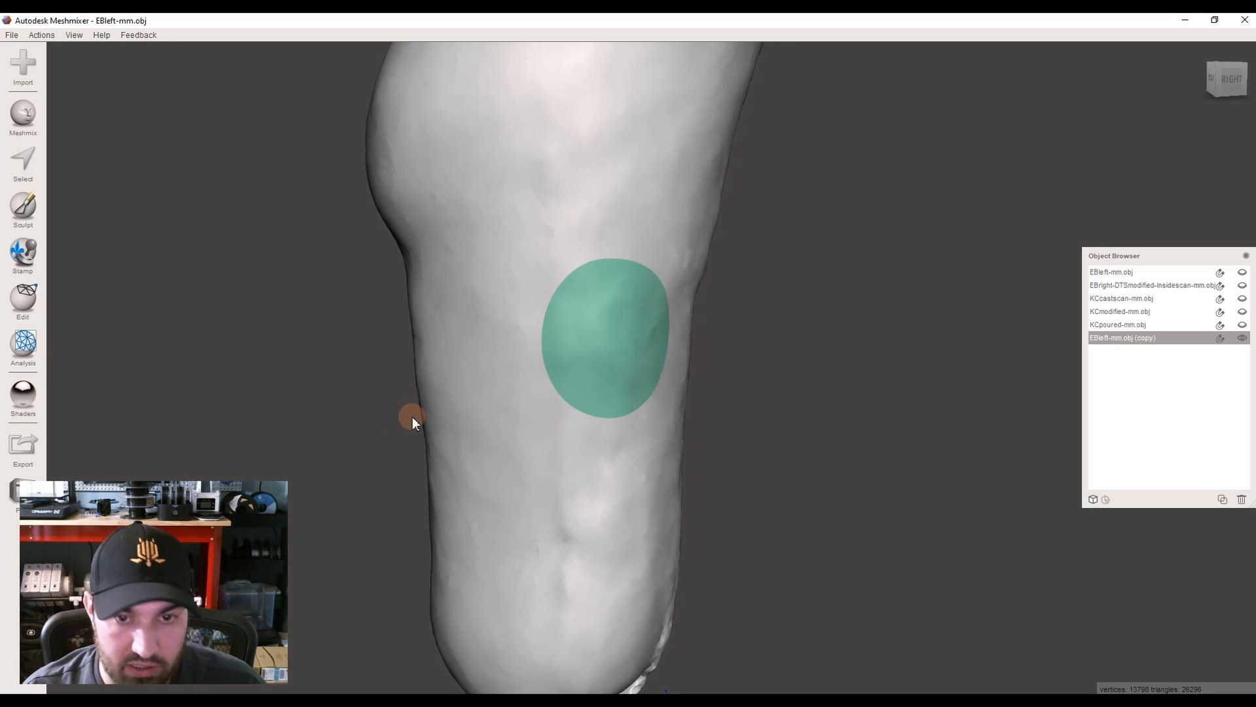
Reselect the entire green face group at once, check the deform operations for it and clear the selection
left_click(38, 159)
left_click(600, 333)
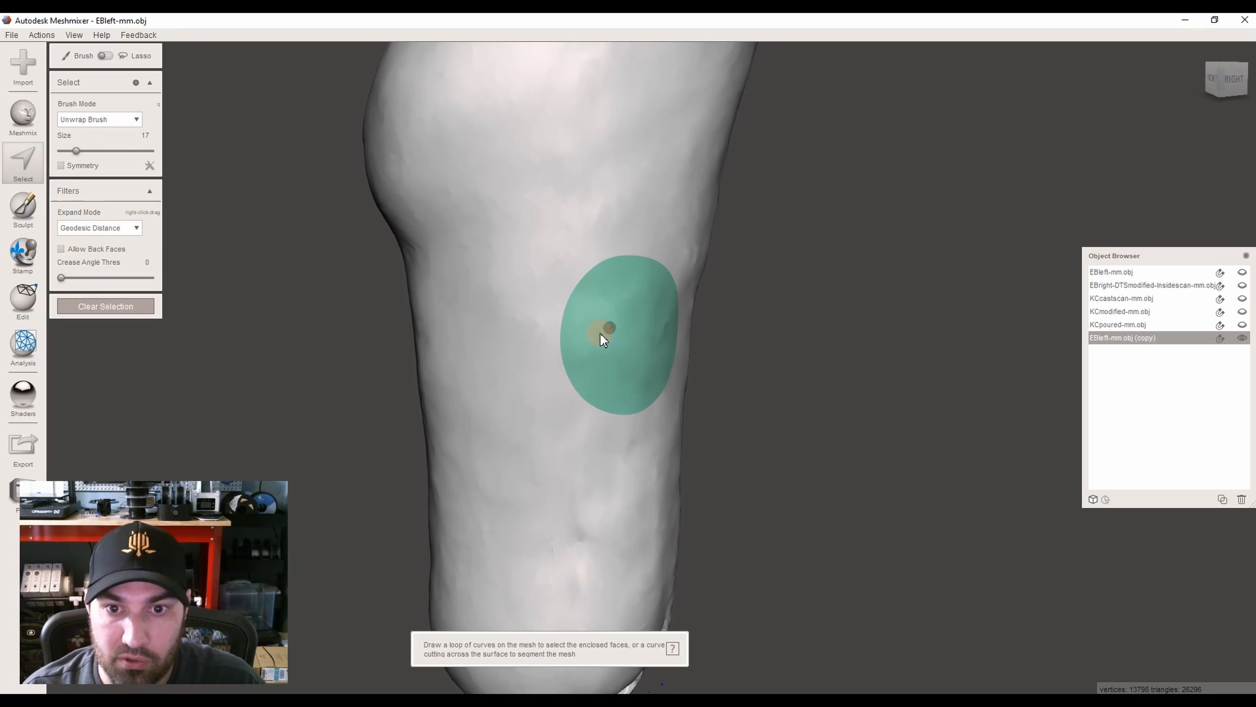
double_click(602, 333)
right_click_drag(498, 536, 524, 516)
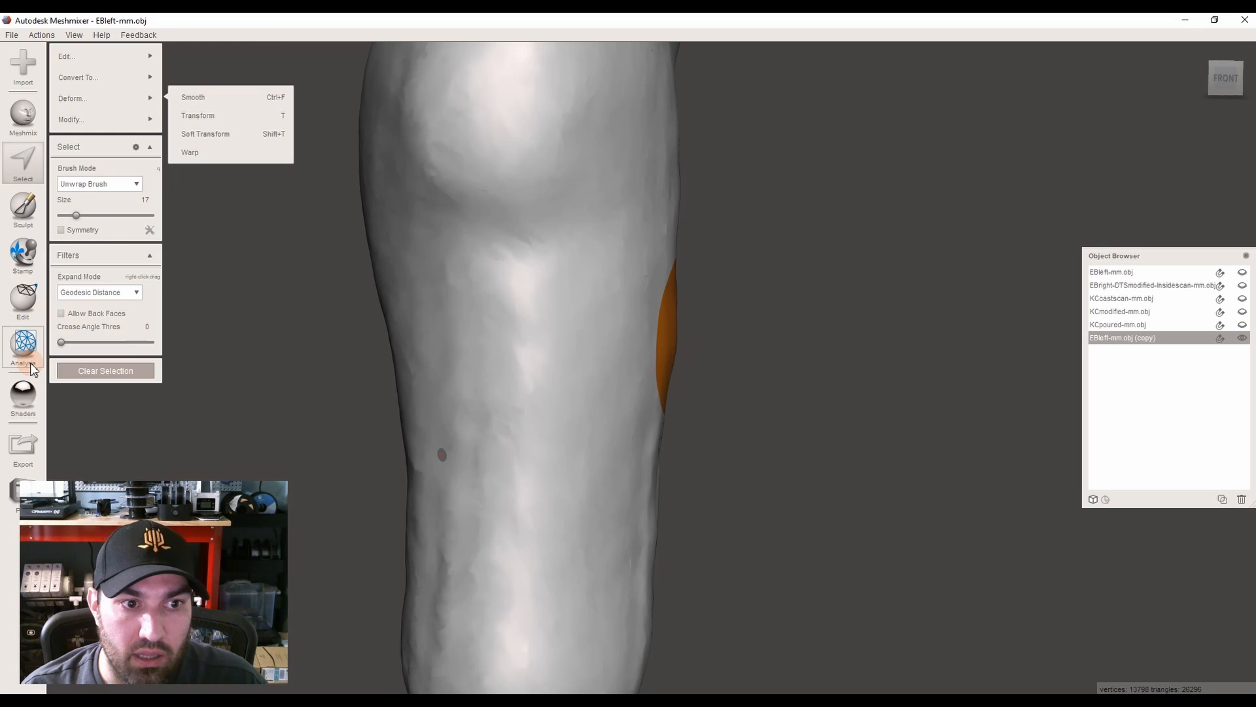
right_click_drag(631, 344, 665, 325)
key("Escape")
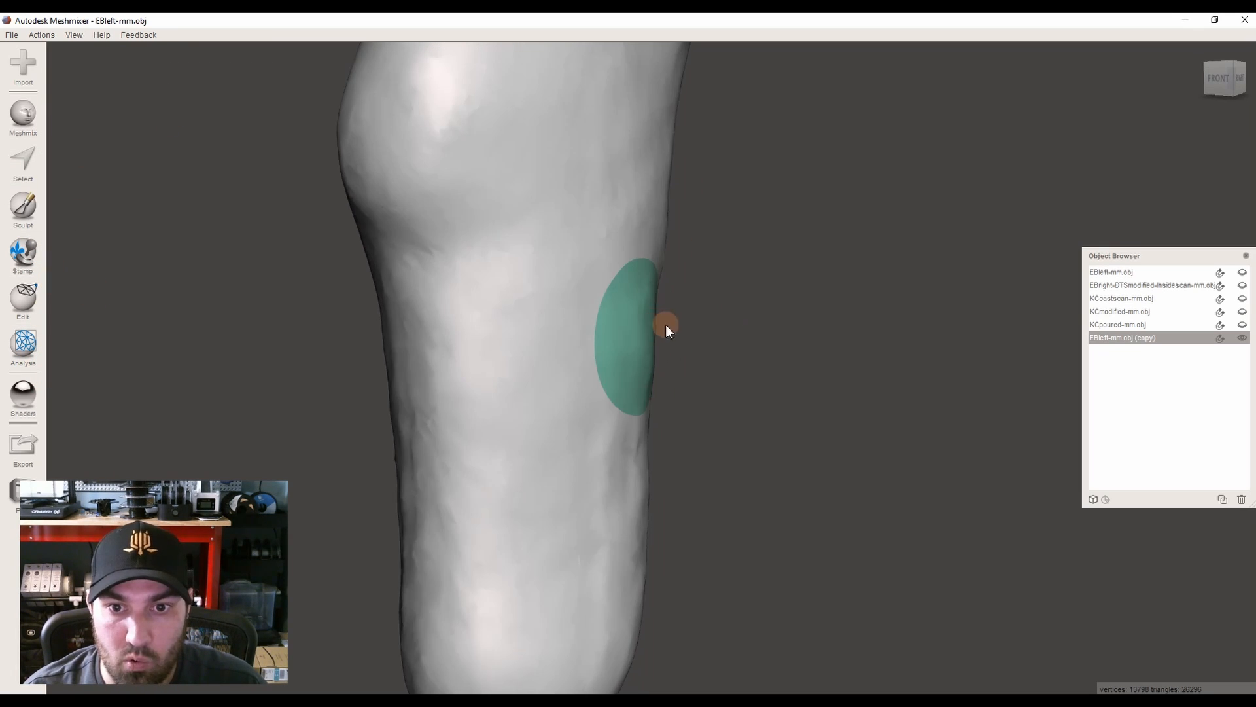
Select the entire green face group on the side of the limb at once
left_click(46, 299)
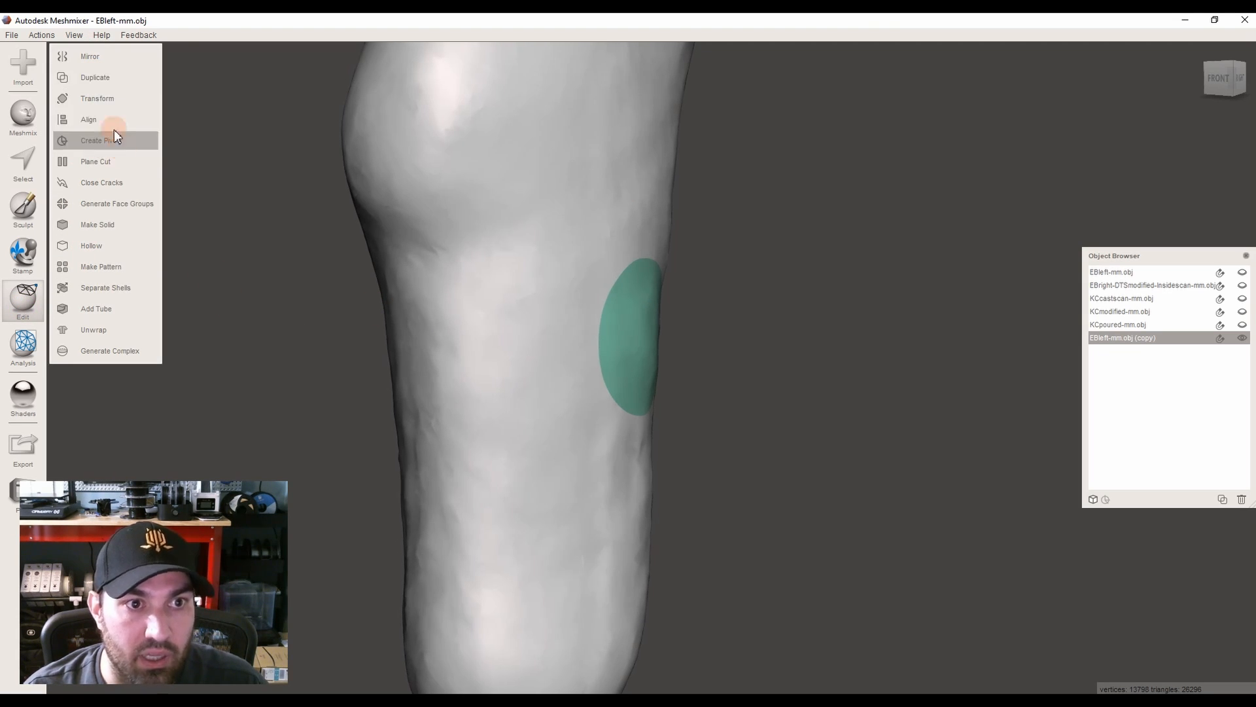
left_click(221, 257)
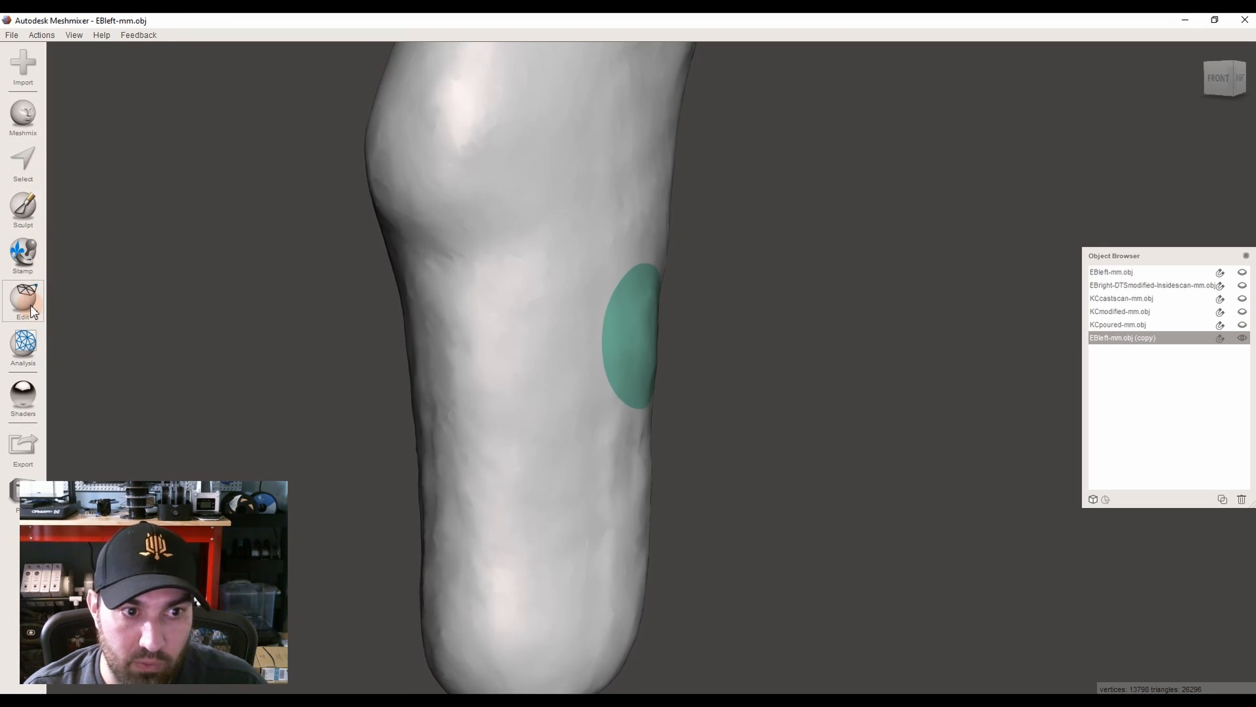
left_click(25, 166)
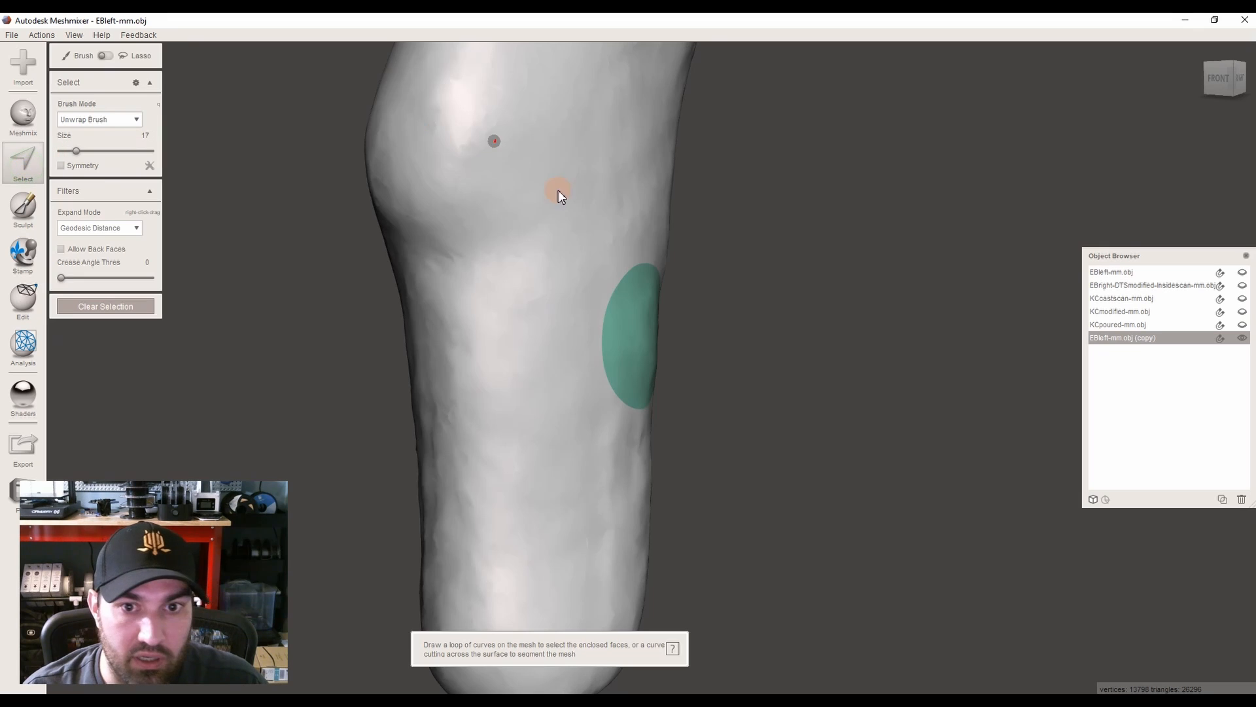
left_click(574, 344)
double_click(574, 344)
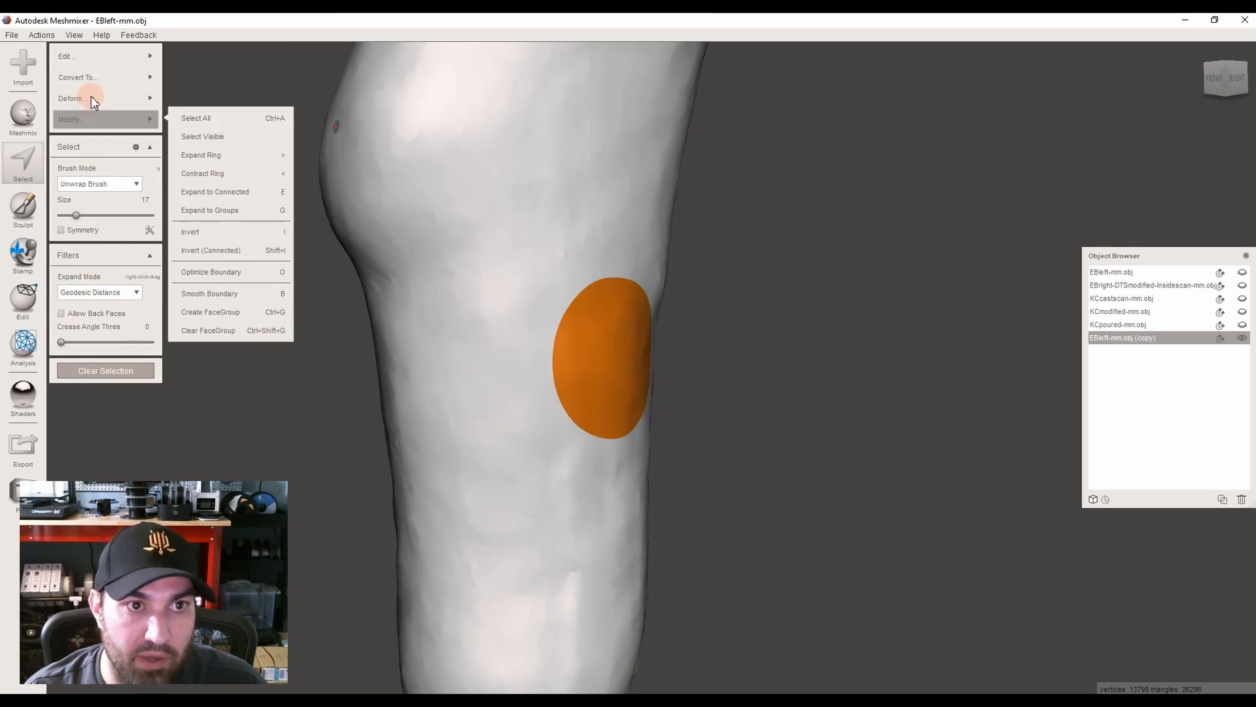
Extrude the selected patch, try inward and outward offsets of about -5.3 and 7.4 mm, and set the offset to 3 mm
mouse_move(100, 57)
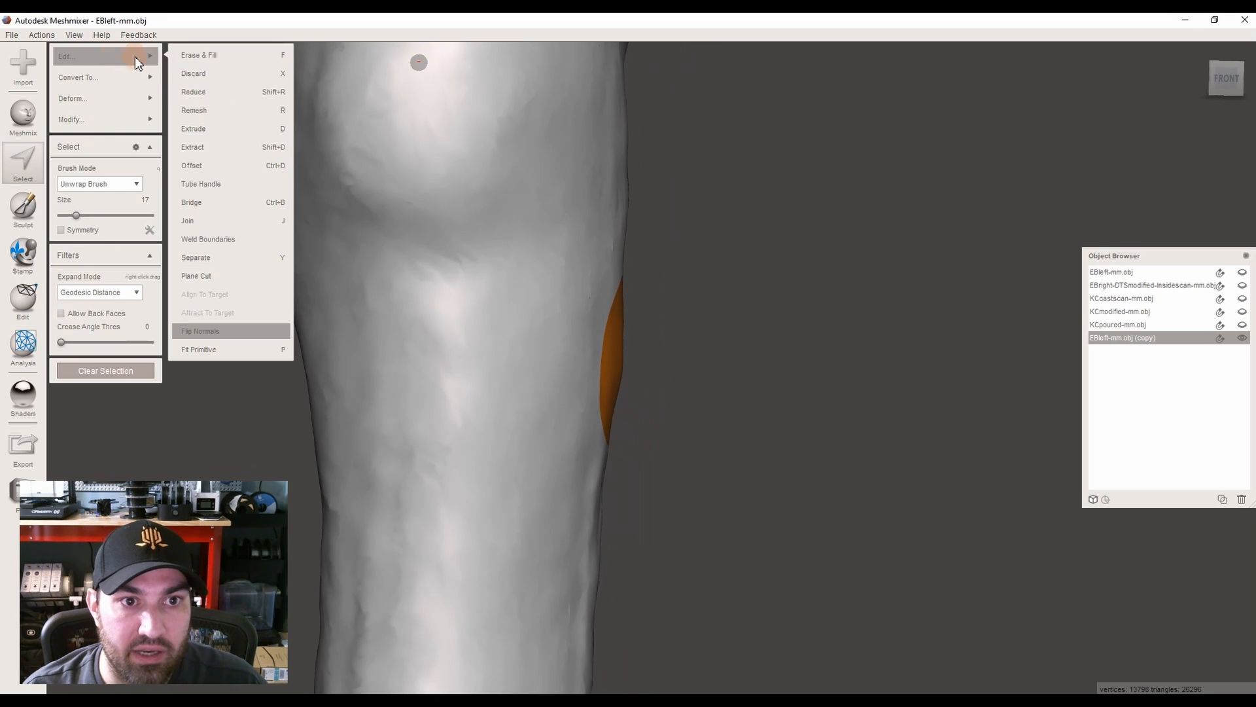
left_click(198, 130)
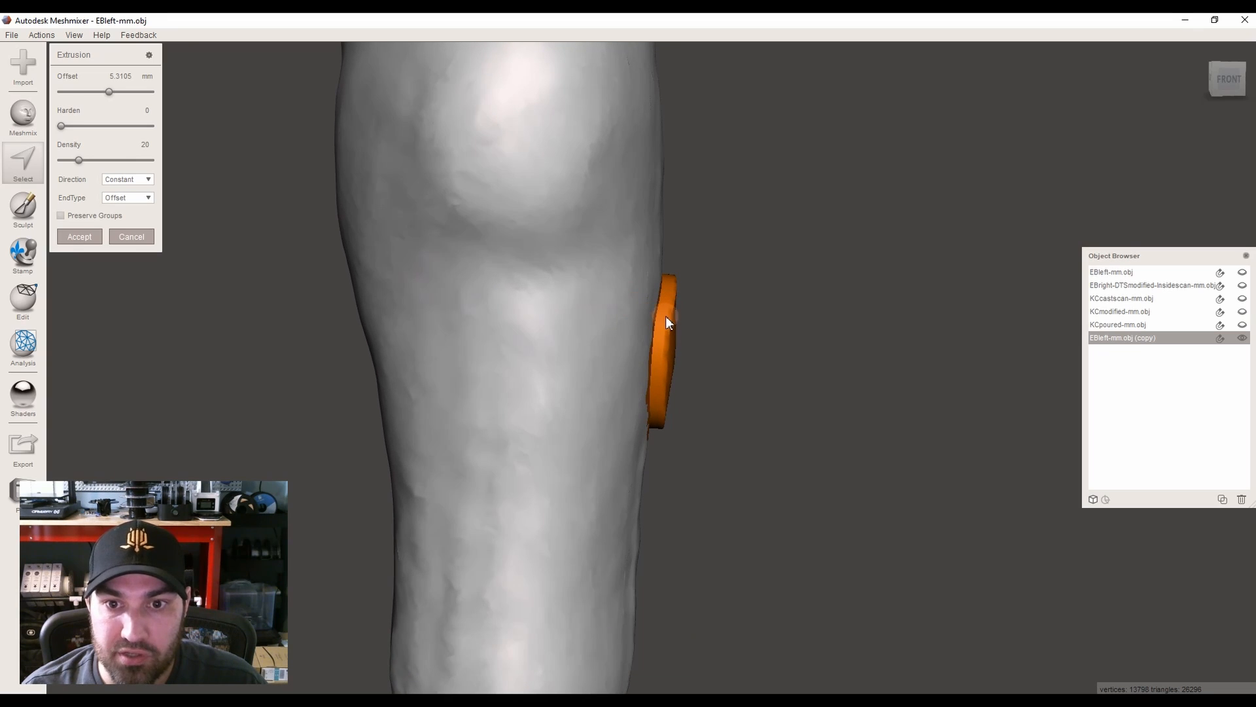
mouse_move(108, 93)
left_mouse_down()
mouse_move(63, 93)
mouse_move(154, 92)
mouse_move(103, 91)
left_mouse_up()
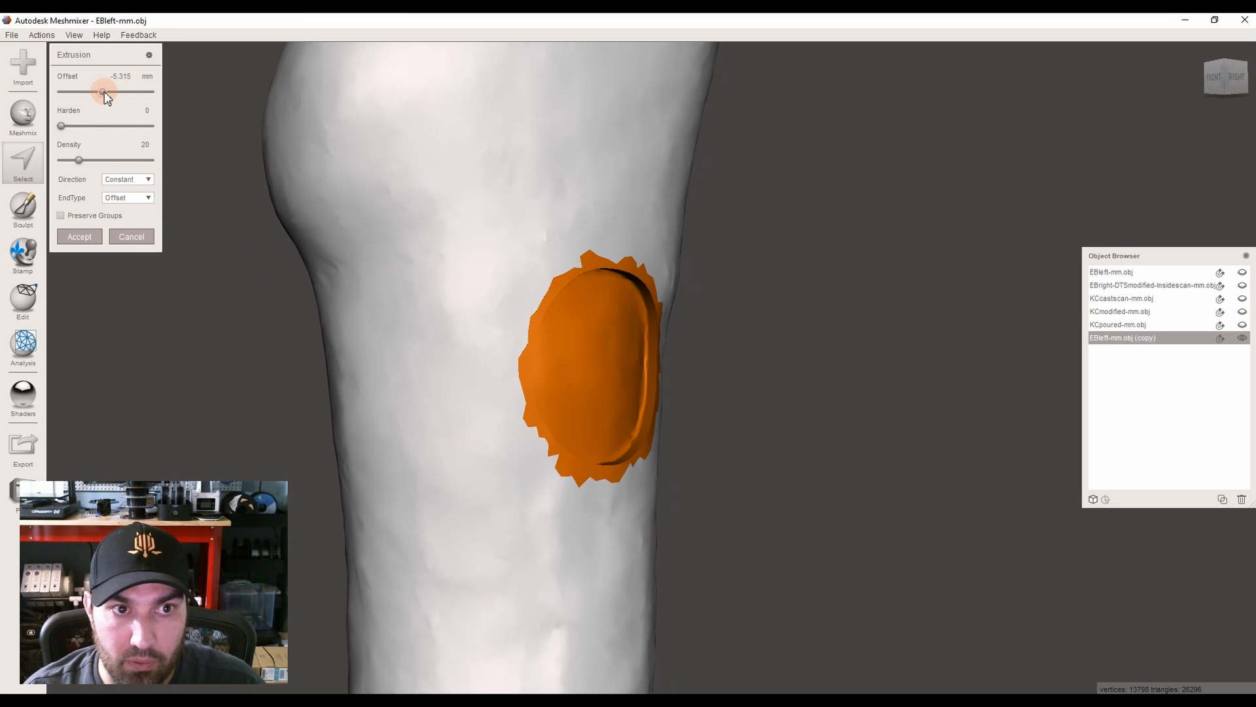
left_click_drag(101, 91, 111, 91)
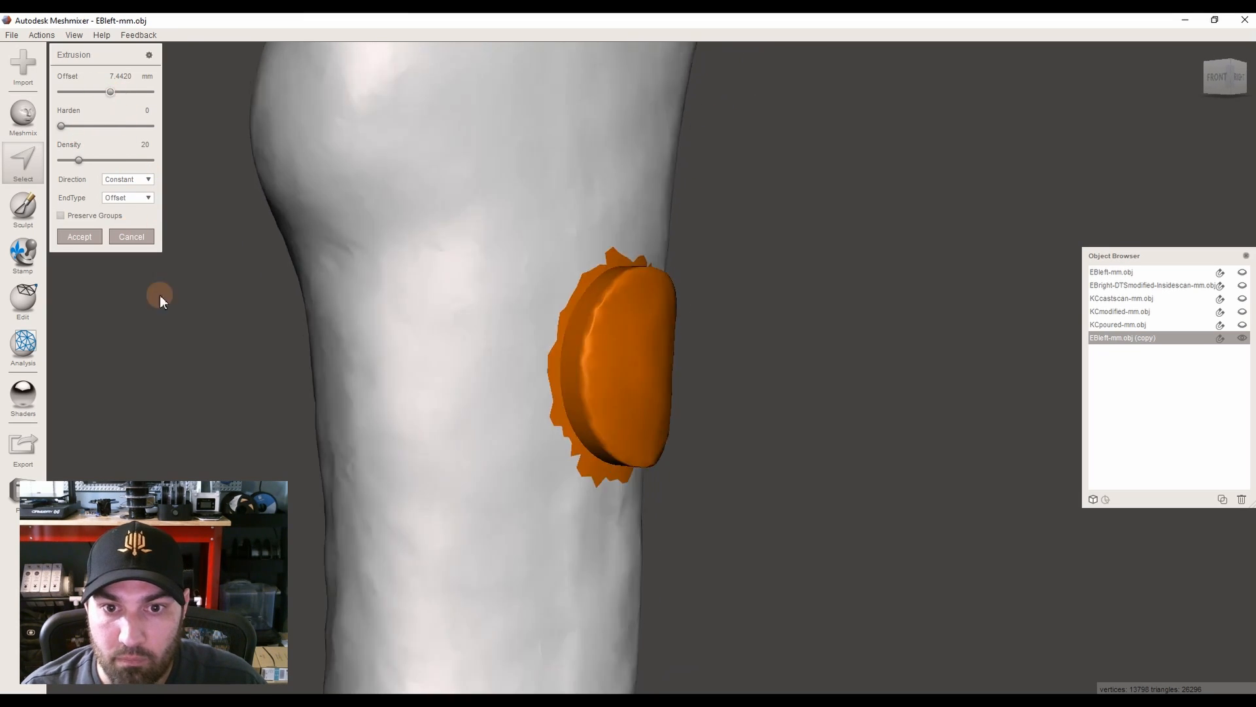
right_click_drag(191, 338, 121, 85)
left_click(112, 77)
type("3")
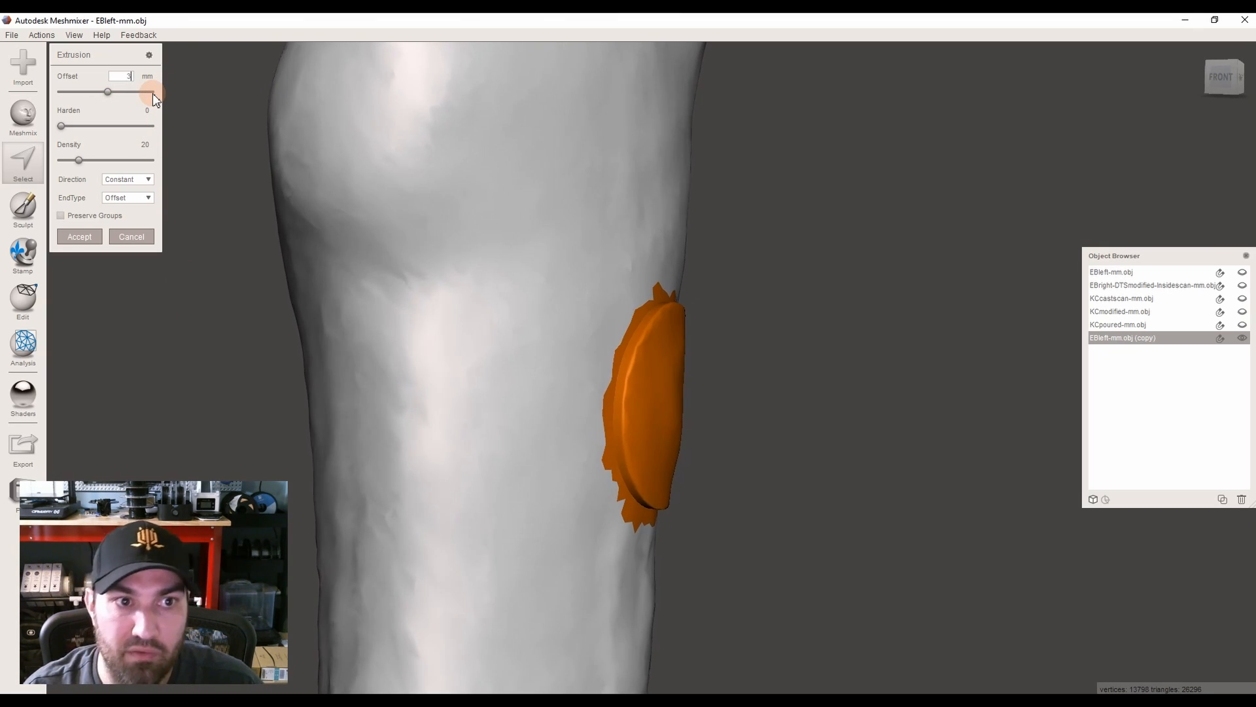
Set the extrusion's Harden value to 100 and inspect the raised edge from several angles
right_click_drag(206, 188, 202, 191)
scroll(202, 191, "up", 5)
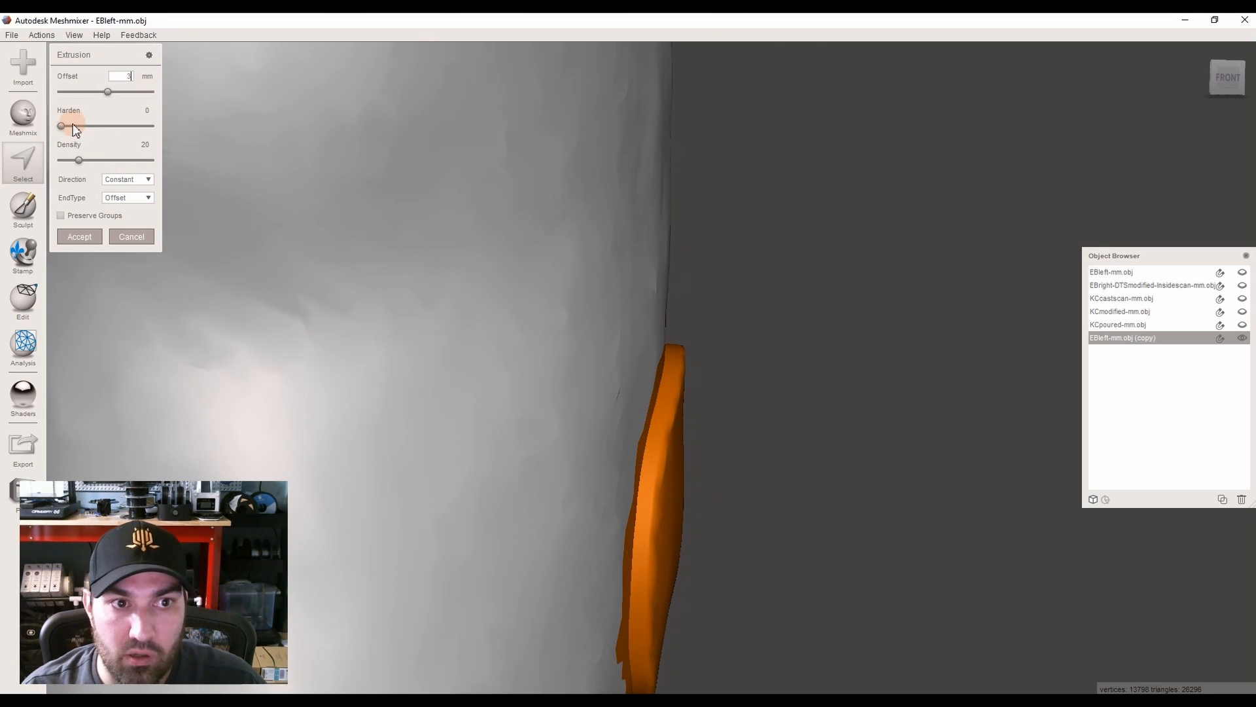
left_click_drag(63, 126, 157, 127)
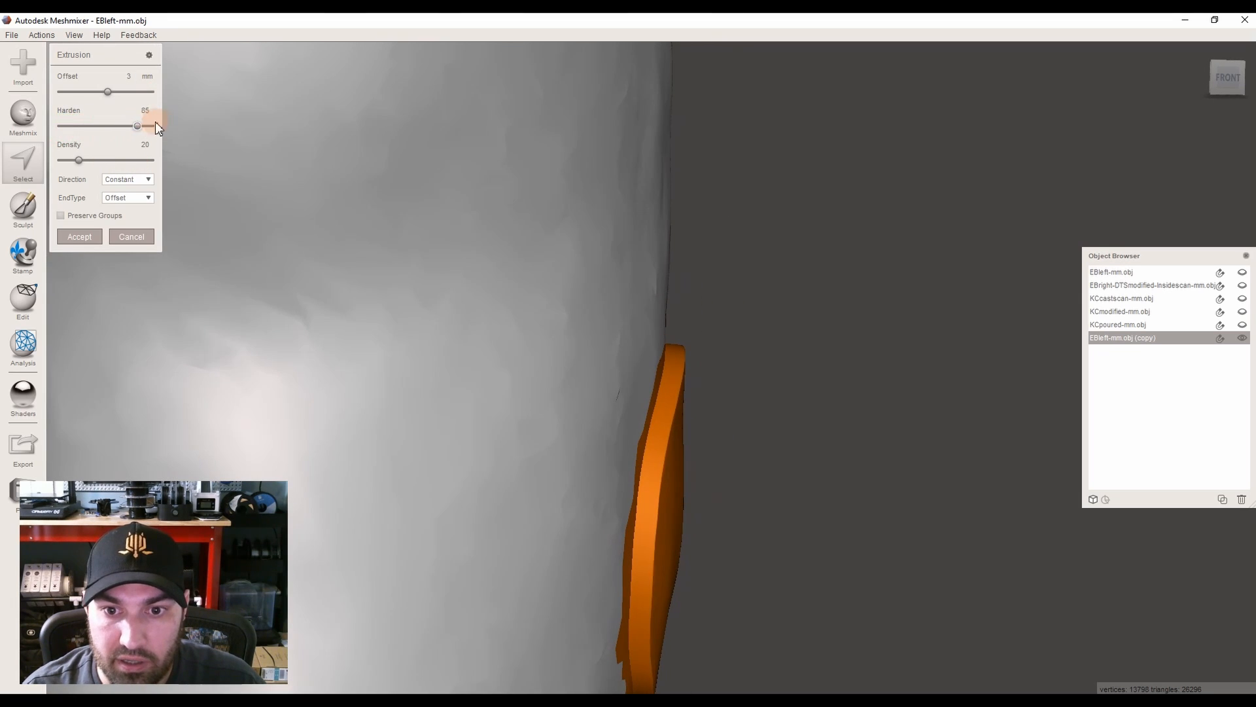
right_click_drag(332, 107, 610, 325)
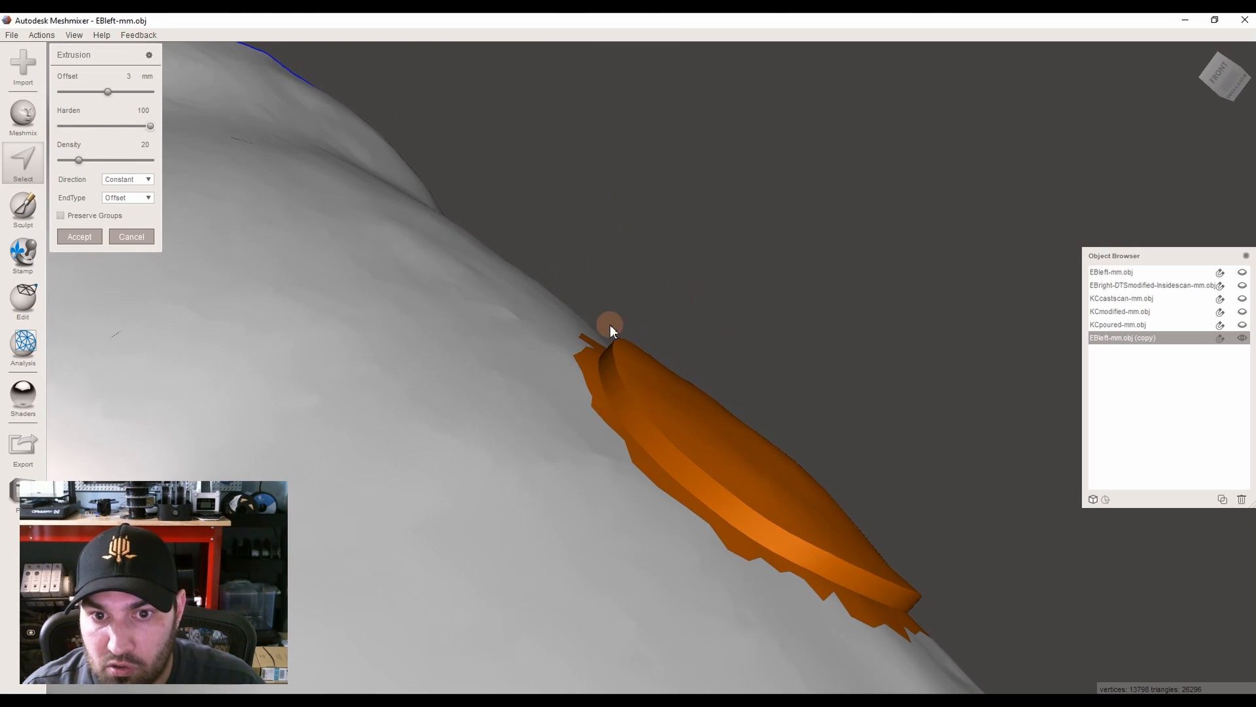
mouse_move(126, 136)
left_mouse_down()
mouse_move(10, 128)
mouse_move(500, 130)
left_mouse_up()
right_click_drag(485, 284, 771, 275)
right_click_drag(749, 433, 781, 265)
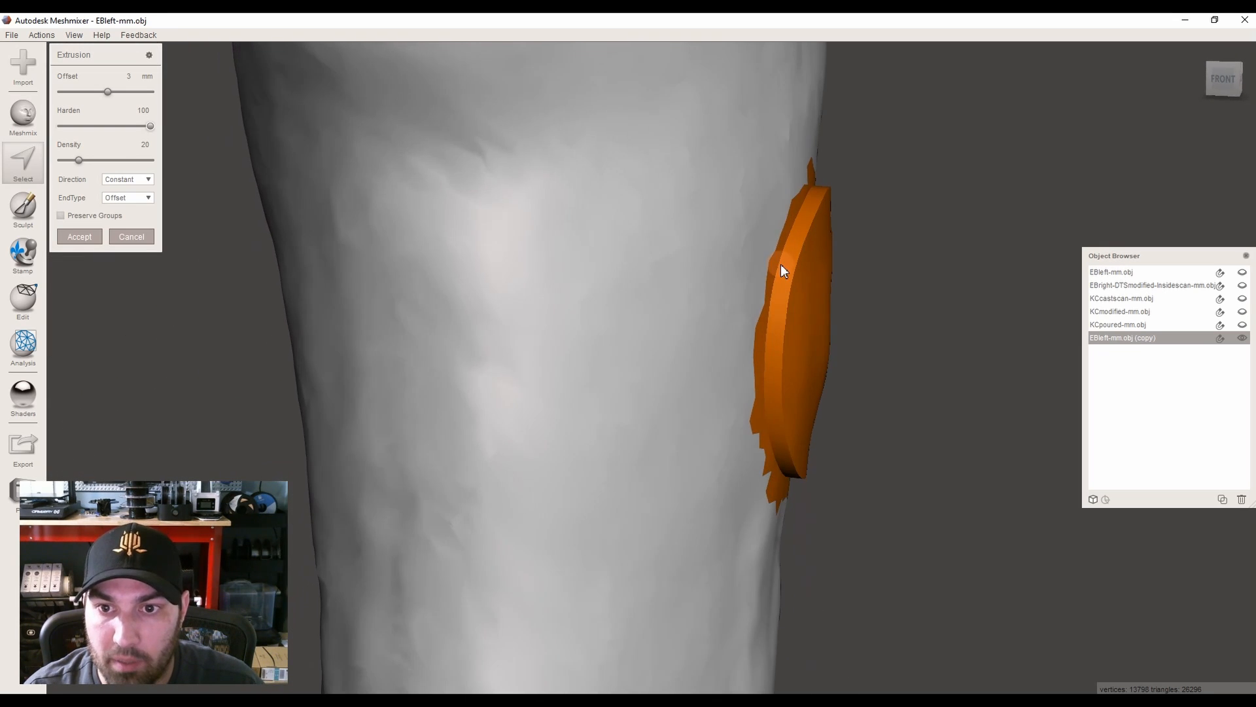
Try the Normal, X Axis and Y Axis directions for the extrusion, viewed from the limb's underside
right_click_drag(148, 124, 133, 183)
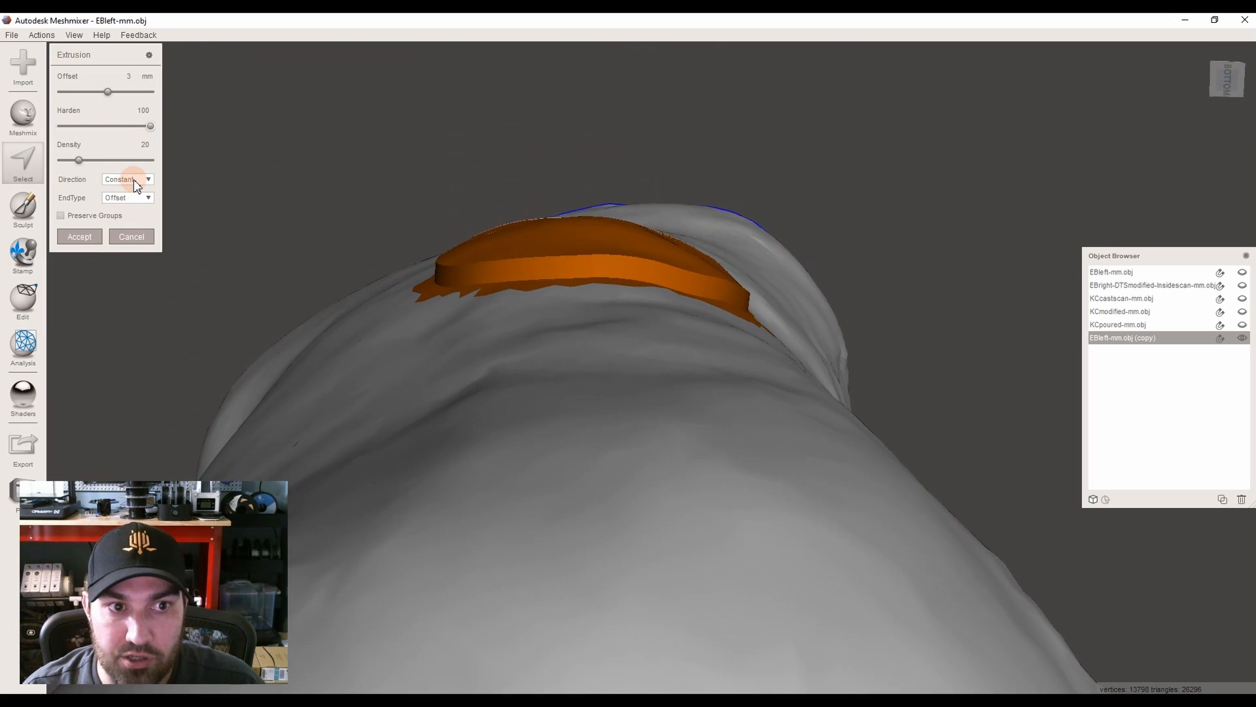
left_click(134, 179)
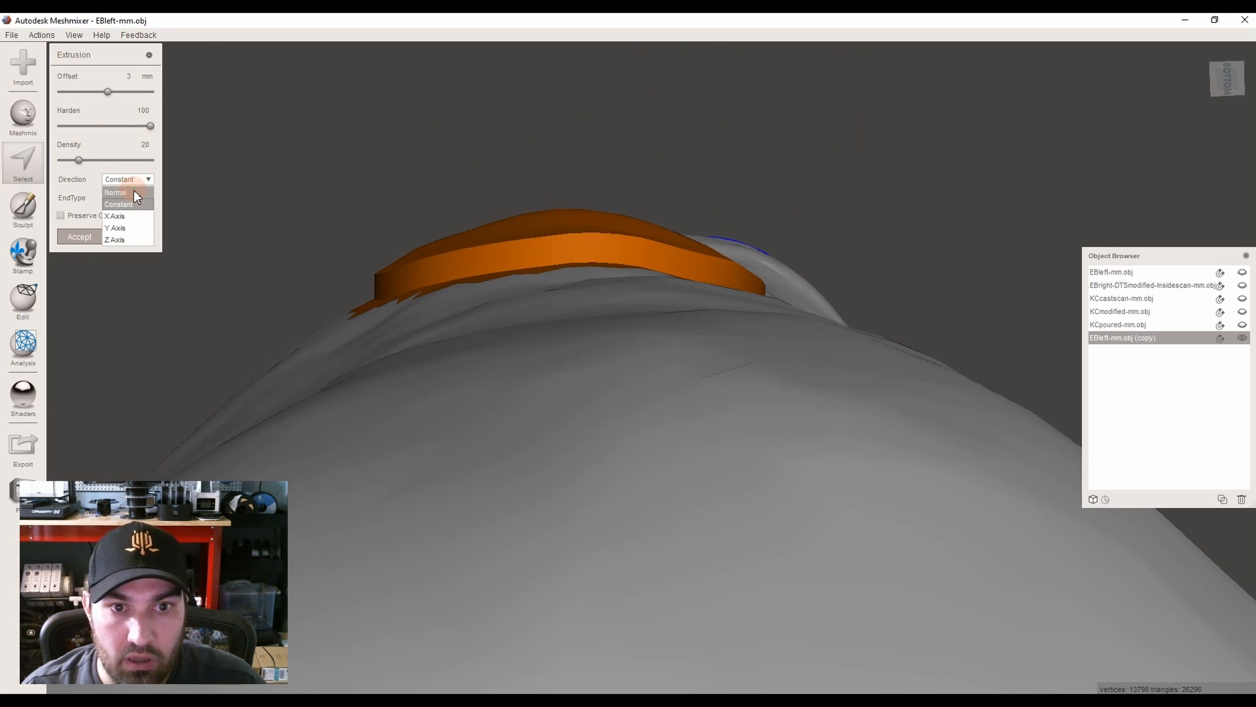
left_click(130, 192)
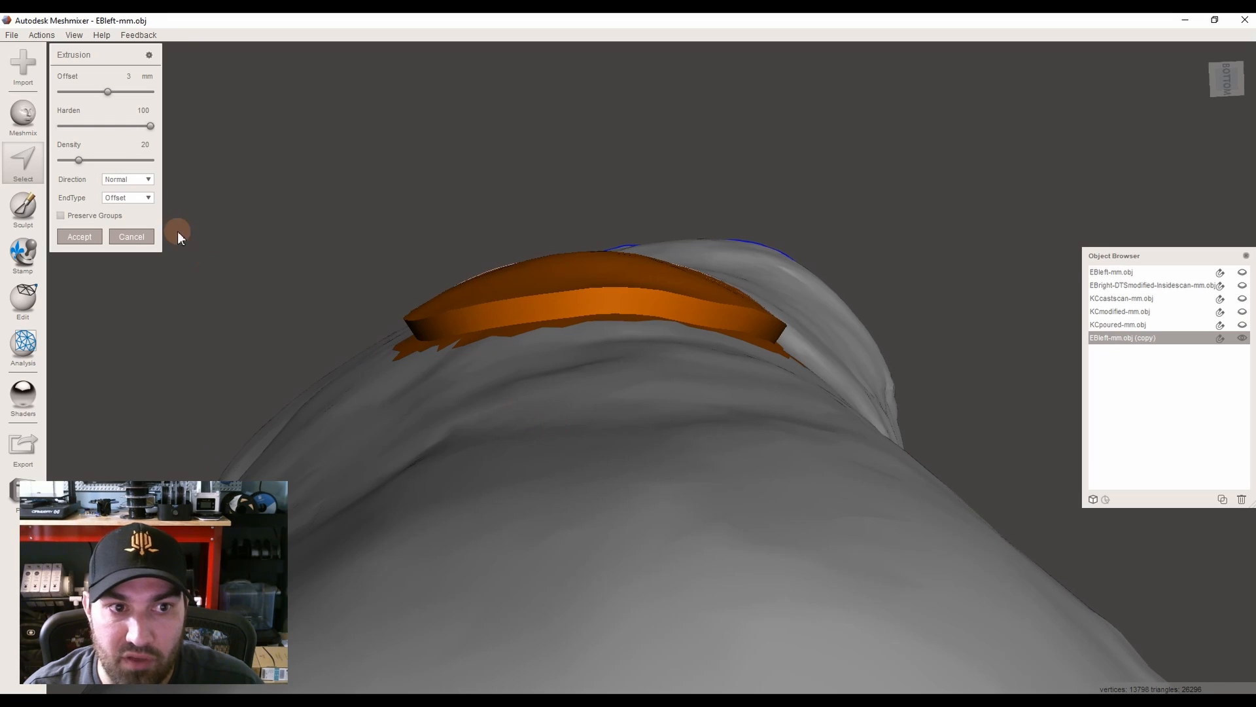
left_click(139, 182)
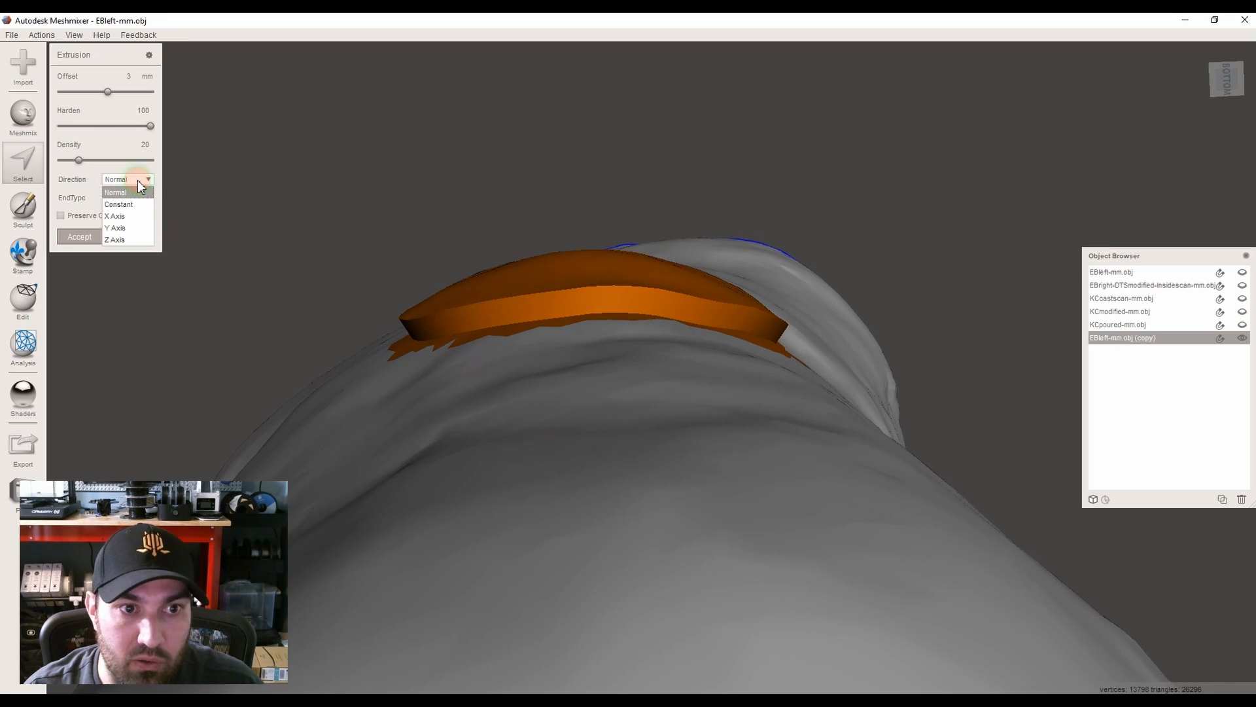
left_click(136, 214)
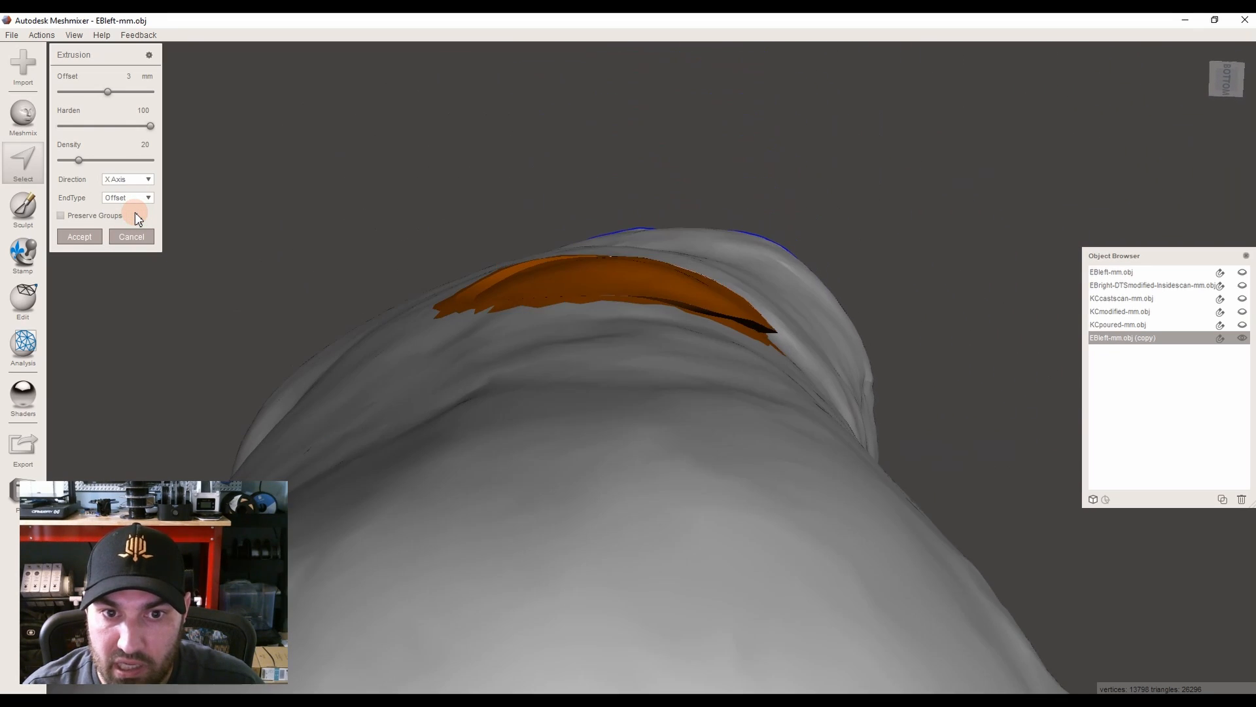
left_click(139, 179)
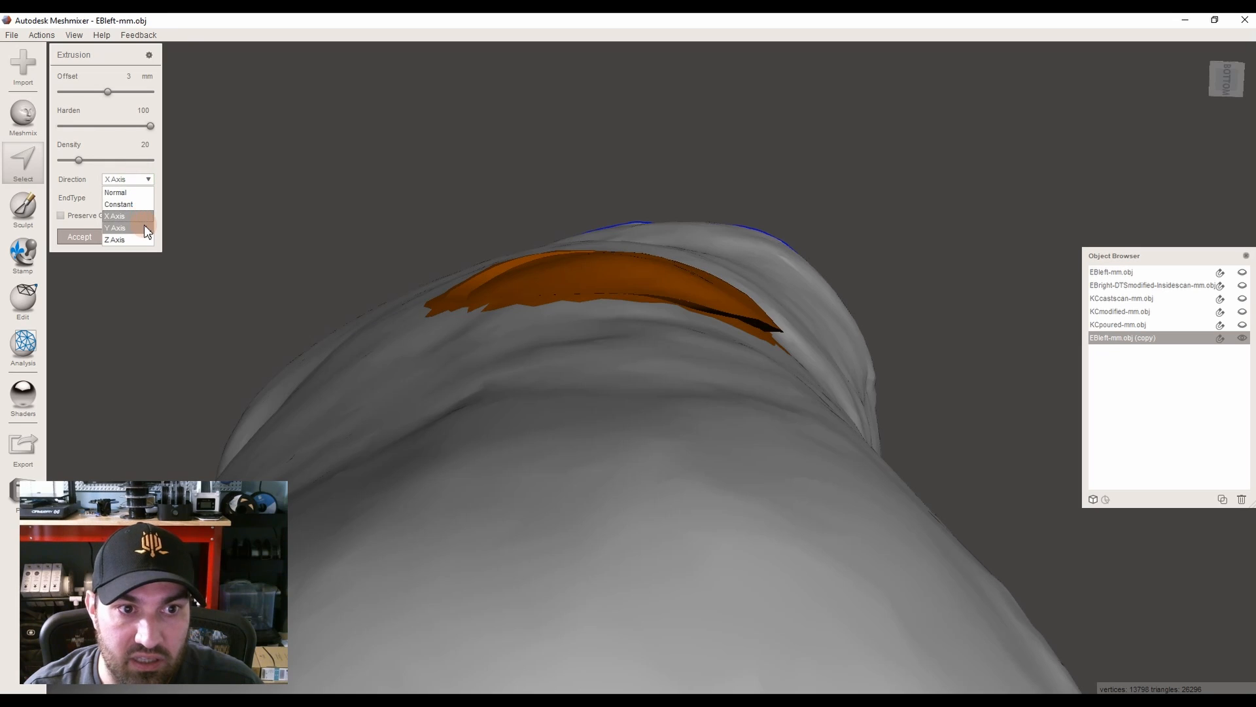
left_click(145, 227)
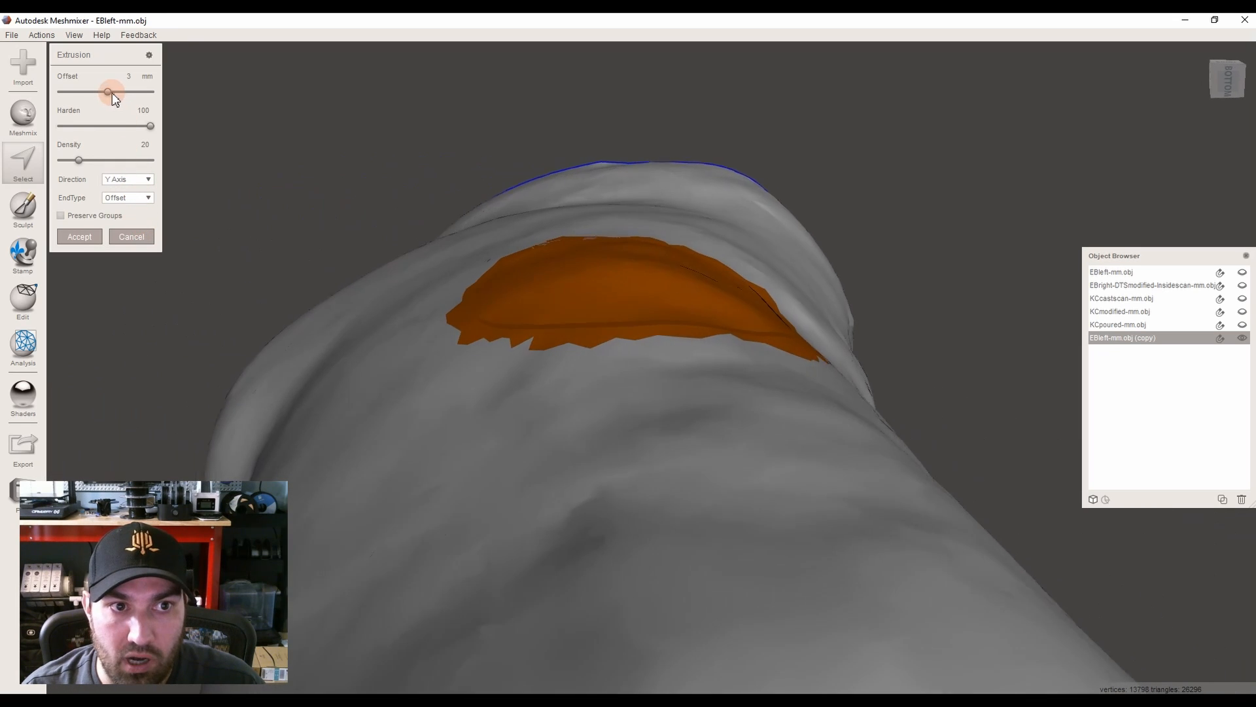
Try an offset of about 50 mm along the Y Axis, and about 14.9 mm along the Z Axis
left_click_drag(112, 92, 137, 96)
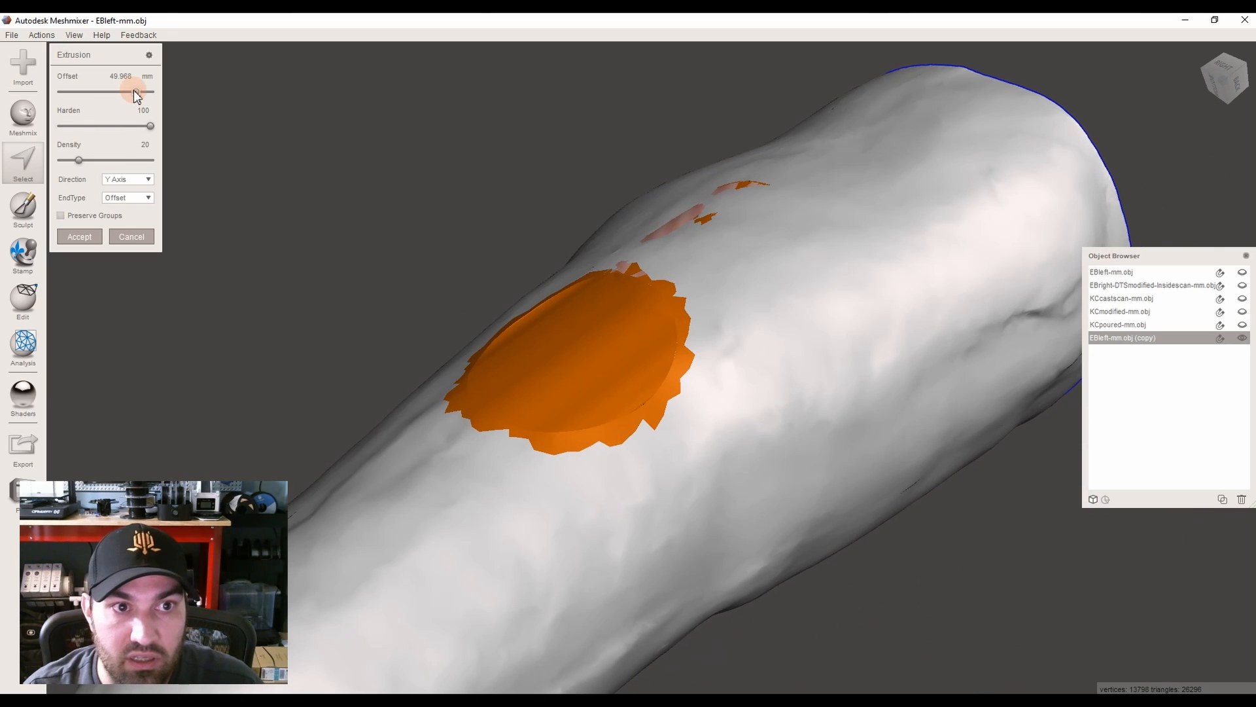
left_click_drag(134, 89, 113, 91)
left_click(128, 179)
left_click(136, 221)
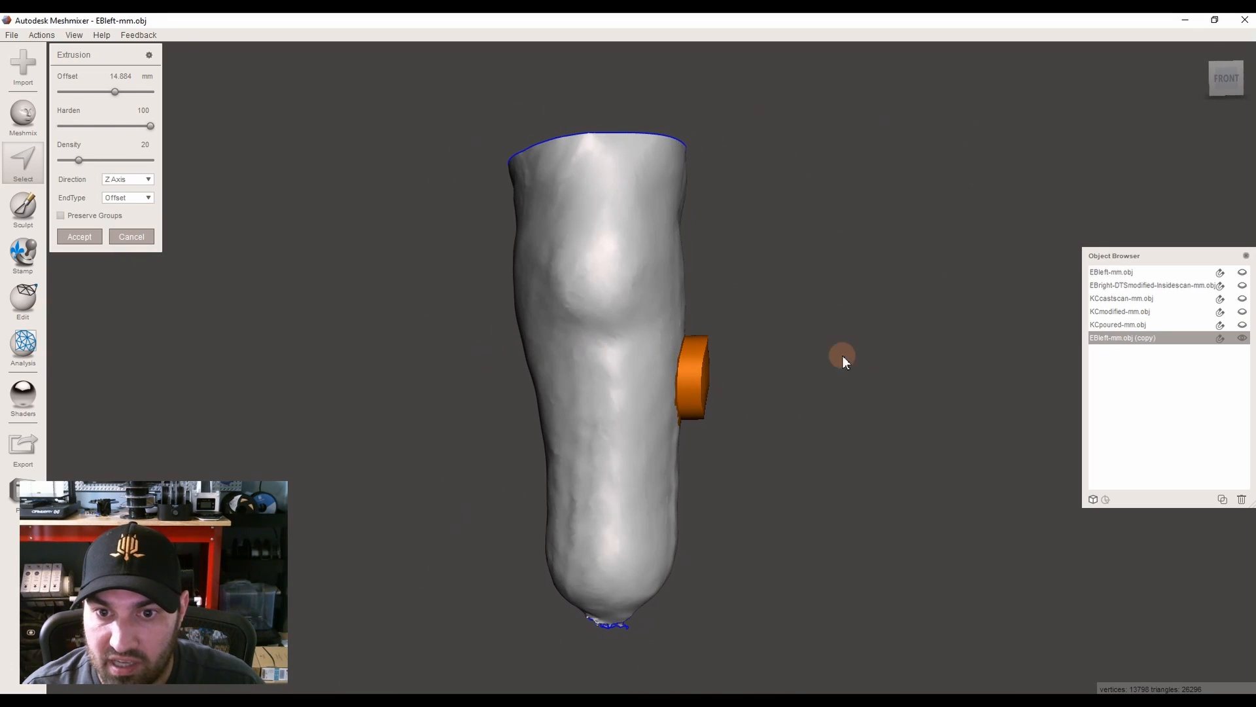
scroll(760, 356, "up", 6)
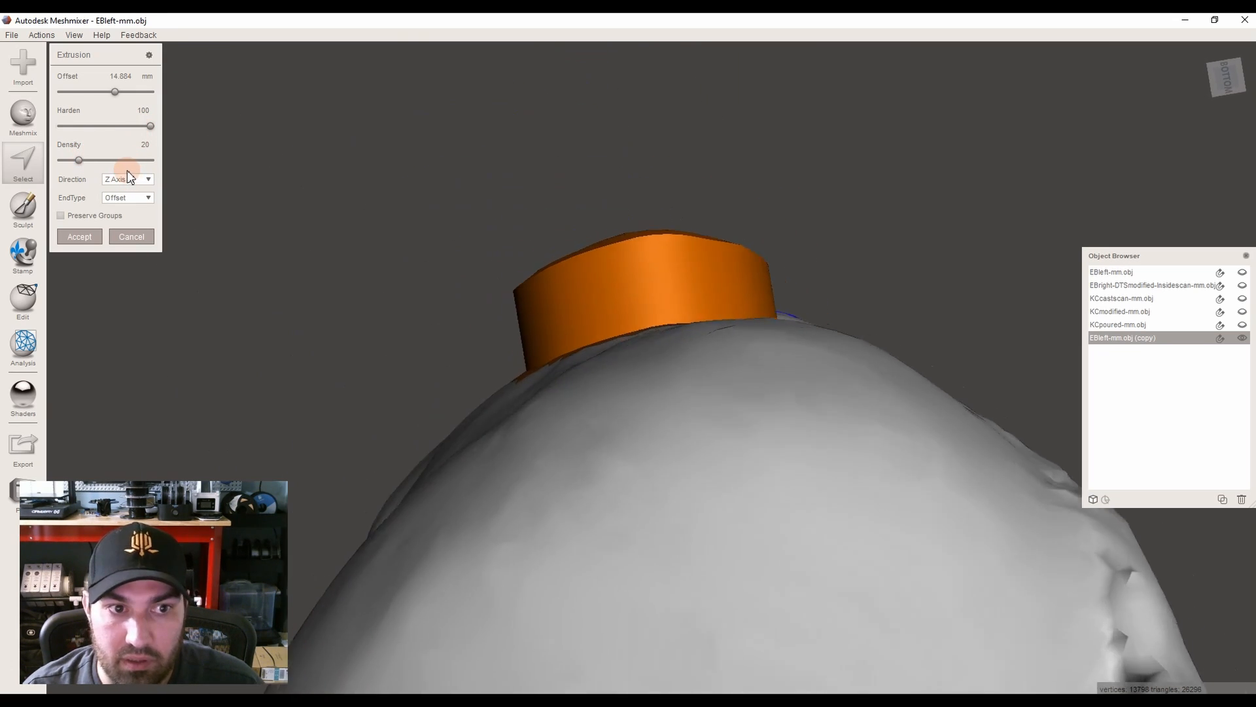
Set the extrusion direction to Constant with a 3 mm offset, accept it and clear the selection
left_click(139, 179)
left_click(130, 205)
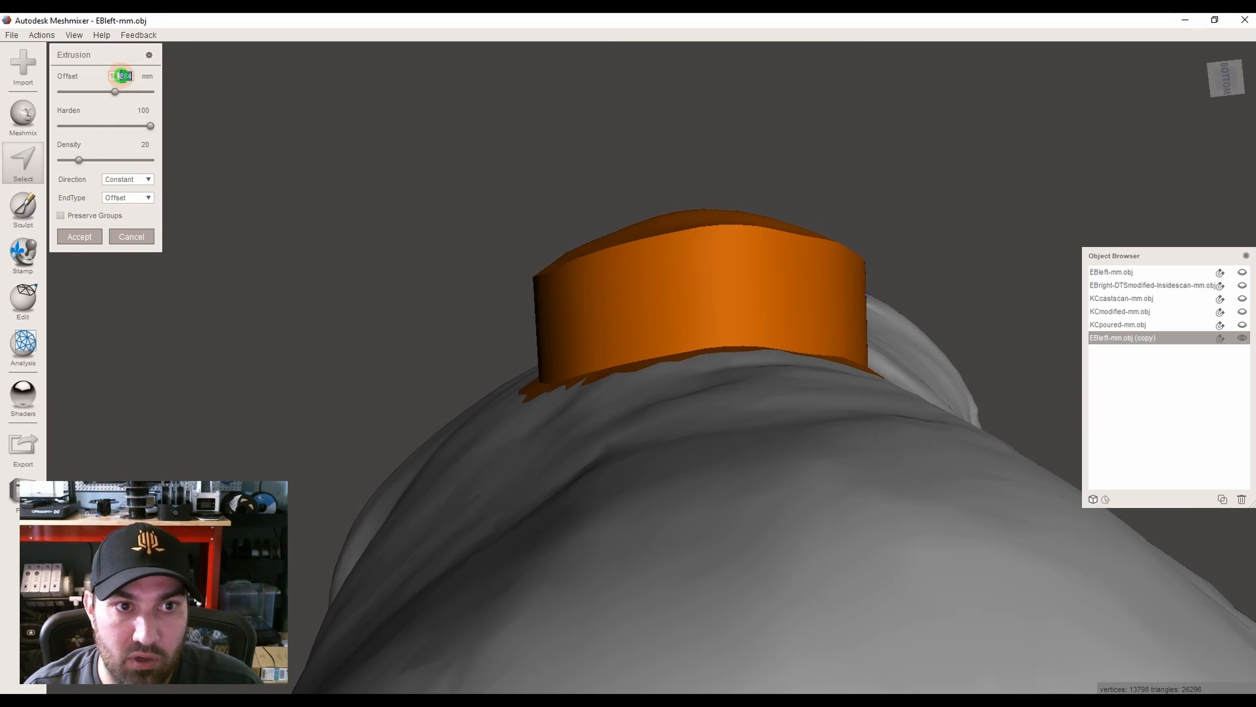
type("3")
key("Return")
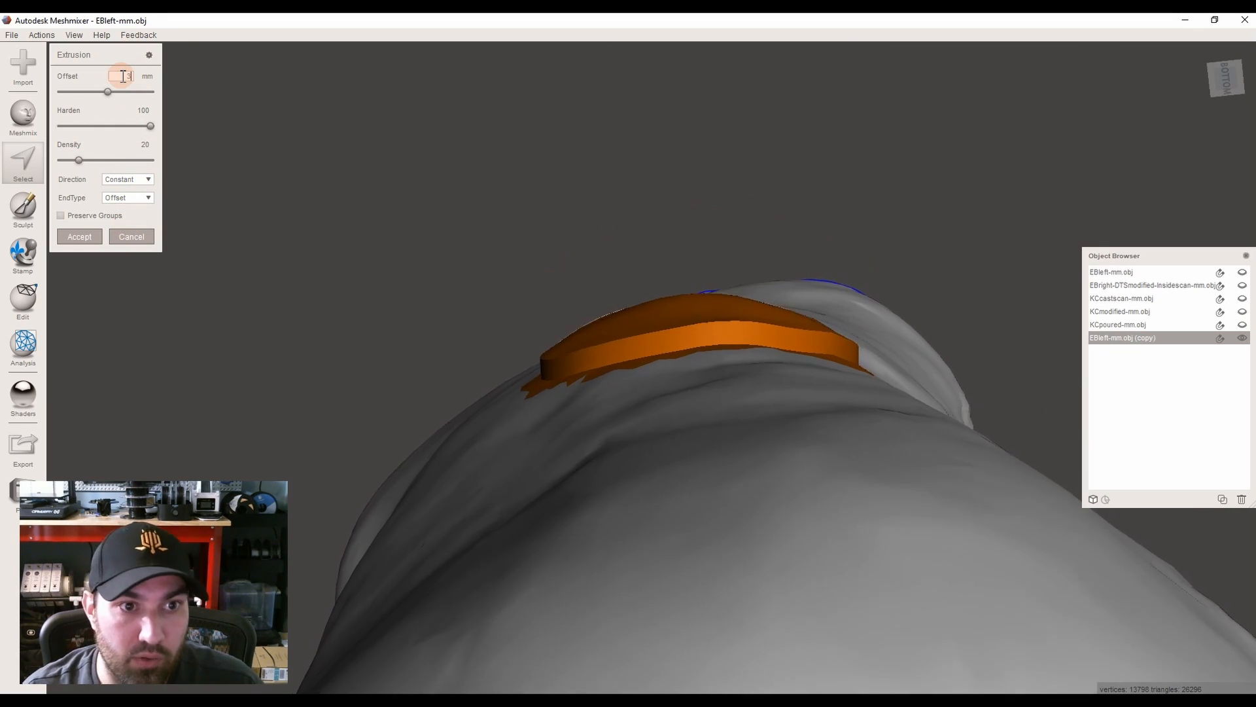
left_click(92, 237)
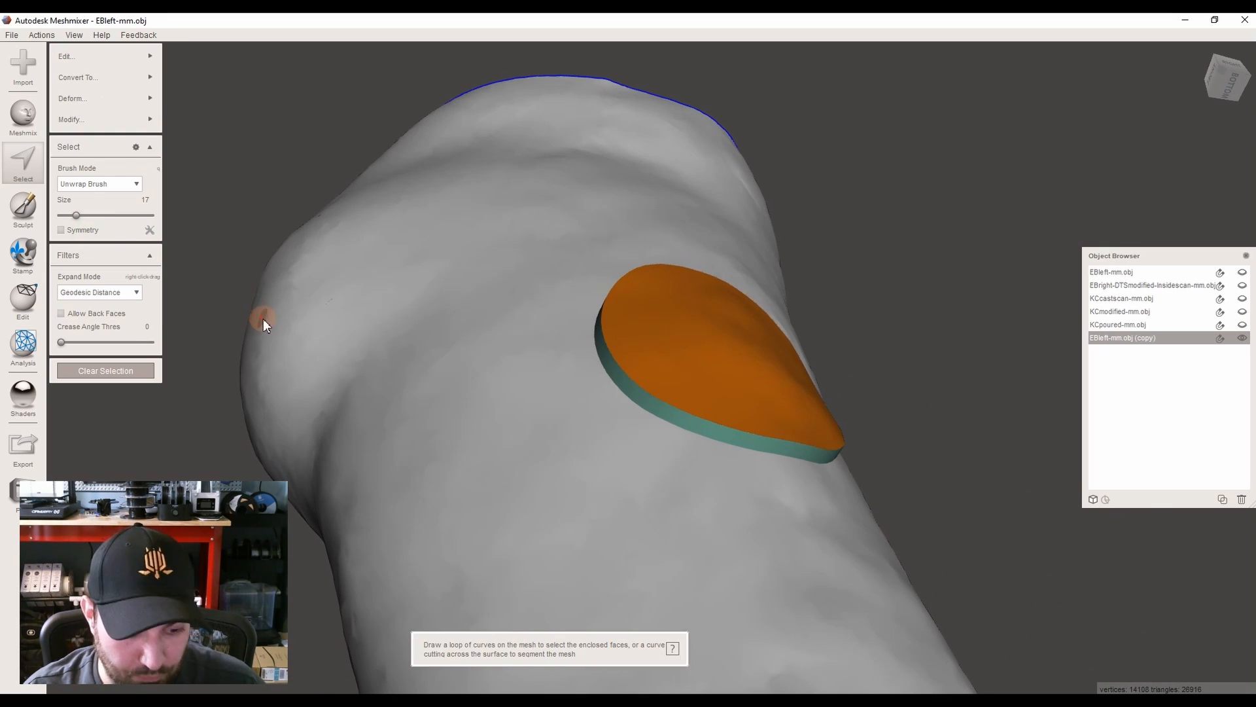
key("Escape")
Try generating face groups by Edge Angle with angle thresholds of 2.9, 52.17 and 19.13, and cancel the operation
right_click_drag(526, 473, 695, 285)
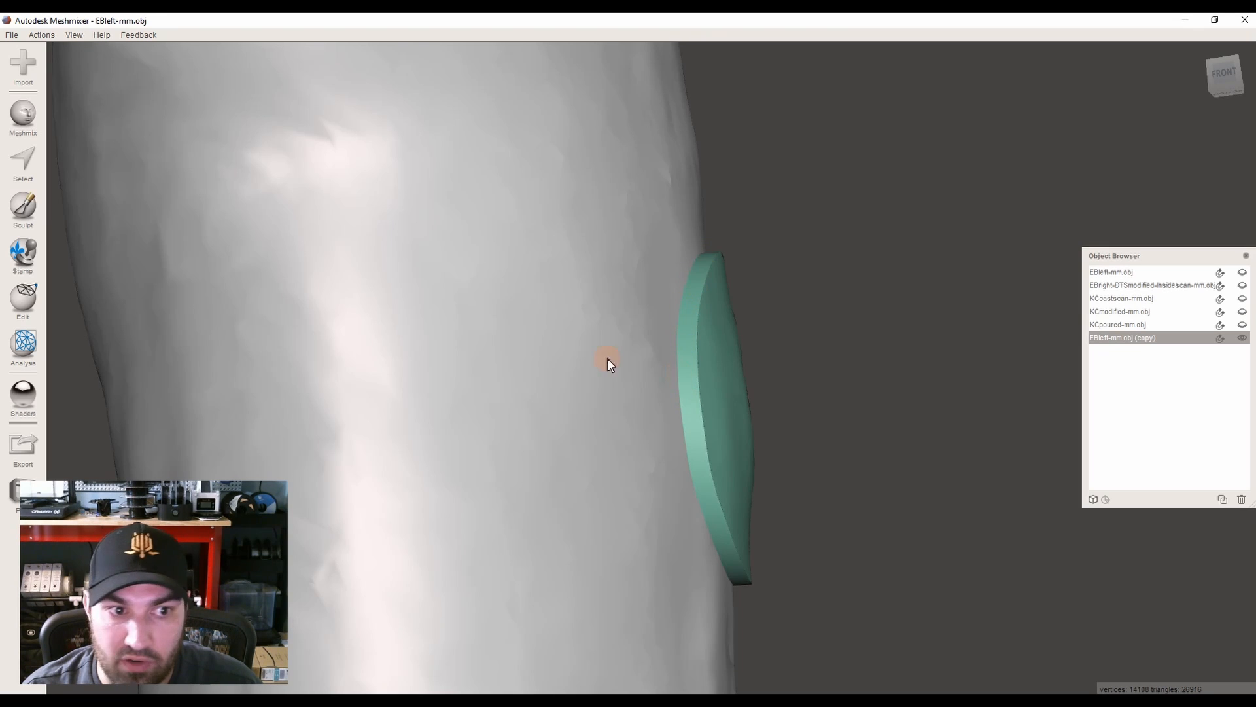
left_click(23, 299)
left_click(116, 204)
right_click_drag(528, 315, 570, 358)
right_click_drag(624, 286, 622, 195)
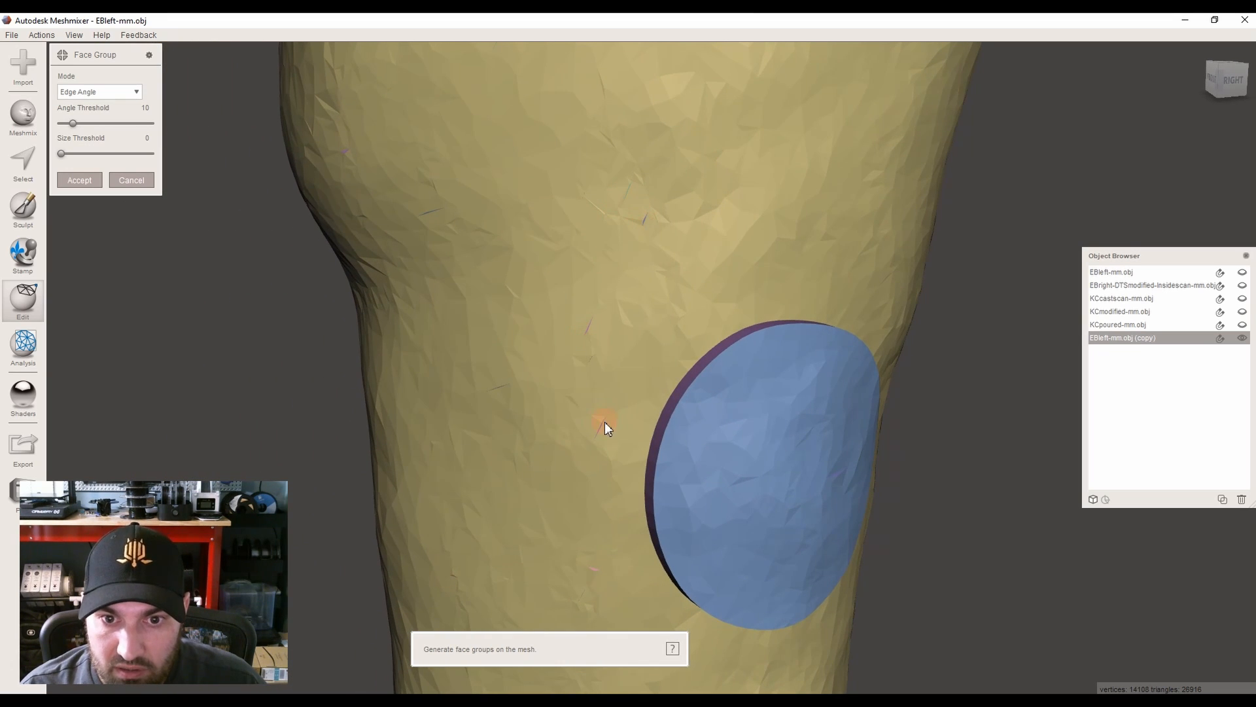
right_click_drag(401, 205, 515, 150)
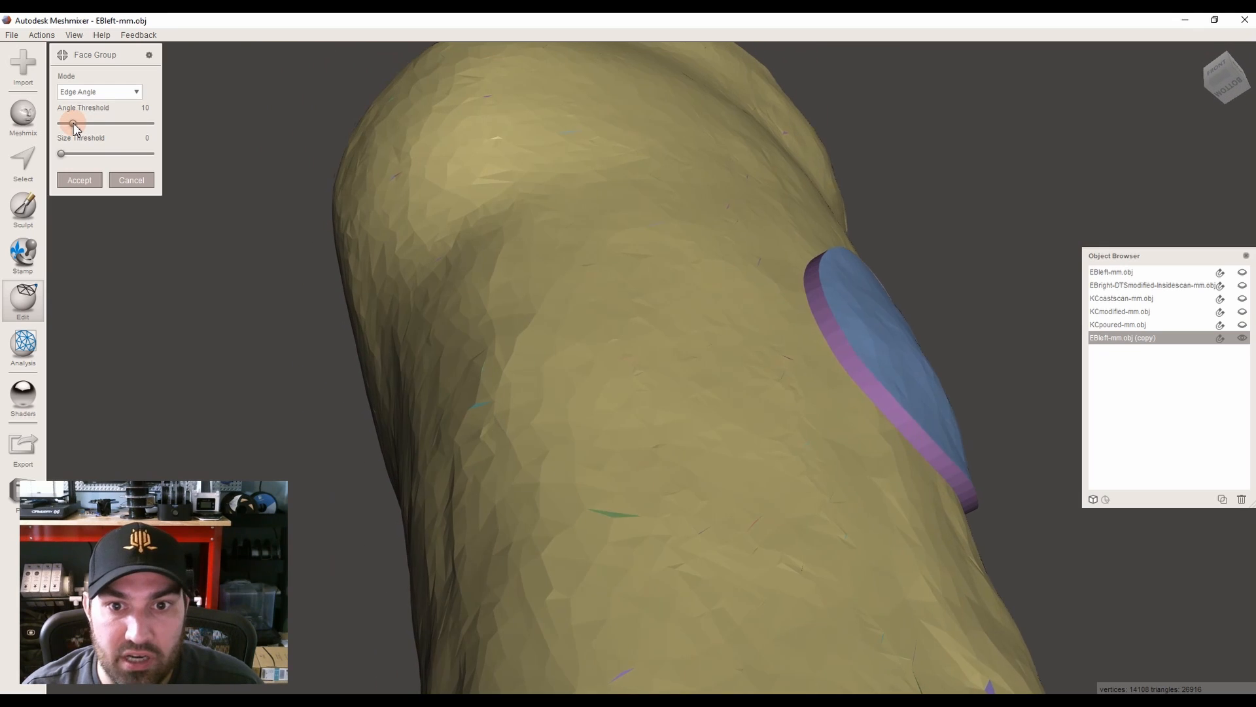
left_click_drag(74, 126, 65, 126)
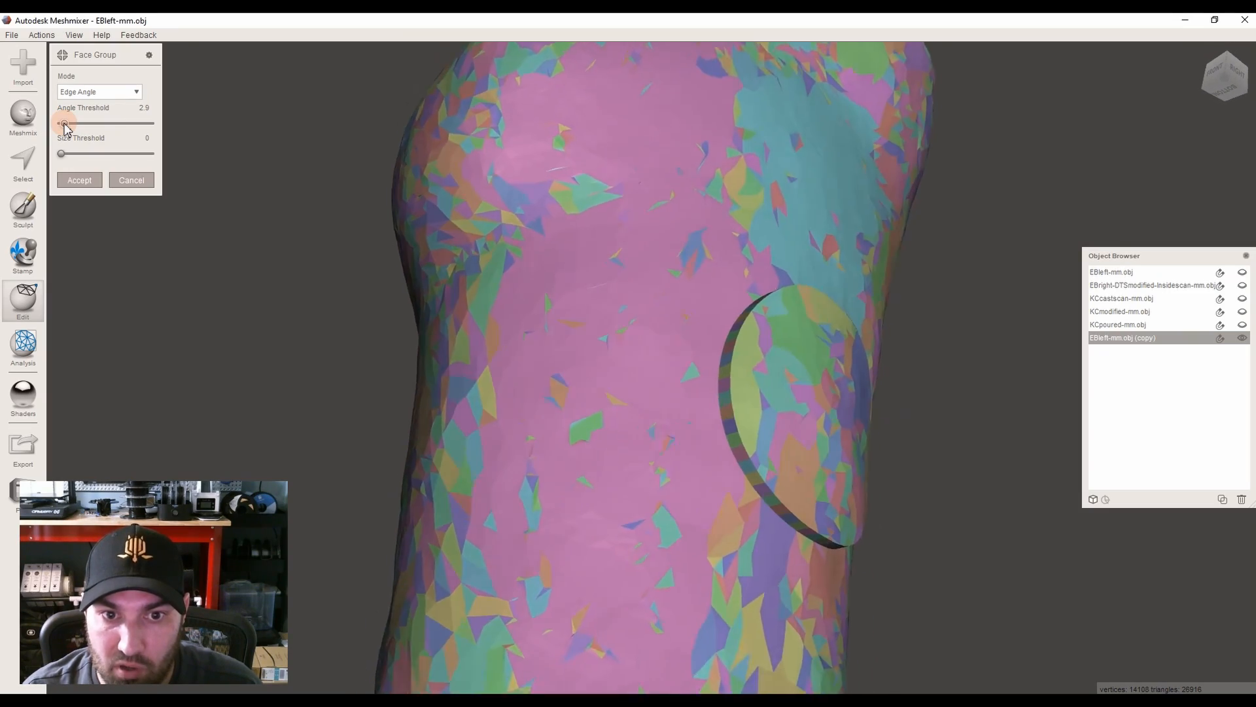
left_click_drag(68, 128, 120, 127)
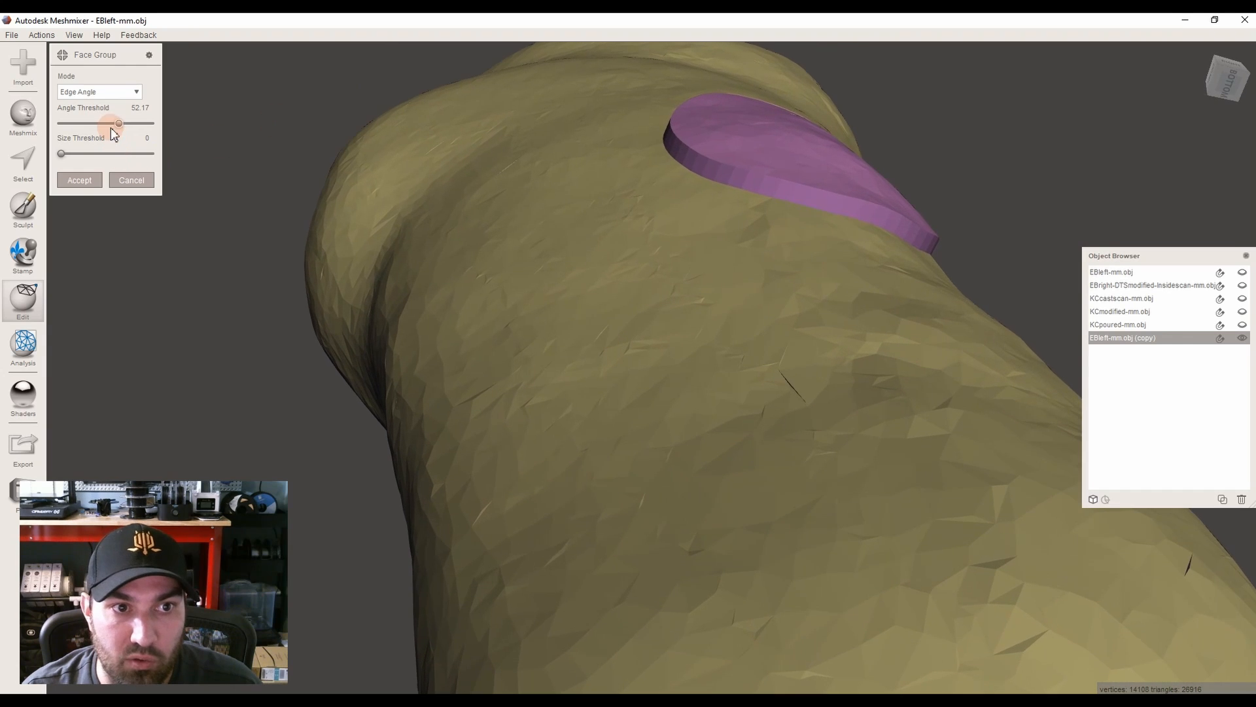
left_click_drag(111, 127, 82, 122)
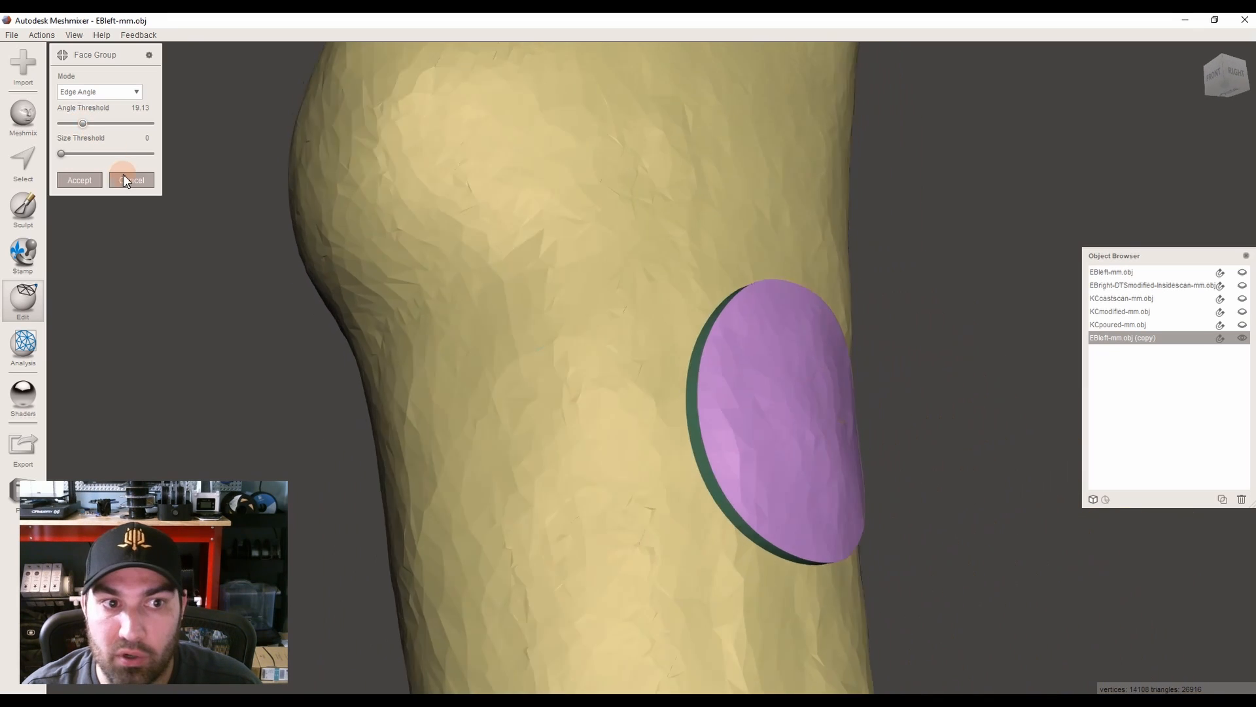
left_click(123, 174)
Generate face groups for the whole limb with the default Edge Angle settings and accept them
left_click(136, 204)
mouse_move(140, 201)
right_mouse_down()
mouse_move(191, 225)
mouse_move(112, 140)
mouse_move(510, 314)
mouse_move(598, 370)
mouse_move(653, 437)
mouse_move(630, 335)
mouse_move(569, 236)
mouse_move(618, 281)
mouse_move(736, 301)
mouse_move(659, 324)
mouse_move(704, 480)
mouse_move(680, 451)
right_mouse_up()
left_click(92, 184)
Select the raised patch's side-wall face group and grow the selection by five rings onto the surrounding surfaces
mouse_move(452, 418)
right_mouse_down()
mouse_move(463, 425)
mouse_move(547, 359)
mouse_move(560, 199)
mouse_move(539, 517)
mouse_move(596, 418)
right_mouse_up()
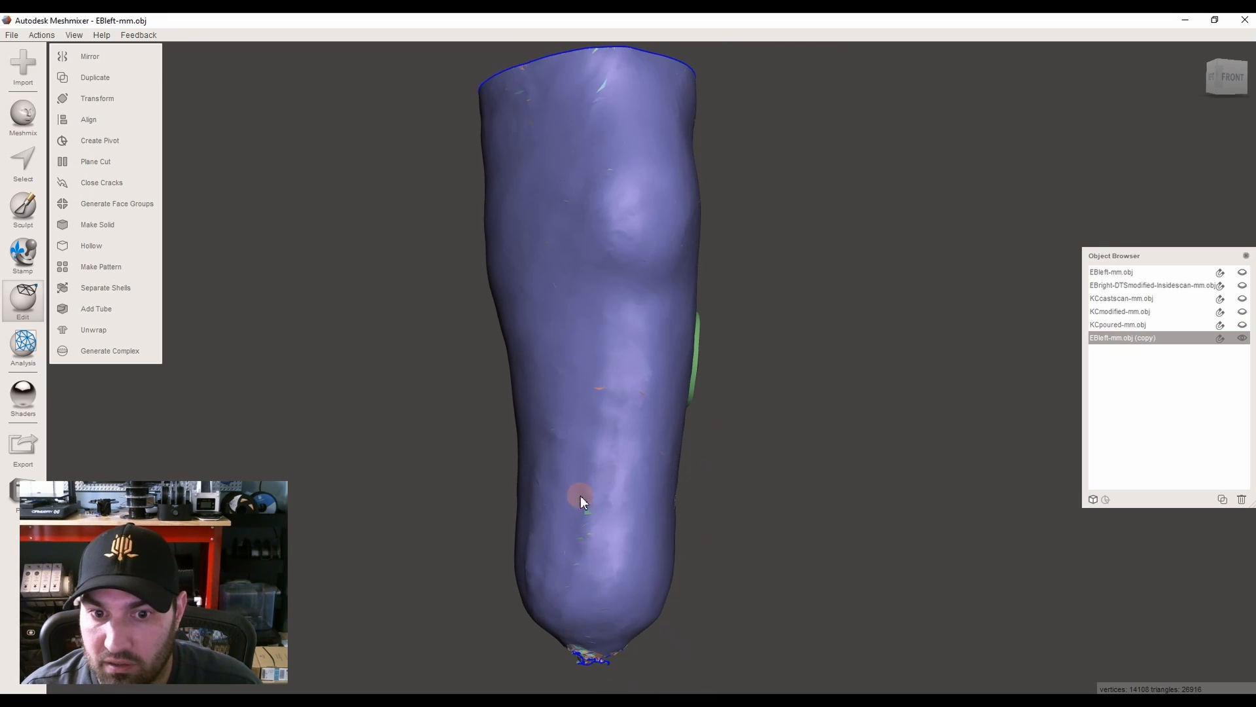
scroll(579, 496, "up", 10)
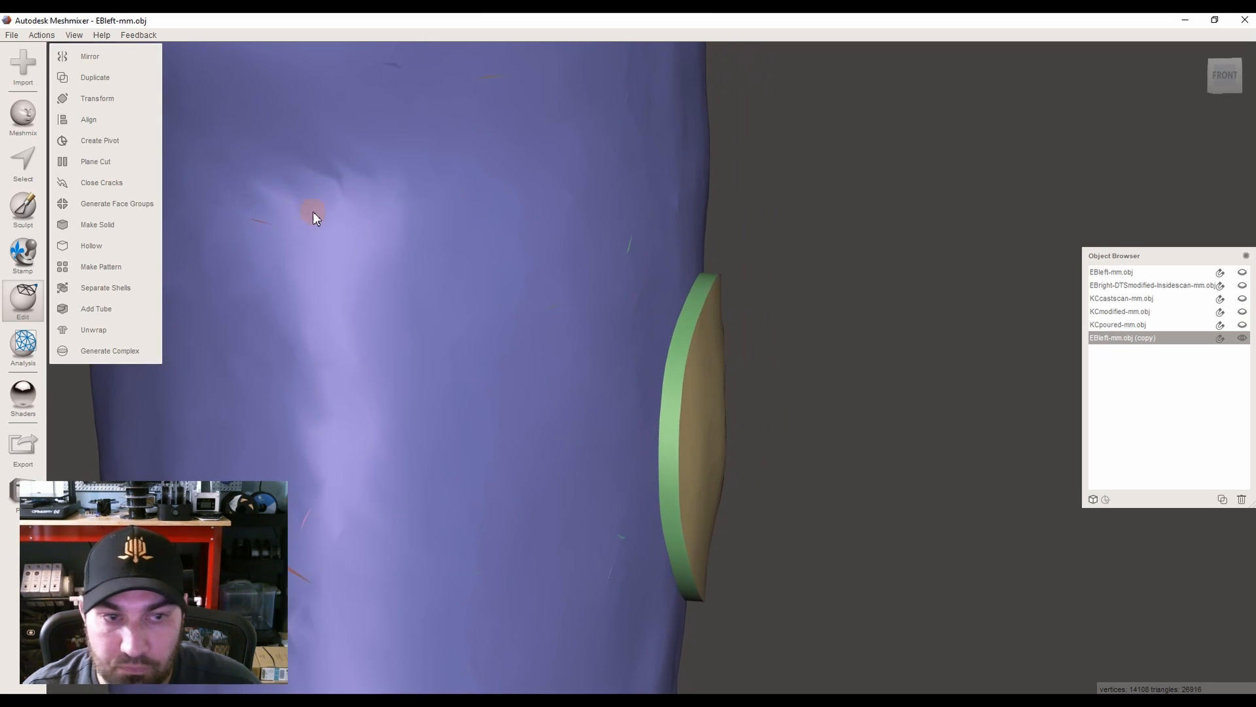
left_click(25, 164)
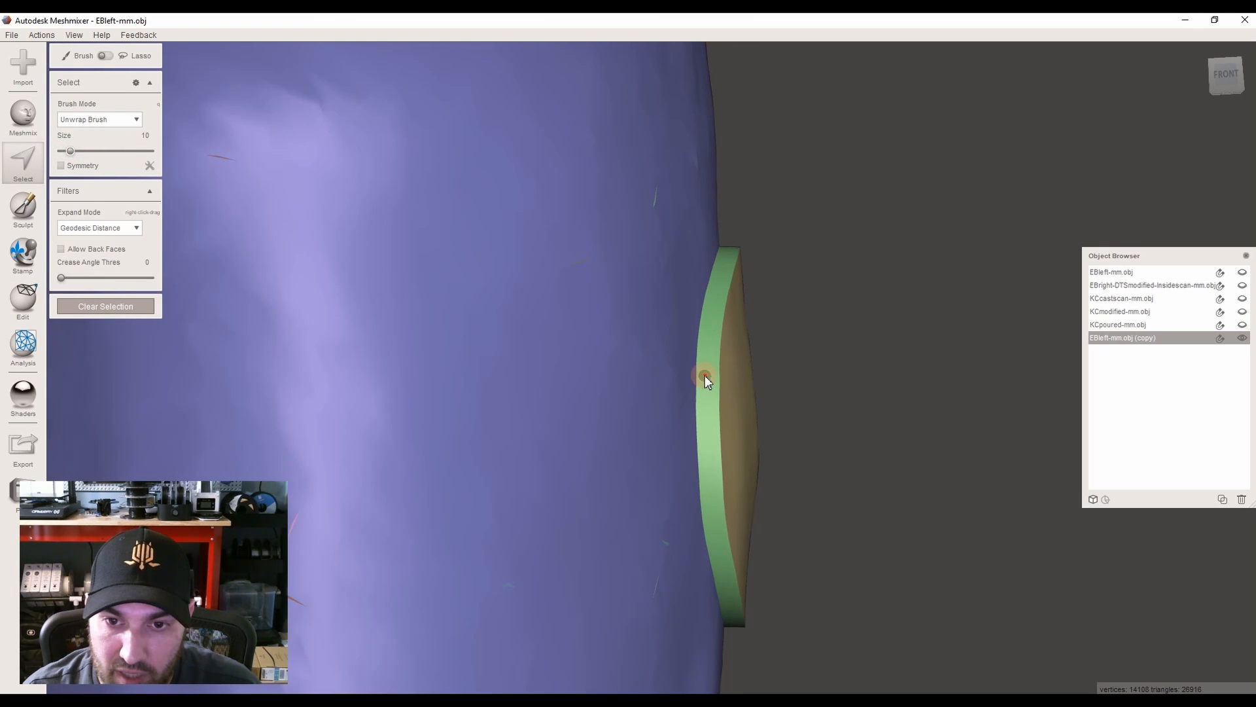
left_click(705, 375)
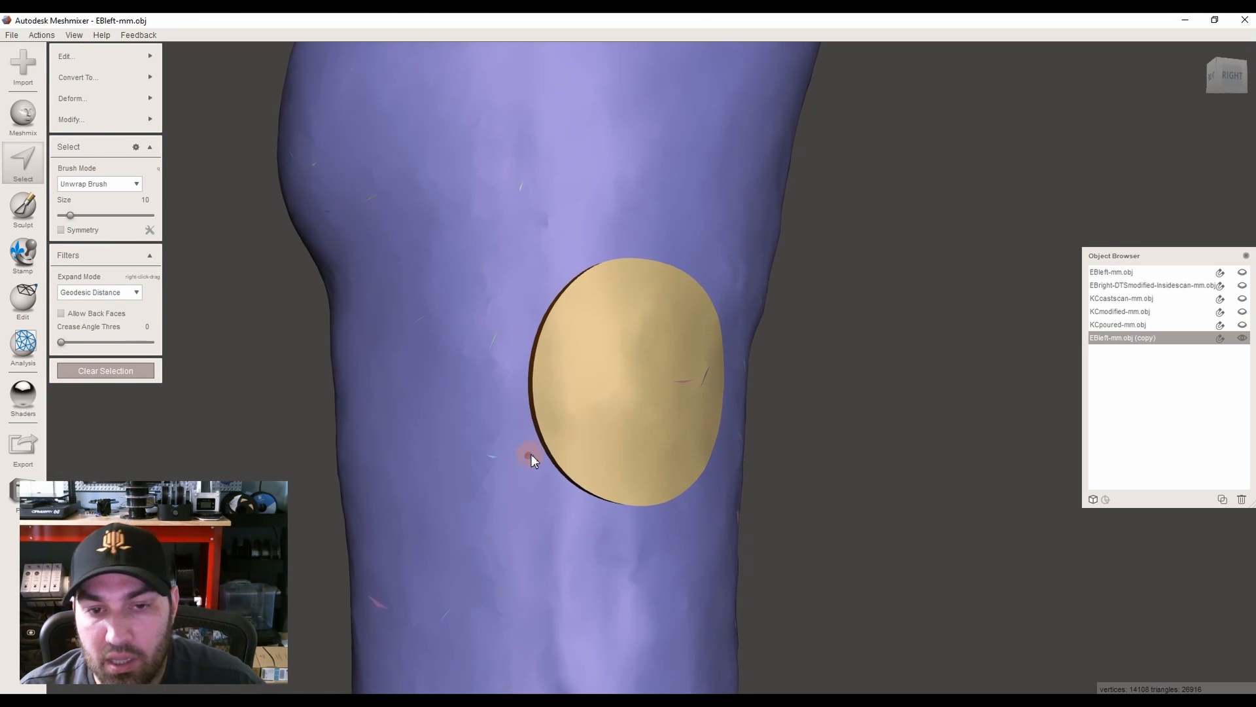
key("shift+period")
key("shift+period")
key("shift+period")
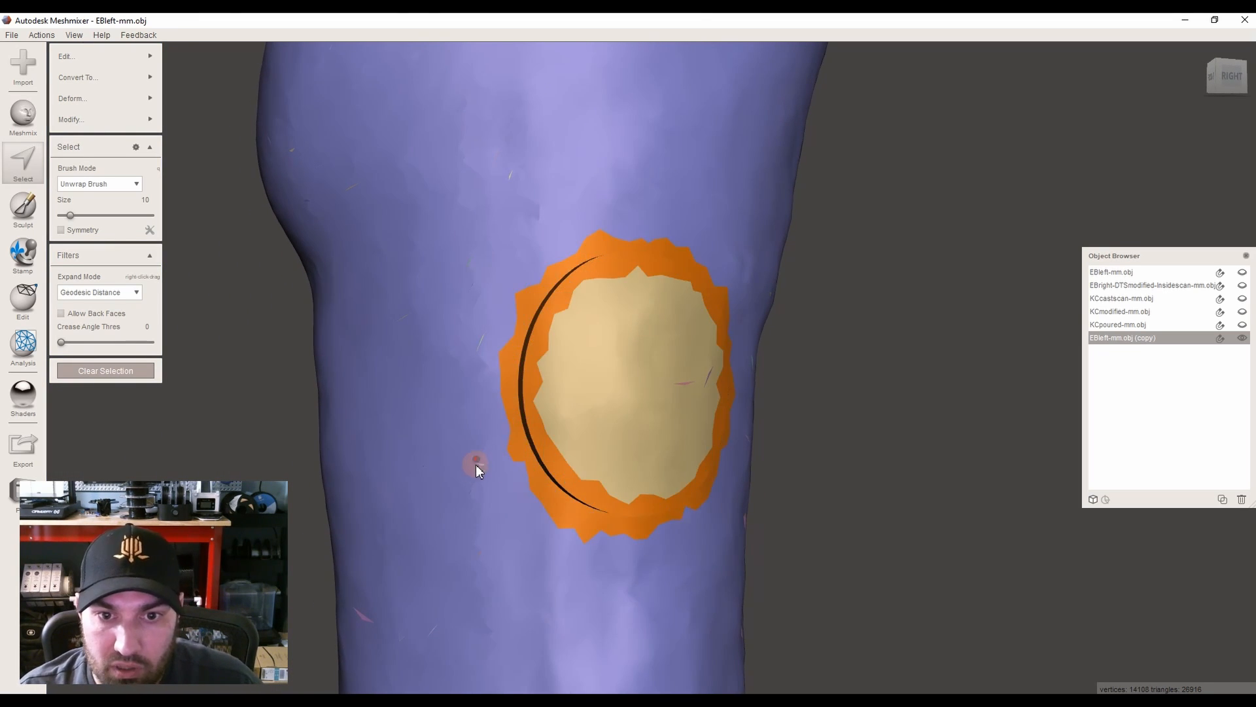
key("shift+period")
key("shift+period")
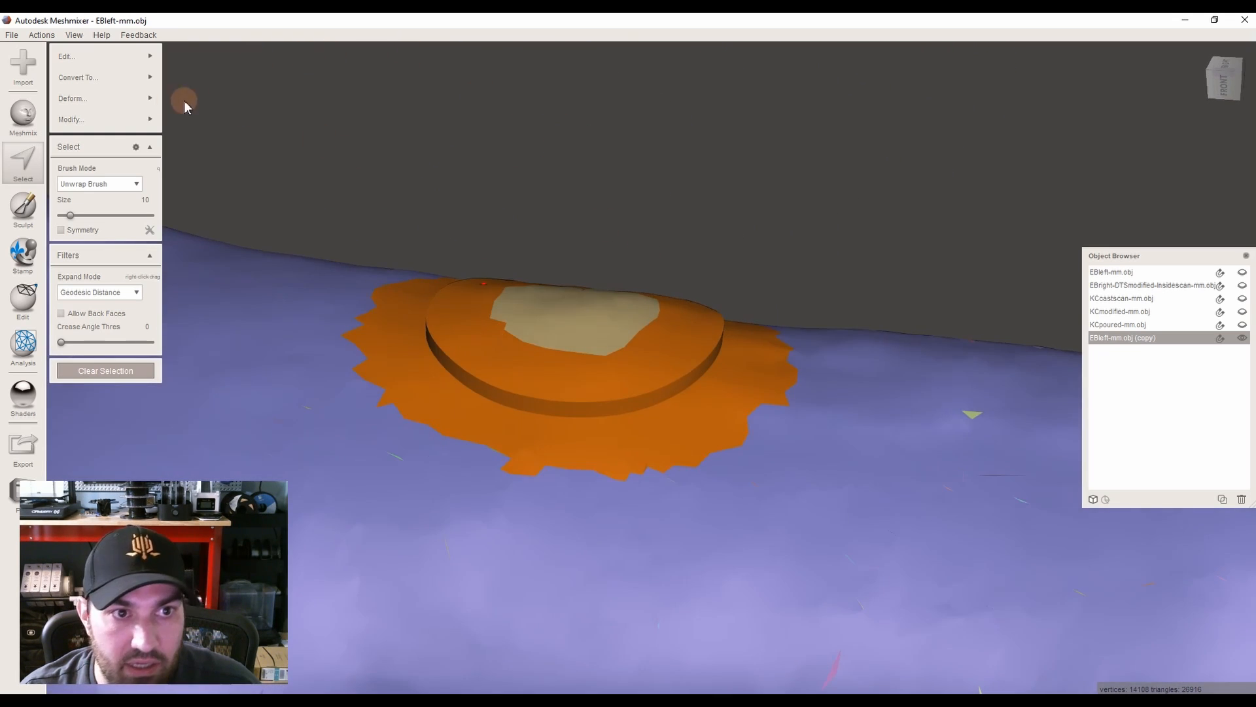
Start a Shape Preserving smooth on the selected ring, trying several smoothing scales up to 100 with constraint rings reduced to 1
mouse_move(107, 107)
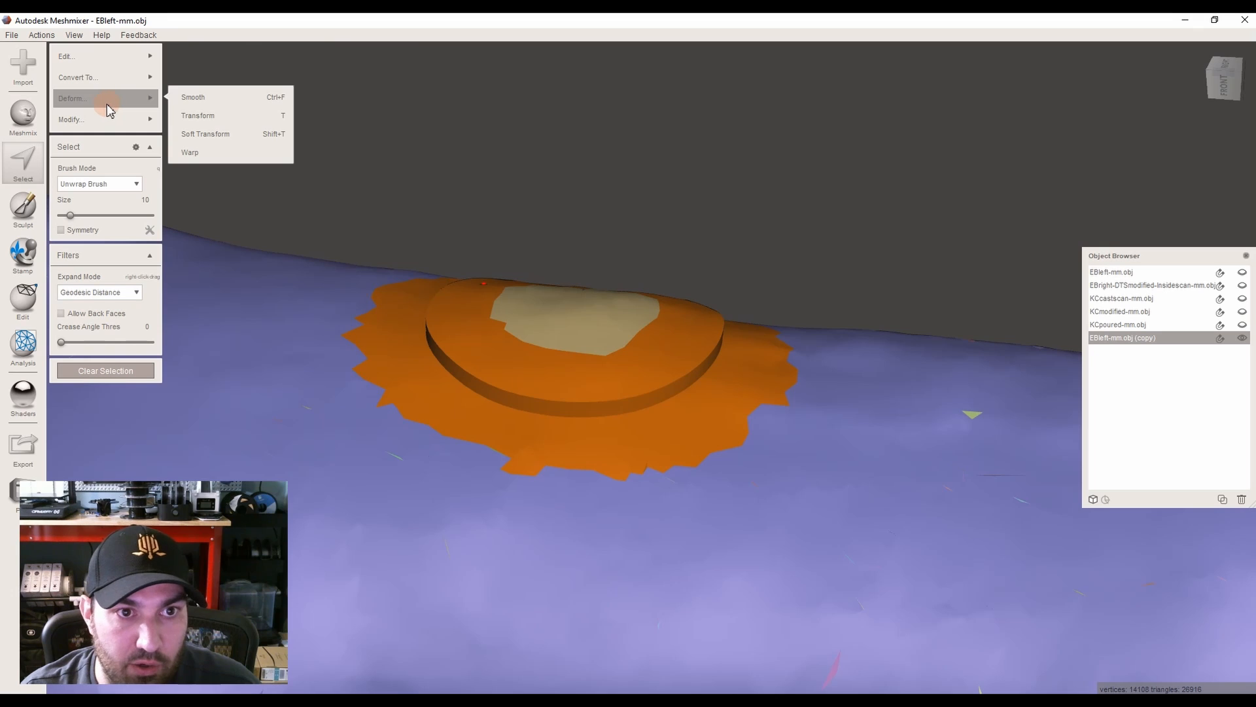
left_click(203, 100)
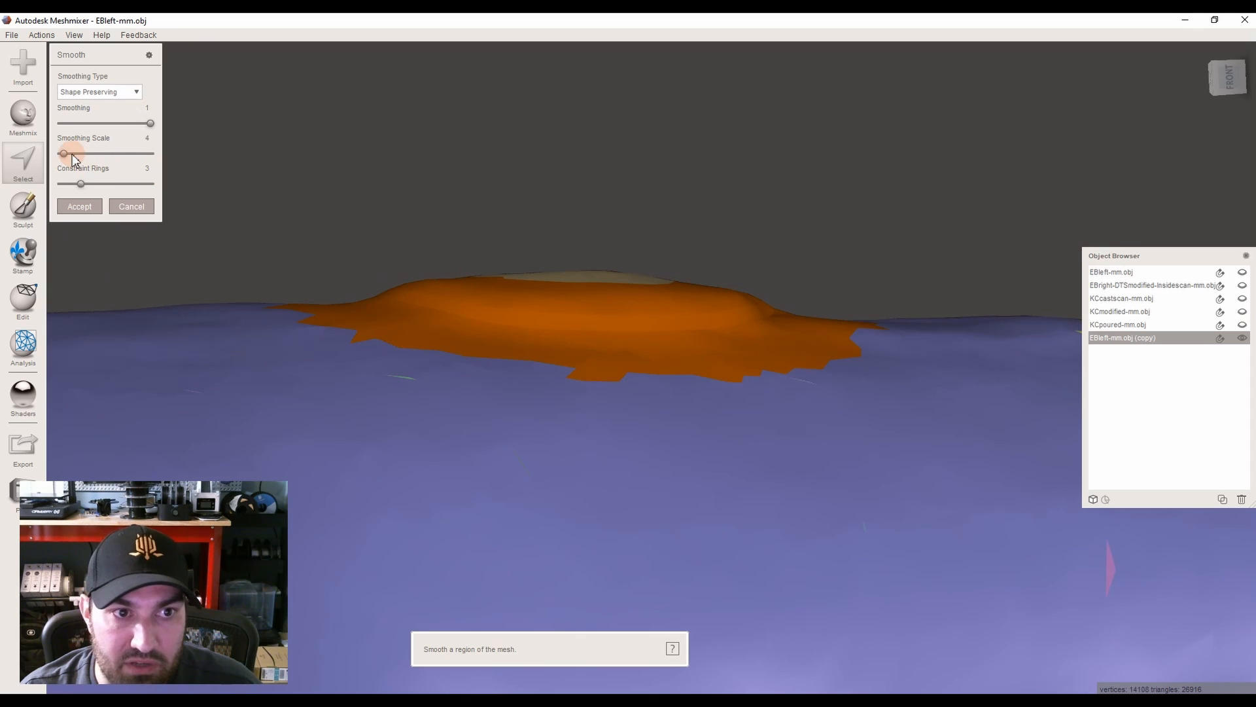
left_click_drag(64, 158, 125, 159)
left_click_drag(215, 159, 66, 159)
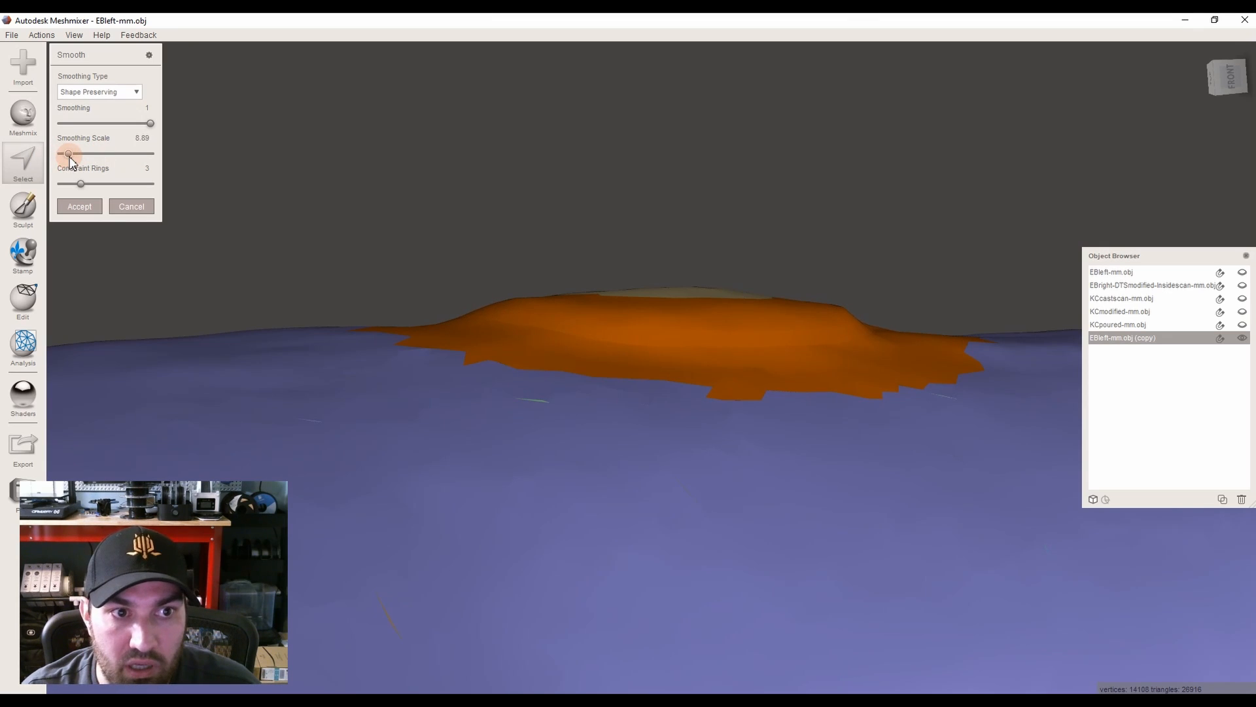
left_click_drag(60, 160, 56, 161)
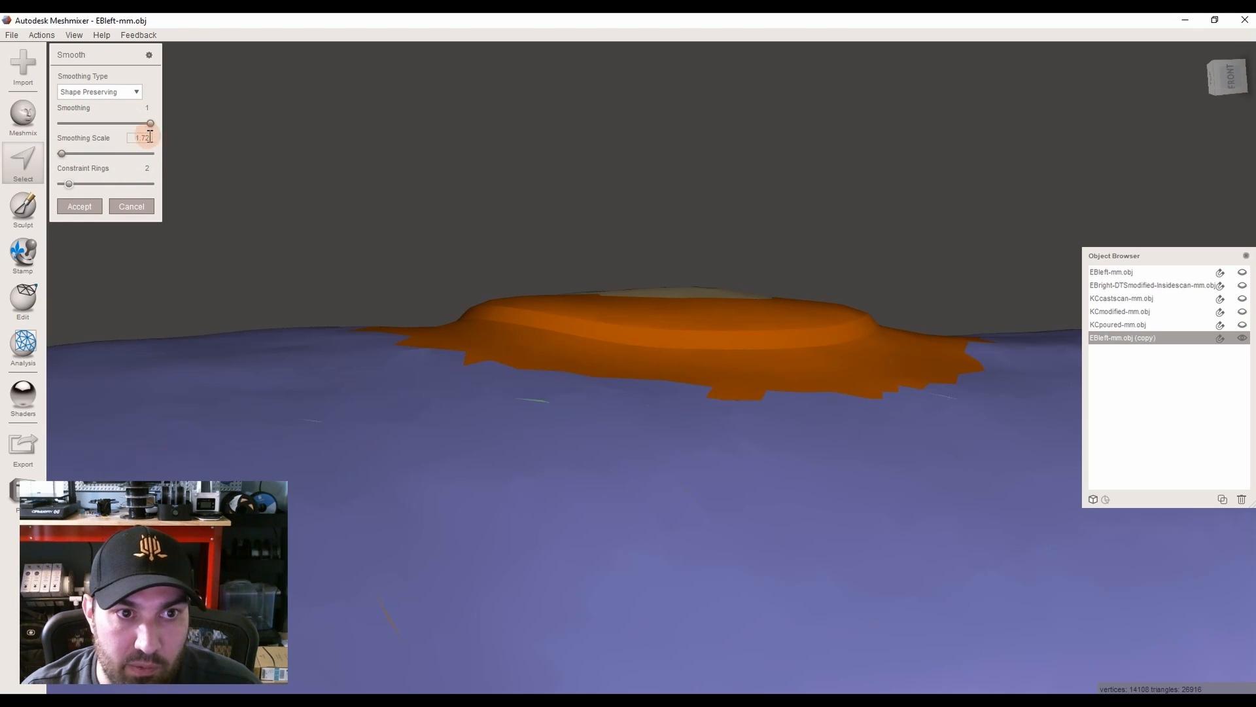
left_click_drag(64, 154, 73, 155)
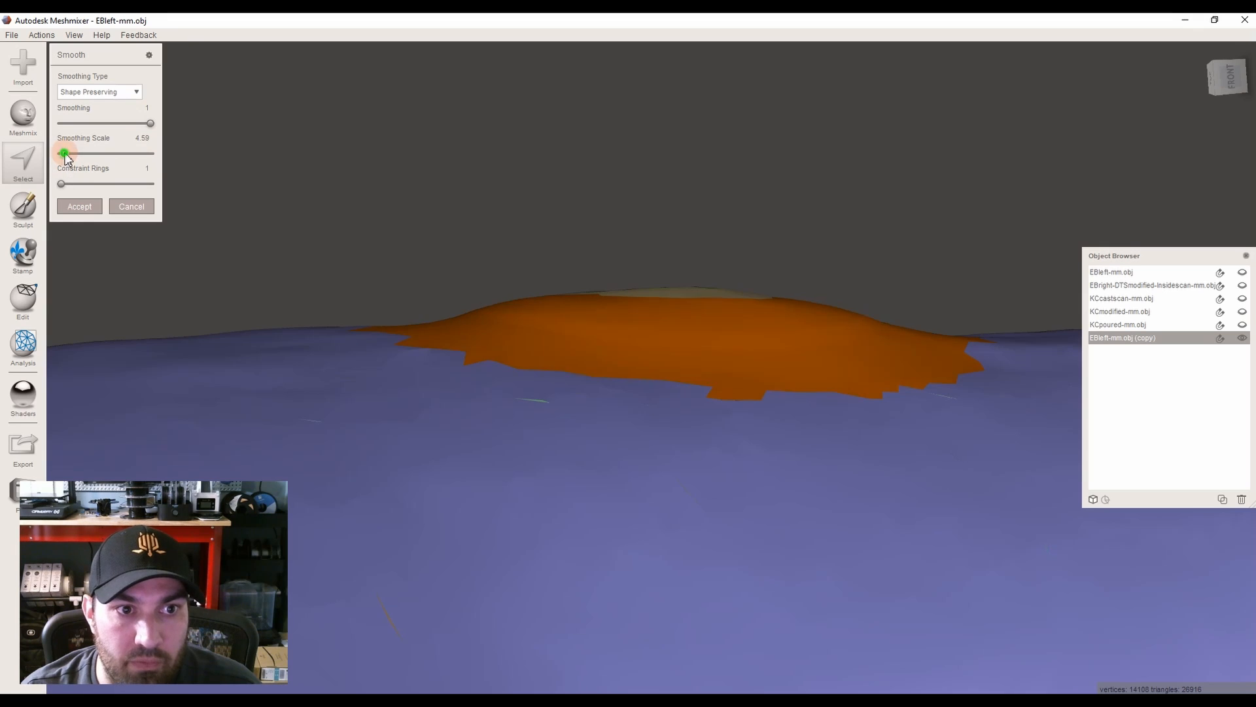
left_click_drag(158, 156, 161, 158)
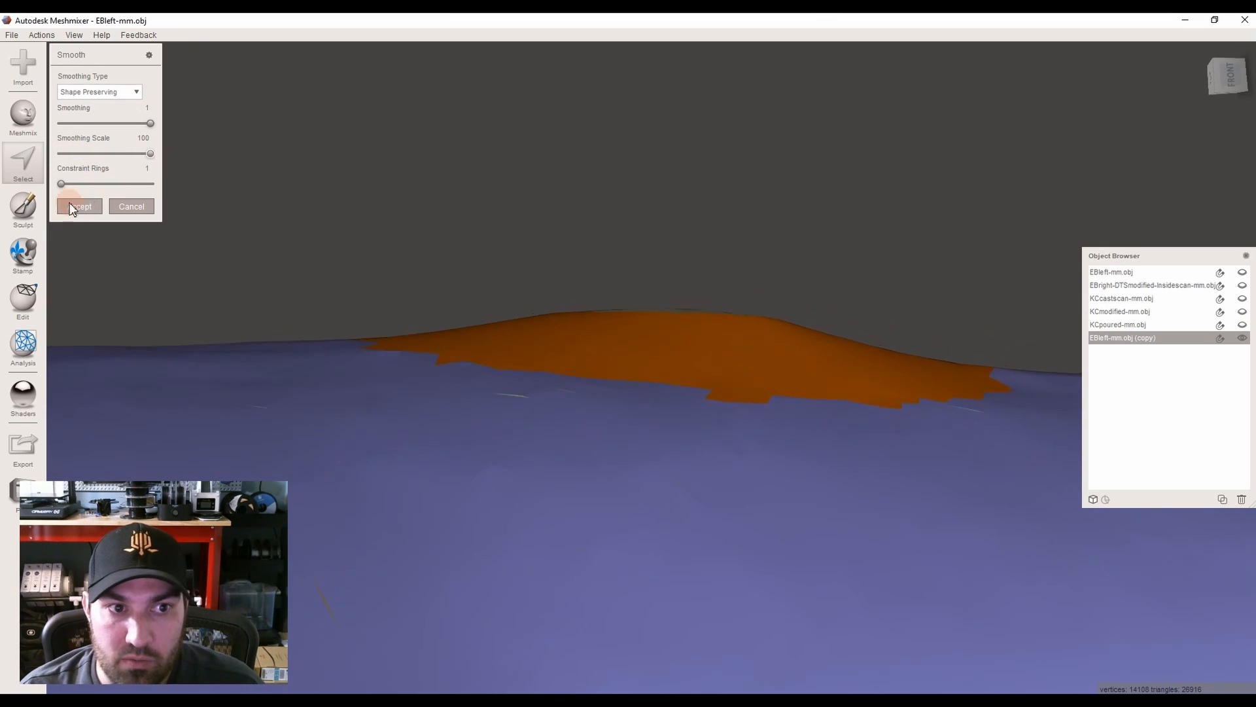
scroll(129, 158, "down", 1)
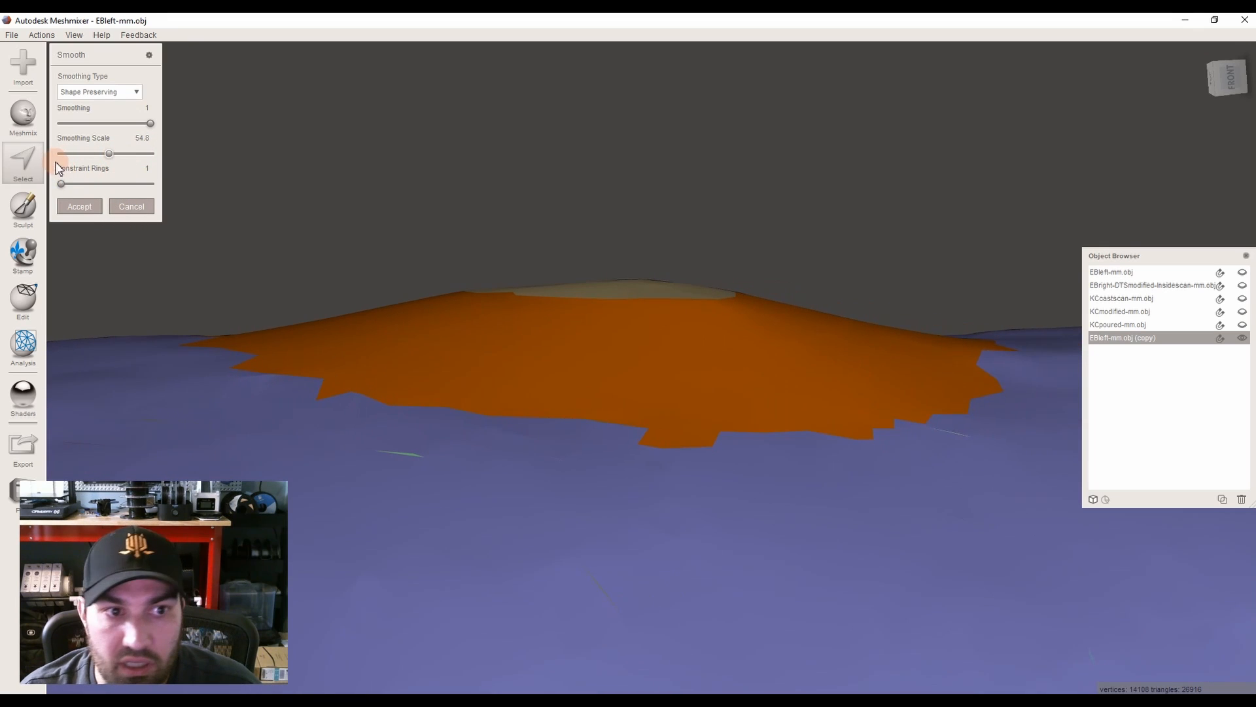
Set Constraint Rings to 2, lower the smoothing scale, accept the smoothing and clear the selection
mouse_move(64, 185)
left_mouse_down()
mouse_move(116, 184)
mouse_move(64, 186)
left_mouse_up()
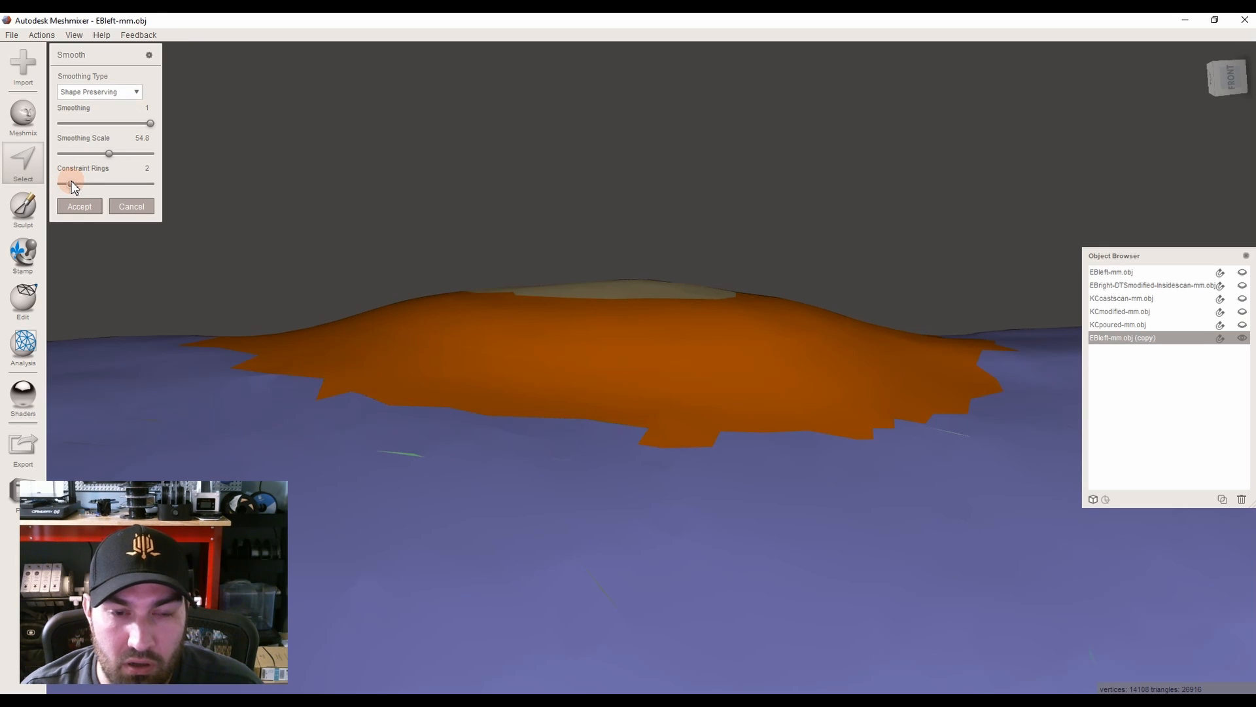
right_click_drag(168, 176, 140, 195)
mouse_move(109, 153)
left_mouse_down()
mouse_move(61, 154)
mouse_move(88, 159)
left_mouse_up()
mouse_move(94, 226)
right_mouse_down()
mouse_move(113, 248)
mouse_move(93, 207)
right_mouse_up()
left_click(93, 207)
scroll(425, 357, "down", 4)
right_click_drag(425, 357, 476, 370)
key("Escape")
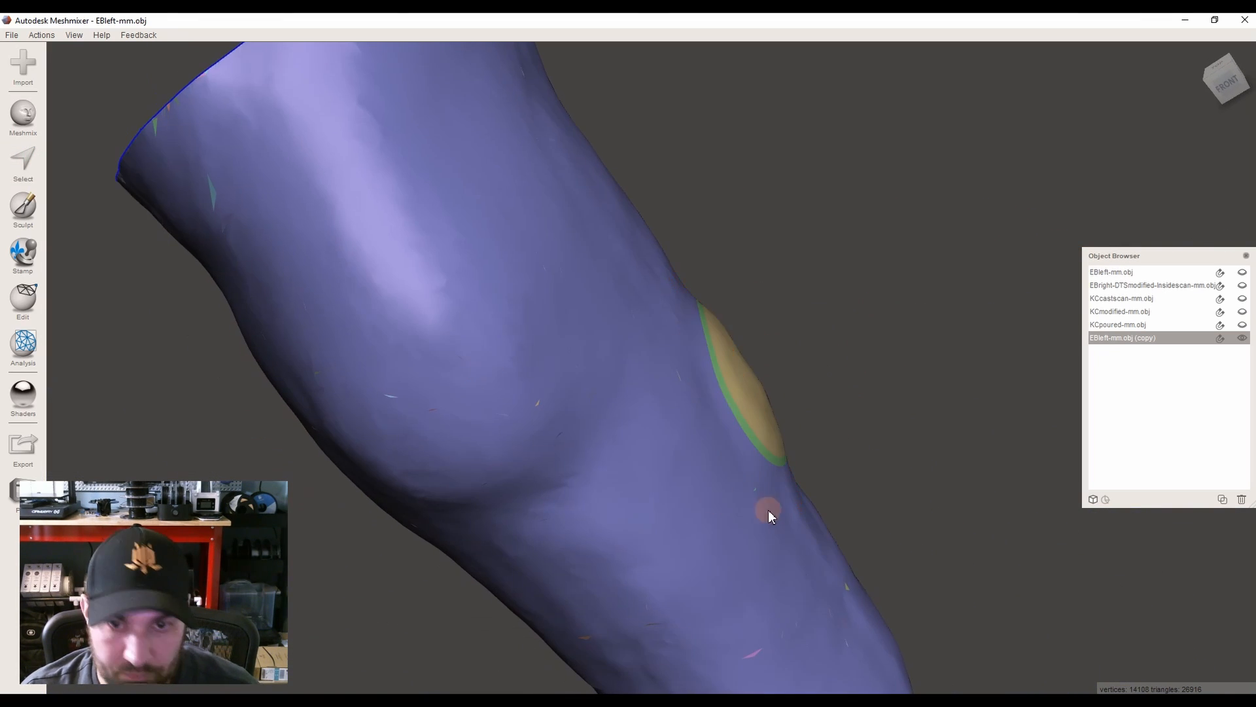
View the limb from the front and delete the edited EBleft-mm.obj copy
scroll(837, 495, "down", 1)
right_click_drag(837, 495, 771, 342)
right_click_drag(828, 415, 602, 422)
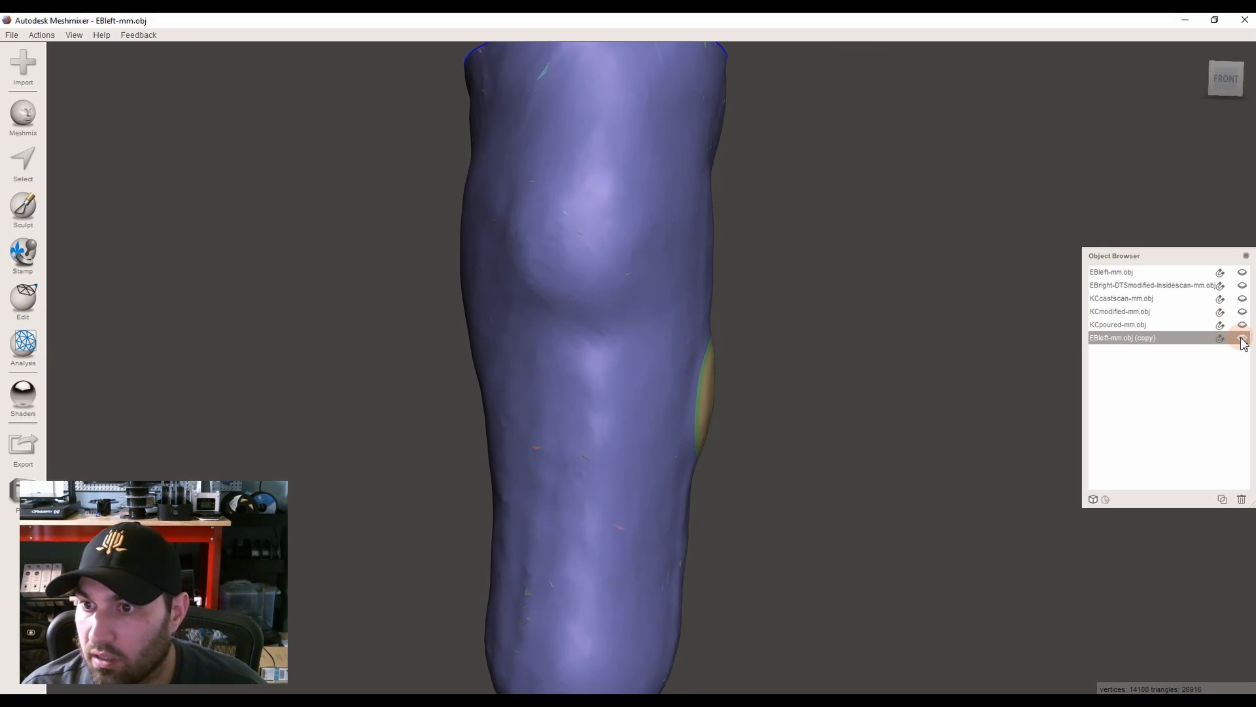
left_click(1241, 499)
Make the original EBleft-mm.obj visible and duplicate it as a fresh working copy
left_click(1140, 291)
left_click(1121, 272)
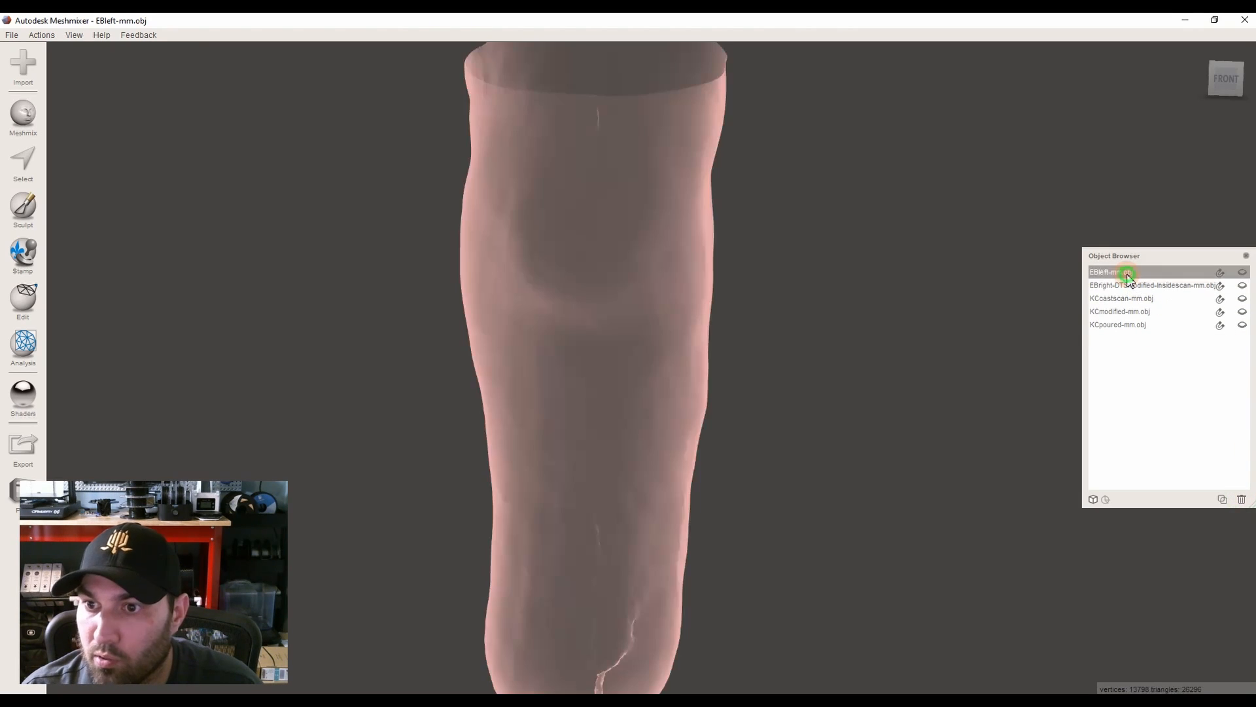
left_click(23, 306)
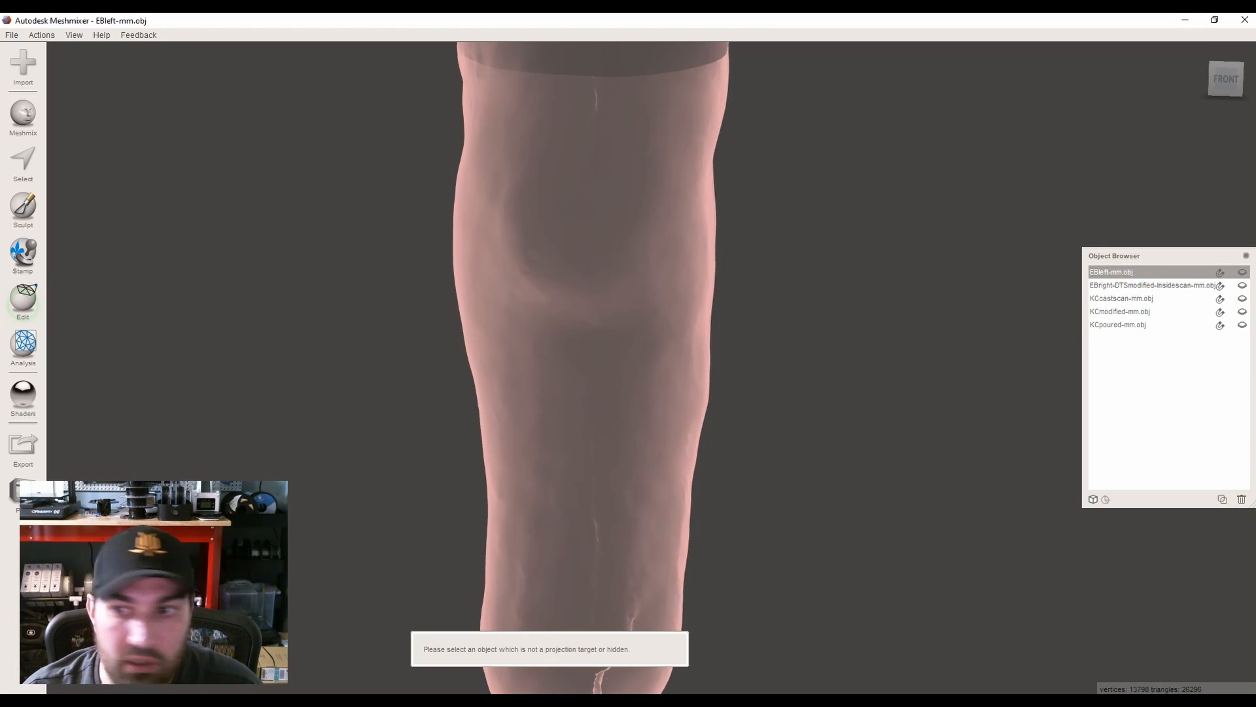
left_click(1242, 273)
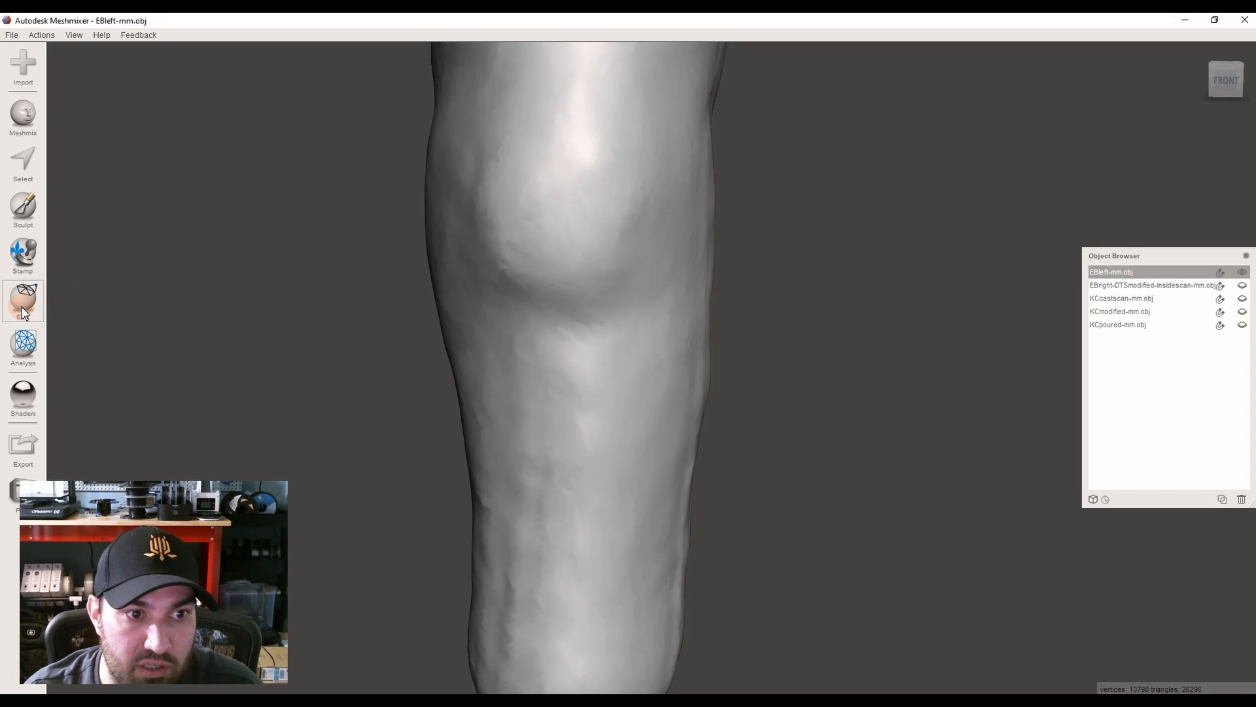
left_click(23, 300)
left_click(95, 77)
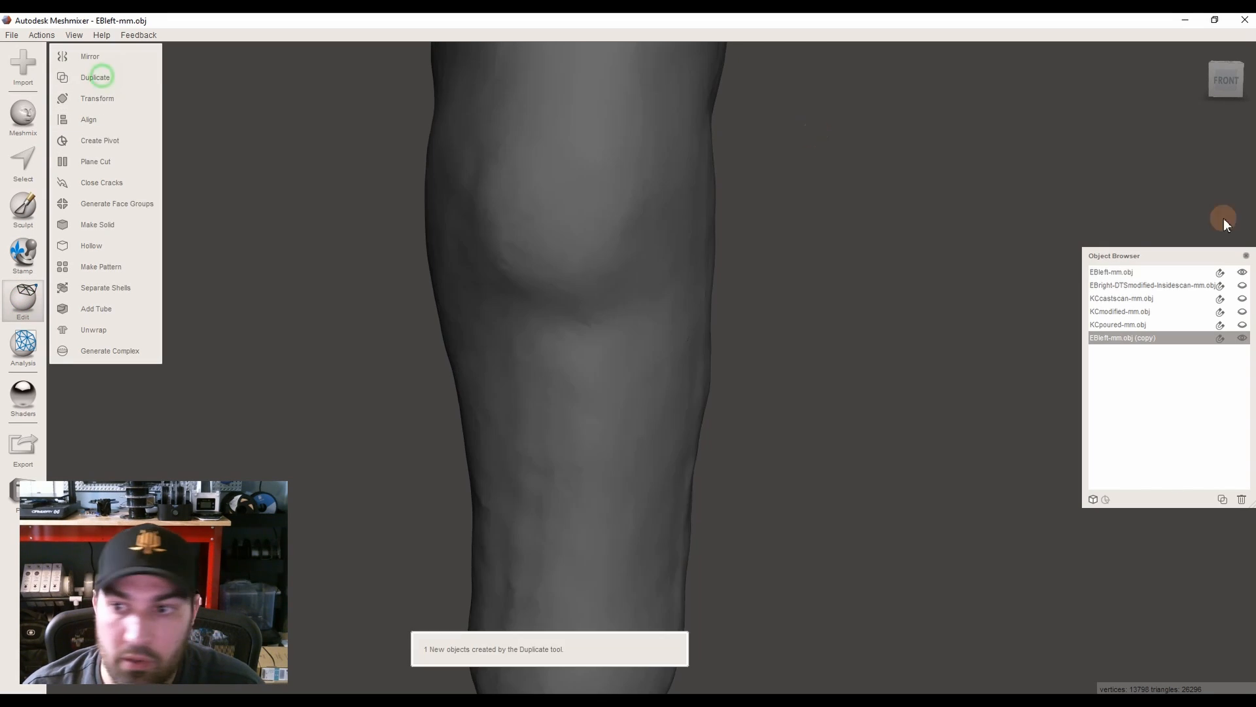
Display the scanned surface colours on the new limb copy, facing its lateral side
right_click_drag(830, 422, 653, 454)
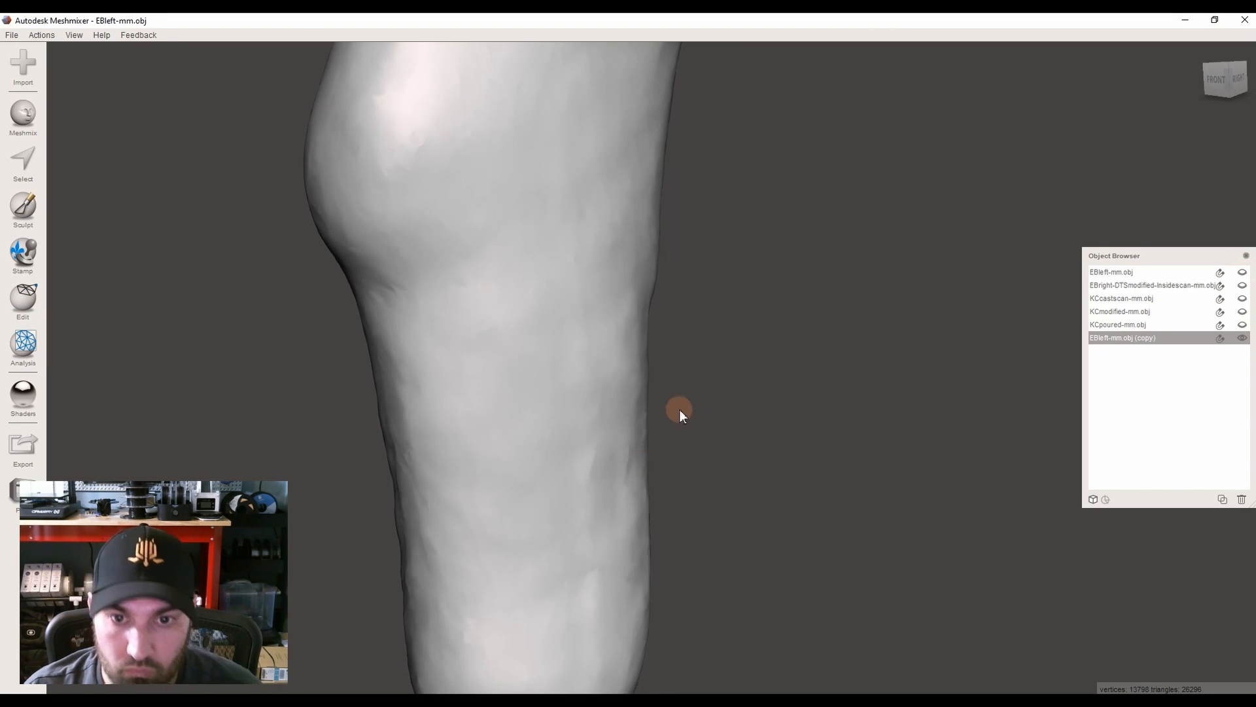
key("space")
left_click(734, 377)
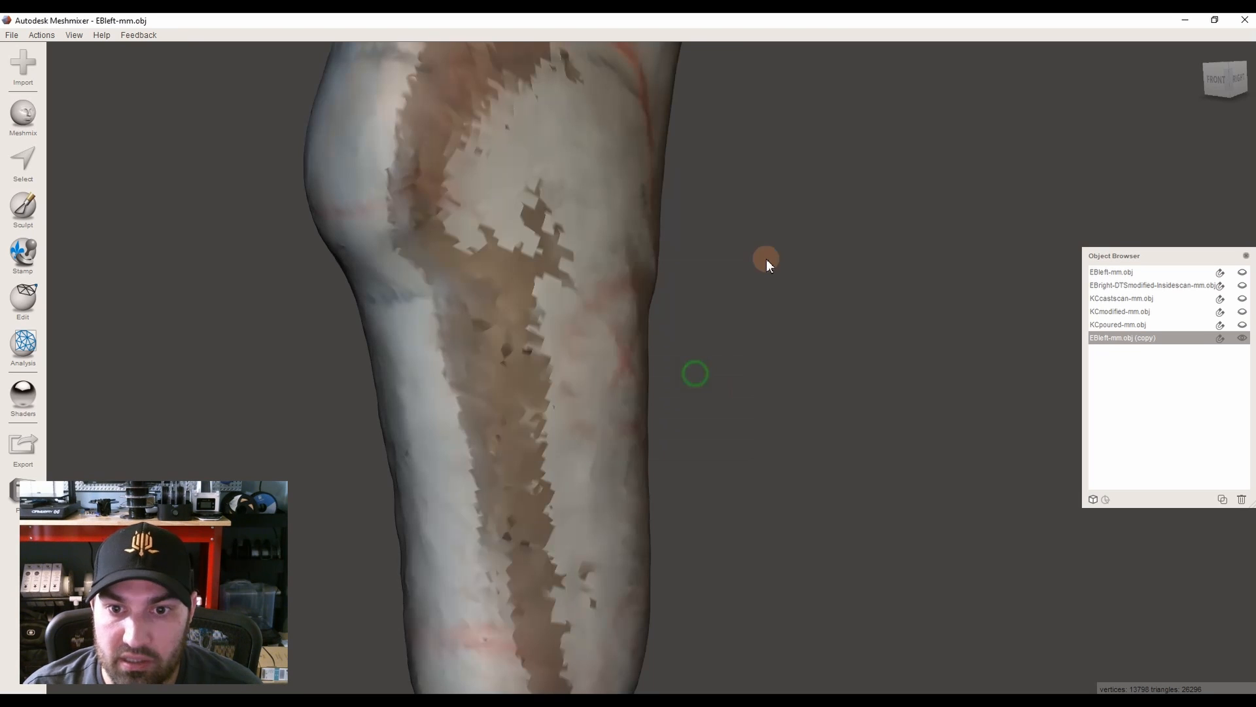
Select the area marked by the red oval below the knee using an Unwrap Brush of size 46
left_click(27, 164)
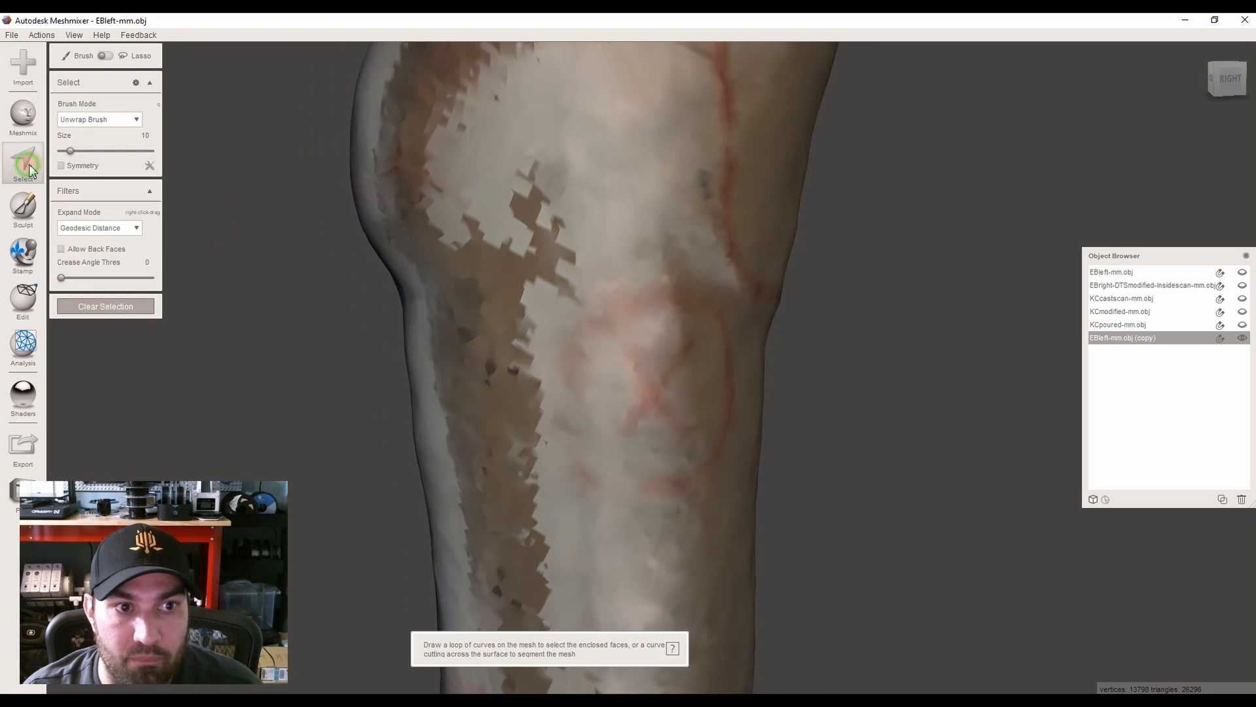
left_click(80, 151)
scroll(679, 412, "up", 3)
right_click_drag(678, 413, 615, 386)
left_click(102, 151)
mouse_move(695, 422)
right_mouse_down()
mouse_move(649, 407)
mouse_move(637, 386)
right_mouse_up()
mouse_move(603, 344)
left_mouse_down()
mouse_move(541, 383)
mouse_move(651, 484)
mouse_move(669, 360)
mouse_move(636, 332)
left_mouse_up()
mouse_move(701, 630)
right_mouse_down()
mouse_move(716, 635)
mouse_move(724, 612)
mouse_move(711, 609)
right_mouse_up()
Smooth the boundary of the selected oval patch with increased smoothness and accept it
left_click(92, 119)
left_click(227, 294)
right_click_drag(227, 294, 85, 272)
left_click_drag(105, 92, 151, 91)
left_click(87, 279)
right_click_drag(392, 448, 472, 455)
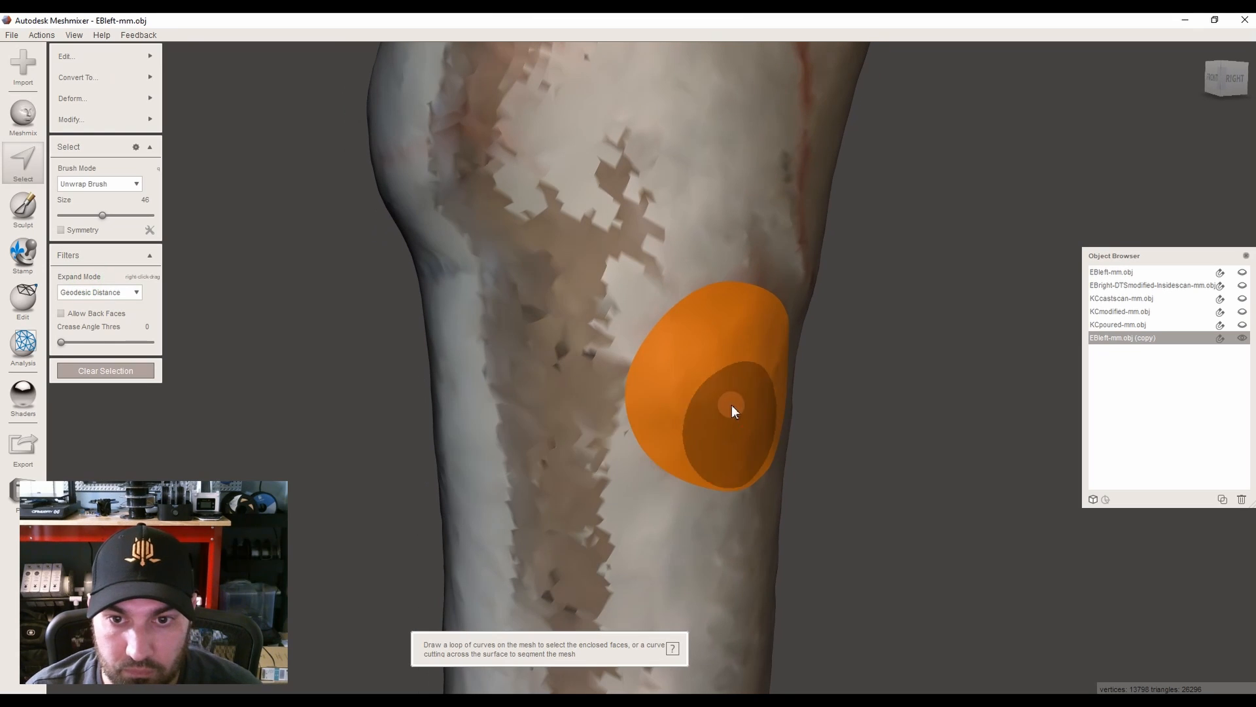
Switch the limb back to plain shading and create a face group from the selected patch
key("space")
left_click(725, 373)
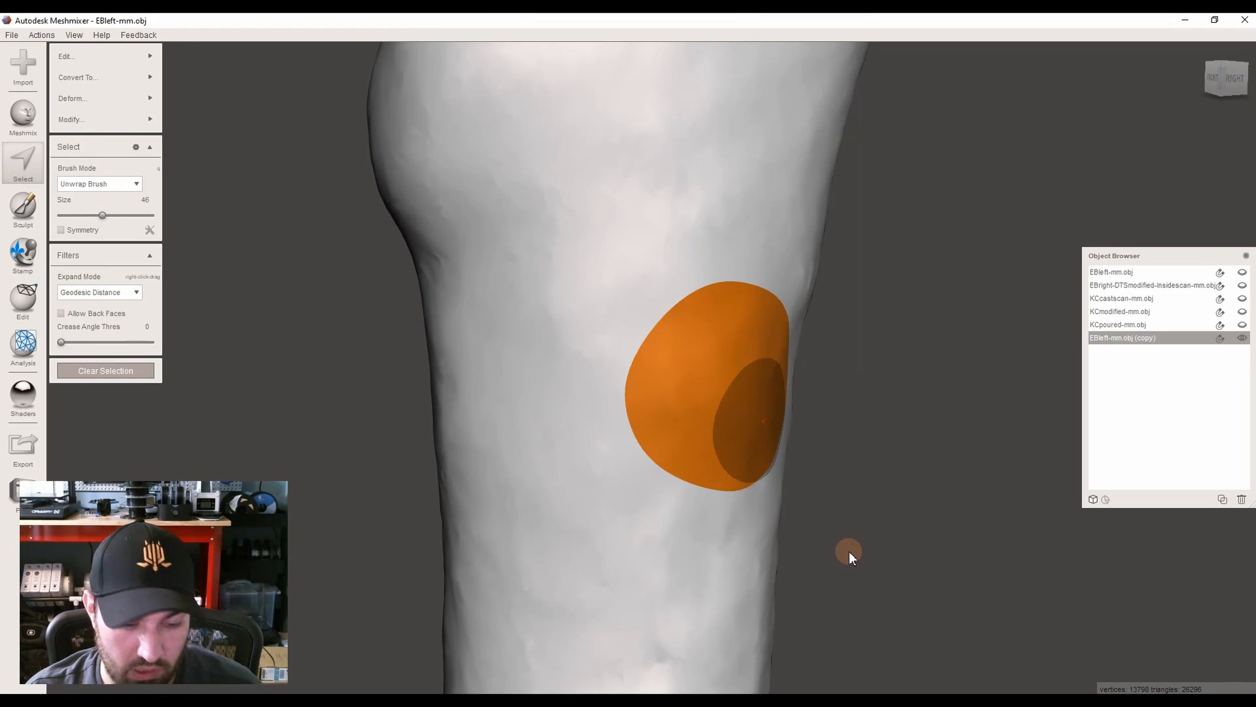
key("ctrl+g")
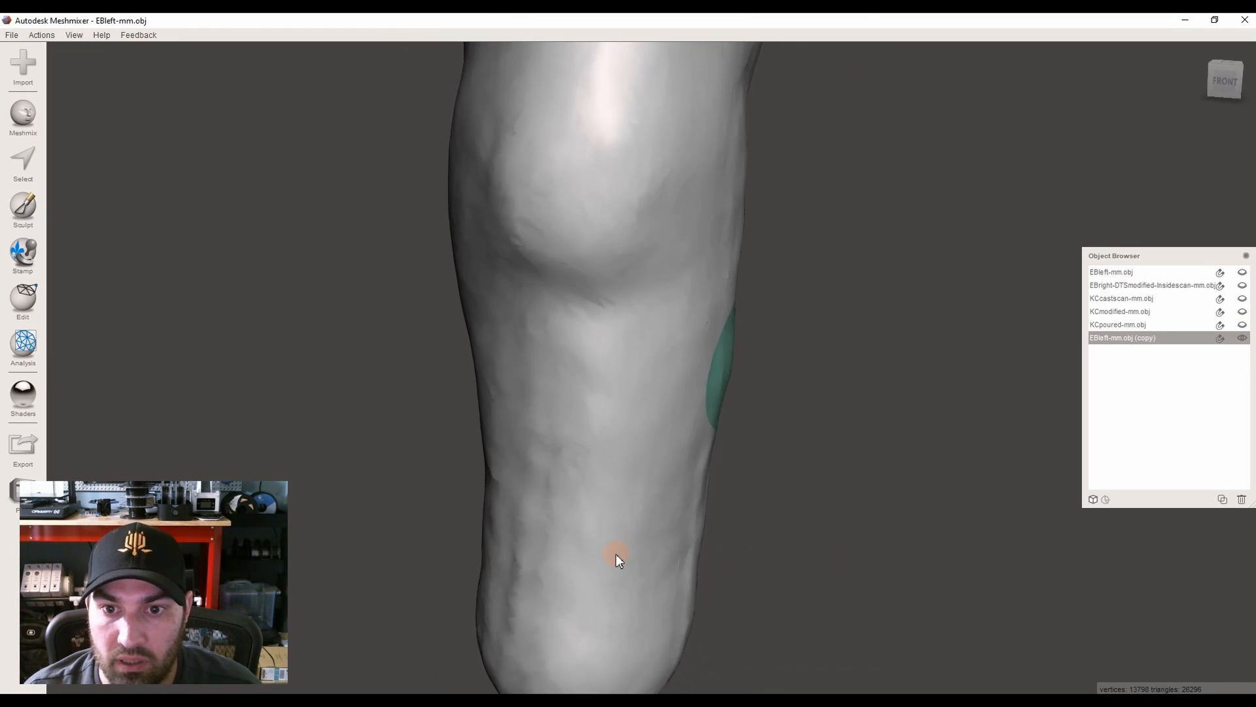
Select the patch's face group, extrude it 4.6857 mm in the Constant direction, accept it and clear the selection
left_click(34, 167)
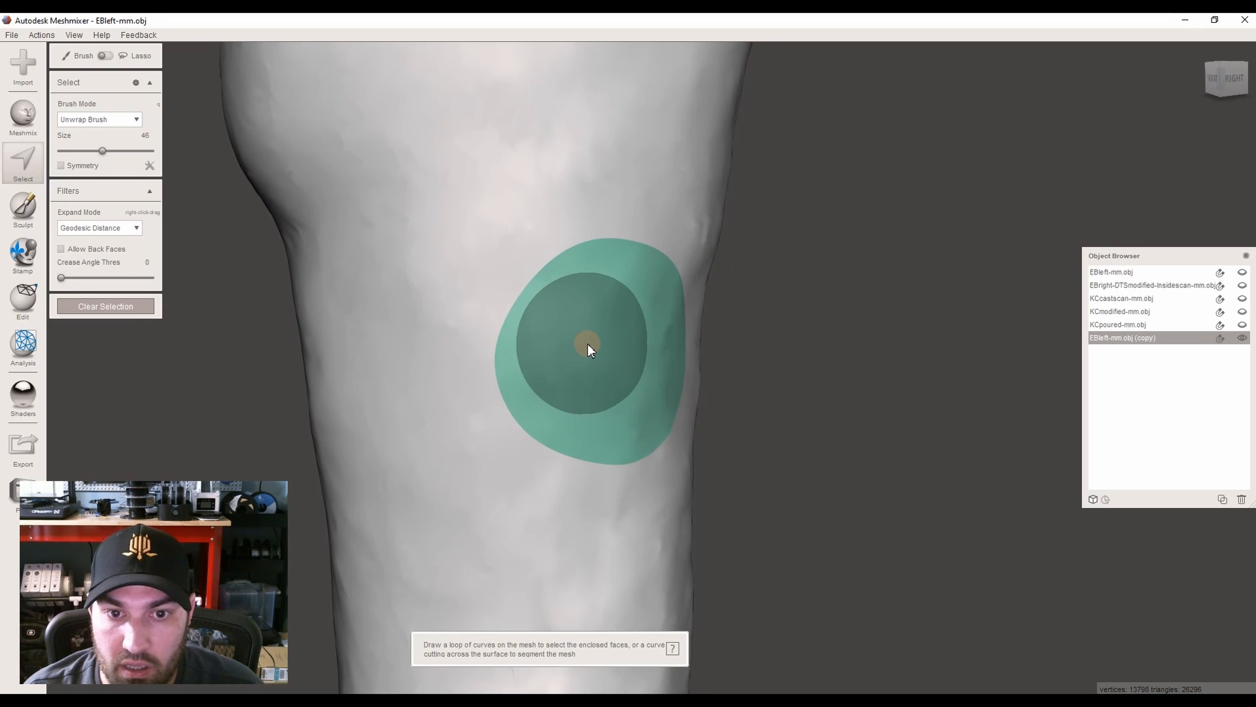
left_click(595, 345)
mouse_move(97, 66)
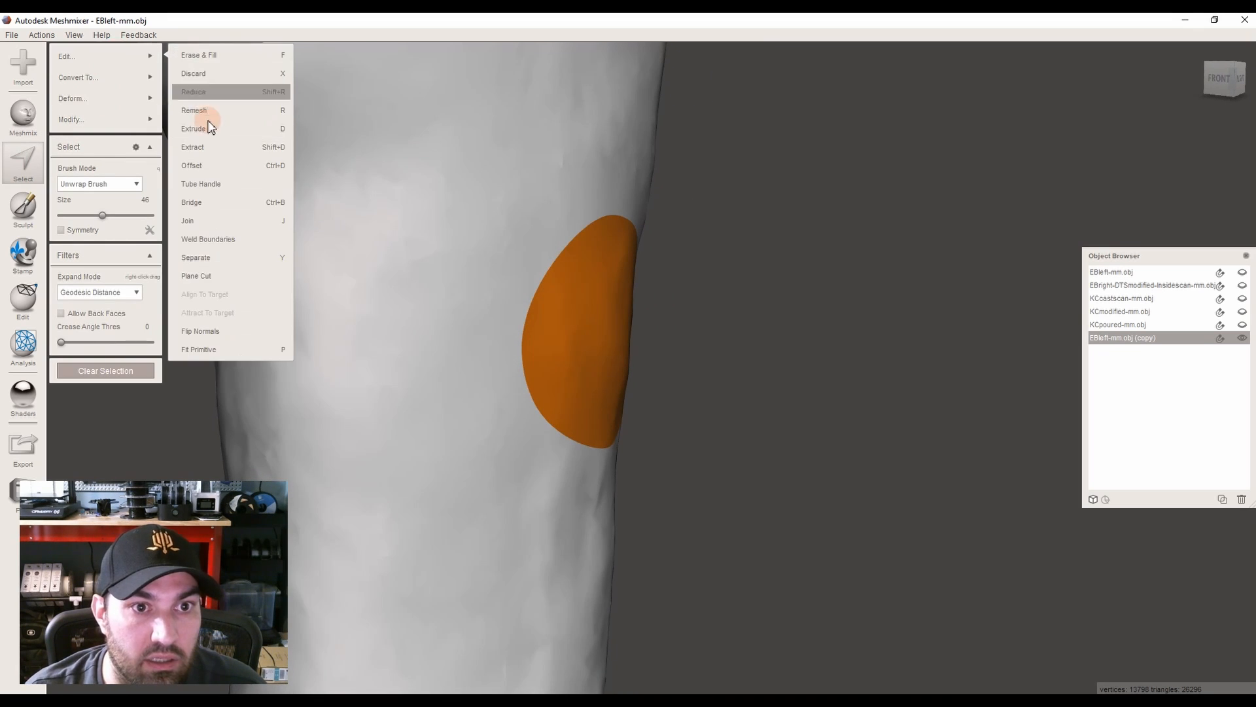
left_click(204, 128)
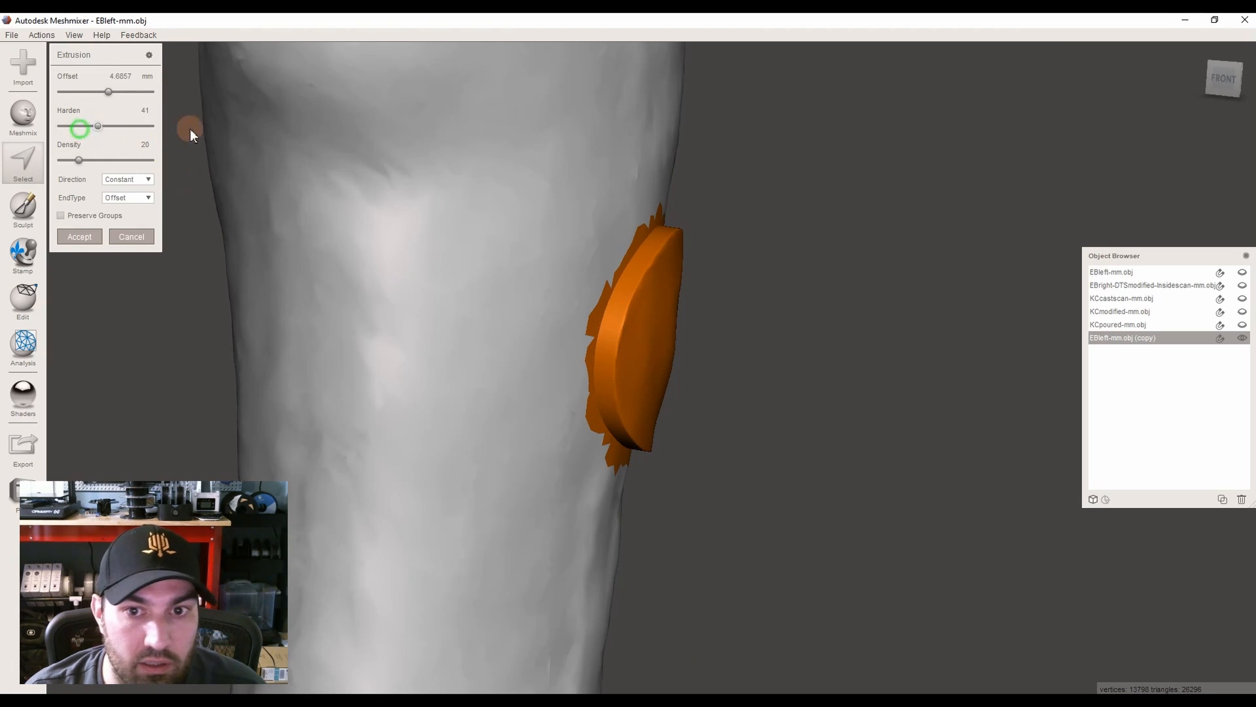
left_click(82, 237)
key("Escape")
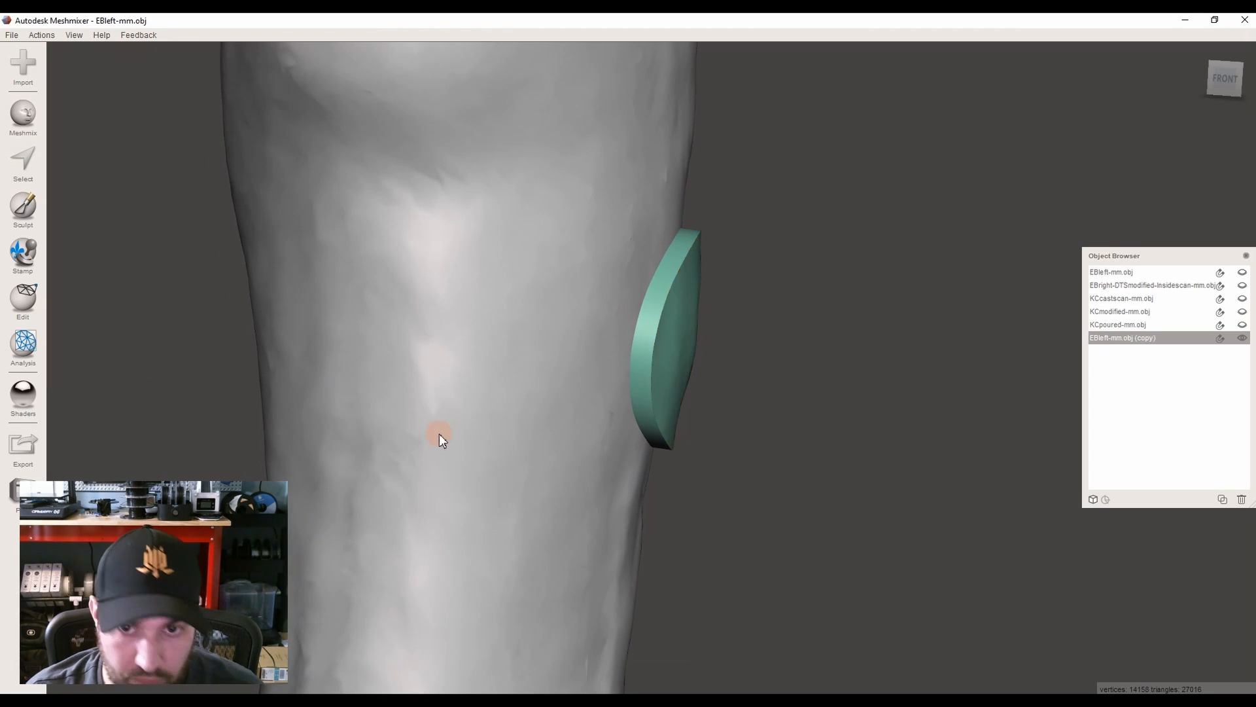
Generate face groups on the new limb copy and accept the default settings
left_click(25, 304)
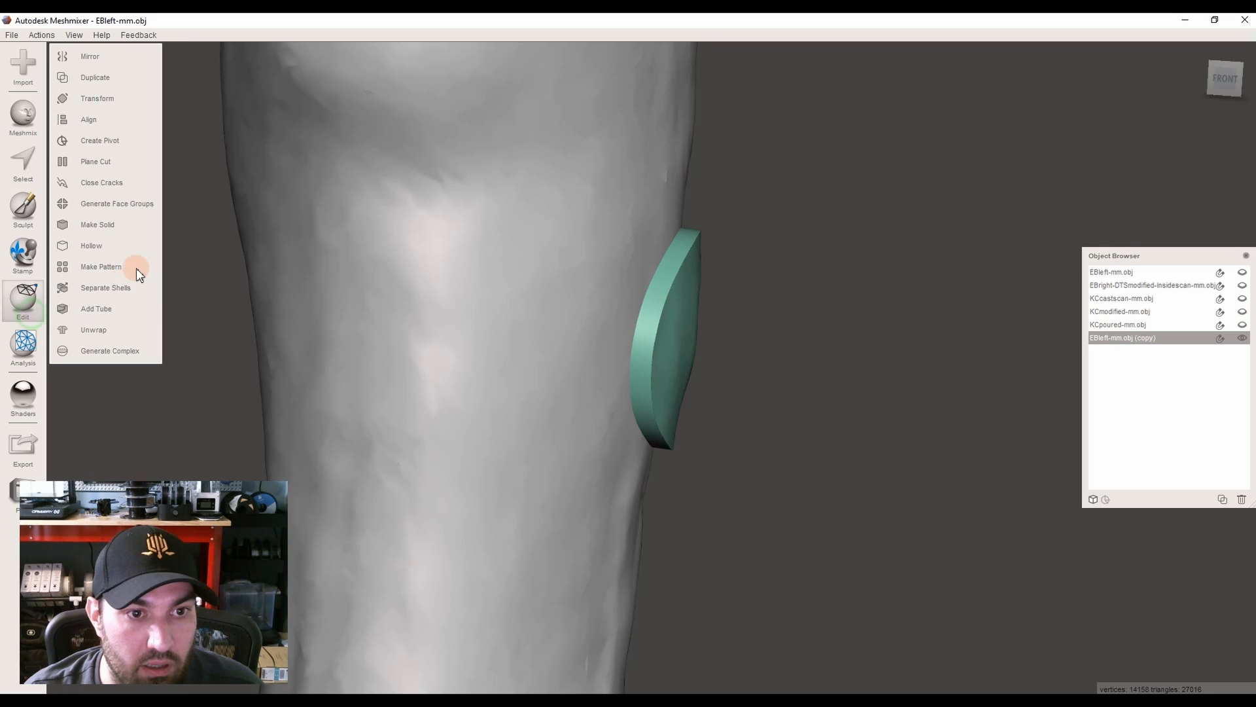
left_click(133, 204)
left_click(92, 179)
Select the extruded patch's side wall with a size 19 brush, grow the selection by four rings and delete those faces
left_click(31, 164)
left_click_drag(92, 150, 79, 150)
middle_click_drag(645, 340, 718, 346)
scroll(719, 347, "up", 3)
mouse_move(718, 324)
right_mouse_down()
mouse_move(772, 318)
mouse_move(711, 327)
right_mouse_up()
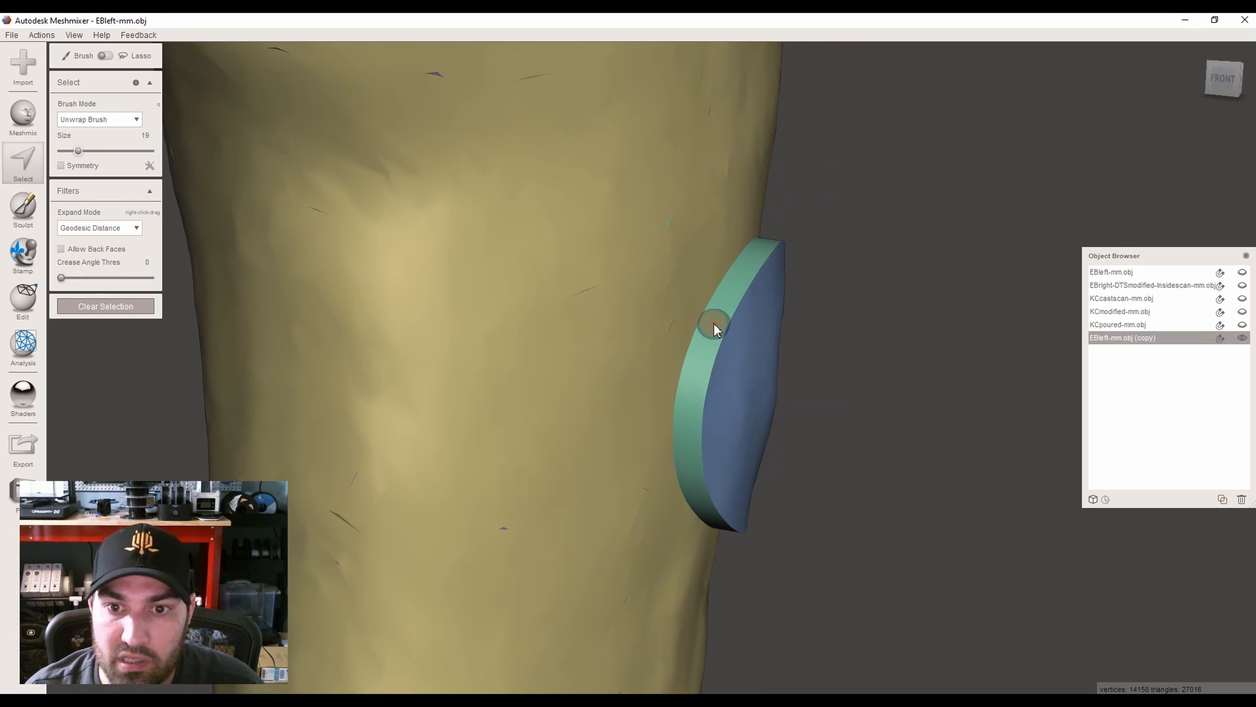
double_click(713, 327)
right_click_drag(711, 323, 543, 395)
key("shift+period")
key("shift+period")
key("shift+period")
key("shift+period")
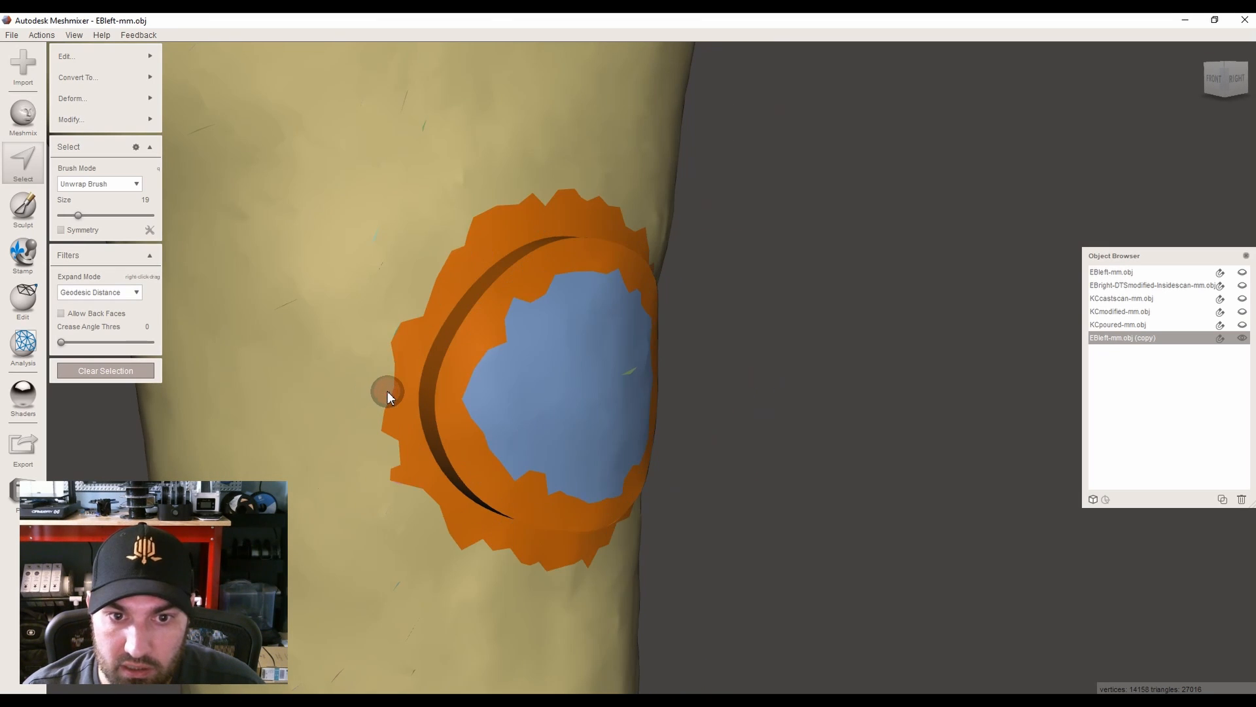
key("Delete")
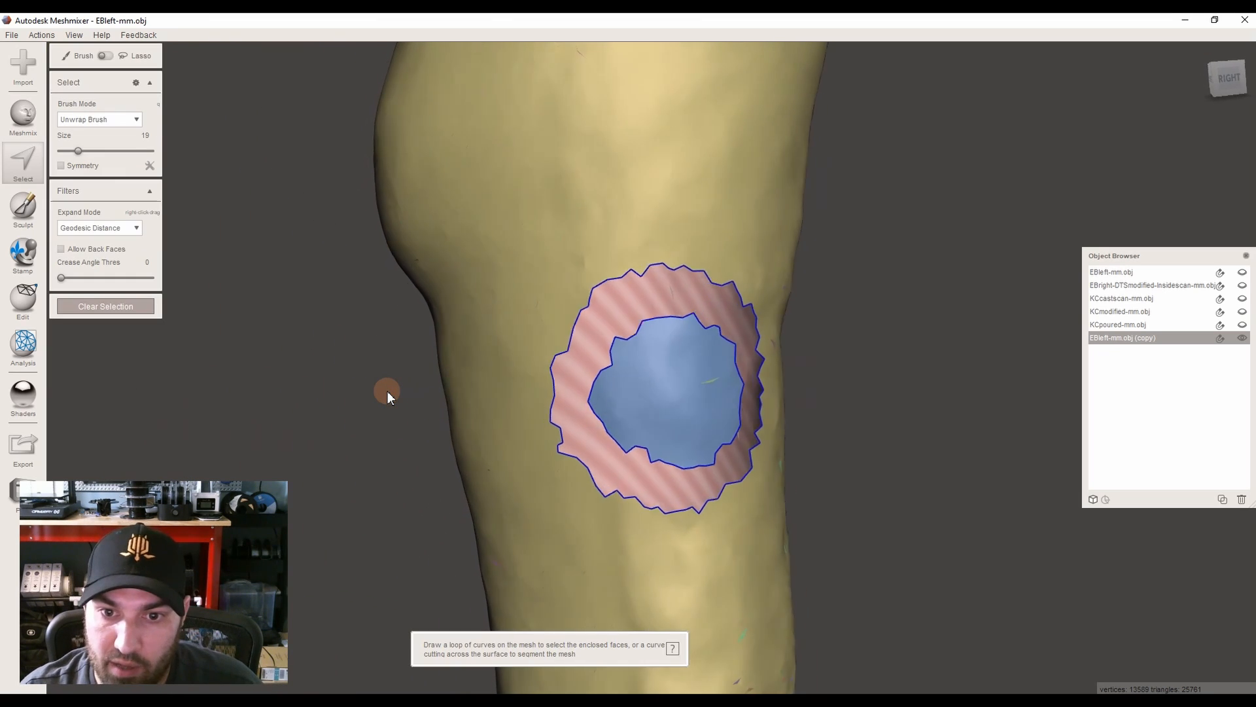
scroll(387, 391, "up", 2)
scroll(74, 35, "up", 2)
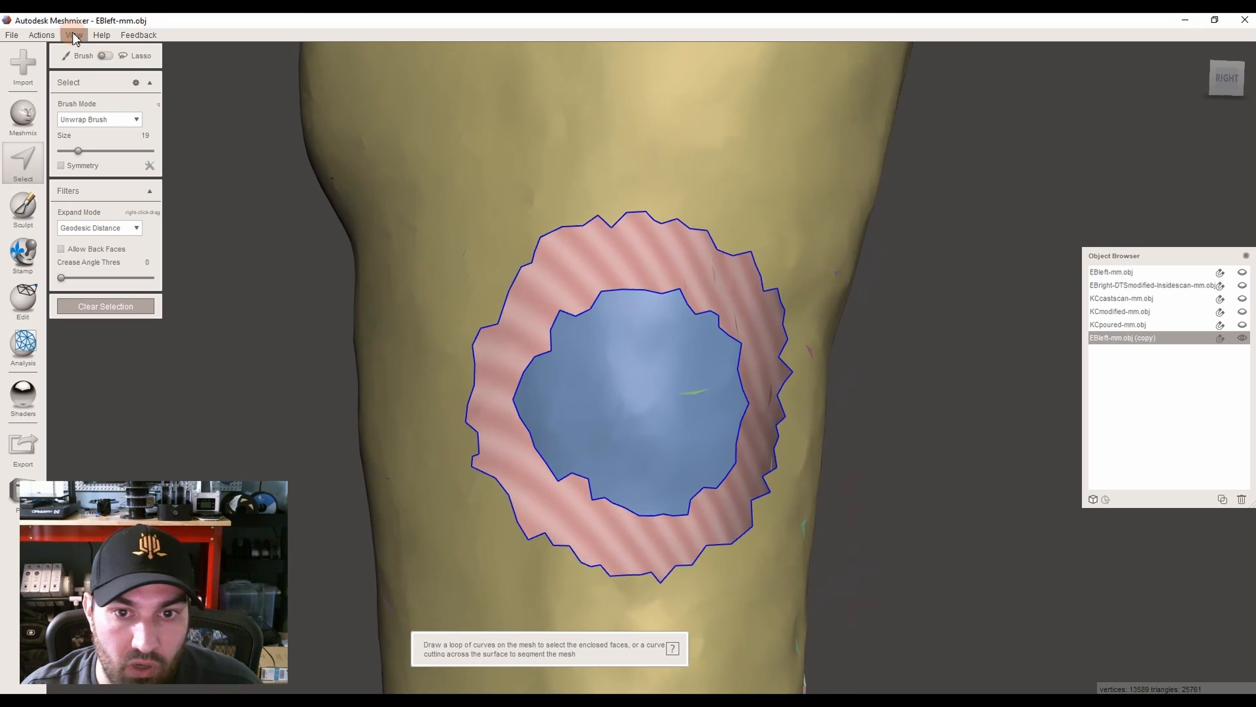
Show the wireframe, select the triangle rings bordering the raised patch and the surrounding opening, and hide the wireframe again
scroll(375, 235, "up", 4)
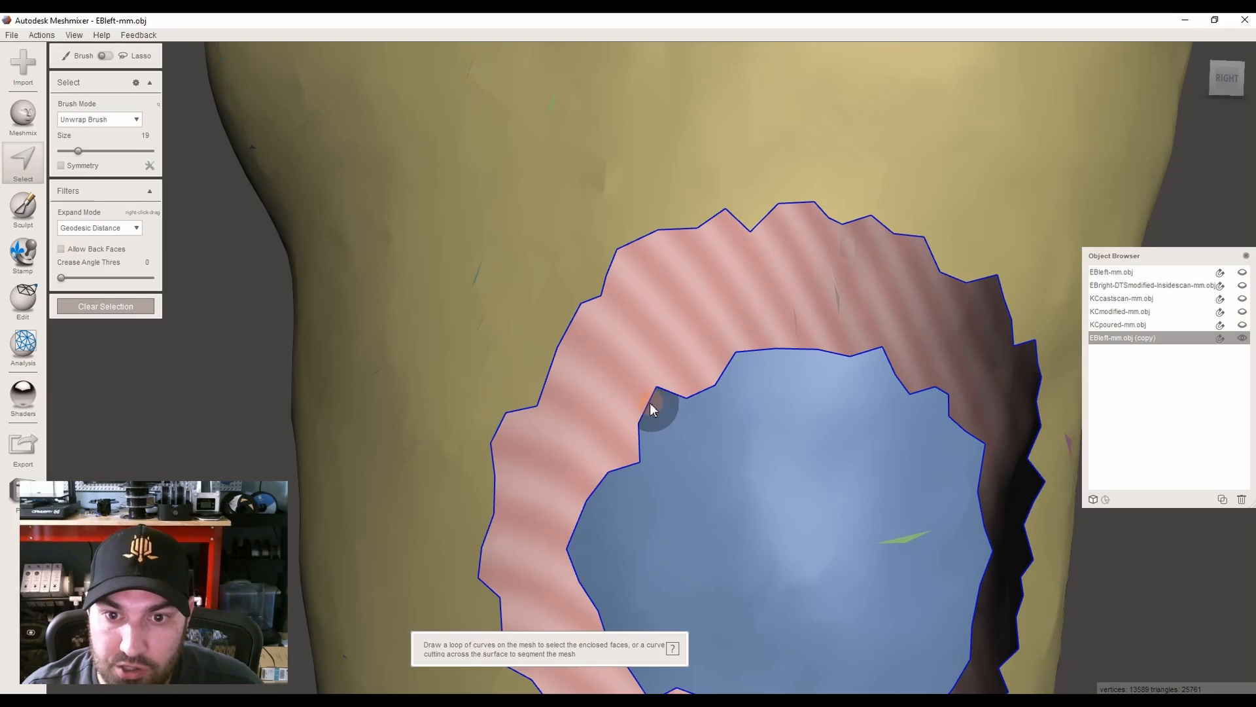
left_click(73, 35)
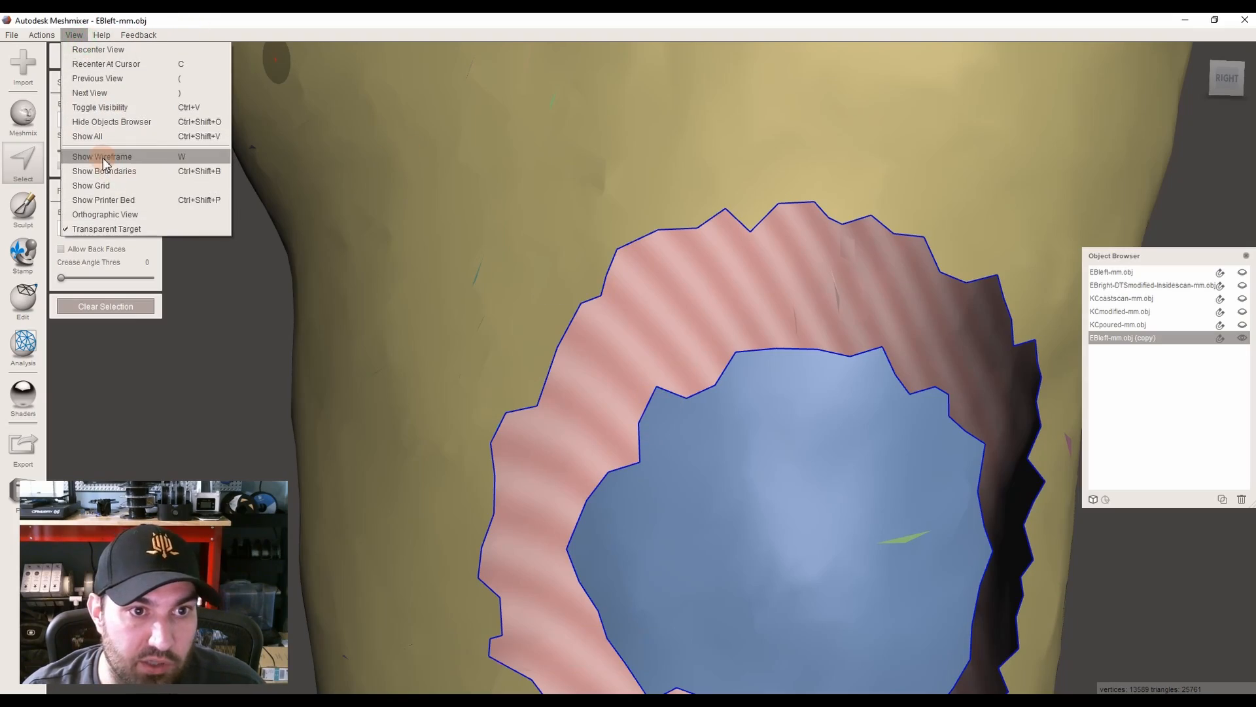
left_click(124, 166)
scroll(644, 468, "up", 2)
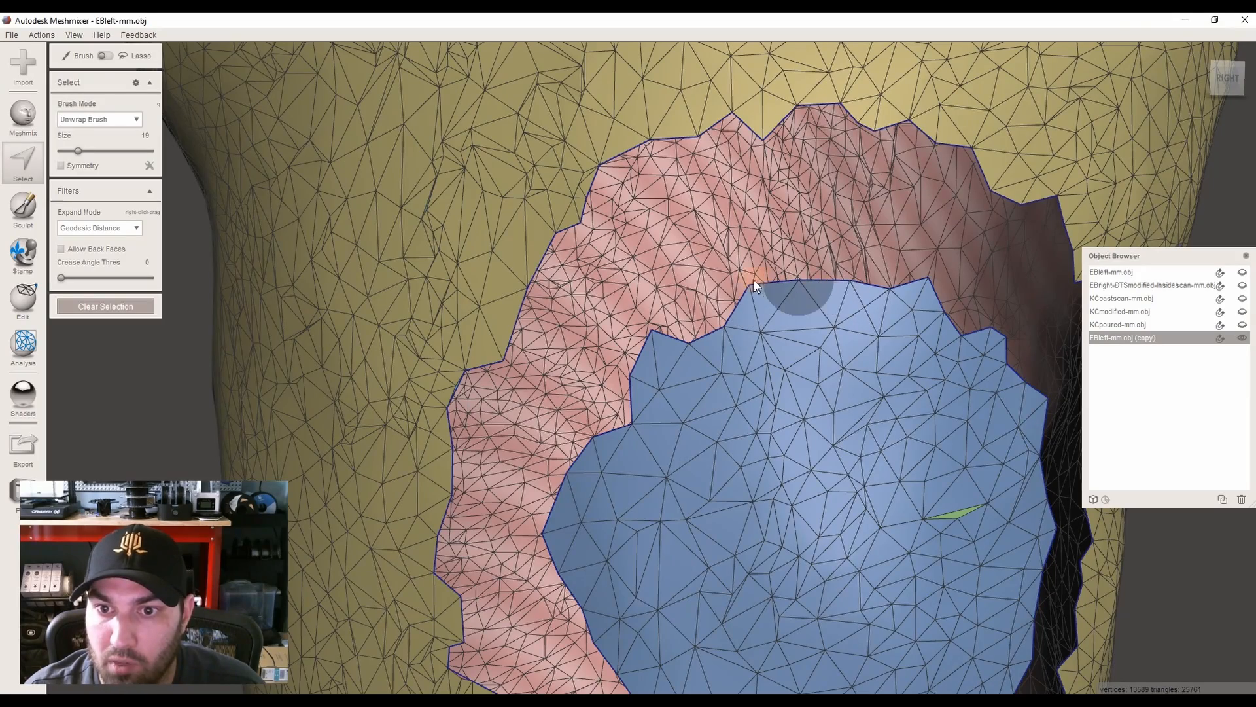
double_click(831, 289)
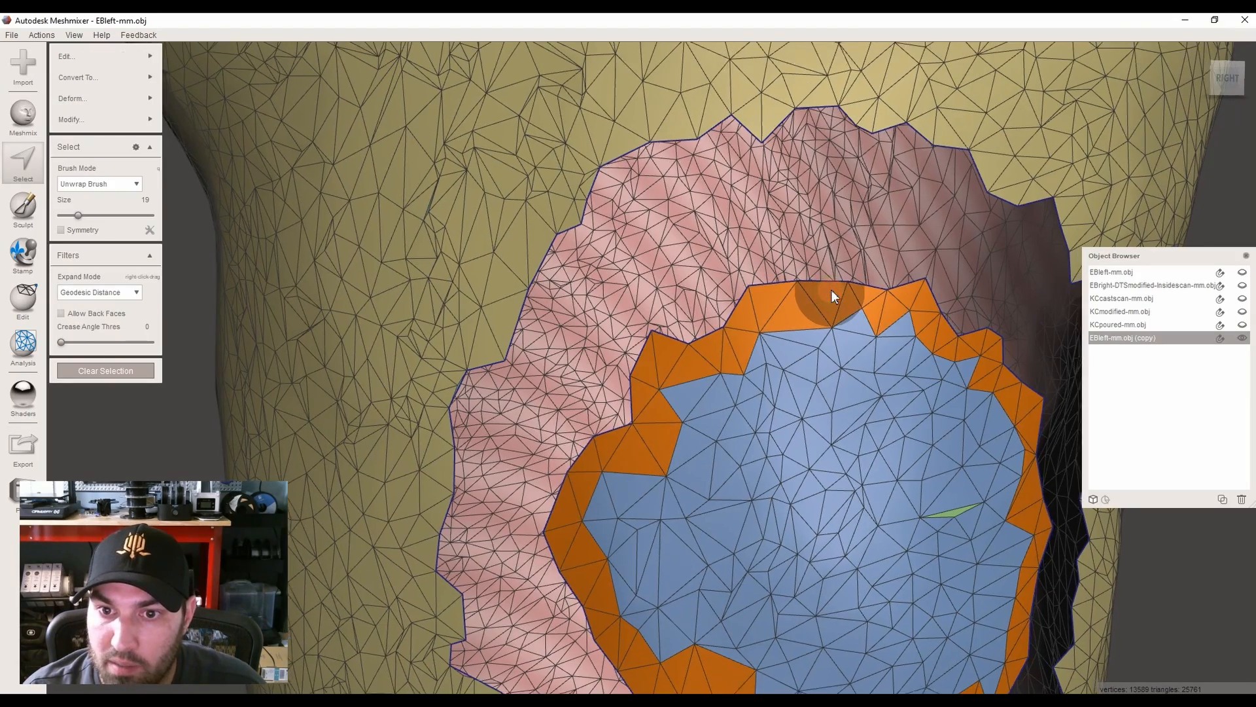
scroll(805, 274, "down", 2)
right_click_drag(638, 437, 590, 245)
double_click(599, 260)
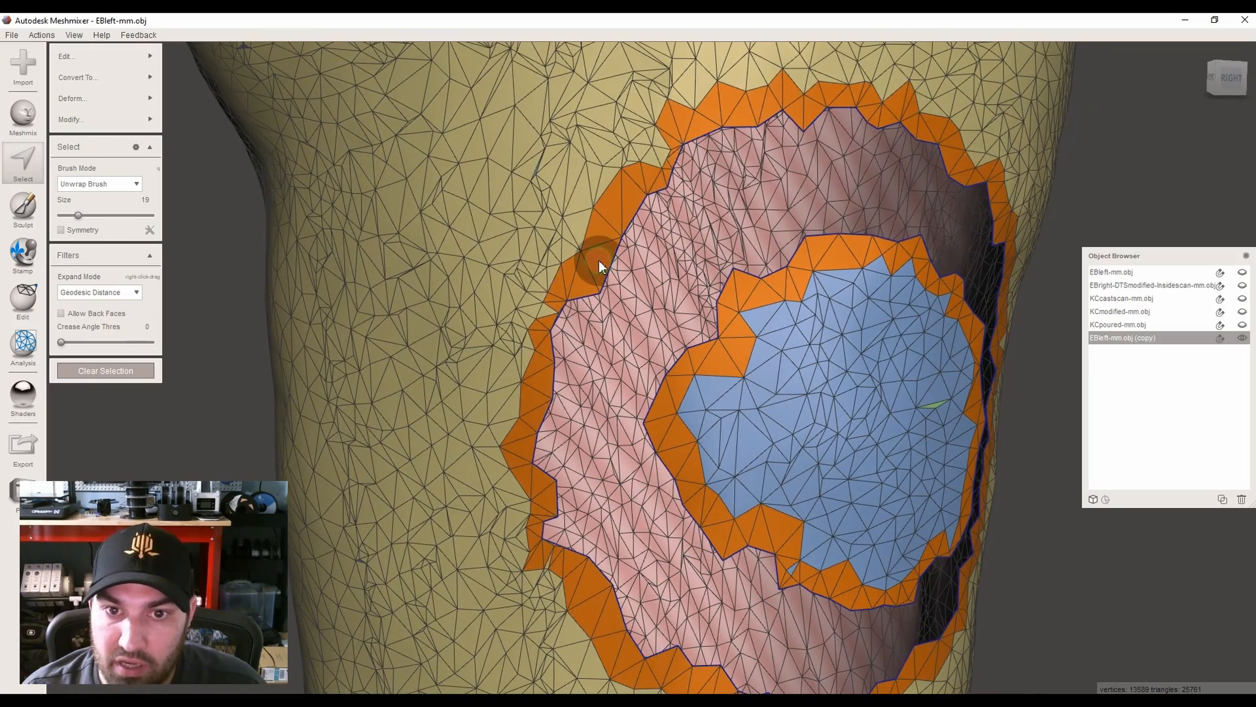
scroll(599, 261, "down", 5)
right_click_drag(653, 484, 641, 510)
left_click(74, 35)
left_click(125, 160)
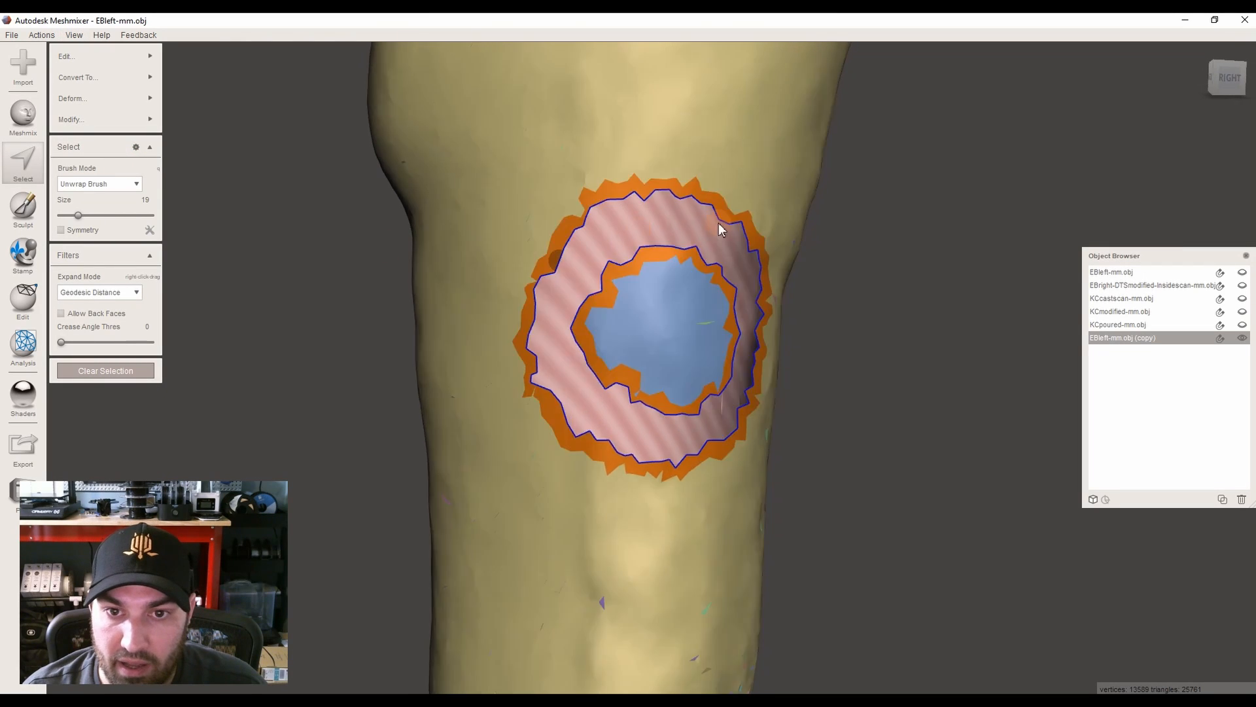
Join the two selected boundary rings across the gap and optimize the resulting selection's boundary
mouse_move(107, 58)
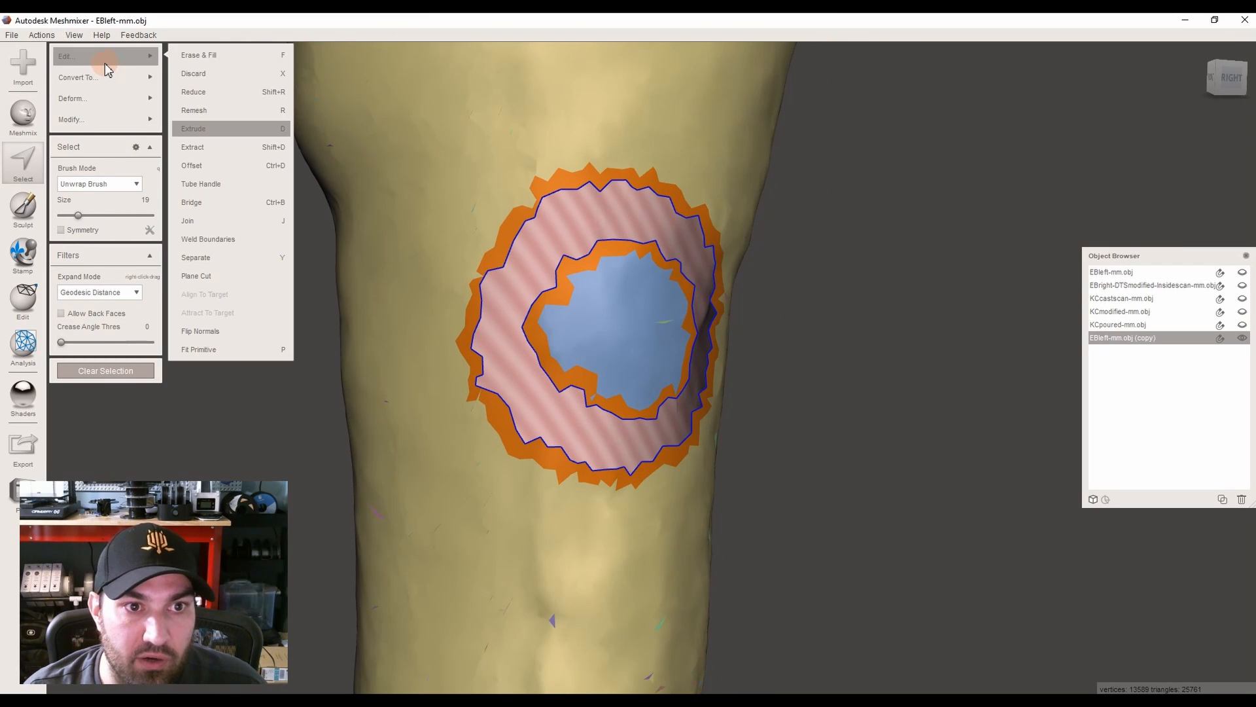
left_click(207, 222)
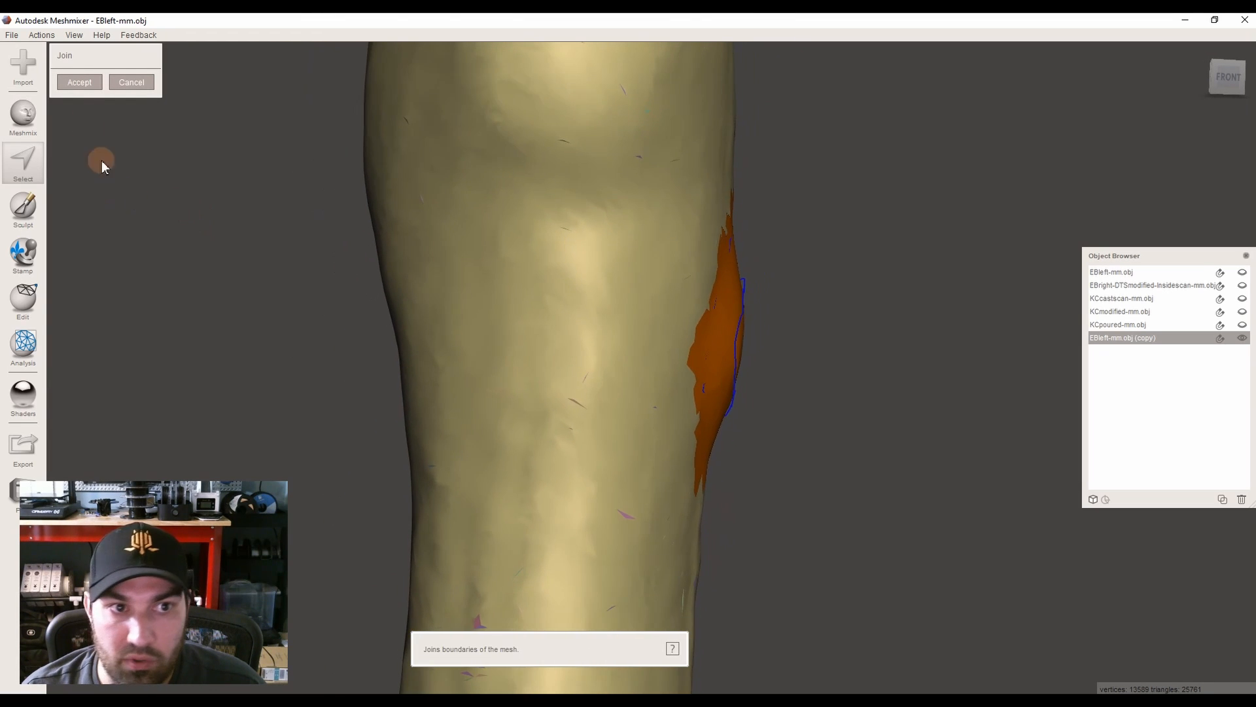
left_click(79, 81)
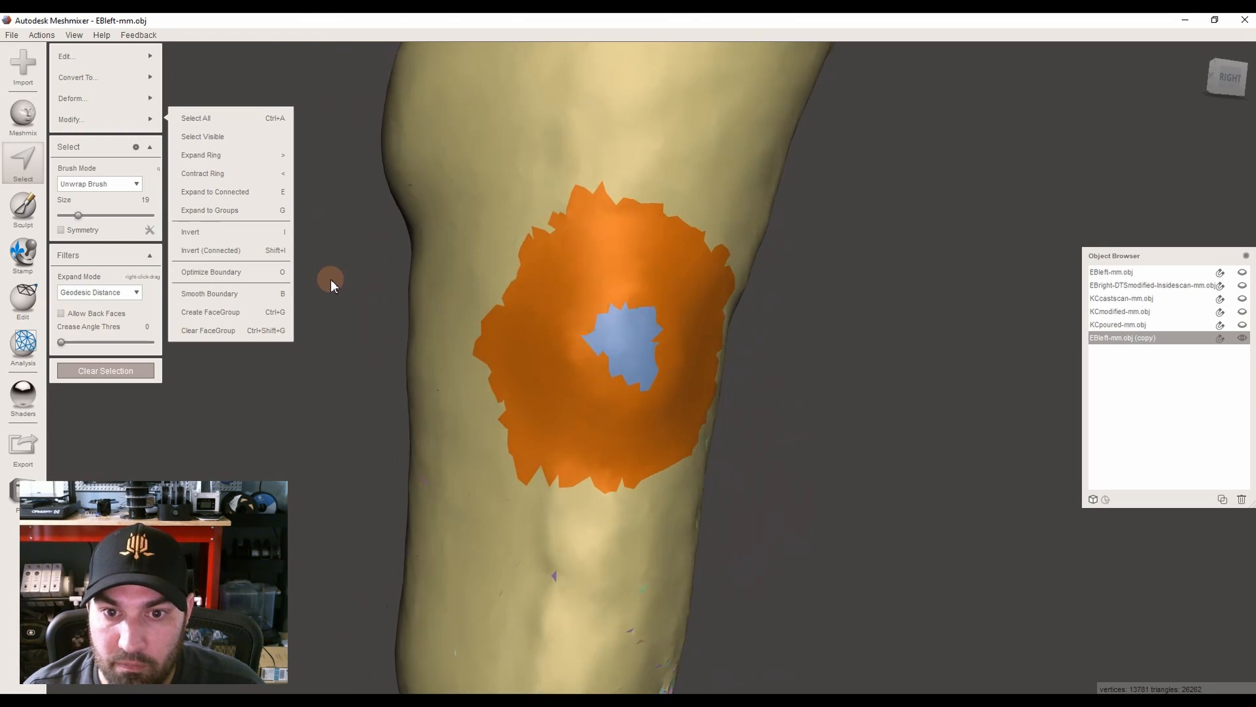
left_click(265, 273)
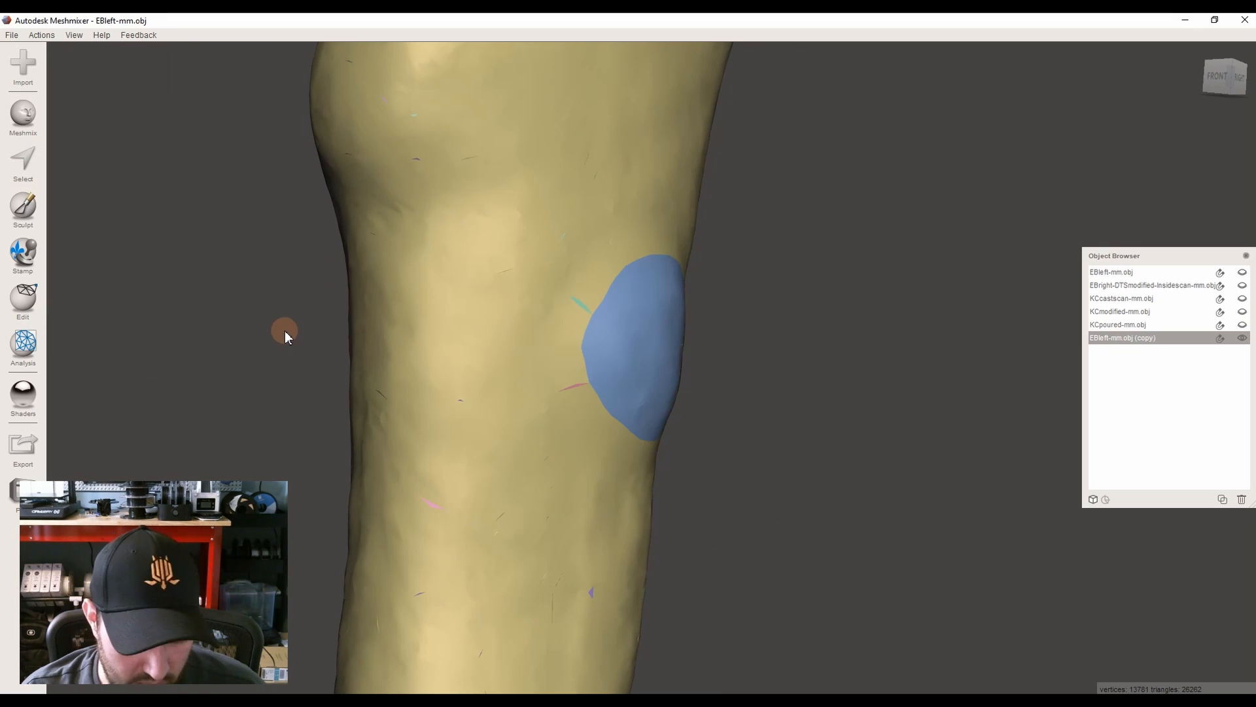
Undo the boundary optimization and the join, back to the open gap around the patch
key("ctrl+z")
key("ctrl+z")
key("ctrl+z")
key("ctrl+z")
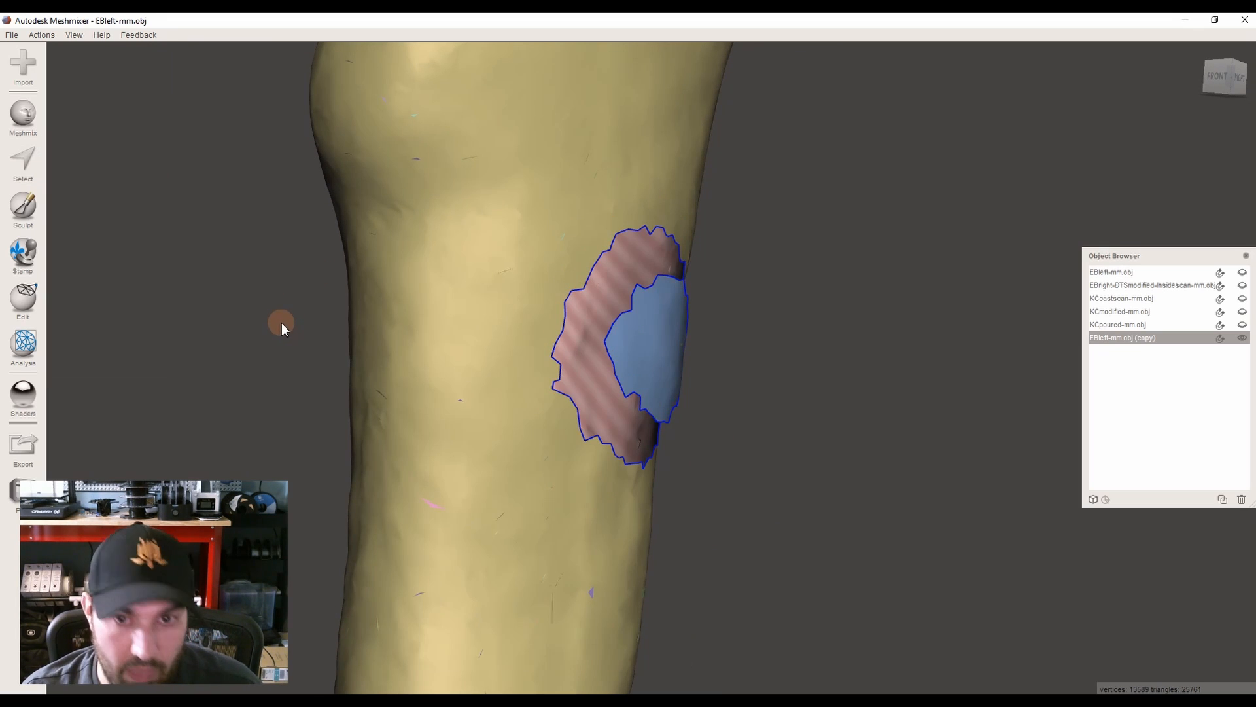
Select facing strips on the patch edge and the limb opening, bridge them across the gap, and clear the selection
left_click(23, 162)
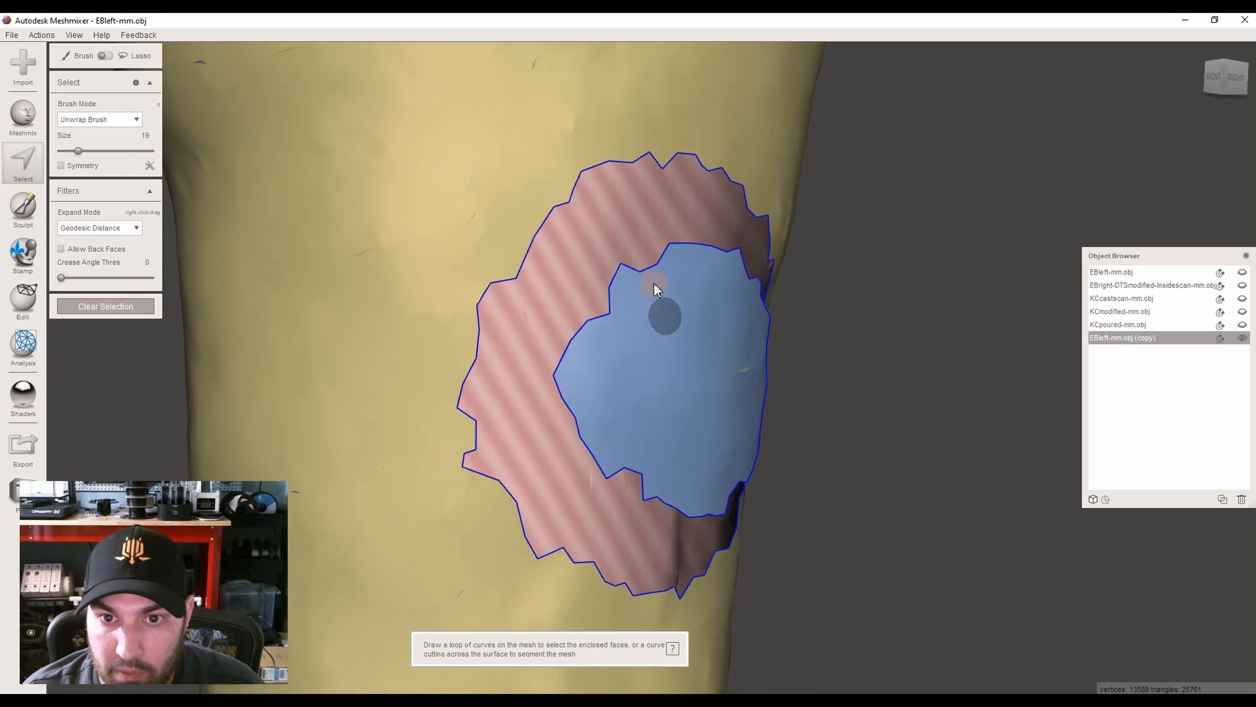
left_click(574, 273)
left_click_drag(556, 304, 508, 349)
left_click(481, 207)
left_click_drag(481, 207, 415, 302)
left_click(105, 58)
left_click(198, 204)
right_click_drag(196, 202, 105, 121)
left_click(85, 116)
left_click(75, 117)
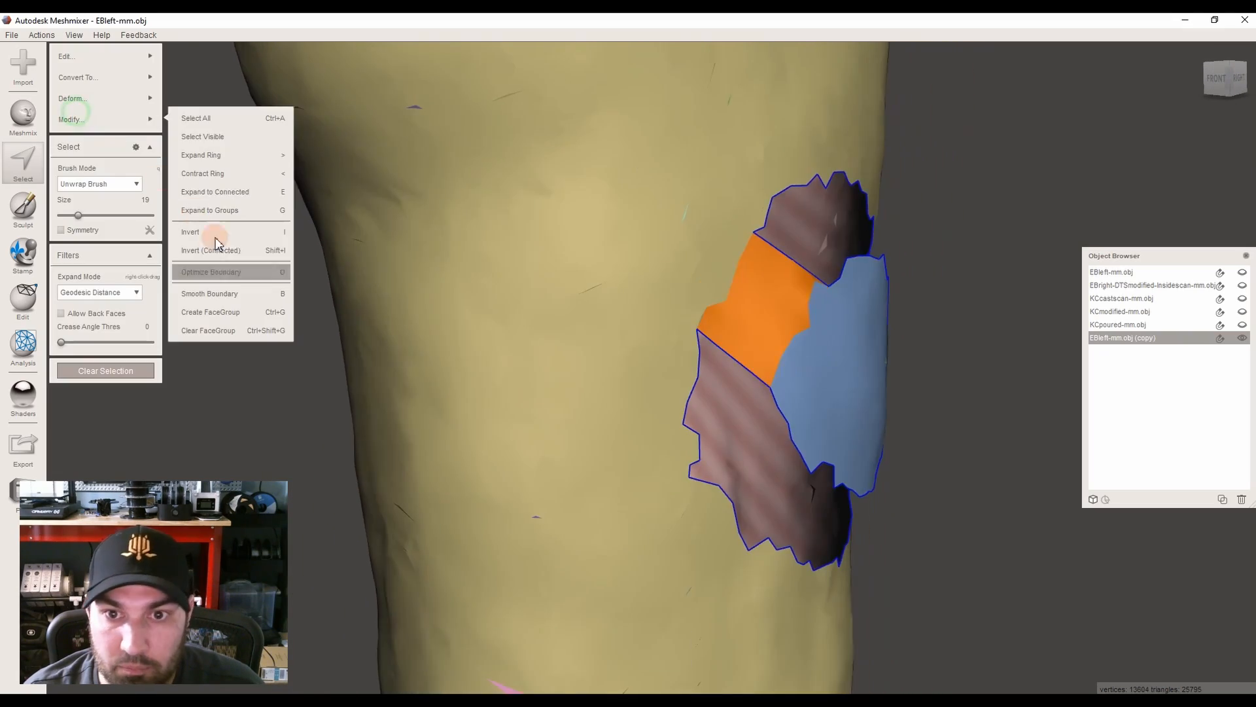
key("Escape")
right_click_drag(669, 392, 586, 476)
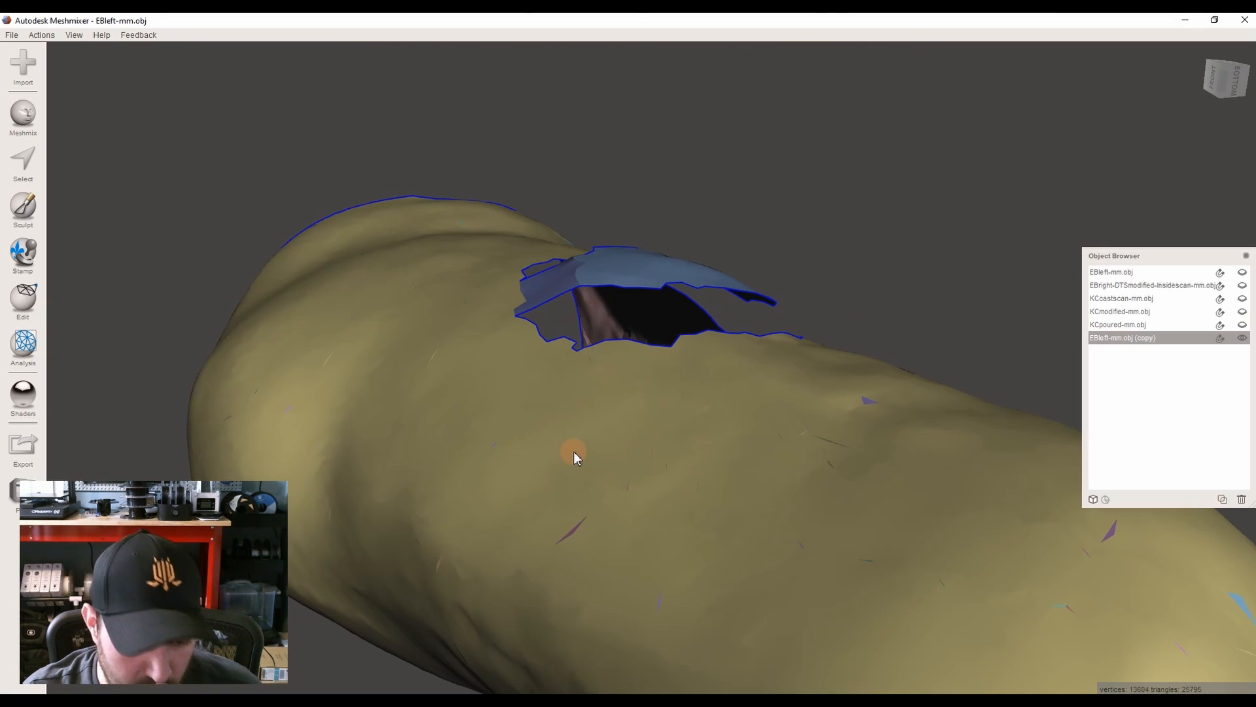
Undo the bridge between the limb opening and the patch edge
key("ctrl+z")
key("ctrl+z")
key("ctrl+z")
key("ctrl+z")
key("ctrl+z")
key("ctrl+z")
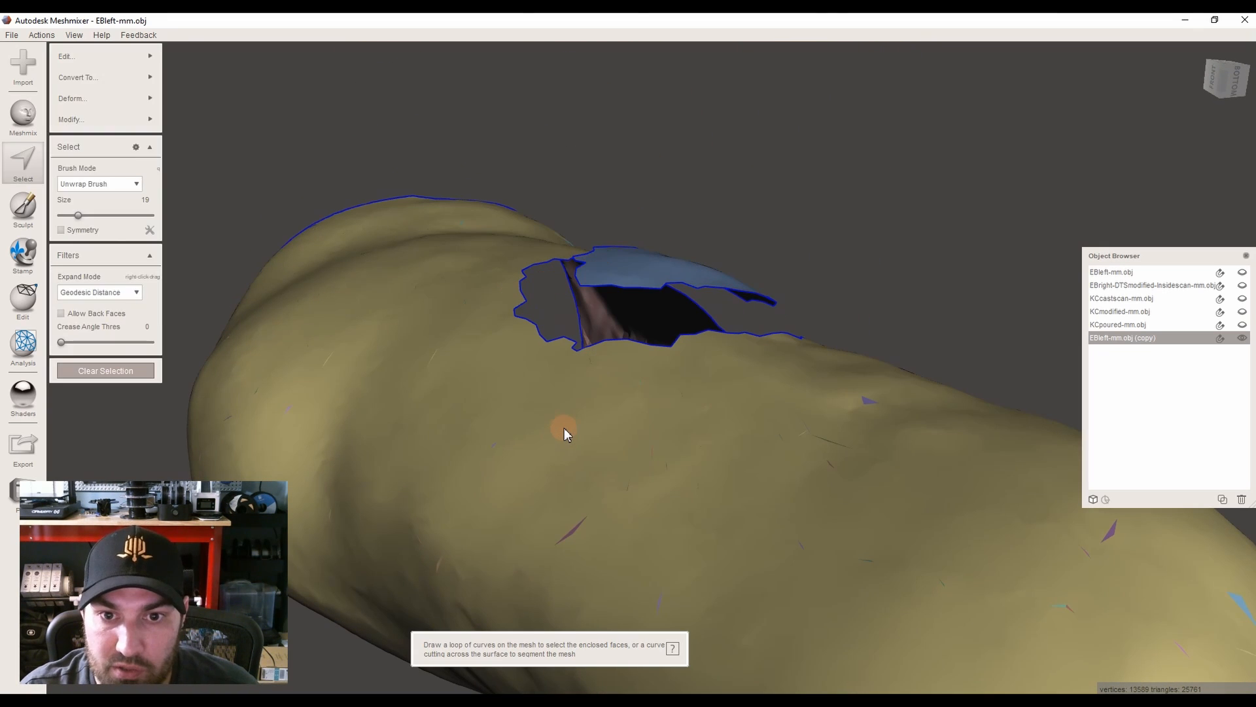
Undo the side wall deletion, the generated face groups and the extrusion, back to the flat green patch
key("ctrl+z")
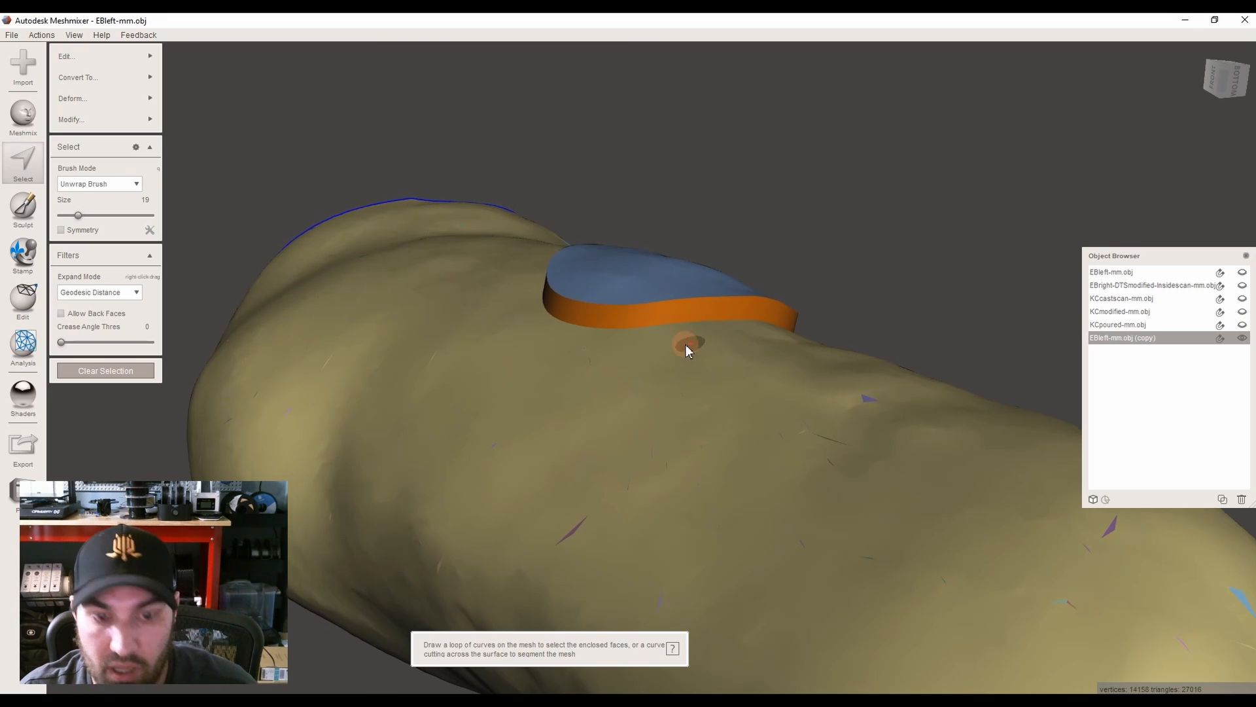
right_click_drag(685, 344, 640, 409)
key("ctrl+z")
key("ctrl+z")
key("ctrl+z")
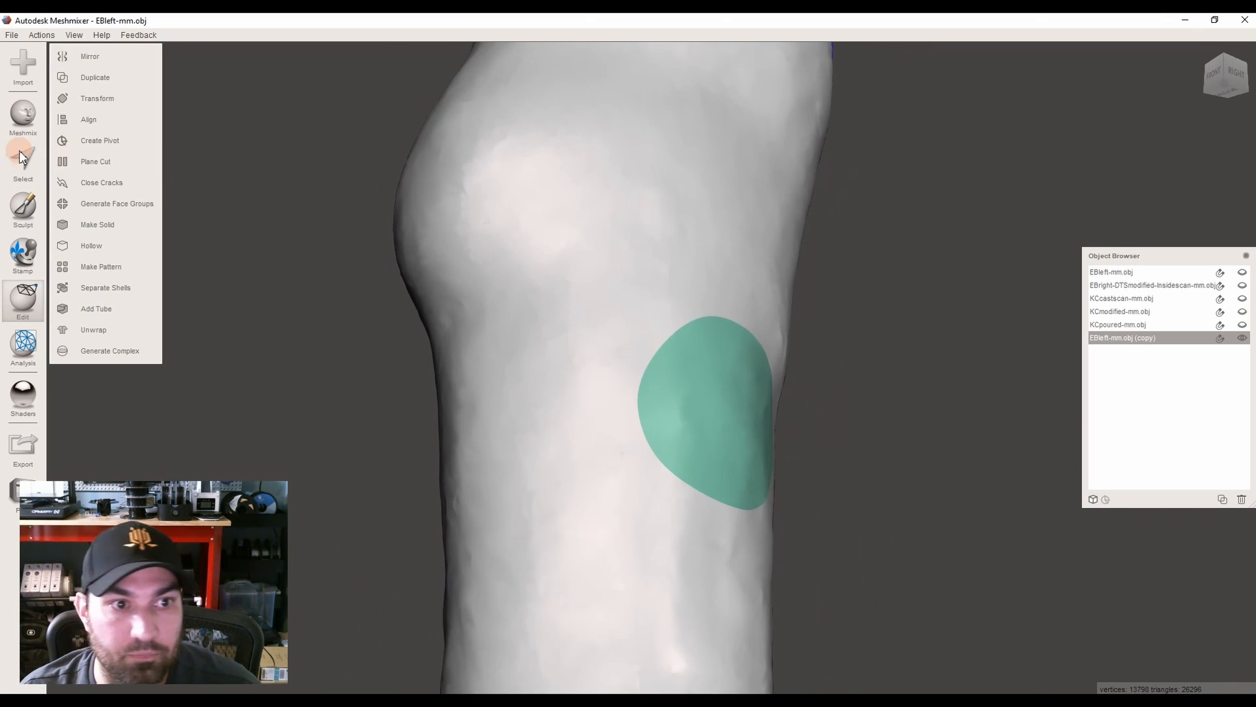
Select the green patch's face group and move it outward from the limb with Transform
left_click(24, 162)
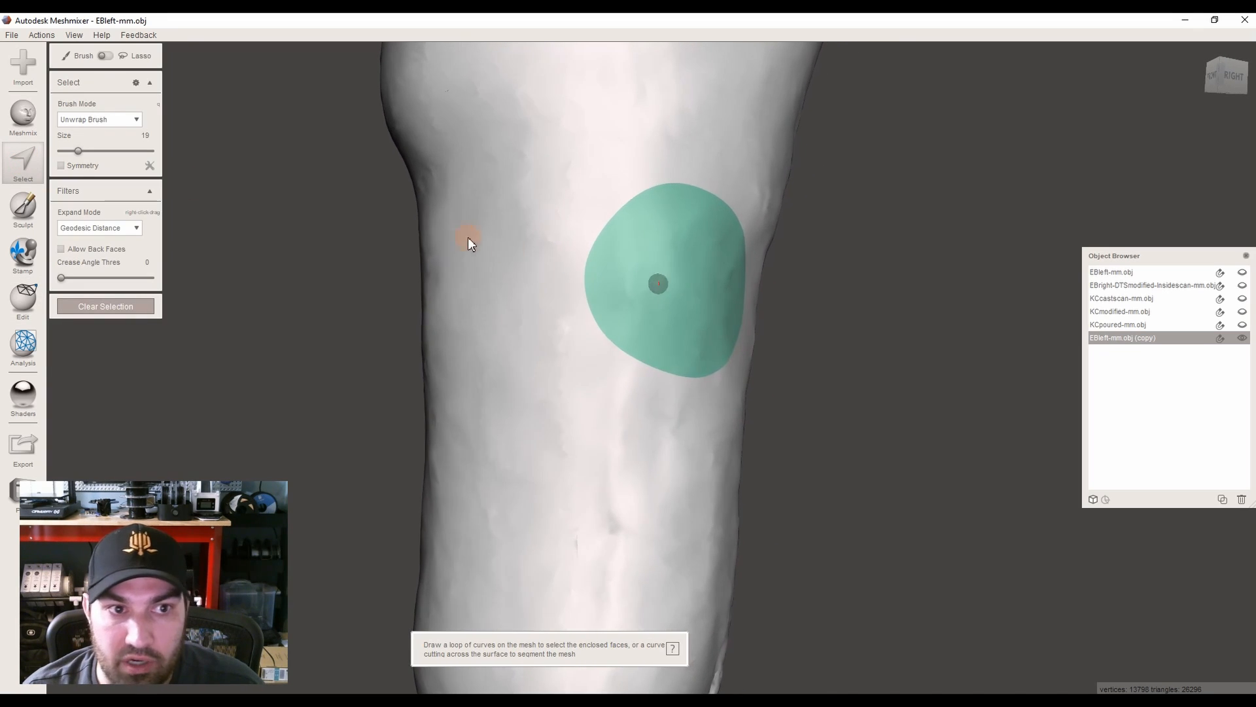
double_click(633, 249)
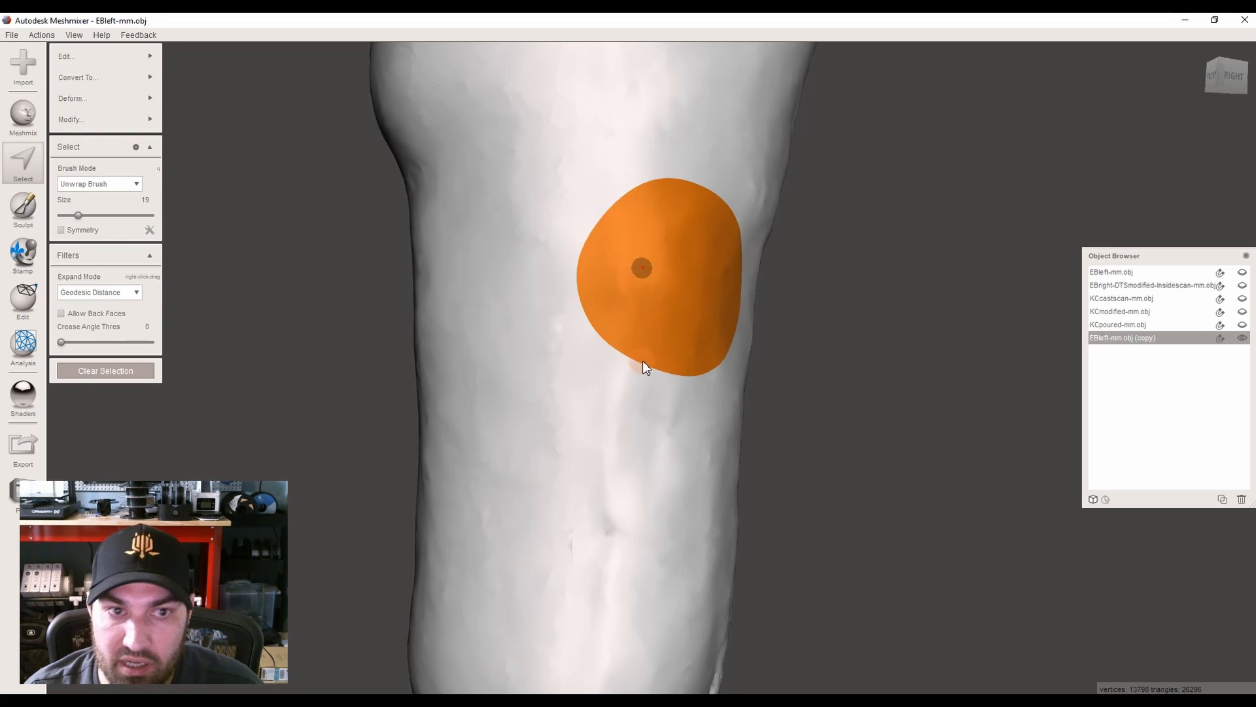
mouse_move(87, 98)
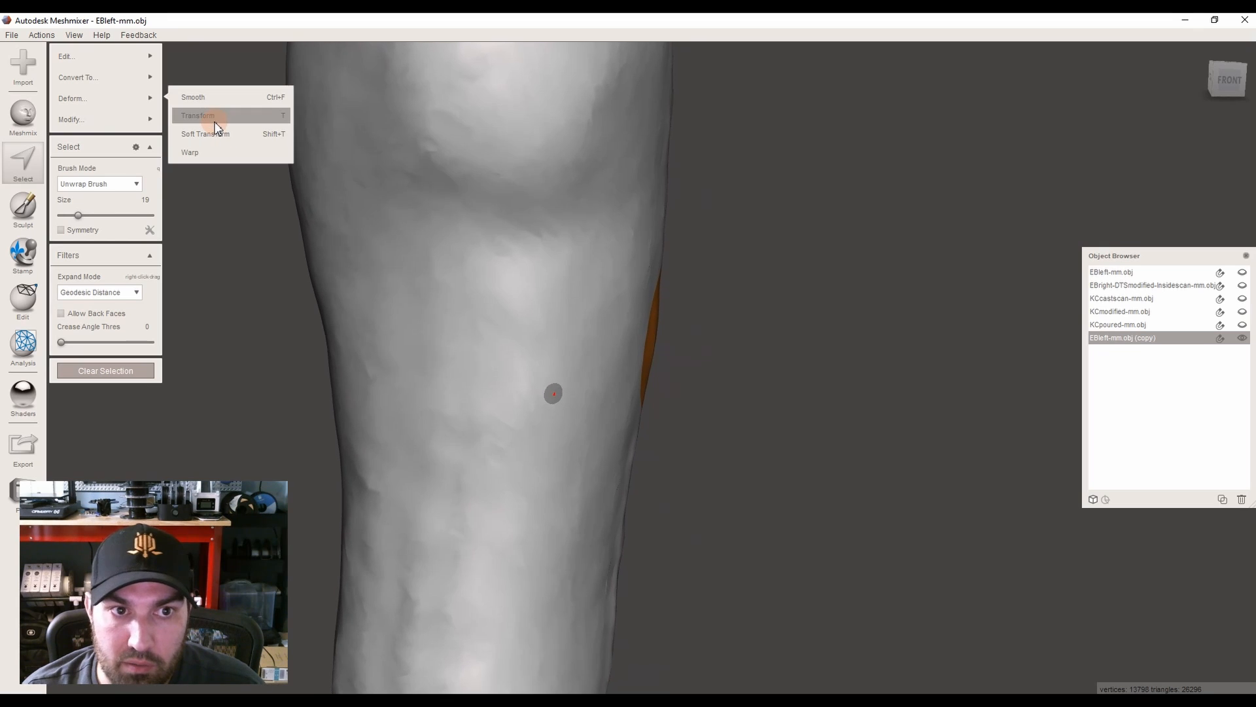
left_click(210, 116)
left_click_drag(689, 332, 736, 329)
Adjust the raised patch's position and tilt from several sides, and discard the face transform
right_click_drag(736, 329, 674, 357)
left_click_drag(701, 278, 700, 252)
right_click_drag(706, 376, 733, 307)
left_click_drag(733, 299, 714, 343)
right_click_drag(714, 342, 646, 338)
left_click_drag(646, 338, 669, 367)
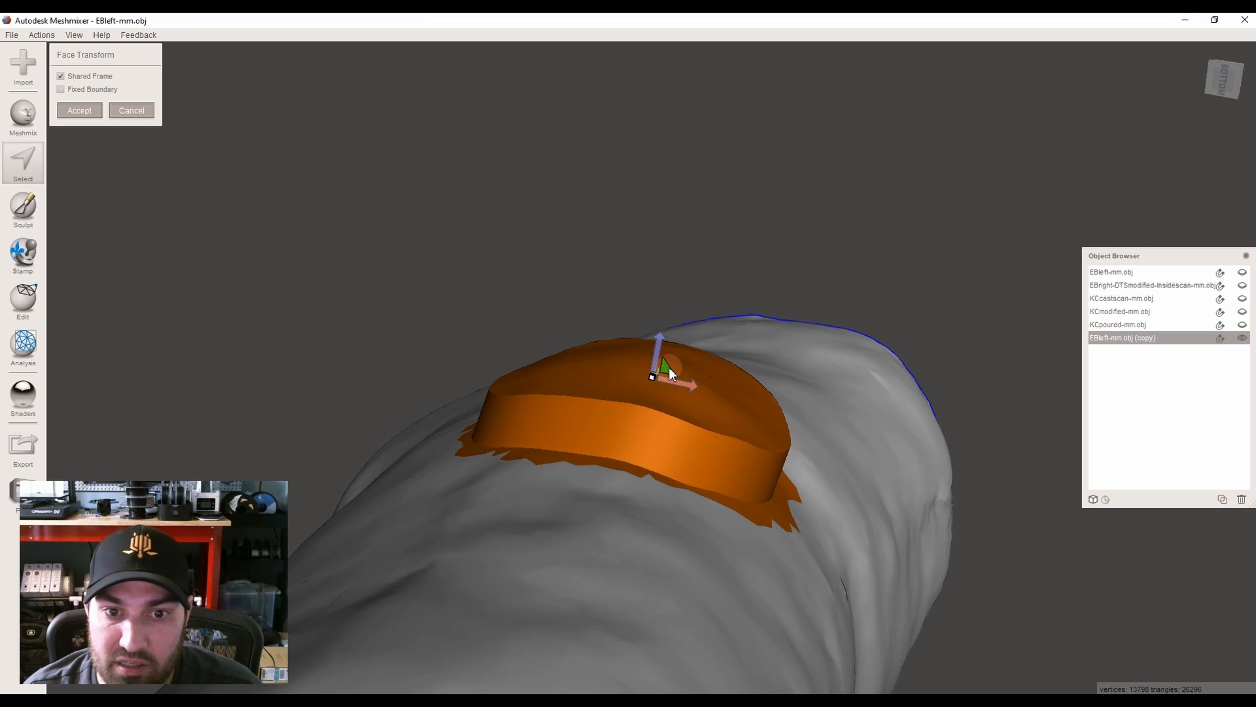
right_click_drag(667, 386, 674, 334)
mouse_move(682, 342)
left_mouse_down()
mouse_move(674, 348)
mouse_move(689, 348)
left_mouse_up()
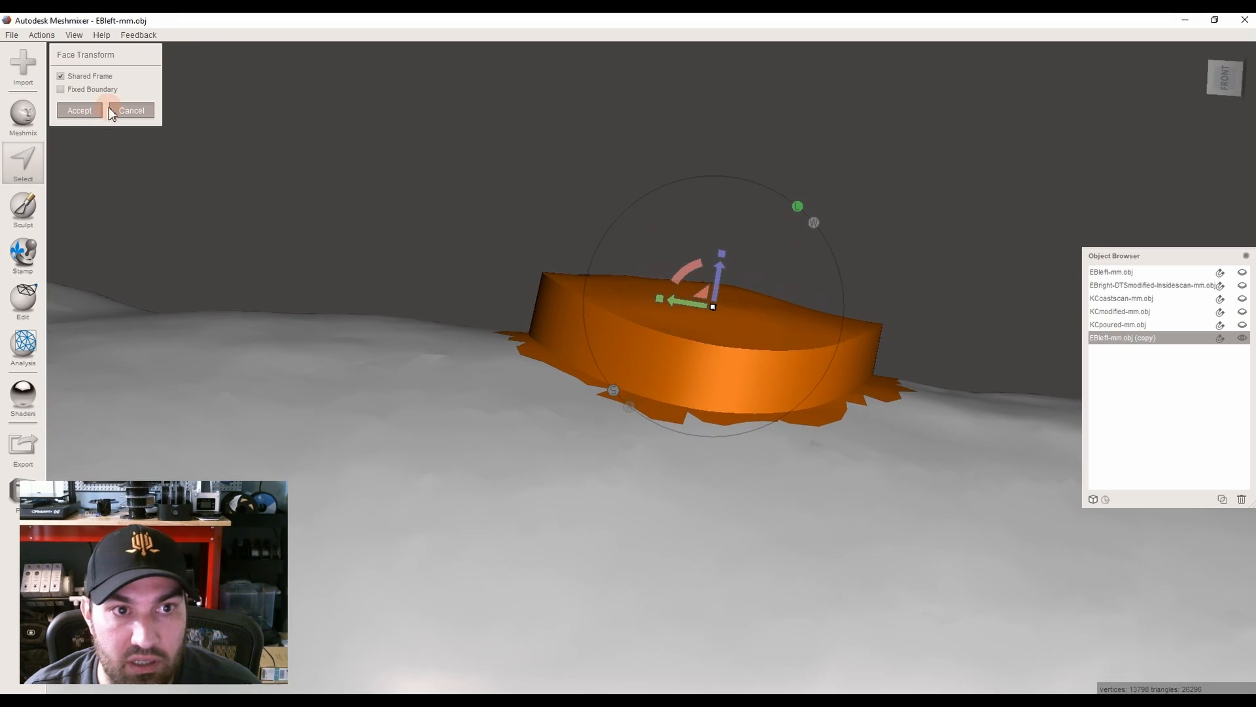
left_click(98, 109)
left_click(145, 119)
Try raising and rotating the selected patch with Soft Transform using Linear Deformation, and cancel it
left_click(124, 100)
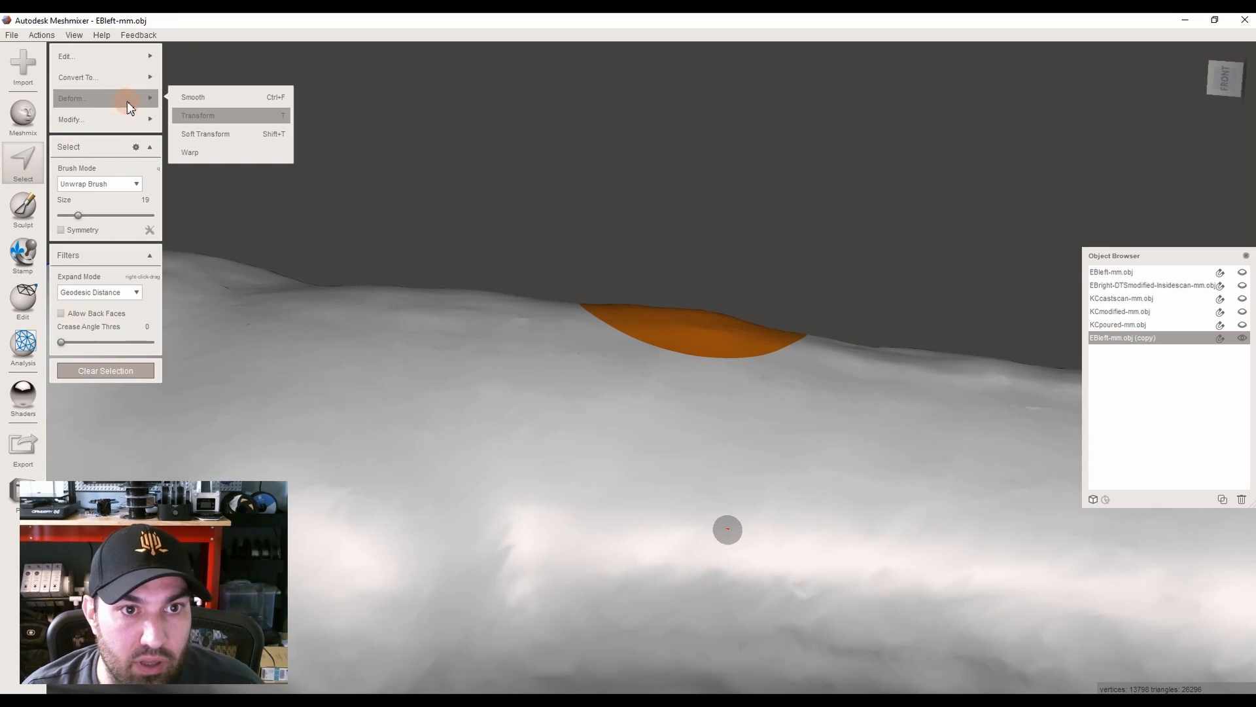
left_click(225, 134)
scroll(392, 211, "up", 4)
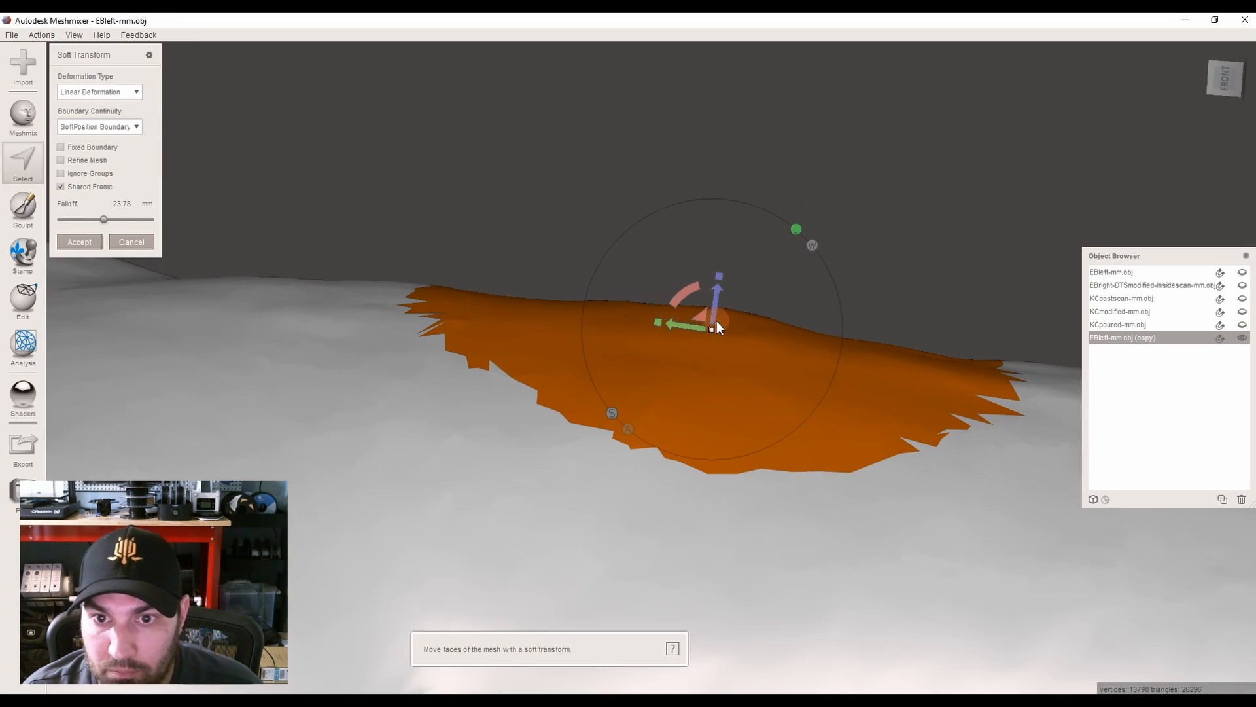
left_click_drag(710, 319, 684, 256)
mouse_move(684, 256)
right_mouse_down()
mouse_move(669, 312)
mouse_move(646, 305)
mouse_move(704, 265)
right_mouse_up()
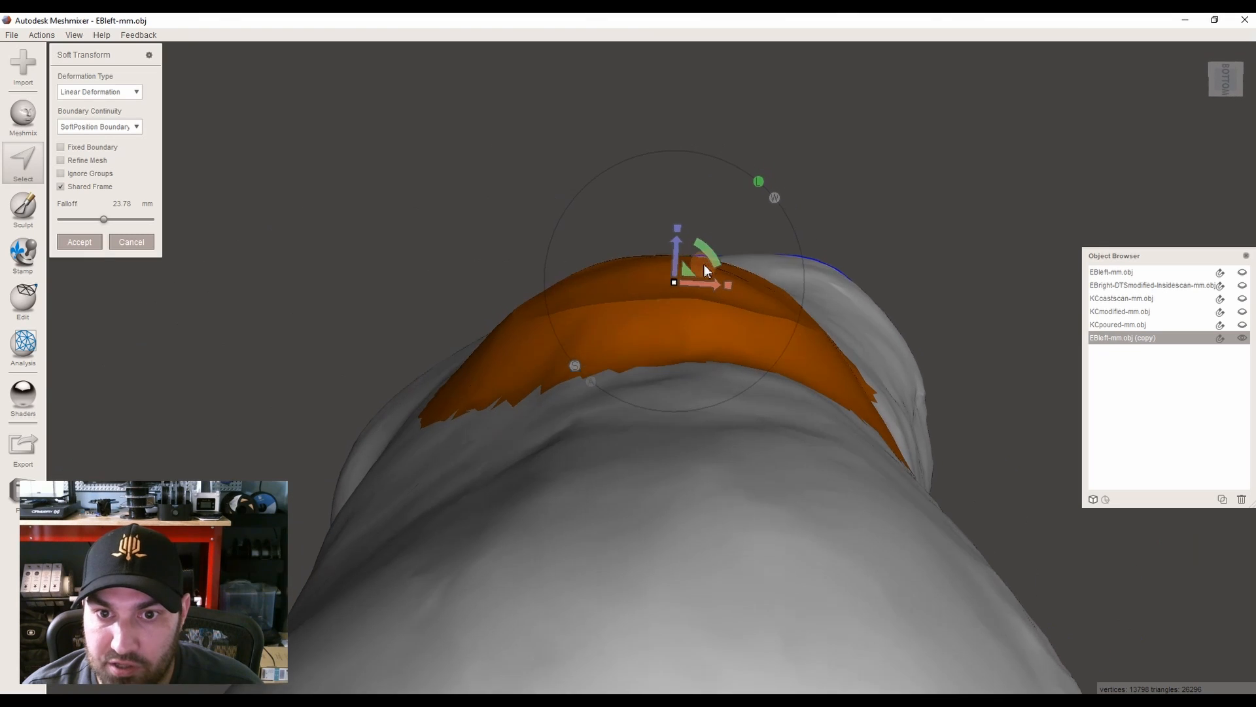
left_click_drag(712, 256, 704, 254)
right_click_drag(704, 254, 304, 210)
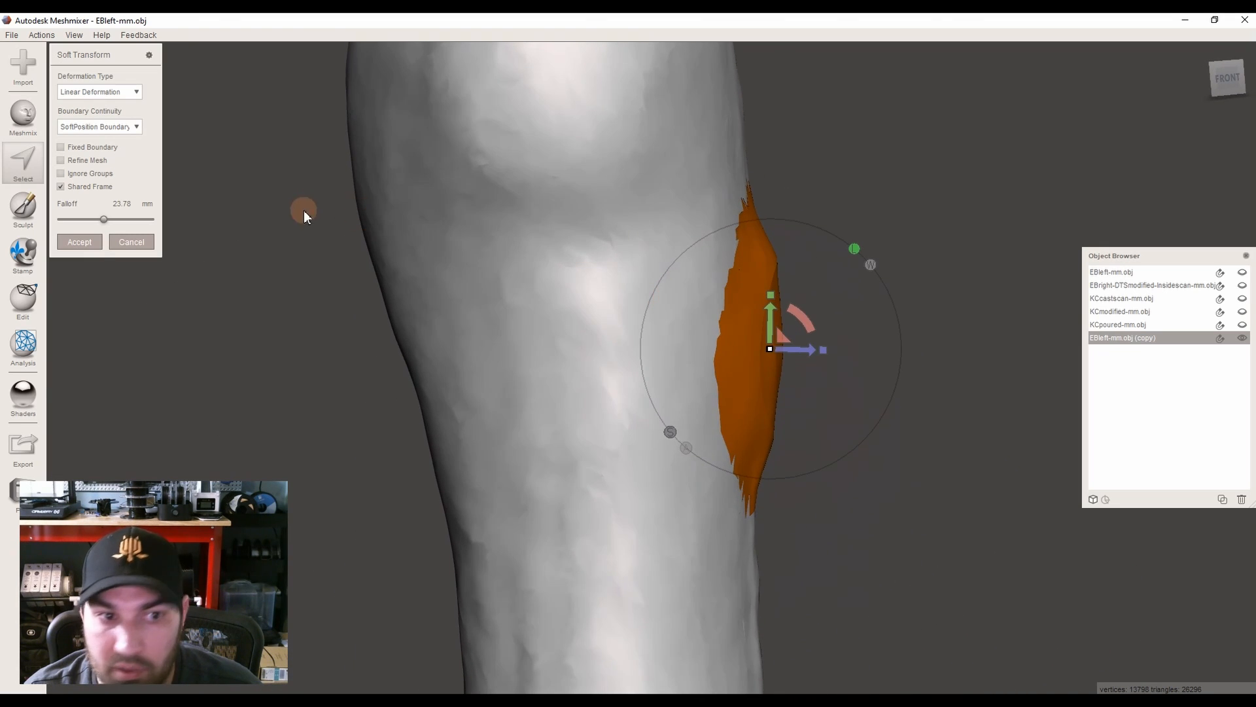
left_click(131, 240)
Clear the patch selection, select the whole limb mesh and clear its face groups
right_click_drag(587, 442, 590, 432)
key("Escape")
right_click_drag(312, 400, 52, 283)
key("ctrl+a")
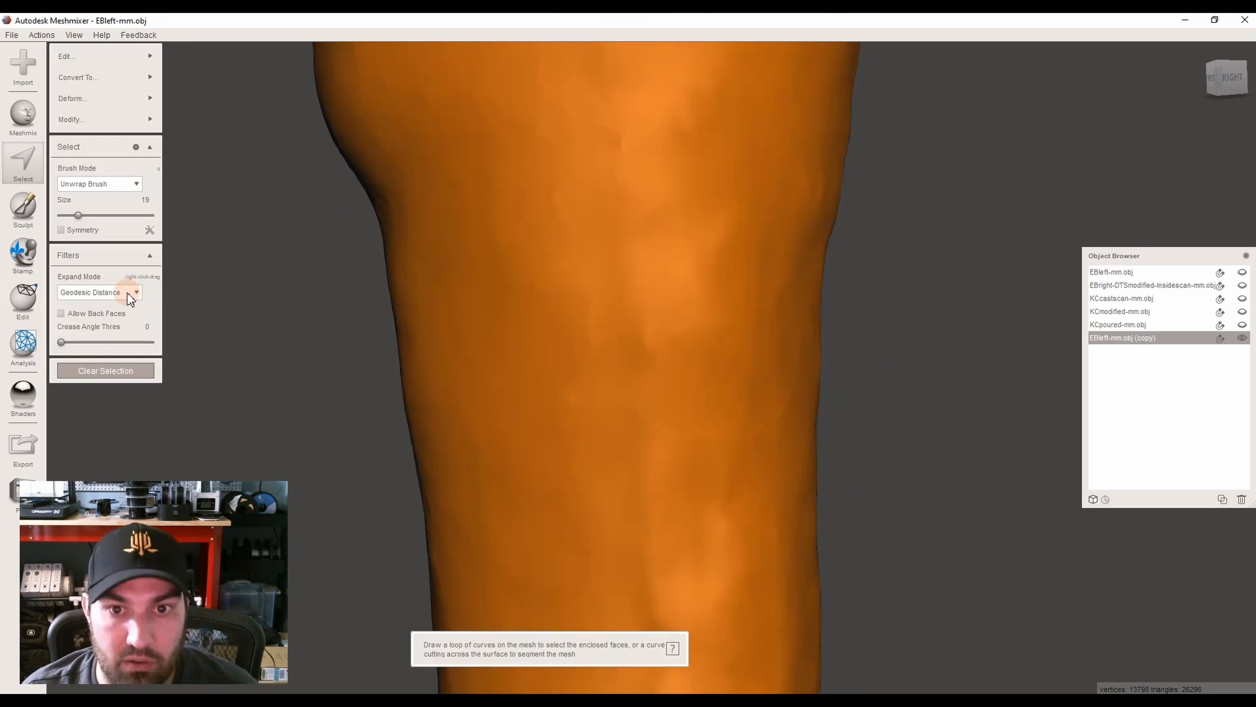
left_click(129, 125)
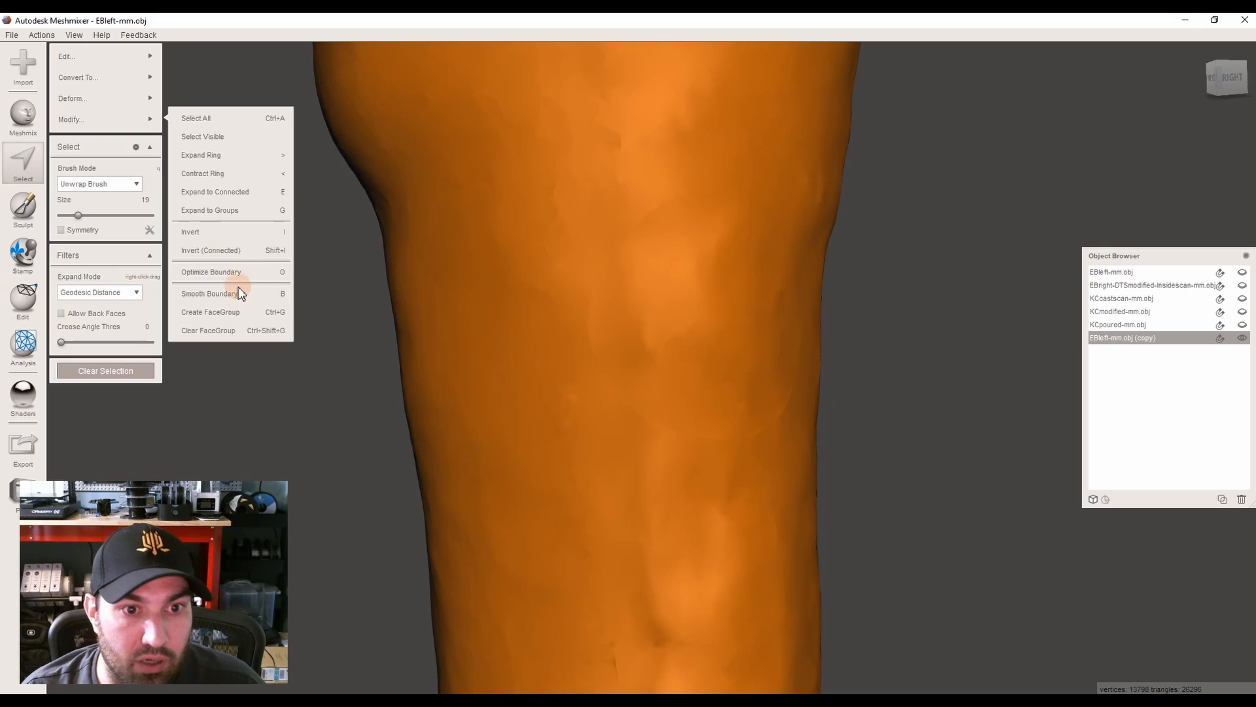
left_click(230, 327)
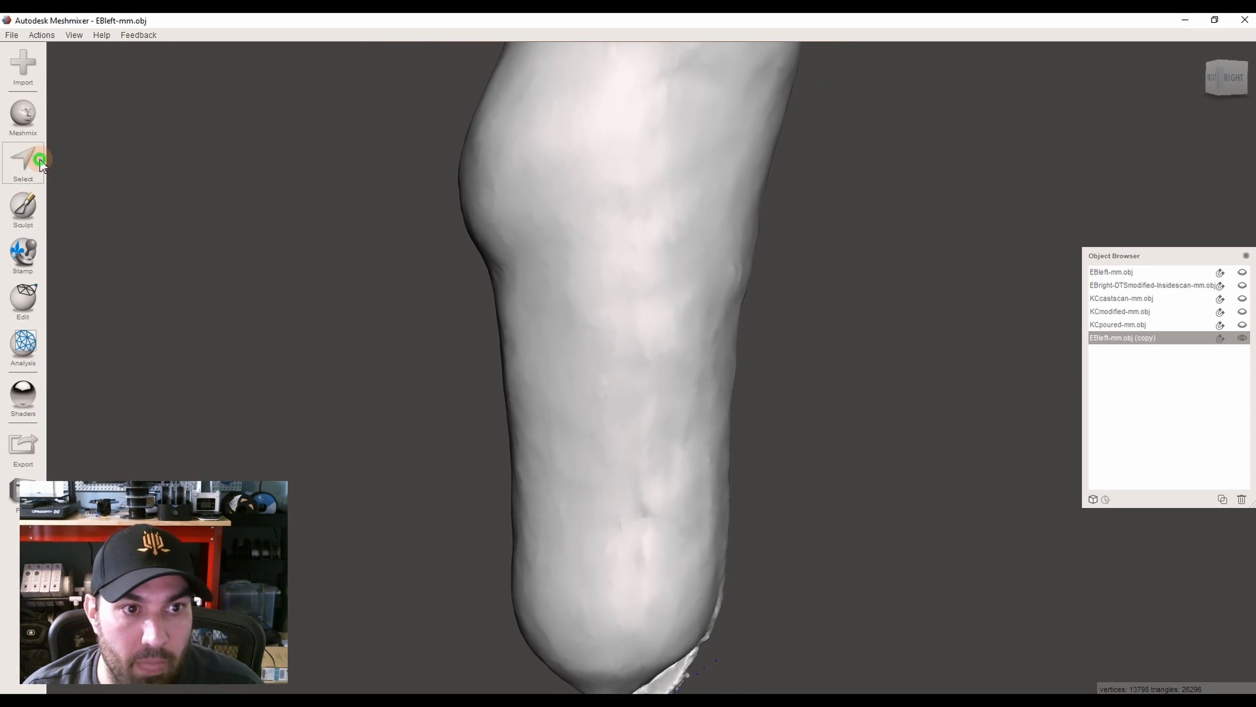
Display the scan's surface colours and select a small spot inside the red circle with a size 31 brush
left_click(23, 161)
key("space")
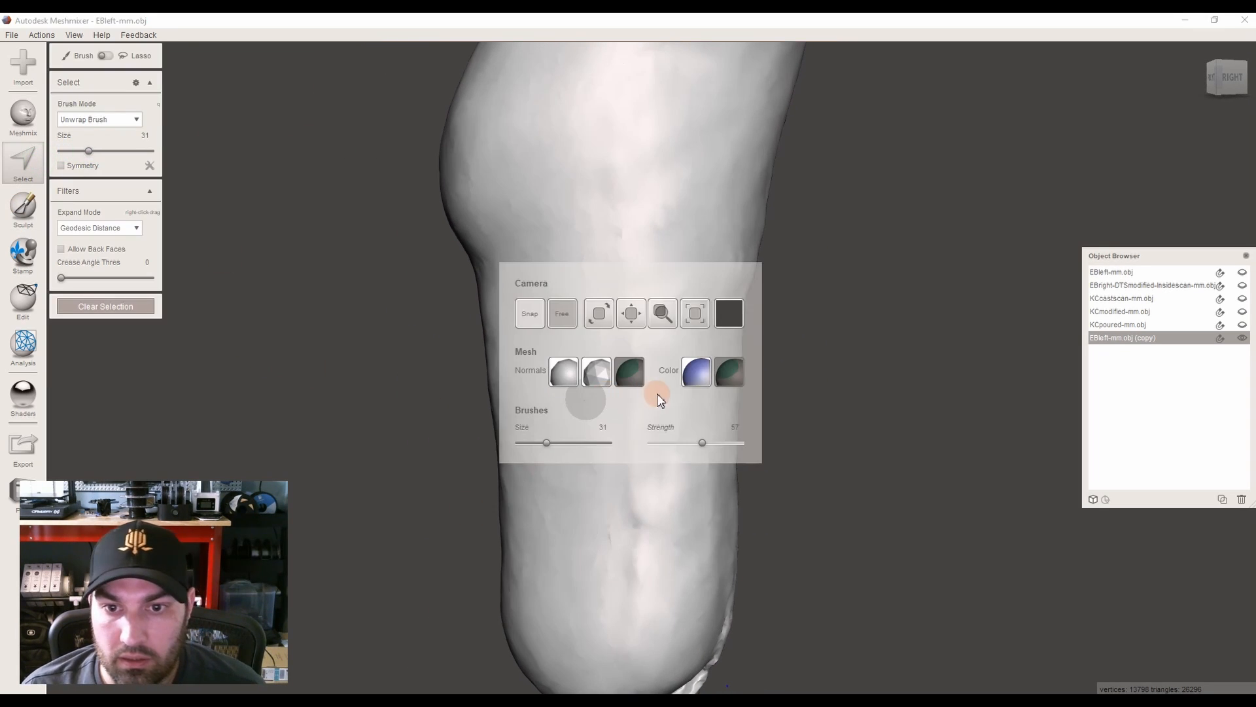
left_click(696, 372)
scroll(642, 344, "up", 5)
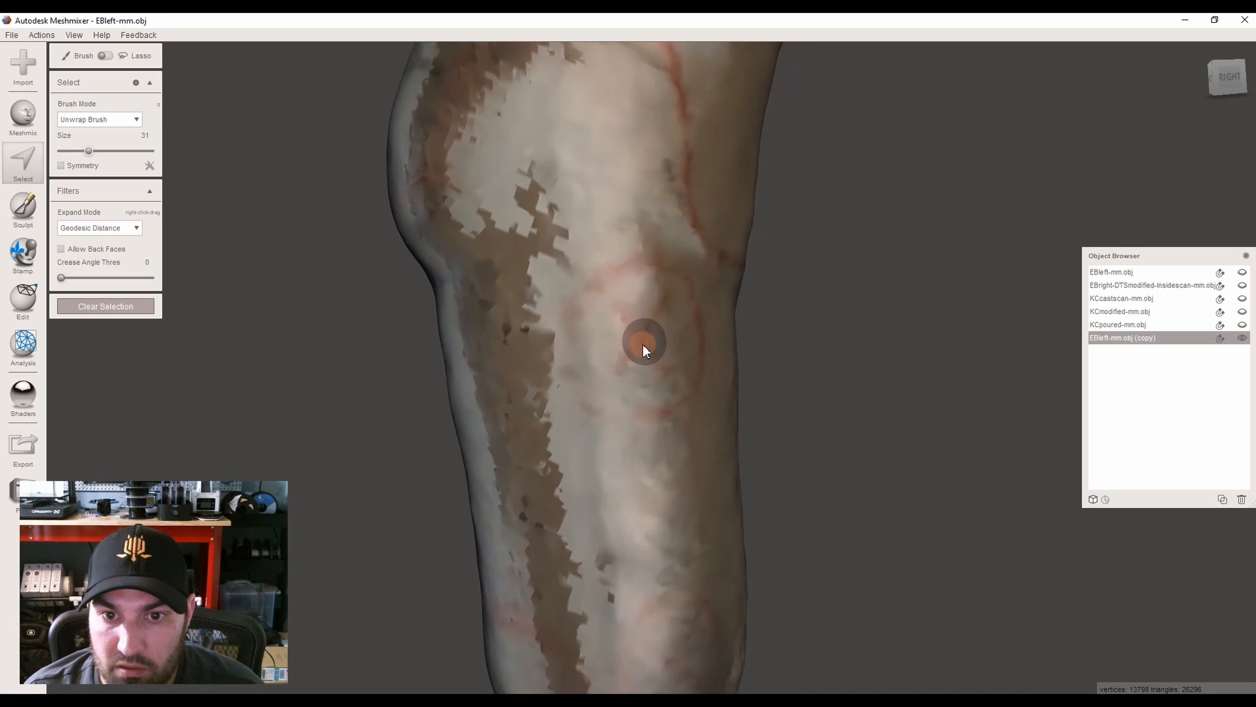
mouse_move(587, 336)
left_mouse_down()
mouse_move(586, 358)
mouse_move(573, 344)
left_mouse_up()
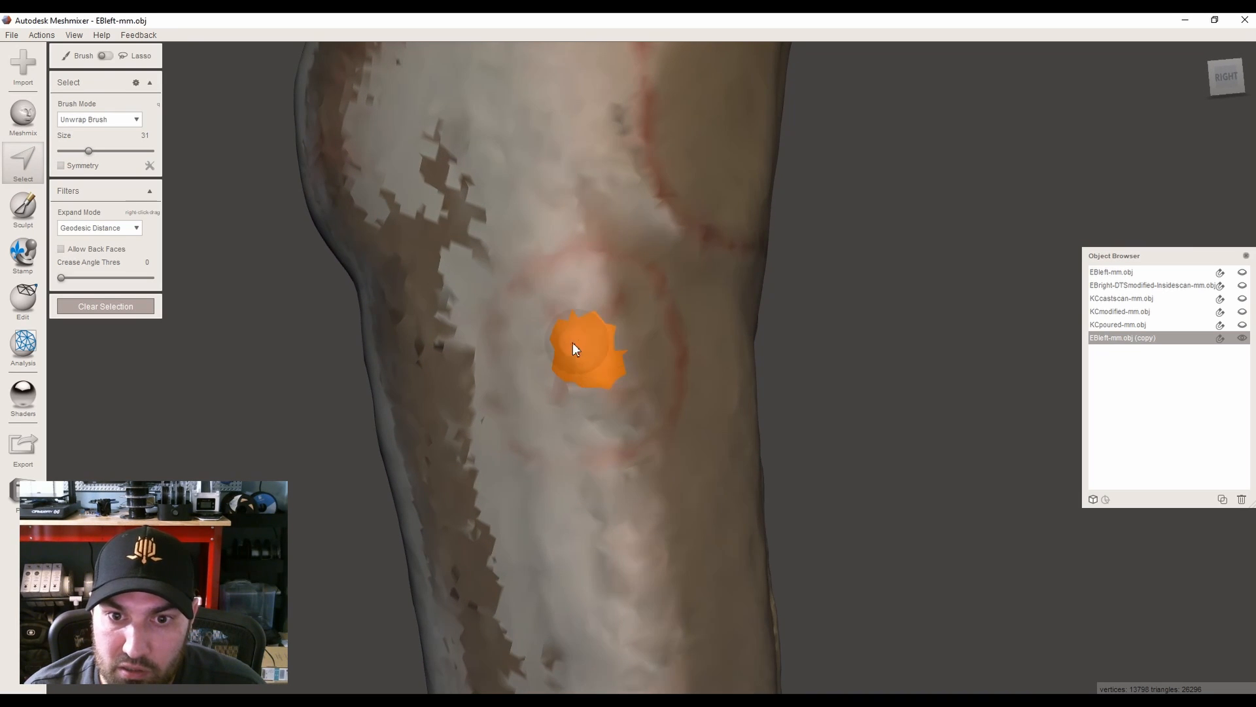
right_click_drag(615, 391, 680, 471)
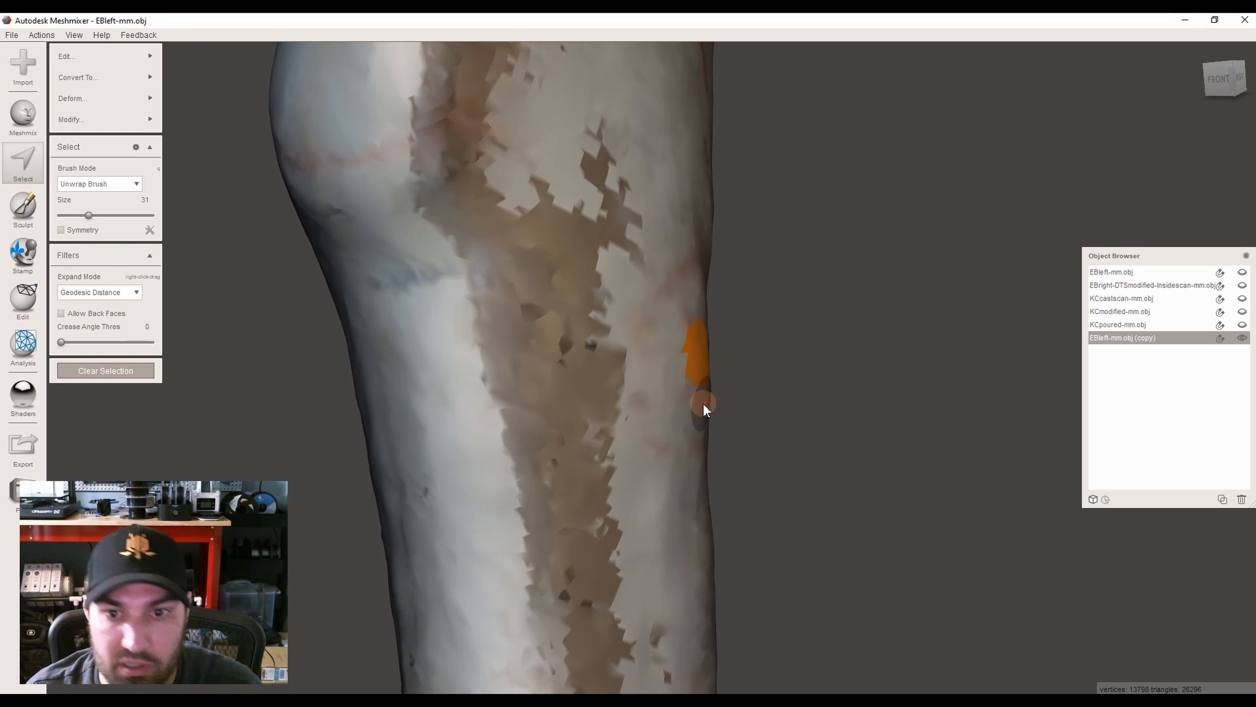
right_click_drag(690, 368, 668, 370)
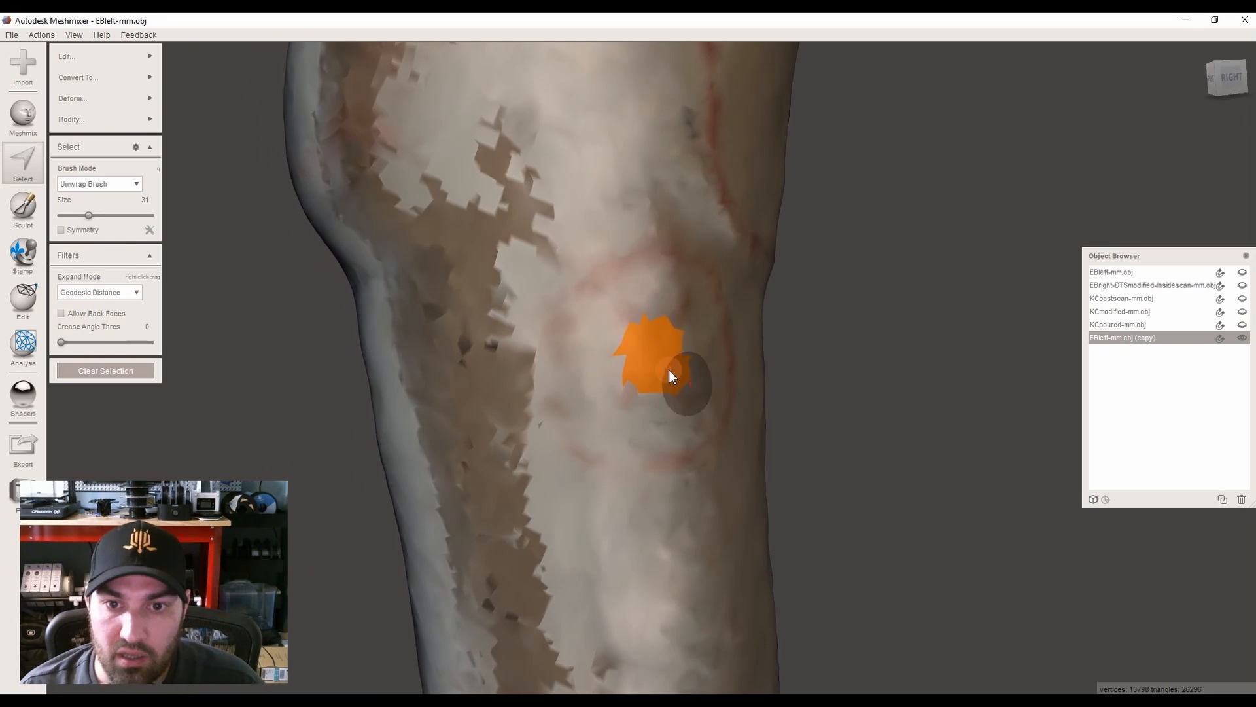
scroll(614, 394, "up", 2)
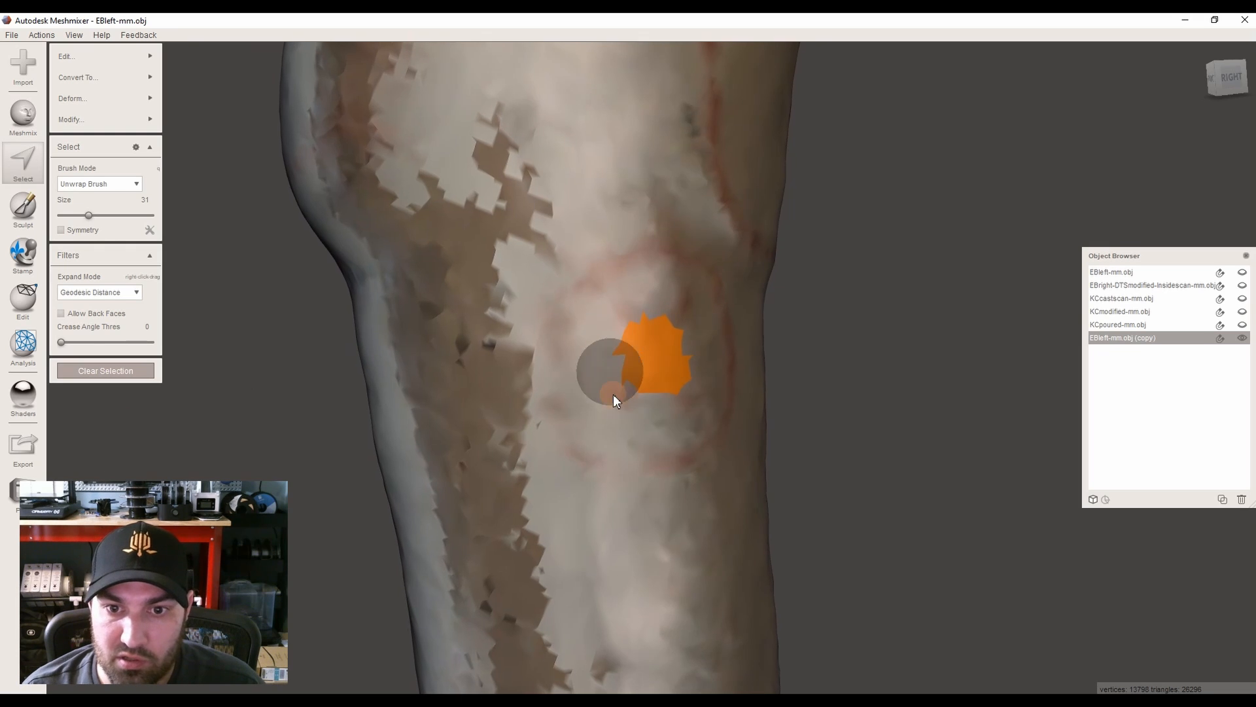
Turn off the scan's surface colours so the limb shows in plain grey
right_click_drag(610, 439, 595, 437)
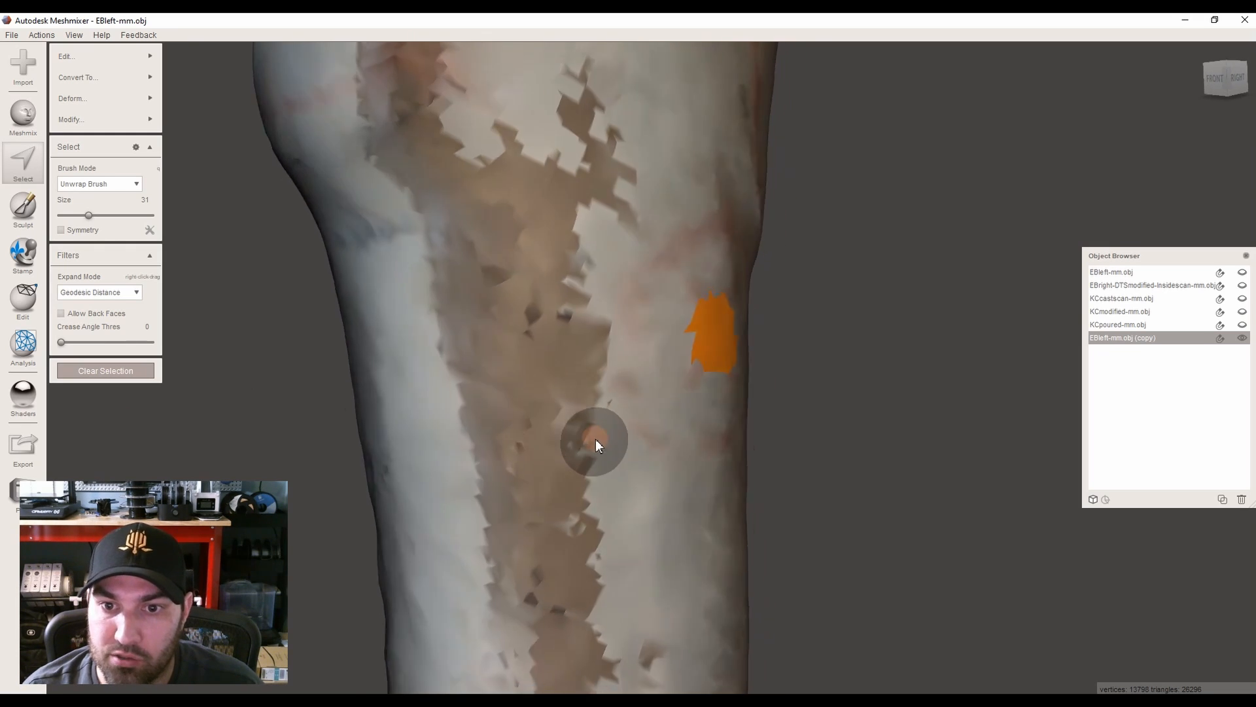
key("space")
left_click(729, 373)
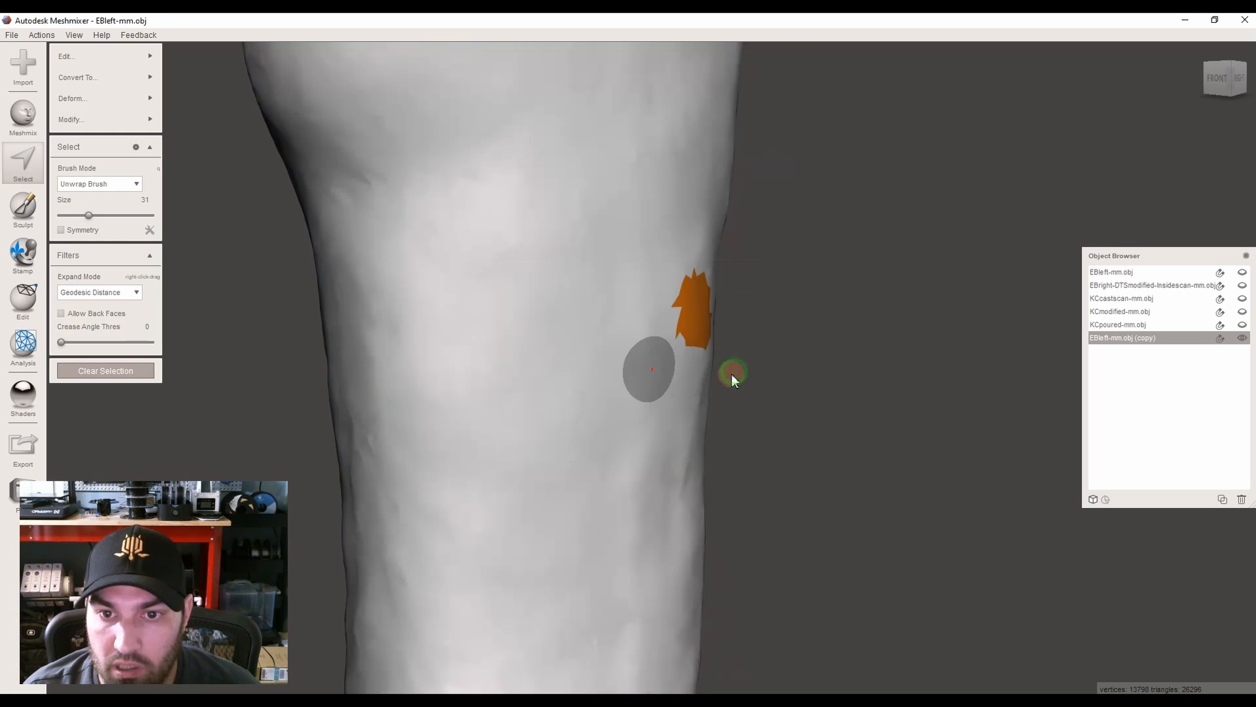
Pull the selected spot outward from the limb with Soft Transform using Linear Deformation and a 28.28 mm falloff
right_click_drag(763, 410, 734, 346)
mouse_move(103, 98)
left_click(197, 140)
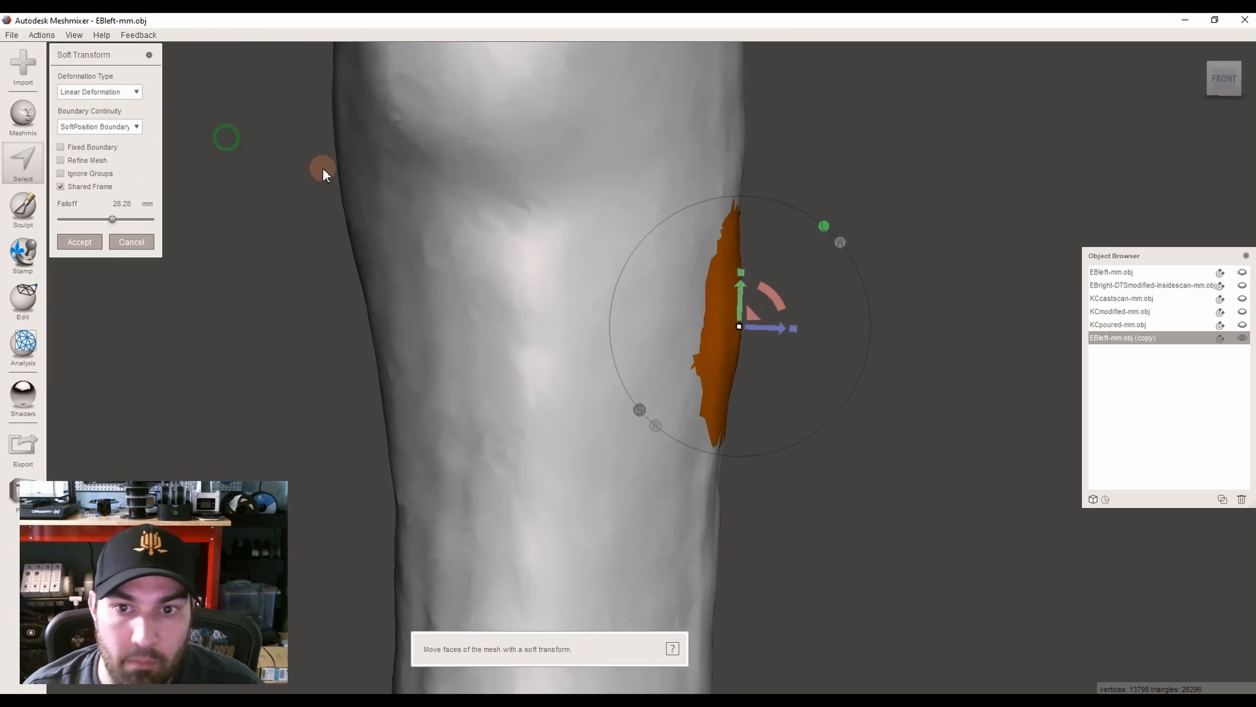
left_click_drag(723, 328, 724, 336)
right_click_drag(725, 336, 596, 253)
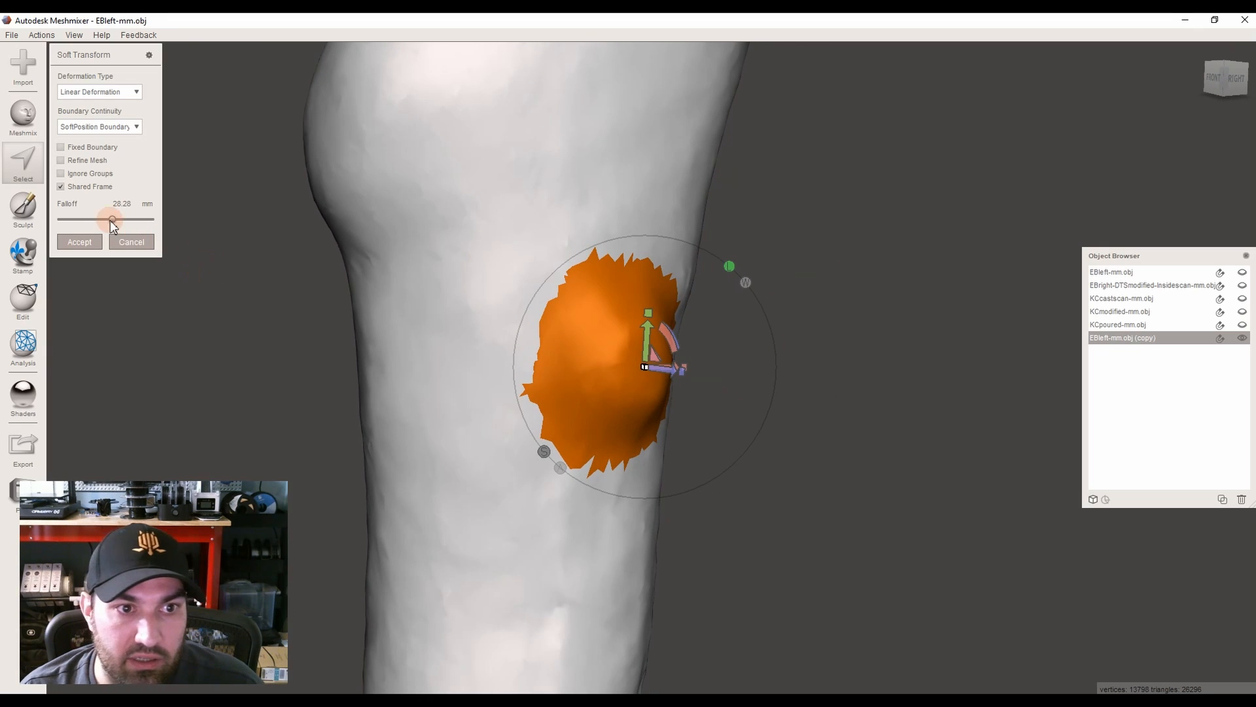
Set the Soft Transform falloff to 0 mm and move the selected spot along its outward axis
left_click_drag(111, 219, 61, 219)
left_click_drag(752, 370, 725, 370)
scroll(736, 379, "down", 8)
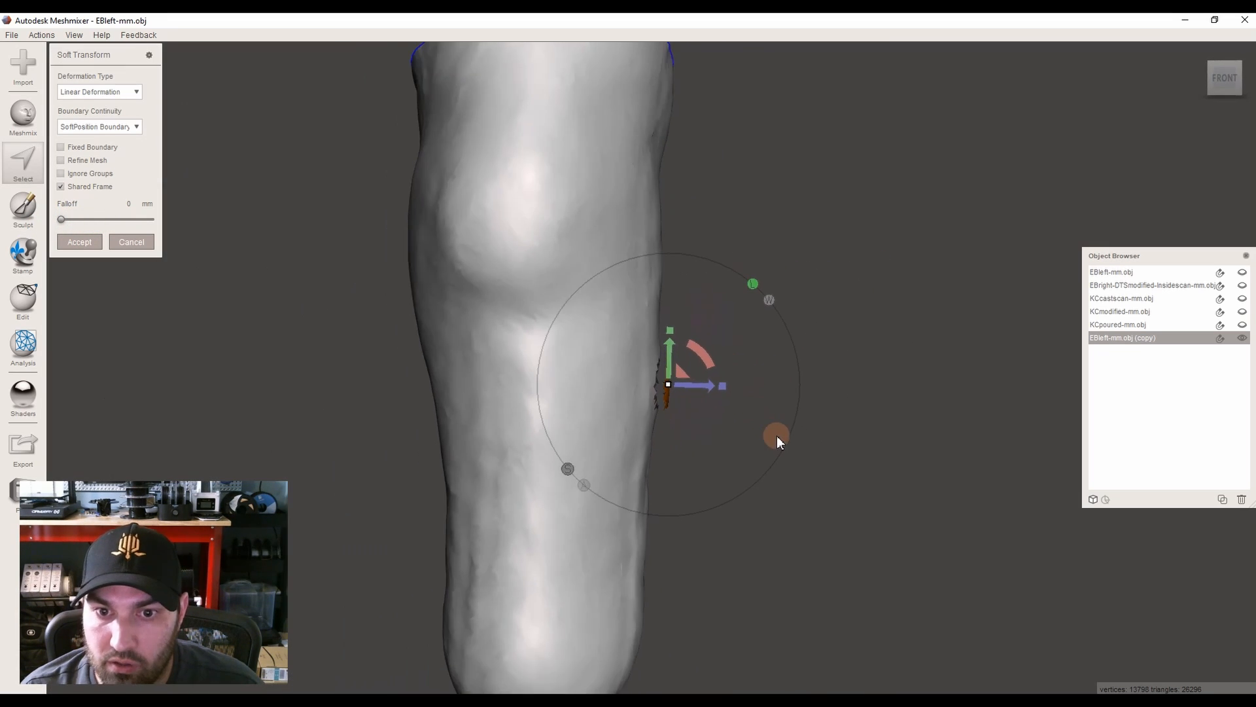
scroll(751, 410, "up", 8)
Set the falloff to 38.77 mm, try adjusting the spot with Shared Frame off, and cancel the soft transform
left_click_drag(65, 225, 130, 264)
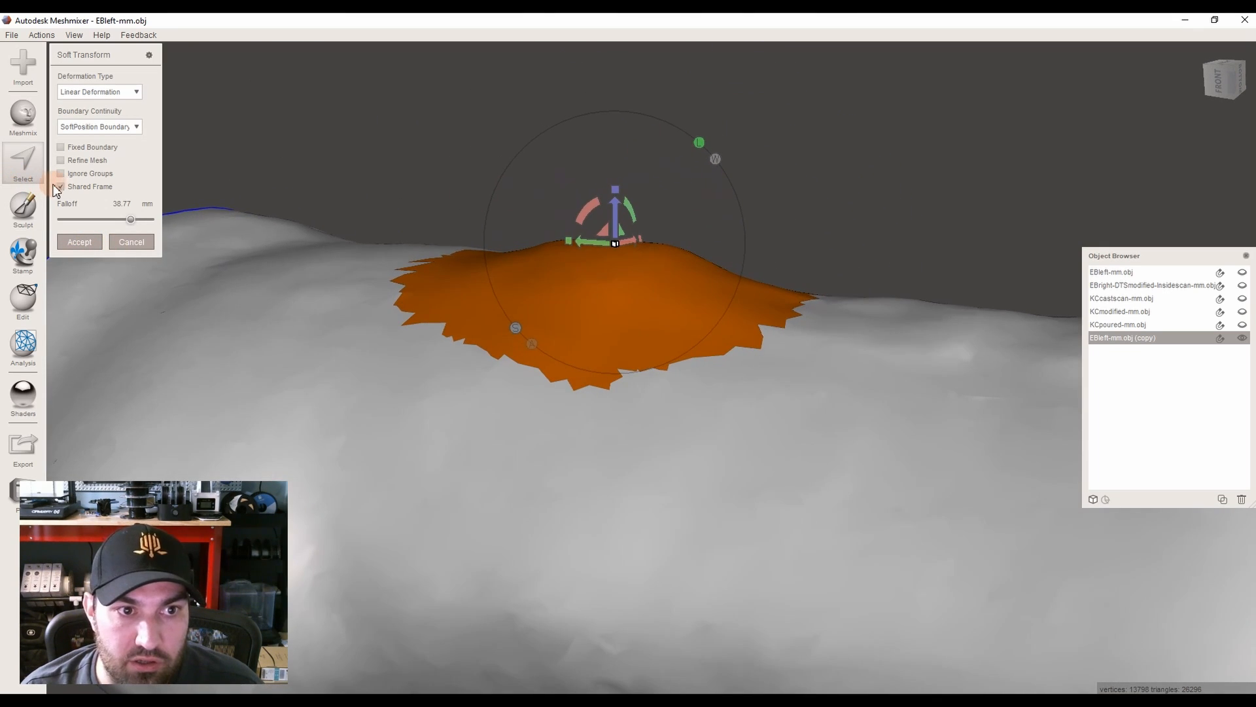
left_click(62, 187)
left_click(62, 188)
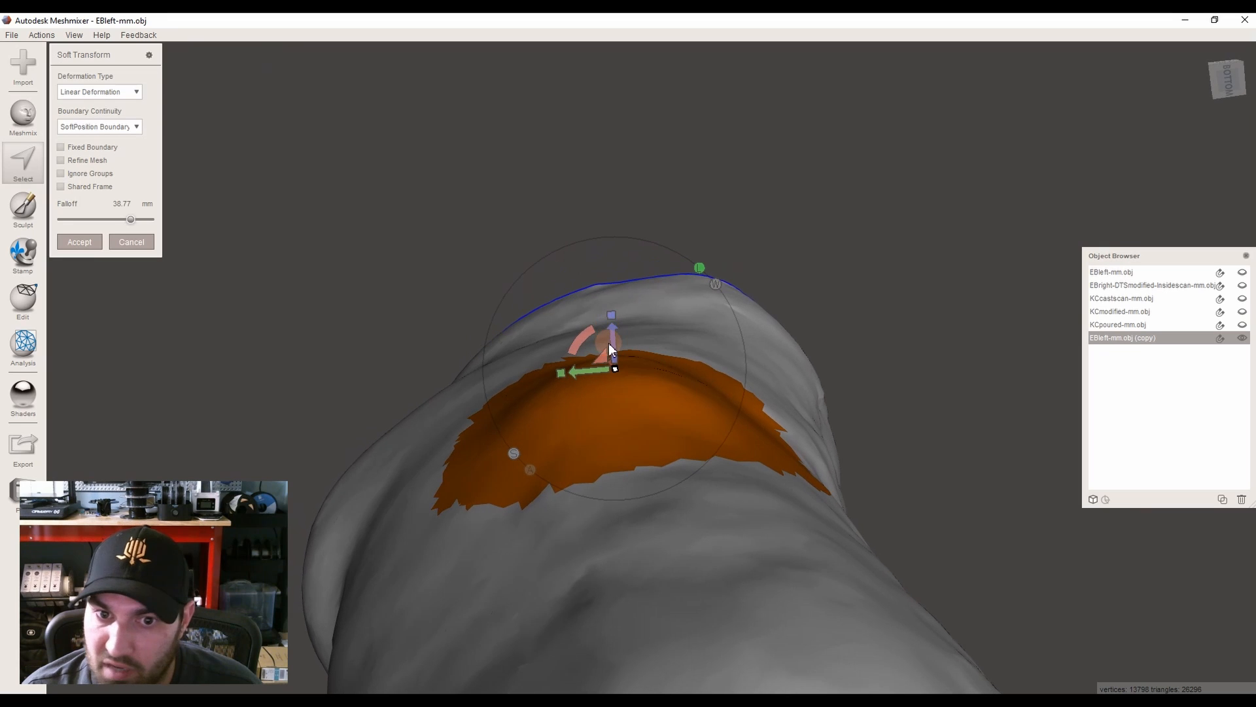
left_click_drag(605, 356, 607, 354)
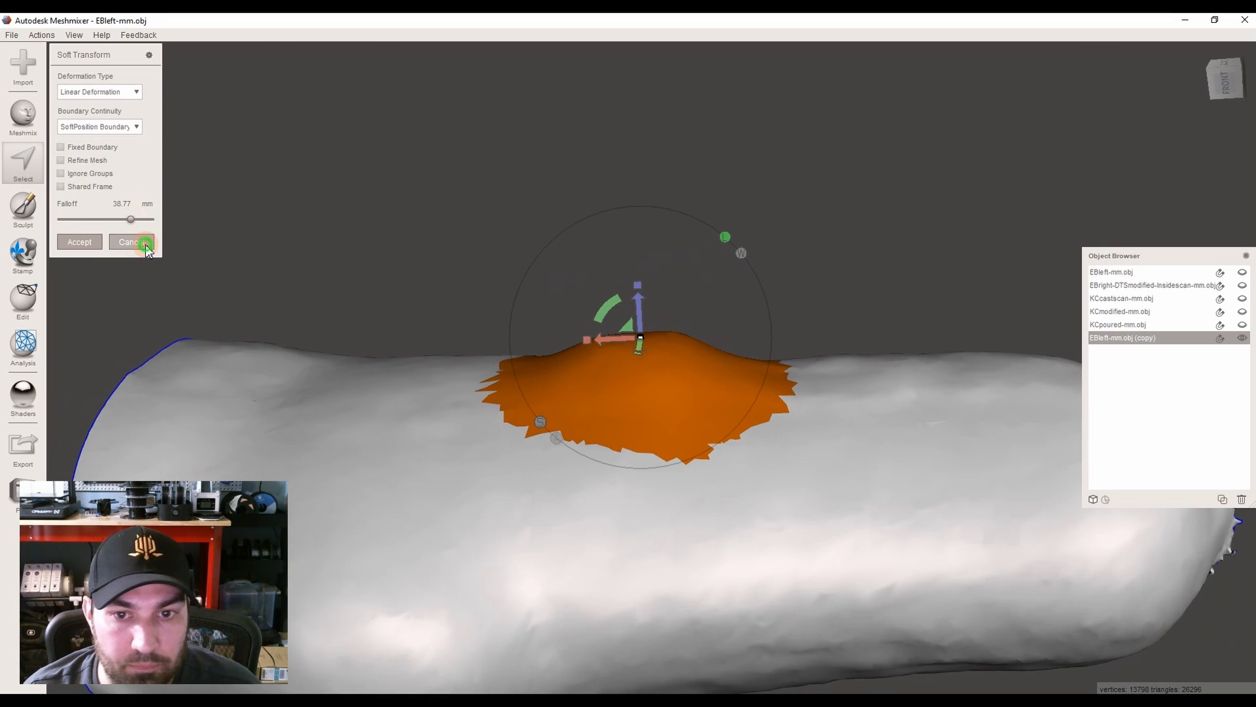
left_click(146, 245)
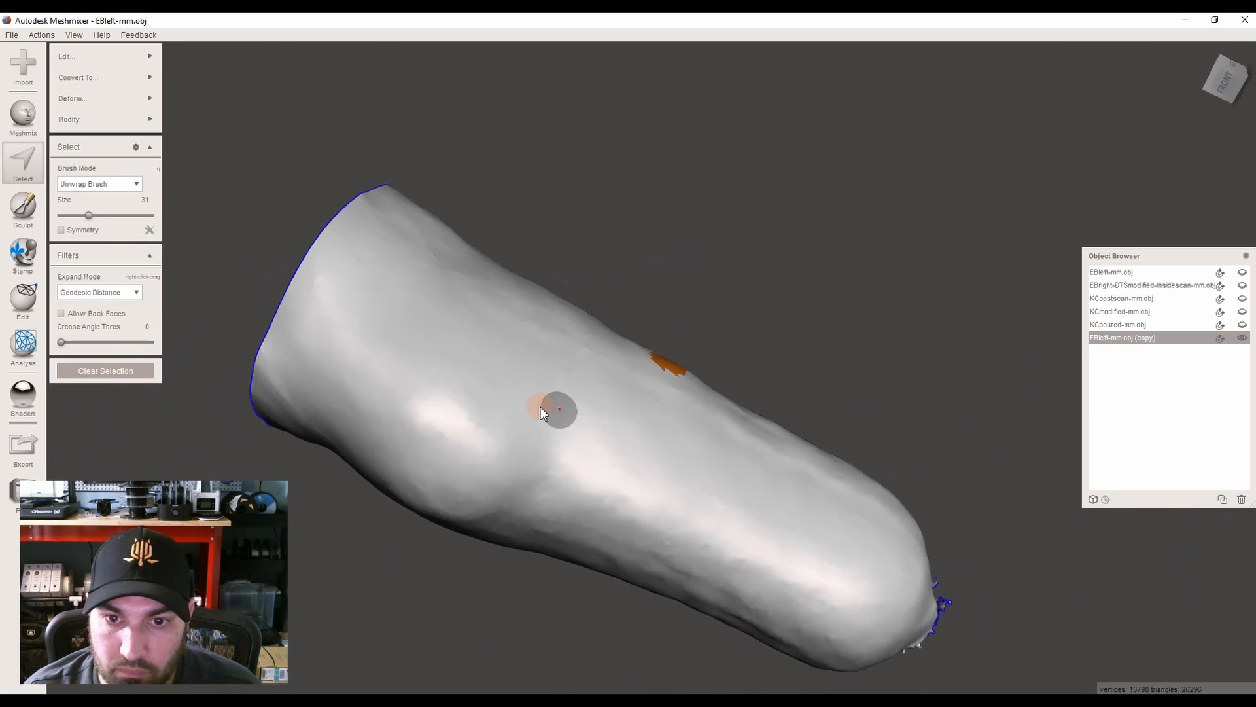
Clear the old selection and paint a round patch on the limb's side with the size 31 Unwrap Brush
key("Escape")
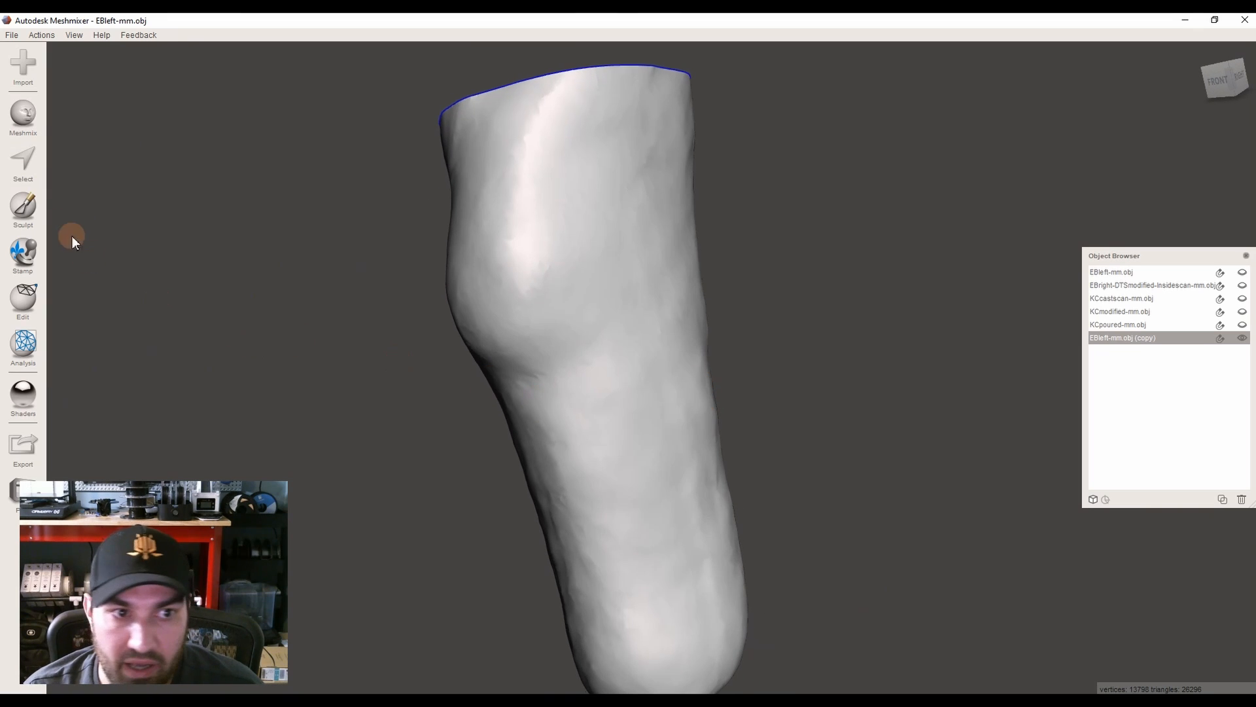
left_click(35, 173)
mouse_move(733, 373)
right_mouse_down()
mouse_move(625, 364)
mouse_move(610, 342)
right_mouse_up()
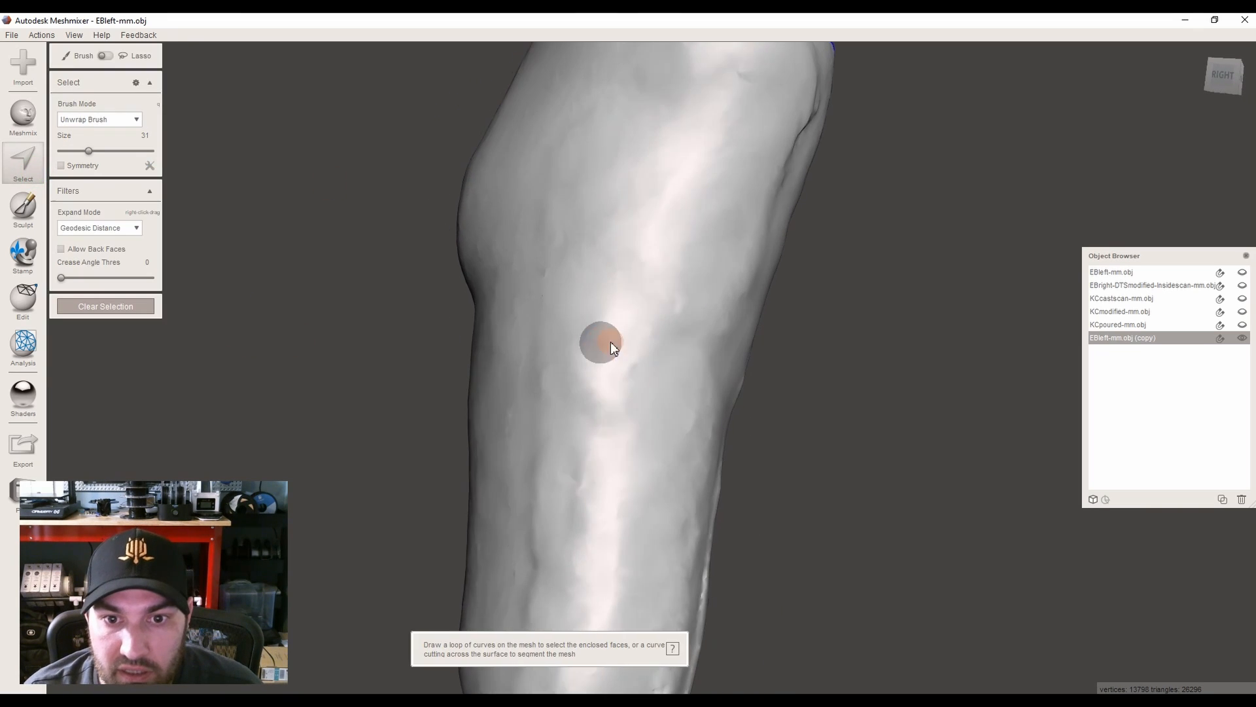
left_click_drag(591, 332, 585, 373)
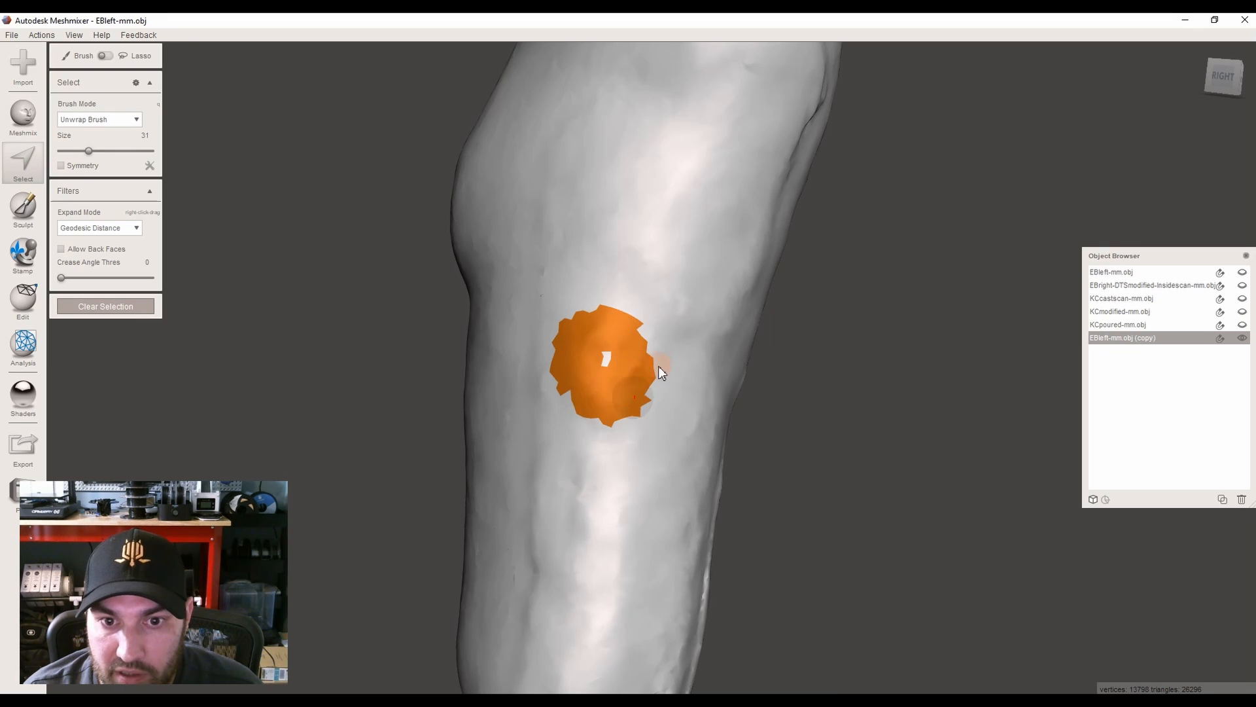
Extrude the round patch by 6.7163 mm with Constant direction and Offset end type, and clear the selection
right_click_drag(614, 367, 258, 129)
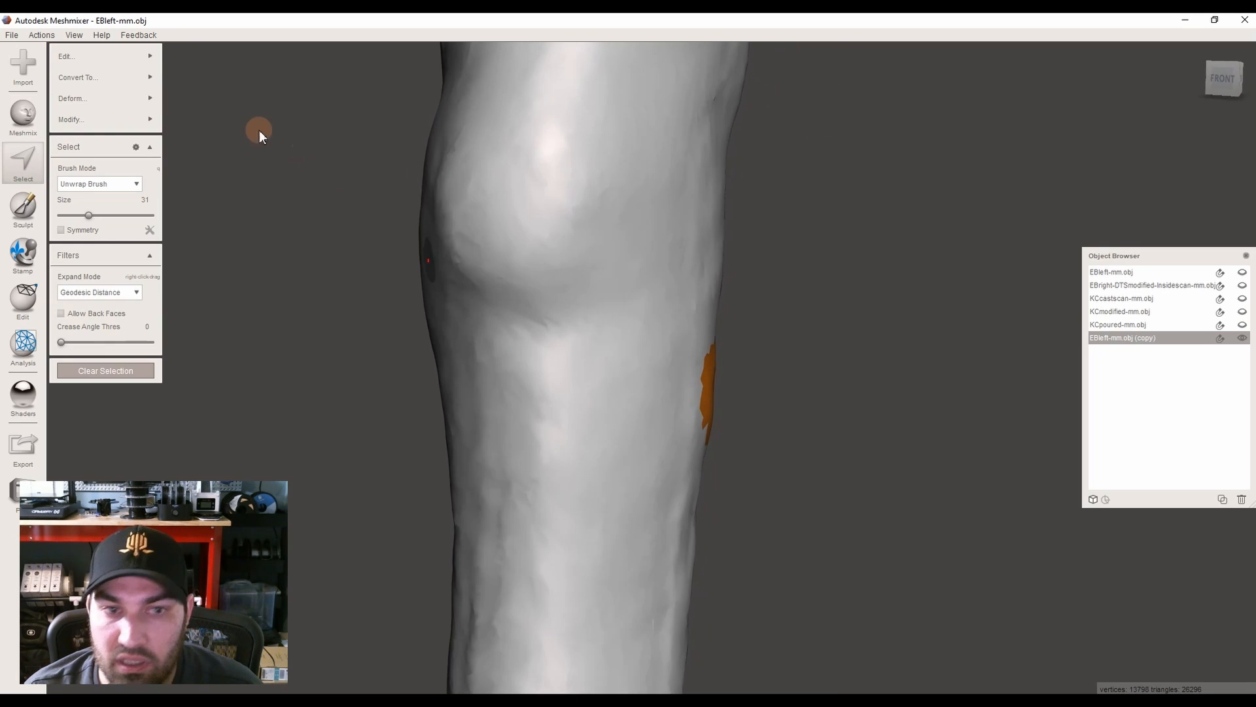
left_click(104, 97)
mouse_move(136, 58)
left_click(194, 128)
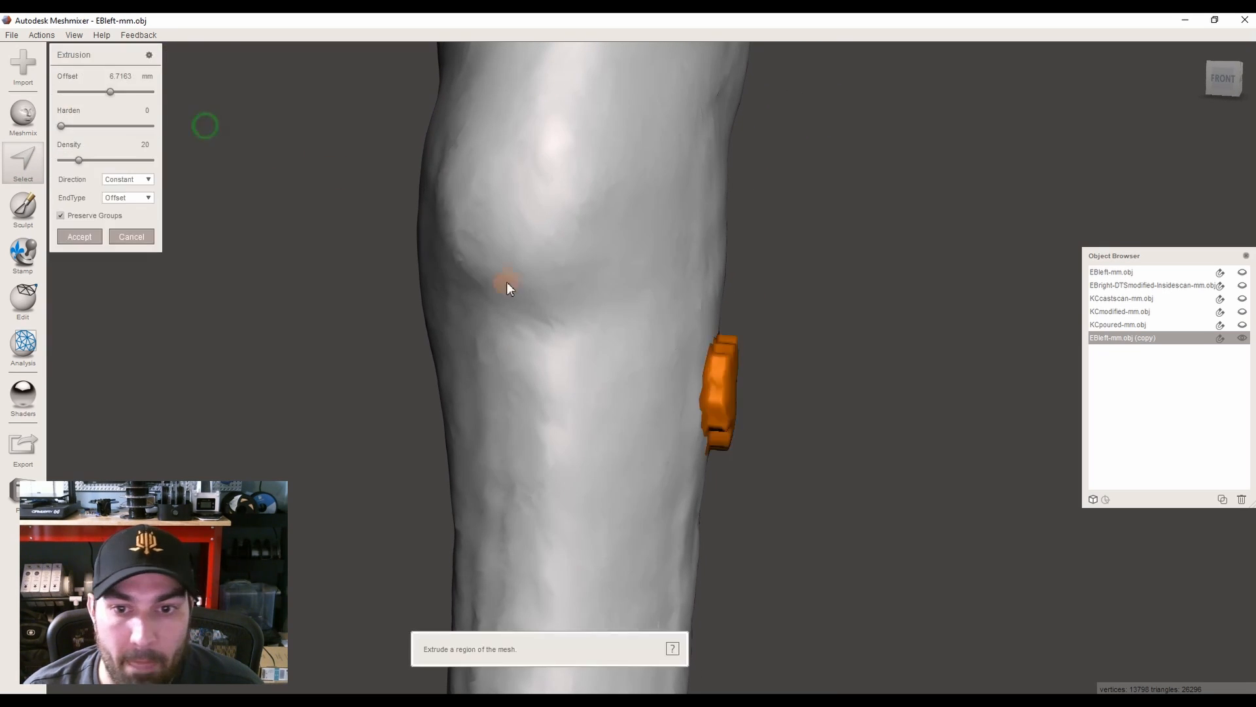
left_click(93, 238)
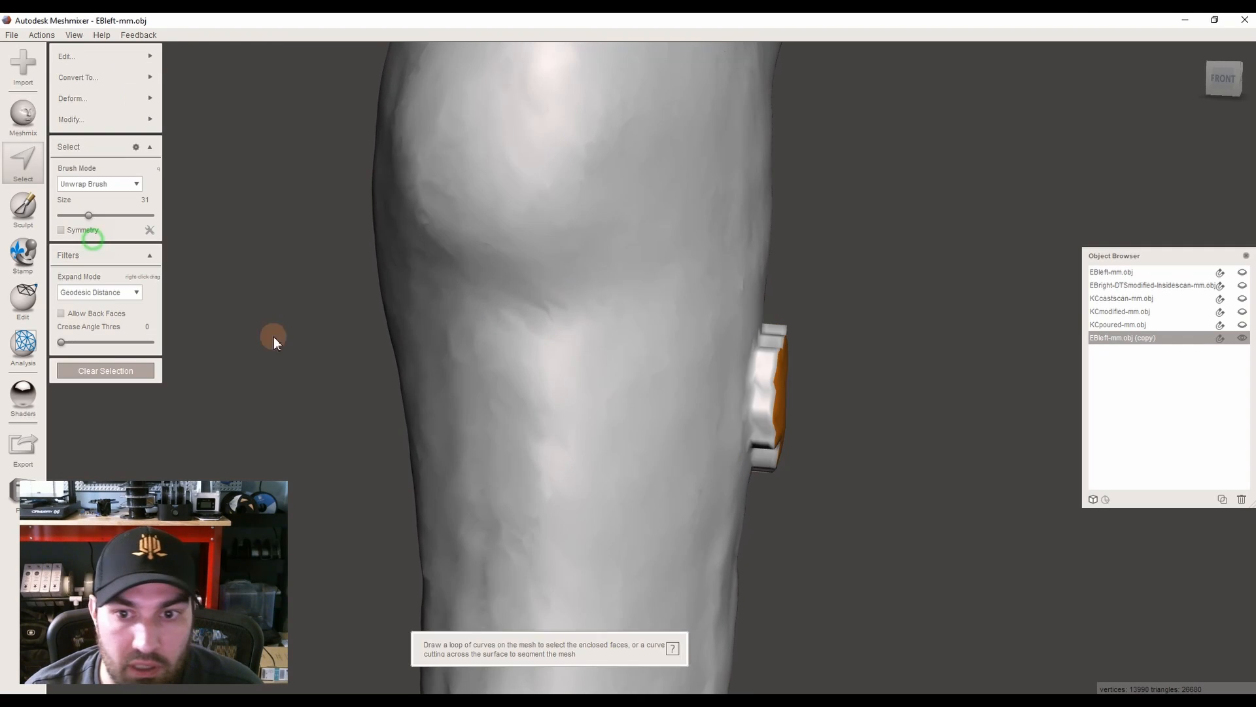
key("Escape")
Select the extruded patch and a wide band of the surrounding surface with a size 52 brush
right_click_drag(477, 462, 492, 454)
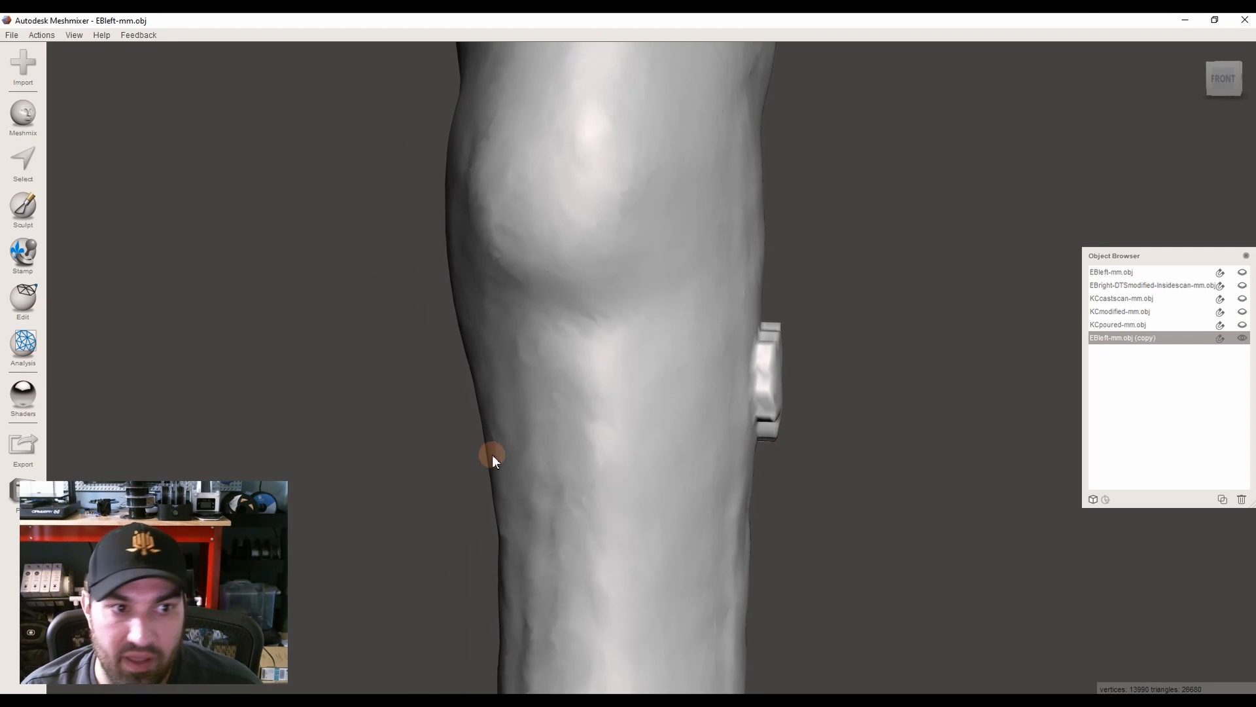
mouse_move(429, 415)
right_mouse_down()
mouse_move(719, 412)
mouse_move(636, 405)
mouse_move(648, 375)
mouse_move(780, 372)
mouse_move(700, 322)
right_mouse_up()
left_click(24, 172)
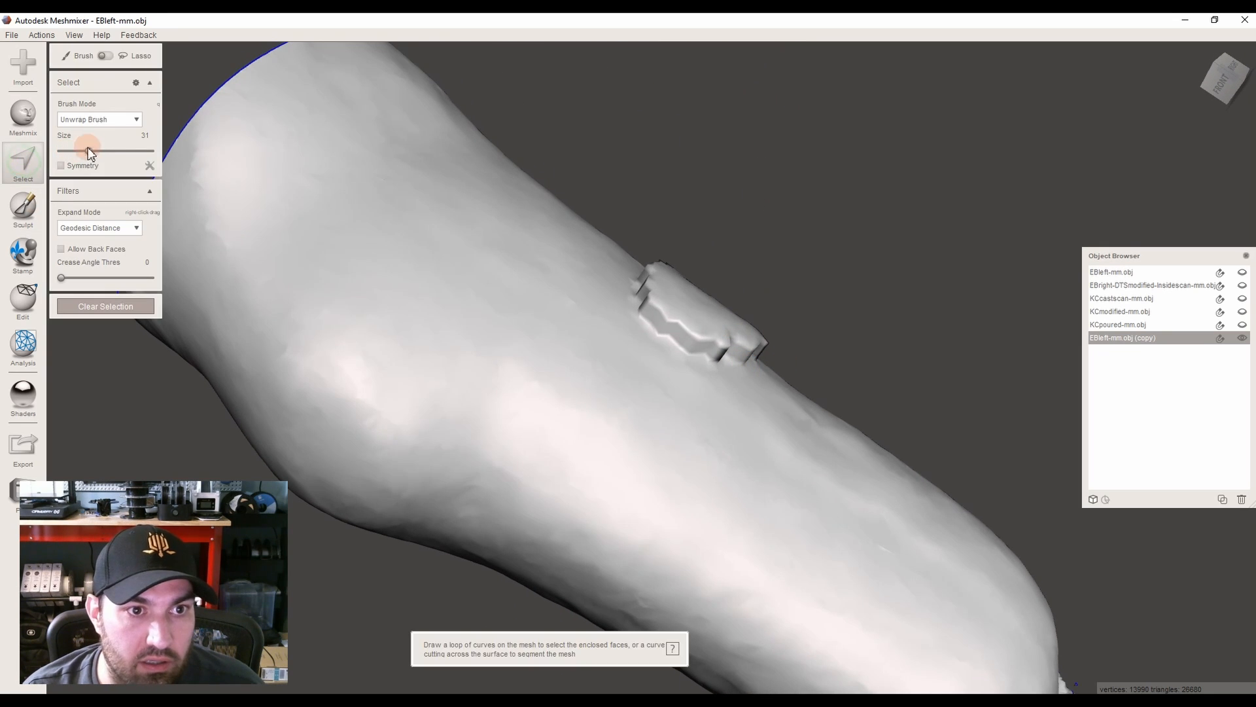
mouse_move(648, 367)
right_mouse_down()
mouse_move(661, 335)
mouse_move(626, 458)
right_mouse_up()
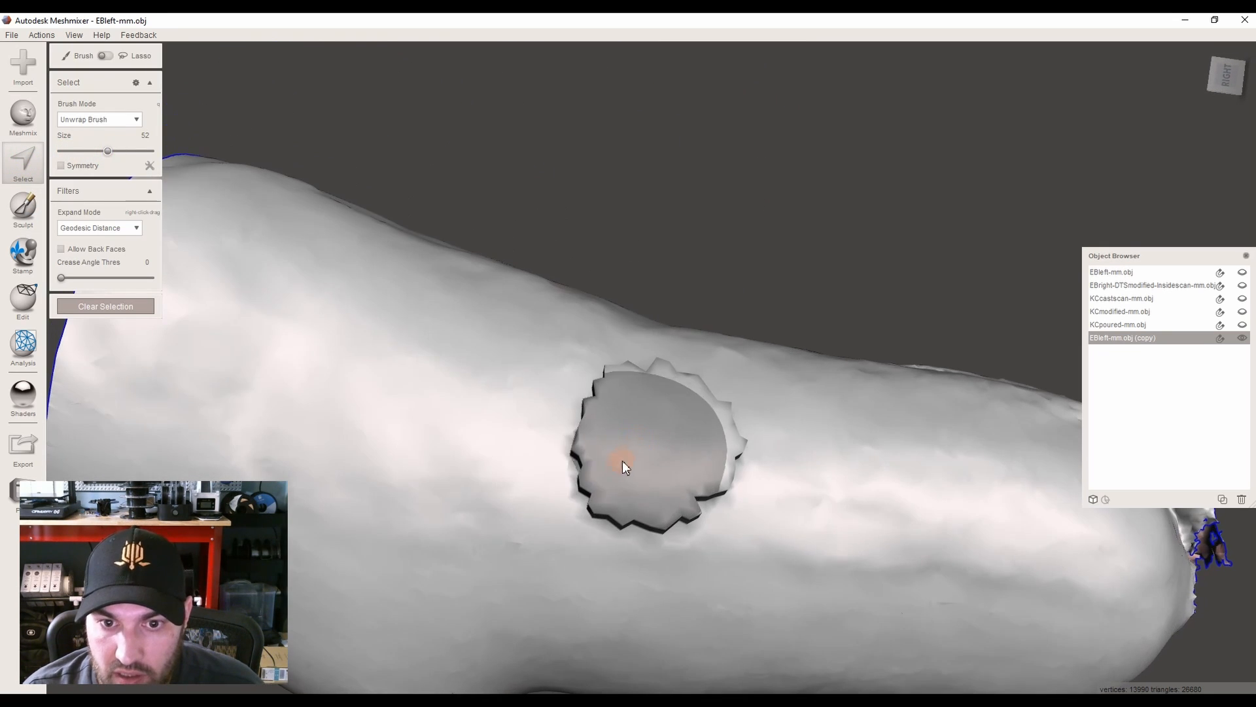
mouse_move(572, 470)
left_mouse_down()
mouse_move(584, 379)
mouse_move(710, 372)
left_mouse_up()
mouse_move(746, 462)
left_mouse_down()
mouse_move(700, 534)
mouse_move(623, 552)
mouse_move(572, 525)
mouse_move(629, 531)
left_mouse_up()
mouse_move(630, 531)
right_mouse_down()
mouse_move(623, 511)
mouse_move(677, 516)
right_mouse_up()
Deselect a small area in the centre of the raised patch's top with a size 33 brush
left_click(90, 215)
right_click_drag(575, 419, 687, 436)
left_click_drag(687, 436, 696, 437, "ctrl")
Try Shape Preserving smoothing on the selection with smoothing scales of 89.96 and 23.96 and 2 constraint rings, and cancel it
mouse_move(846, 642)
right_mouse_down()
mouse_move(838, 520)
mouse_move(778, 520)
right_mouse_up()
right_click_drag(769, 438, 751, 488)
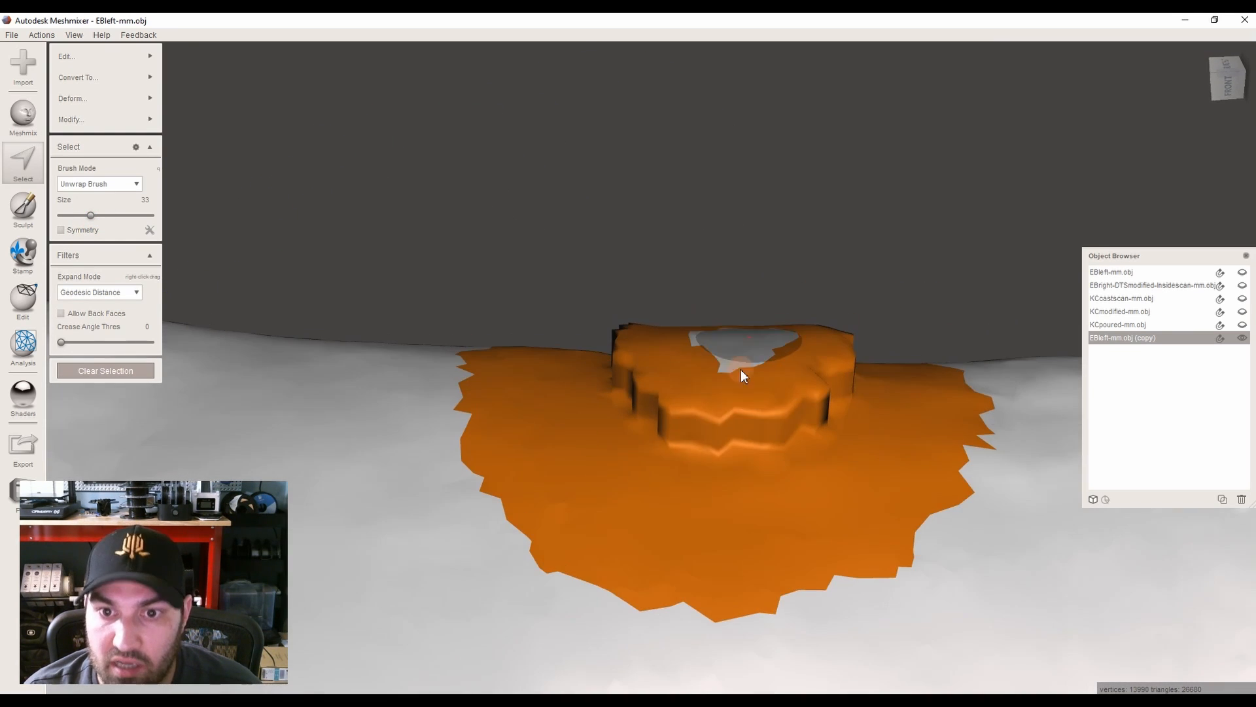
right_click_drag(699, 439, 723, 475)
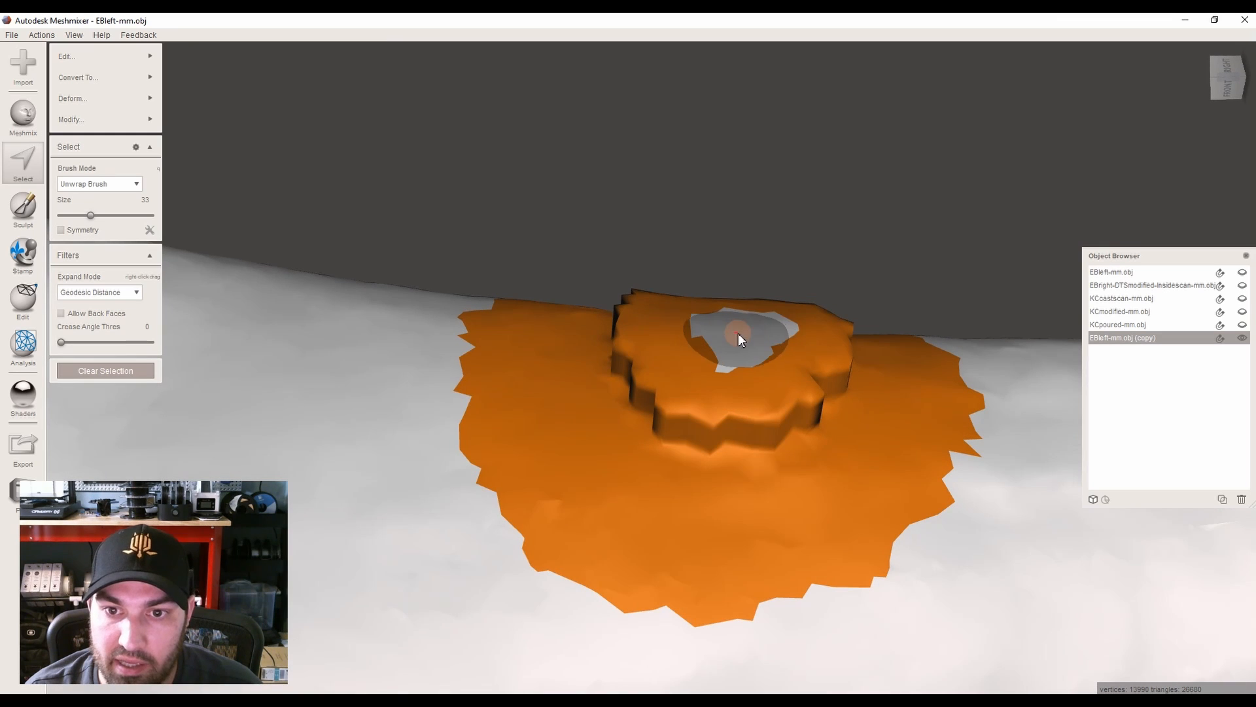
right_click_drag(736, 331, 709, 304)
left_click(135, 99)
left_click(195, 97)
right_click_drag(208, 98, 207, 76)
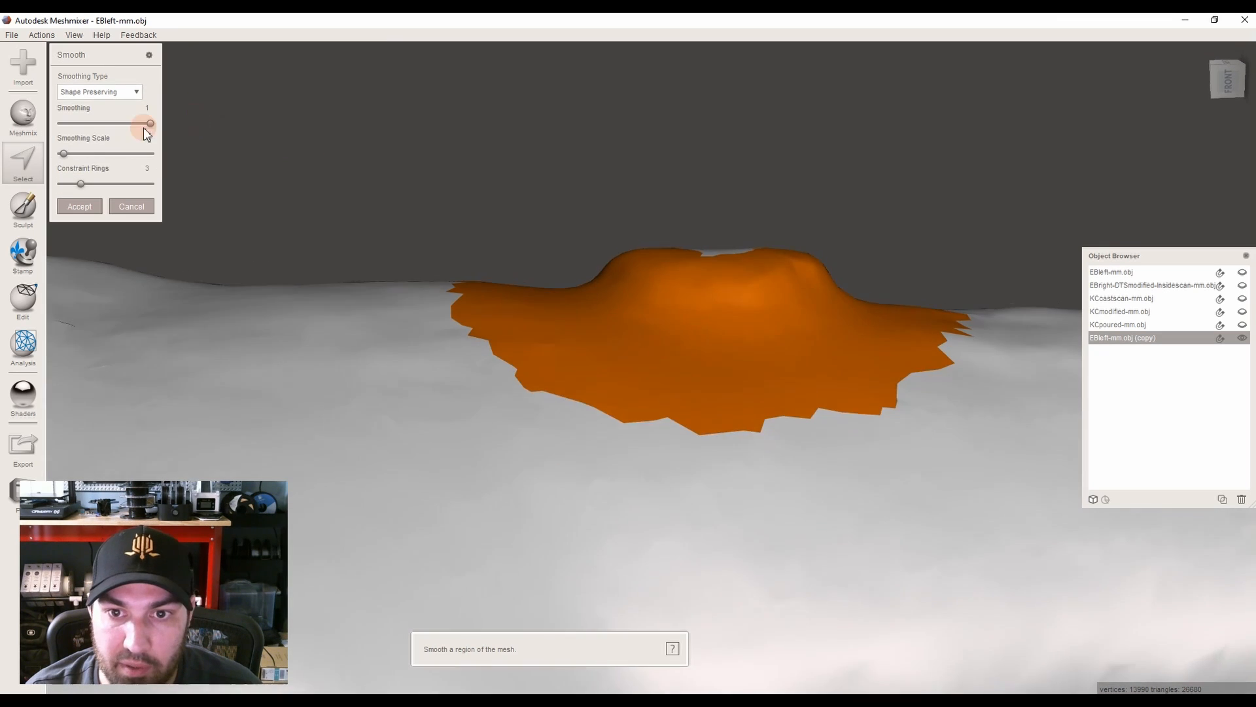
left_click_drag(68, 156, 84, 158)
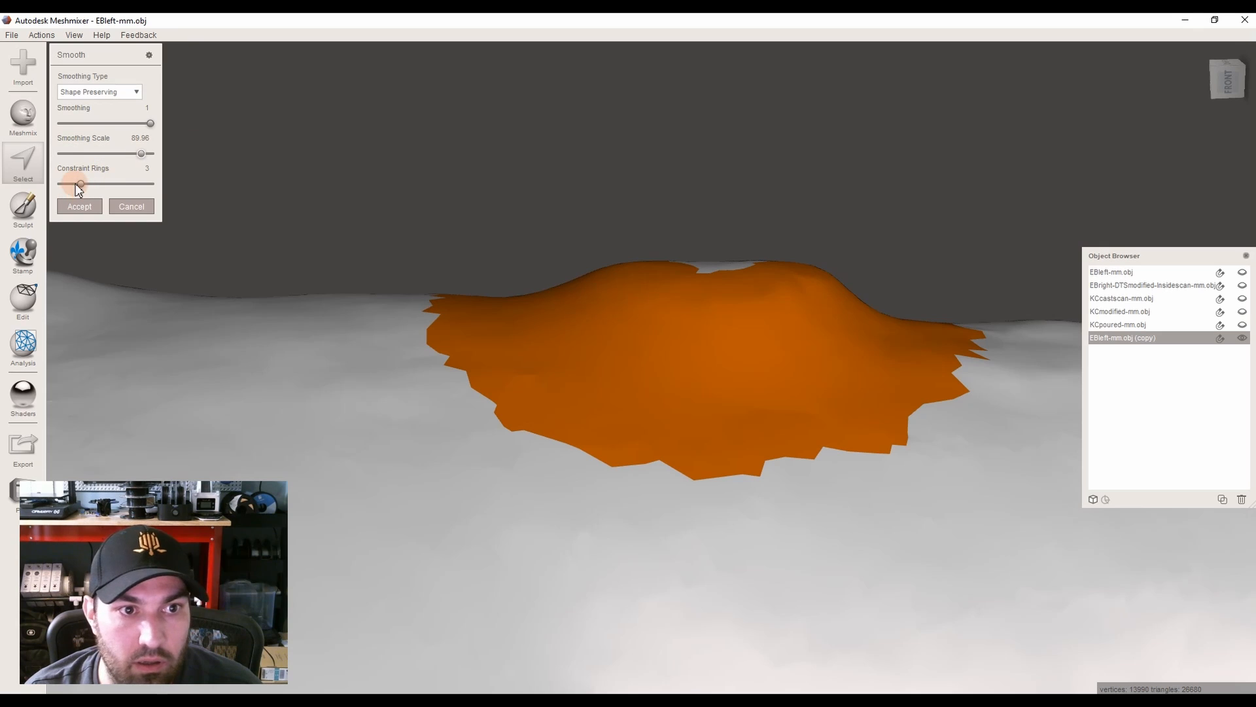
left_click_drag(139, 154, 85, 156)
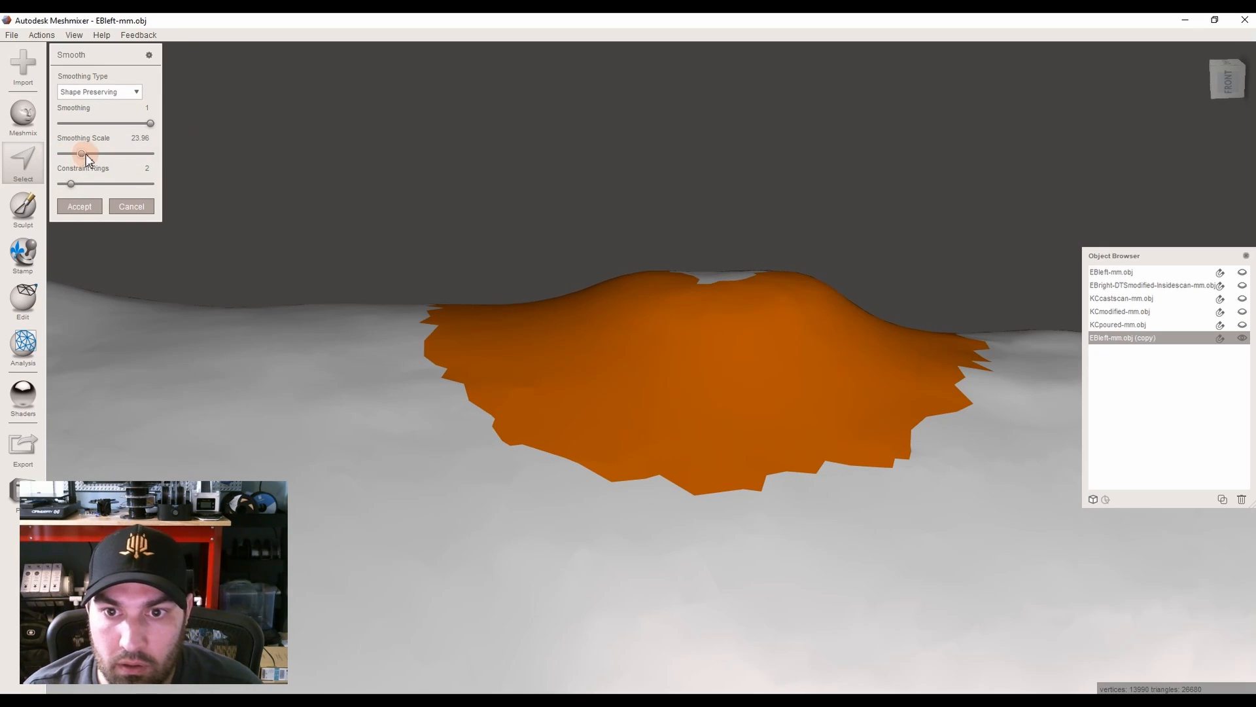
scroll(107, 222, "down", 4)
left_click(131, 206)
Reselect the centre of the raised patch, try smoothing with scale 23.24 and 3 constraint rings, and cancel it
right_click_drag(661, 275, 719, 382)
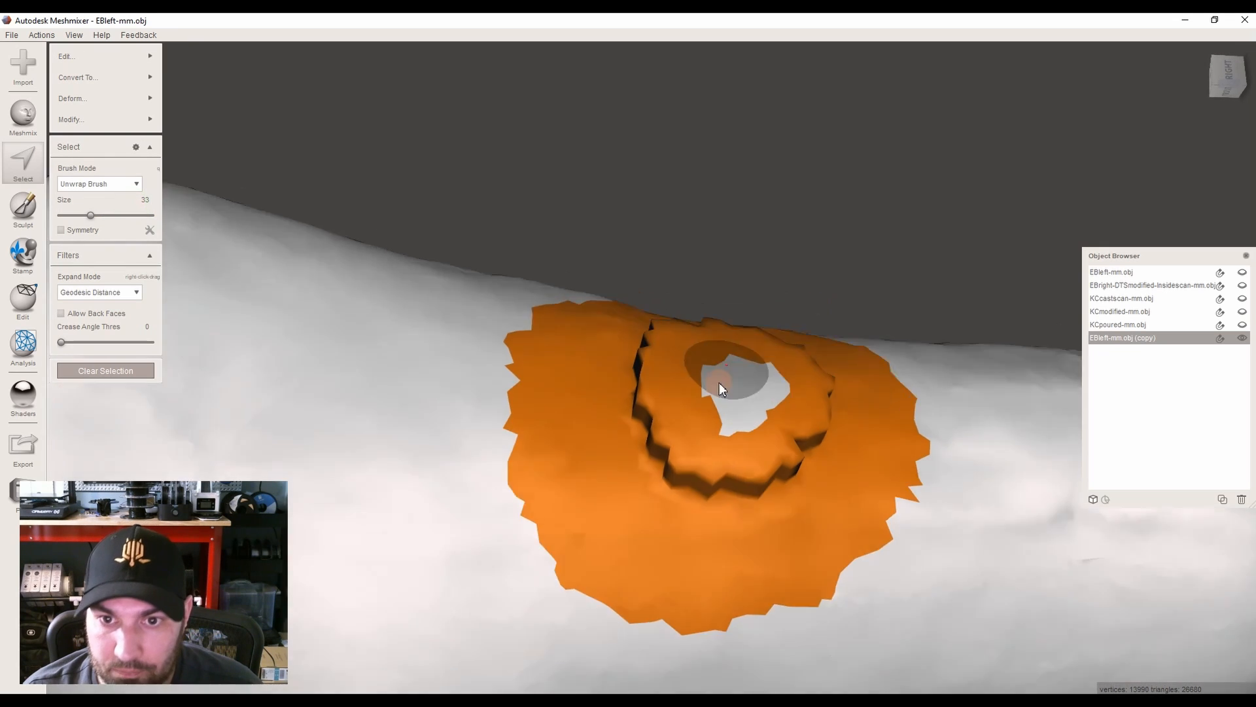
middle_click_drag(719, 382, 726, 335)
right_click_drag(712, 490, 673, 392)
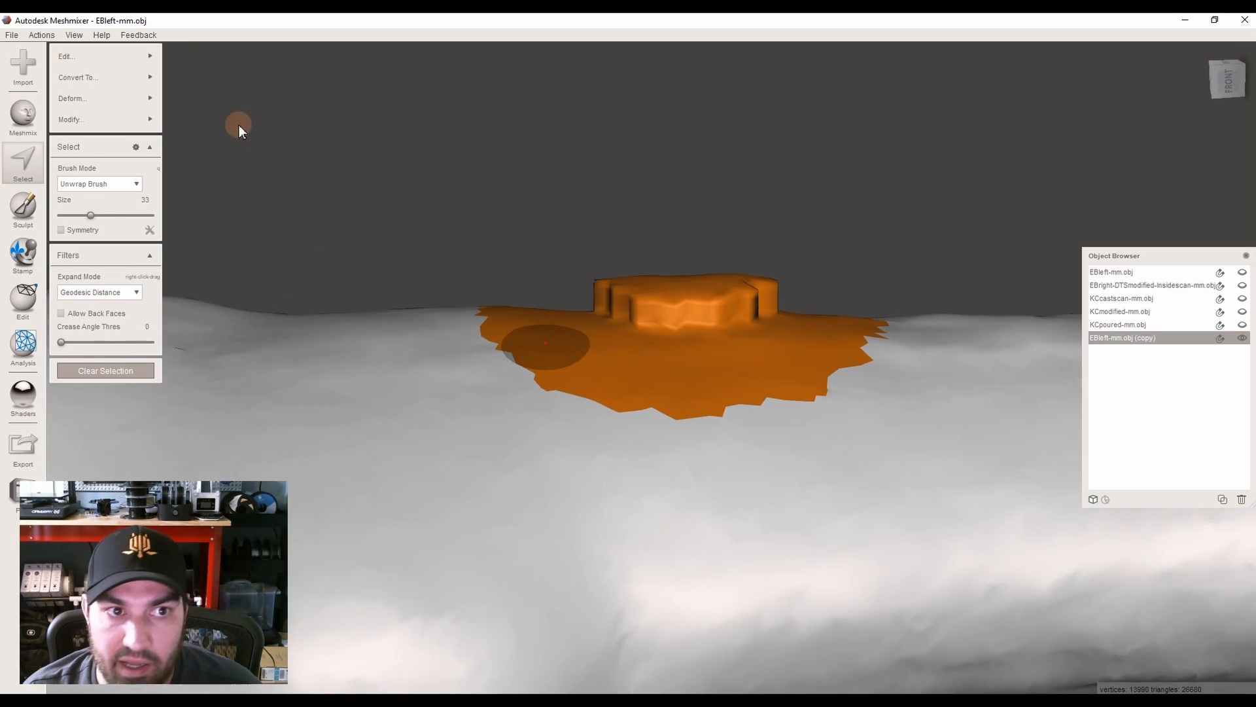
left_click(102, 97)
left_click(208, 104)
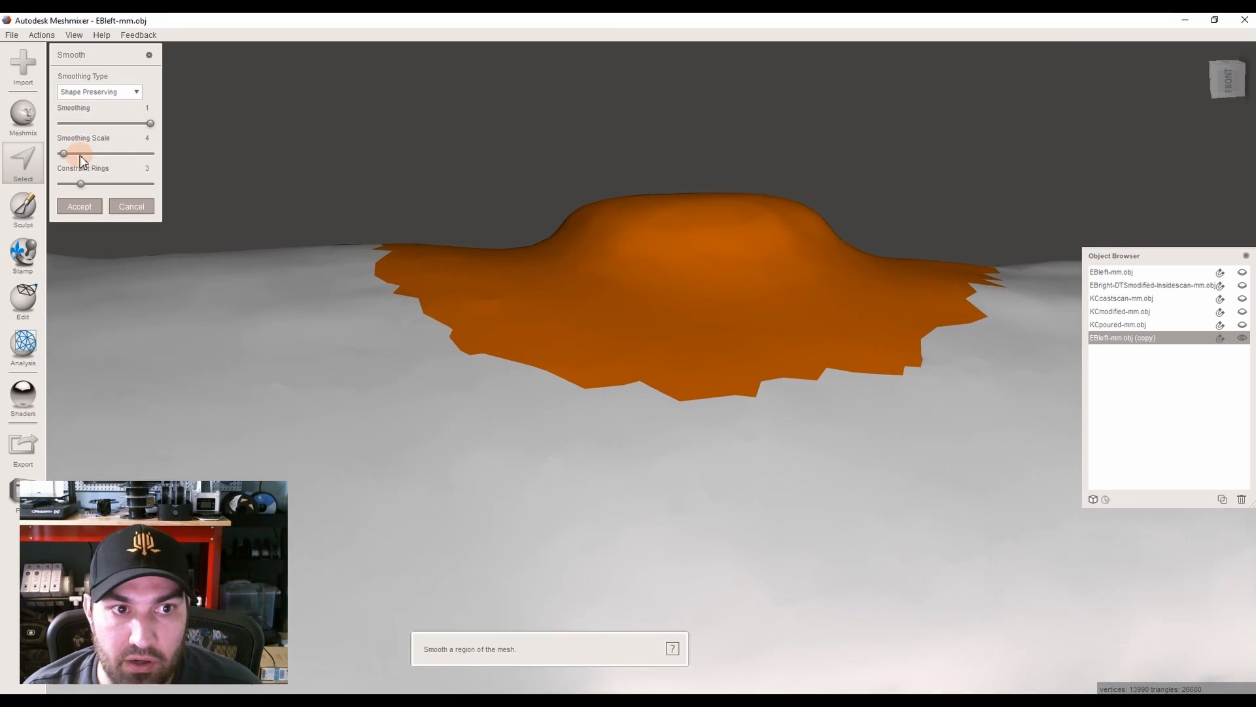
mouse_move(63, 154)
left_mouse_down()
mouse_move(79, 153)
mouse_move(21, 155)
mouse_move(79, 164)
left_mouse_up()
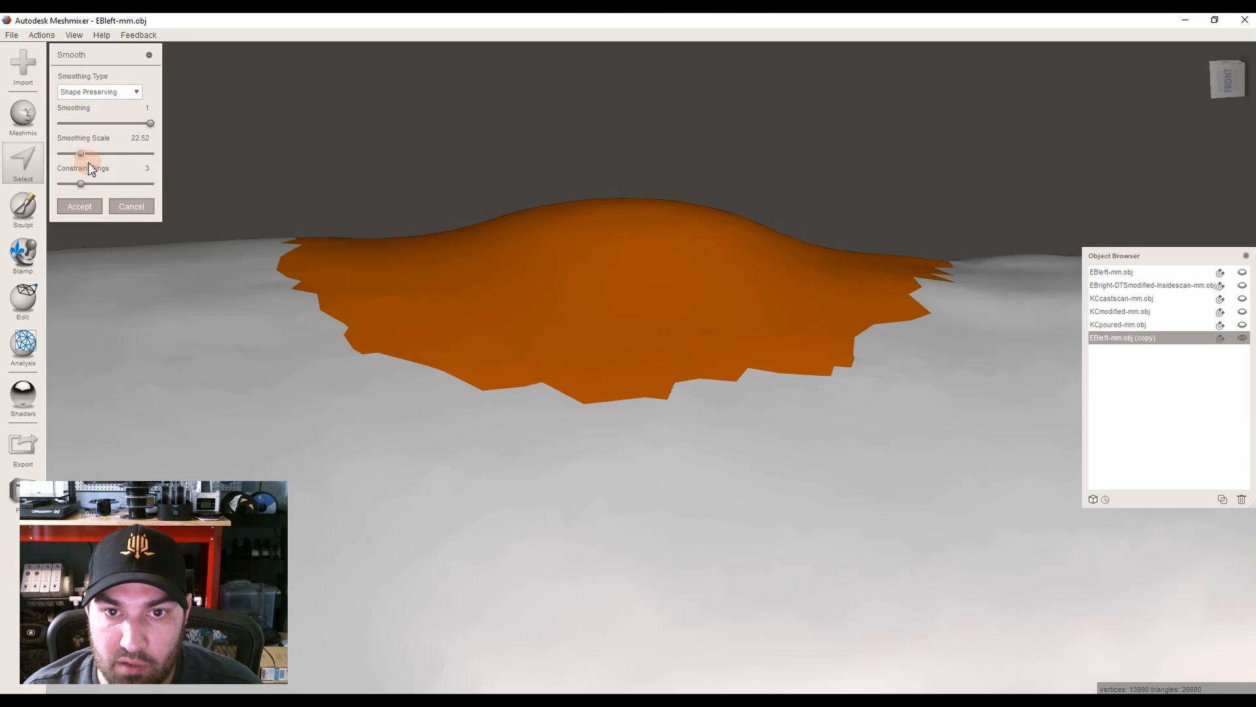
right_click_drag(624, 336, 638, 238)
right_click_drag(648, 308, 674, 366)
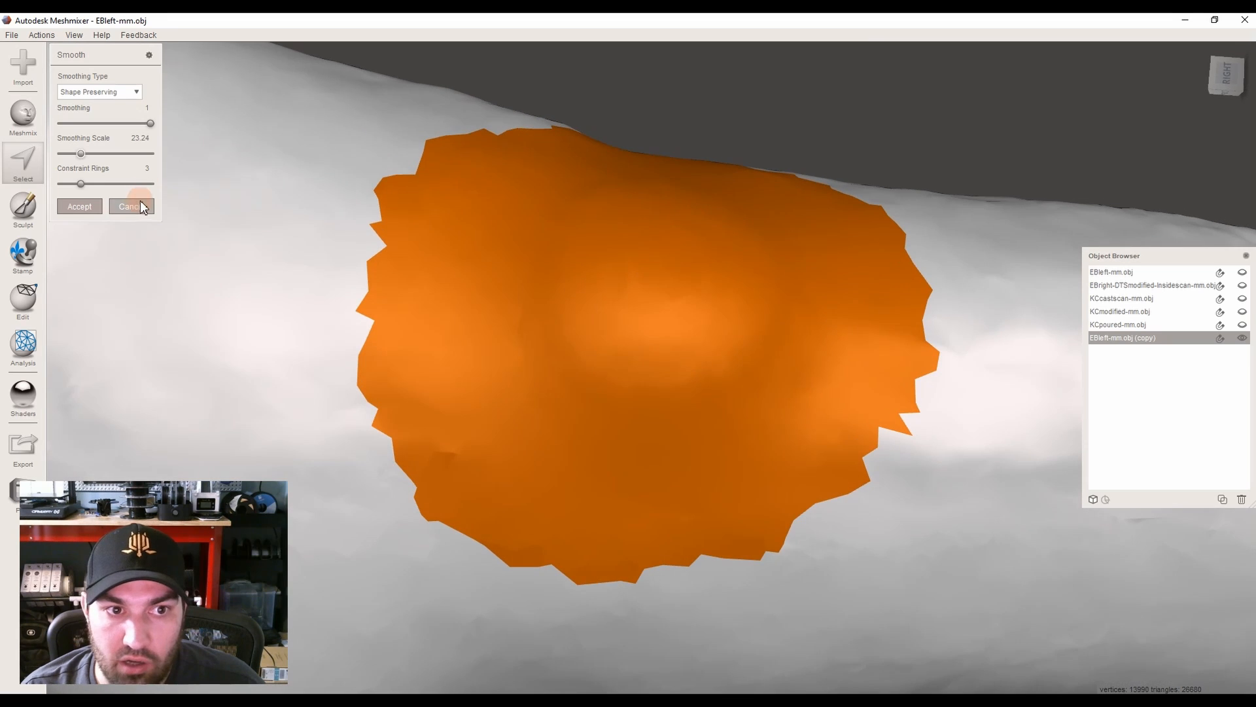
left_click(79, 206)
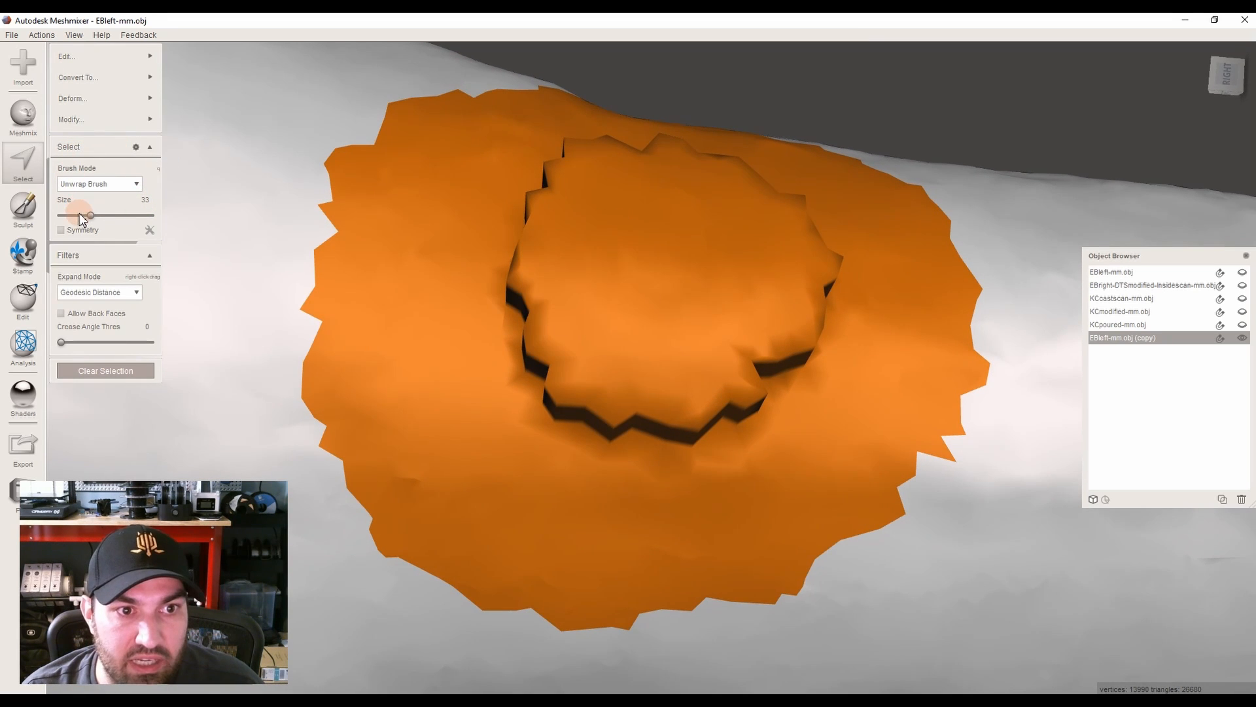
Deselect a small spot atop the raised patch with a size 20 brush and smooth the selection with 2 constraint rings
right_click_drag(666, 262, 608, 392)
mouse_move(104, 98)
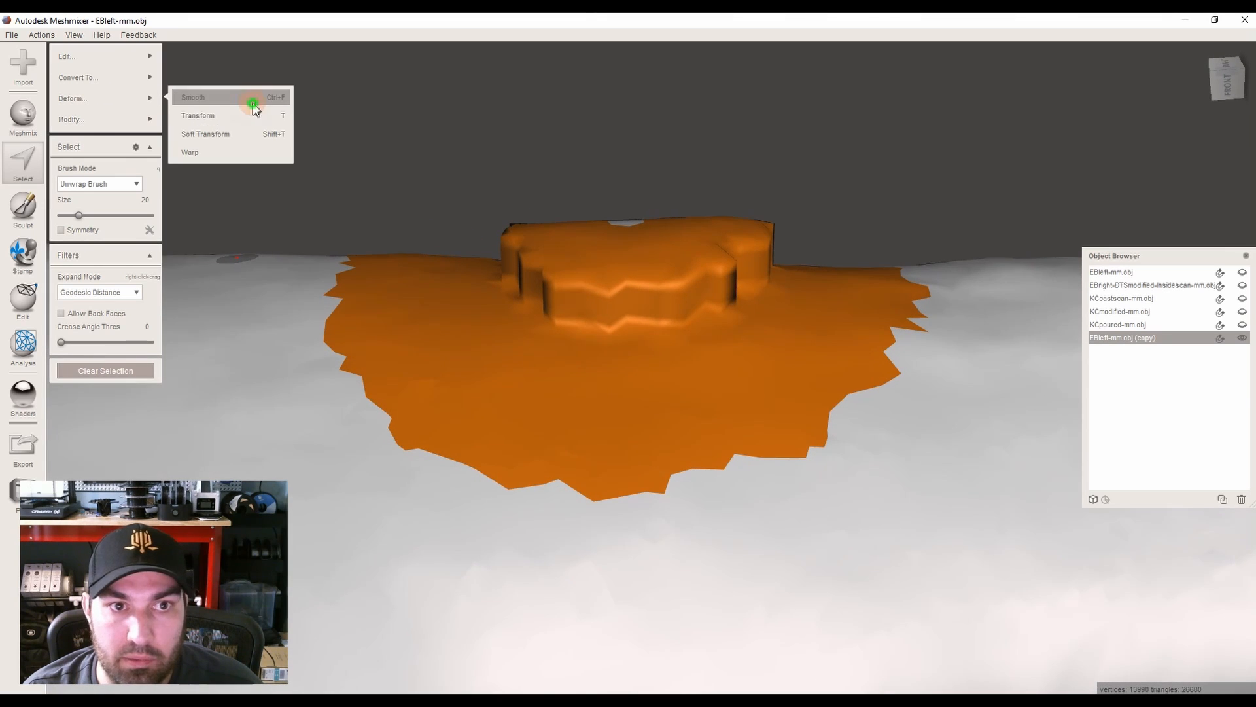
left_click(254, 106)
left_click_drag(65, 154, 95, 155)
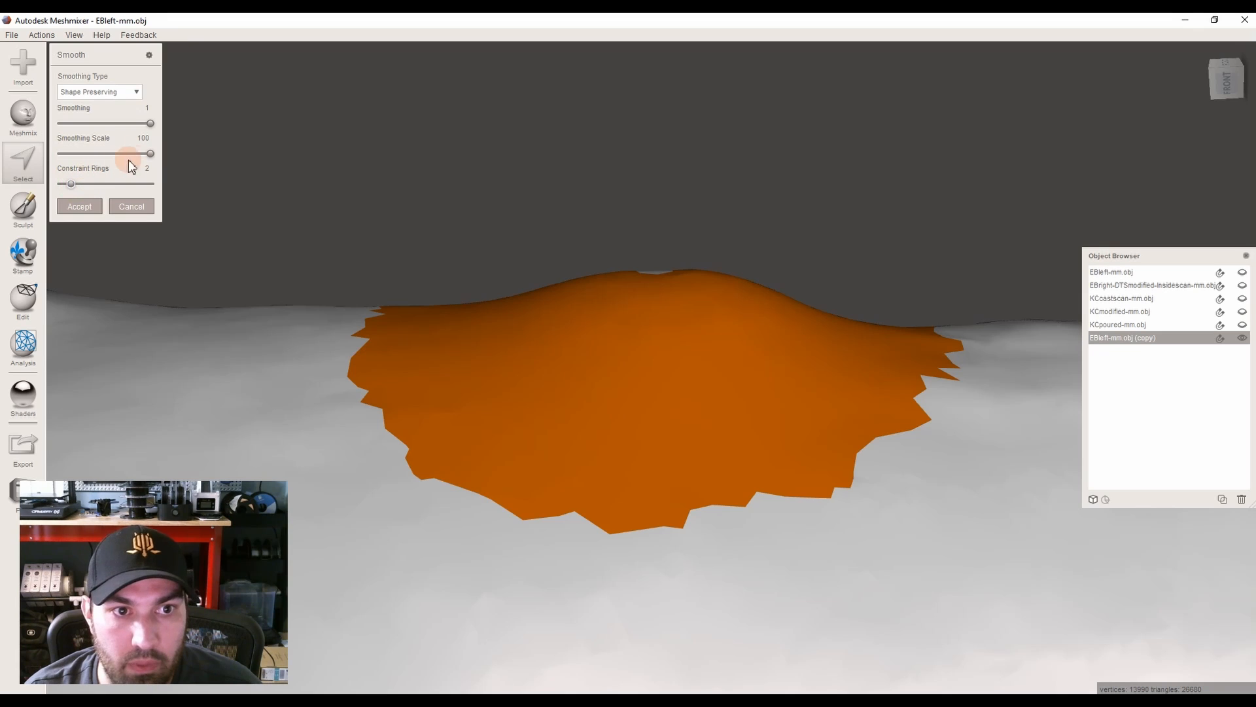
left_click_drag(144, 153, 106, 155)
left_click(92, 207)
right_click_drag(262, 360, 369, 392)
scroll(358, 394, "down", 10)
key("Escape")
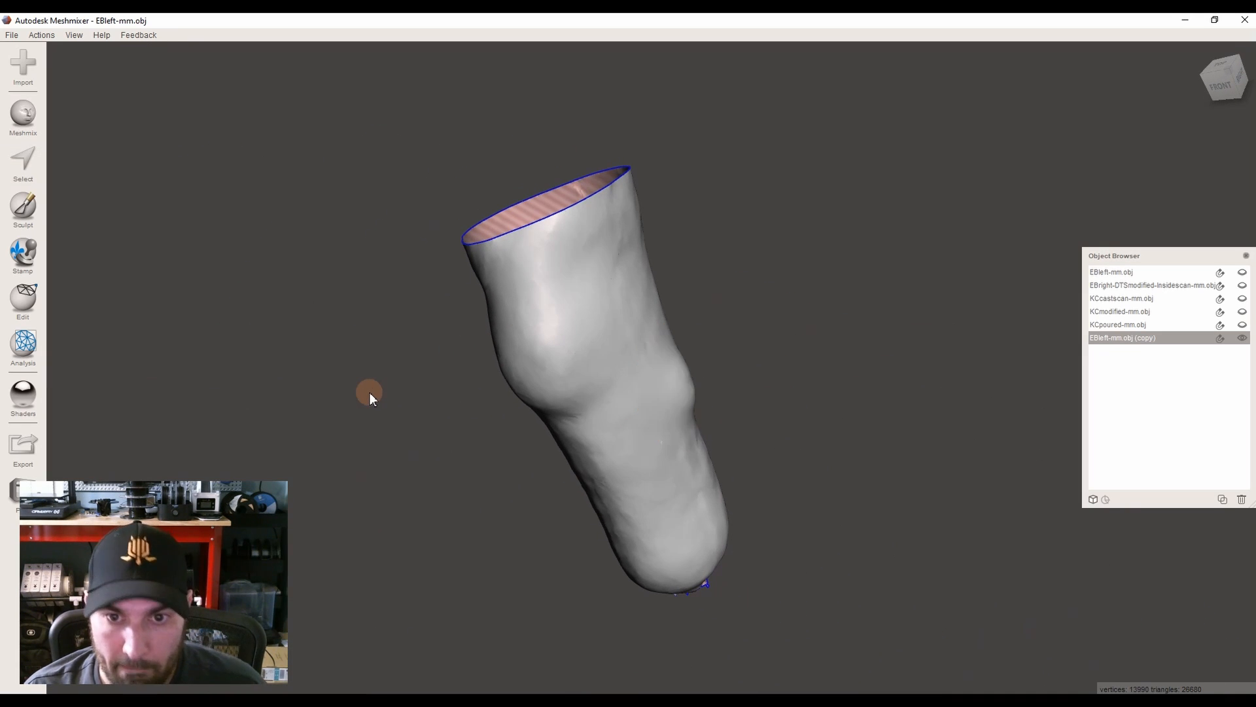
Paint a long lengthwise strip on the lower front of the limb with a size 42 Unwrap Brush
left_click(29, 179)
right_click_drag(623, 381, 674, 426)
middle_click_drag(670, 464, 670, 354)
scroll(670, 353, "up", 4)
left_click(98, 151)
mouse_move(620, 331)
right_mouse_down()
mouse_move(556, 326)
mouse_move(687, 269)
mouse_move(674, 233)
right_mouse_up()
left_click_drag(673, 430, 673, 435)
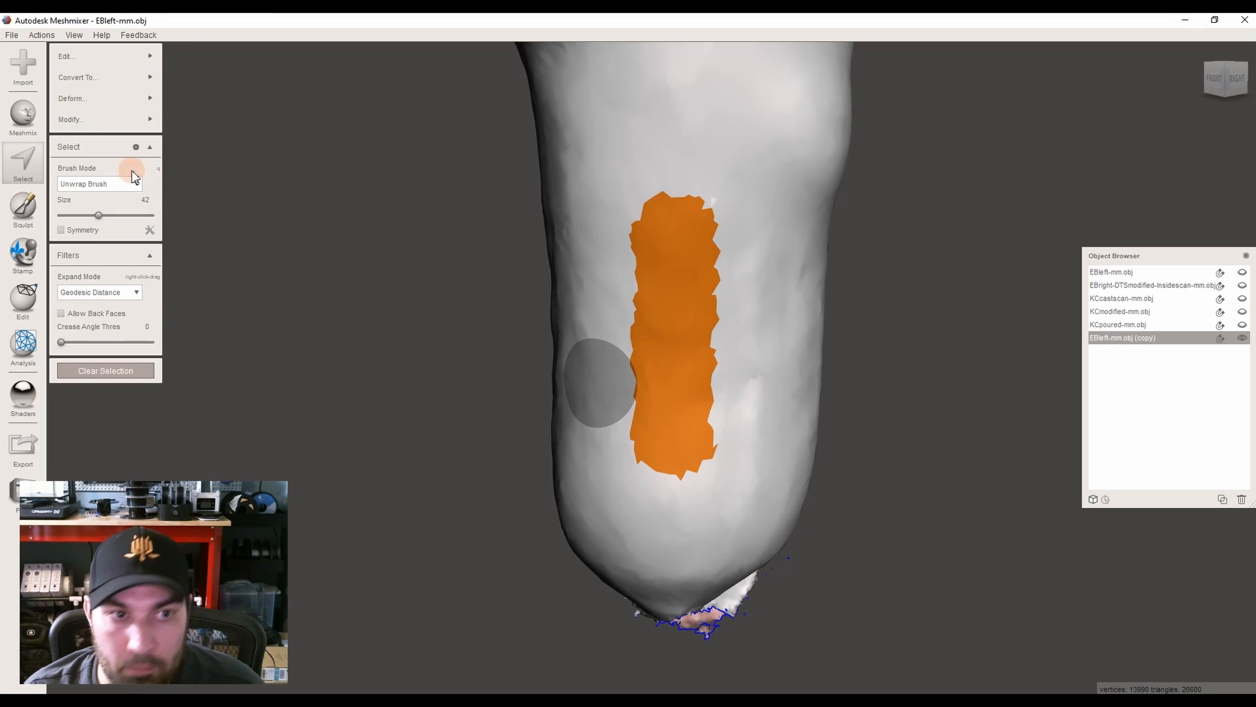
Smooth the boundary of the selected lengthwise strip and accept the result
mouse_move(99, 116)
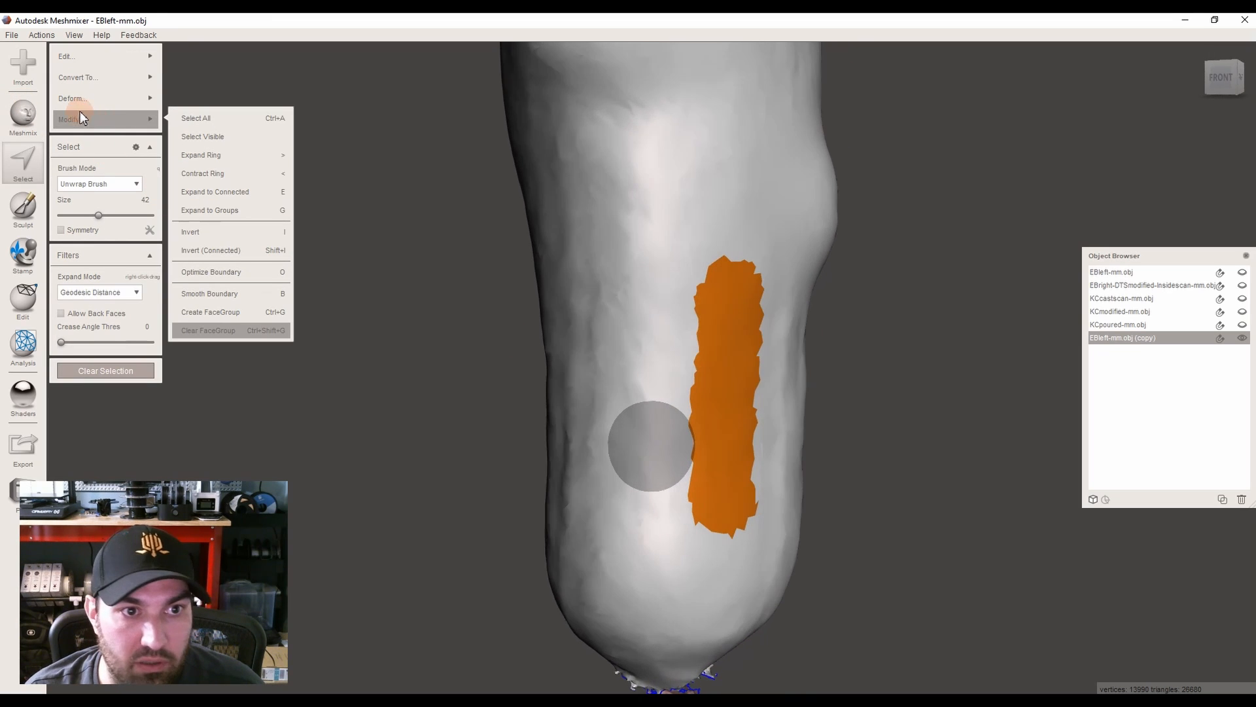
left_click(225, 294)
left_click(97, 272)
mouse_move(92, 64)
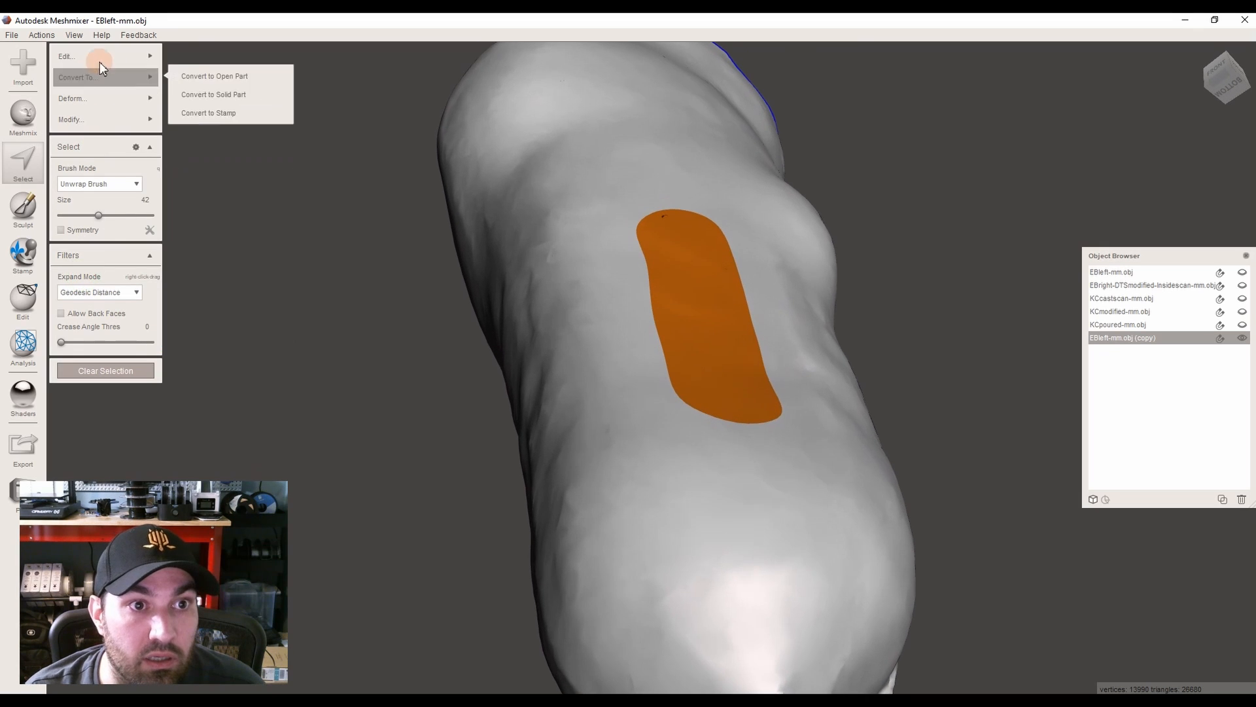
Extrude the selected lengthwise strip inward with an offset of -3 mm, accept it and clear the selection
left_click(203, 126)
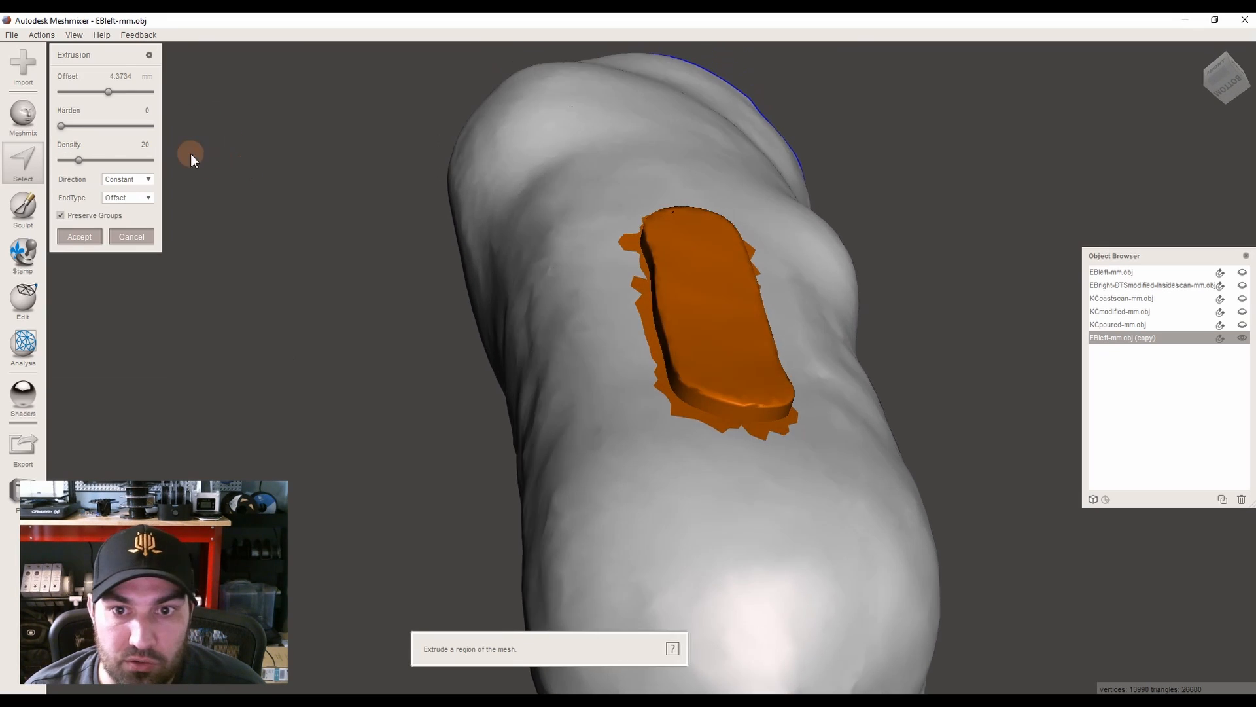
left_click_drag(107, 93, 102, 92)
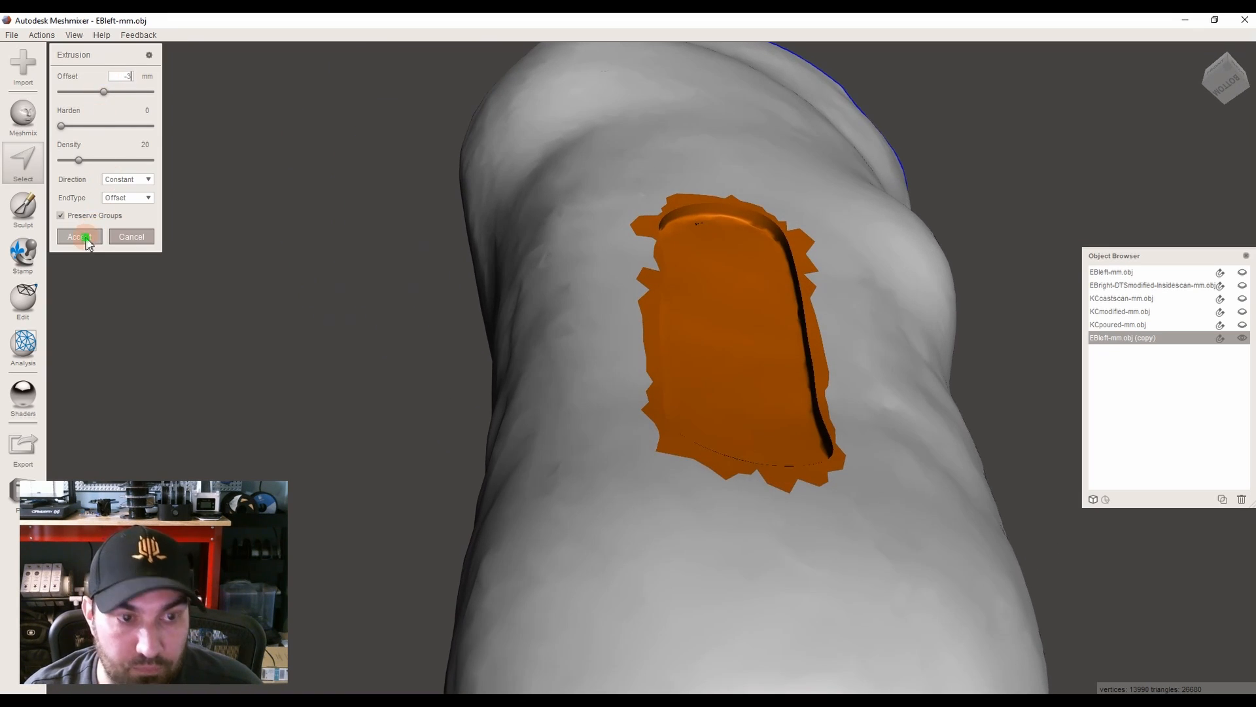
left_click(86, 238)
key("Escape")
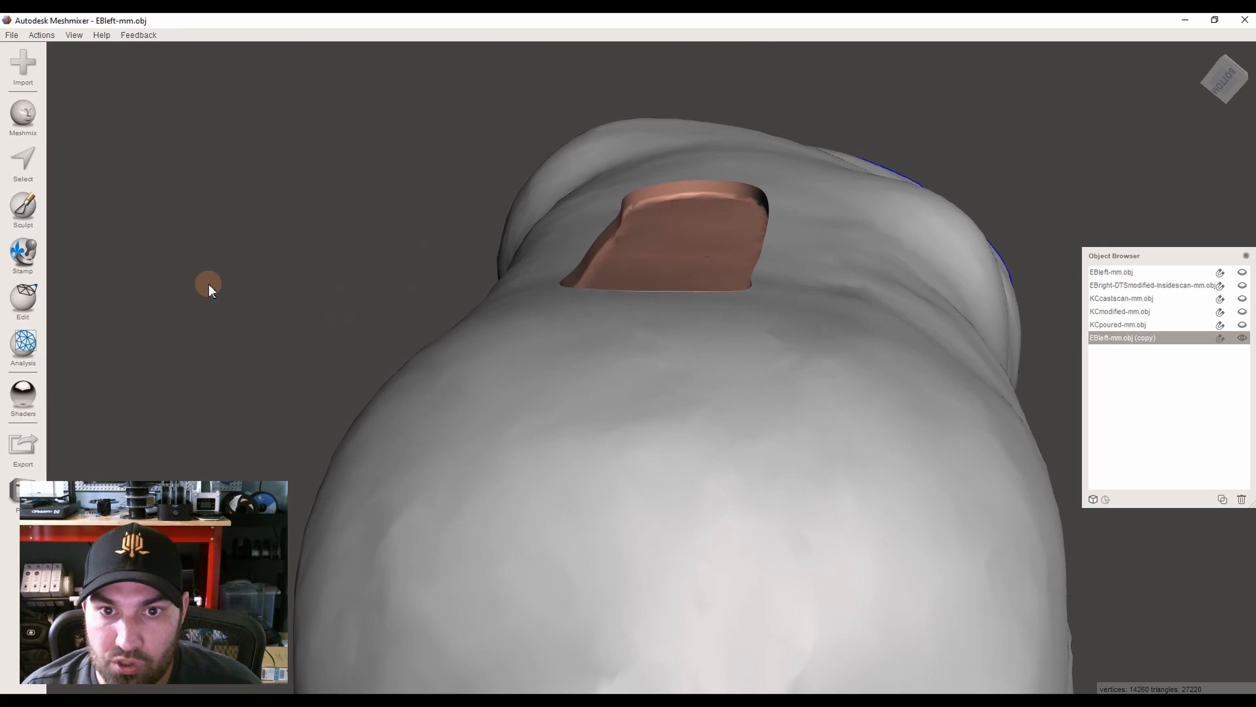
right_click_drag(203, 296, 606, 207)
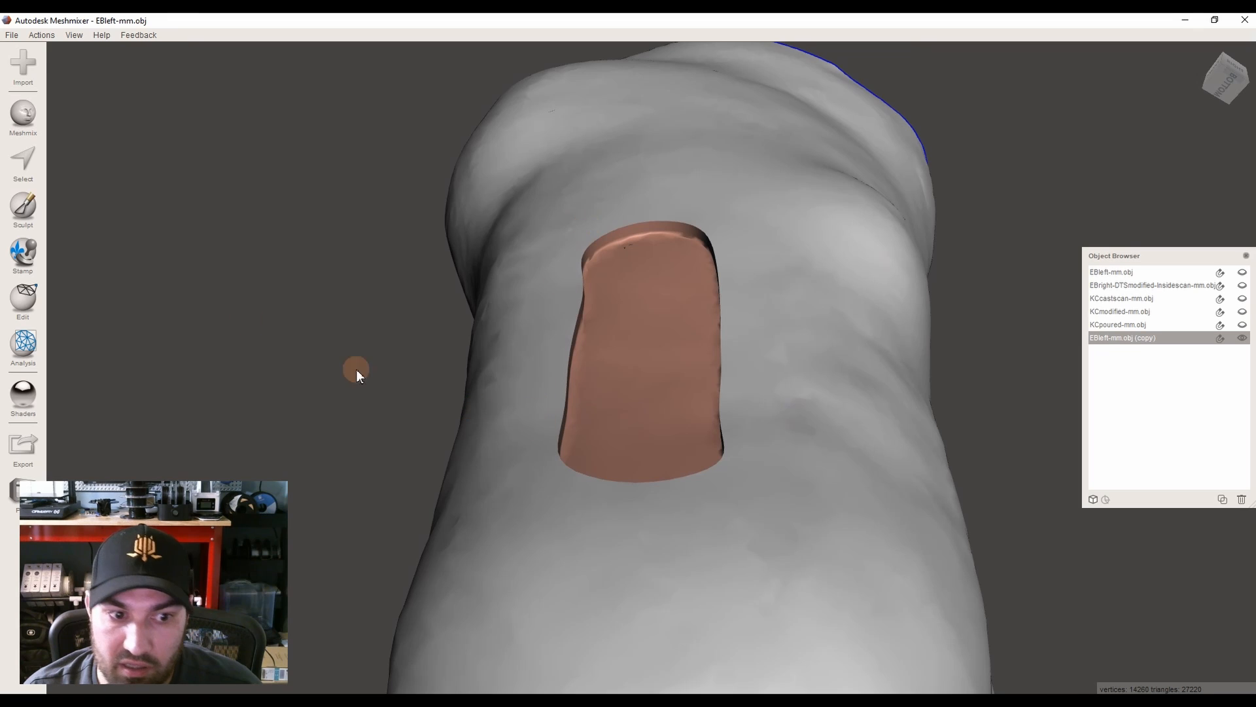
right_click_drag(322, 286, 39, 196)
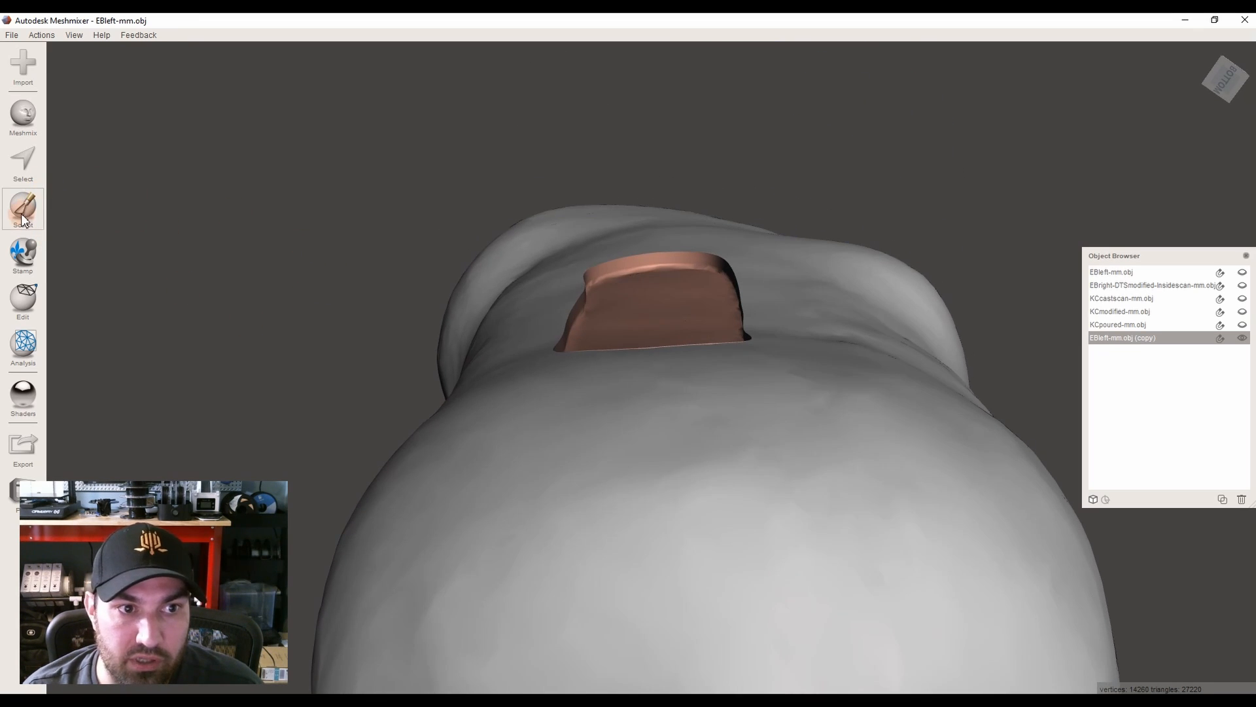
Enter Sculpt mode and compare the Surface and Volume brush sets, ending with the Volume set active
left_click(22, 218)
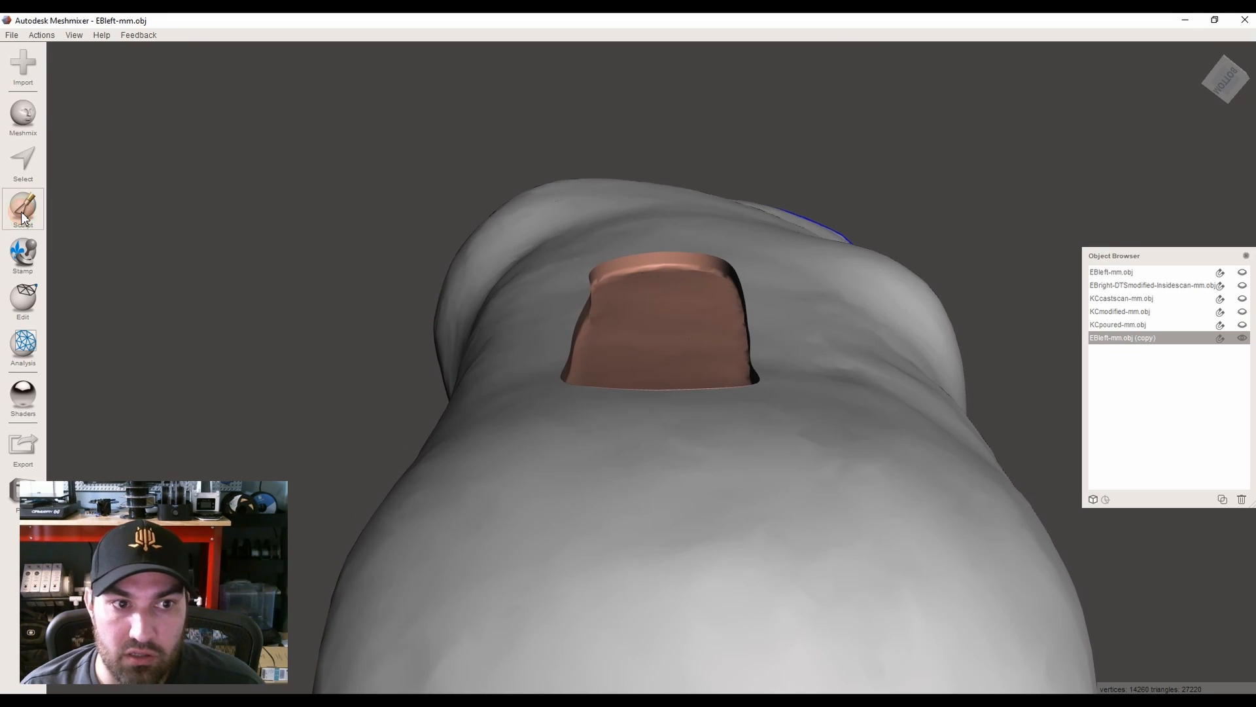
left_click(21, 217)
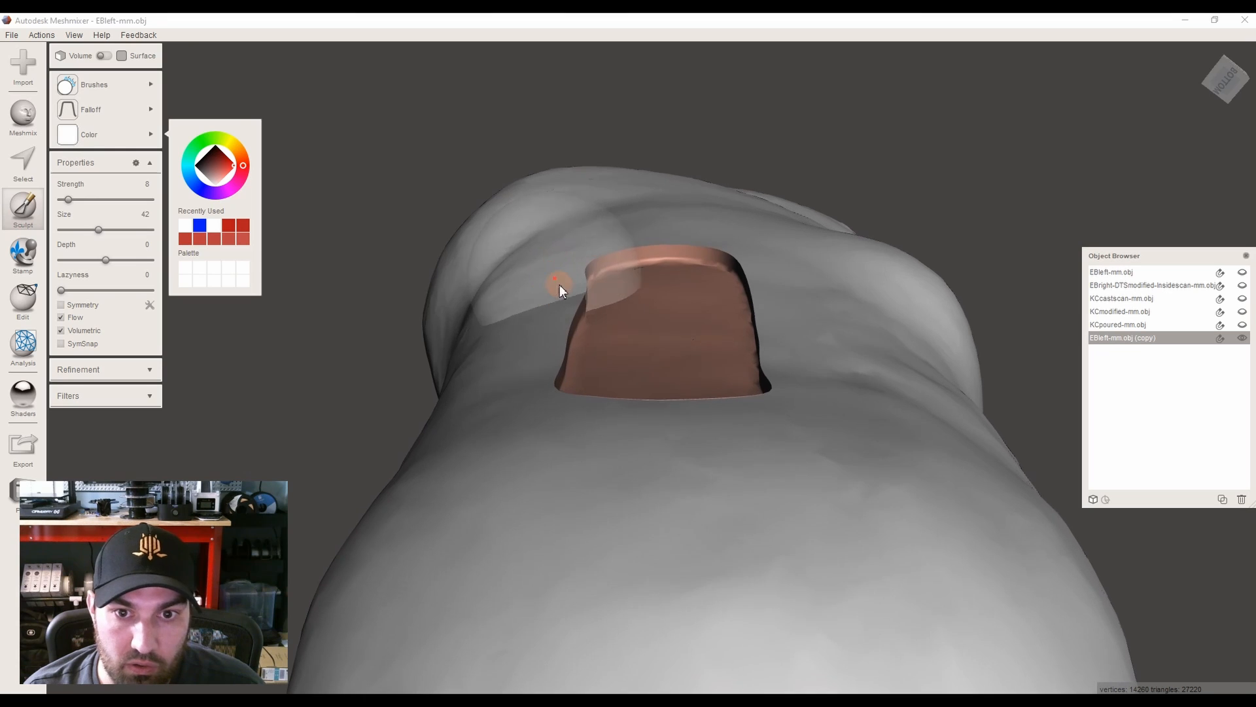
mouse_move(96, 89)
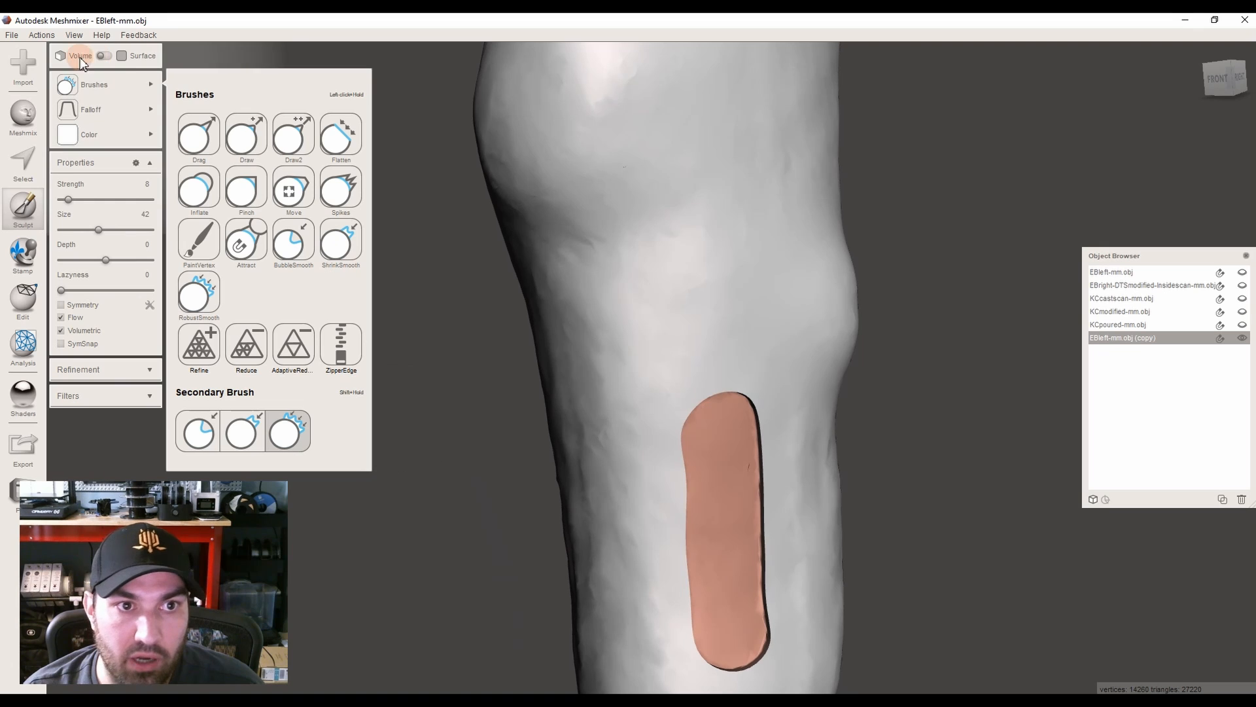
left_click(105, 56)
left_click(124, 83)
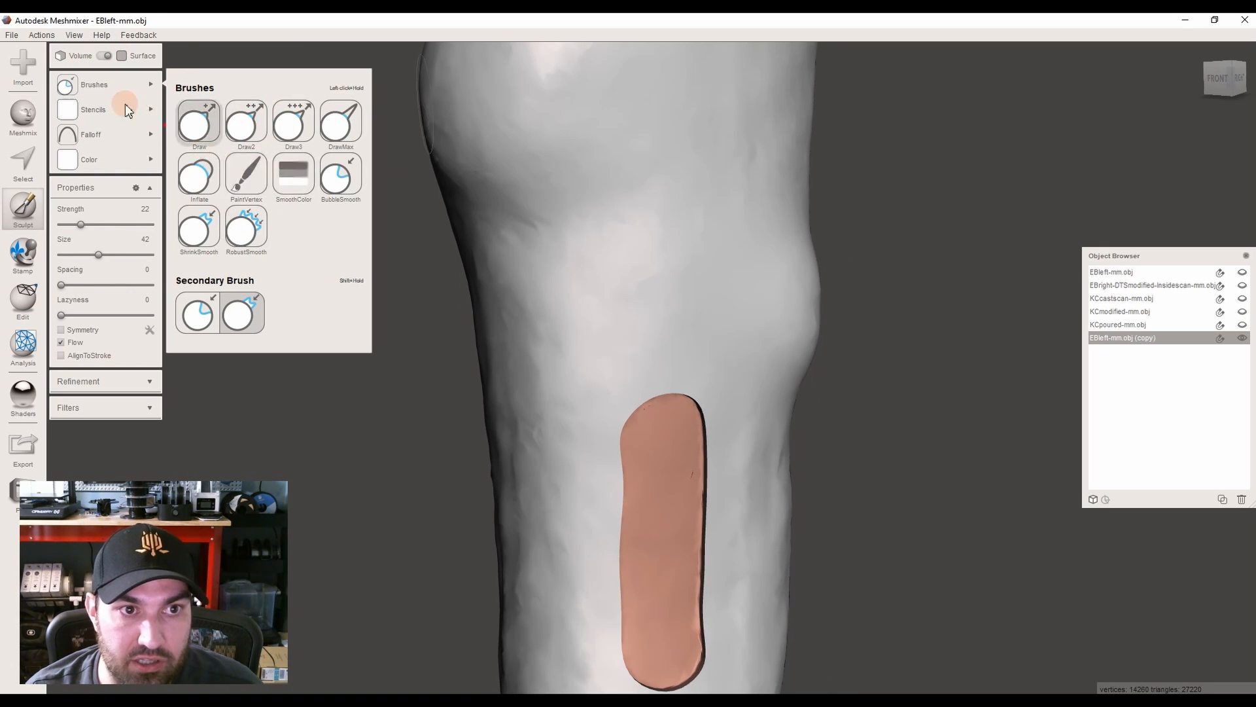
left_click(103, 56)
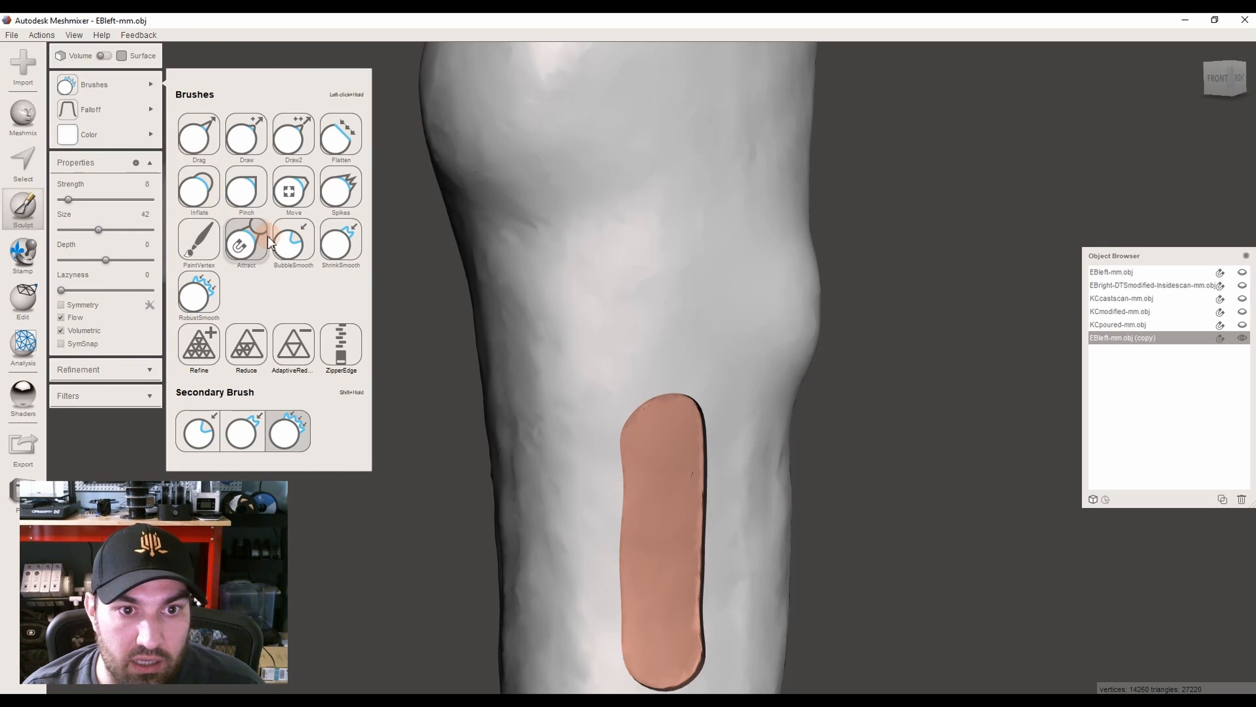
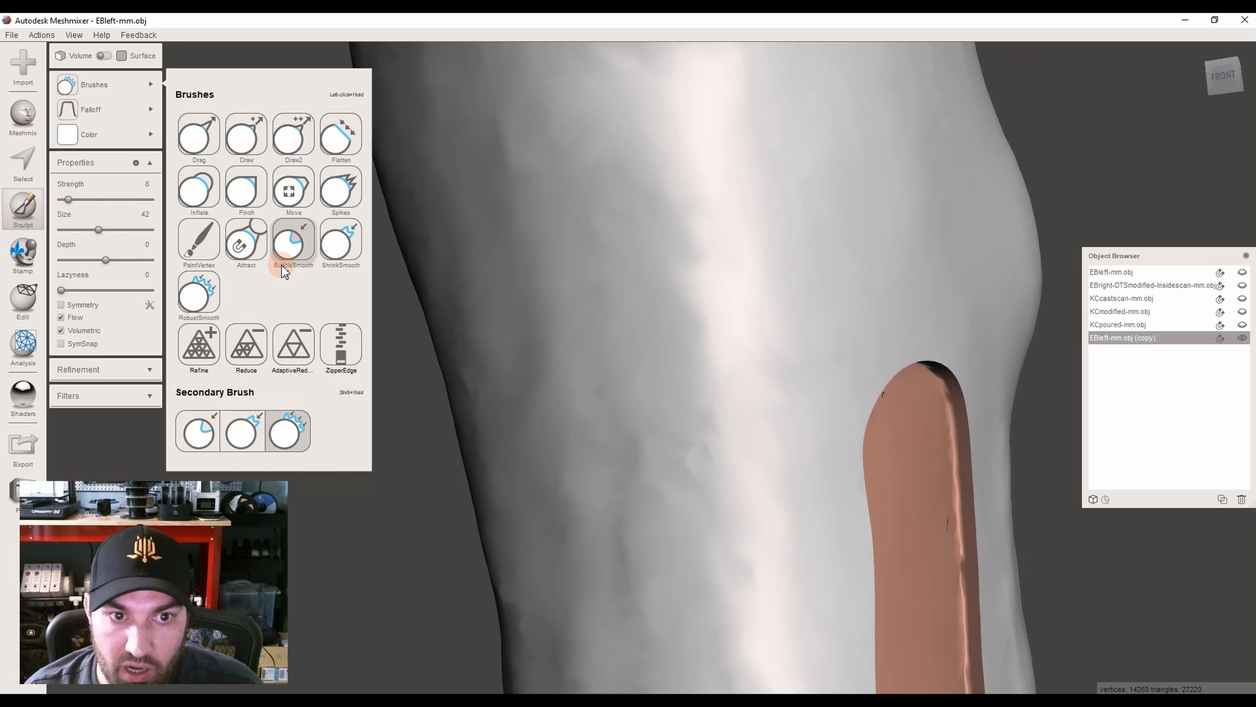
Set up the BubbleSmooth volume brush with size 30 and strength 15
left_click(288, 254)
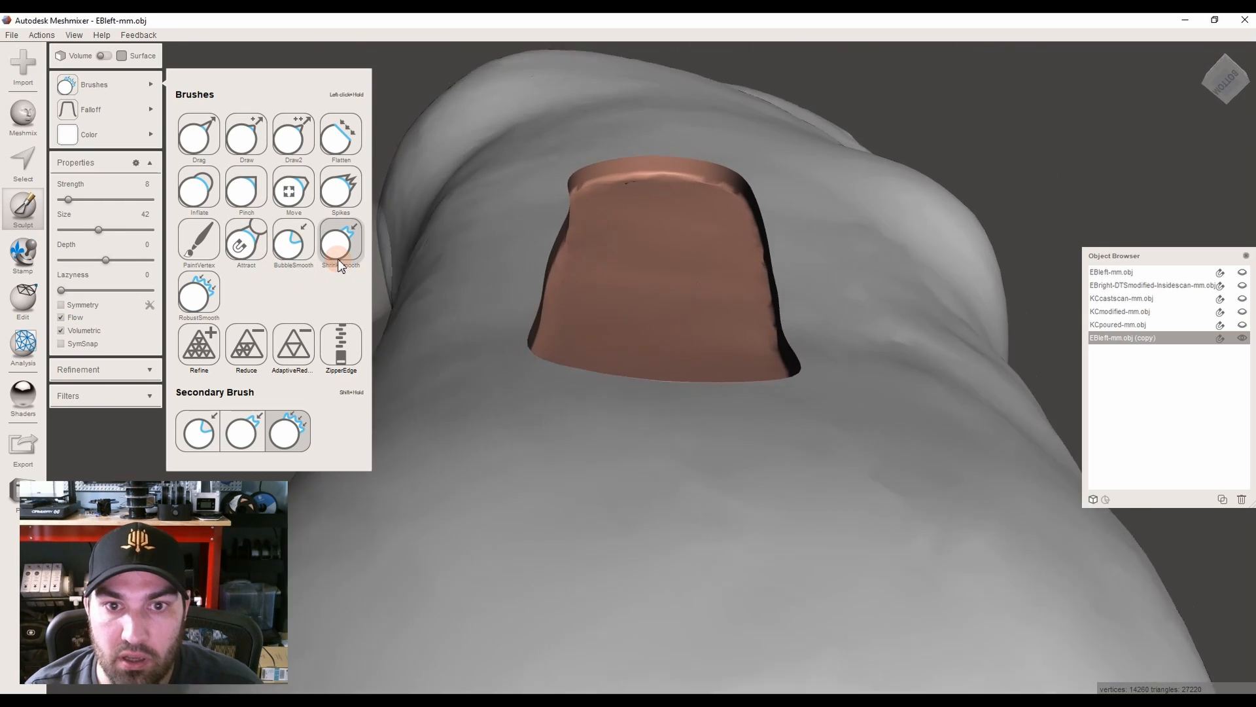
left_click(206, 300)
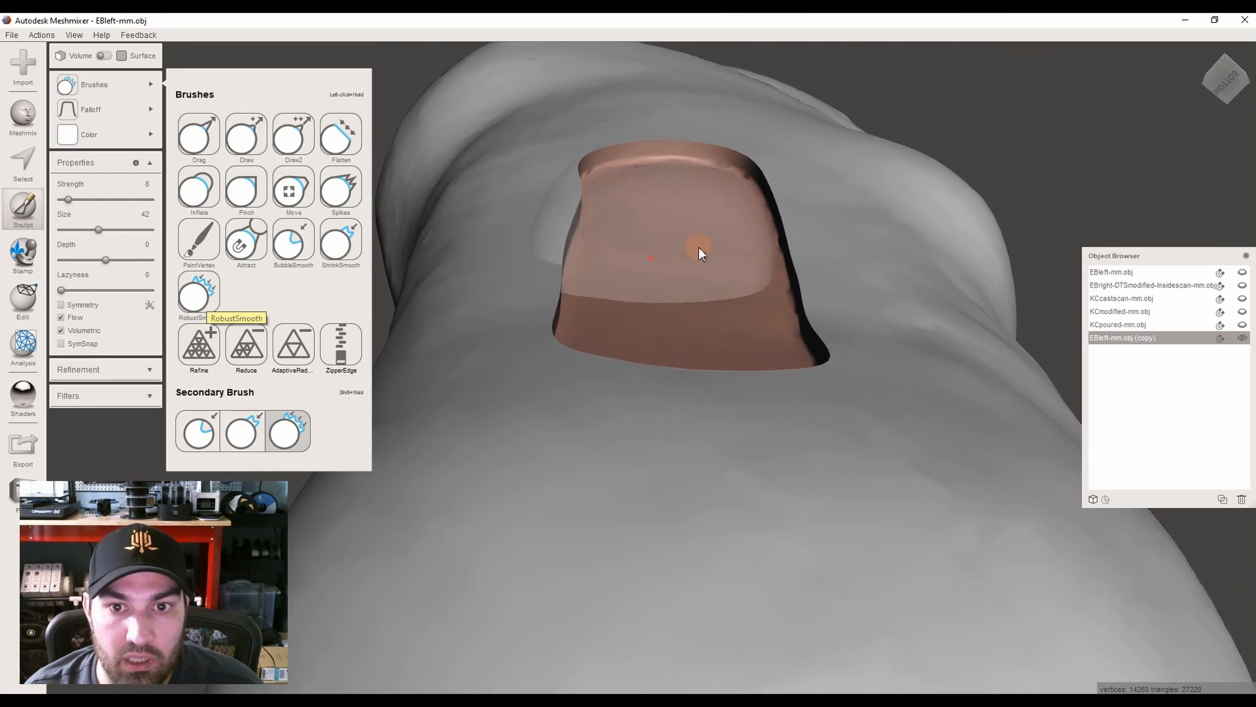
left_click_drag(98, 229, 89, 230)
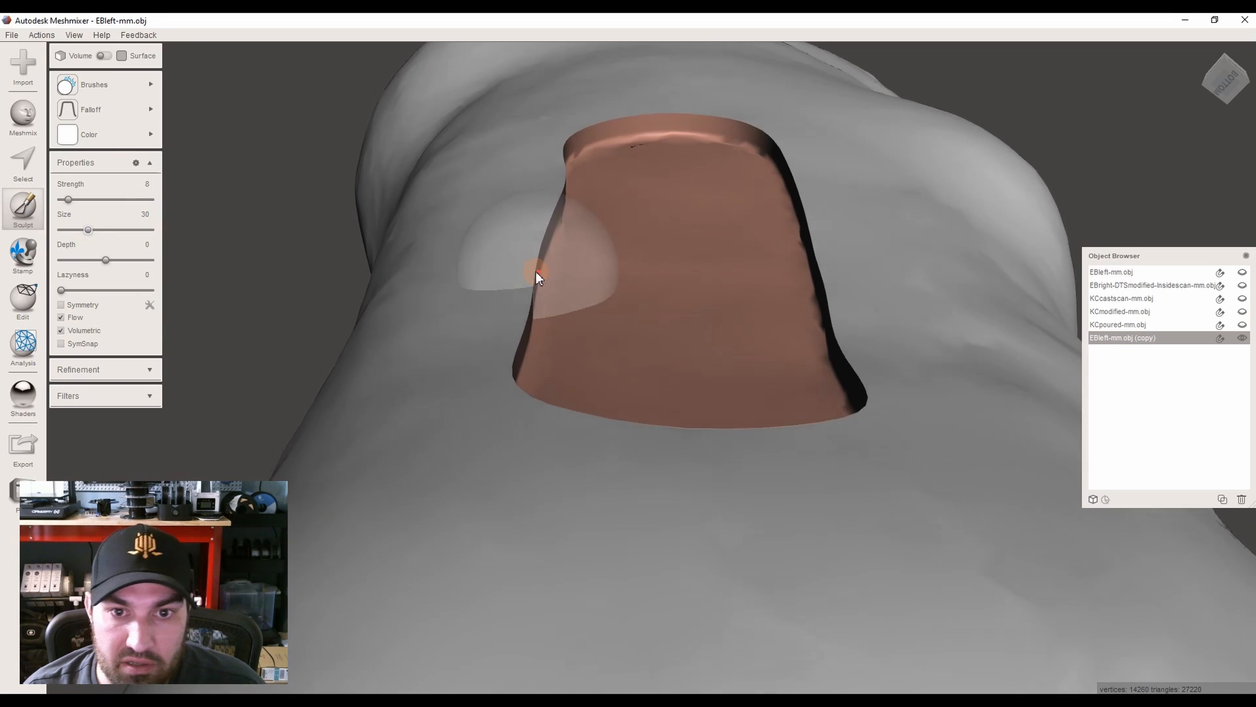
left_click(92, 102)
left_click(92, 88)
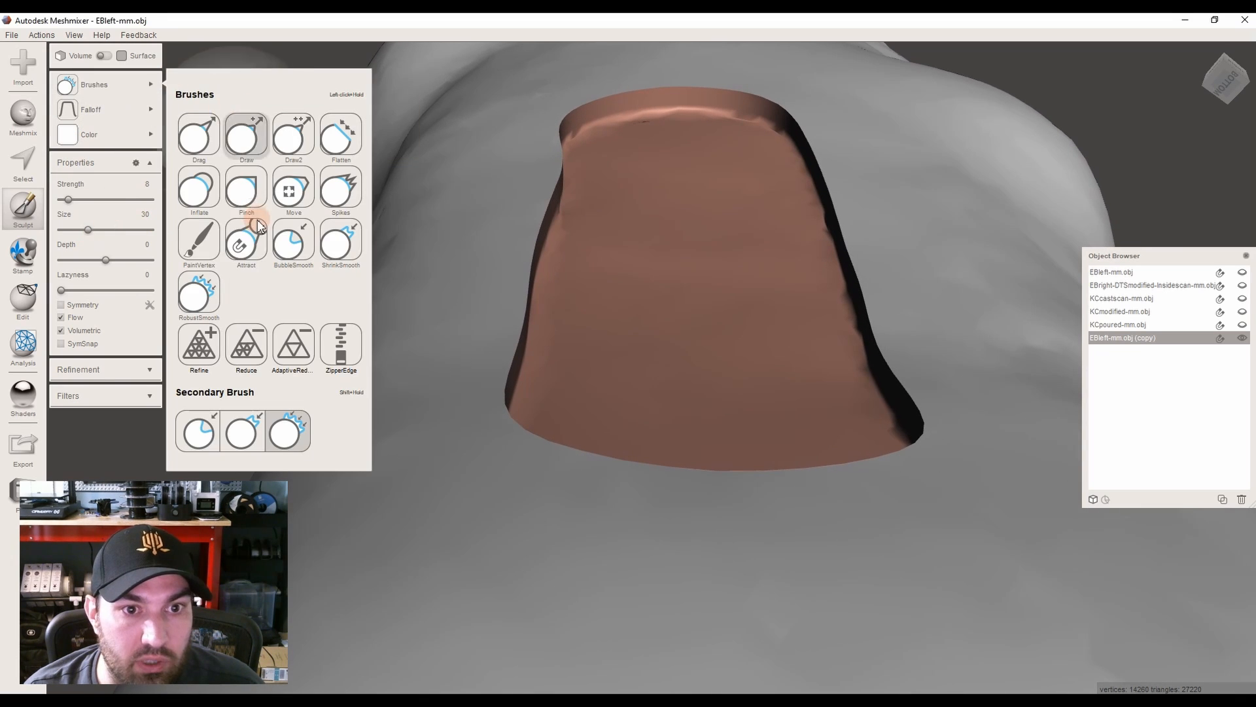
left_click(284, 231)
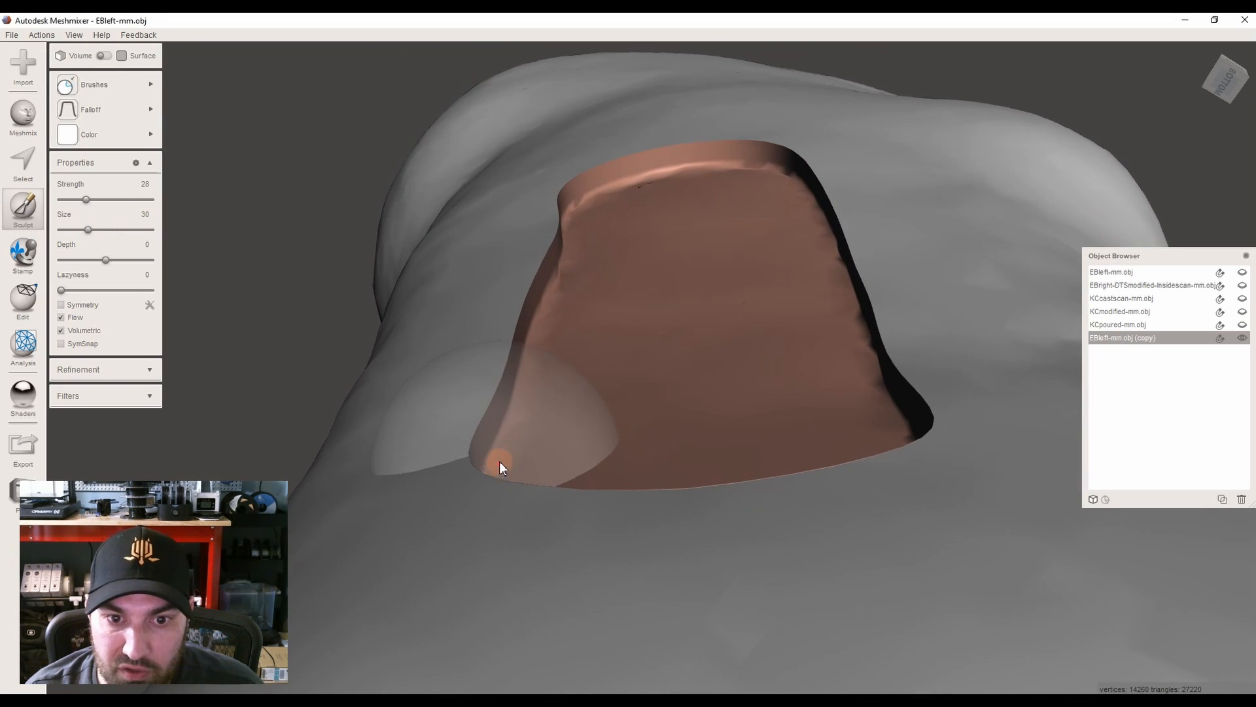
left_click(131, 85)
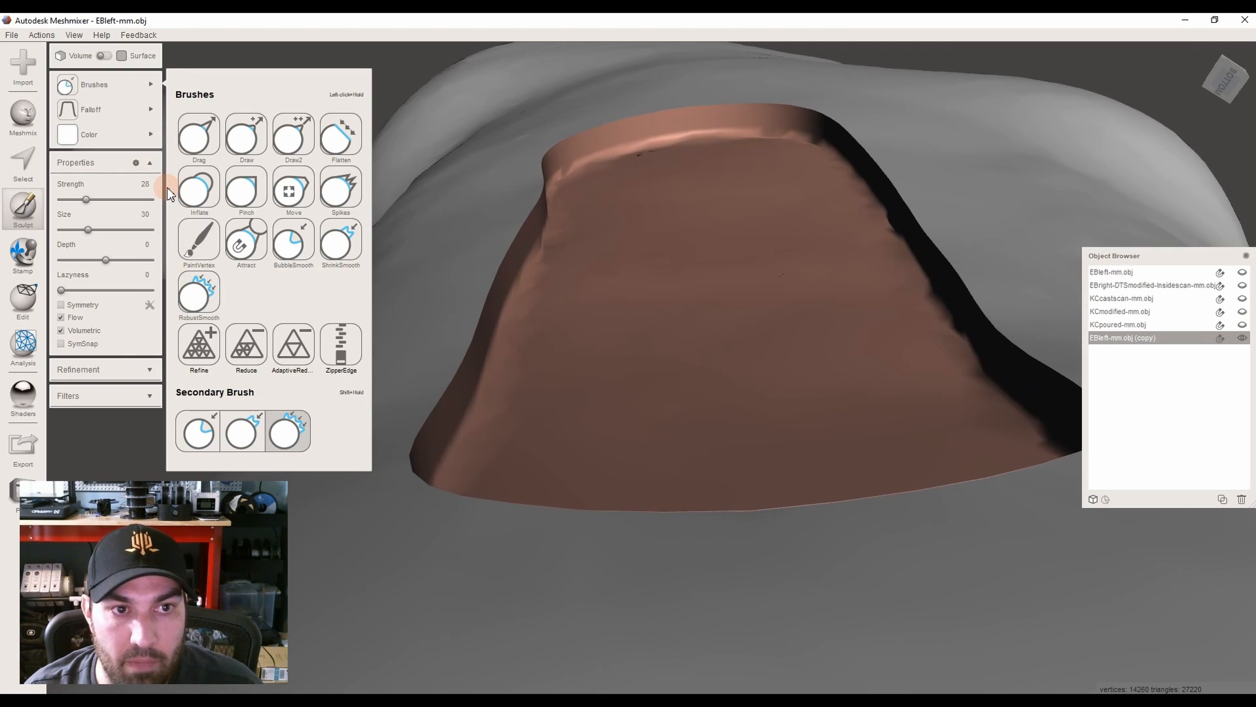
left_click(108, 85)
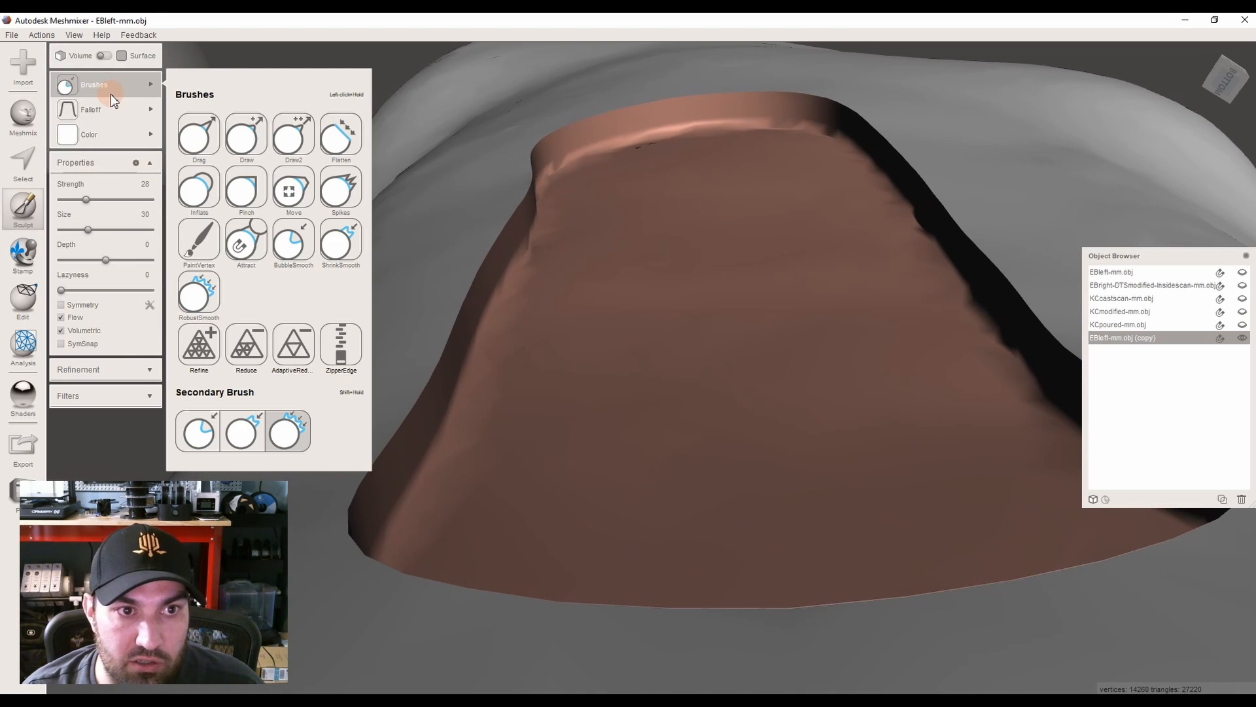
left_click(287, 240)
scroll(99, 208, "up", 1)
left_click(73, 199)
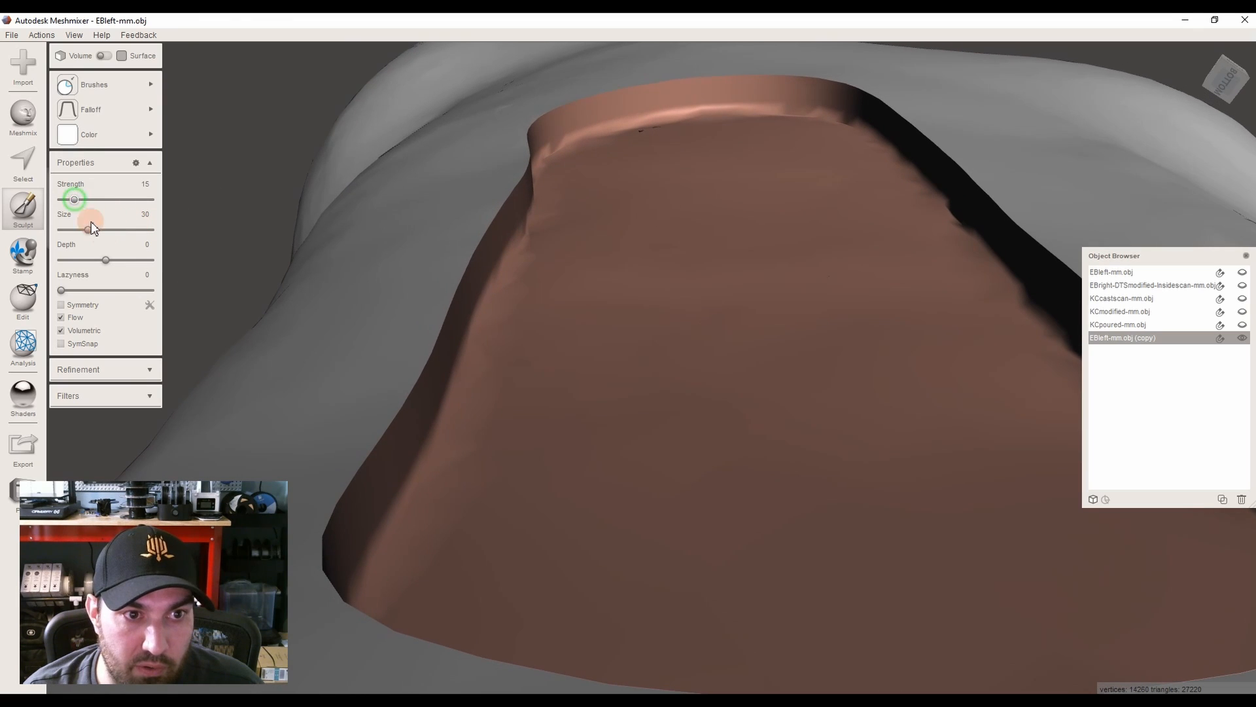
Try smoothing both long edges of the recess with the BubbleSmooth brush and undo the strokes
scroll(445, 412, "down", 4)
left_click_drag(523, 414, 539, 315)
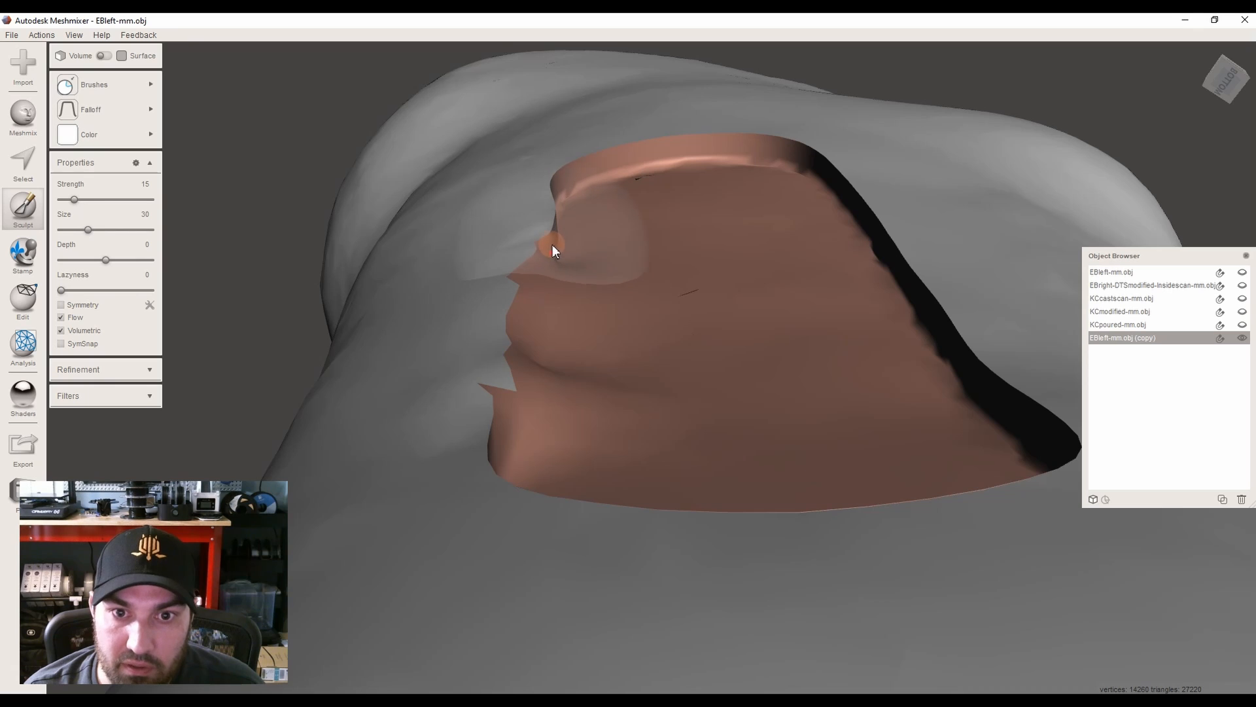
mouse_move(823, 196)
left_mouse_down()
mouse_move(988, 406)
mouse_move(855, 200)
mouse_move(879, 548)
left_mouse_up()
scroll(865, 559, "down", 5)
right_click_drag(861, 556, 288, 633)
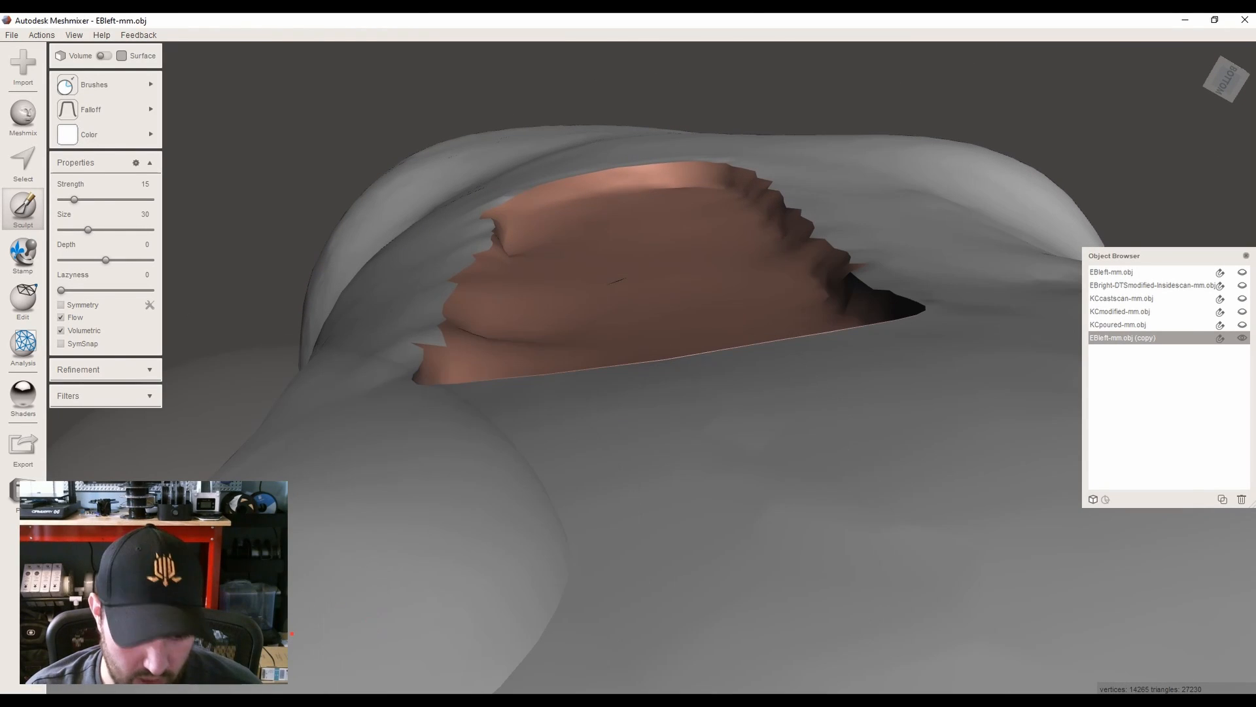
key("ctrl+z")
mouse_move(291, 633)
right_mouse_down()
mouse_move(264, 679)
mouse_move(277, 628)
right_mouse_up()
right_click_drag(548, 460, 589, 465)
scroll(589, 465, "down", 2)
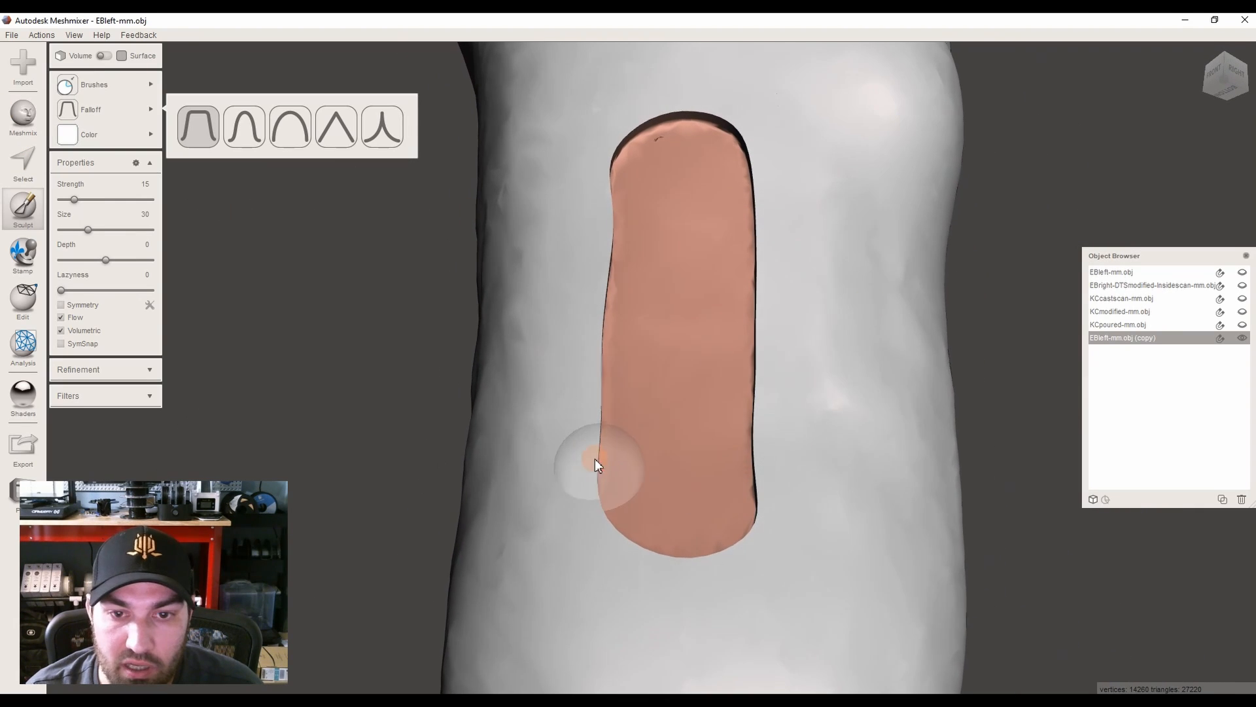
scroll(594, 458, "up", 1)
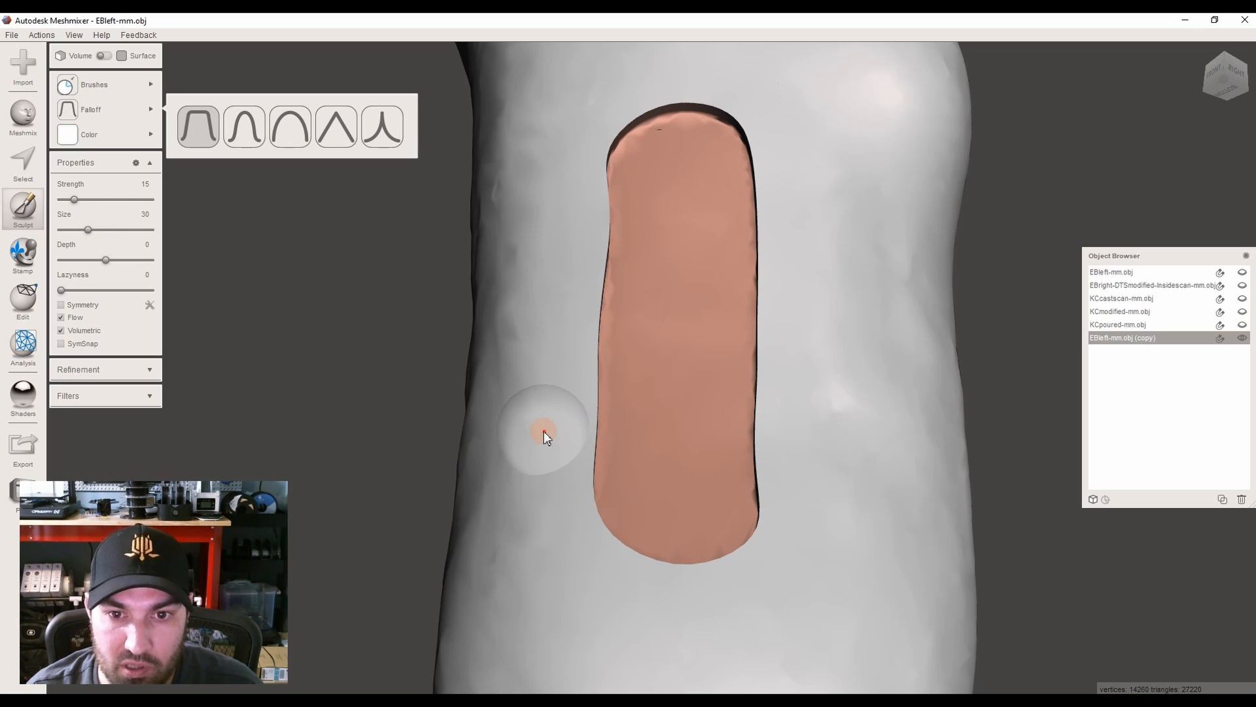
Try the ShrinkSmooth brush along one long edge of the recess and undo the stroke
left_click(101, 84)
right_click_drag(653, 317, 617, 244)
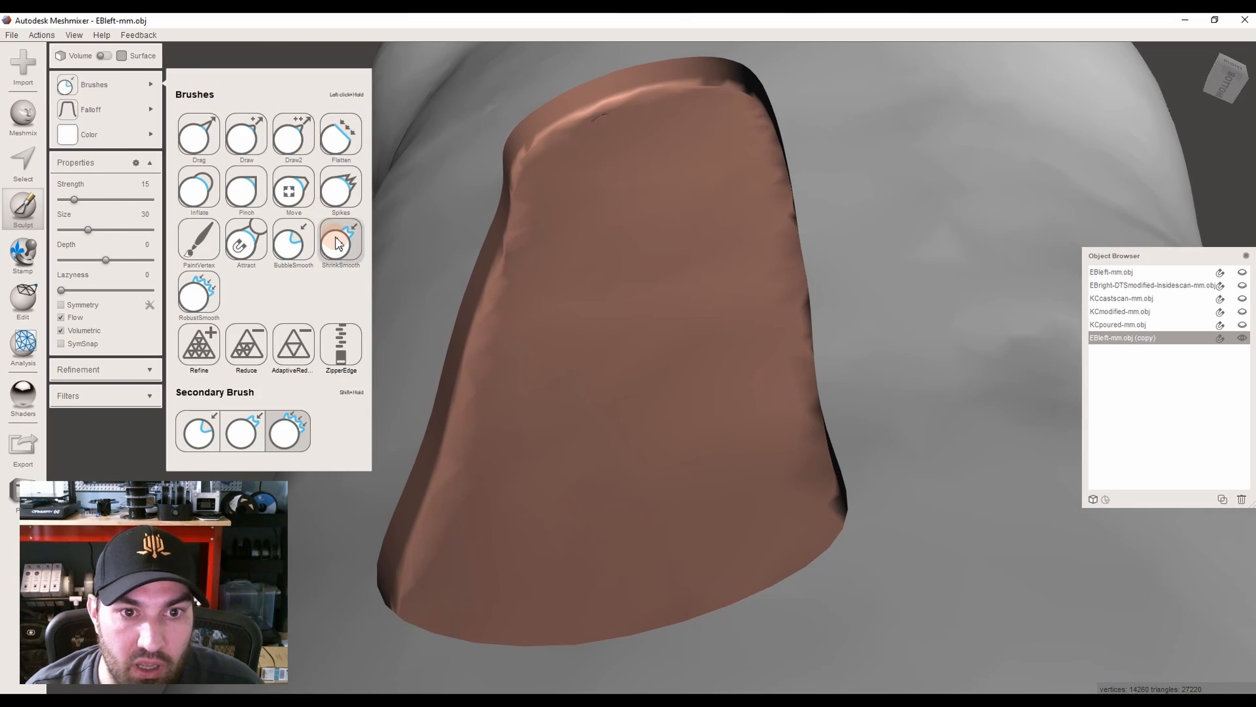
left_click(338, 243)
left_click_drag(553, 401, 558, 241)
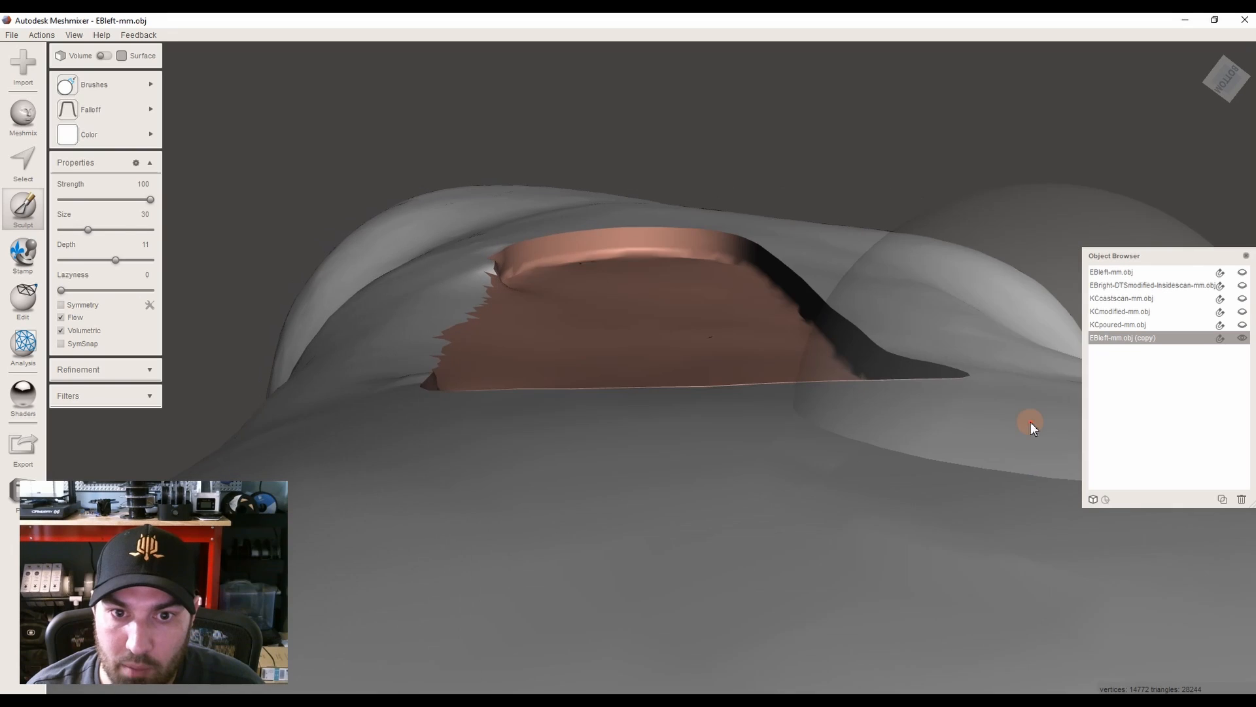
left_click(104, 143)
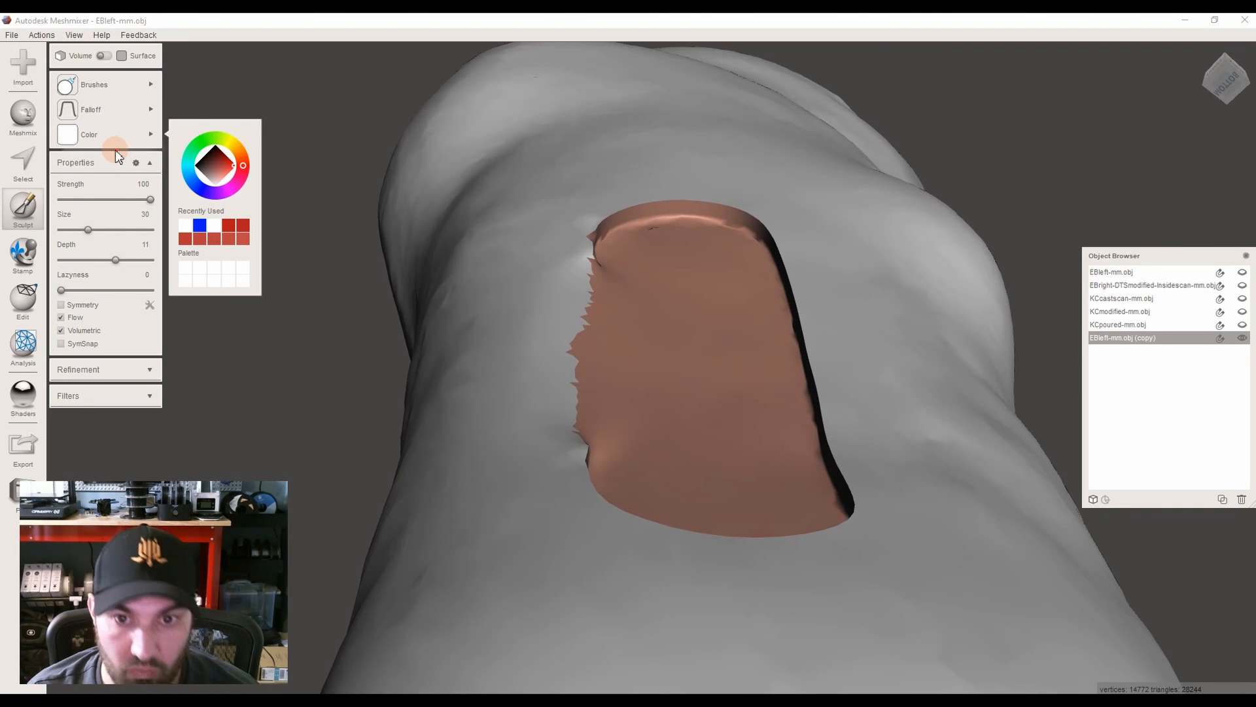
key("ctrl+z")
Try the RobustSmooth brush along the same long edge of the recess and undo the result
left_click(108, 87)
left_click(254, 323)
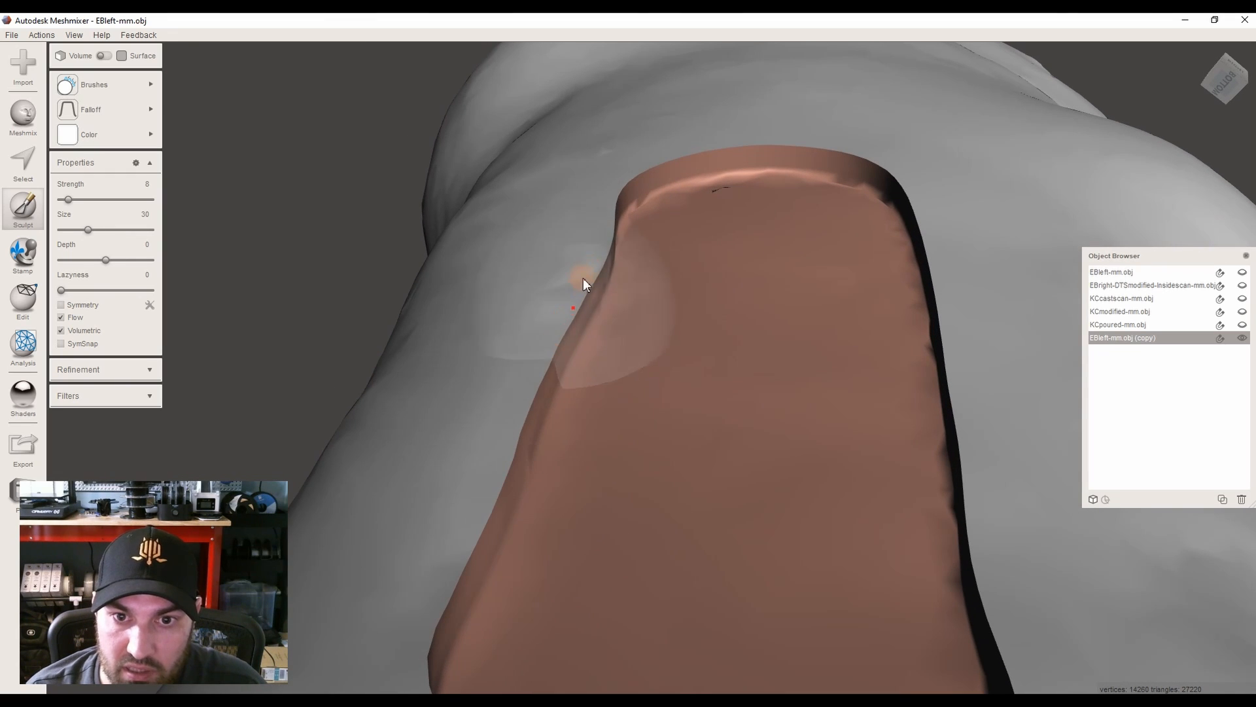
right_click_drag(530, 422, 337, 484)
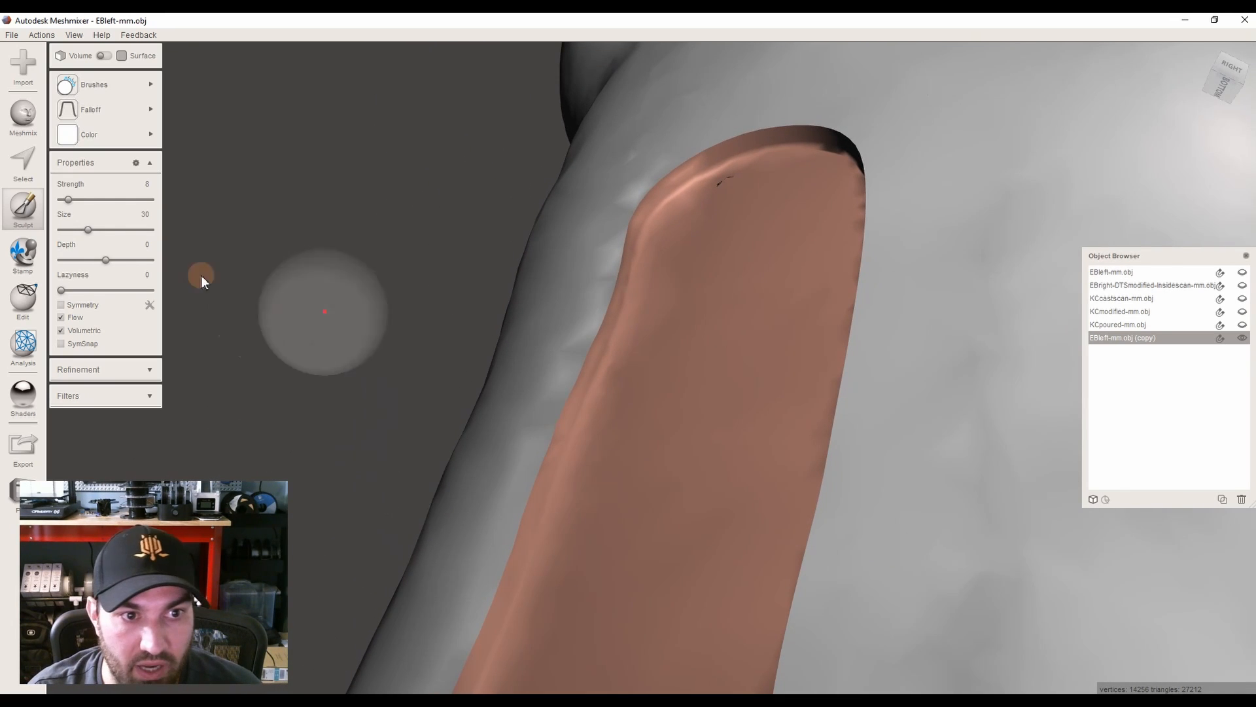
key("ctrl+z")
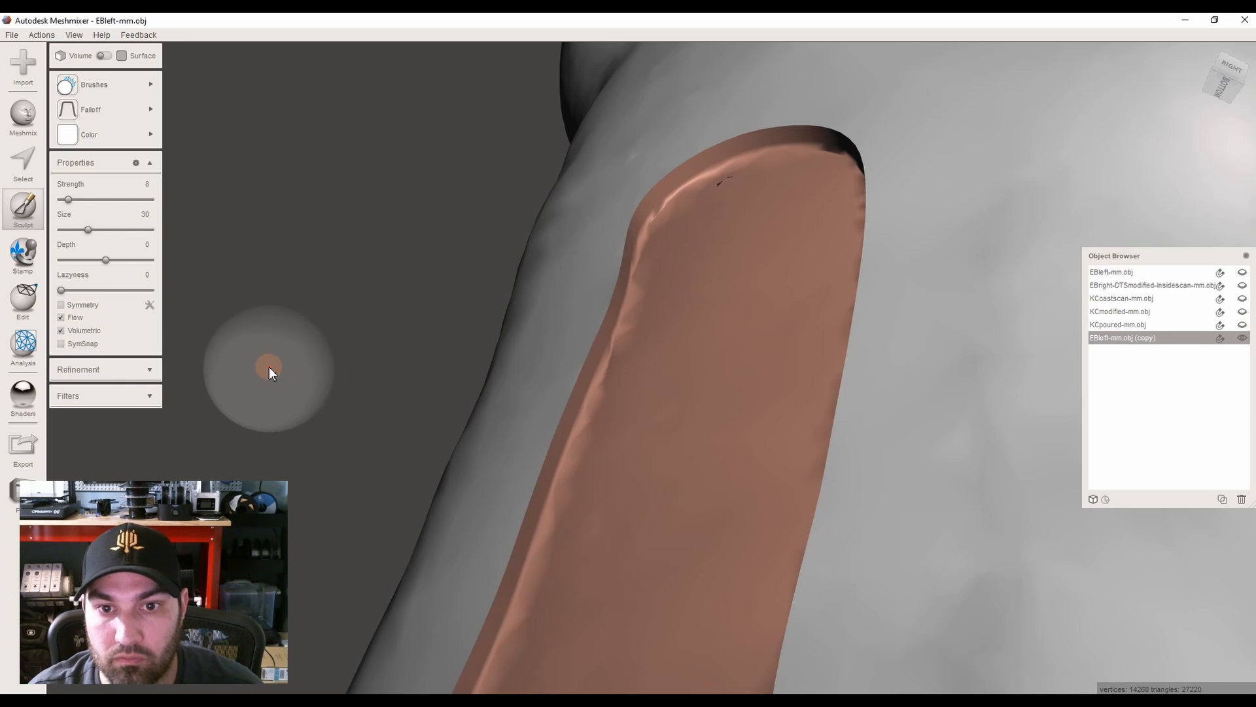
scroll(269, 366, "down", 10)
right_click_drag(269, 366, 229, 357)
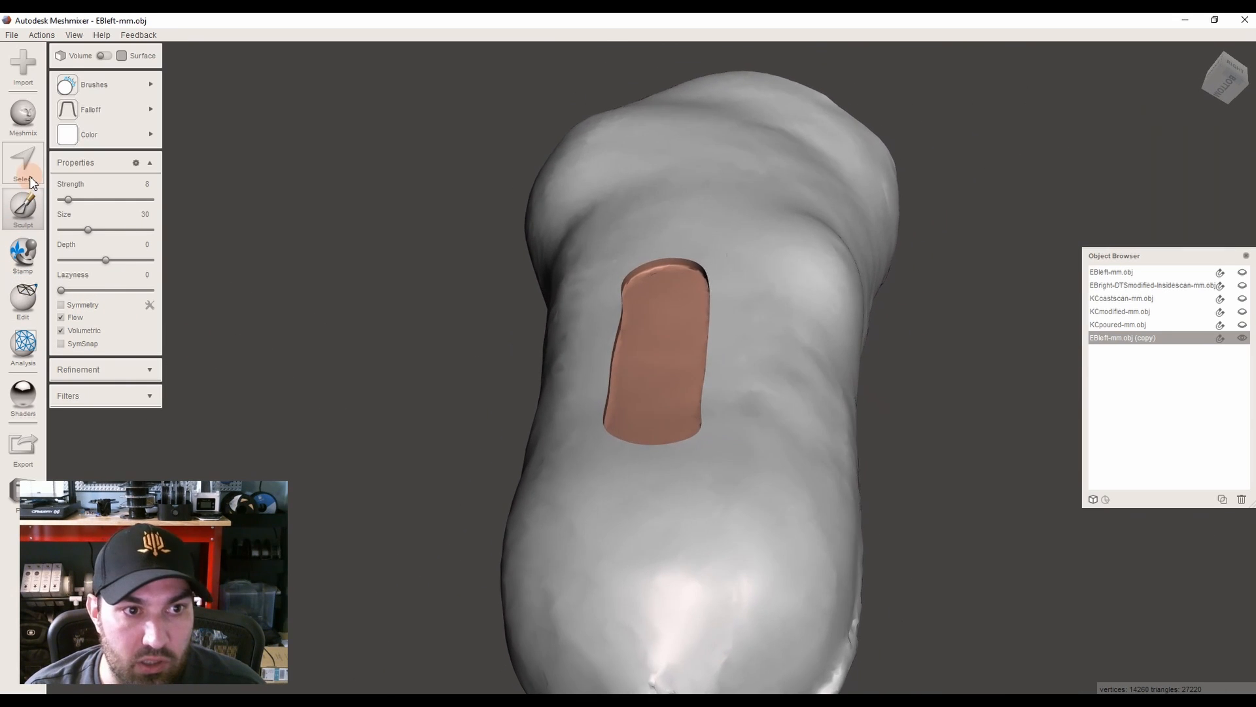
Select the recess with a surrounding margin, and deselect a narrow lengthwise strip along its centre with a size 23 brush
left_click(30, 179)
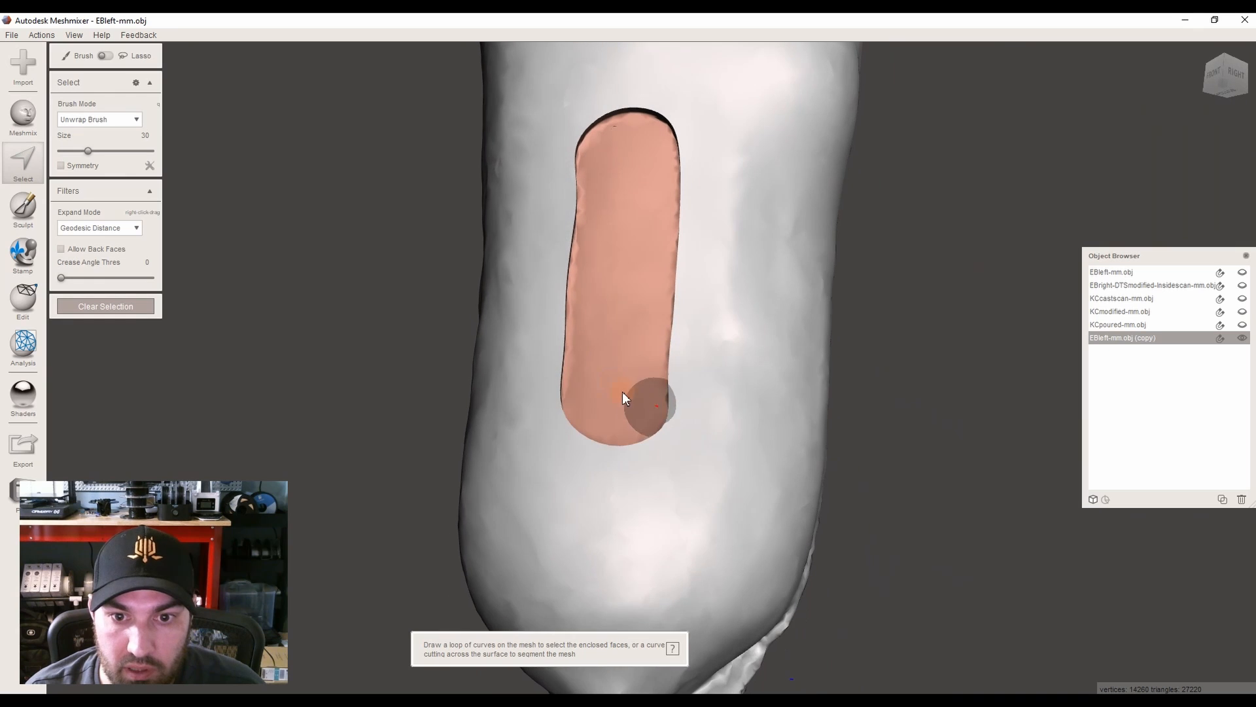
double_click(609, 281)
scroll(518, 365, "up", 2)
right_click_drag(518, 365, 529, 265)
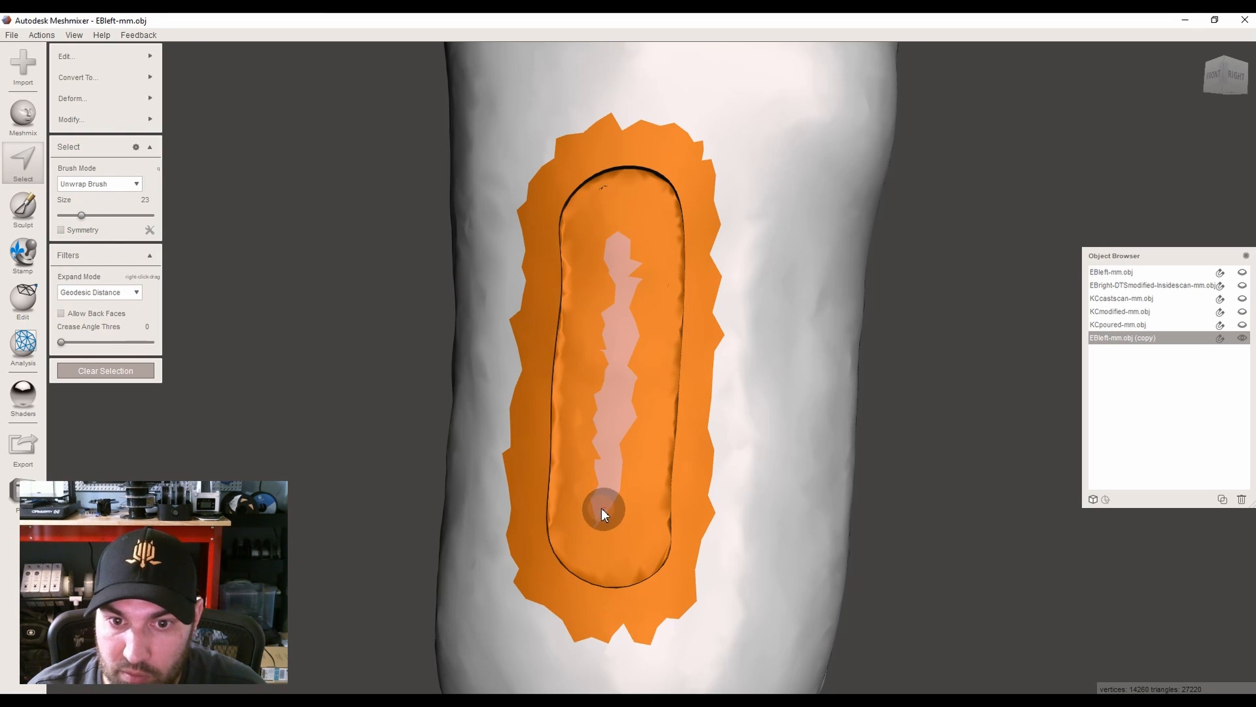
Smooth the selected recess edges with Shape Preserving smoothing, scale 16.87 and 2 constraint rings, and accept the result
right_click_drag(327, 414, 98, 107)
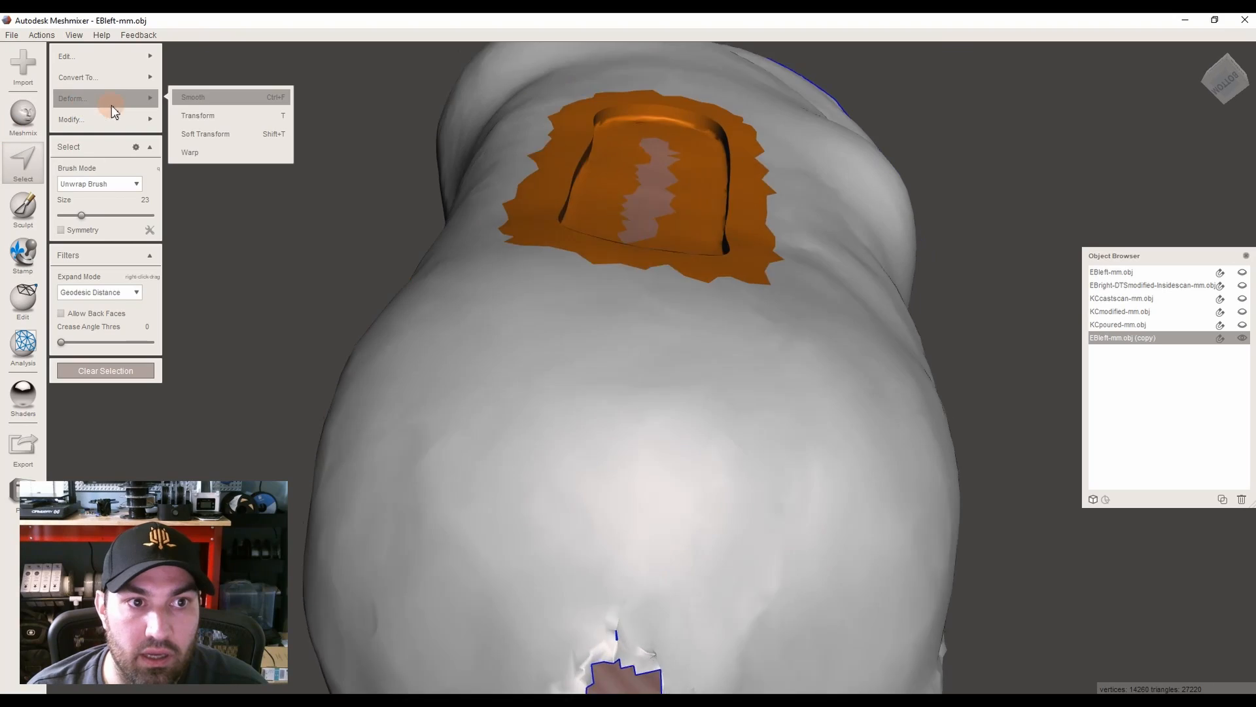
left_click(202, 95)
mouse_move(73, 153)
left_mouse_down()
mouse_move(92, 150)
mouse_move(70, 183)
mouse_move(108, 156)
mouse_move(59, 153)
mouse_move(74, 154)
left_mouse_up()
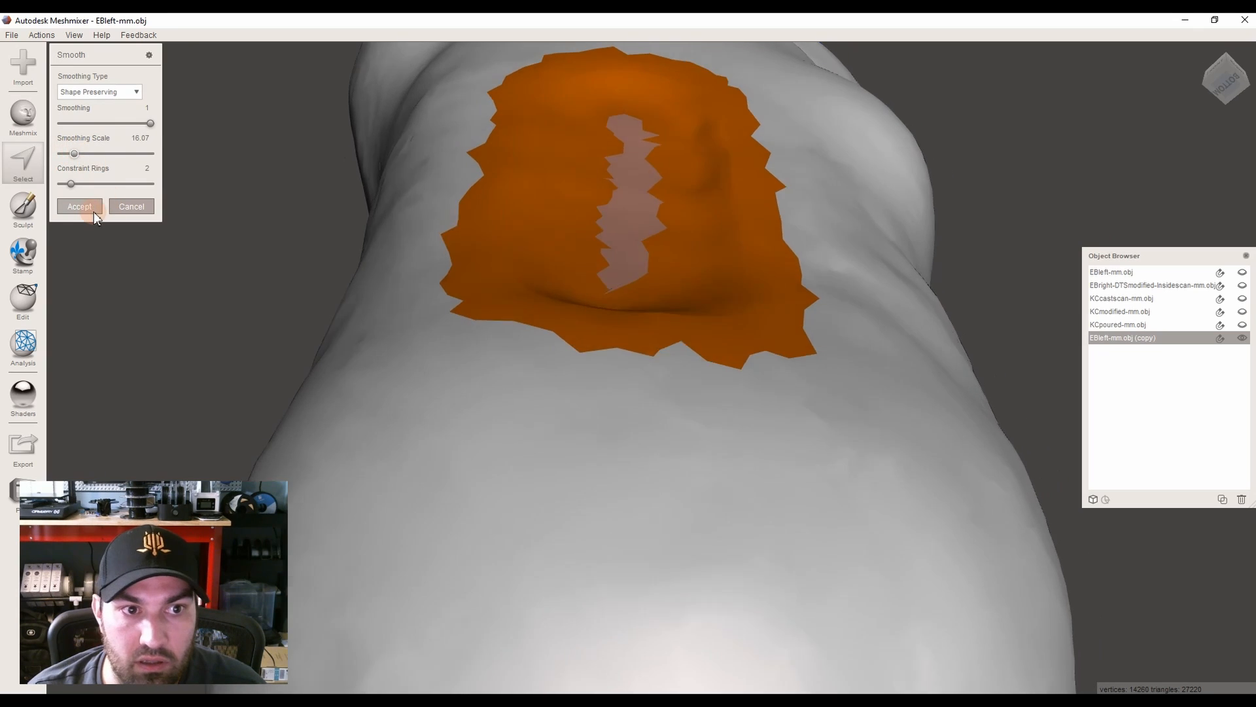
left_click(90, 210)
right_click_drag(151, 230, 465, 287)
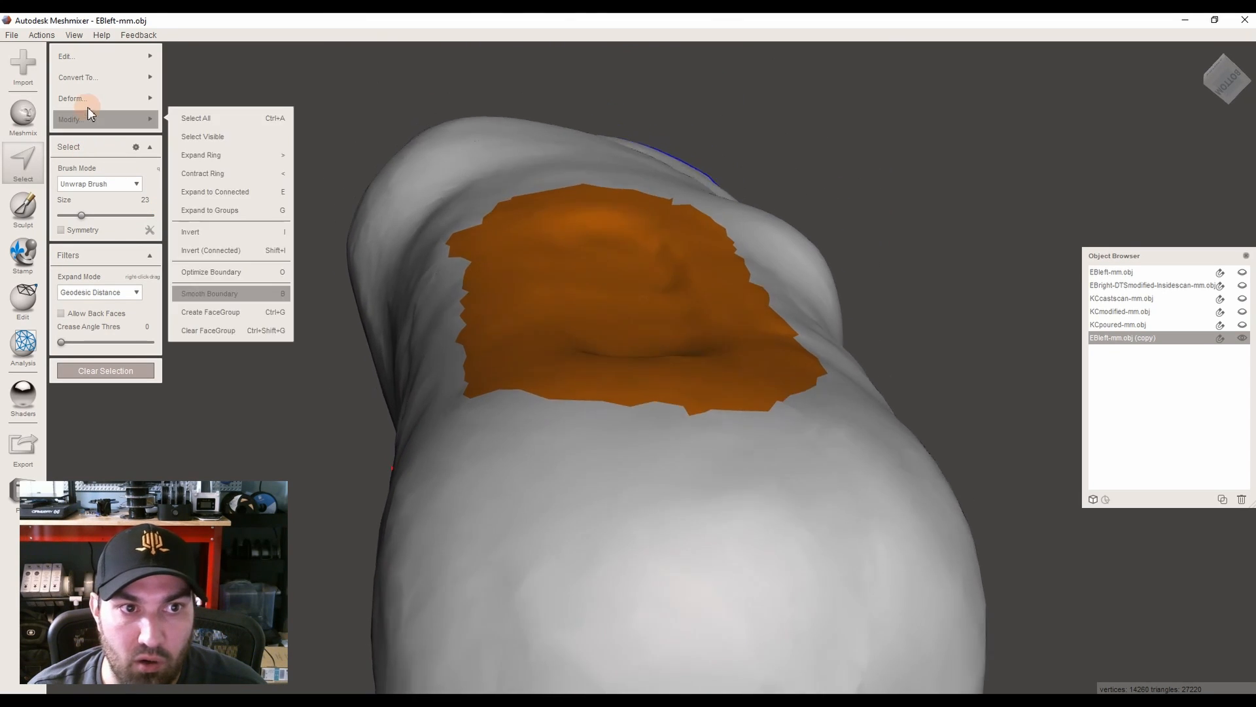
Smooth the whole selected recess with Shape Preserving smoothing, scale 2.43 and 3 constraint rings, and accept the result
mouse_move(92, 99)
left_click(240, 98)
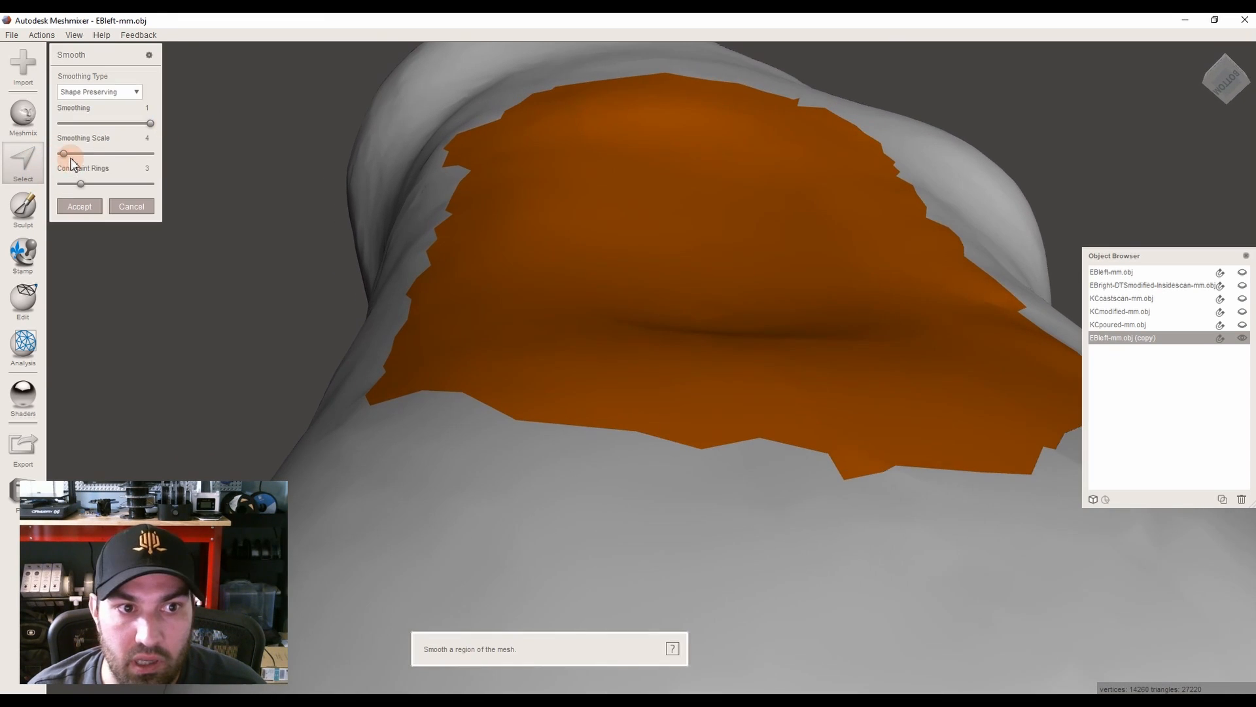
left_click_drag(64, 154, 61, 156)
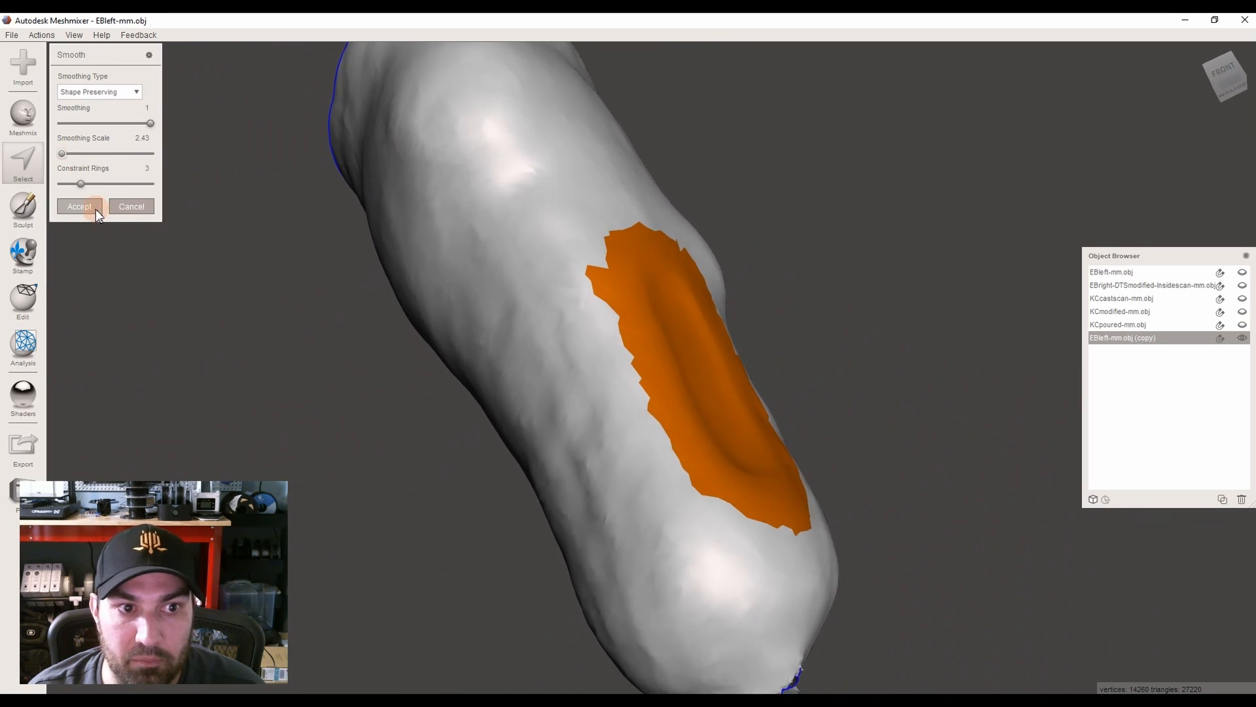
left_click(80, 206)
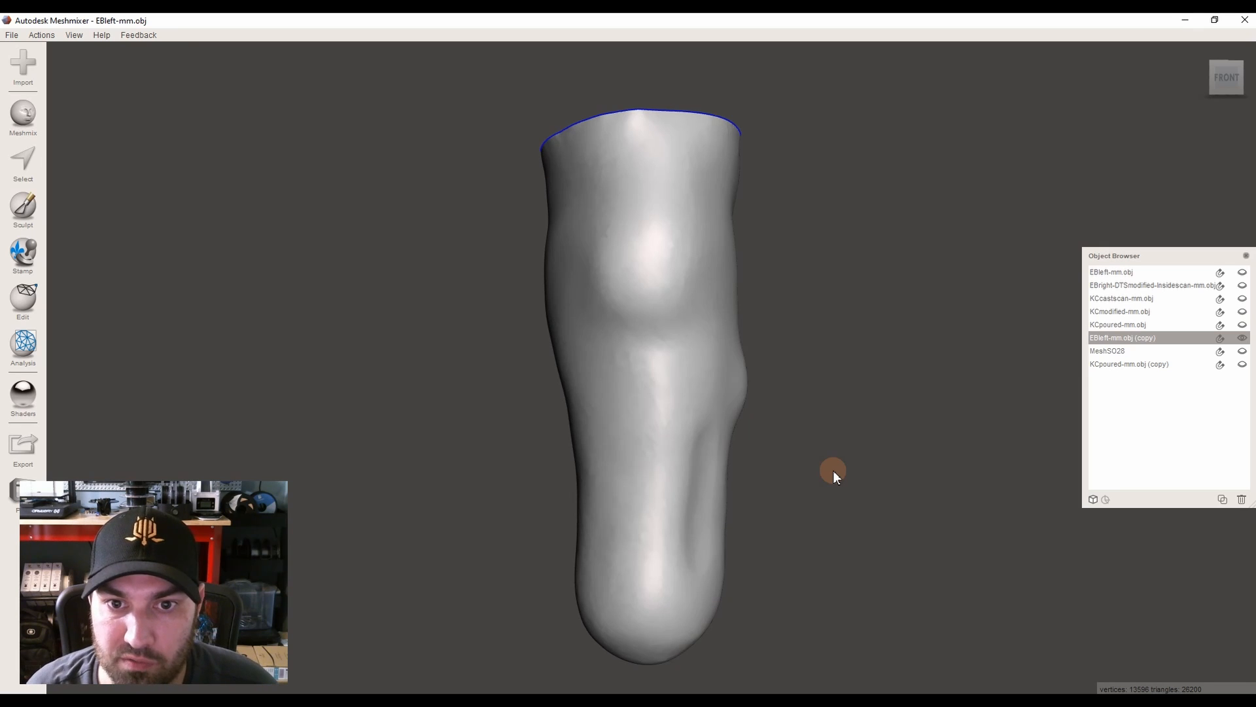
Select the entire limb mesh and preview a 0.5 mm Offset with Connected enabled
key("ctrl+a")
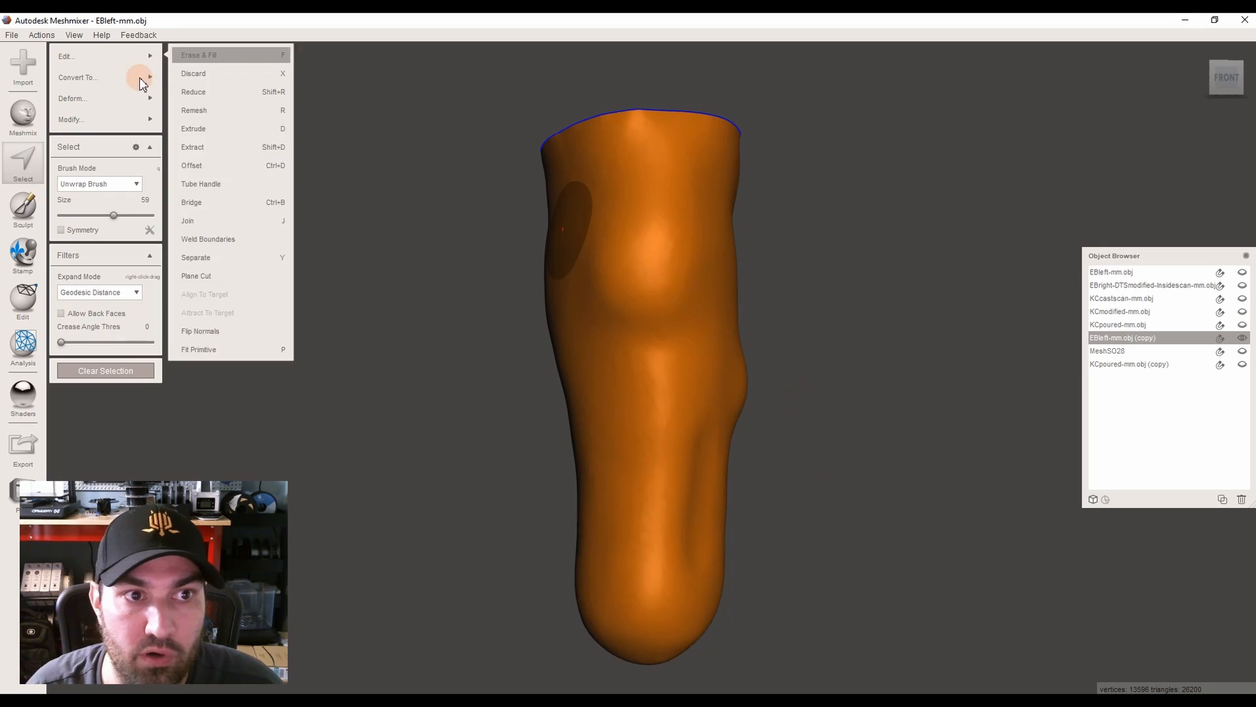
mouse_move(95, 61)
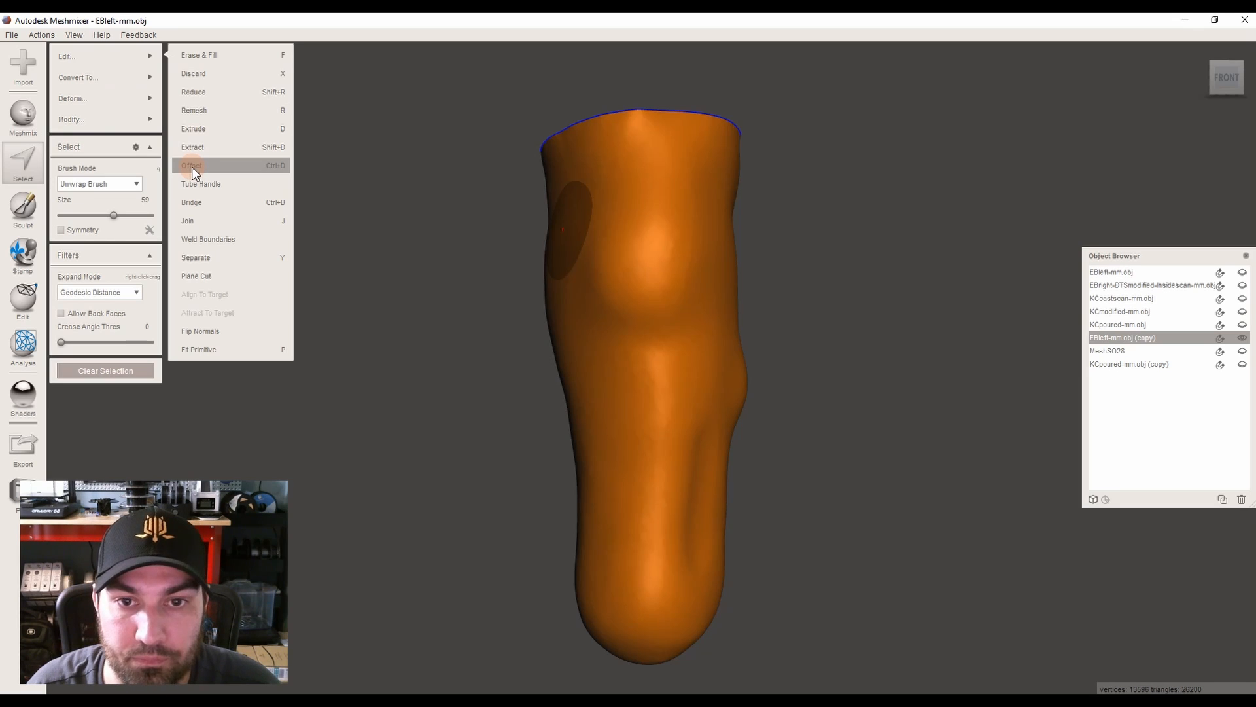
left_click(238, 171)
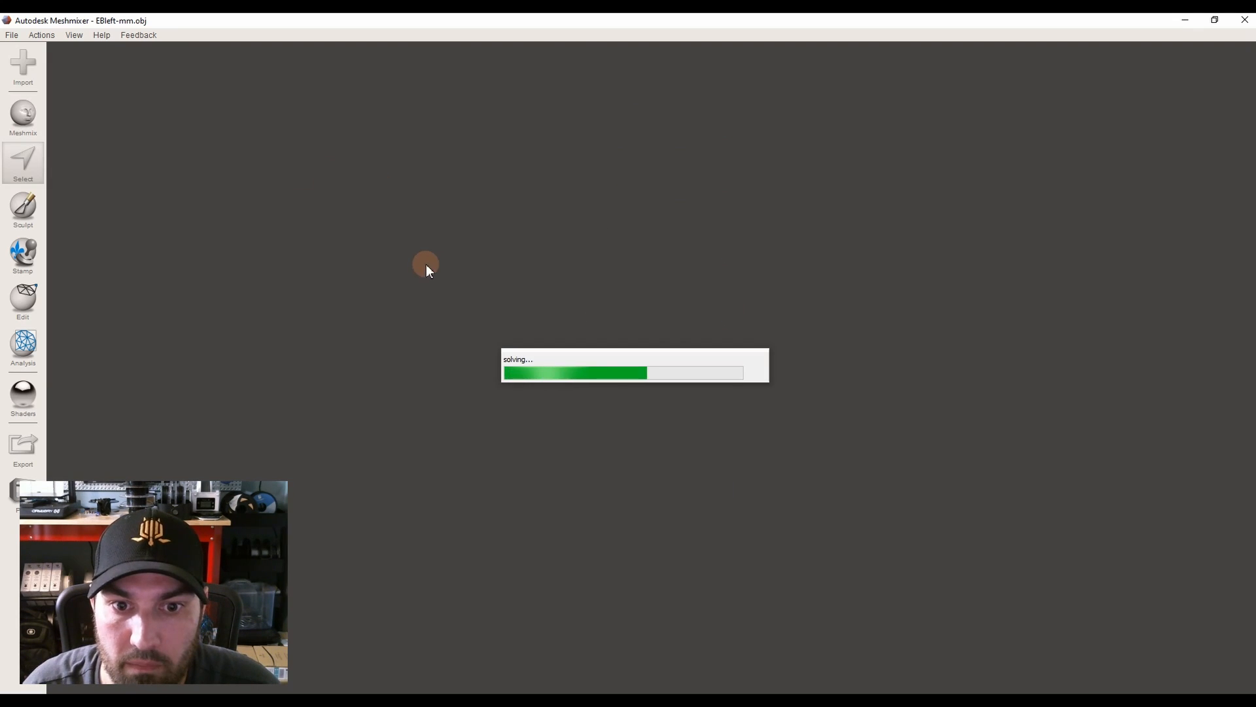
scroll(403, 231, "up", 6)
right_click_drag(425, 246, 63, 203)
scroll(362, 232, "up", 3)
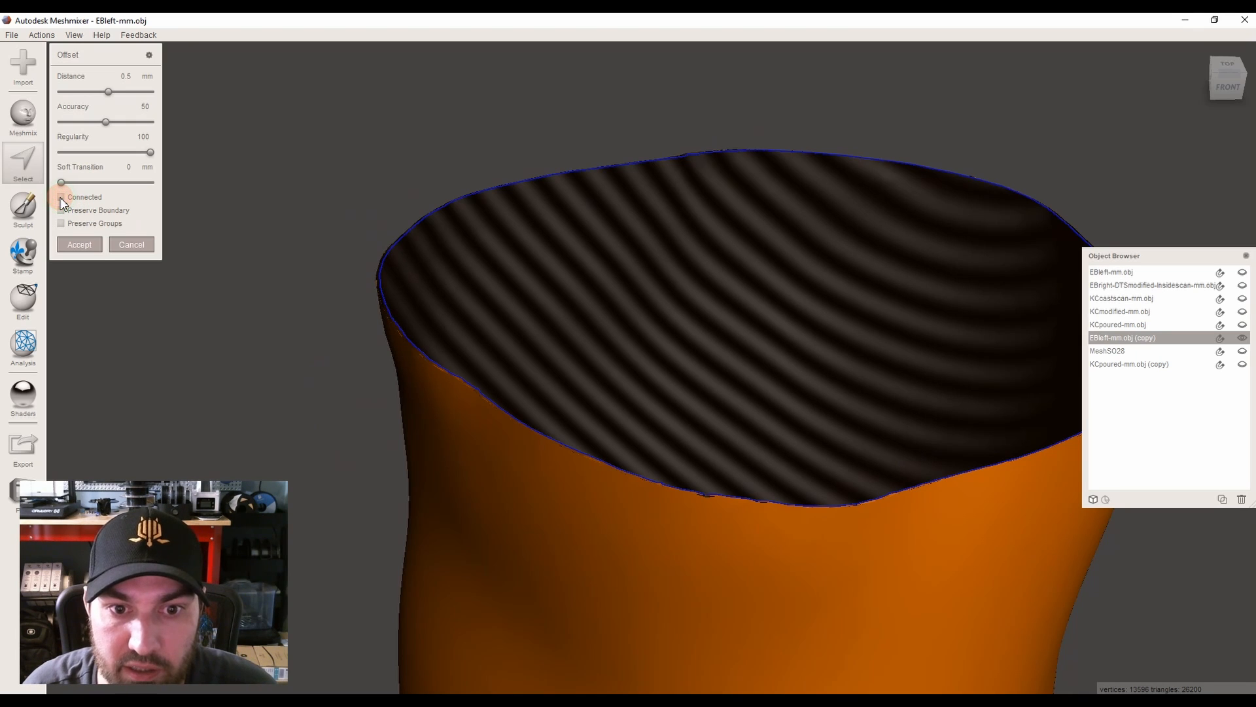
left_click(62, 197)
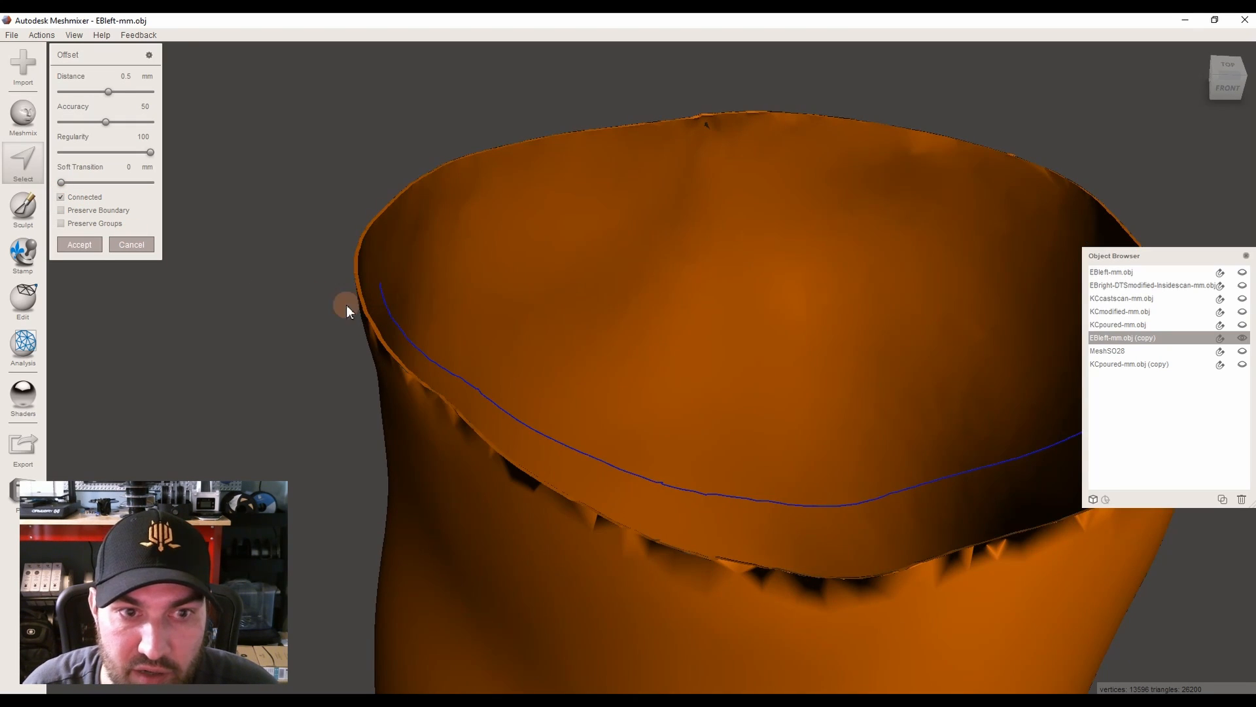
Set the offset distance to 5 mm, turn Connected off, and accept the offset
type("5")
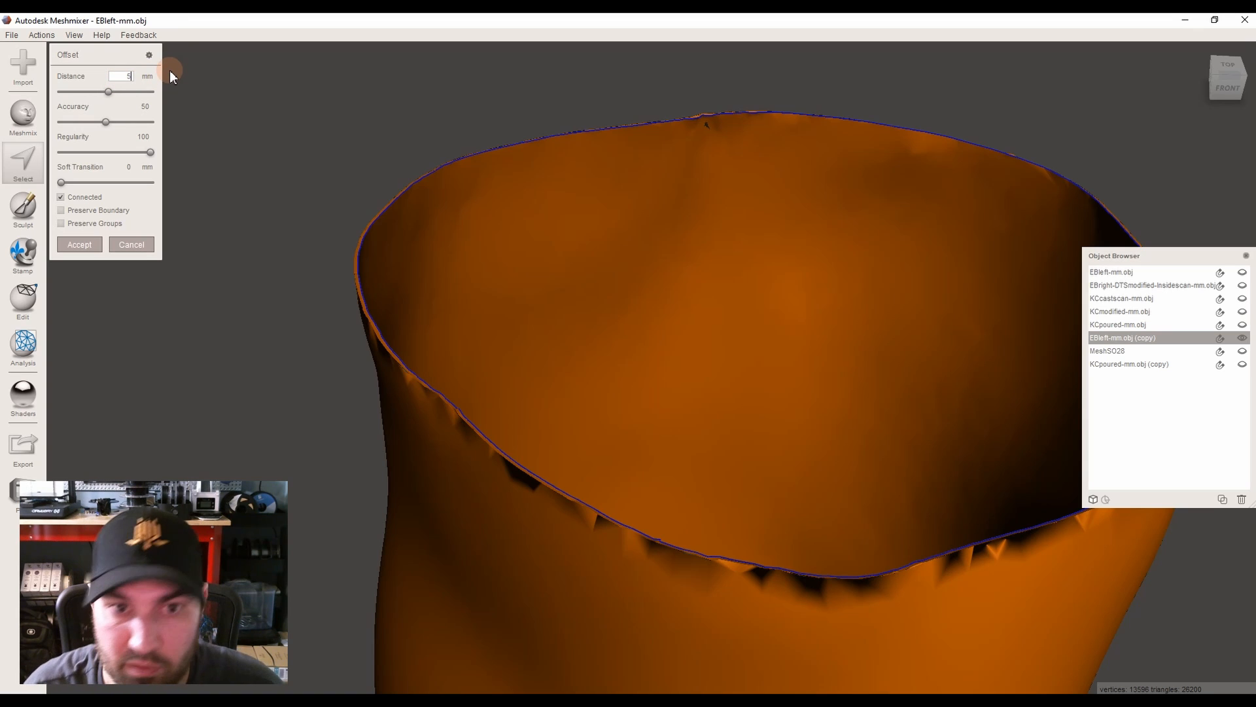
scroll(351, 301, "down", 5)
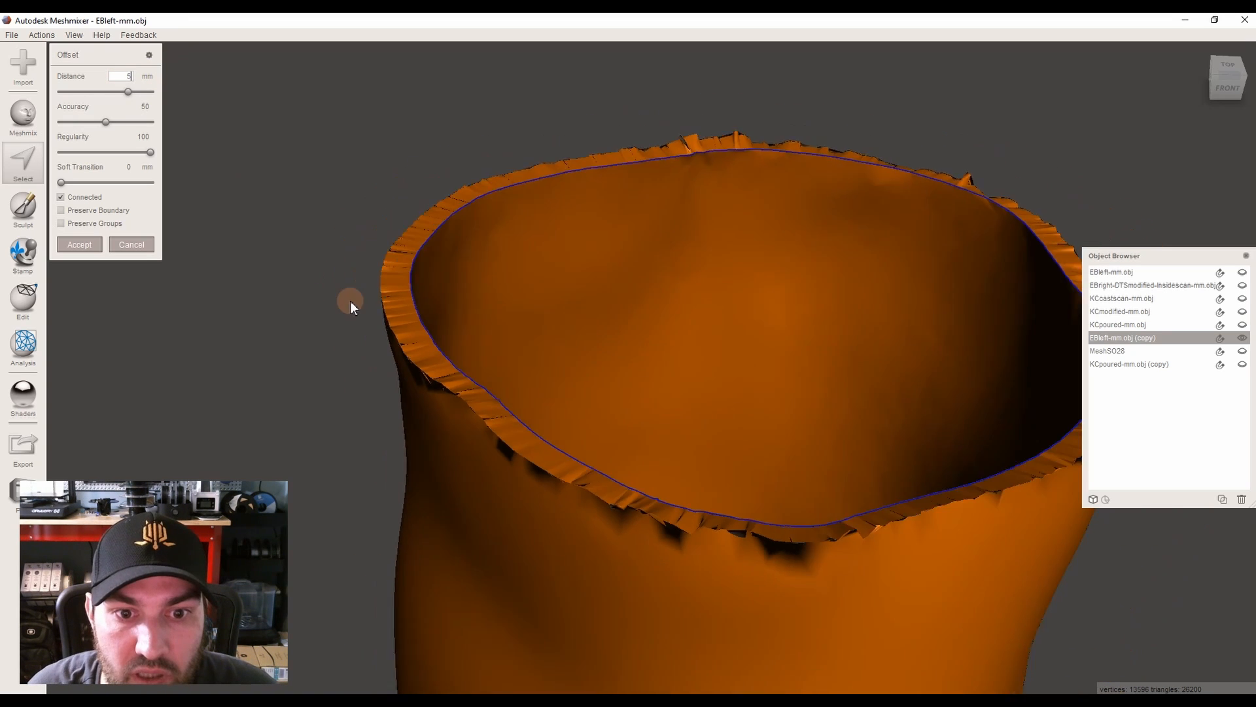
scroll(442, 355, "up", 3)
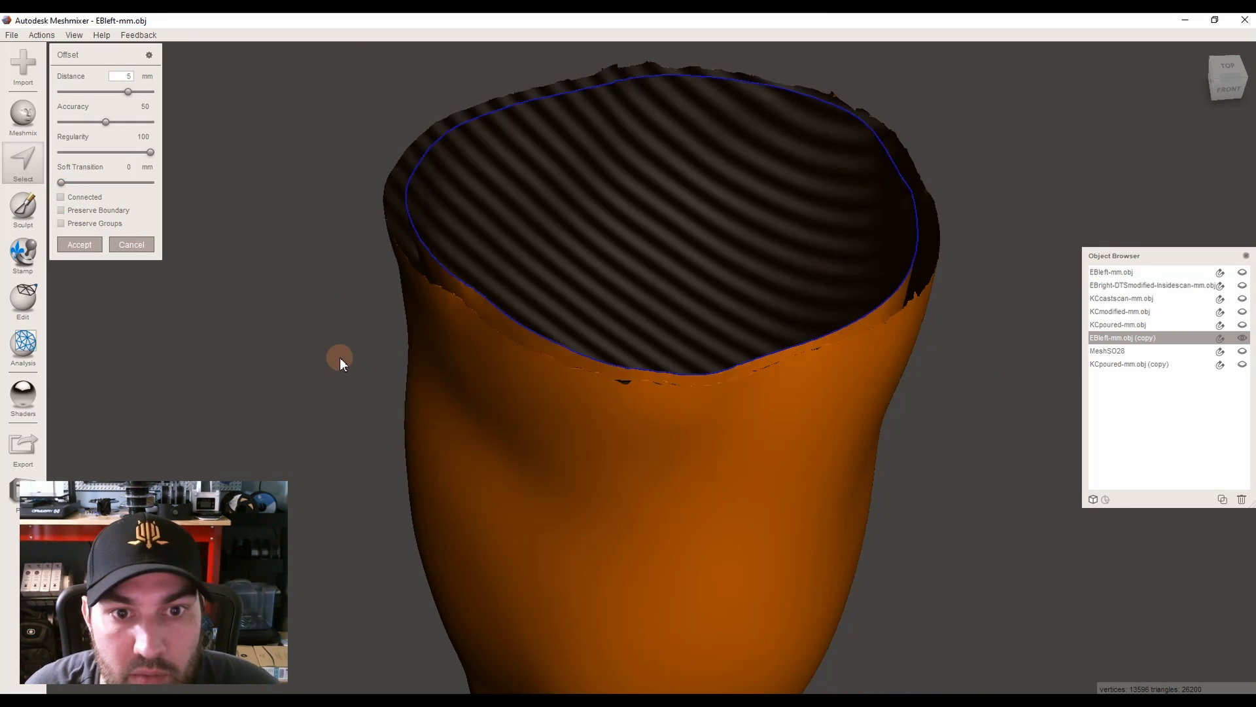
right_click_drag(336, 357, 503, 417)
left_click(79, 245)
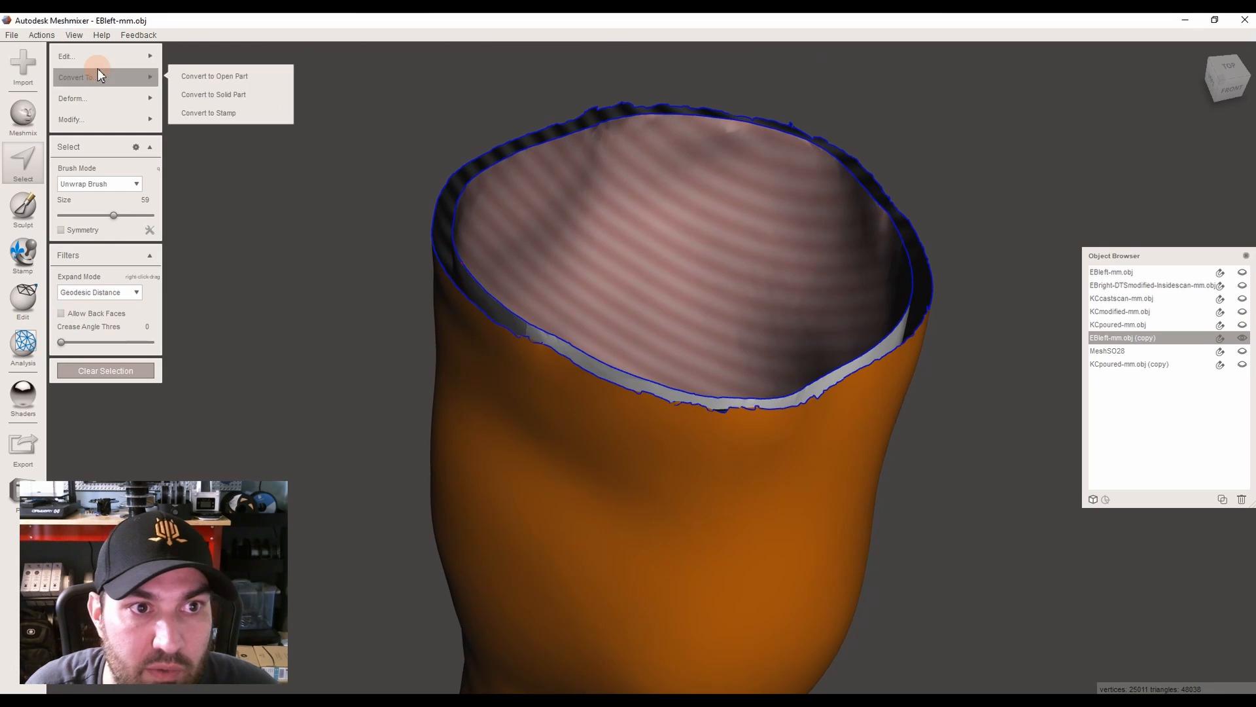
Try separating the 5 mm offset shell into its own object, toggle the source copy's visibility, and undo back to before the offset
mouse_move(98, 56)
left_click(282, 256)
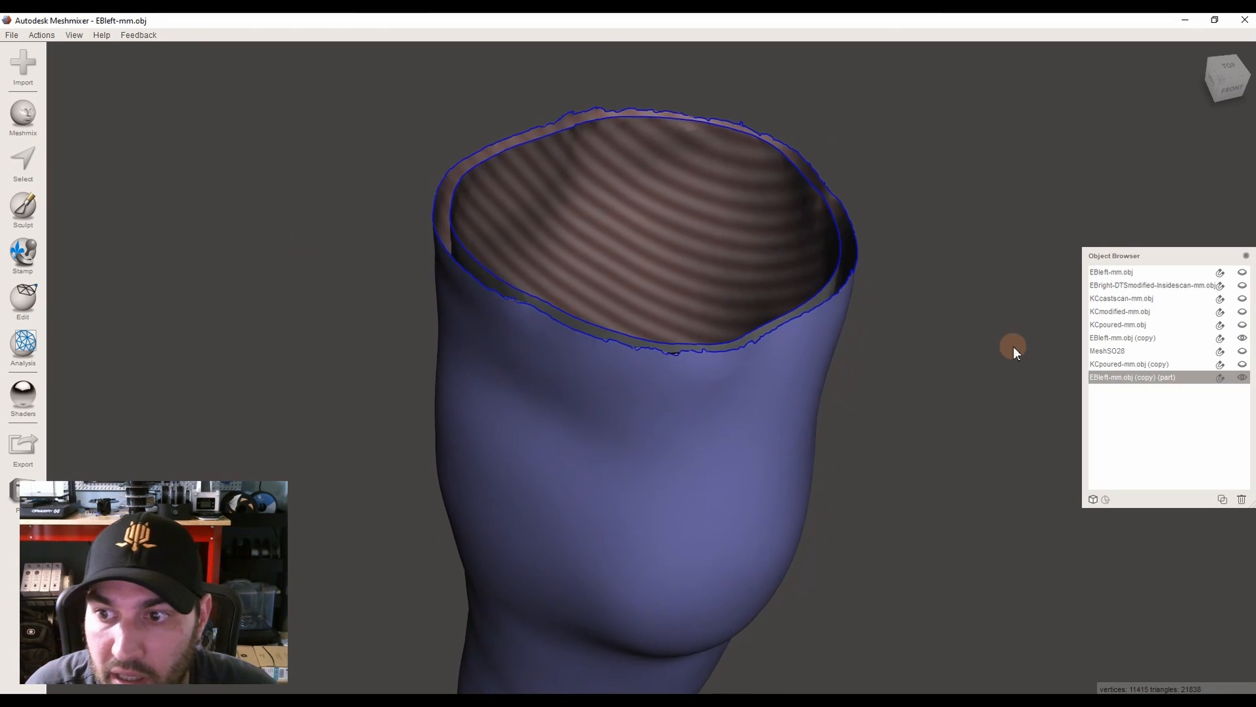
left_click(1243, 338)
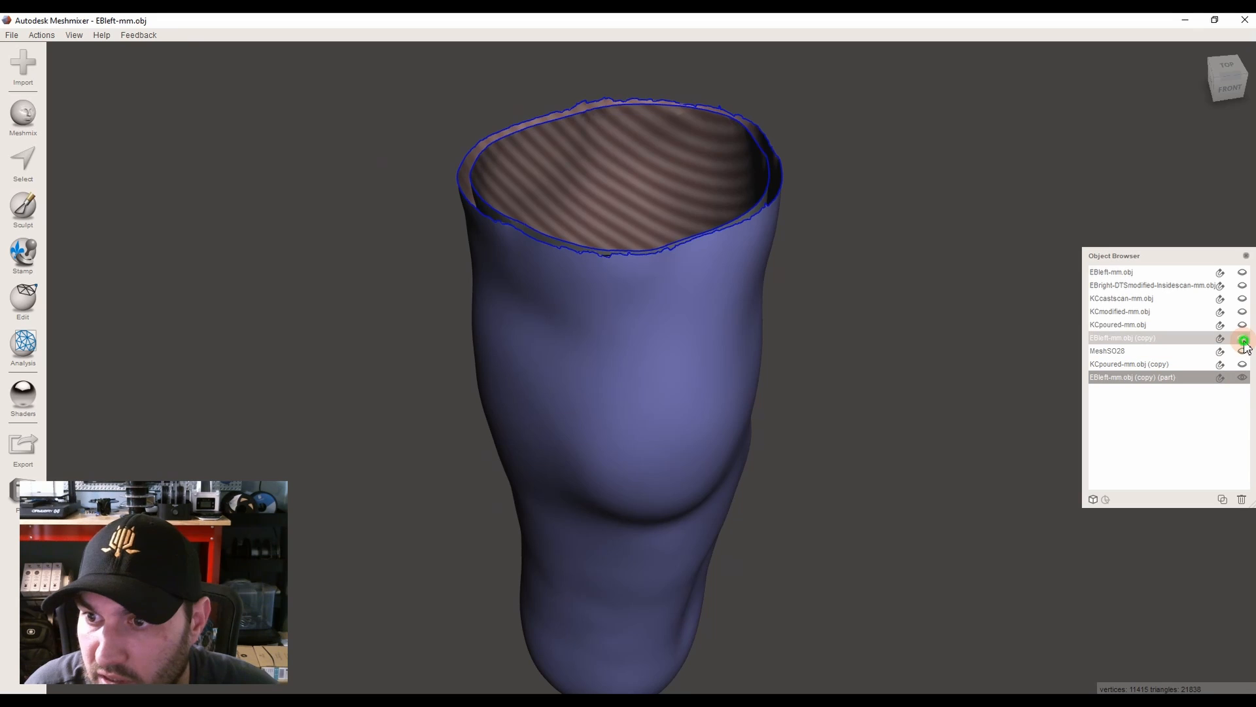
left_click(1243, 338)
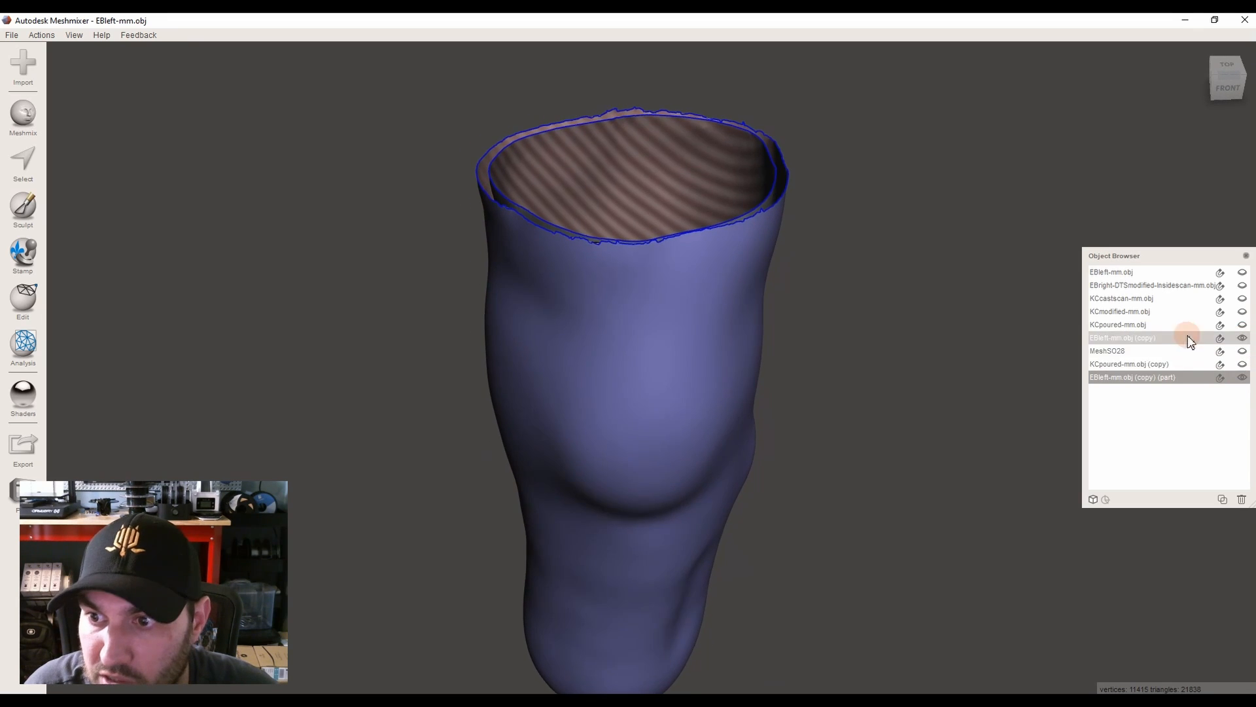
key("ctrl+z")
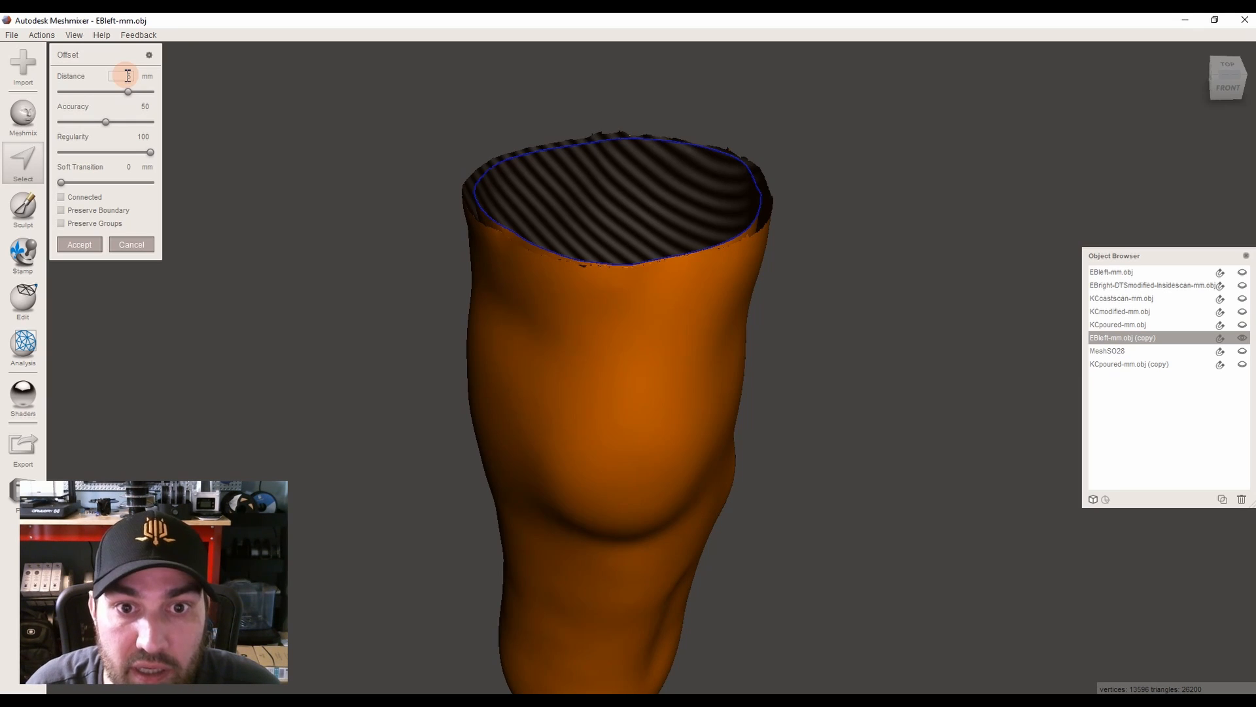
Offset the entire limb mesh by 0.5 mm with Connected off, accept it and clear the selection
key("Return")
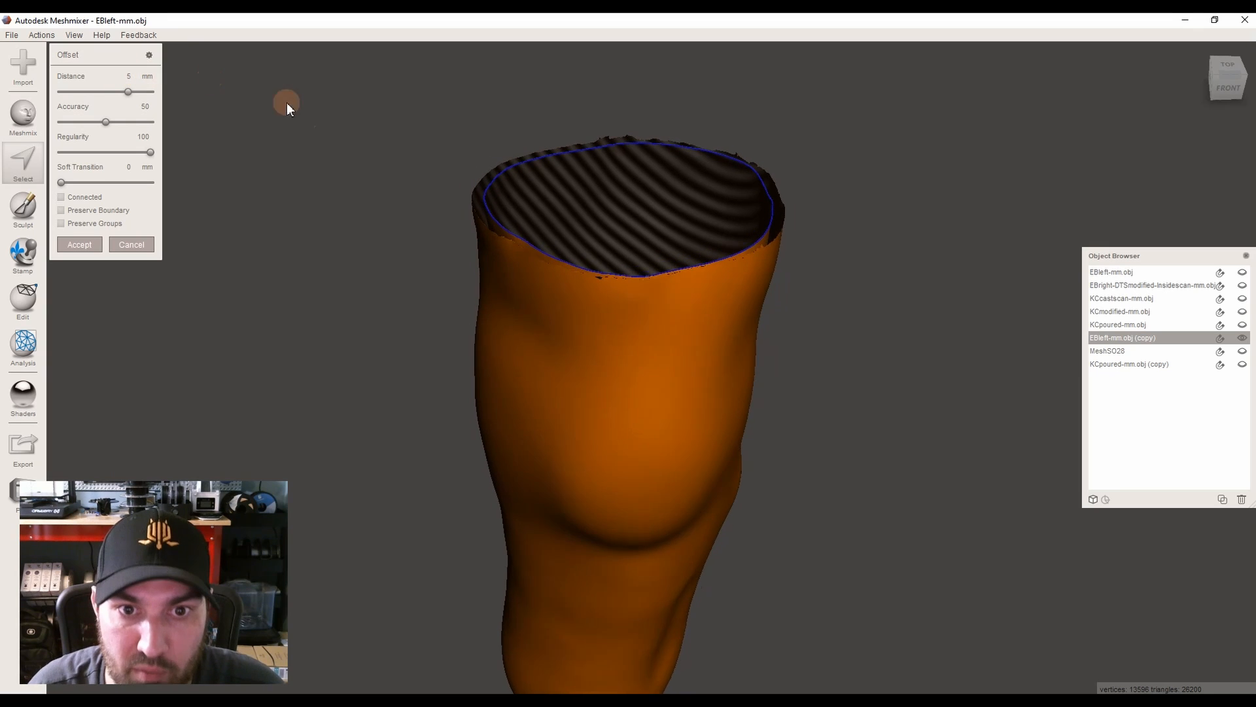
scroll(451, 236, "up", 3)
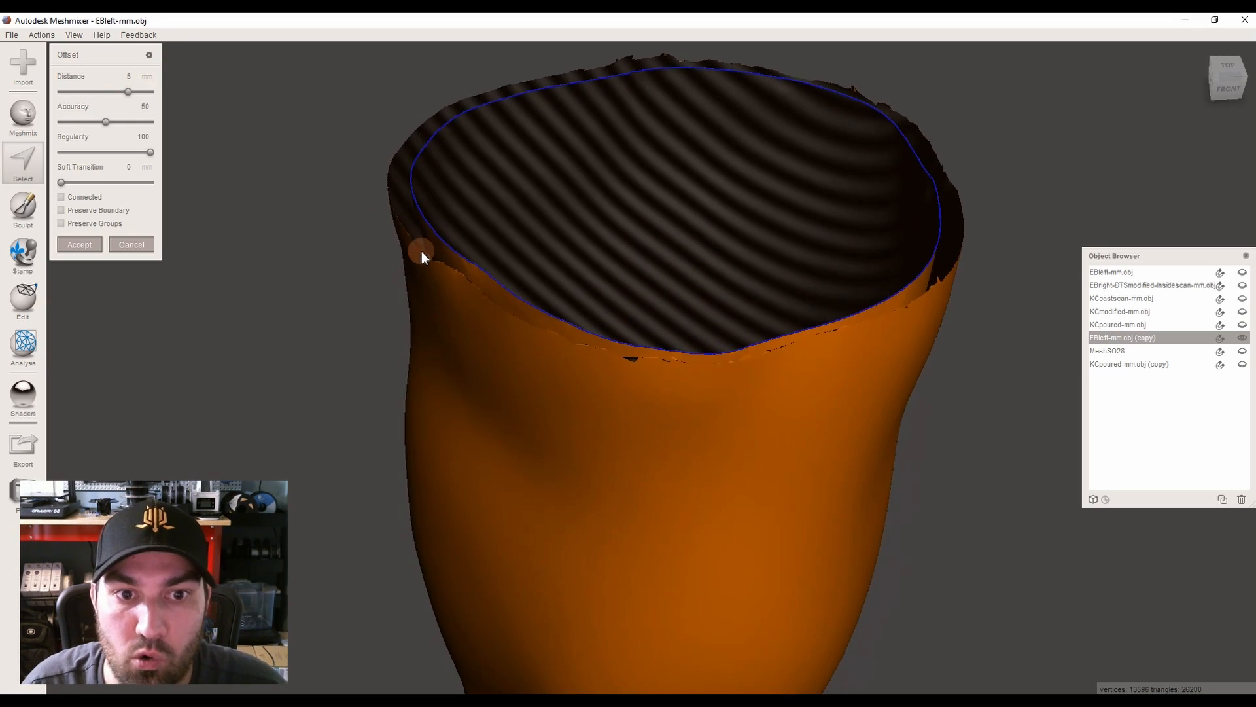
scroll(443, 253, "up", 2)
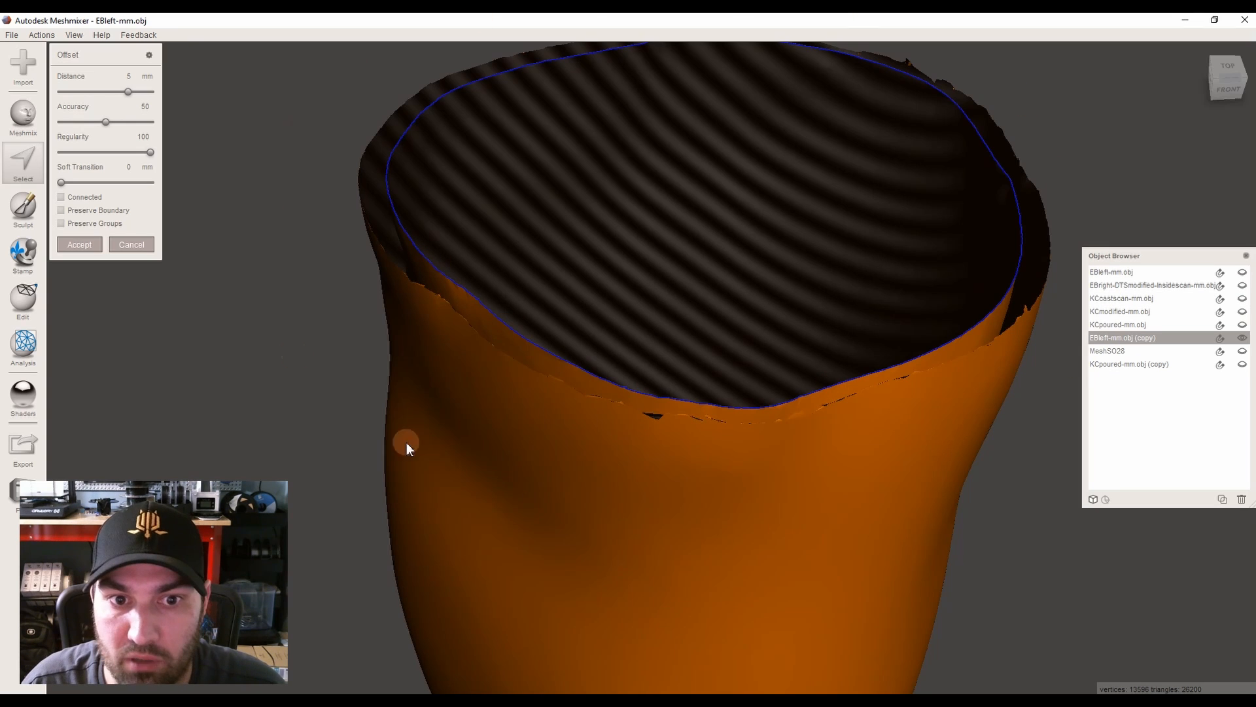
scroll(476, 225, "down", 3)
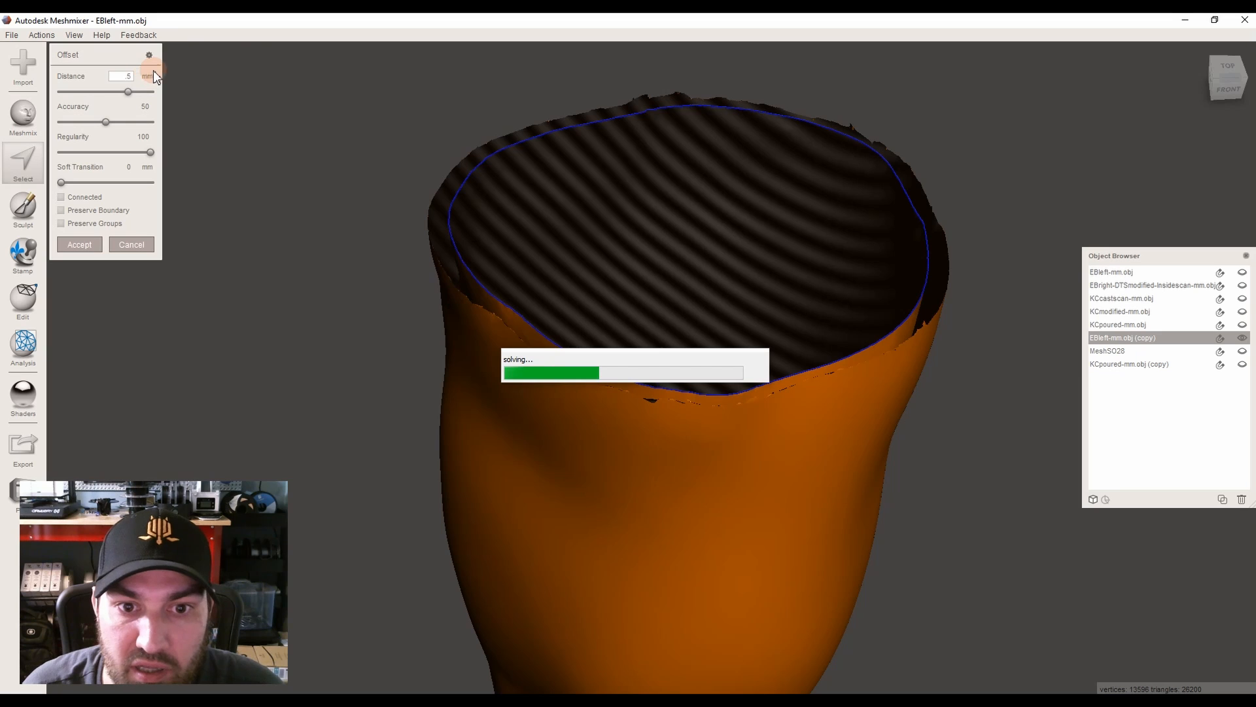
scroll(396, 339, "down", 5)
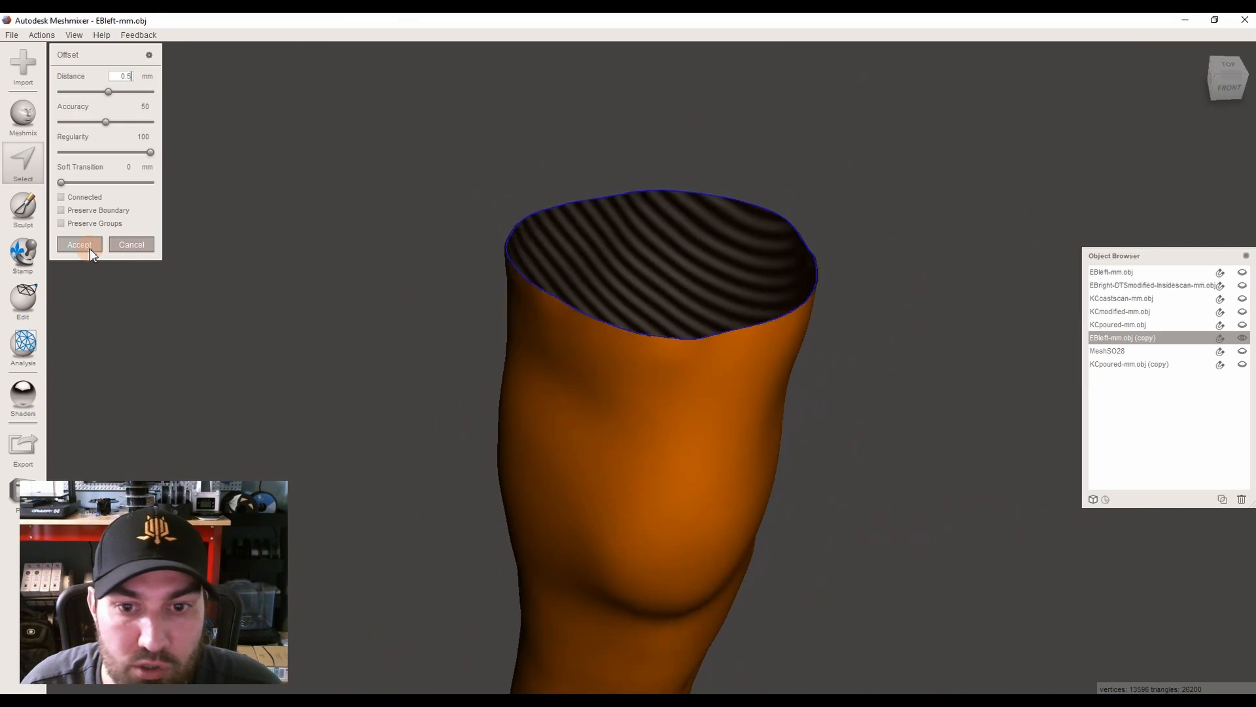
left_click(89, 248)
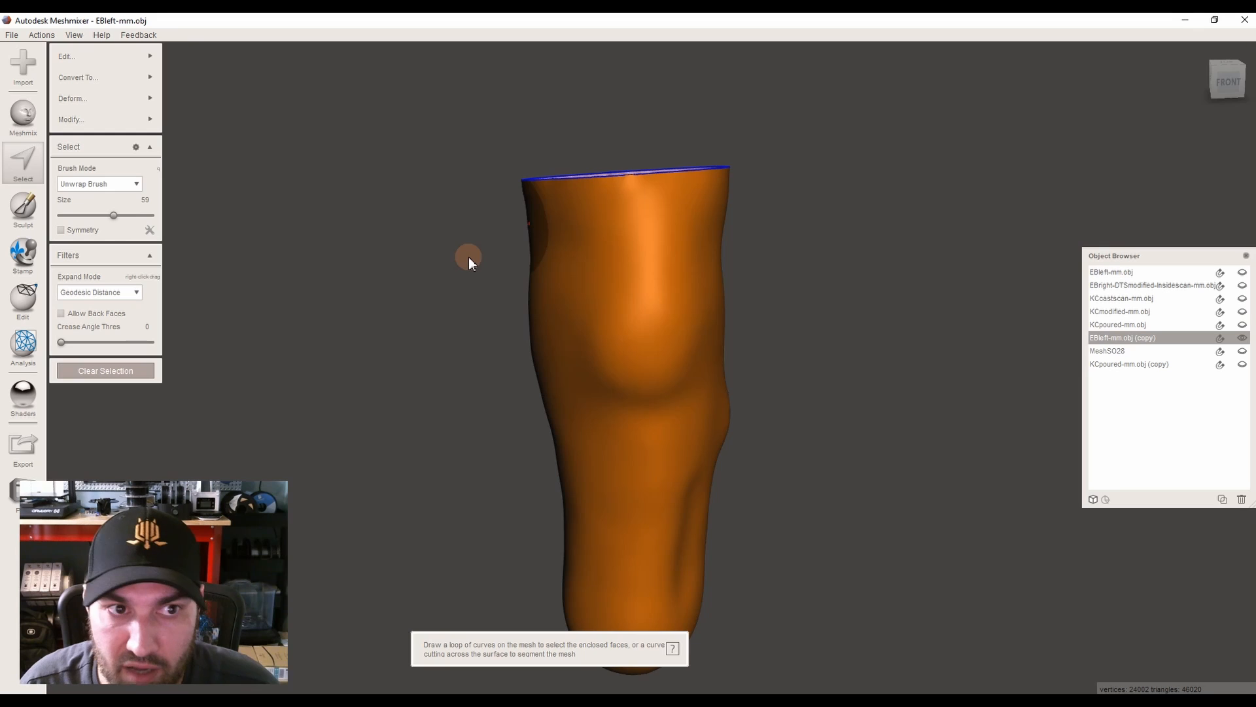
key("Escape")
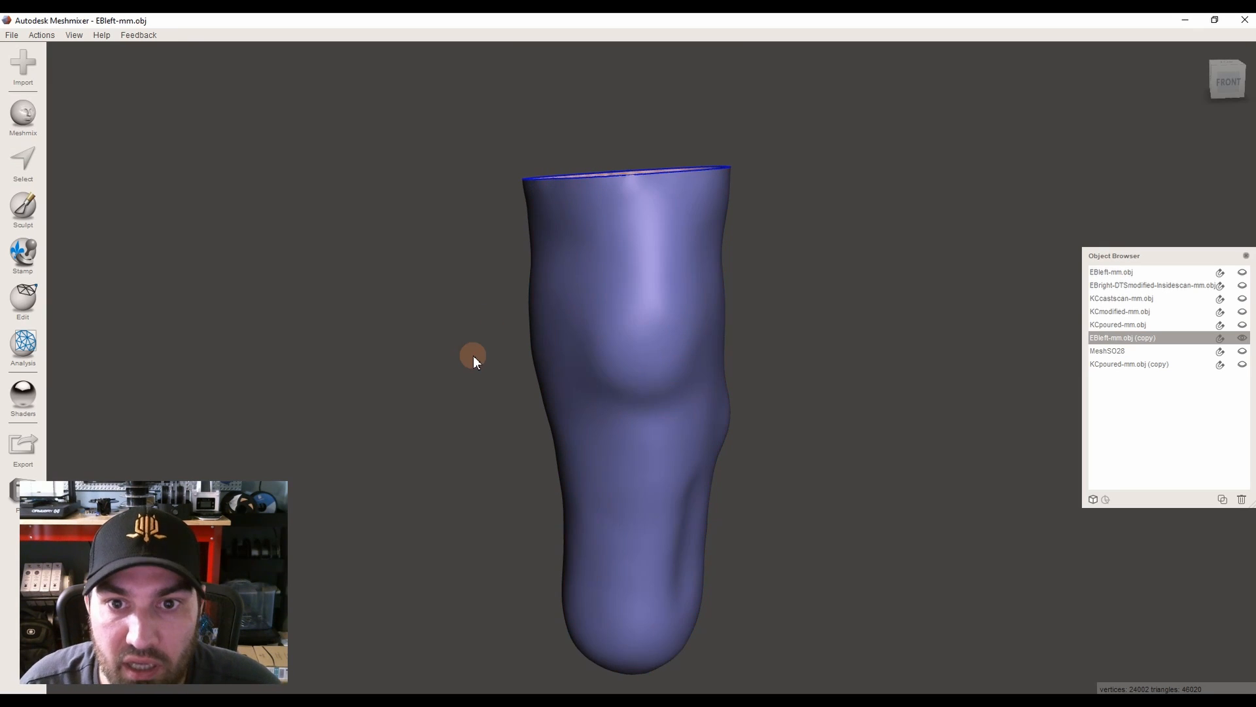
Select the complete outer offset shell, separate it into its own object, and hide the EBleft-mm.obj (copy) source mesh
right_click_drag(582, 386, 475, 246)
scroll(635, 396, "up", 2)
scroll(475, 246, "up", 3)
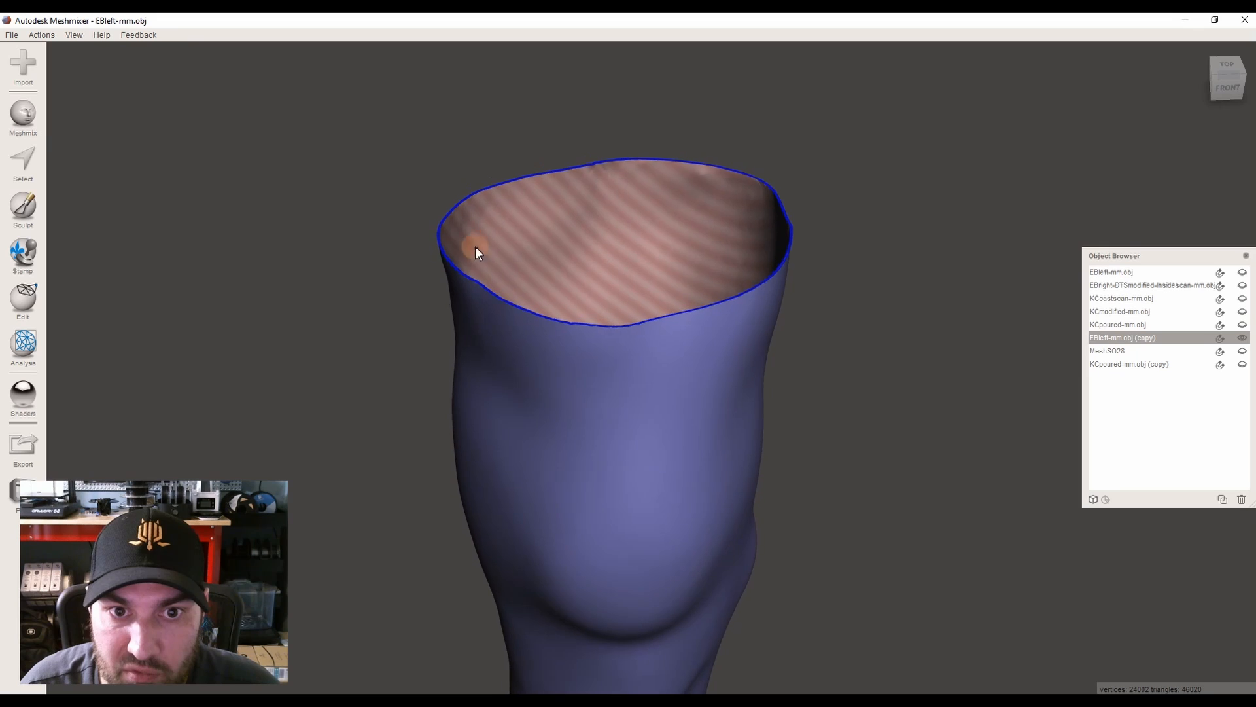
left_click(34, 174)
left_click(81, 150)
left_click(628, 414)
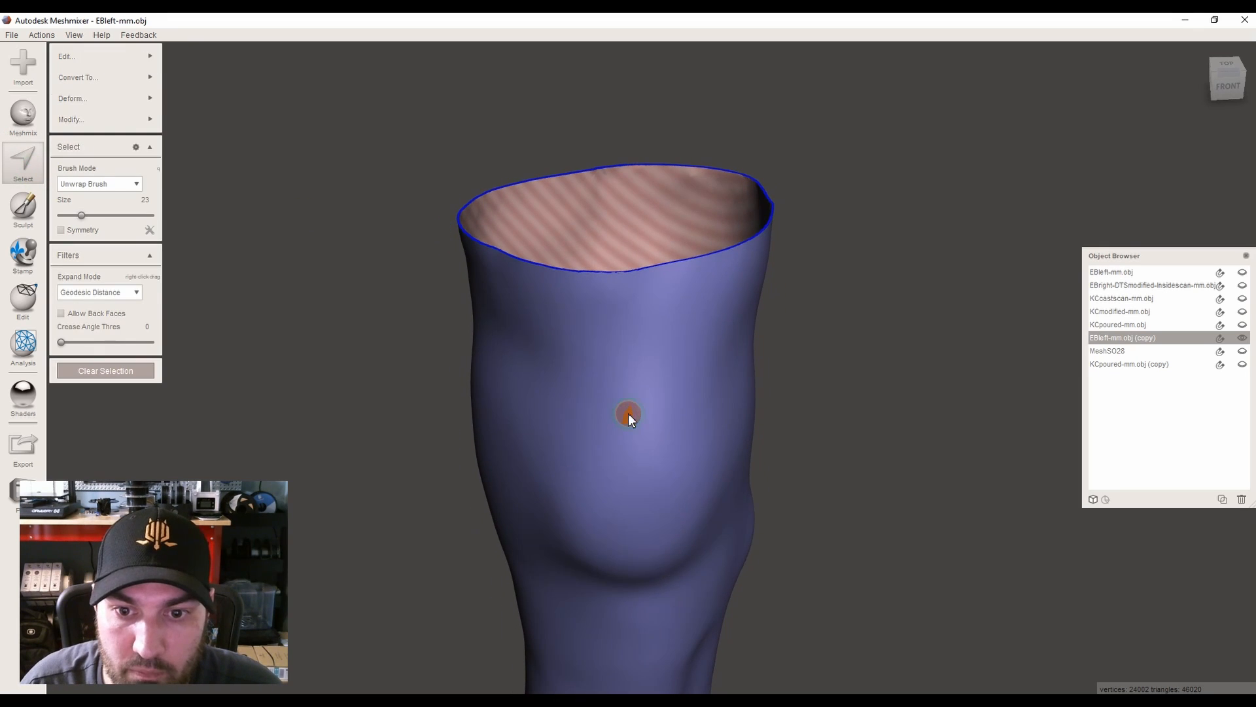
left_click(121, 57)
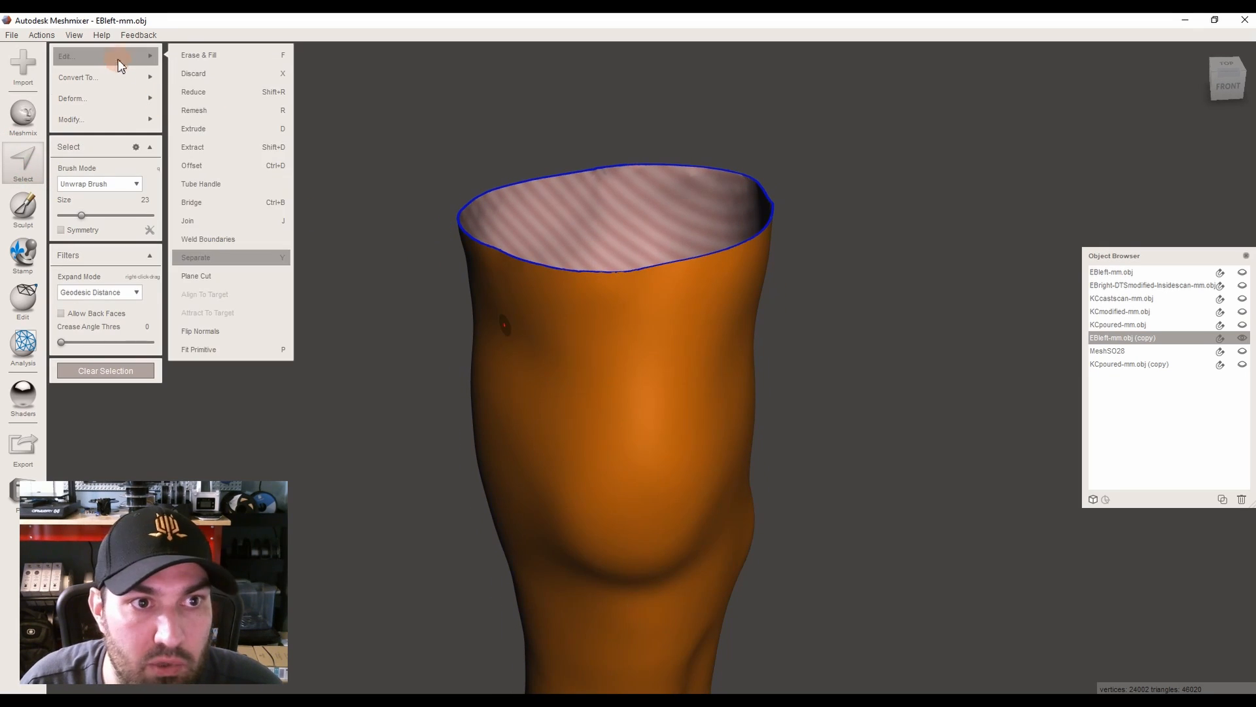
left_click(220, 258)
left_click(1242, 337)
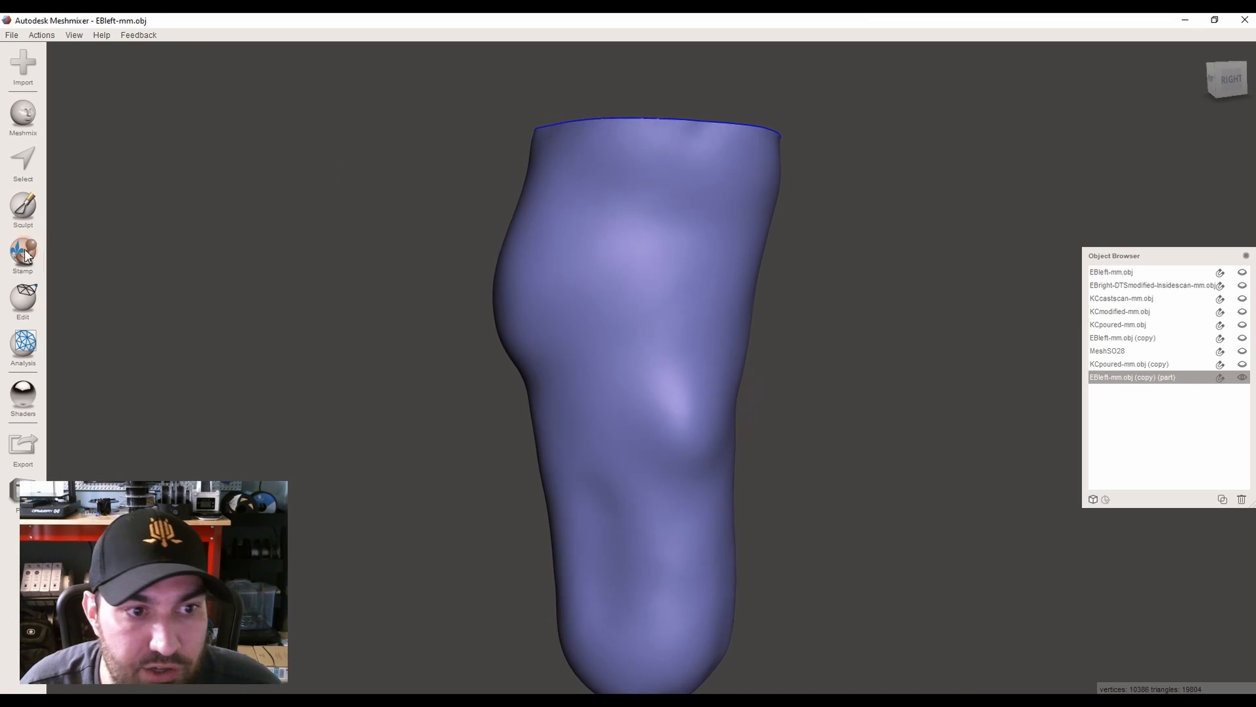
Transform the separated shell in the World Frame, setting Scale X and Scale Z to 0.97
left_click(23, 298)
left_click(98, 98)
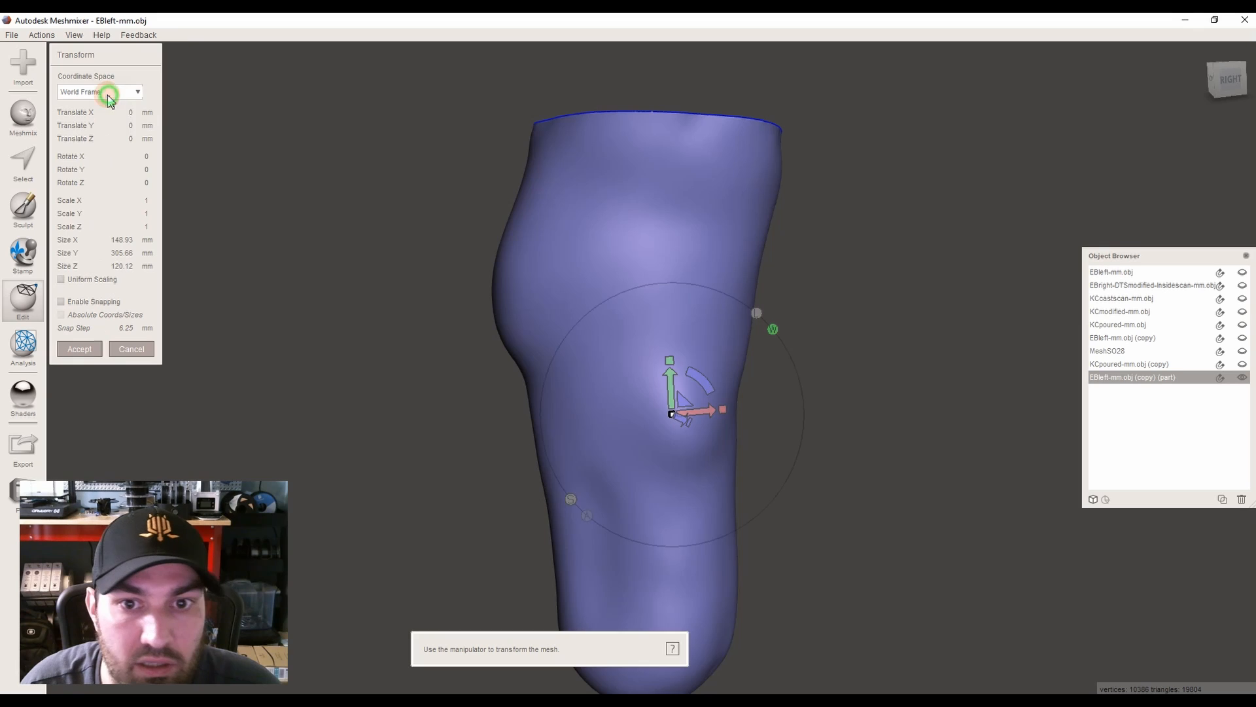
left_click(146, 201)
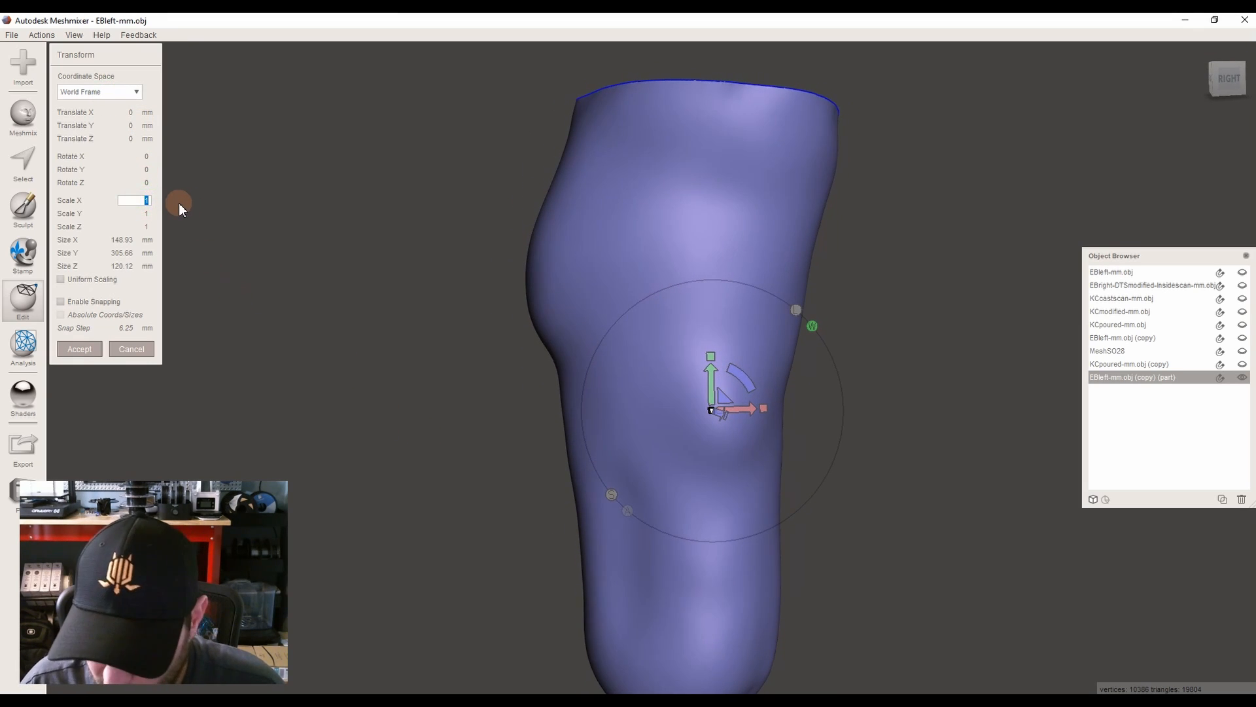
key("Return")
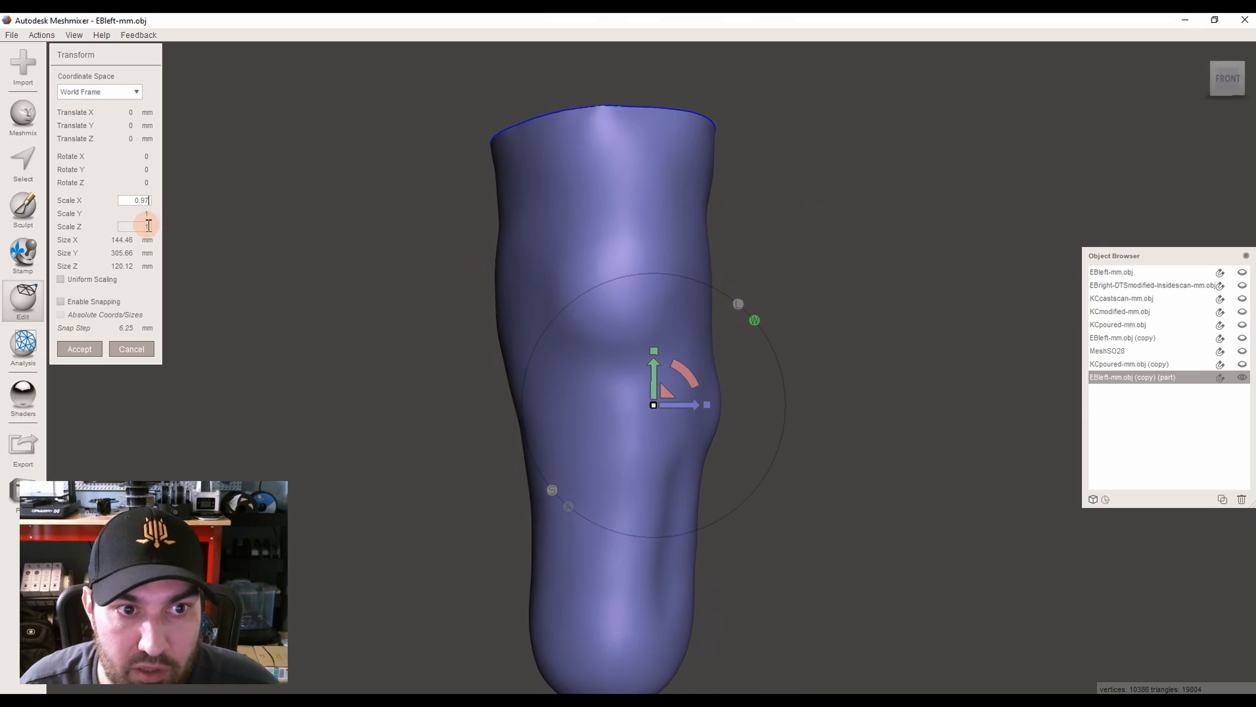
left_click(144, 225)
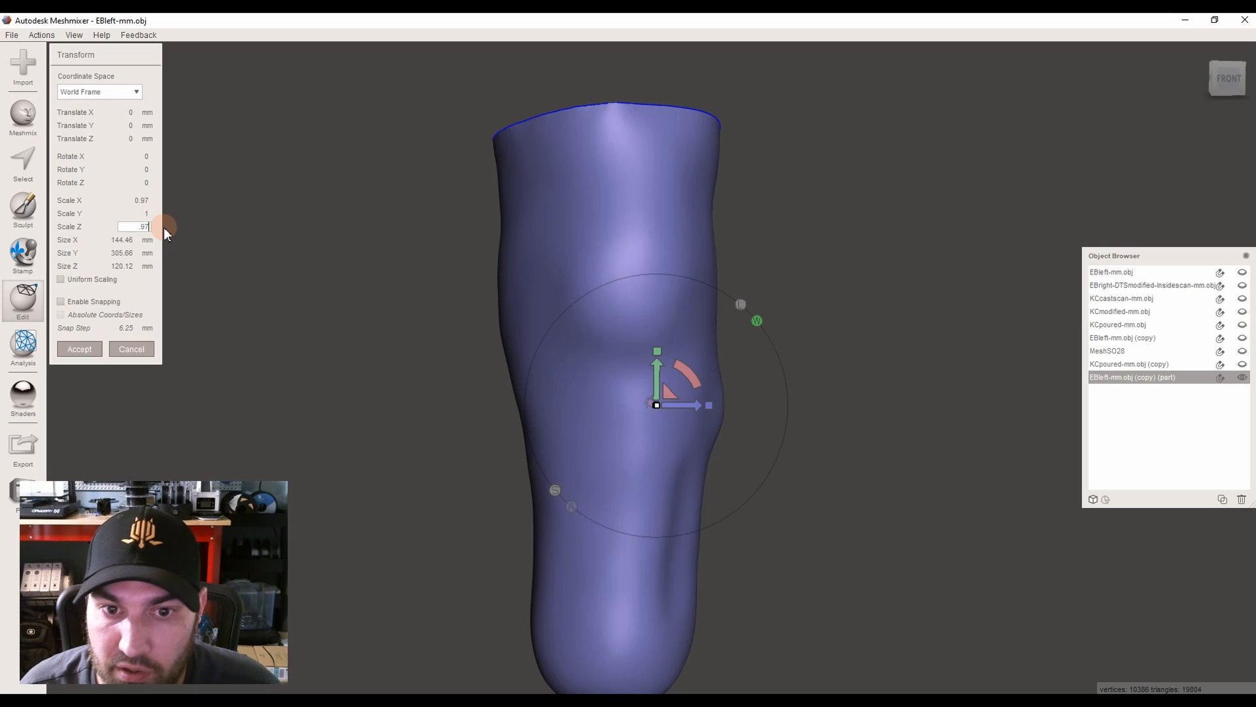
type(".97")
key("Return")
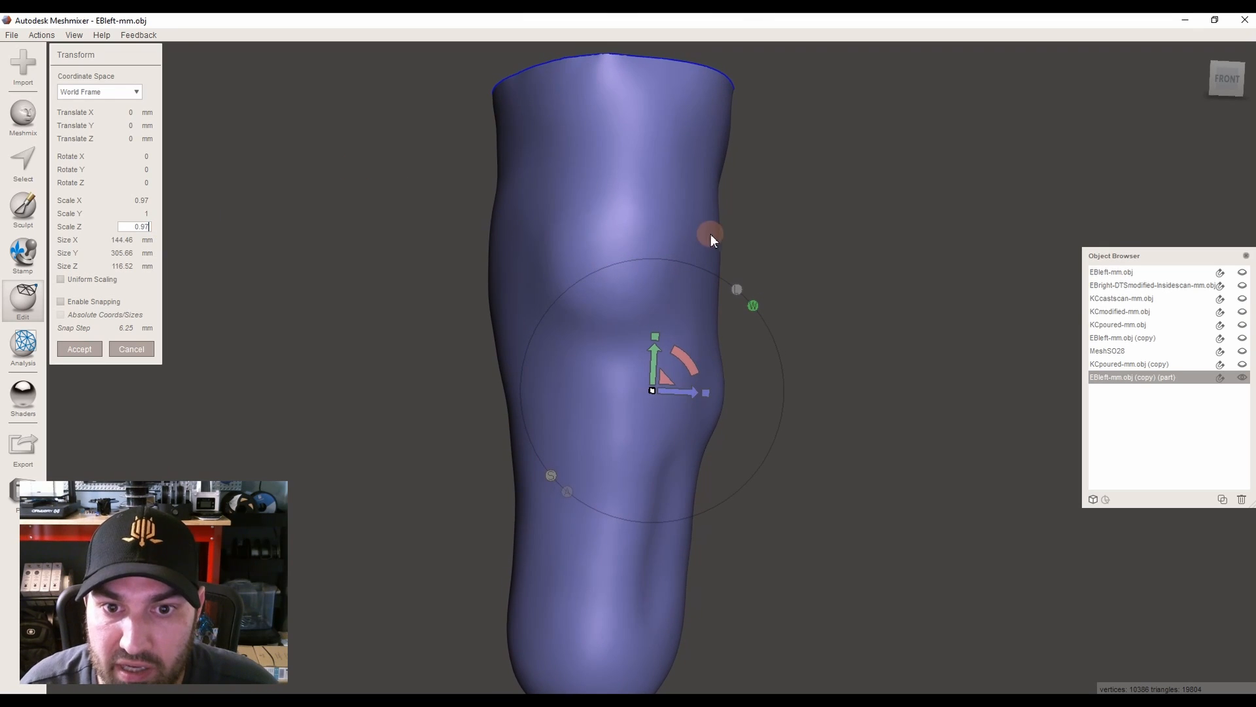
Set the shell's Scale Y to 0.97 as well
right_click_drag(699, 272, 628, 545)
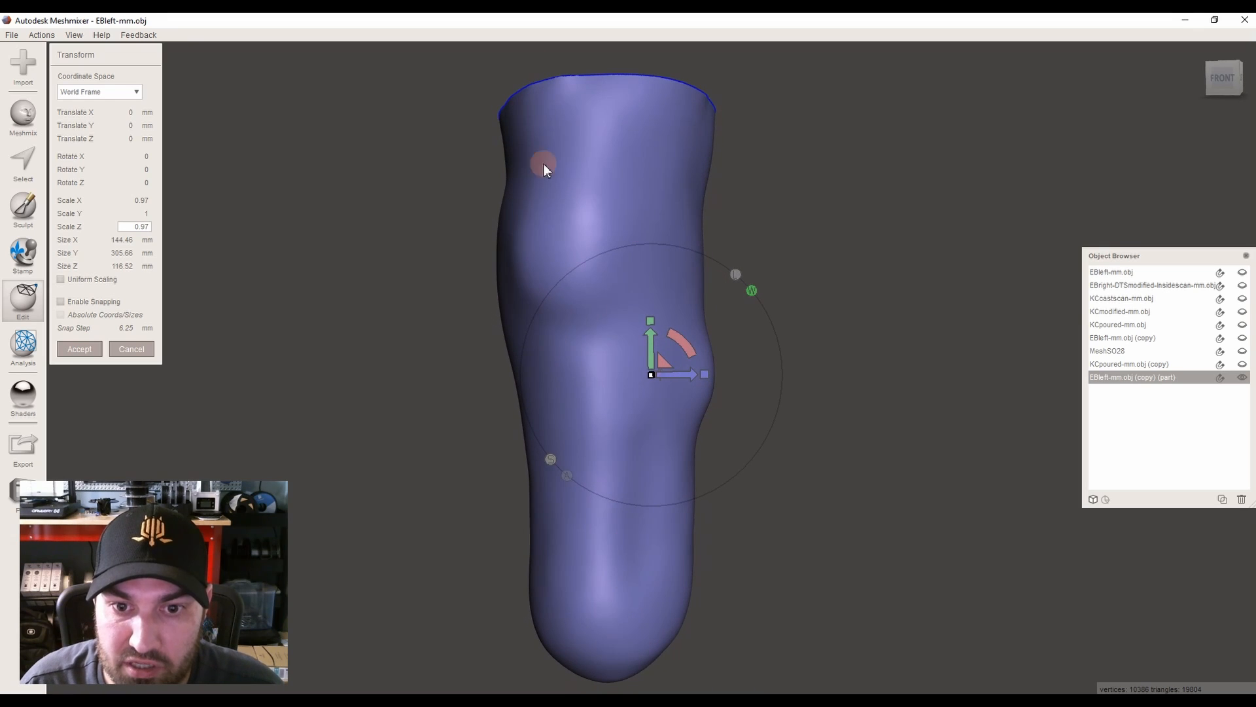
left_click(144, 213)
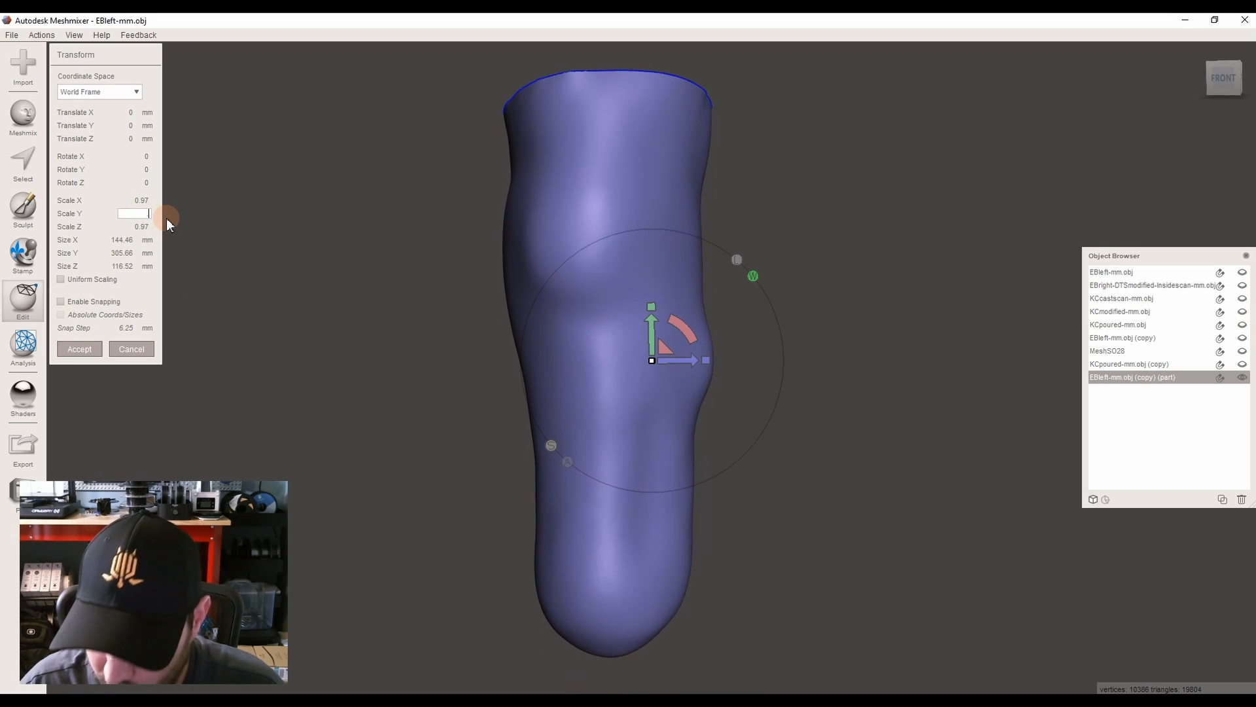
type(".97")
key("Return")
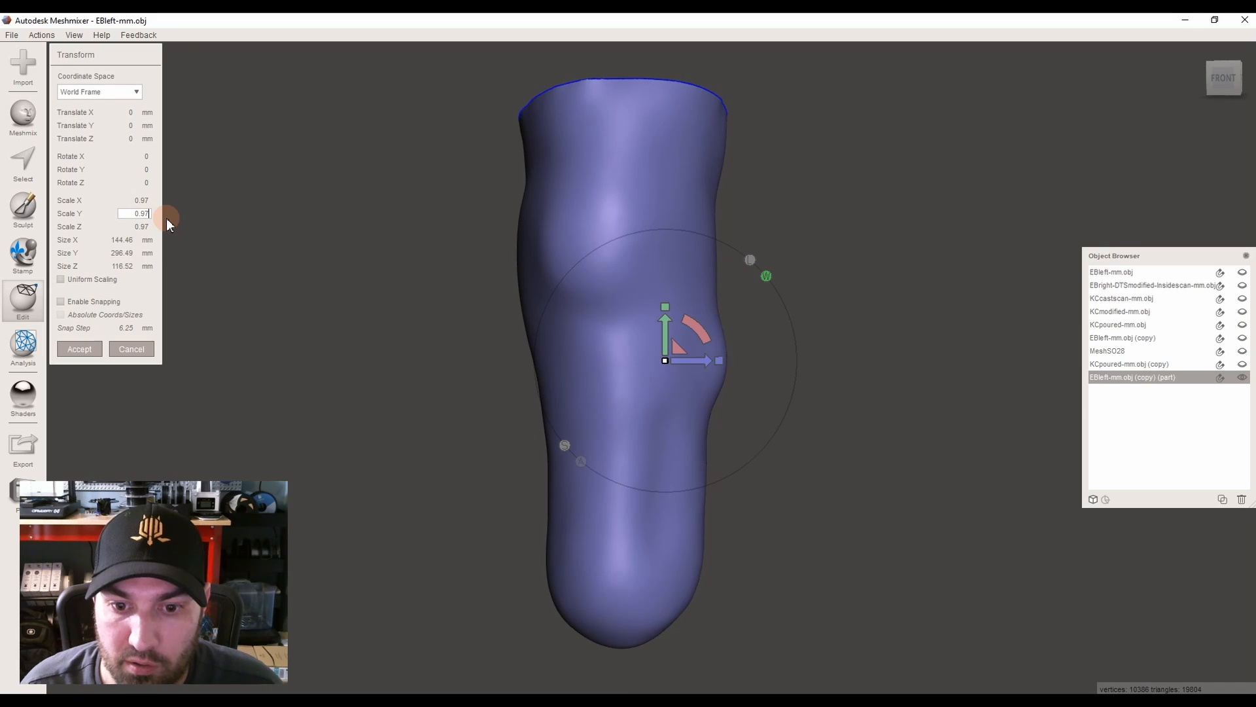
Restore the shell's full length by setting Scale Y to 1 in the transform
left_click(130, 214)
type("1")
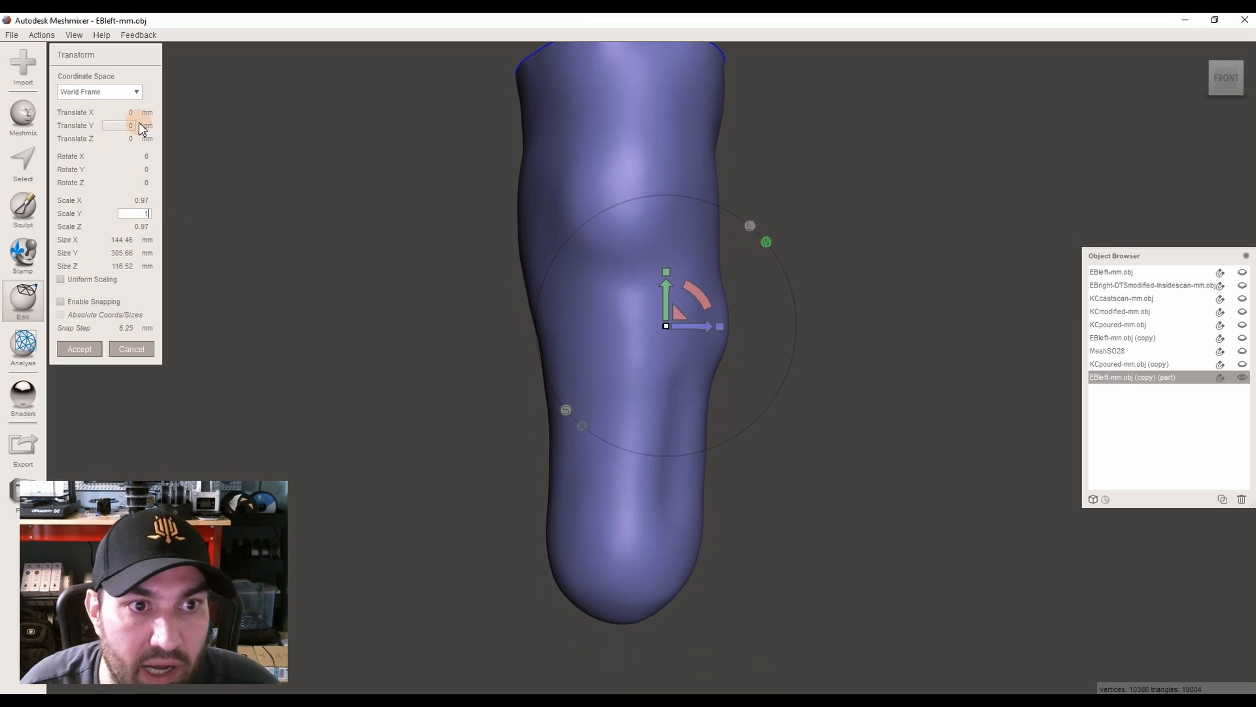
right_click_drag(594, 311, 659, 300)
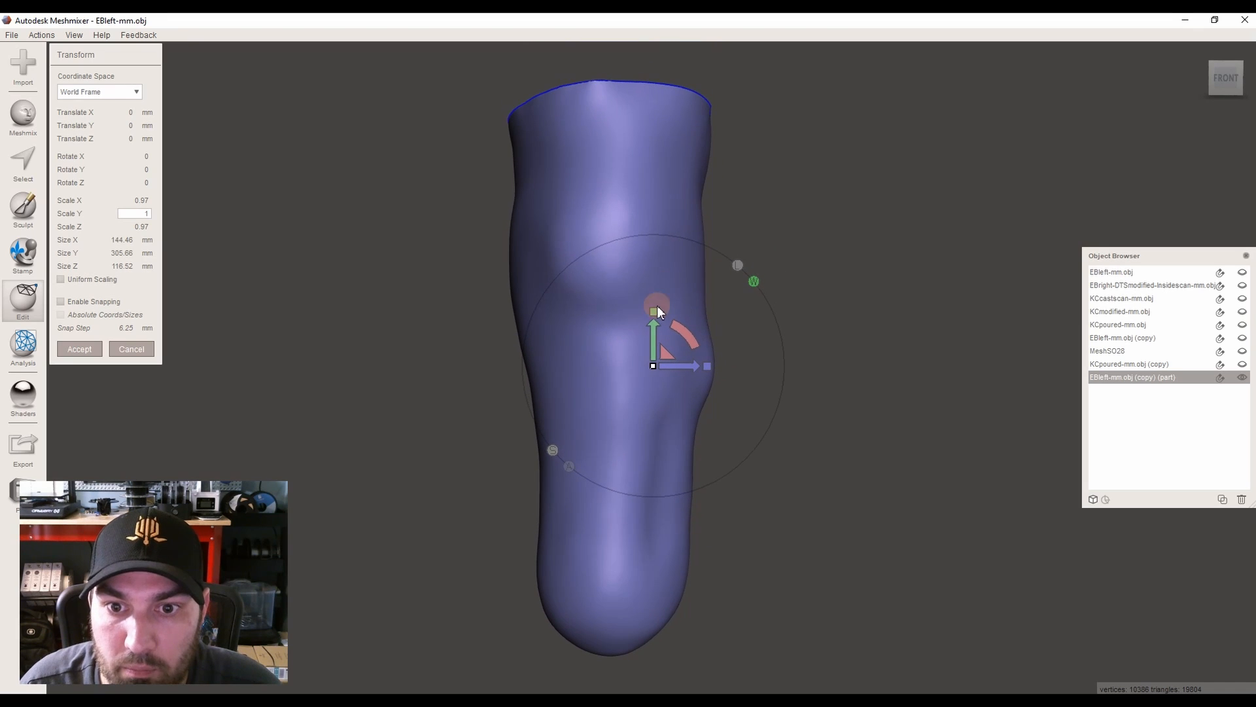
Try stretching the shell along its Y axis with the scale handle to about 1.135, and undo the stretch
left_click(654, 312)
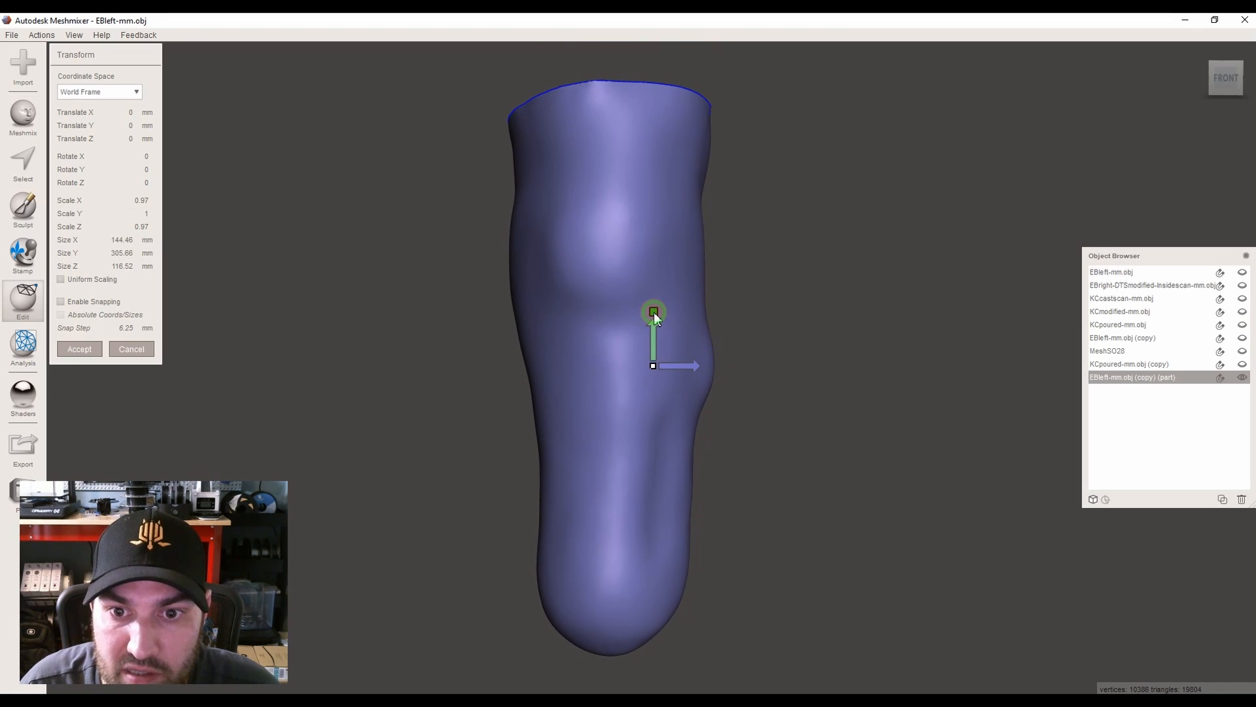
left_click_drag(654, 312, 657, 259)
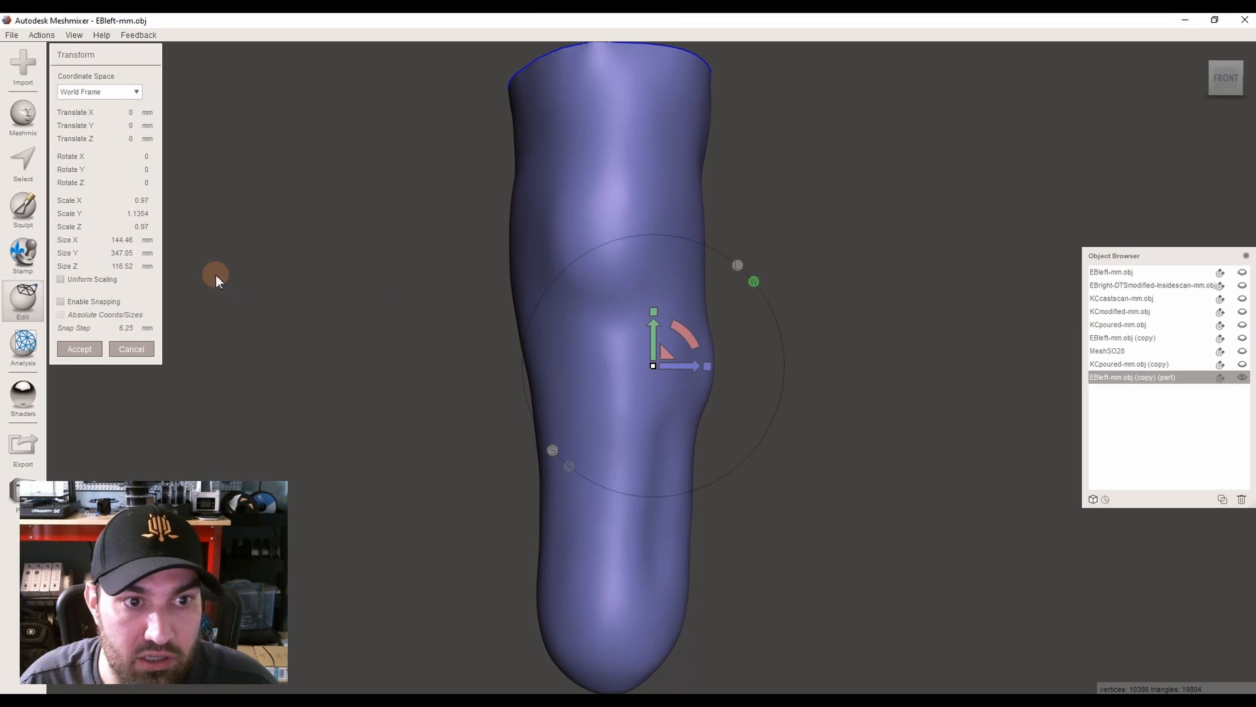
left_click(150, 346)
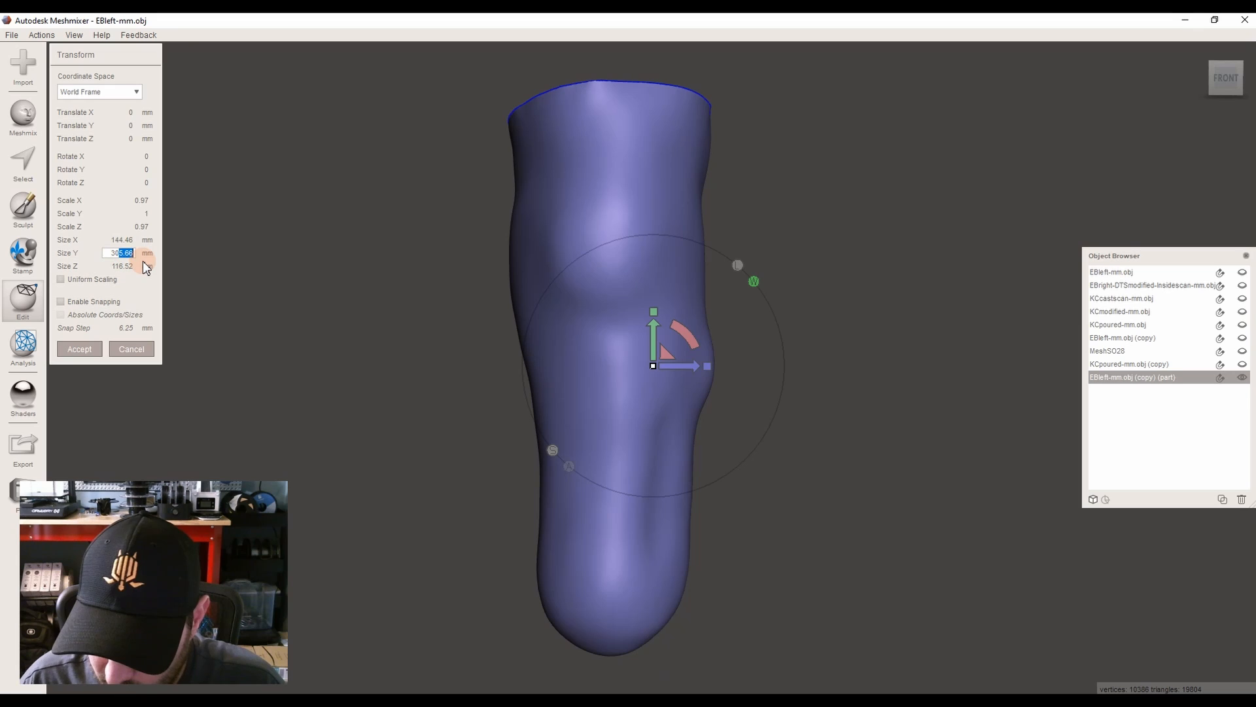
left_click(464, 93)
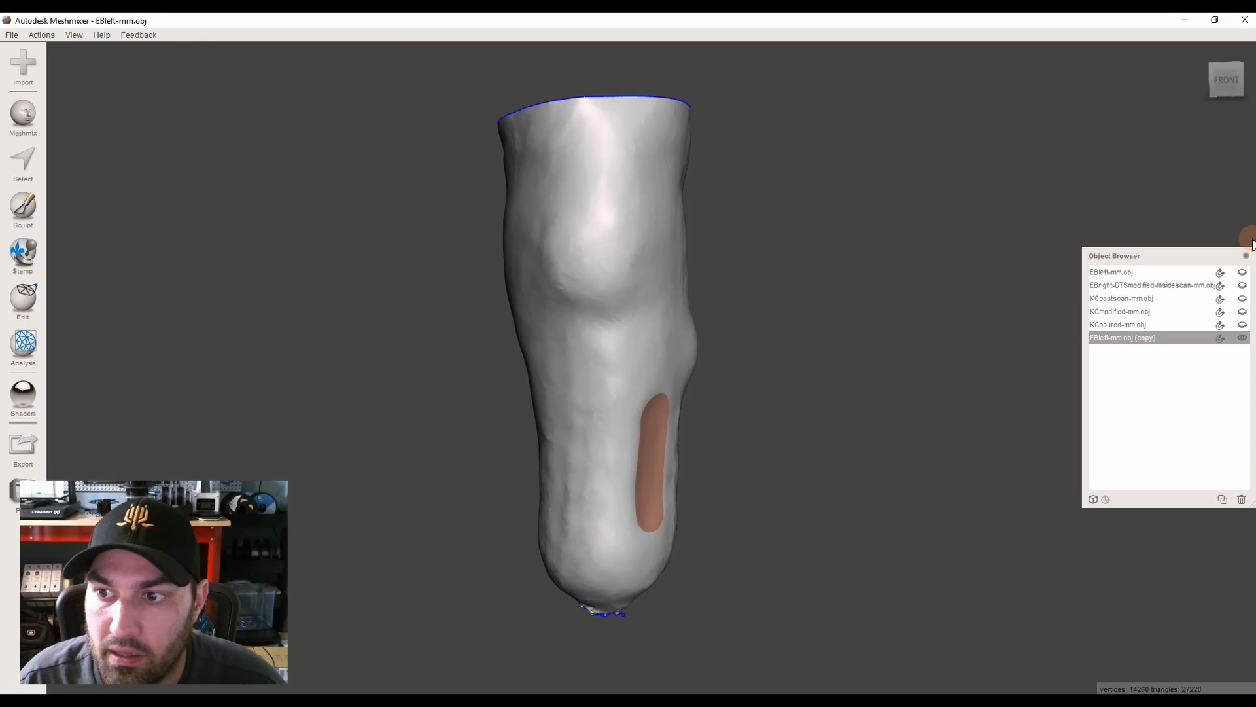
Hide EBleft-mm.obj (copy), make KCcastscan-mm.obj the active object and show it
left_click(1243, 338)
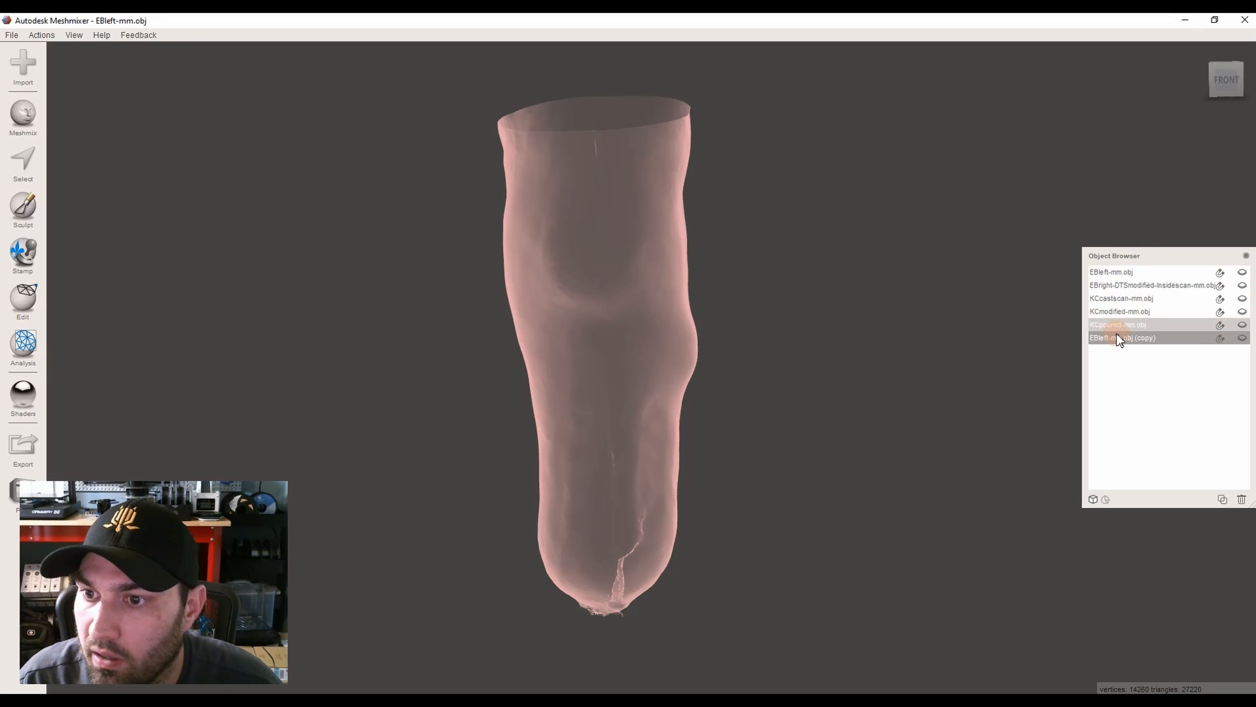
left_click(1122, 303)
left_click(1189, 313)
left_click(1242, 299)
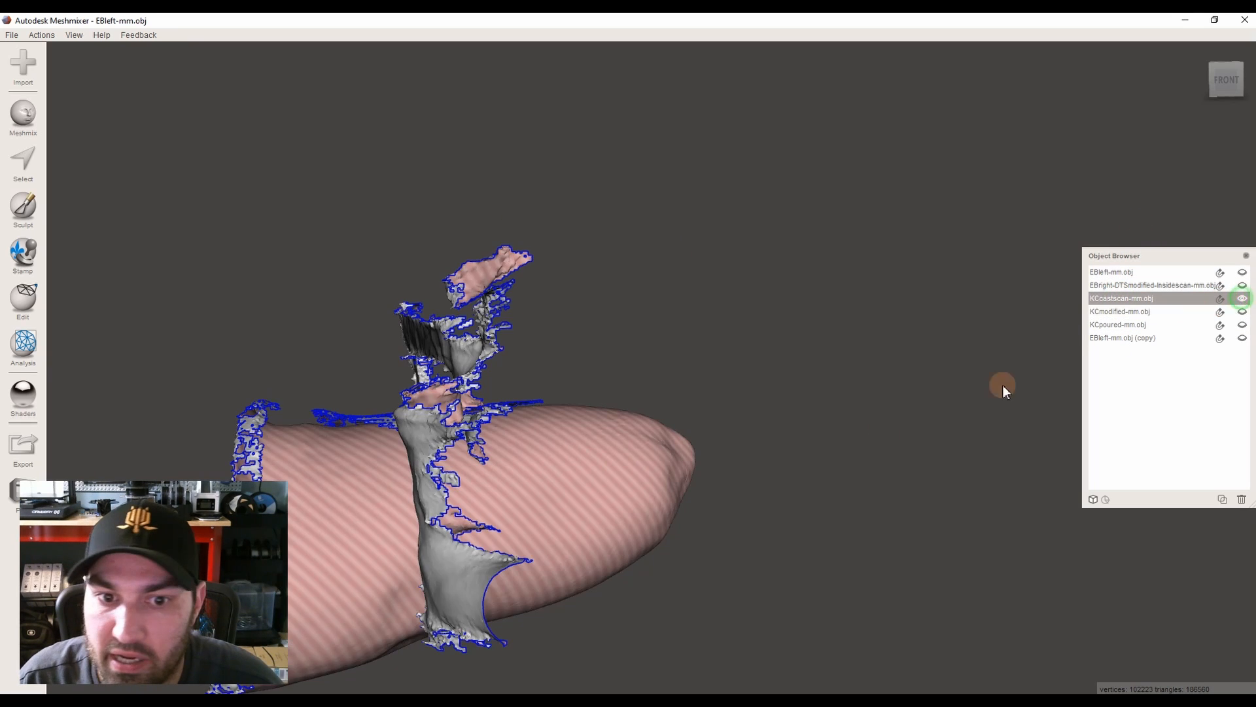
mouse_move(609, 443)
right_mouse_down()
mouse_move(562, 433)
mouse_move(582, 427)
mouse_move(583, 375)
mouse_move(591, 387)
mouse_move(727, 379)
mouse_move(721, 350)
mouse_move(745, 458)
mouse_move(762, 221)
mouse_move(824, 246)
mouse_move(823, 524)
mouse_move(788, 515)
mouse_move(744, 191)
mouse_move(525, 399)
mouse_move(733, 368)
mouse_move(610, 323)
mouse_move(773, 395)
mouse_move(605, 304)
mouse_move(772, 336)
right_mouse_up()
scroll(773, 337, "down", 2)
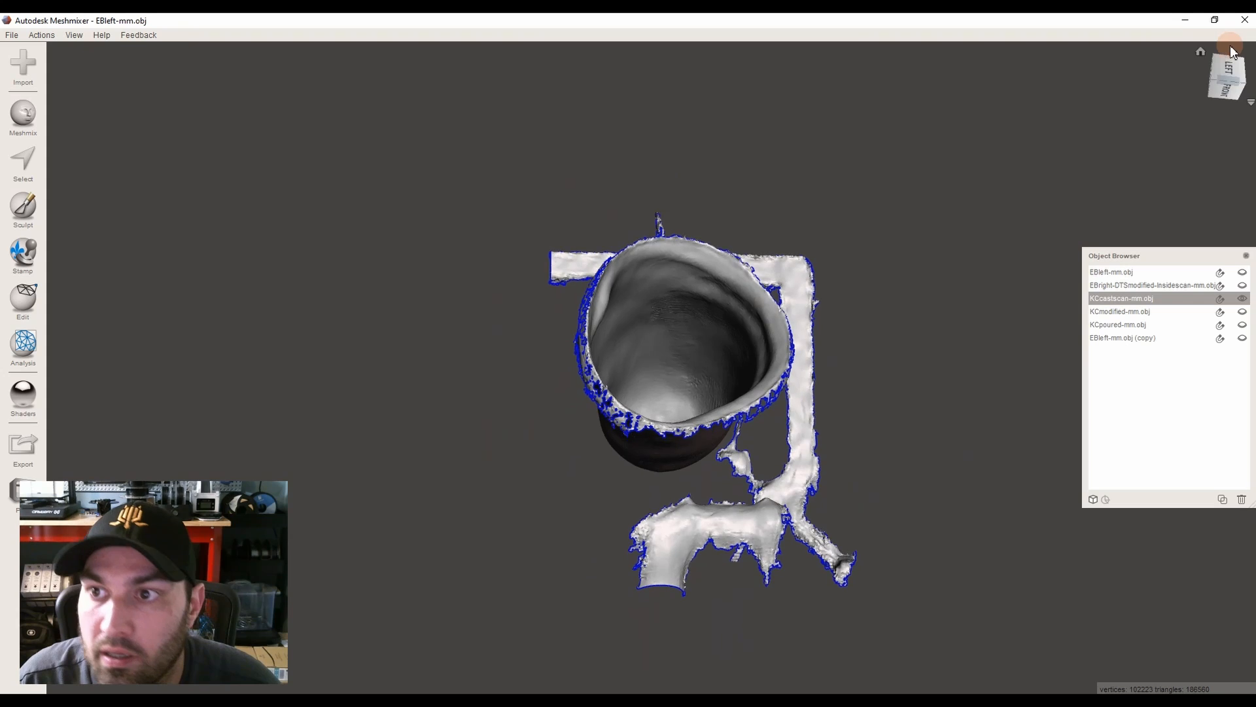
Transform KCcastscan-mm.obj by rotating it upright with its opening upward, to about 91° in X and -31° in Z
left_click(24, 299)
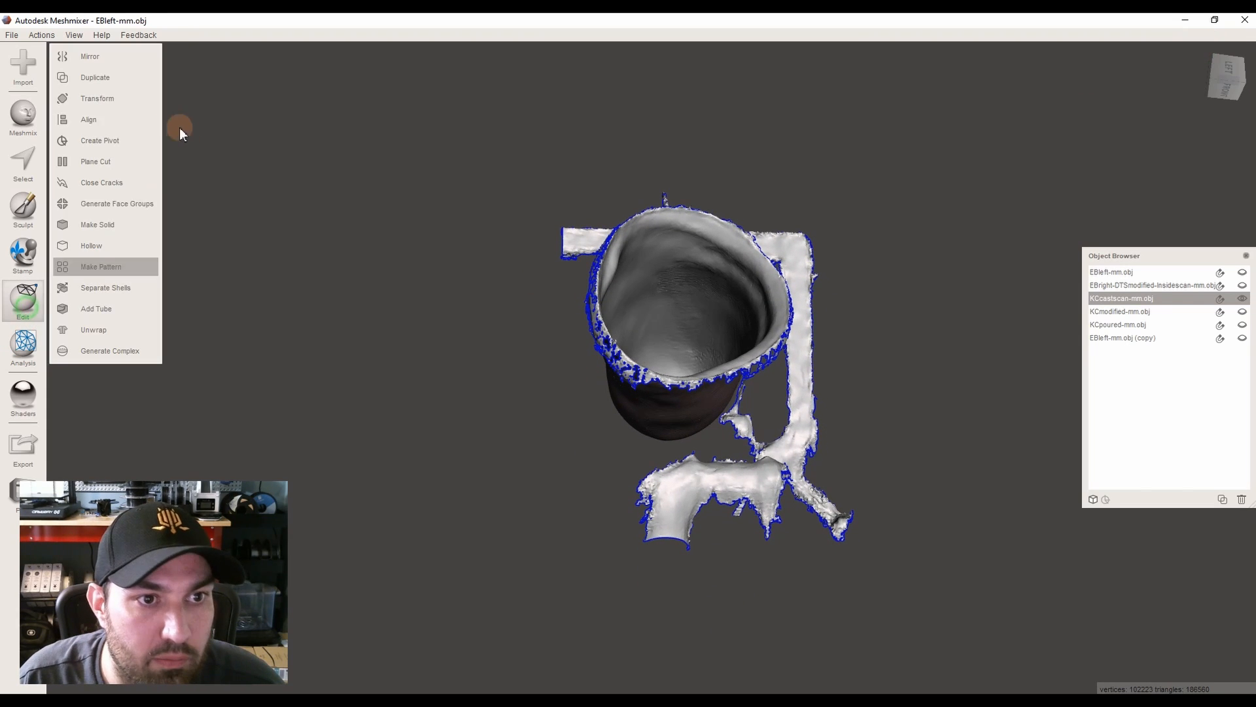
left_click(136, 98)
mouse_move(700, 374)
right_mouse_down()
mouse_move(763, 415)
mouse_move(1079, 164)
mouse_move(1196, 45)
right_mouse_up()
left_click(1204, 52)
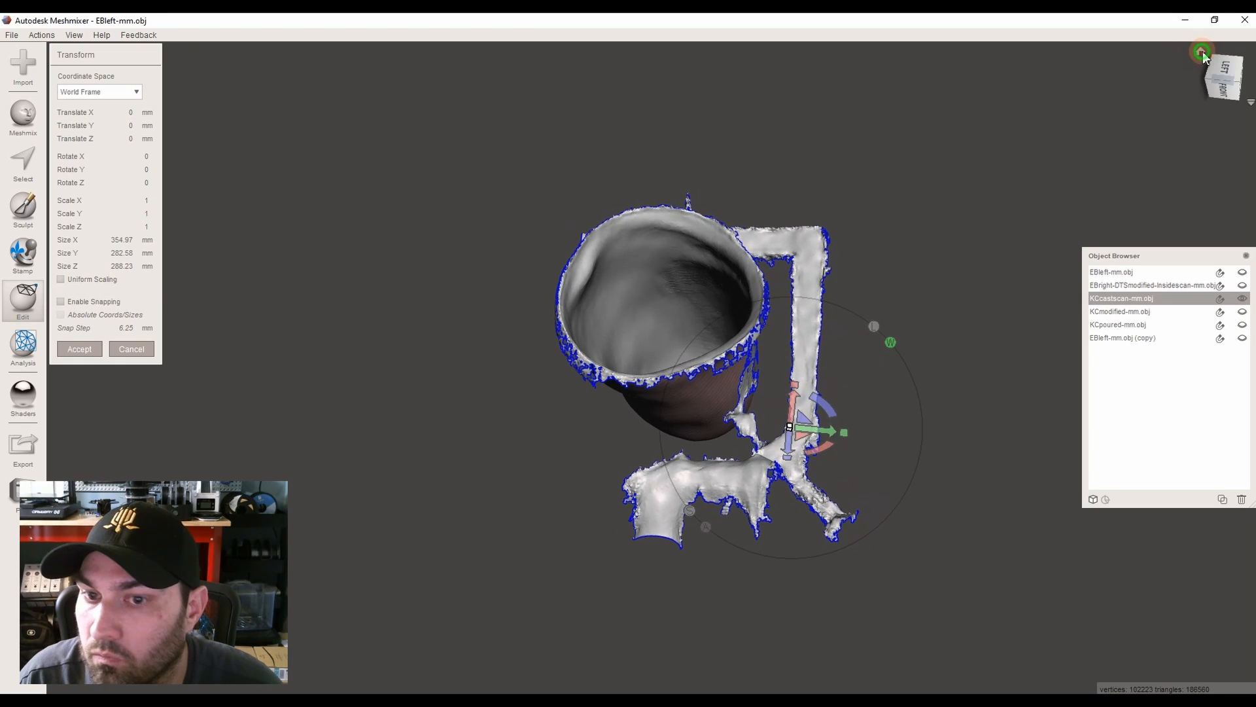
mouse_move(679, 343)
left_mouse_down()
mouse_move(712, 433)
mouse_move(700, 442)
mouse_move(689, 434)
mouse_move(693, 391)
left_mouse_up()
mouse_move(694, 391)
right_mouse_down()
mouse_move(776, 430)
mouse_move(860, 403)
mouse_move(879, 377)
mouse_move(807, 415)
mouse_move(767, 398)
mouse_move(785, 347)
right_mouse_up()
left_click_drag(785, 347, 790, 305)
mouse_move(1230, 99)
right_mouse_down()
mouse_move(908, 242)
mouse_move(764, 237)
mouse_move(783, 285)
mouse_move(787, 389)
right_mouse_up()
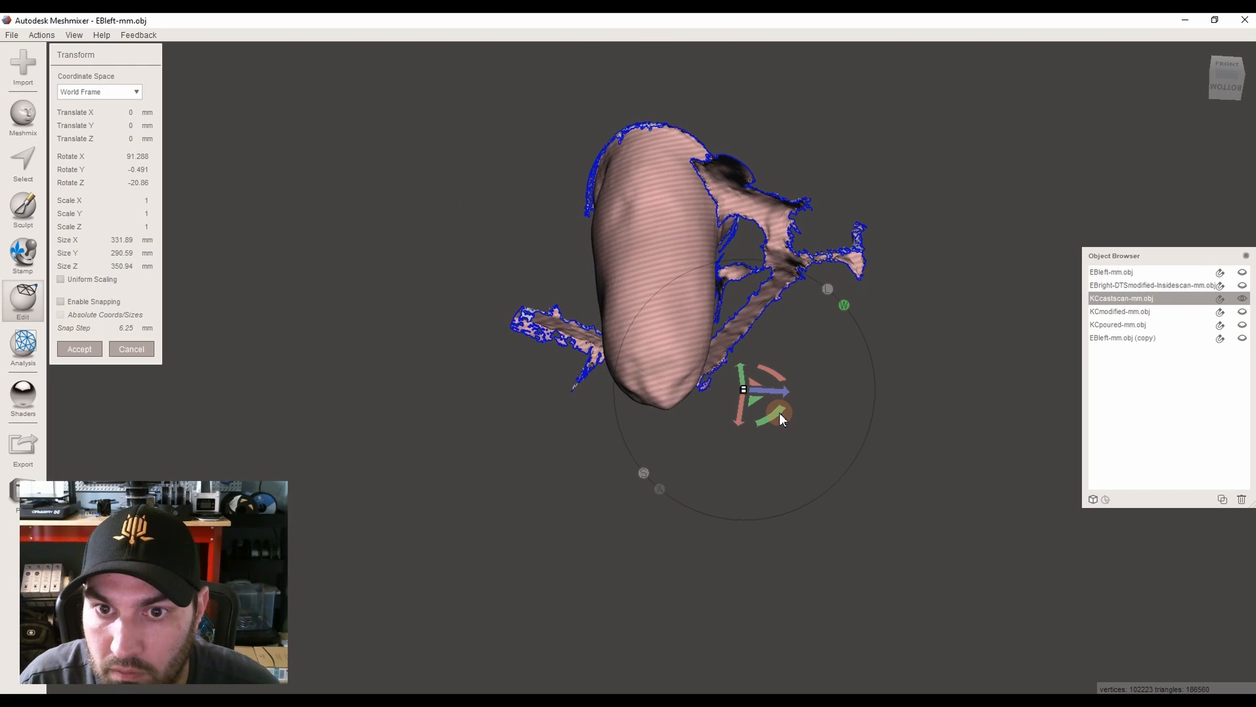
left_click_drag(780, 413, 768, 417)
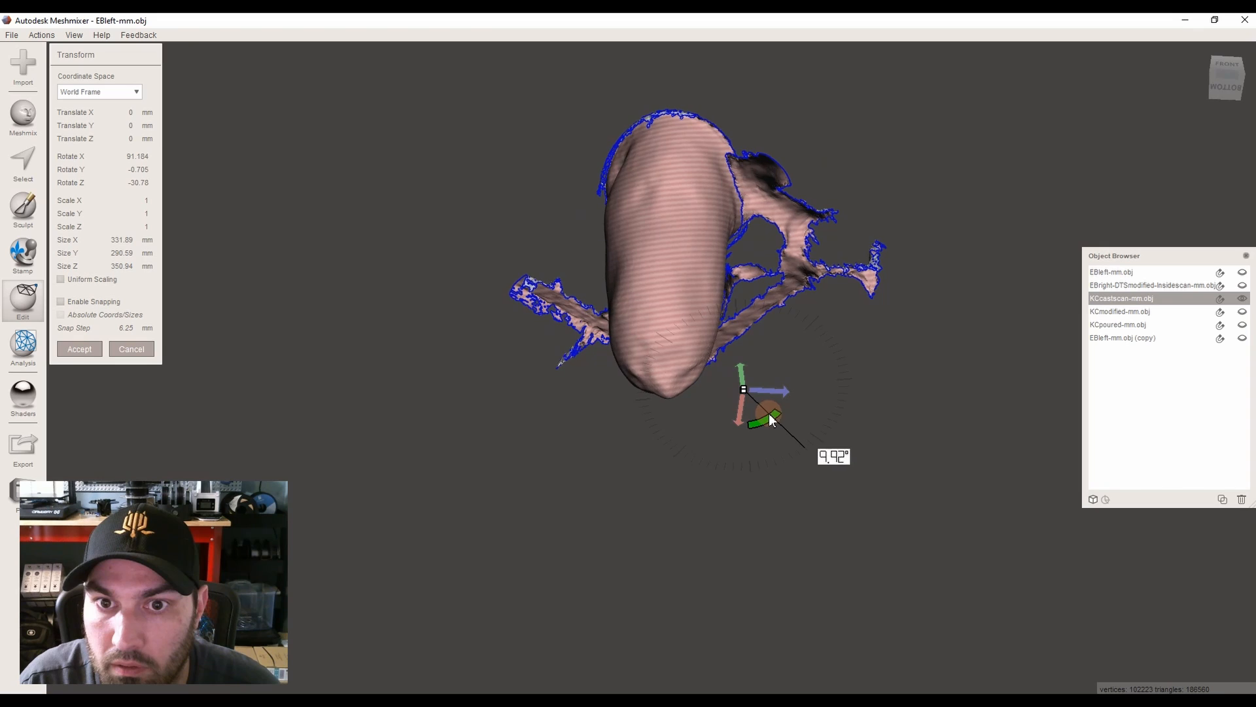
Fine-tune the cast scan's rotation to about 89° in X, -14.4° in Y and -30.5° in Z, and accept the transform
left_click(1241, 78)
right_click_drag(772, 269, 764, 247)
left_click_drag(693, 237, 704, 249)
right_click_drag(1006, 126, 1214, 83)
left_click(1223, 83)
middle_click_drag(770, 254, 780, 391)
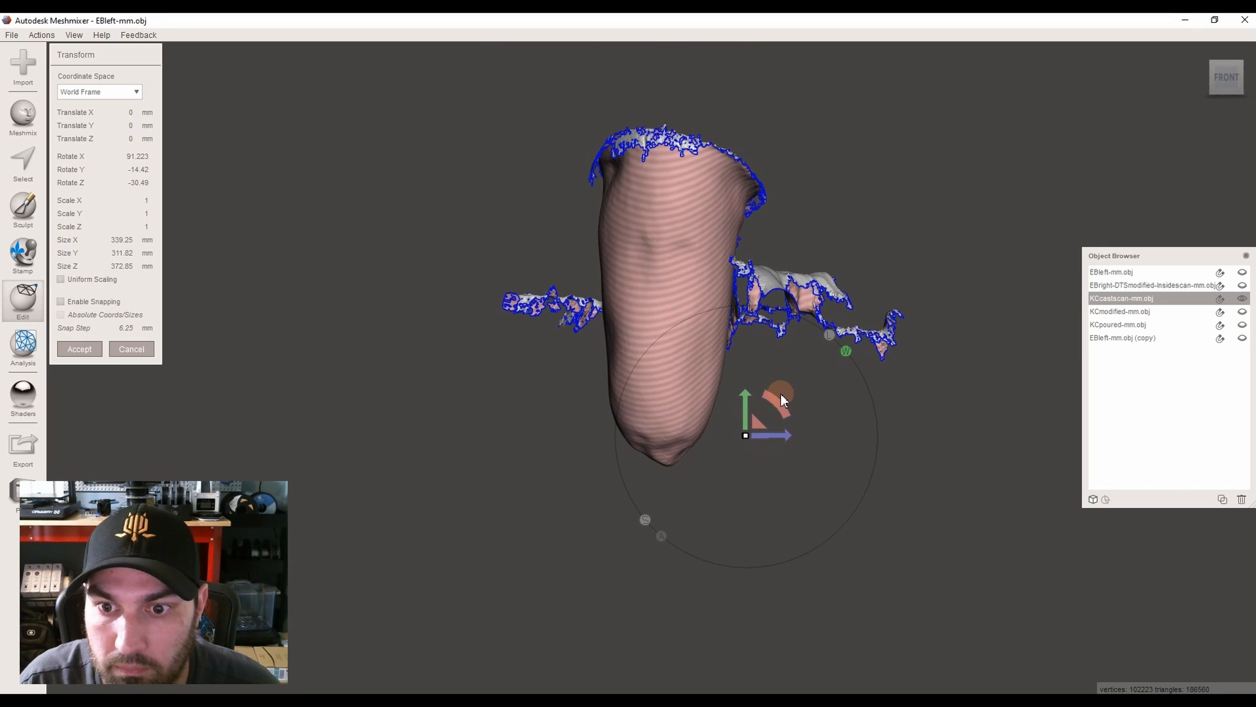
left_click_drag(776, 400, 772, 399)
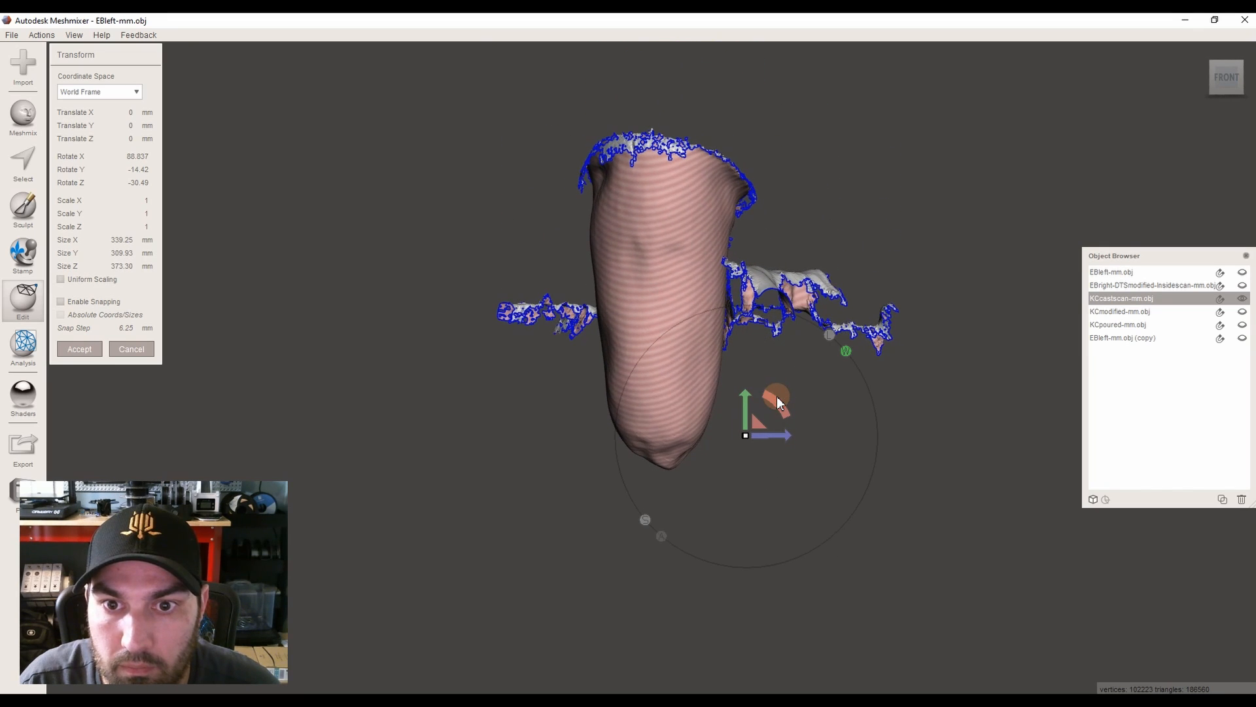
right_click_drag(216, 322, 129, 426)
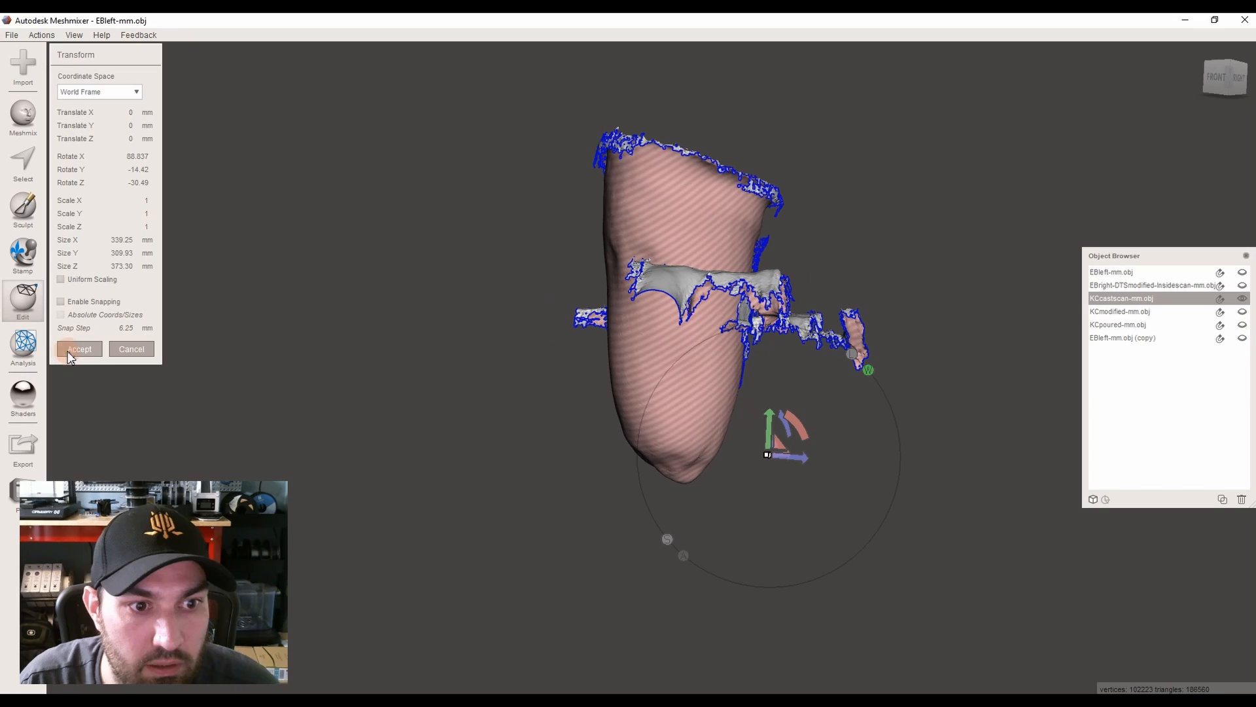
Show EBright-DTSmodified-Insidescan-mm.obj beside the cast scan for comparison, hide it again and reactivate KCcastscan-mm.obj
right_click_drag(297, 430, 629, 194)
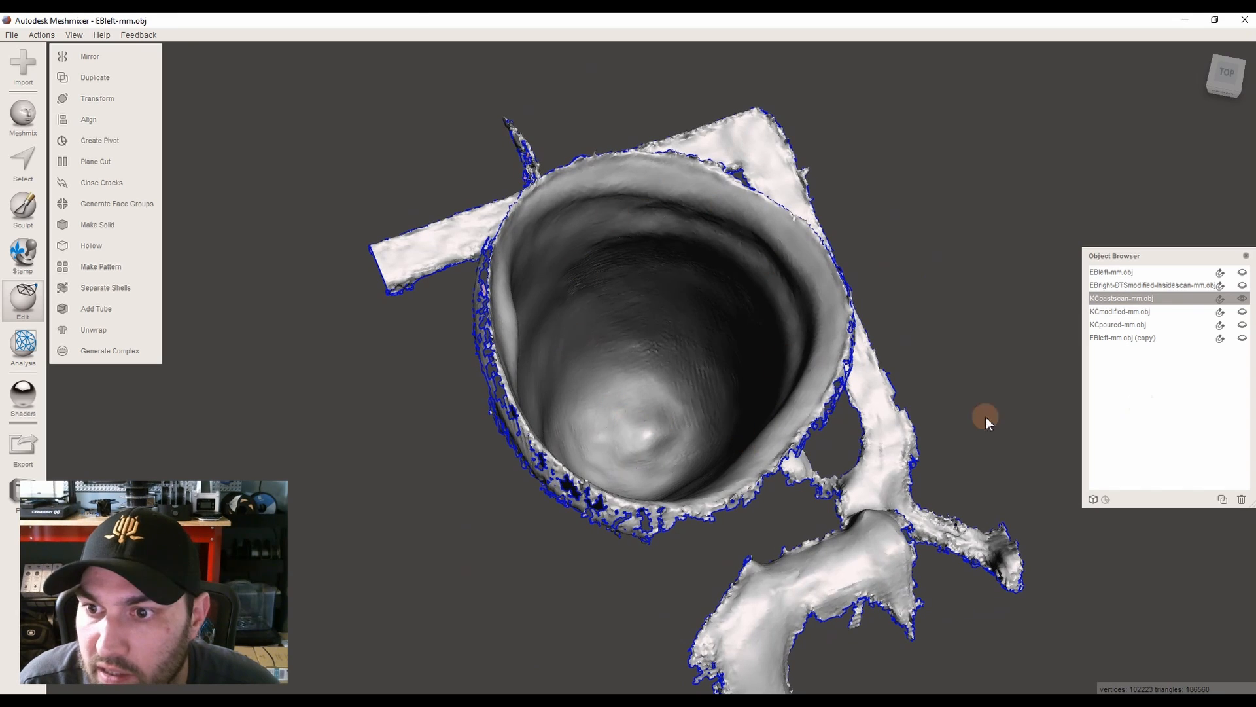
left_click(1171, 286)
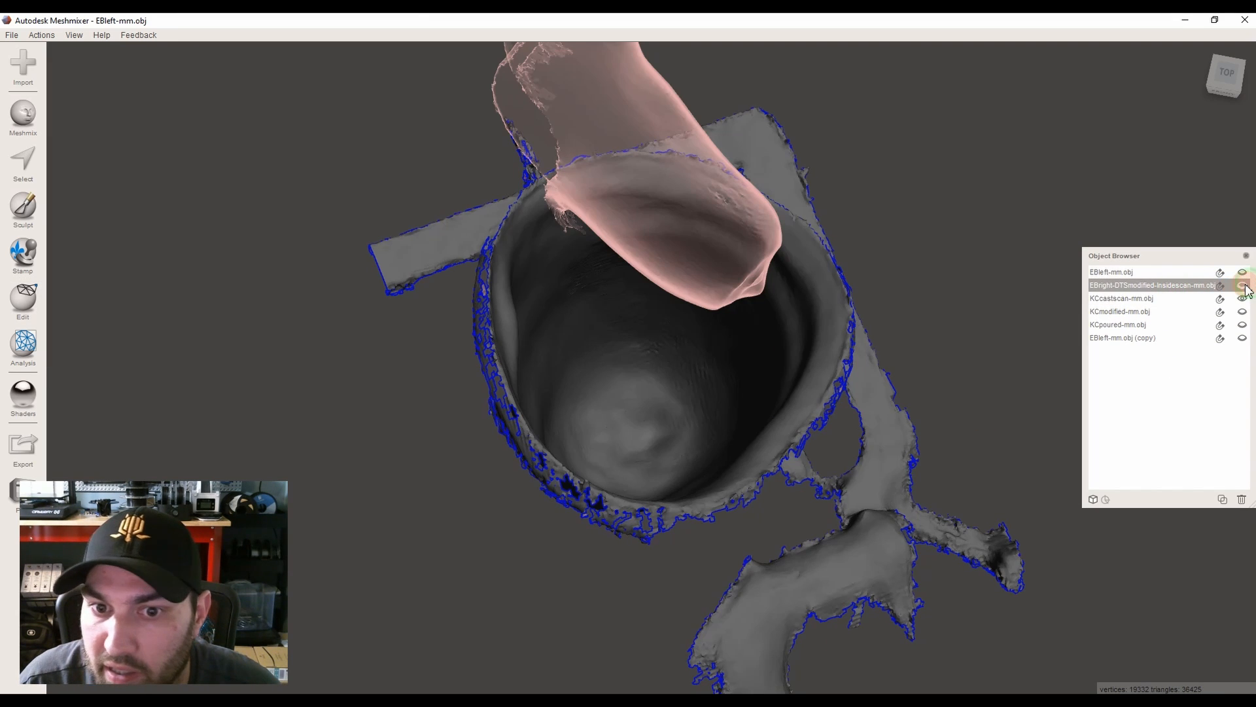
left_click(1244, 285)
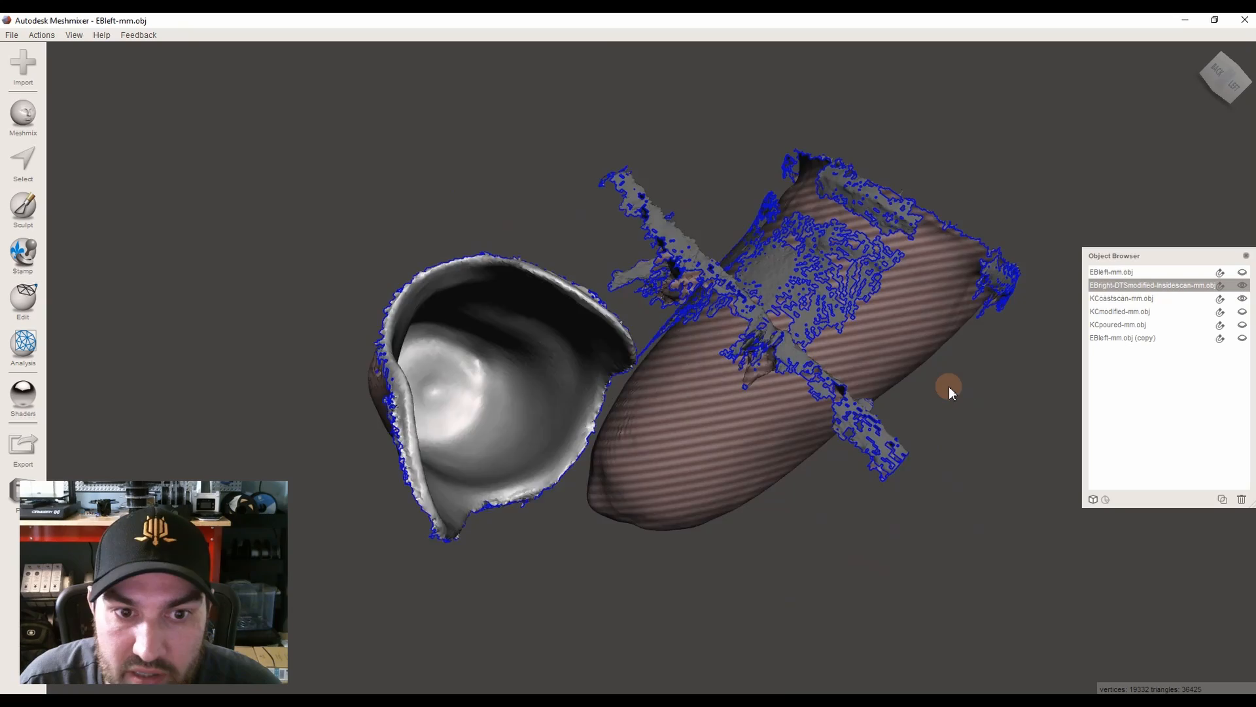
right_click_drag(952, 383, 870, 406)
left_click(1244, 285)
right_click_drag(949, 455, 843, 452)
left_click(1126, 300)
Examine the KCcastscan mesh from the front and back, including the stray scan fragments around the cast
right_click_drag(1005, 248, 684, 314)
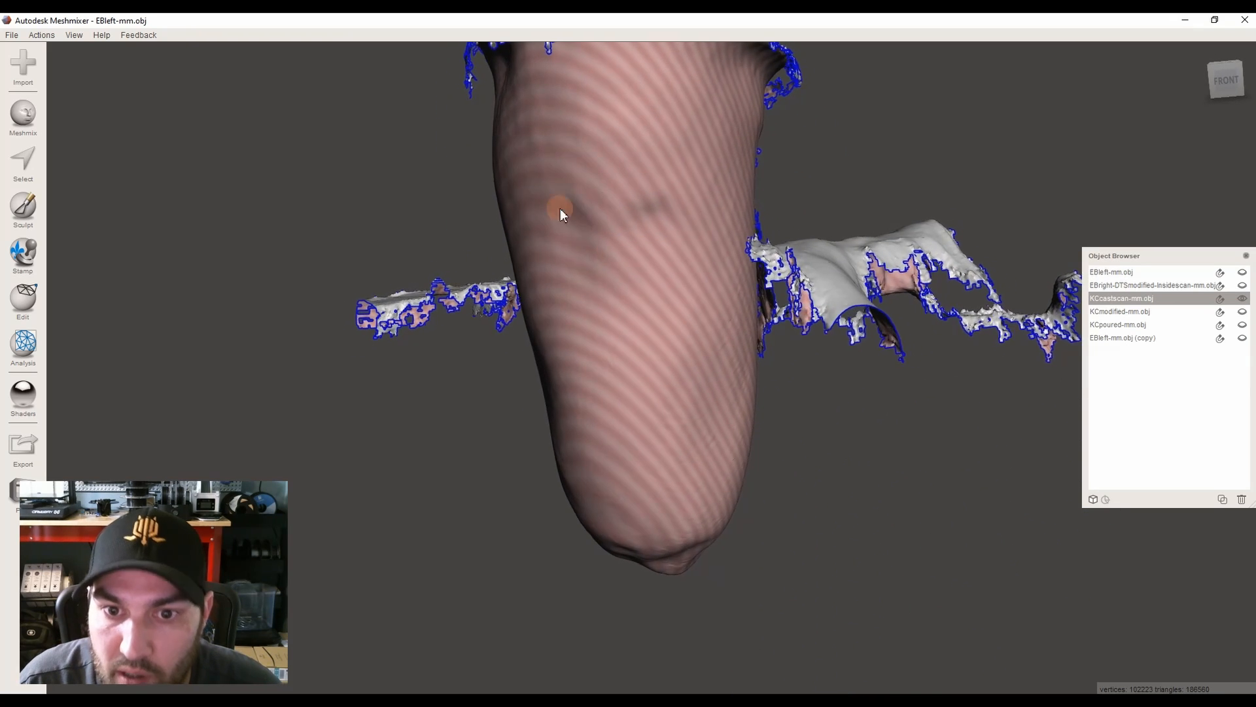
right_click_drag(584, 243, 576, 305)
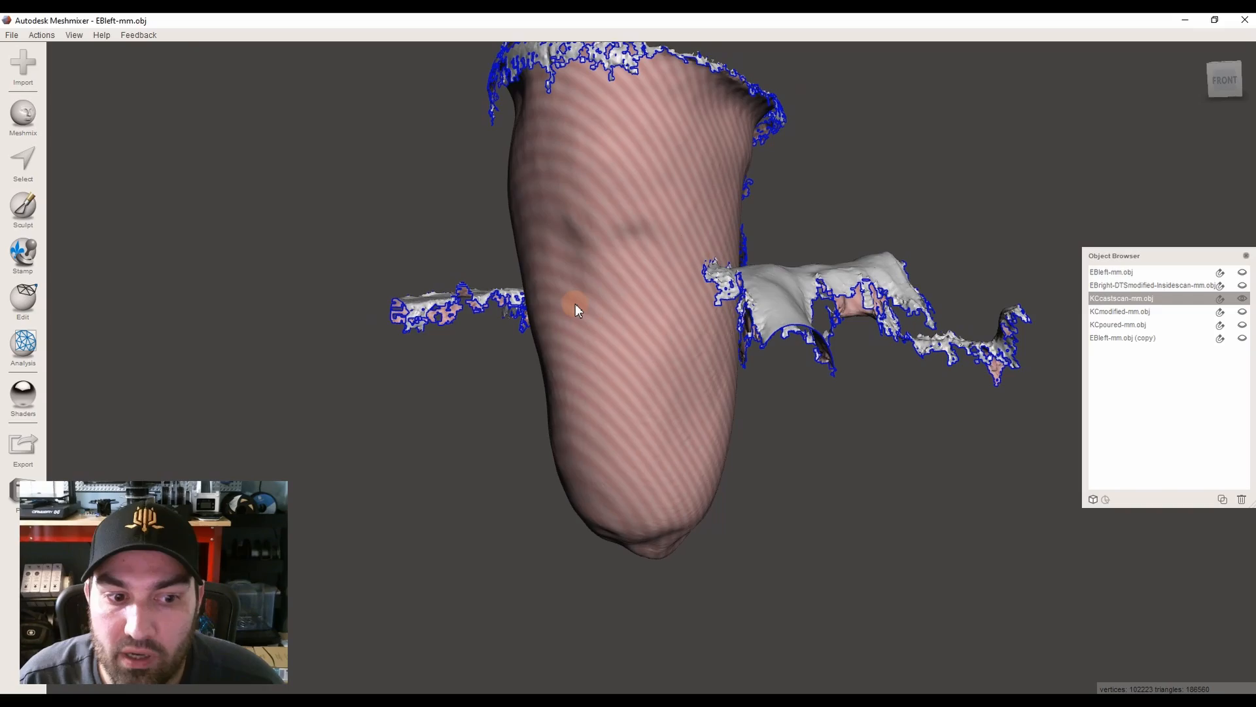
right_click_drag(575, 304, 376, 325)
right_click_drag(746, 634, 707, 307)
scroll(539, 249, "up", 3)
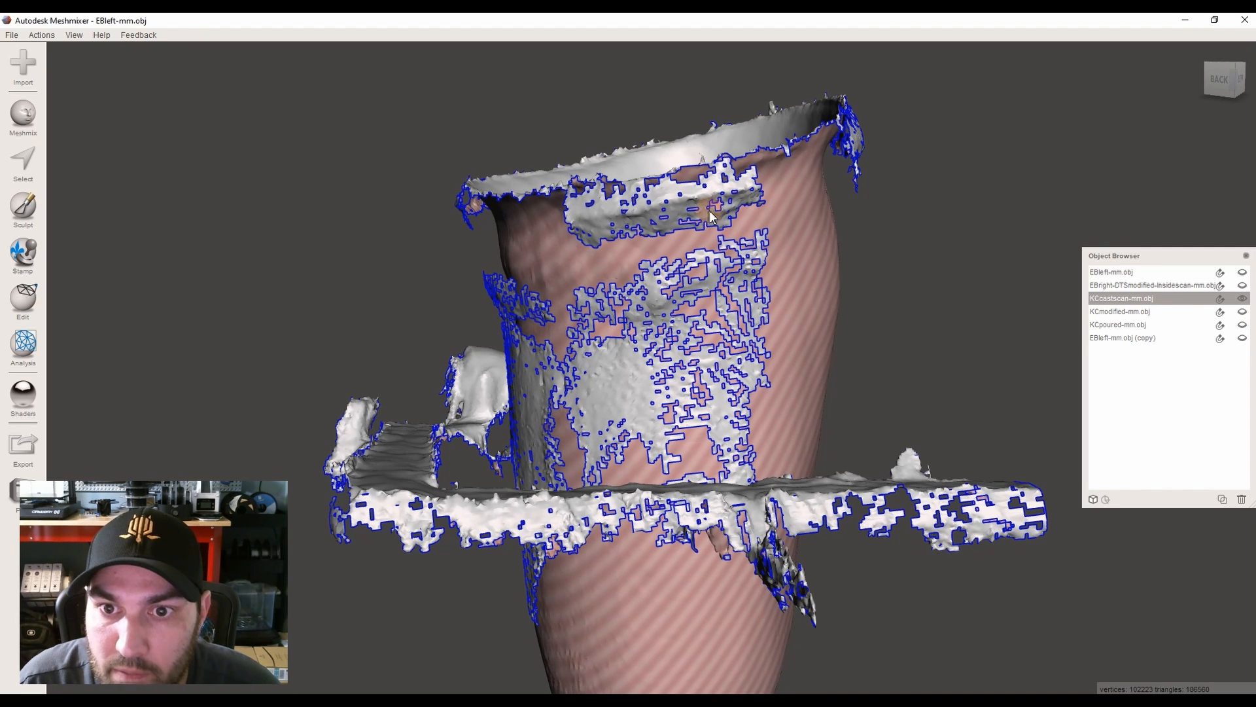
right_click_drag(723, 244, 667, 341)
scroll(669, 420, "down", 2)
scroll(667, 340, "up", 2)
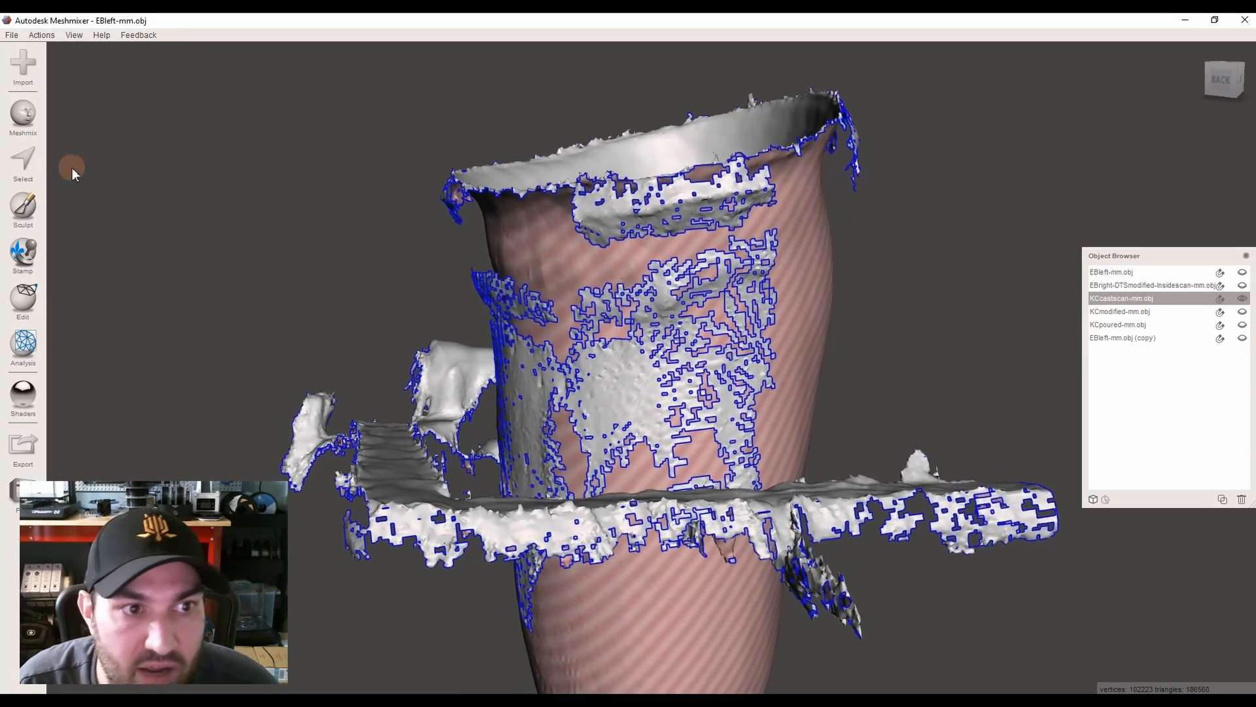
Brush-select the faces joining the back rim to the debris below it with the Unwrap Brush and delete them
left_click(13, 164)
scroll(574, 229, "up", 2)
left_click_drag(584, 238, 734, 223)
key("Delete")
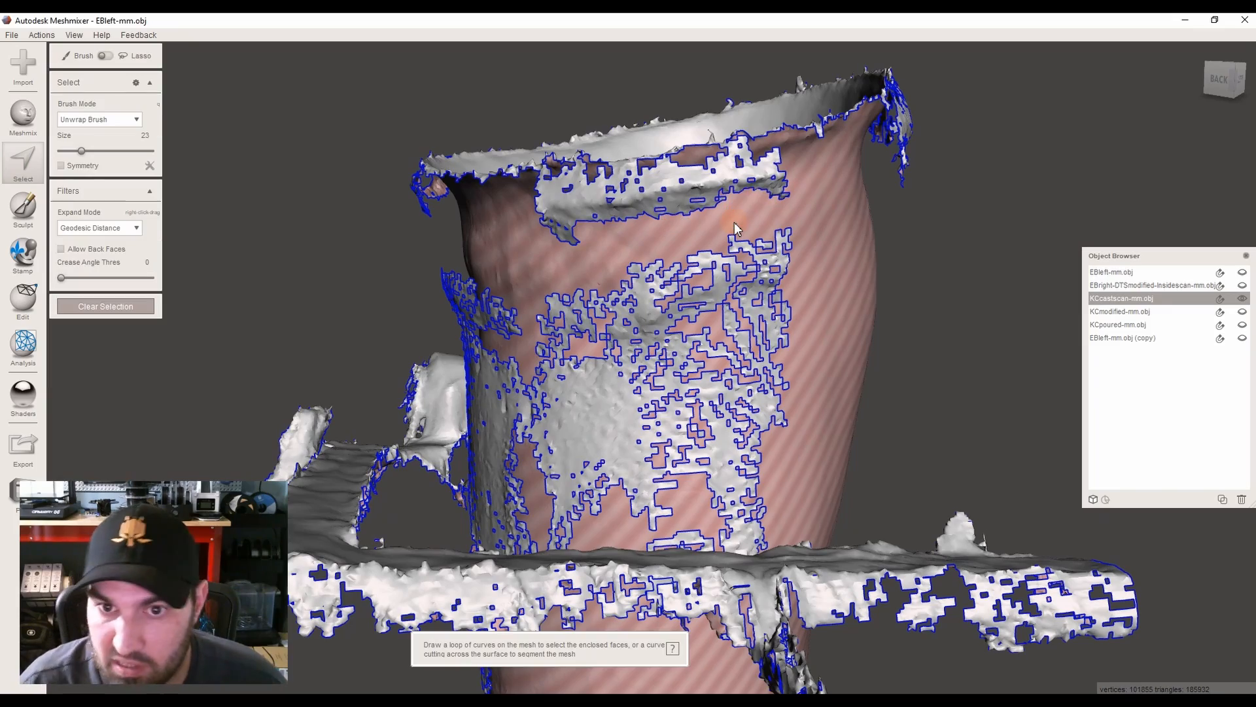
Select the connected cast surface, invert the selection, and delete the detached stand and wall debris
mouse_move(734, 222)
right_mouse_down()
mouse_move(803, 333)
mouse_move(770, 339)
mouse_move(712, 211)
mouse_move(736, 336)
mouse_move(711, 322)
mouse_move(723, 353)
mouse_move(752, 372)
mouse_move(669, 411)
mouse_move(705, 410)
right_mouse_up()
left_click(712, 211)
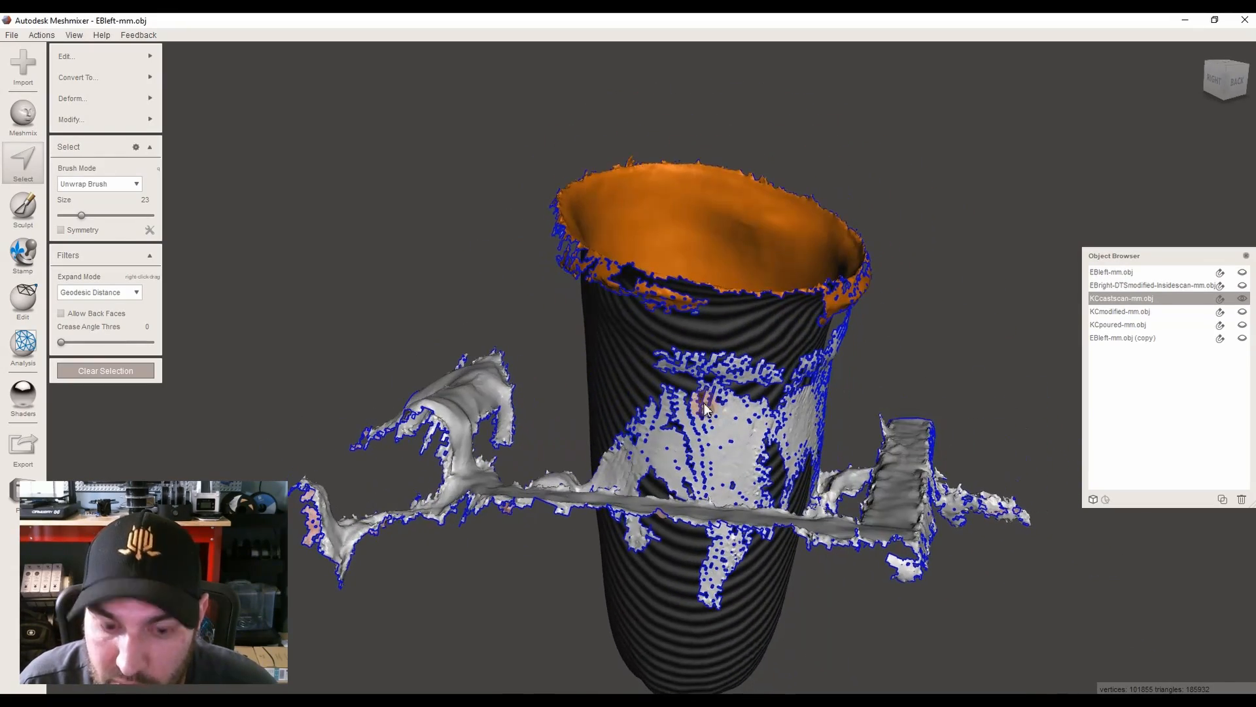
key("i")
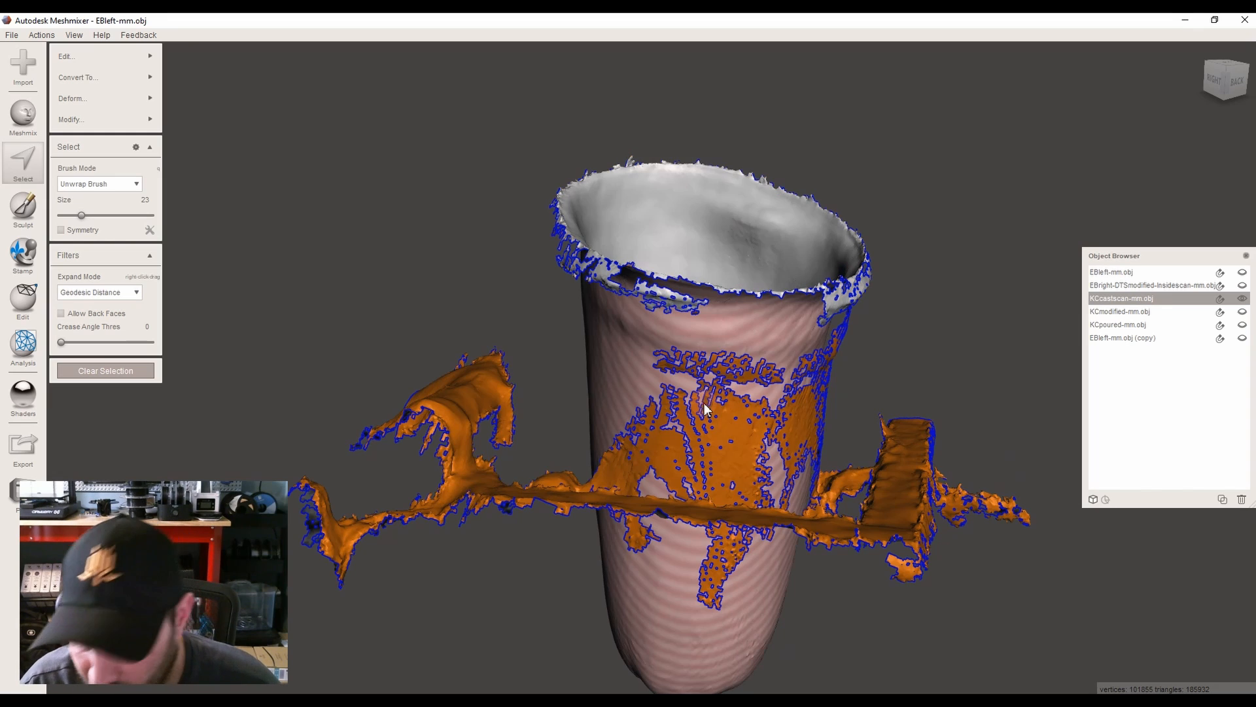
key("Delete")
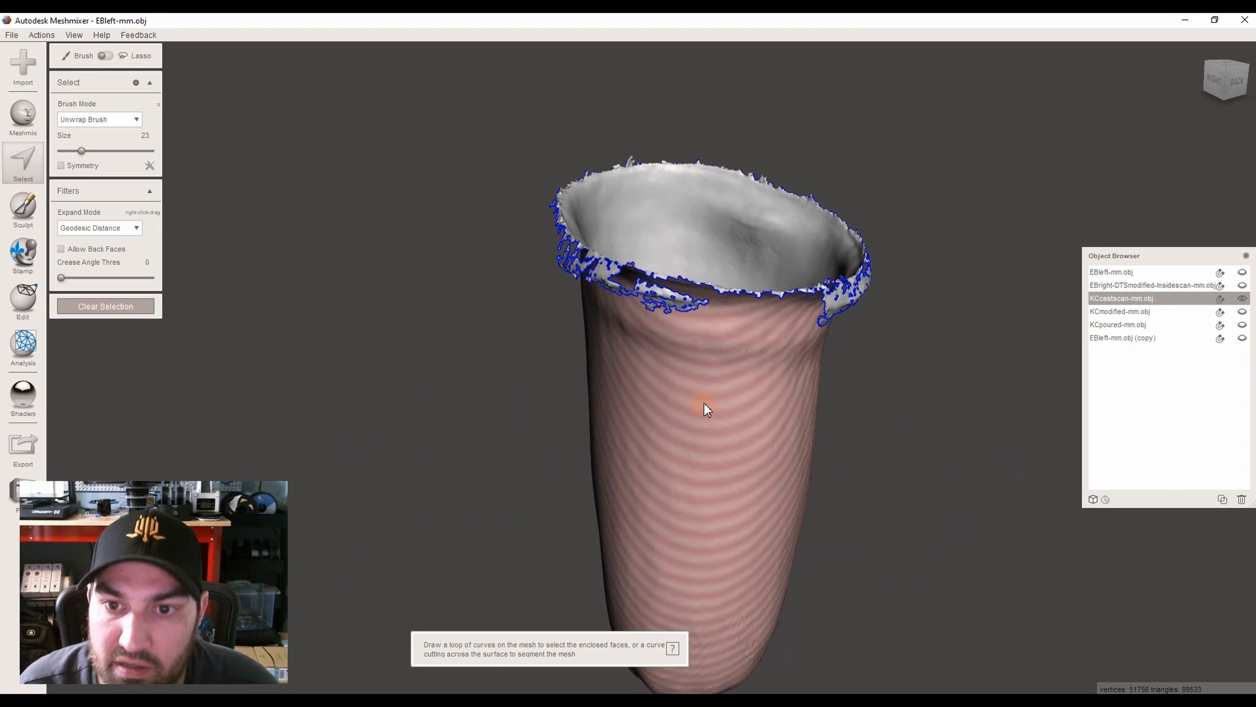
Brush-select the ragged faces all around the cast's rim that link it to the outer flaps, and delete them
right_click_drag(705, 410, 636, 317)
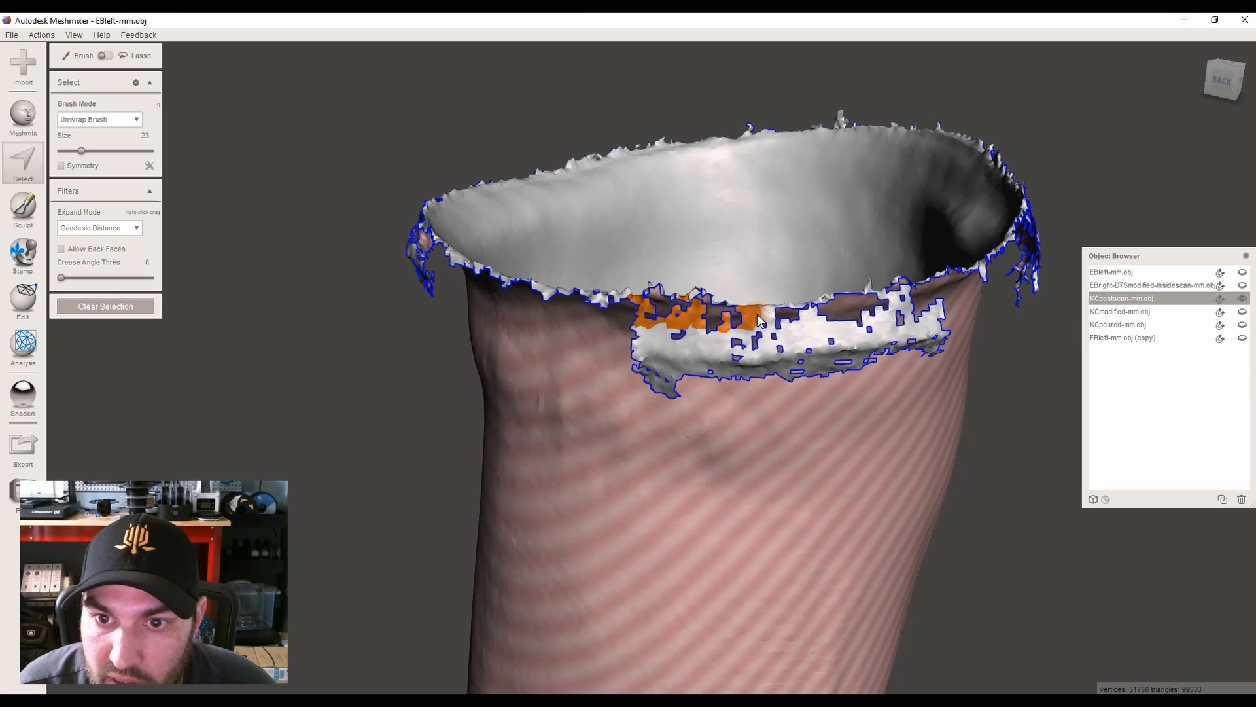
left_click_drag(795, 319, 882, 304)
right_click_drag(881, 303, 619, 316)
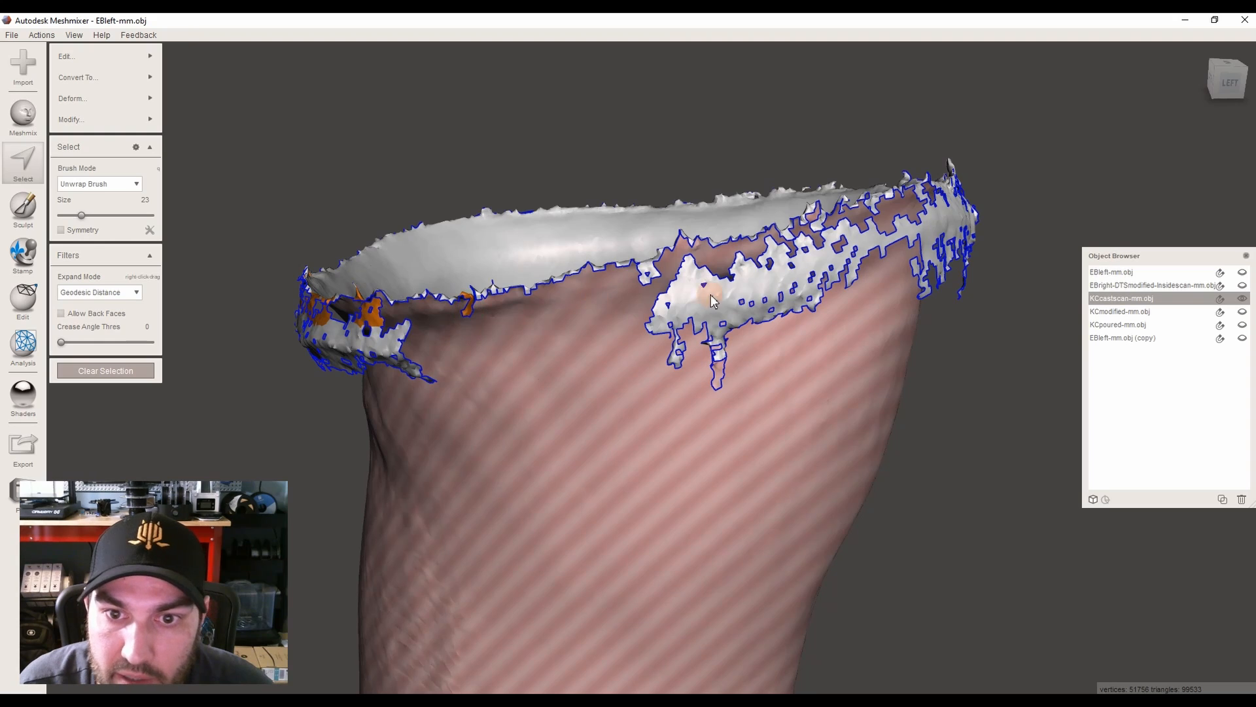
right_click_drag(711, 294, 681, 293)
right_click_drag(785, 318, 625, 311)
left_click_drag(520, 286, 504, 282)
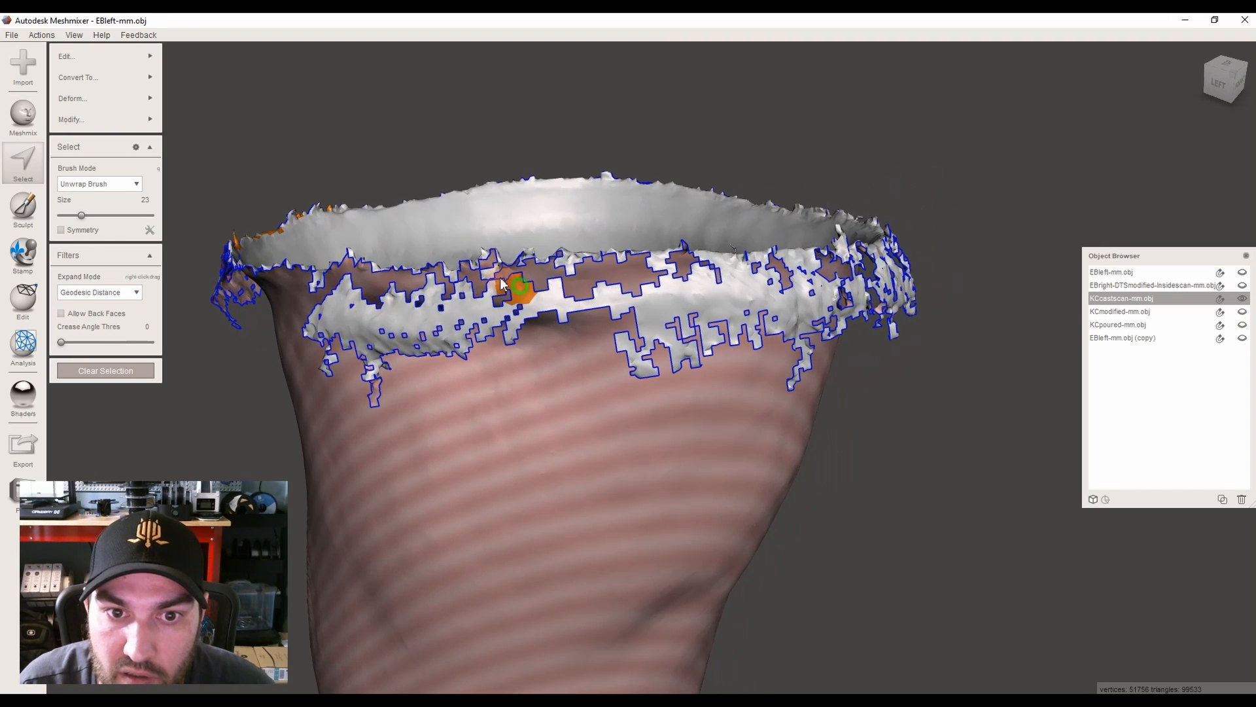
right_click_drag(332, 288, 666, 275)
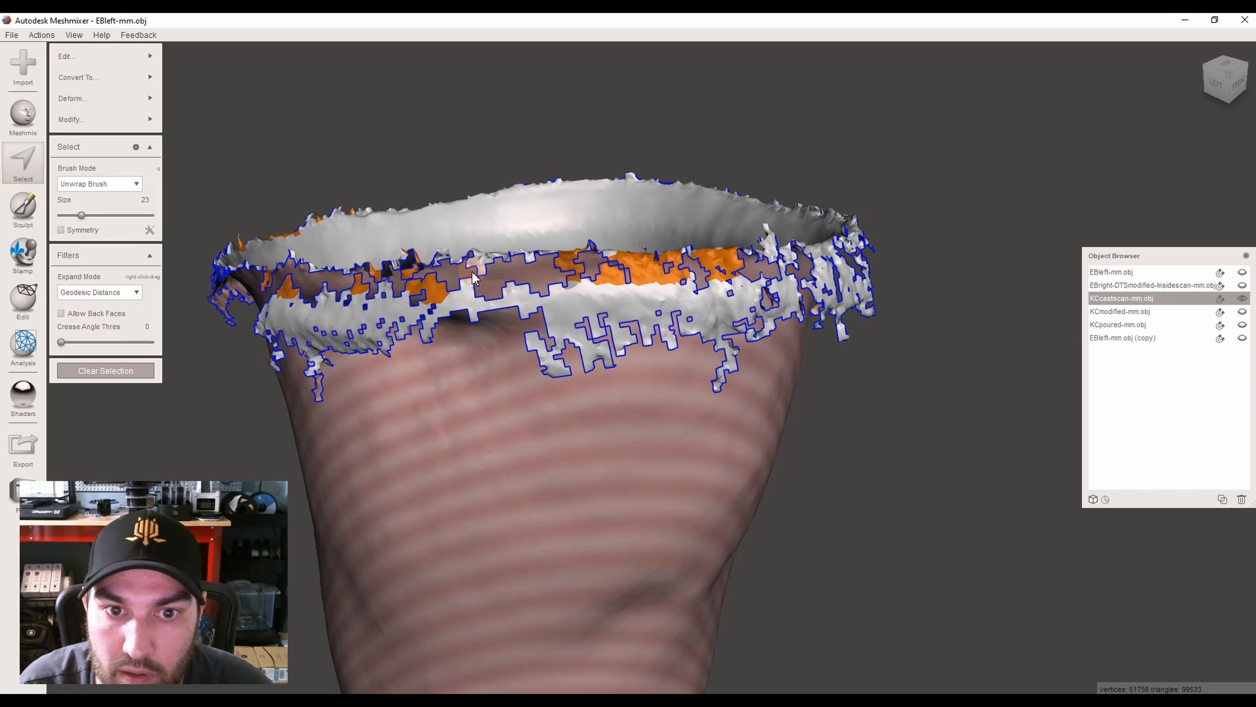
right_click_drag(526, 273, 546, 270)
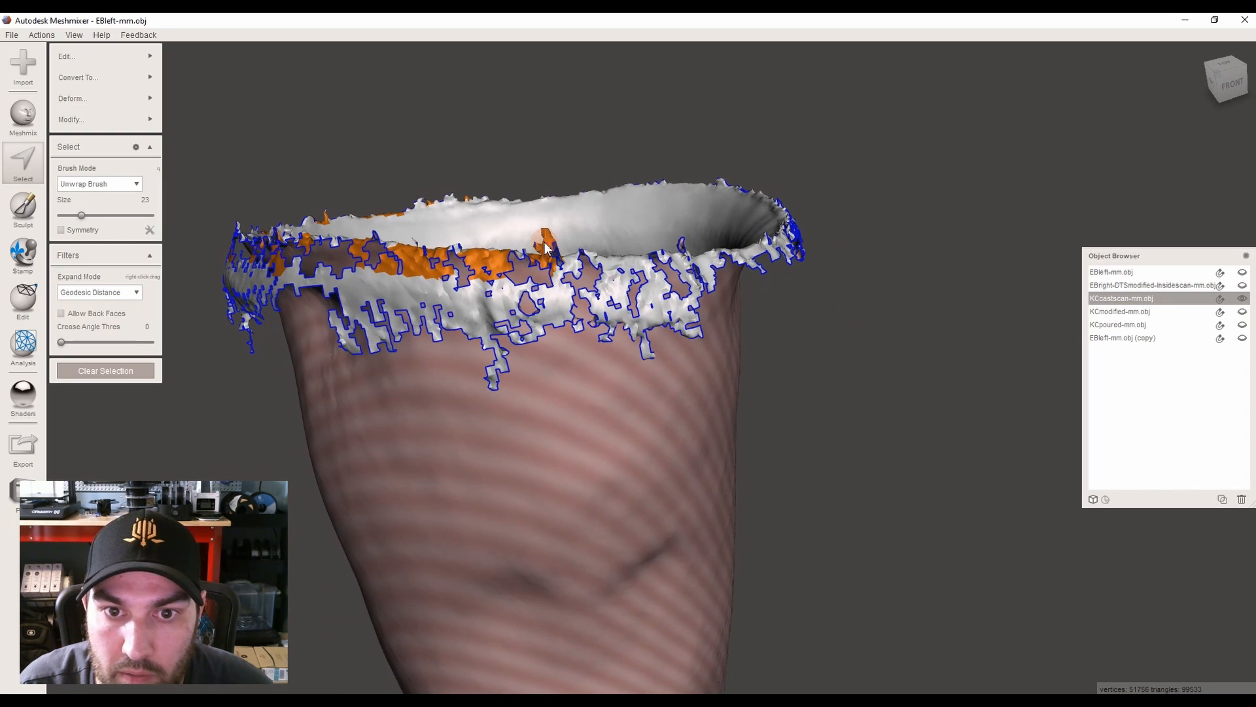
right_click_drag(711, 268, 573, 301)
right_click_drag(687, 288, 605, 299)
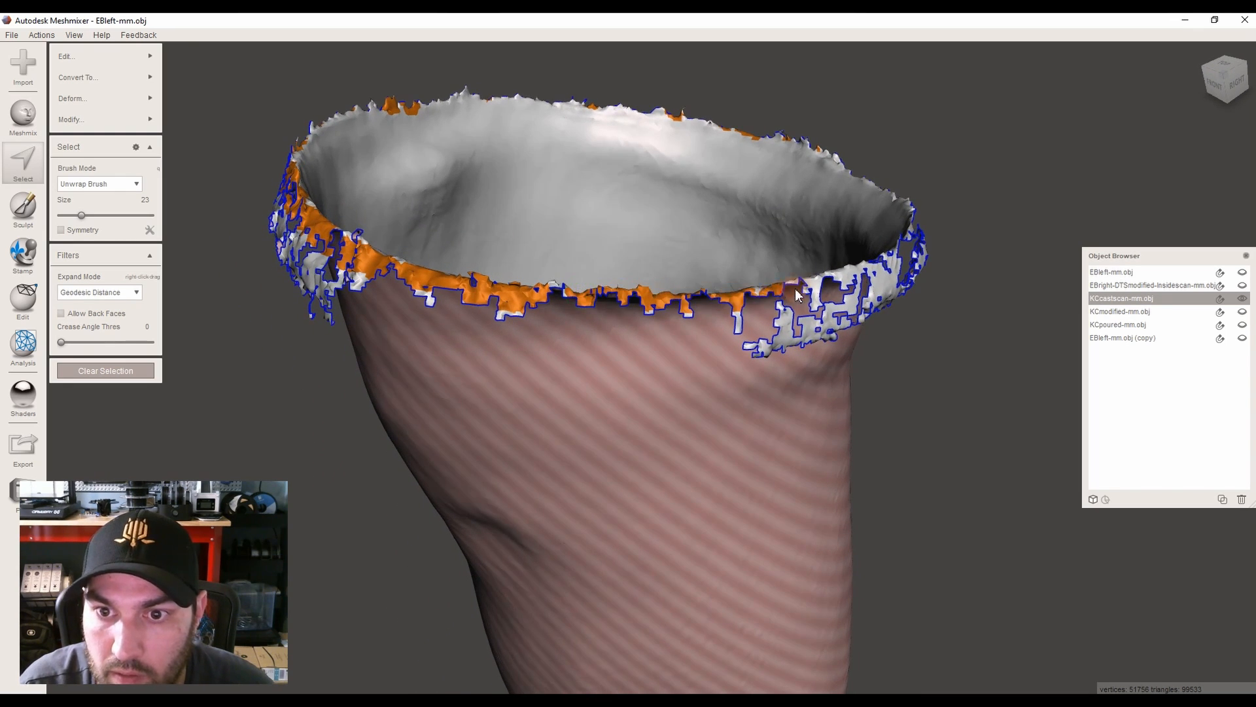
right_click_drag(902, 270, 723, 364)
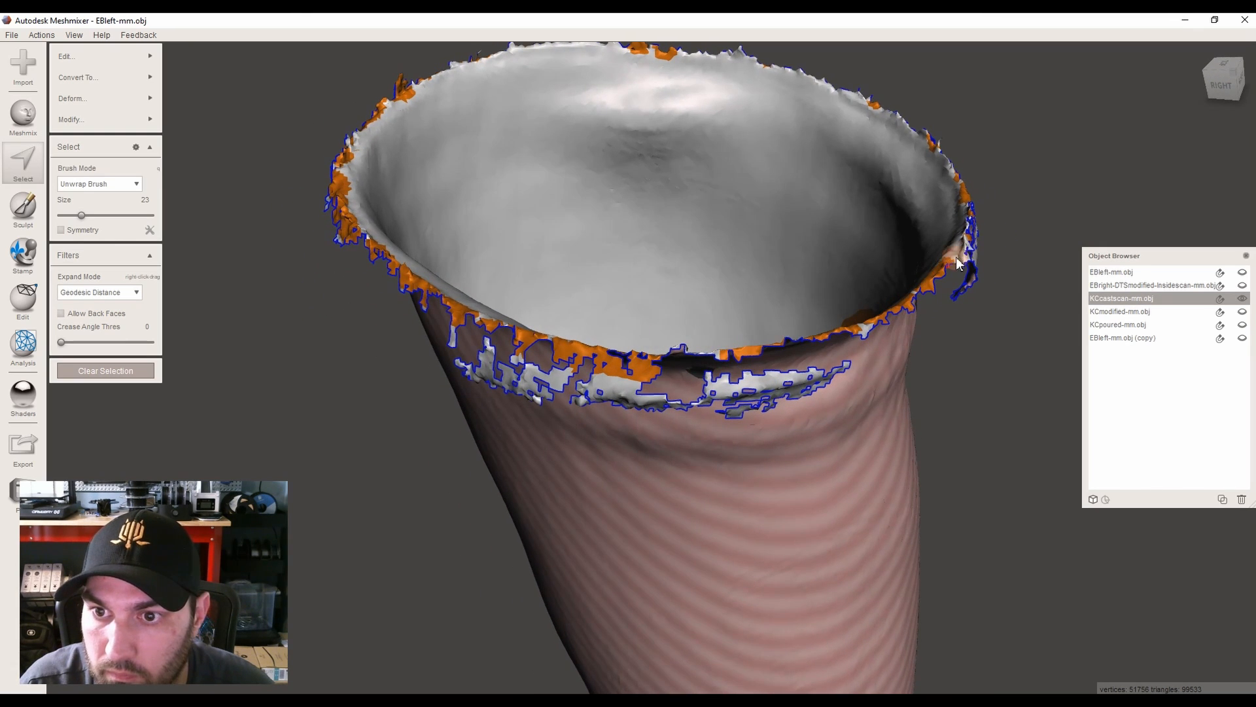
right_click_drag(971, 255, 629, 246)
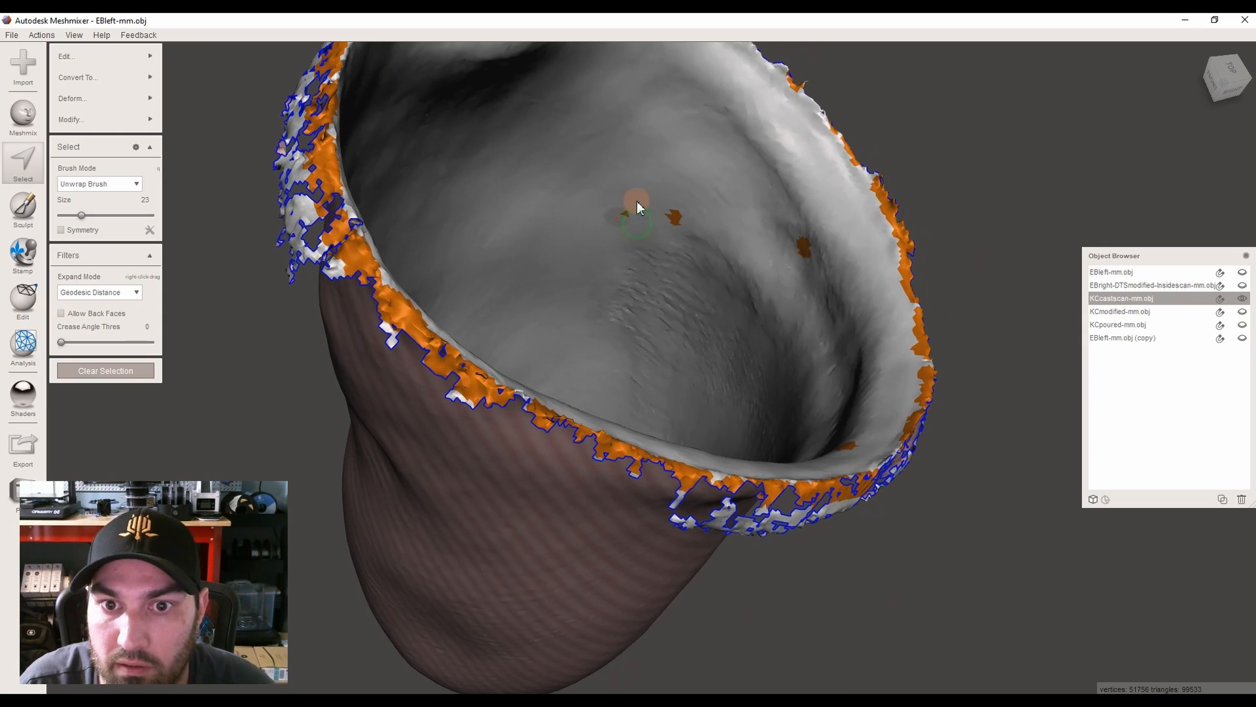
right_click_drag(863, 443, 578, 380)
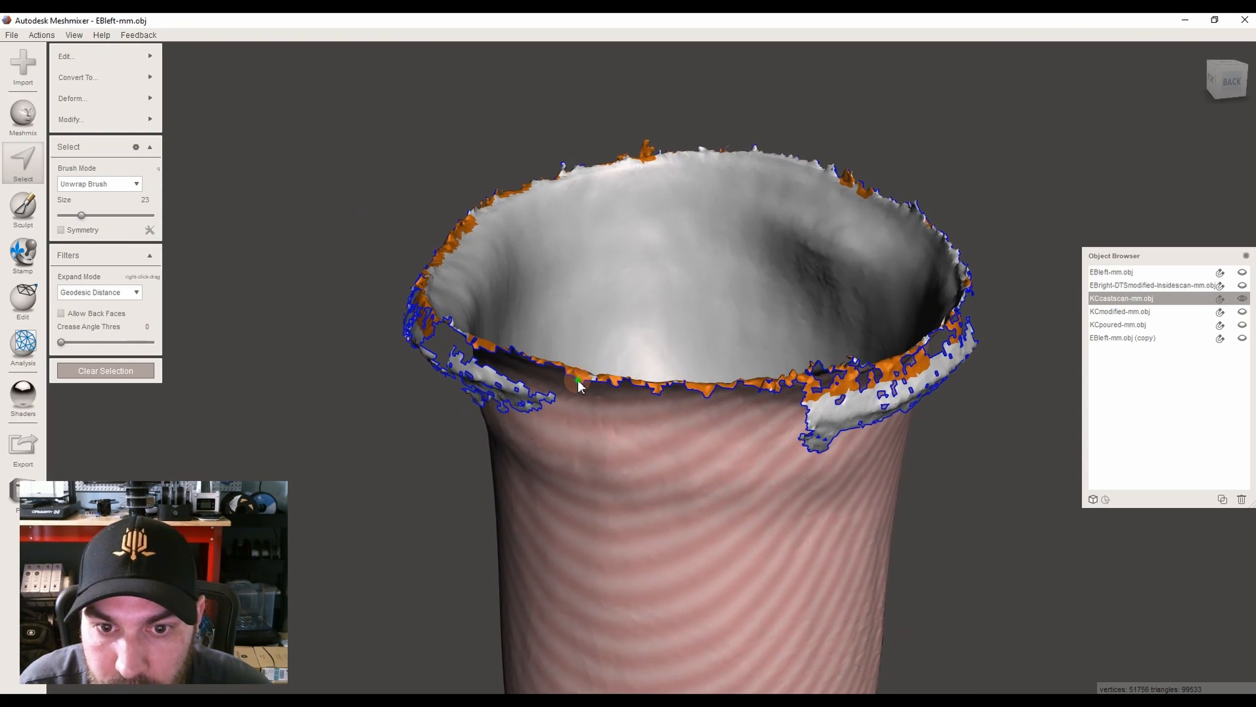
key("Delete")
Select the connected cast surface, invert the selection, and delete the leftover flaps outside the rim
right_click_drag(622, 429, 540, 220)
double_click(540, 219)
key("i")
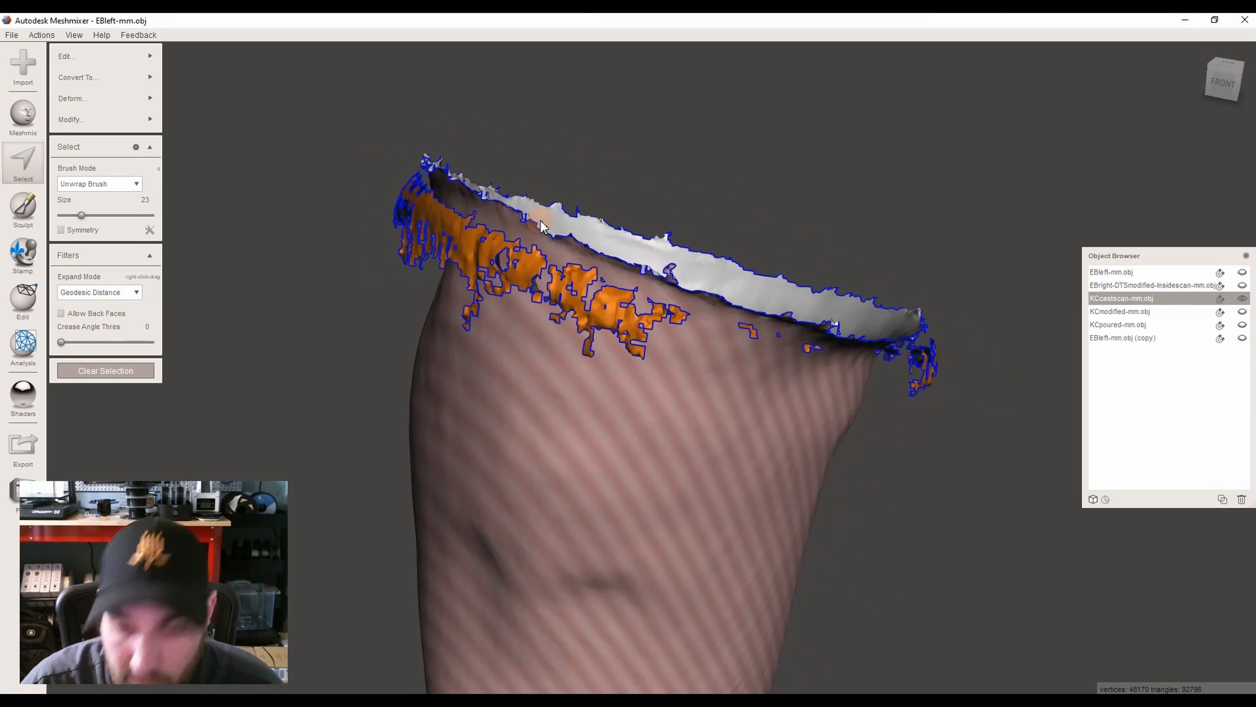
key("Delete")
mouse_move(541, 225)
right_mouse_down()
mouse_move(619, 254)
mouse_move(658, 438)
mouse_move(639, 163)
mouse_move(639, 499)
mouse_move(713, 285)
mouse_move(673, 179)
mouse_move(720, 261)
mouse_move(647, 564)
right_mouse_up()
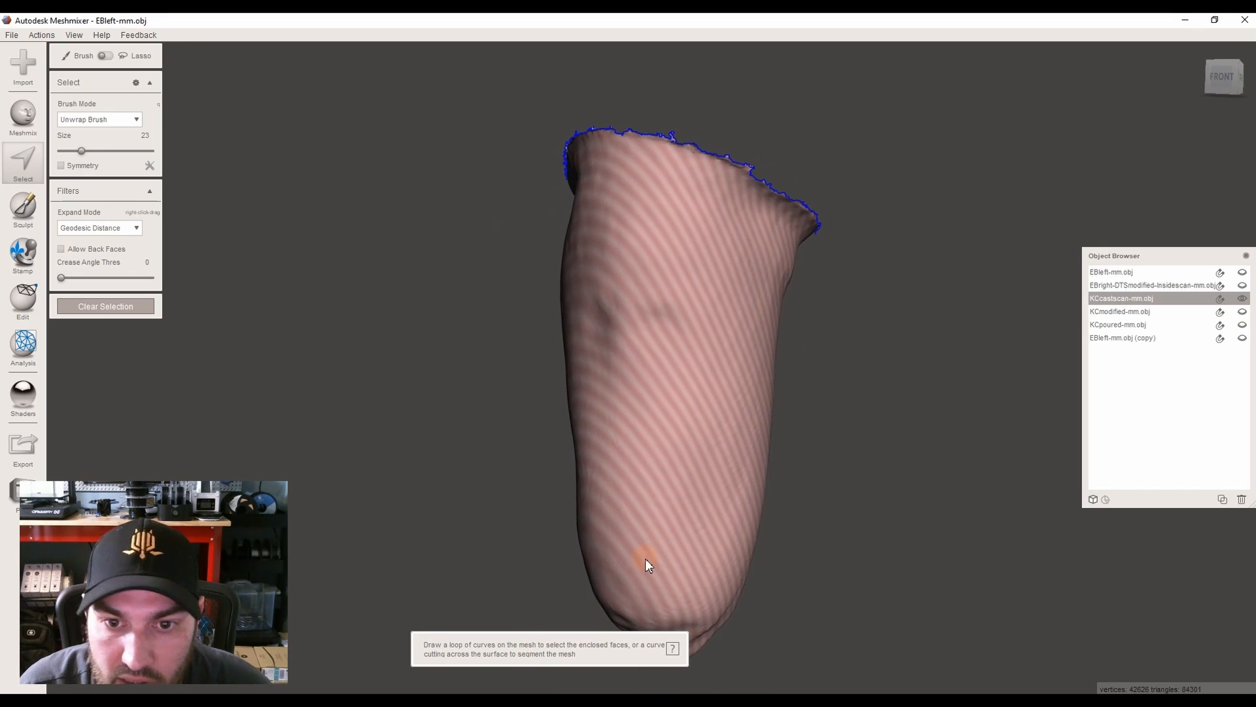
Select the entire KCcastscan mesh and flip its normals
key("ctrl+a")
right_click_drag(837, 299, 778, 225)
left_click(111, 56)
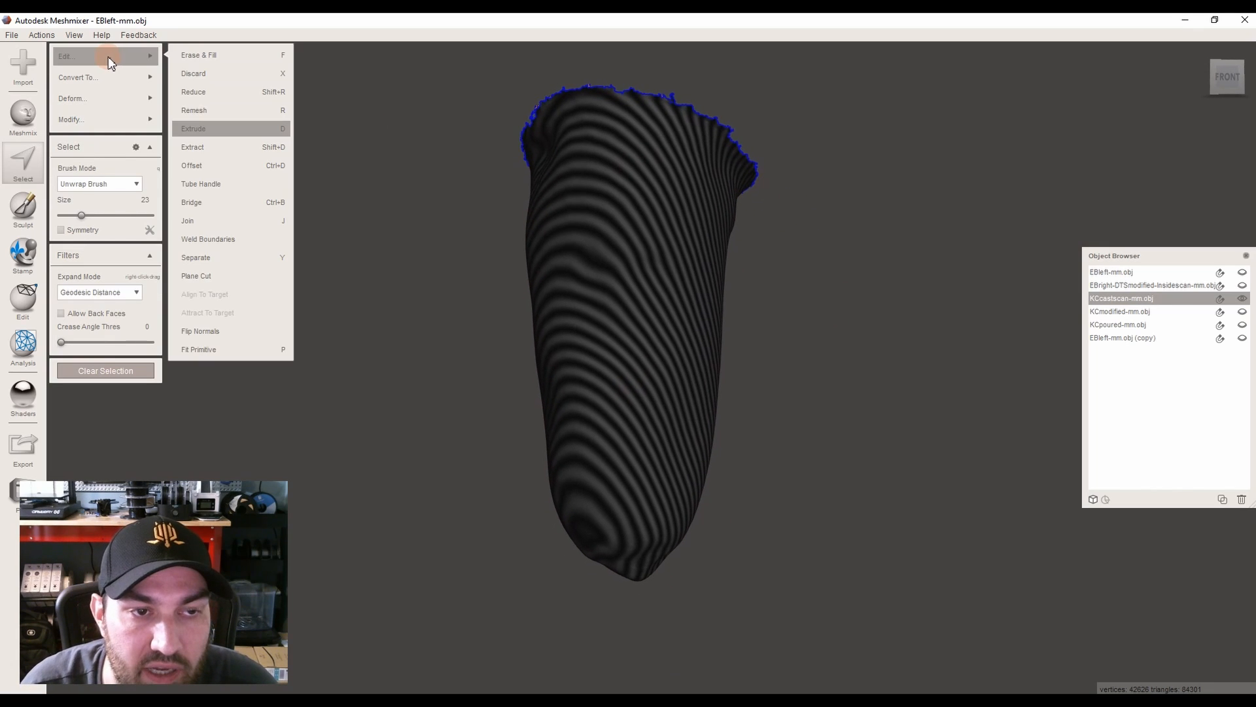
left_click(73, 119)
left_click(102, 58)
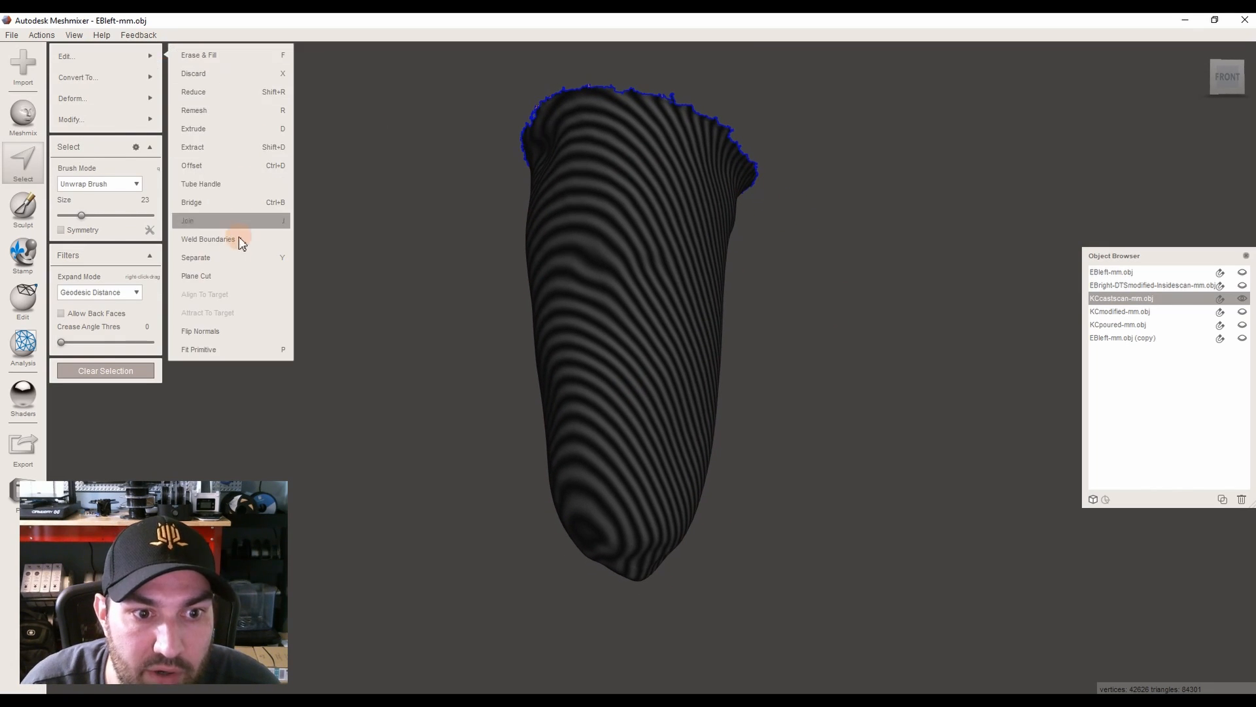
left_click(225, 332)
right_click_drag(656, 301, 682, 309)
right_click_drag(795, 500, 713, 350)
Display the mesh's vertex colours and examine the pen markings on the outside of the cast scan
key("space")
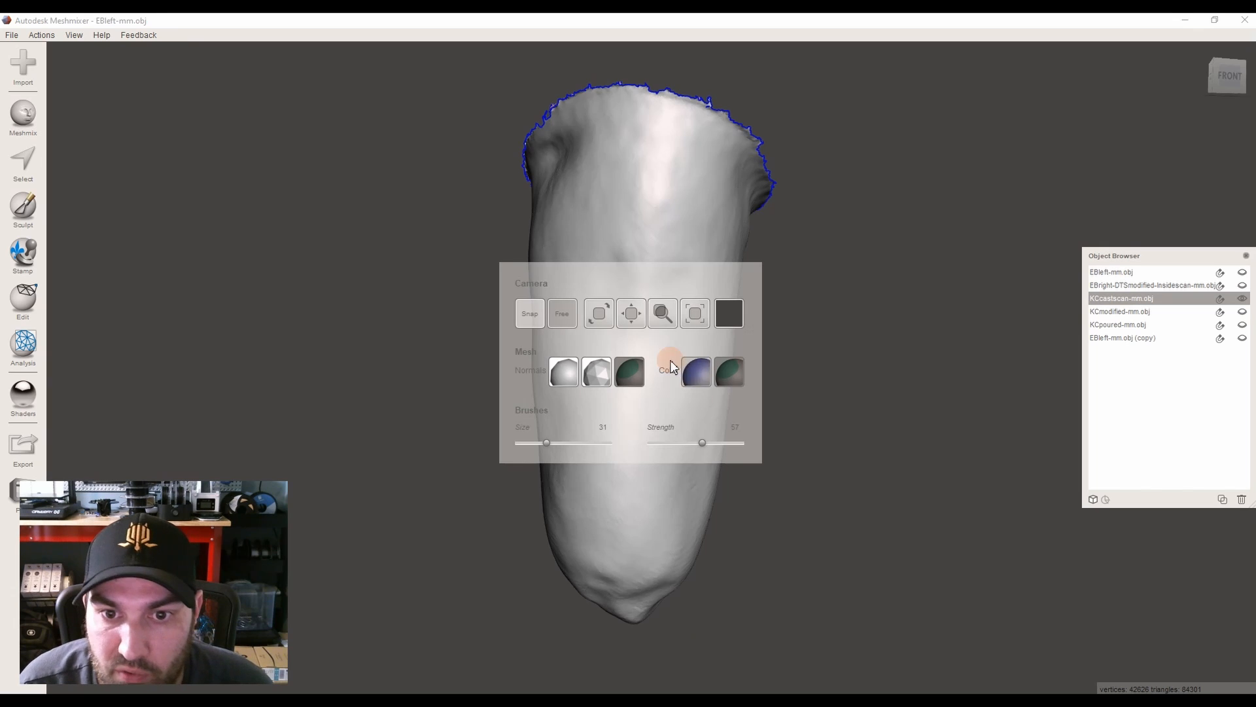
left_click(693, 370)
right_click_drag(700, 350, 586, 354)
right_click_drag(674, 359, 589, 375)
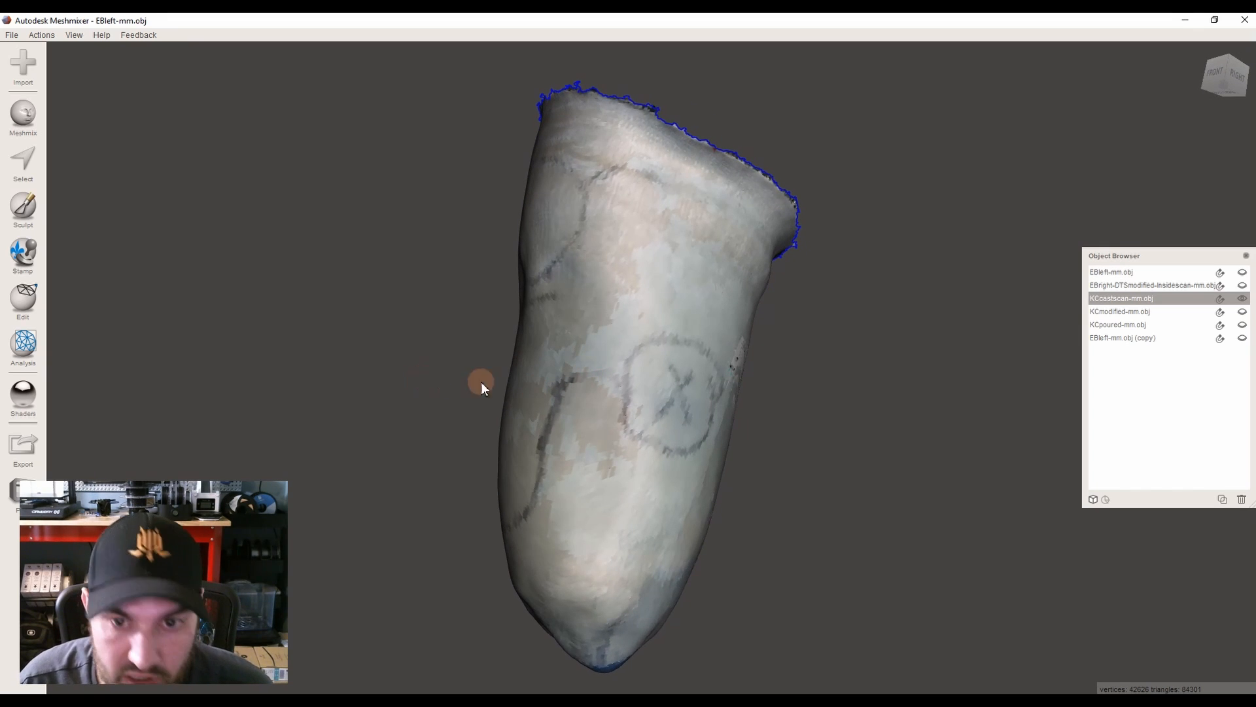
Revert the flipped normals, inspect the coloured markings inside the cast, and switch the vertex colours off
key("s")
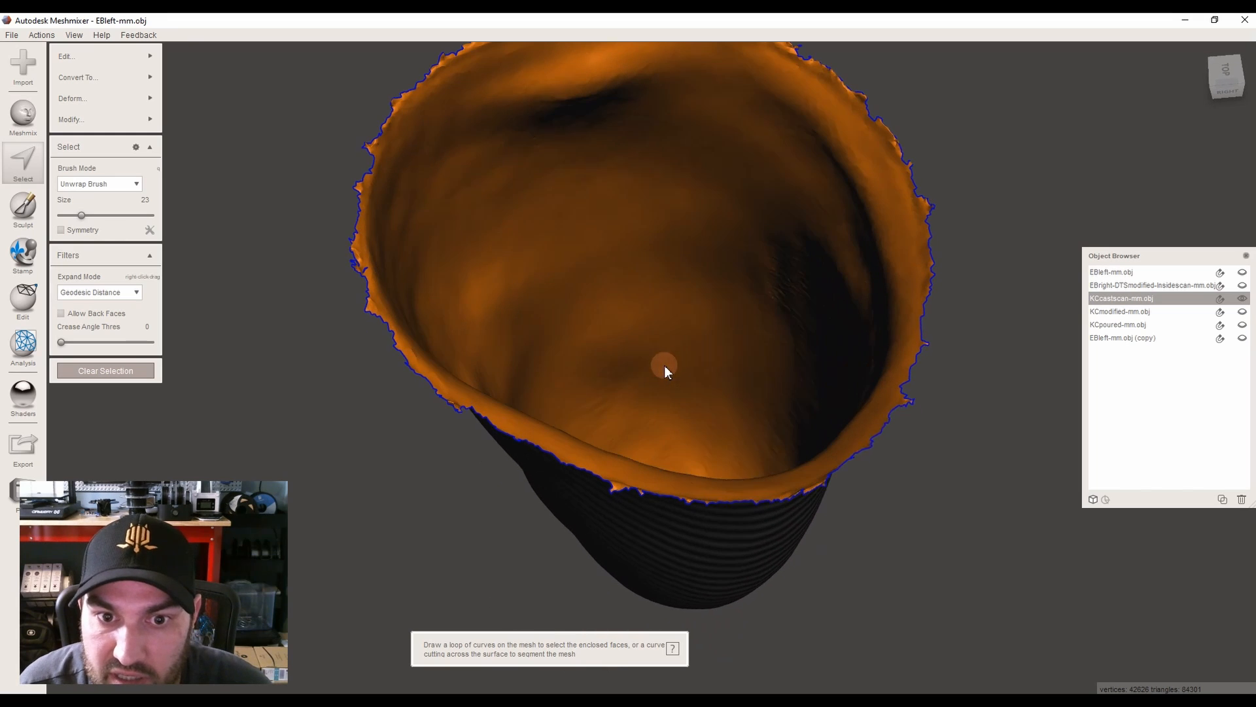
key("Escape")
mouse_move(602, 367)
right_mouse_down()
mouse_move(757, 362)
mouse_move(611, 322)
mouse_move(603, 263)
mouse_move(553, 462)
mouse_move(673, 426)
mouse_move(585, 454)
right_mouse_up()
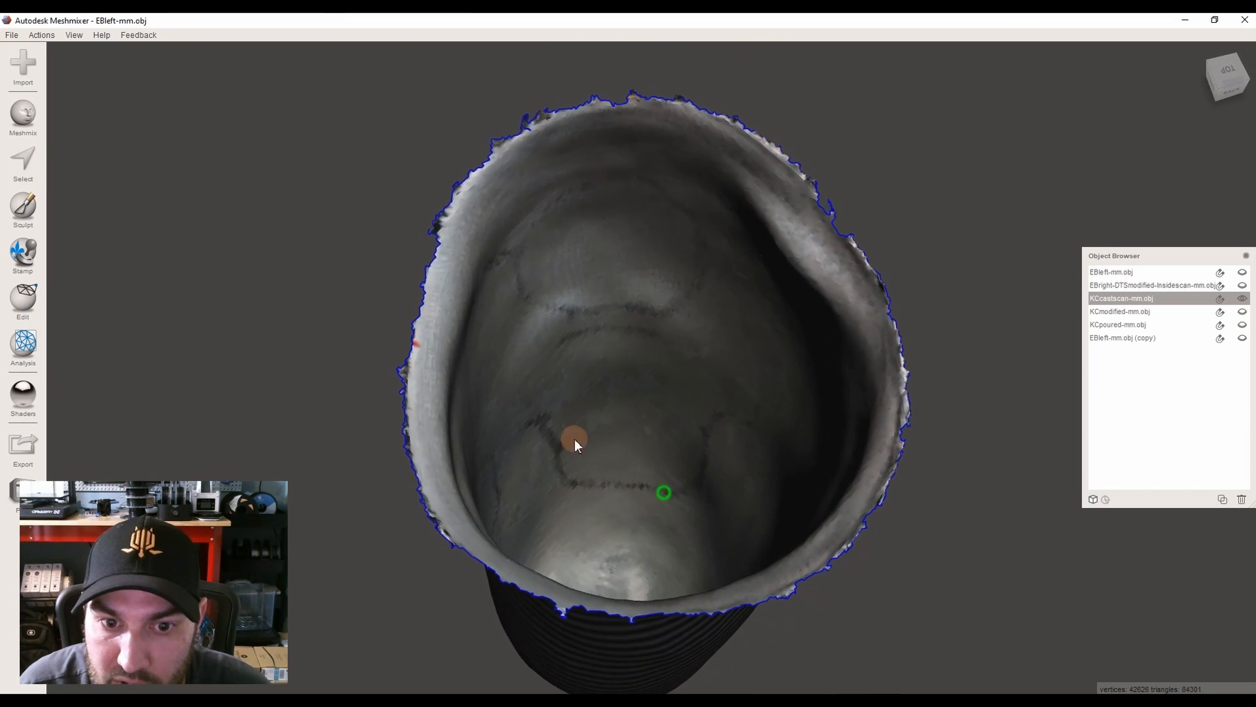
right_click_drag(519, 363, 586, 148)
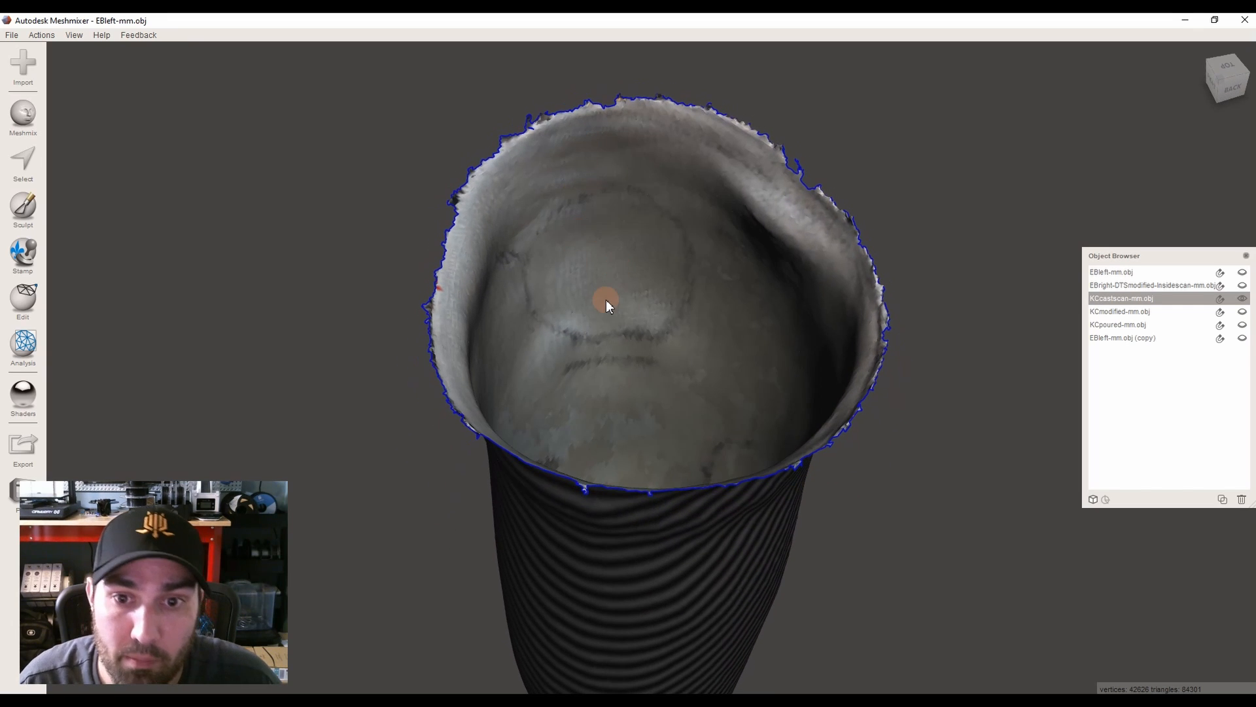
right_click_drag(567, 208, 634, 280)
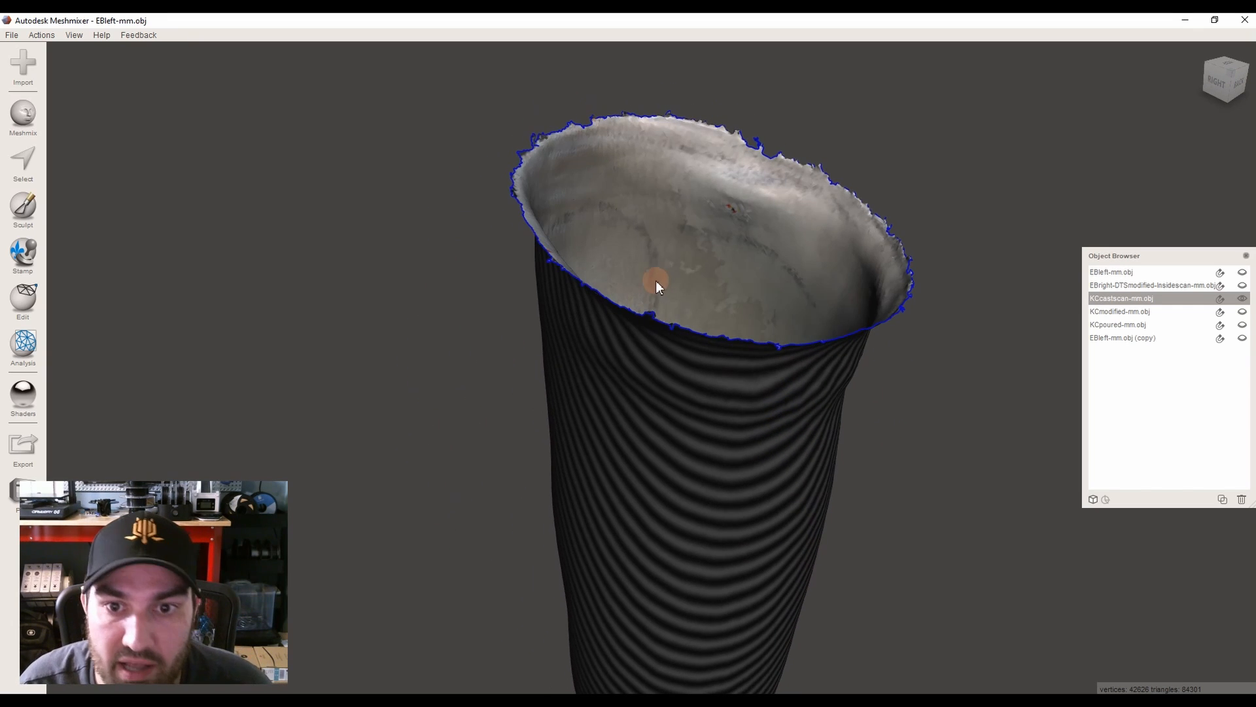
key("space")
left_click(728, 373)
Select all faces of the cast scan and flip the normals so they face outward
right_click_drag(922, 473, 885, 458)
key("ctrl+a")
mouse_move(106, 58)
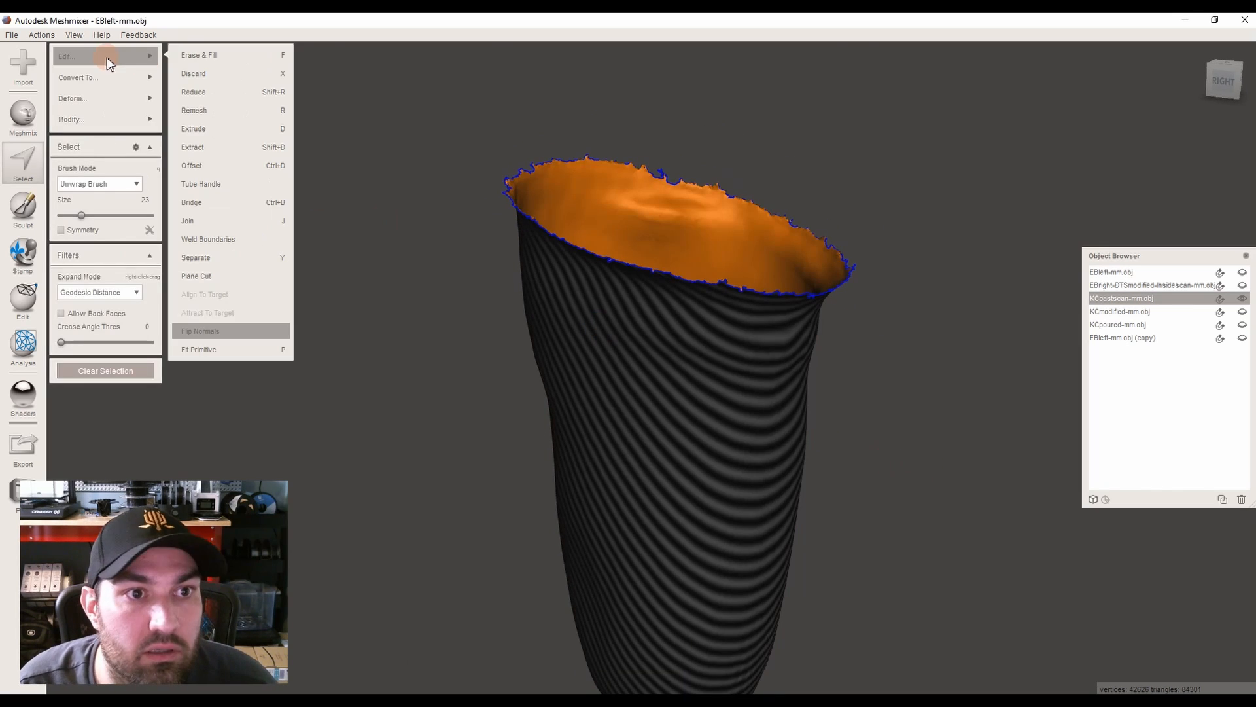
left_click(261, 339)
right_click_drag(327, 328, 609, 178)
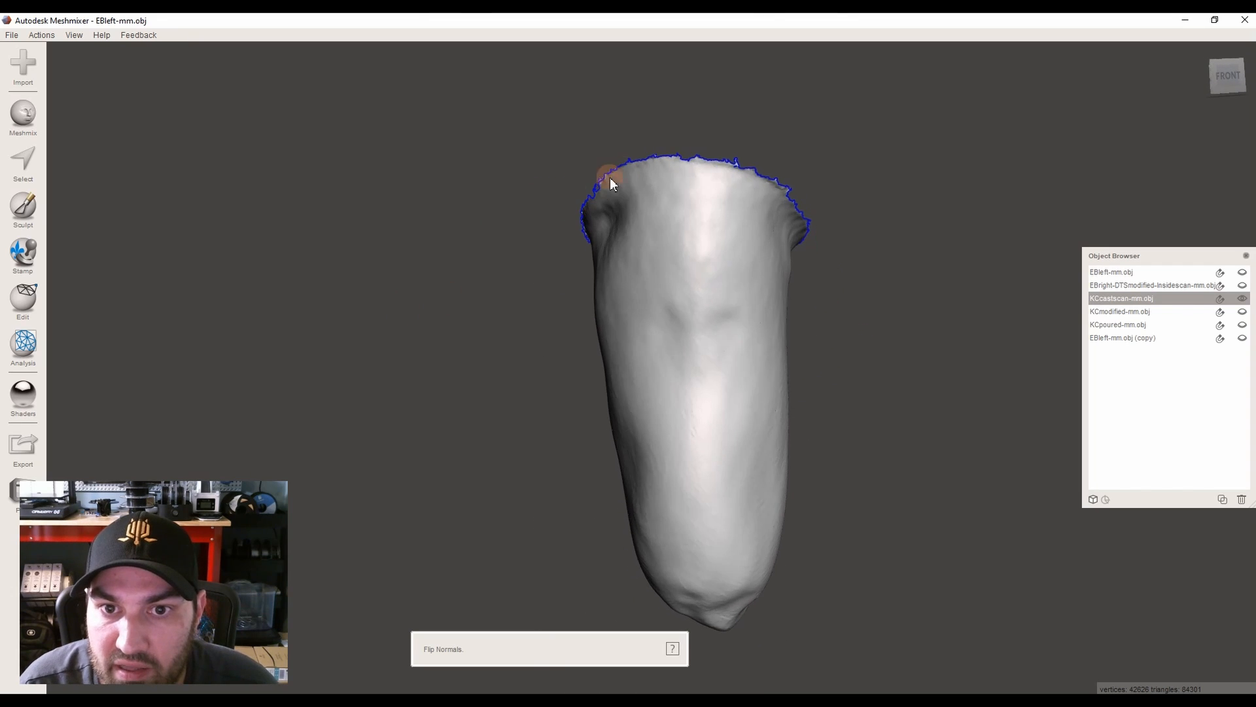
Choose the RobustSmooth sculpting brush, set its size to 46, and brush over the jagged front rim
left_click(21, 222)
mouse_move(82, 96)
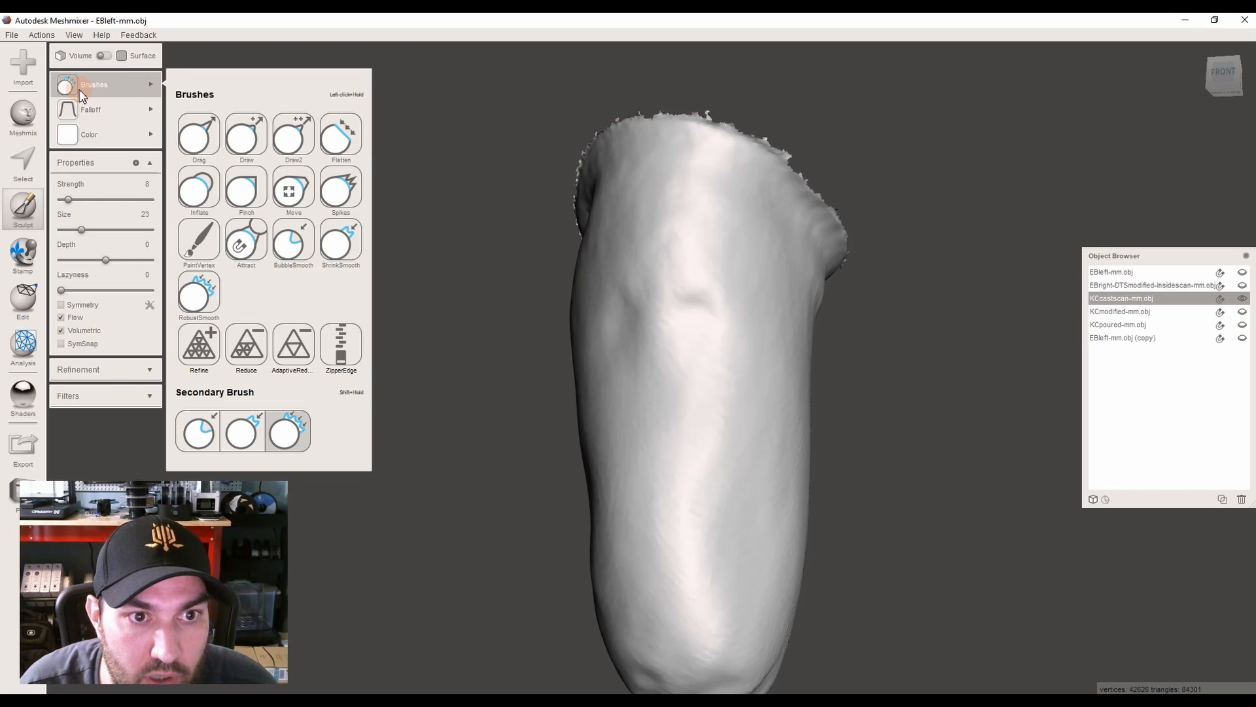
left_click(206, 292)
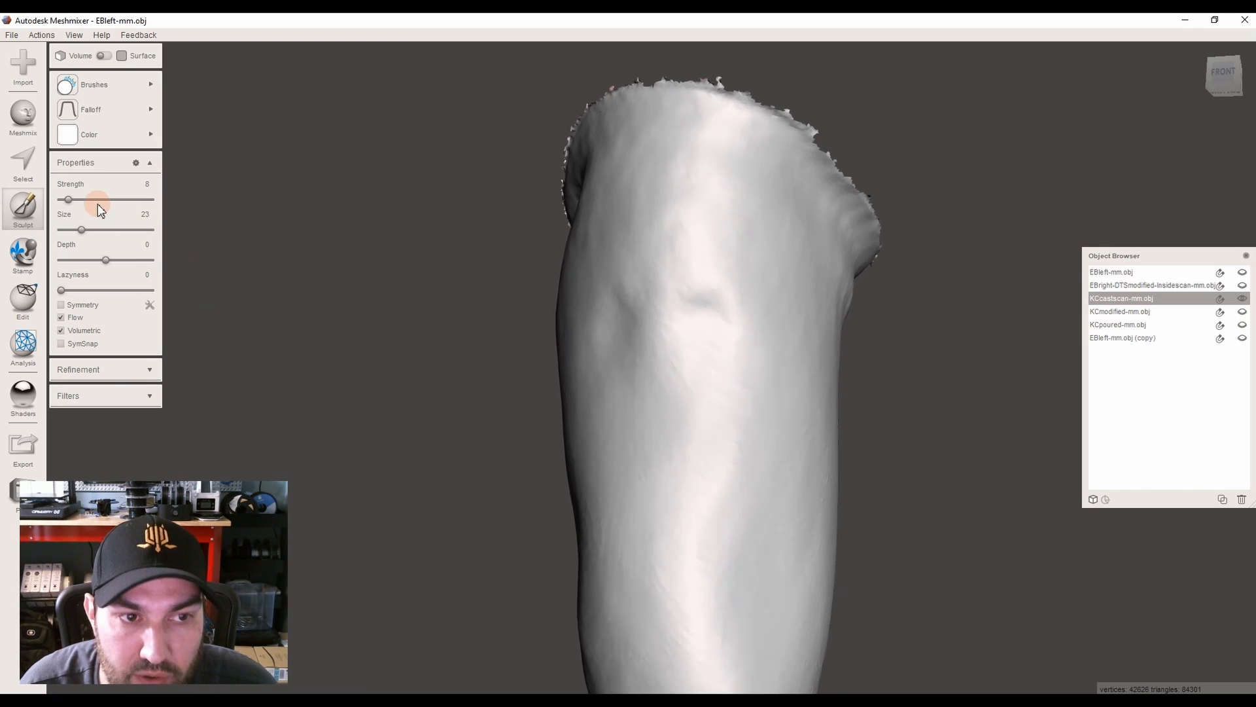
left_click_drag(89, 234, 92, 226)
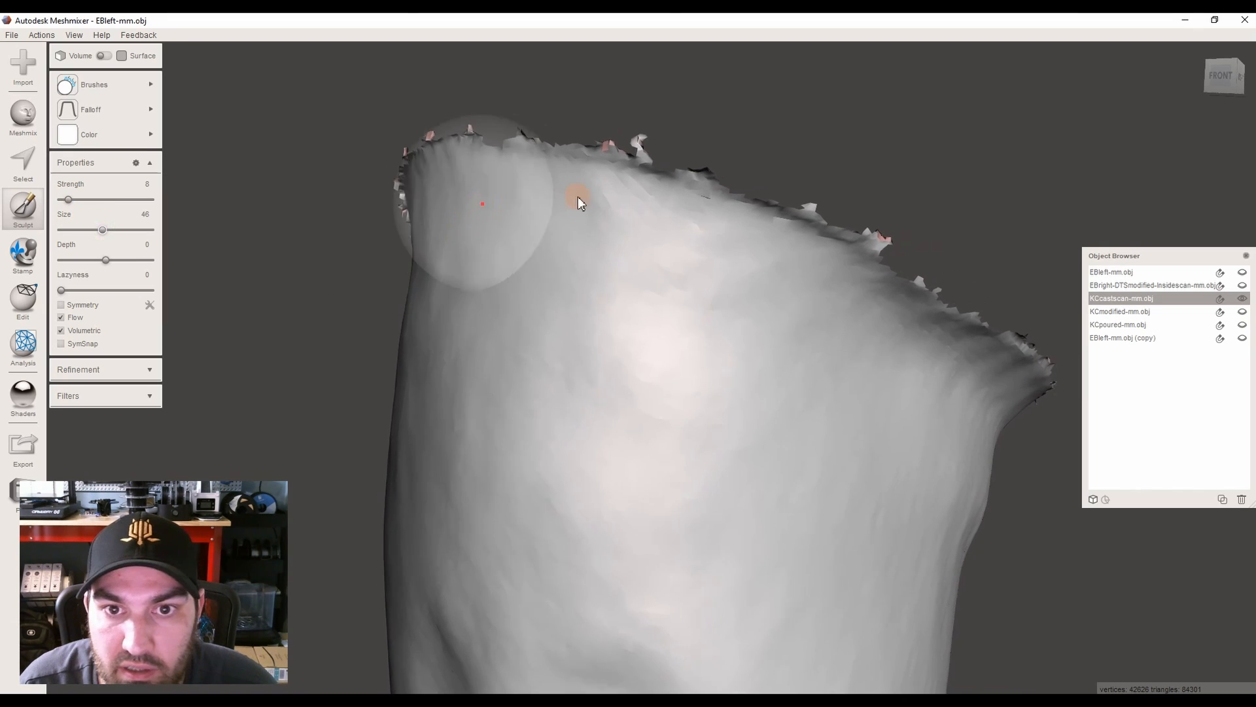
left_click_drag(577, 175, 601, 175)
left_click_drag(712, 198, 727, 198)
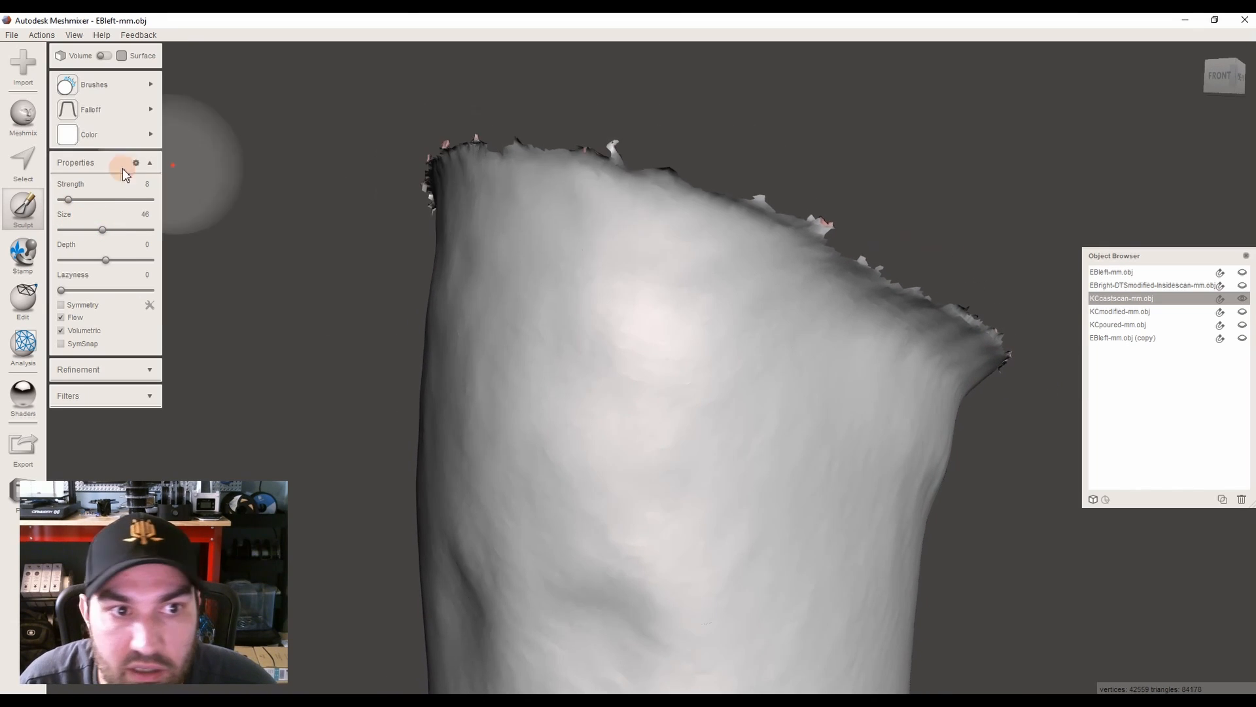
Raise the smoothing brush strength to 56 and smooth the jagged edge along the front and left of the rim
left_click(98, 199)
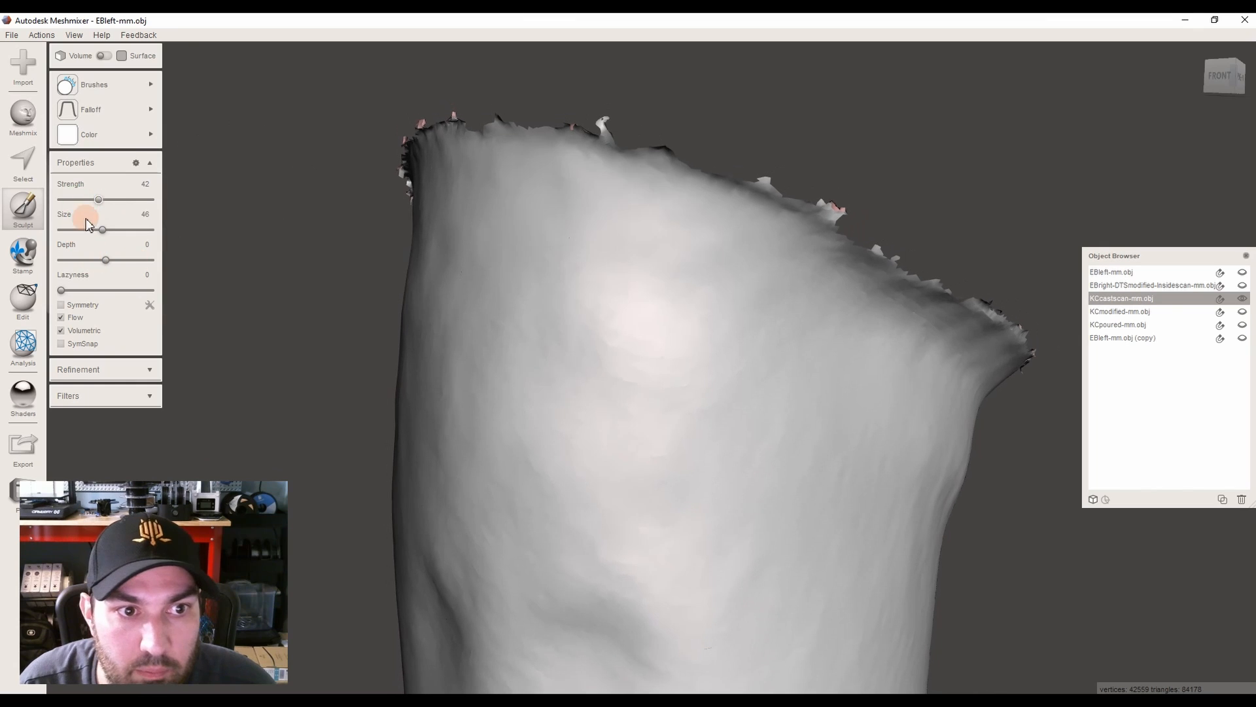
left_click_drag(107, 201, 112, 201)
mouse_move(568, 151)
left_mouse_down()
mouse_move(916, 269)
mouse_move(530, 159)
mouse_move(583, 155)
left_mouse_up()
right_click_drag(582, 154, 755, 157)
mouse_move(752, 151)
left_mouse_down()
mouse_move(650, 144)
mouse_move(445, 187)
mouse_move(556, 138)
mouse_move(609, 145)
mouse_move(410, 204)
left_mouse_up()
mouse_move(409, 204)
right_mouse_down()
mouse_move(500, 181)
mouse_move(564, 207)
right_mouse_up()
mouse_move(564, 207)
left_mouse_down()
mouse_move(407, 265)
mouse_move(304, 343)
mouse_move(525, 218)
left_mouse_up()
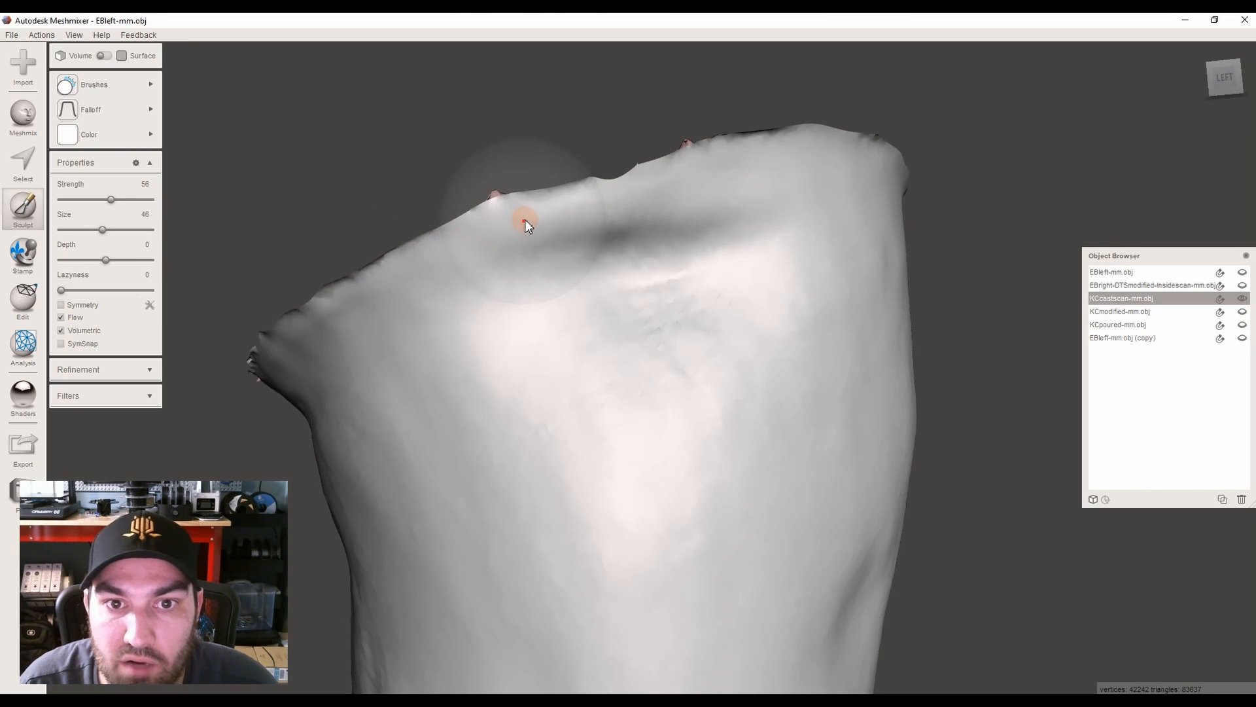
Smooth the remaining jagged sections around the cast's rim and leave sculpting
mouse_move(728, 140)
right_mouse_down()
mouse_move(705, 308)
mouse_move(661, 428)
mouse_move(622, 340)
right_mouse_up()
mouse_move(622, 340)
left_mouse_down()
mouse_move(516, 379)
mouse_move(784, 294)
mouse_move(564, 374)
left_mouse_up()
mouse_move(564, 374)
right_mouse_down()
mouse_move(590, 384)
mouse_move(717, 371)
right_mouse_up()
mouse_move(717, 370)
left_mouse_down()
mouse_move(616, 386)
mouse_move(414, 356)
left_mouse_up()
right_click_drag(414, 356, 677, 377)
mouse_move(678, 377)
left_mouse_down()
mouse_move(433, 345)
mouse_move(336, 313)
mouse_move(729, 395)
left_mouse_up()
right_click_drag(729, 395, 622, 445)
key("Escape")
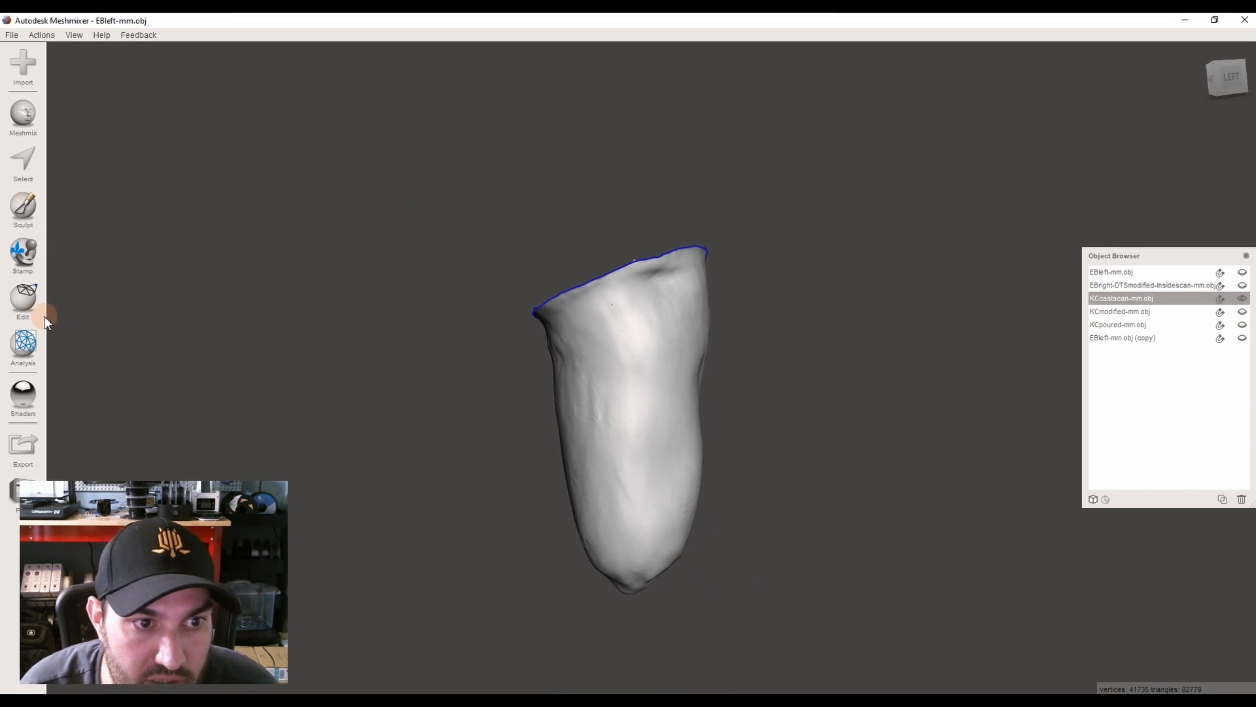
Start a Plane Cut on the cast scan and tilt the cutting plane to follow the slanted rim
left_click(28, 307)
left_click(131, 165)
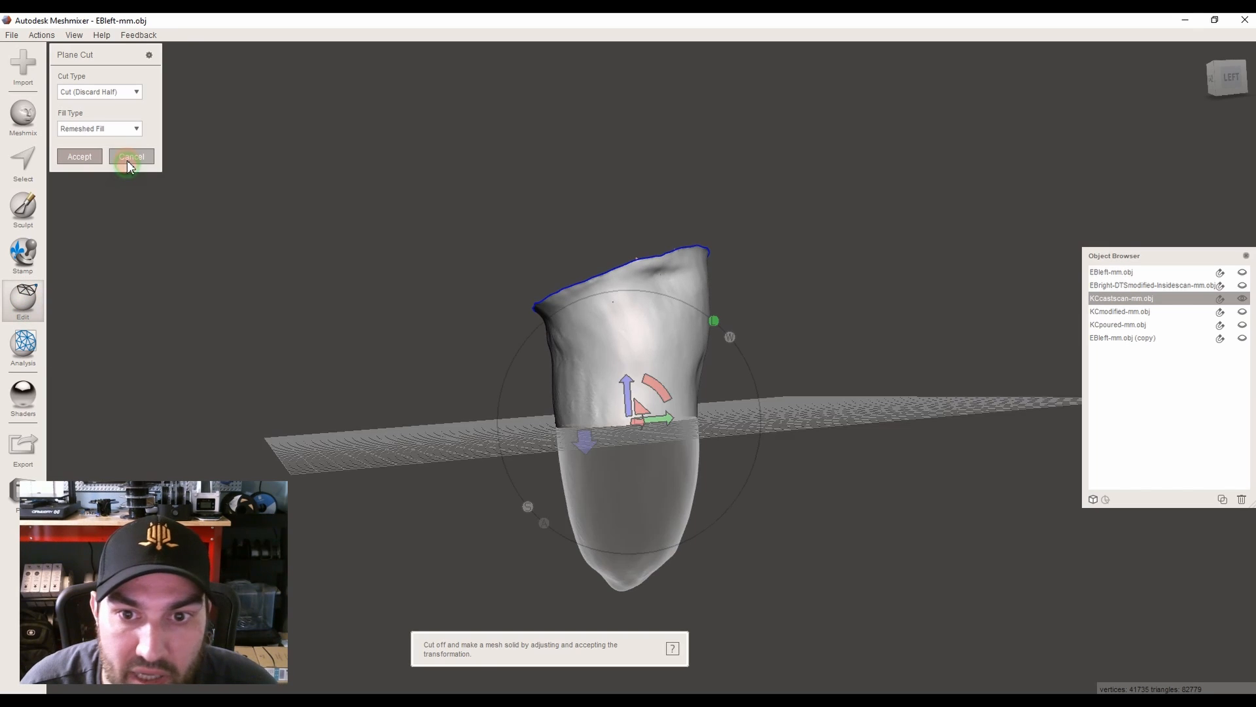
scroll(546, 385, "up", 3)
mouse_move(555, 395)
right_mouse_down()
mouse_move(551, 332)
mouse_move(558, 380)
right_mouse_up()
right_click_drag(541, 332, 543, 340)
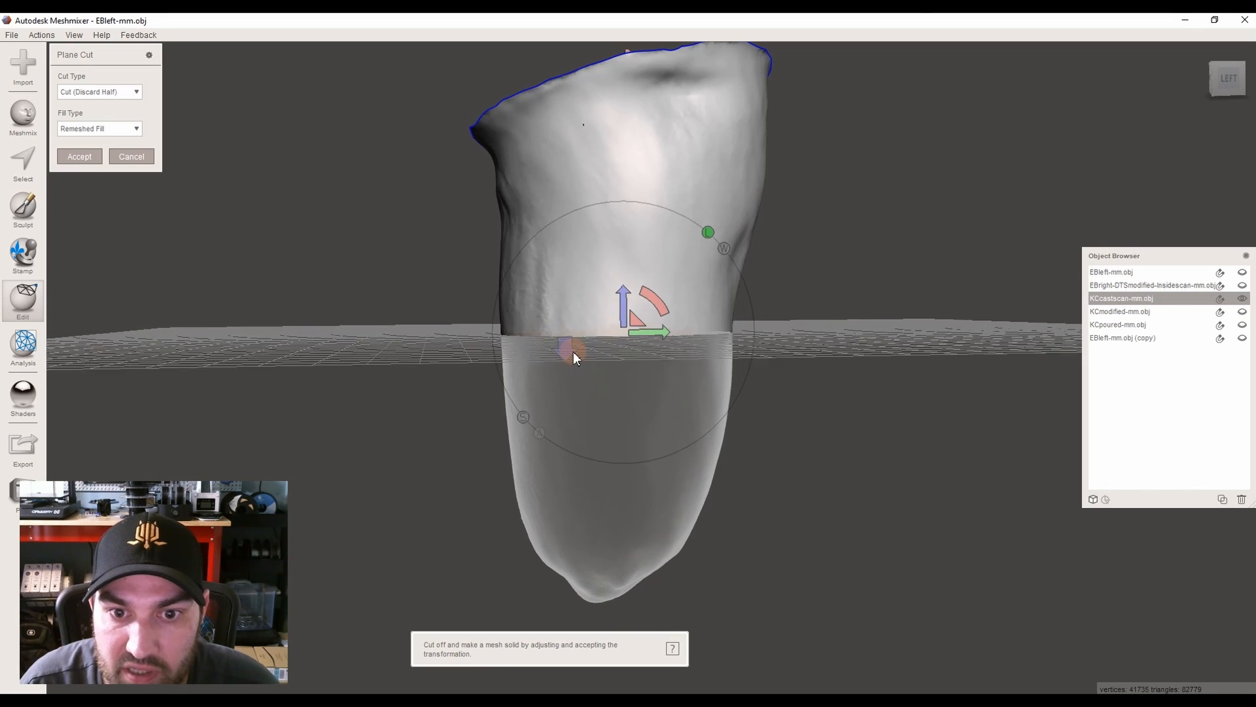
left_click(570, 348)
left_click(552, 320)
left_click(552, 320)
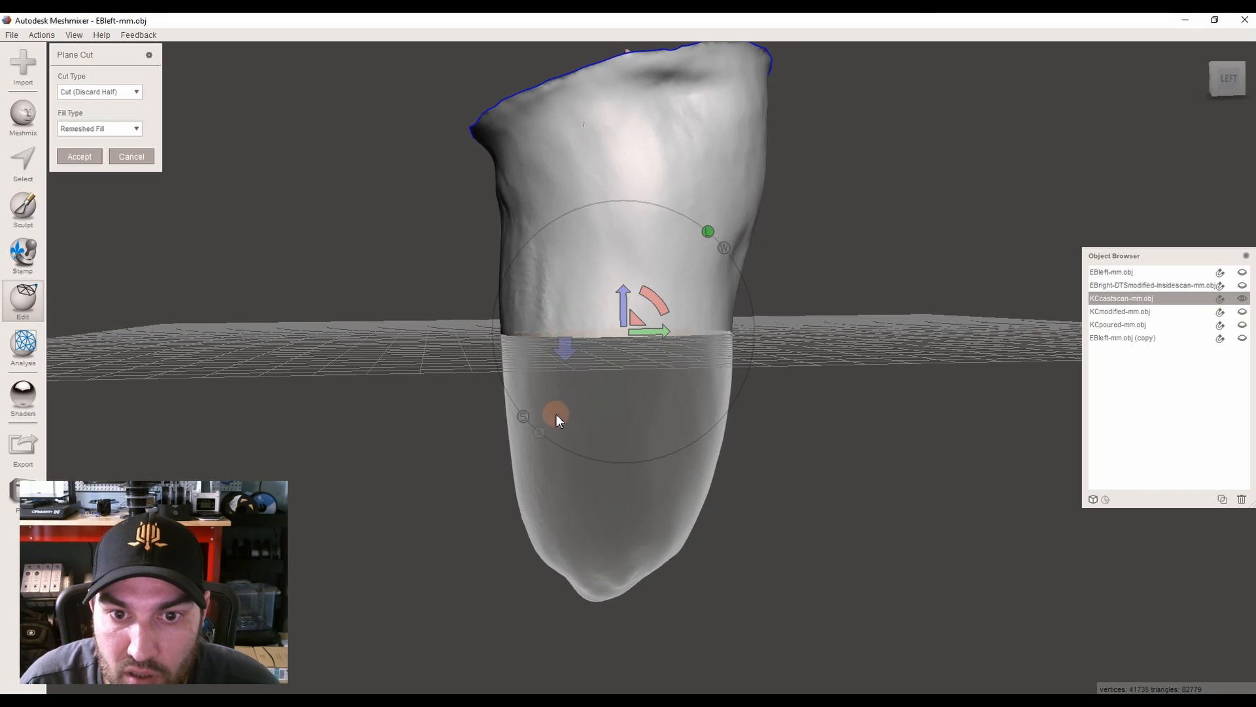
middle_click_drag(552, 379, 552, 425)
left_click_drag(662, 354, 661, 327)
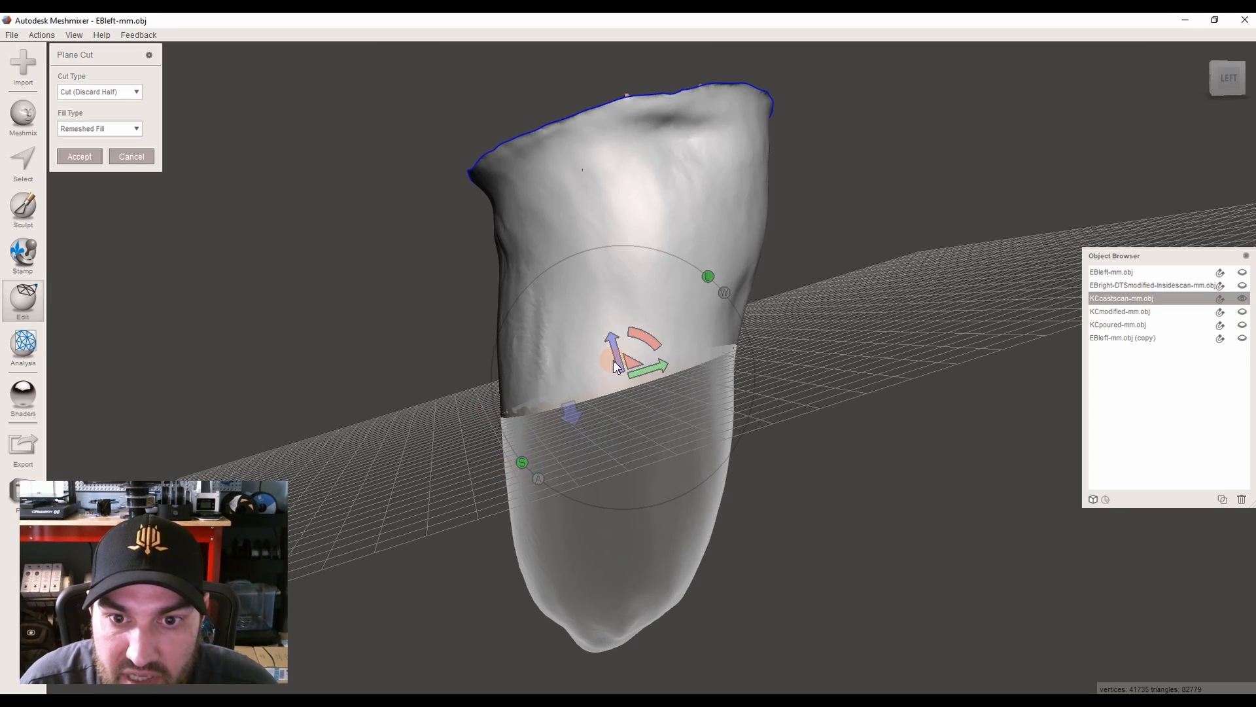
Move the cutting plane up to just below the rim, with the uneven upper edge on the discarded side
mouse_move(619, 362)
left_mouse_down()
mouse_move(657, 444)
mouse_move(621, 362)
left_mouse_up()
right_click_drag(564, 443, 597, 410)
left_click_drag(630, 418, 607, 214)
right_click_drag(607, 215, 677, 293)
left_click_drag(678, 290, 638, 287)
right_click_drag(639, 292, 552, 300)
left_click_drag(551, 301, 549, 298)
right_click_drag(549, 298, 121, 132)
Set the plane cut's fill type to No Fill and accept the cut
left_click(116, 130)
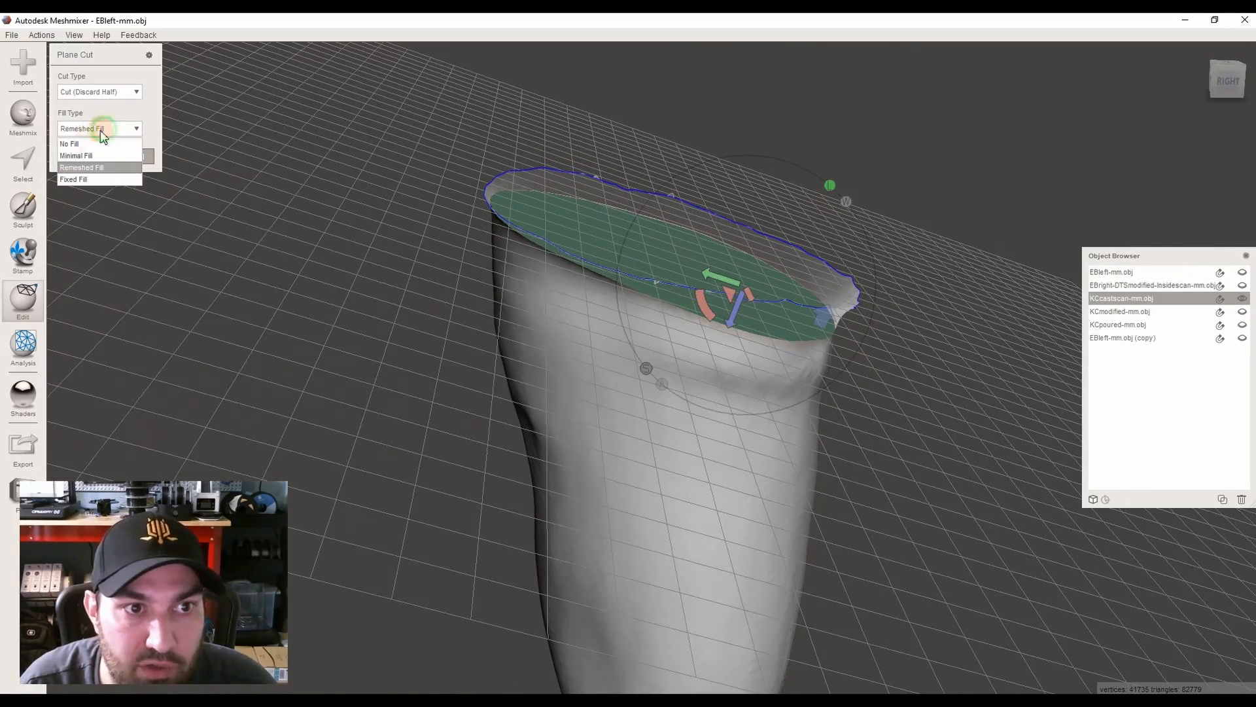
left_click(84, 144)
mouse_move(170, 170)
right_mouse_down()
mouse_move(423, 263)
mouse_move(183, 160)
right_mouse_up()
left_click(94, 156)
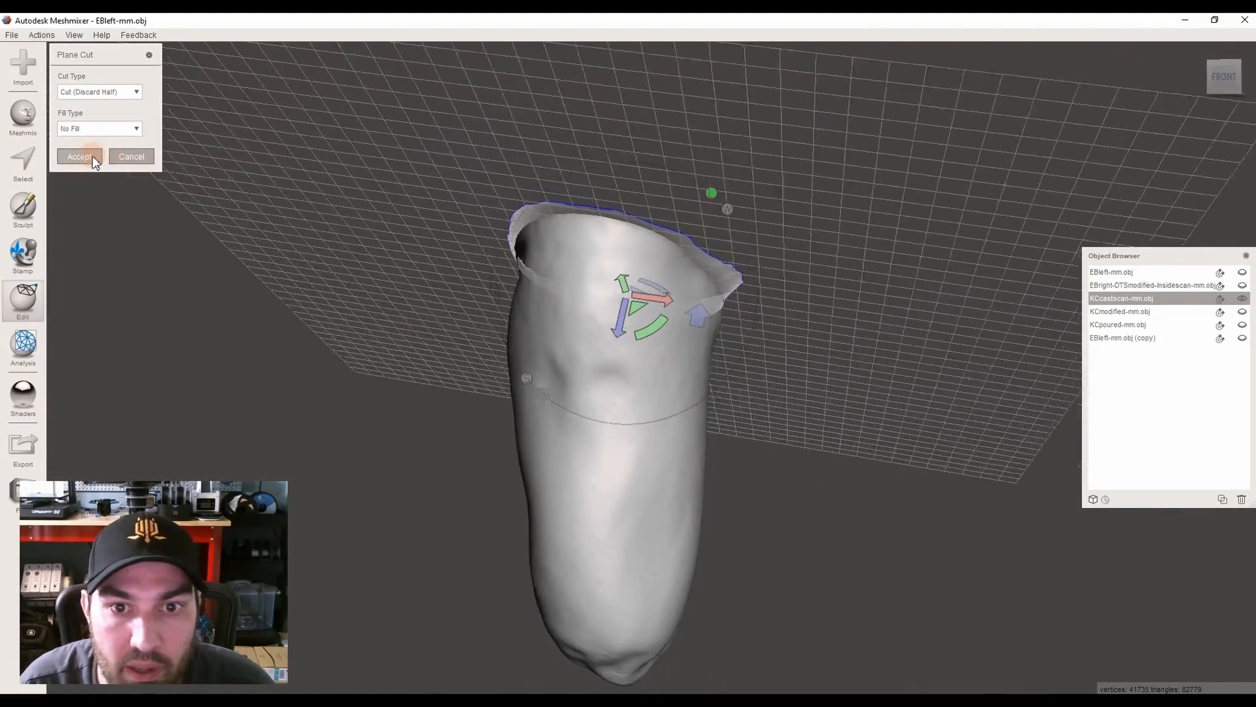
Set the selection brush size to 17 and select the full ring of faces along the trimmed upper edge
right_click_drag(812, 505, 617, 284)
right_click_drag(700, 246, 763, 318)
right_click_drag(763, 369, 695, 320)
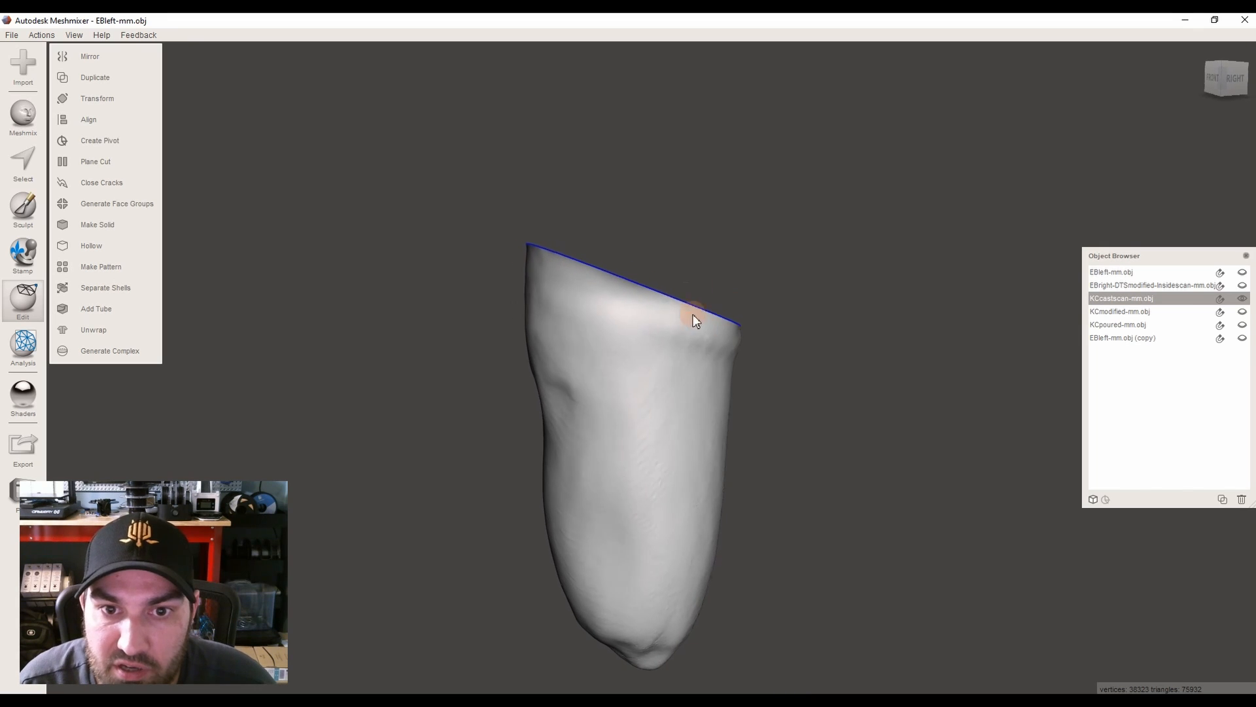
left_click(23, 160)
scroll(622, 295, "up", 3)
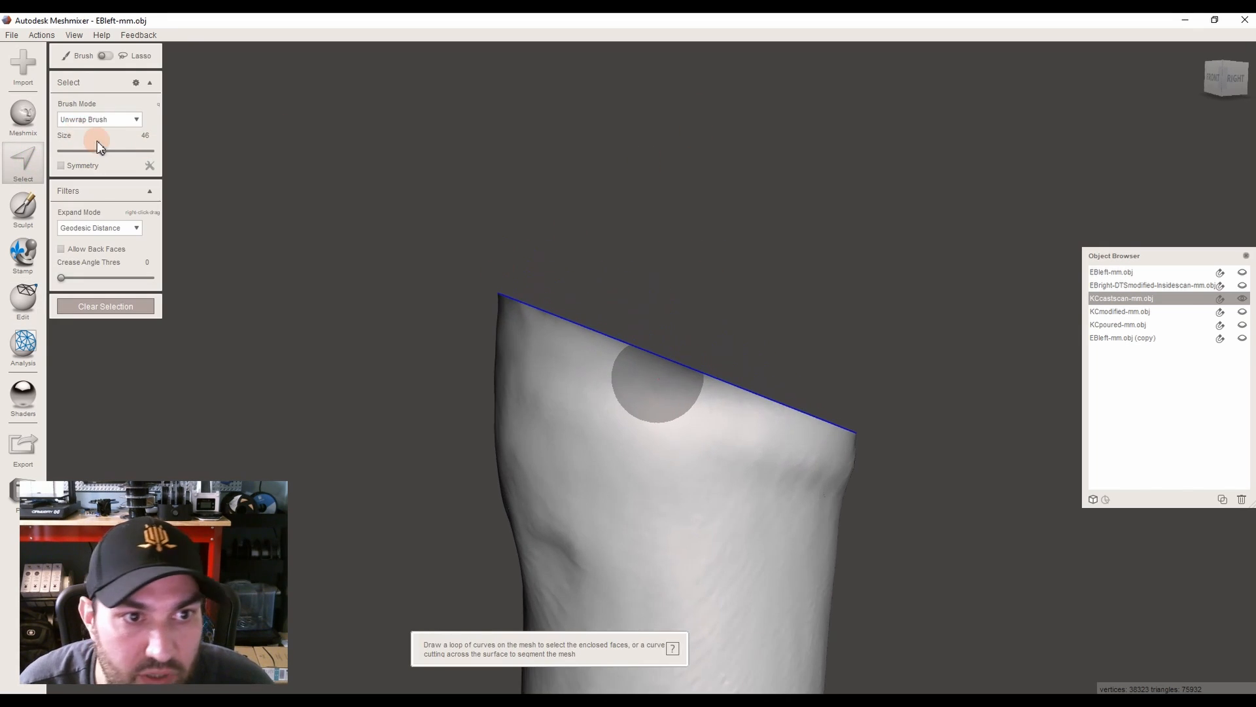
left_click_drag(102, 150, 76, 151)
scroll(577, 301, "up", 2)
double_click(581, 296)
scroll(543, 340, "down", 4)
mouse_move(405, 314)
right_mouse_down()
mouse_move(386, 336)
mouse_move(423, 300)
mouse_move(404, 301)
right_mouse_up()
Apply a Soft Transform to the selected rim band, pulling it upward to extend the cast's upper end
mouse_move(109, 123)
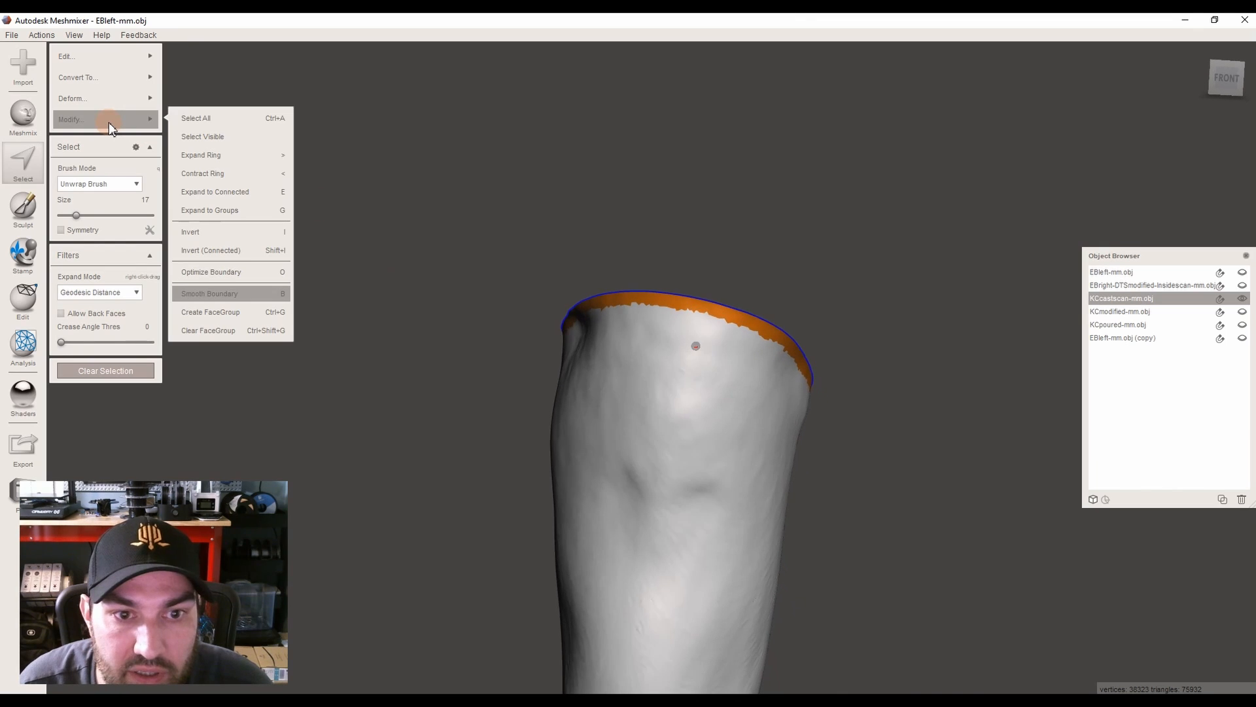
mouse_move(144, 97)
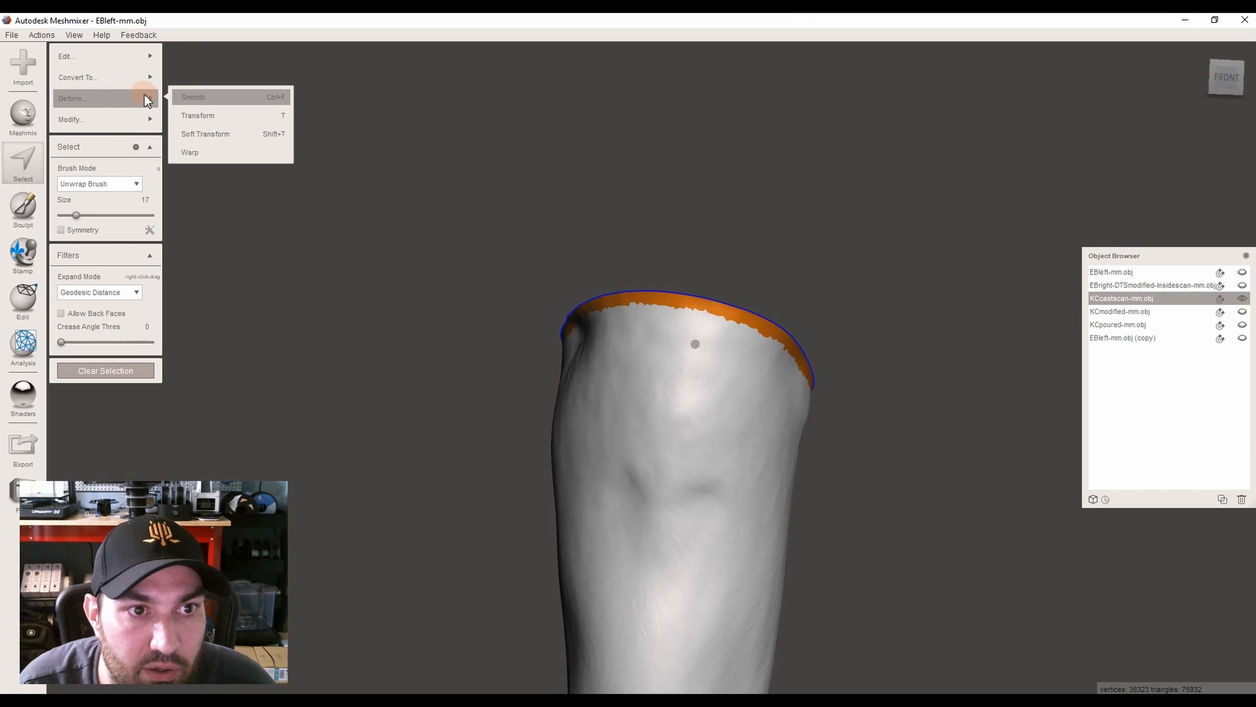
left_click(214, 135)
right_click_drag(659, 280, 734, 338)
left_click_drag(736, 332, 764, 189)
scroll(752, 262, "down", 3)
right_click_drag(701, 523, 708, 528)
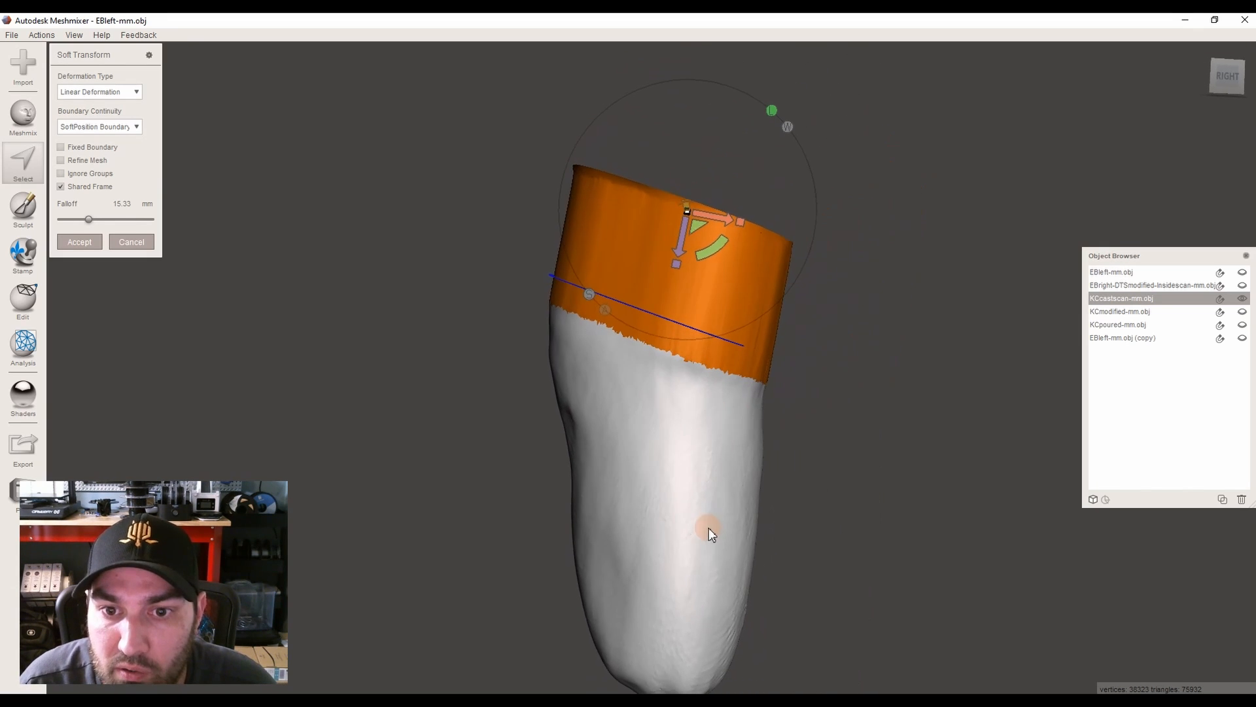
Rotate the extended rim to make its slanted upper edge more level, and accept the soft transform
right_click_drag(708, 244, 735, 349)
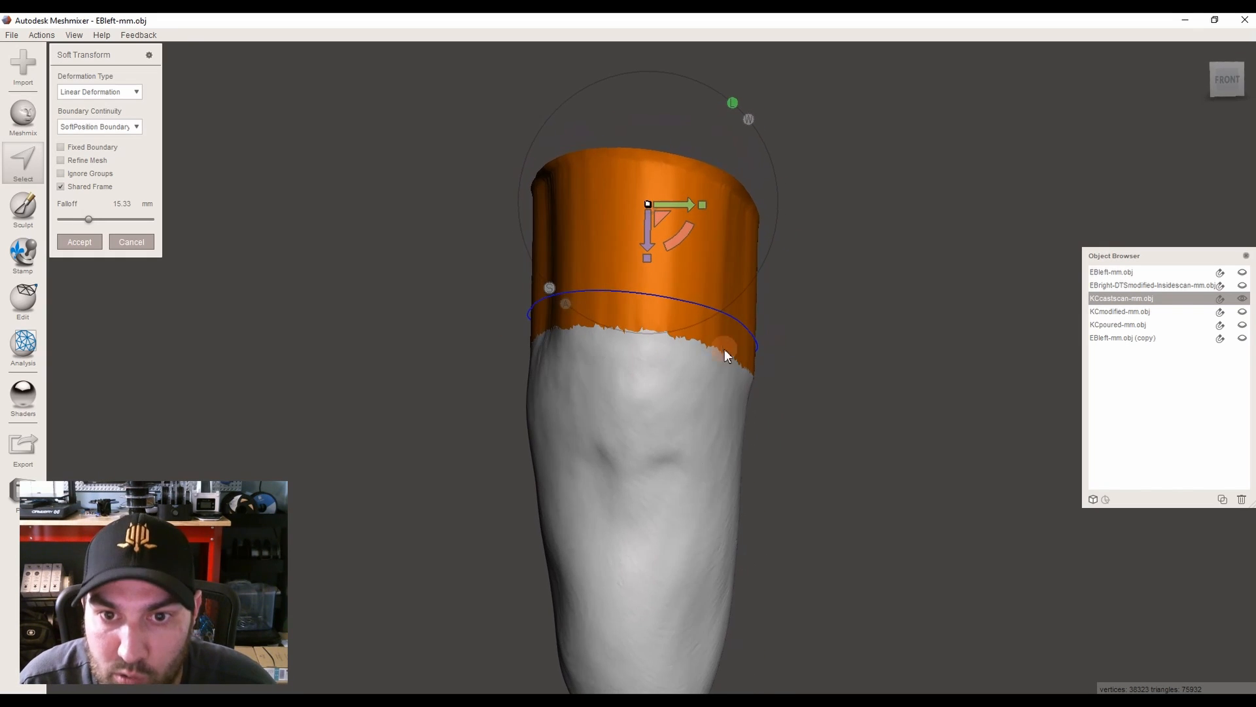
right_click_drag(661, 258, 689, 249)
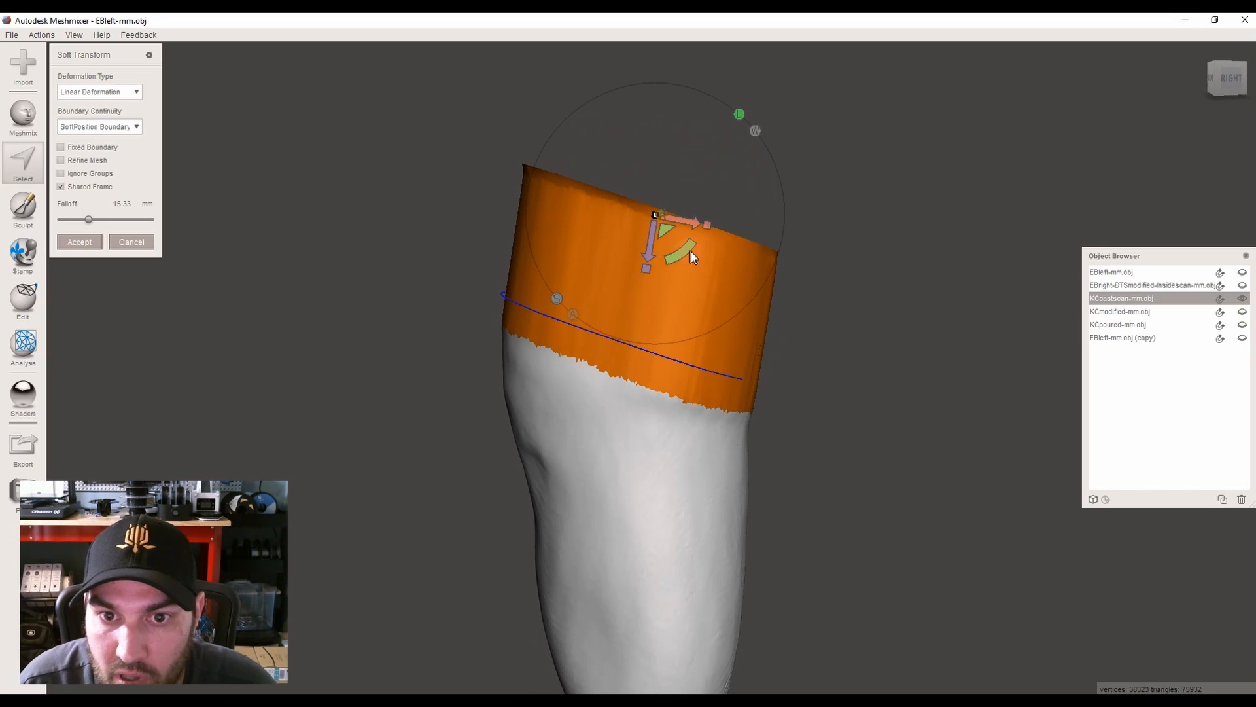
left_click(683, 254)
left_click_drag(683, 260, 648, 199)
right_click_drag(647, 199, 740, 375)
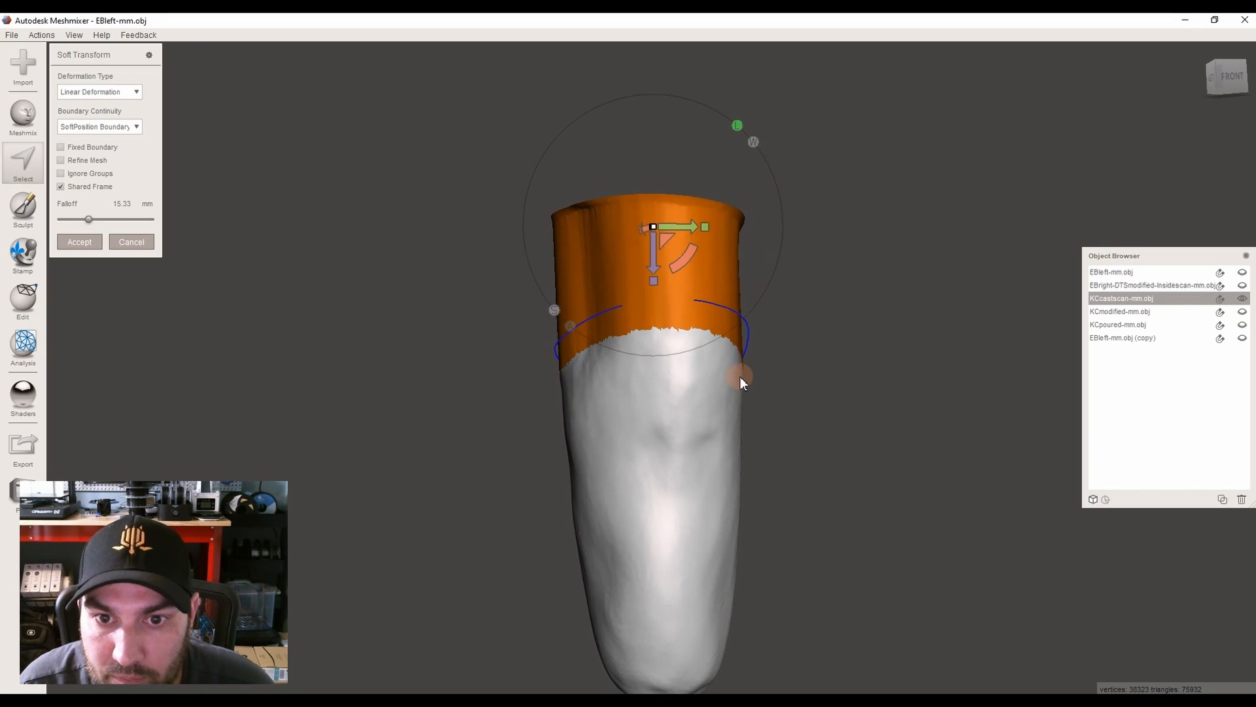
left_click(97, 242)
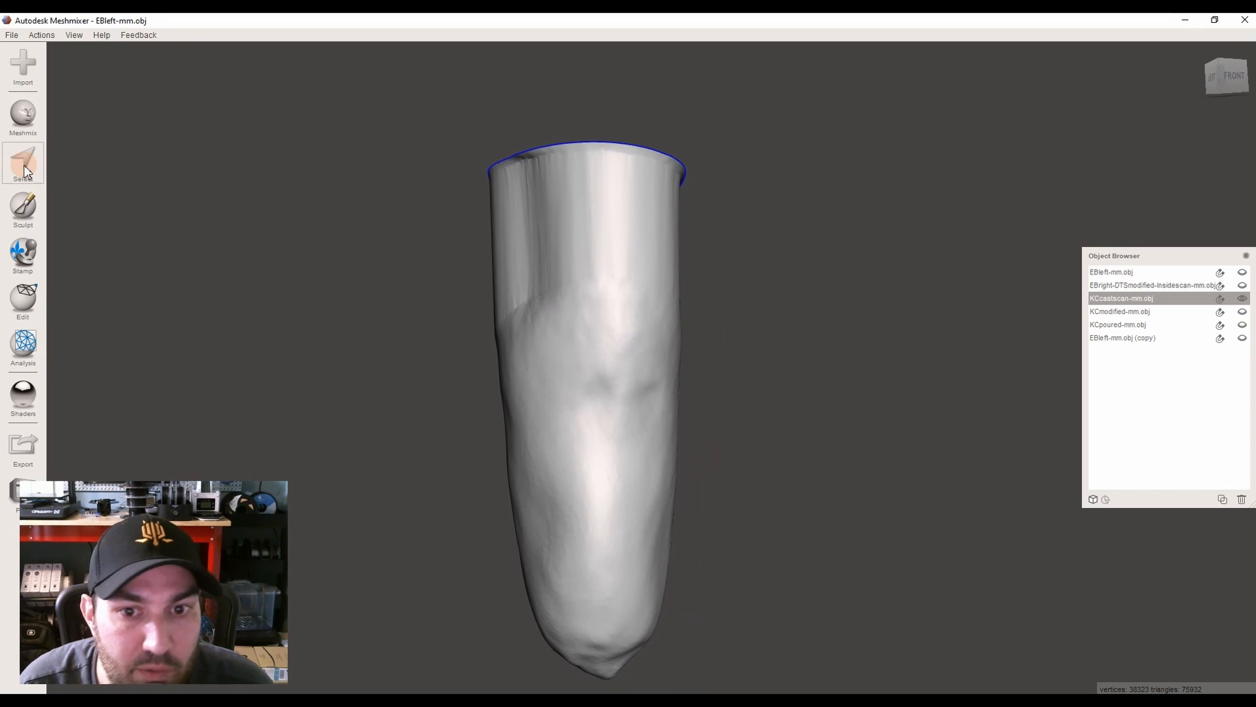
left_click(24, 165)
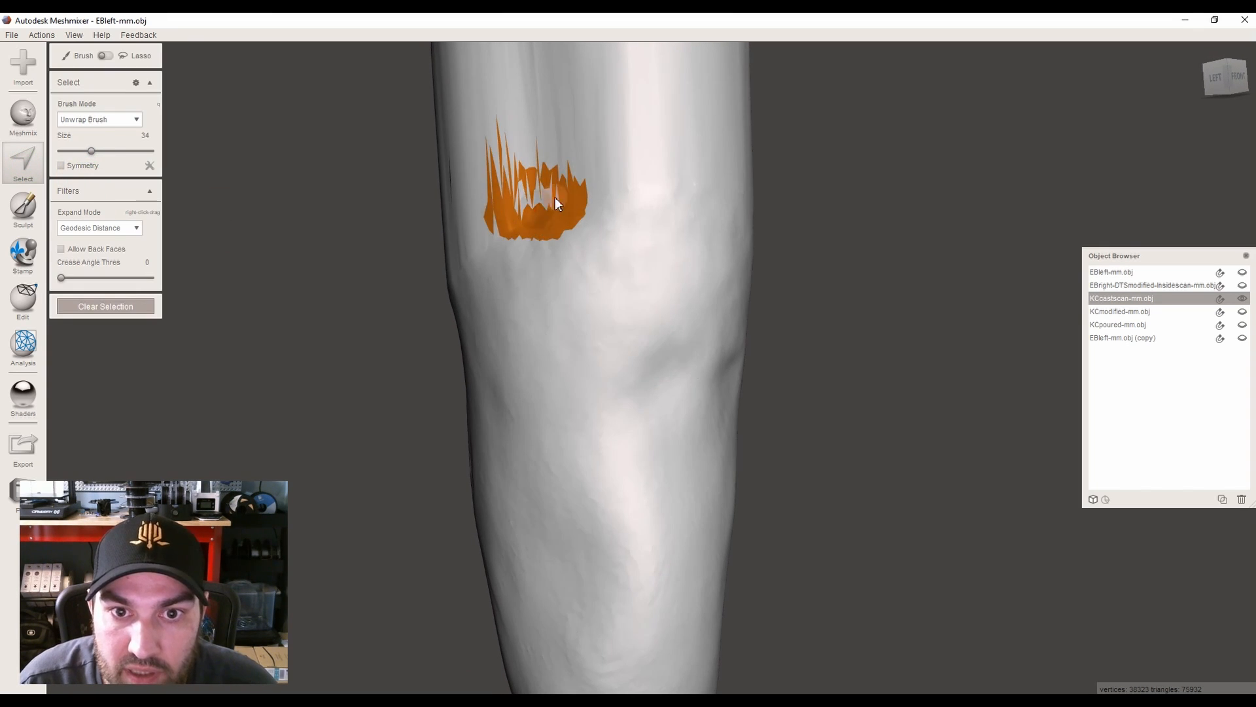
left_click_drag(515, 206, 519, 211)
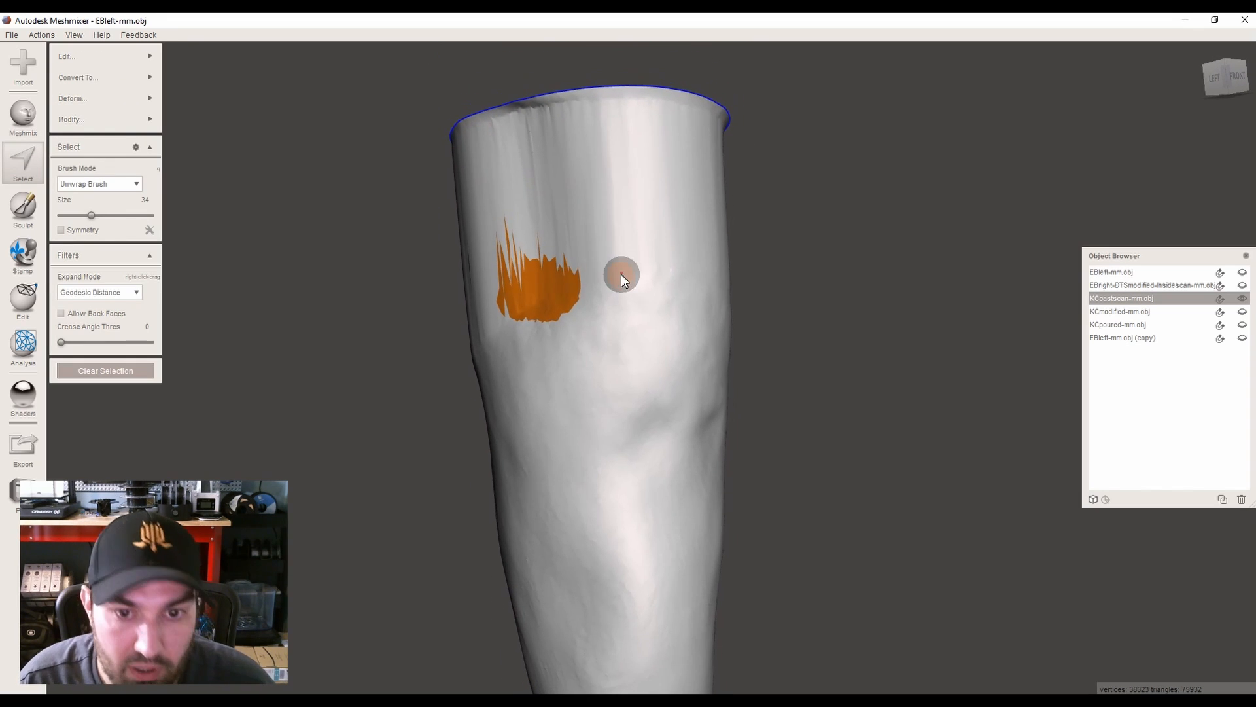
key("Escape")
Show the mesh wireframe and examine the stretched triangles in the extended upper section of the cast
left_click(74, 36)
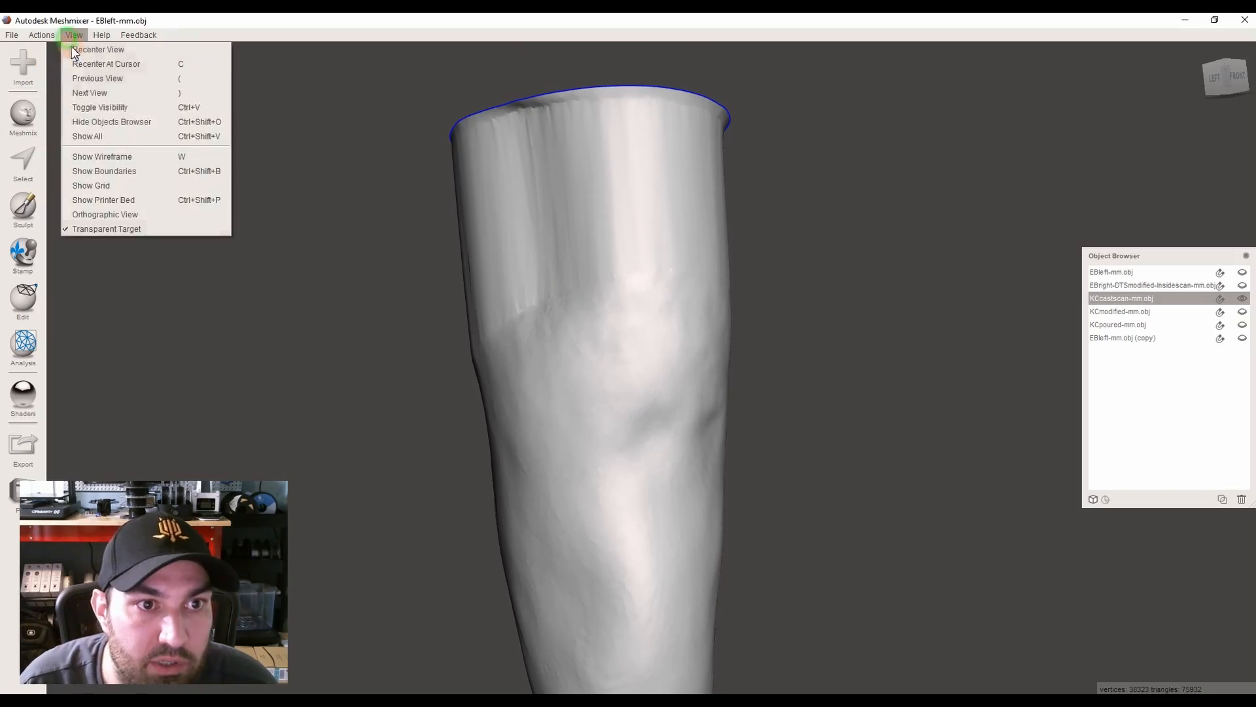
left_click(100, 156)
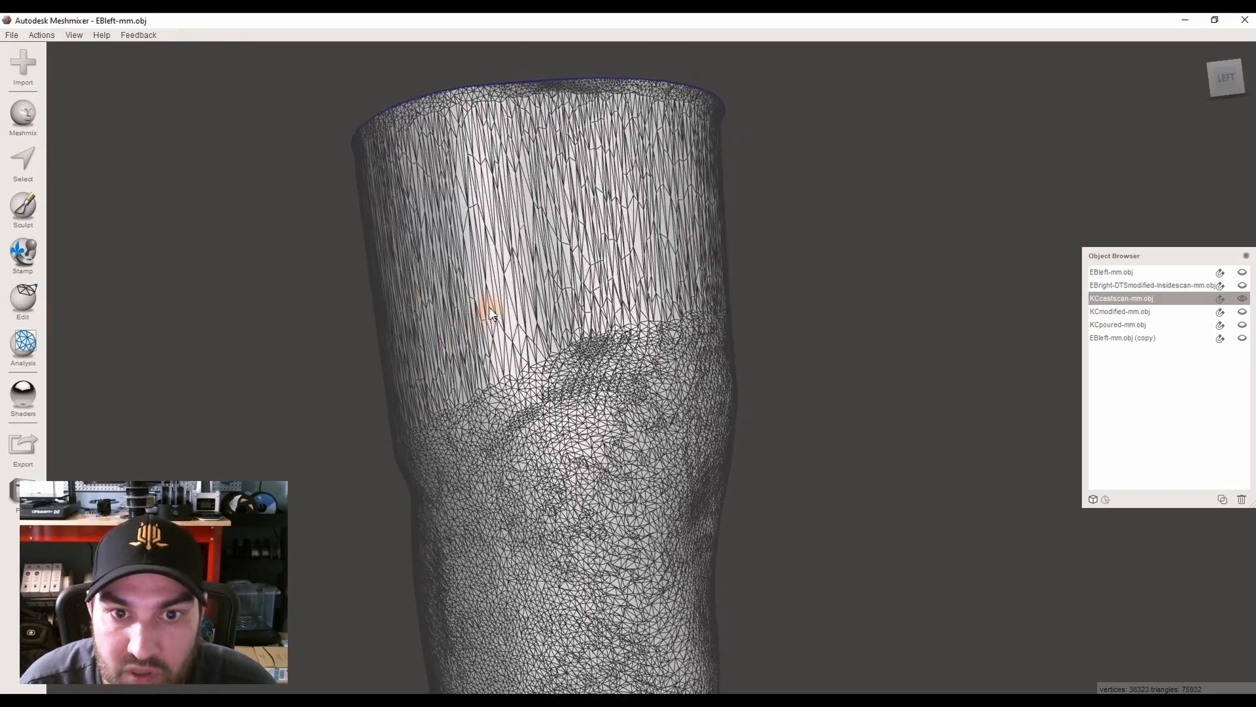
left_click(26, 169)
scroll(603, 345, "up", 3)
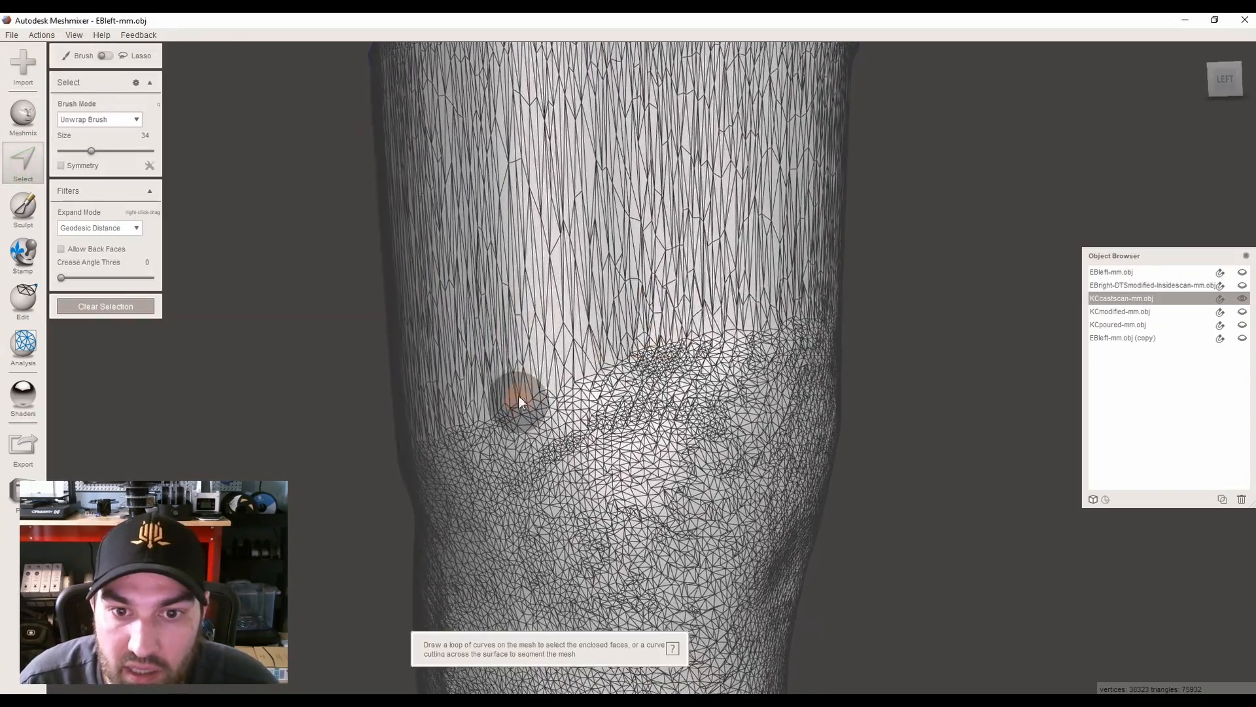
scroll(565, 327, "down", 5)
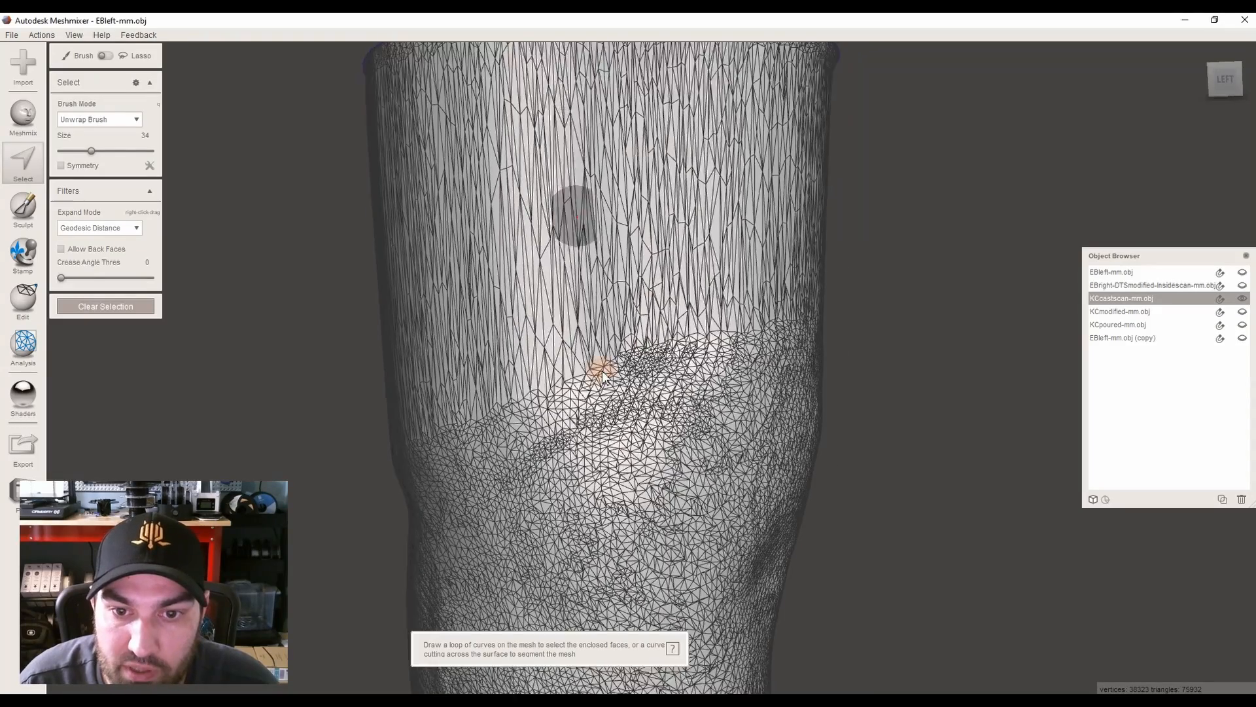
right_click_drag(653, 316, 615, 372)
scroll(603, 363, "up", 3)
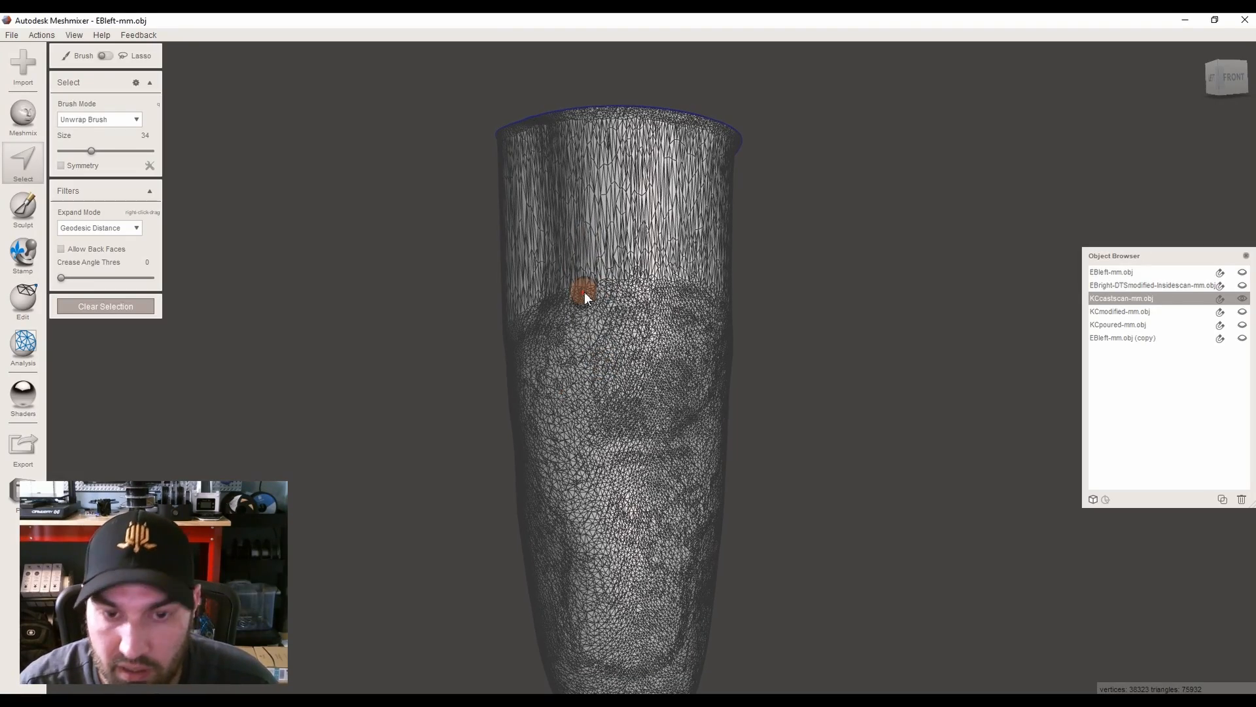
scroll(17, 146, "up", 3)
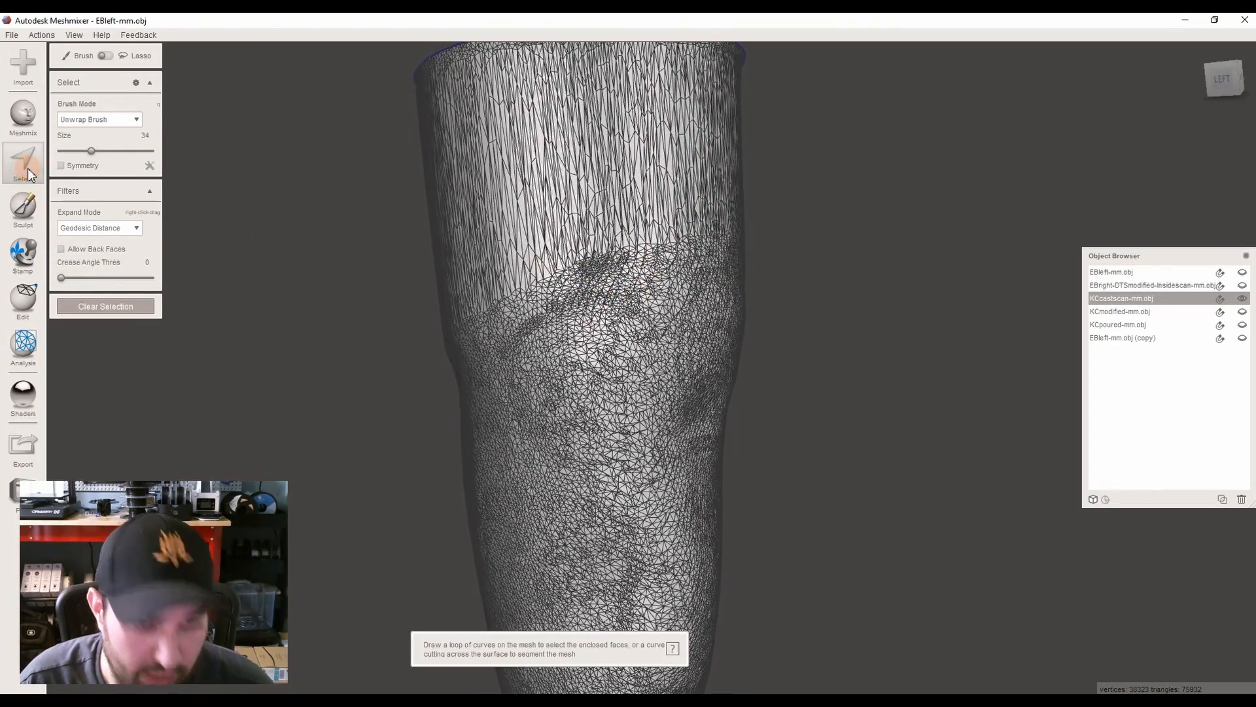
key("ctrl+a")
mouse_move(98, 57)
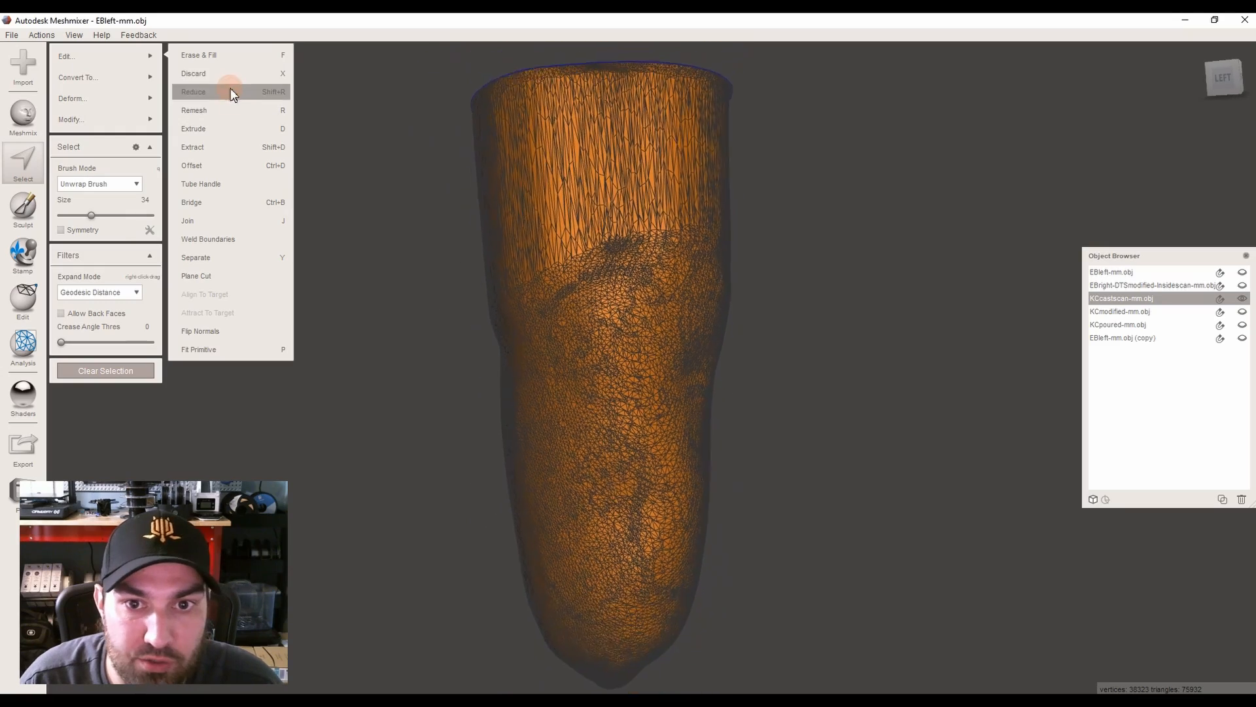
key("Escape")
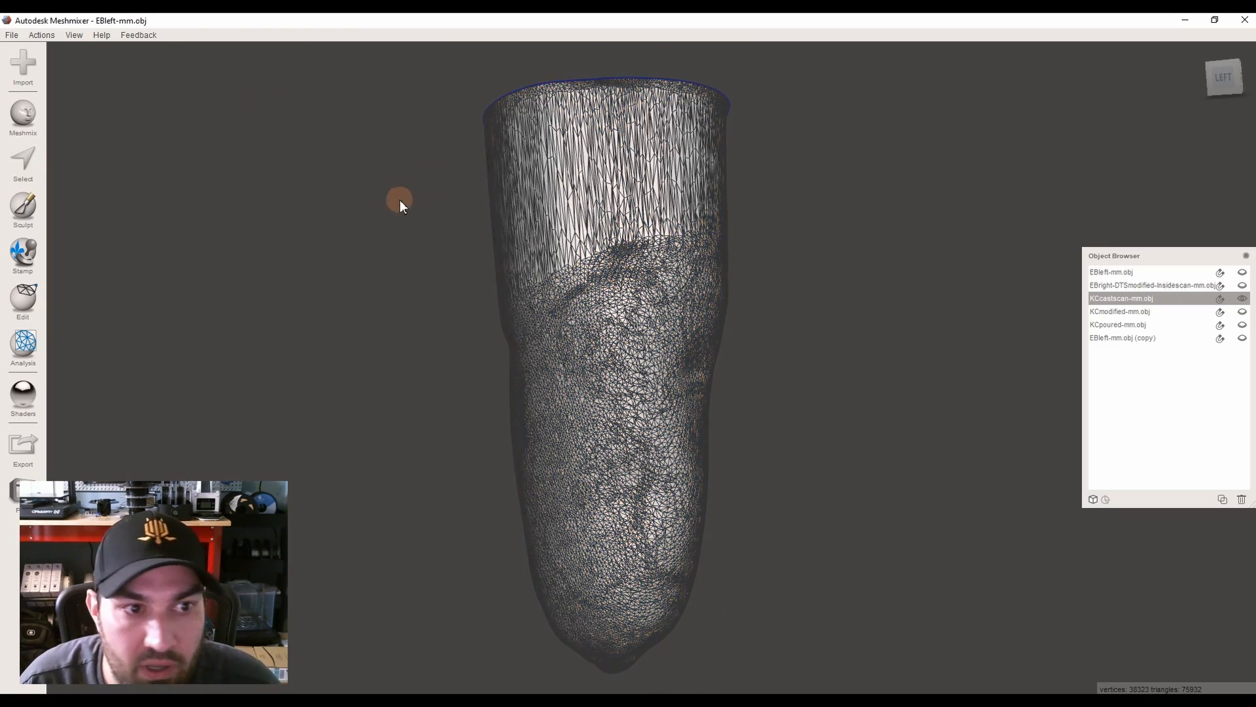
Try the Refine sculpt brush on a patch of the limb's side below the extension, and undo the stroke
left_click(23, 206)
mouse_move(100, 98)
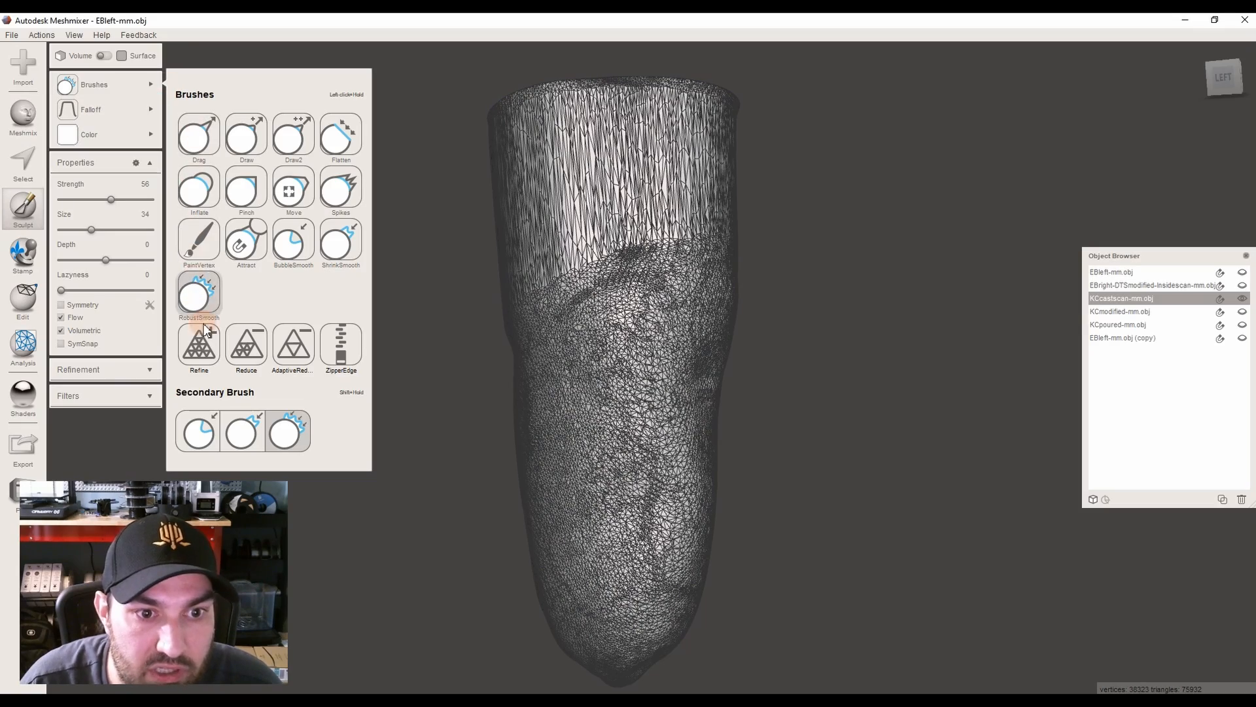
scroll(200, 354, "up", 4)
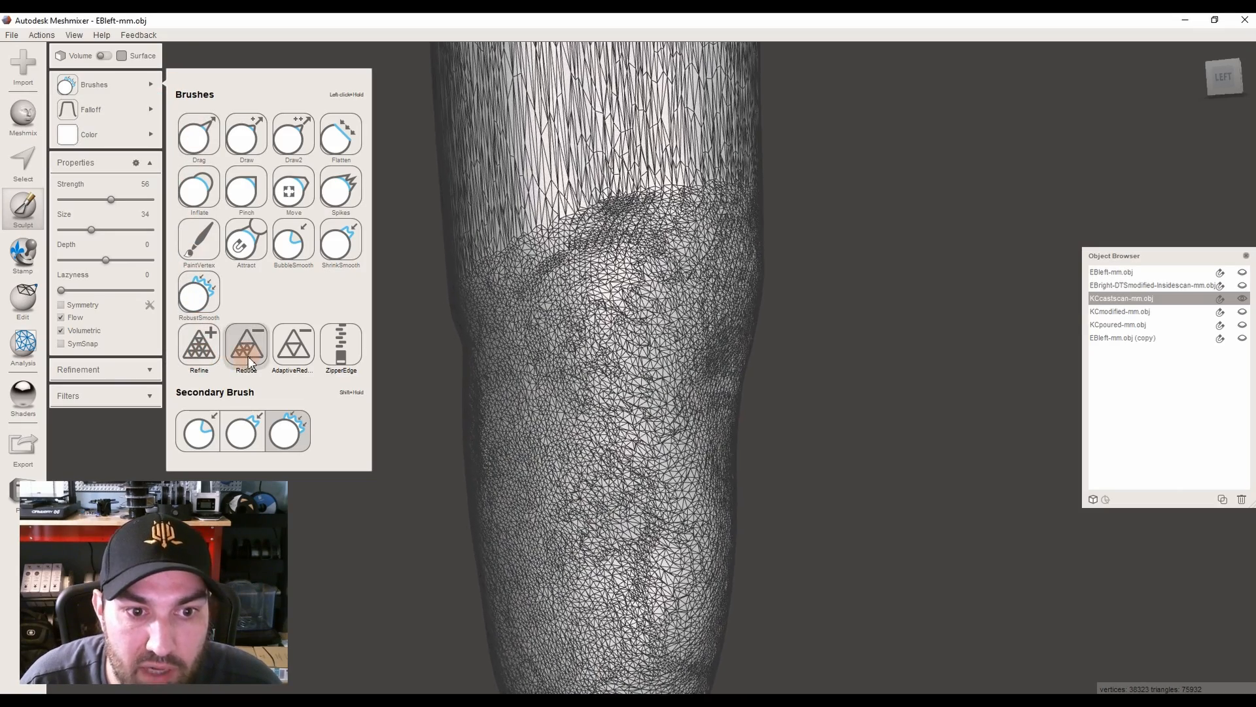
scroll(201, 354, "up", 5)
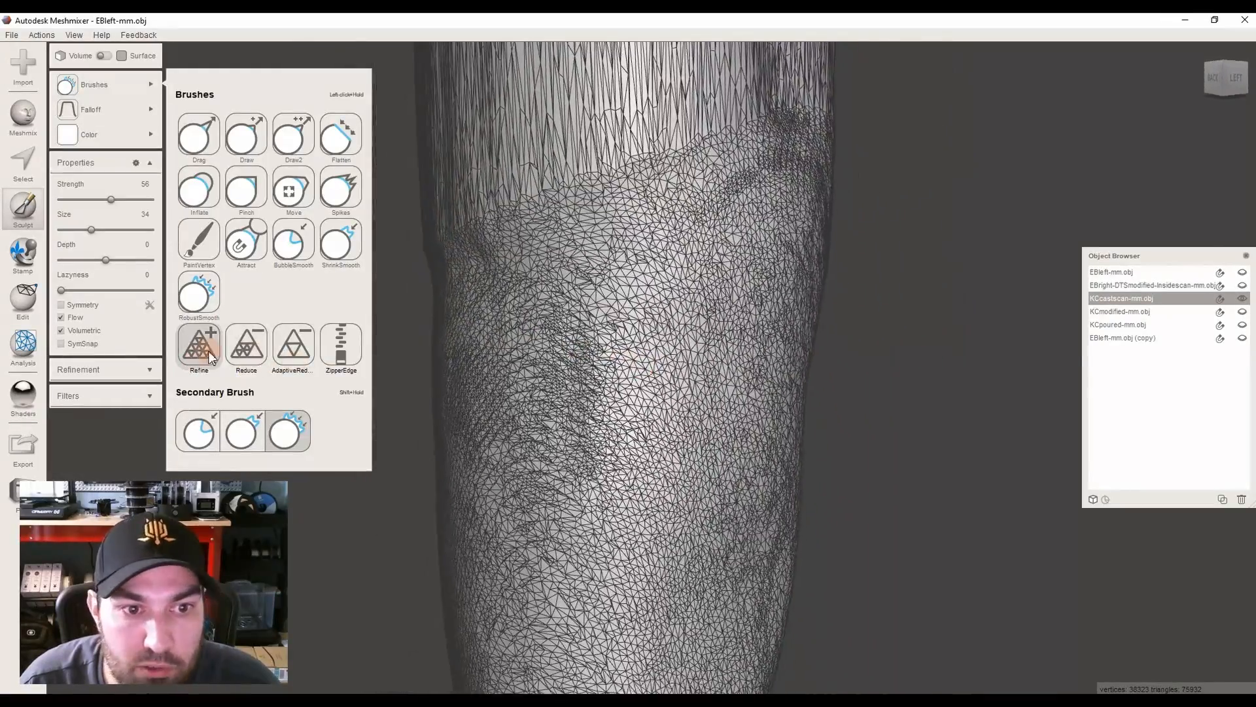
left_click(201, 344)
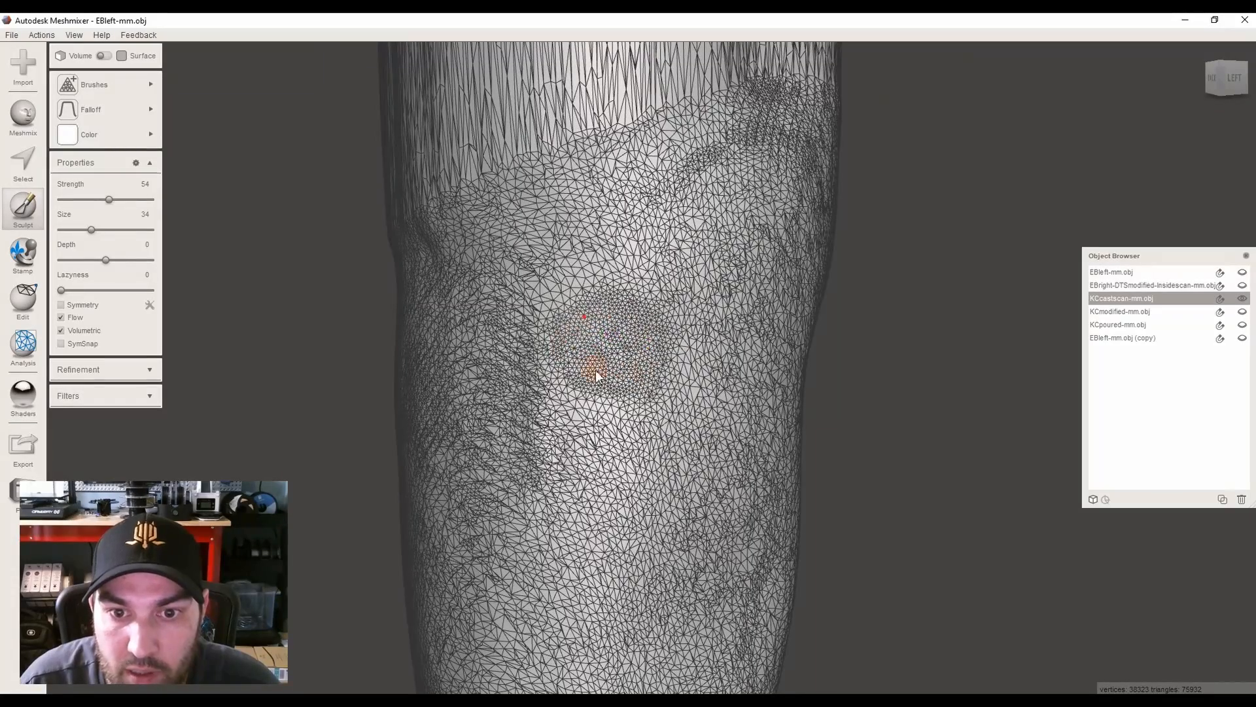
left_click_drag(596, 371, 625, 366)
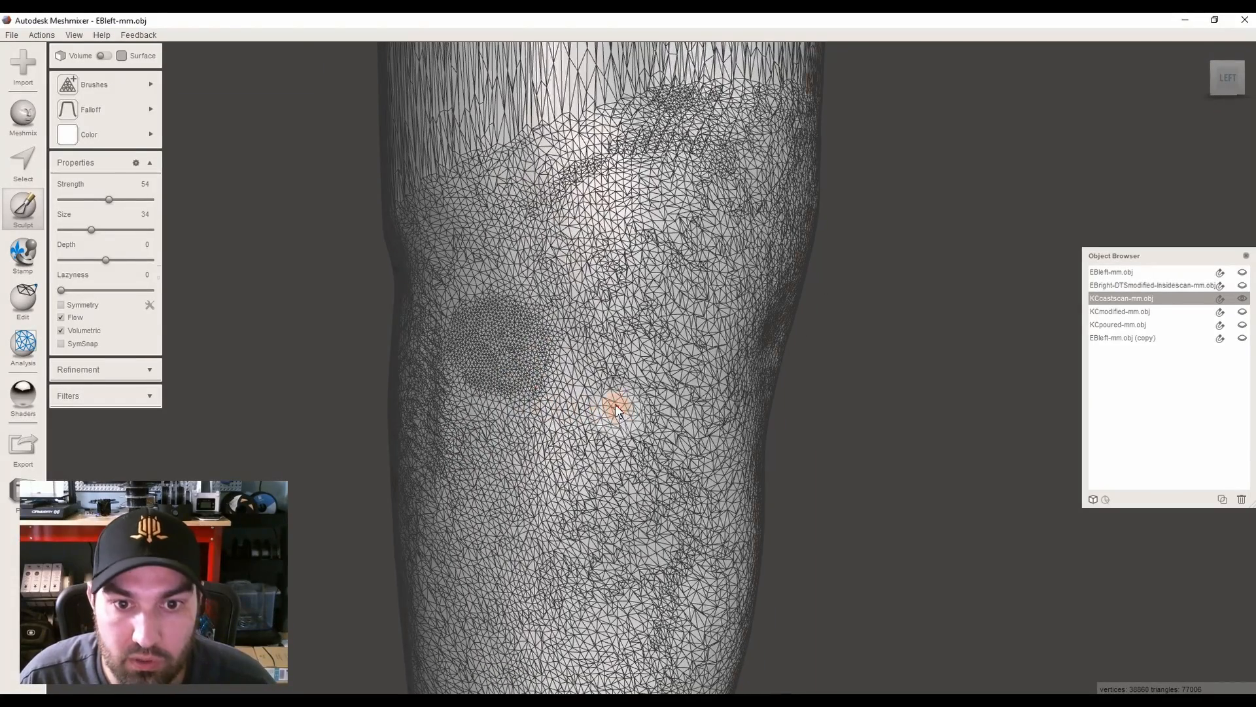
key("ctrl+a")
key("Escape")
key("ctrl+z")
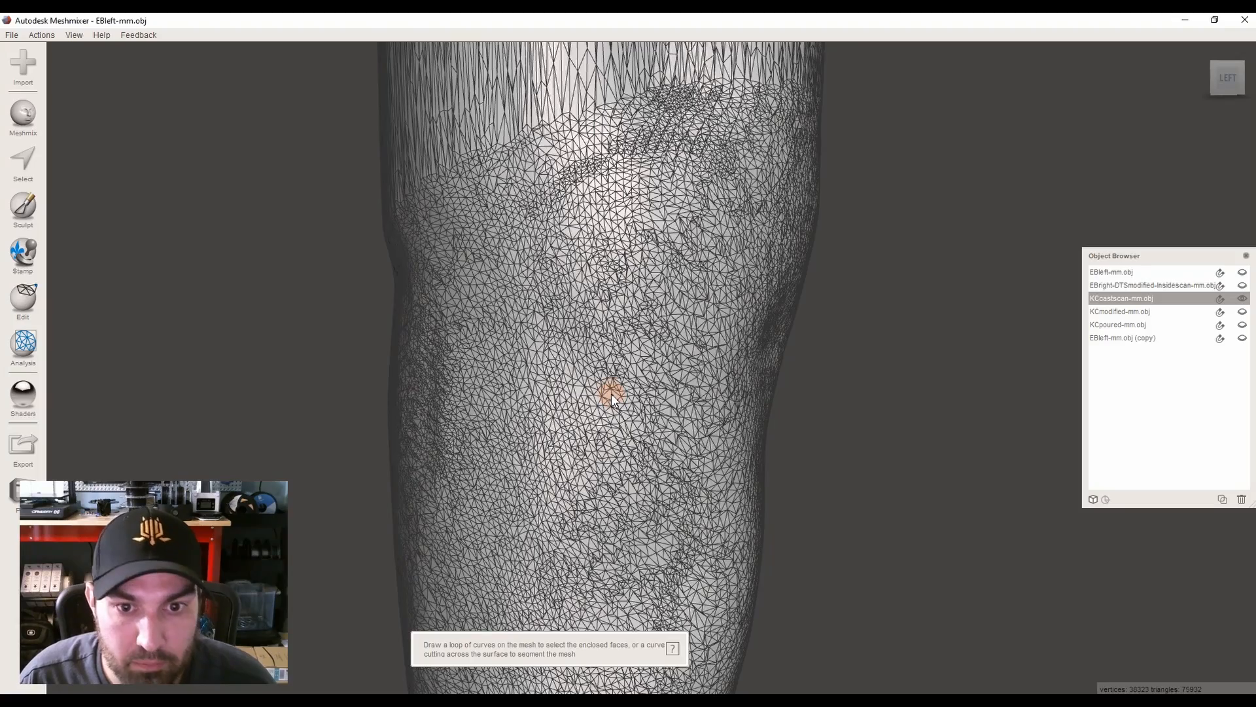
Choose the Adaptive Reduce sculpt brush and set its strength to 20 and its size to 80
scroll(610, 394, "down", 3)
right_click_drag(613, 395, 94, 123)
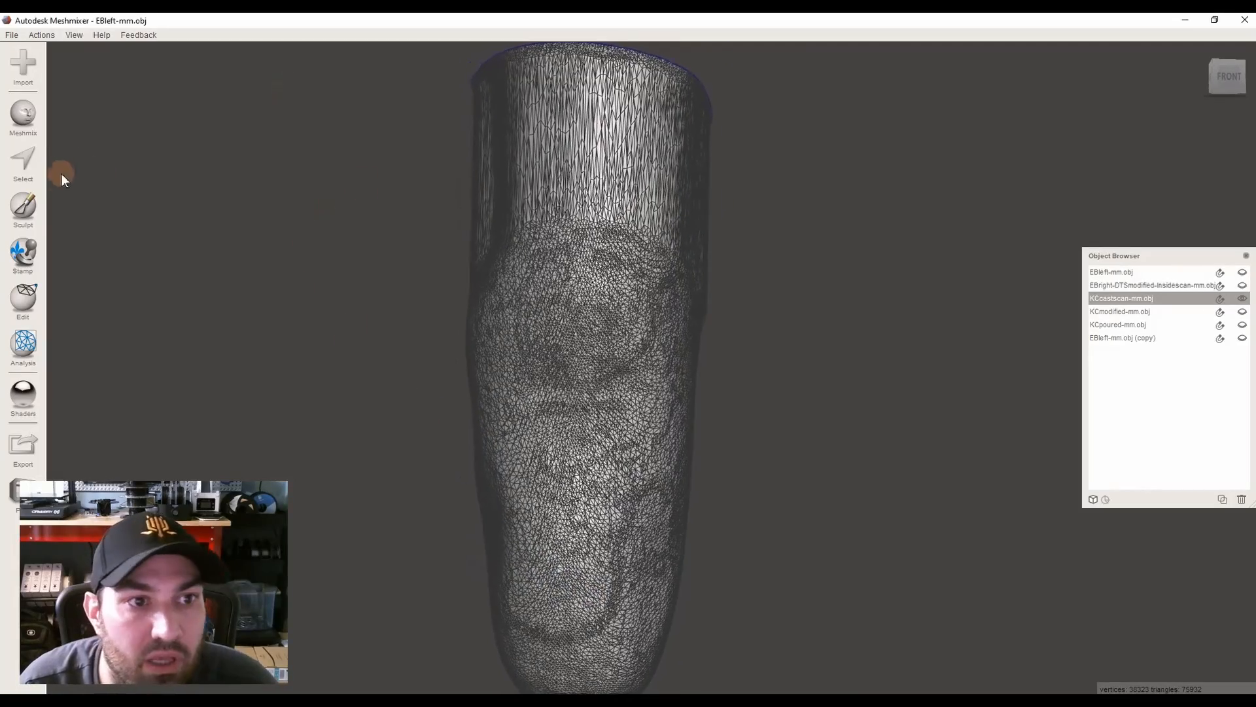
left_click(23, 206)
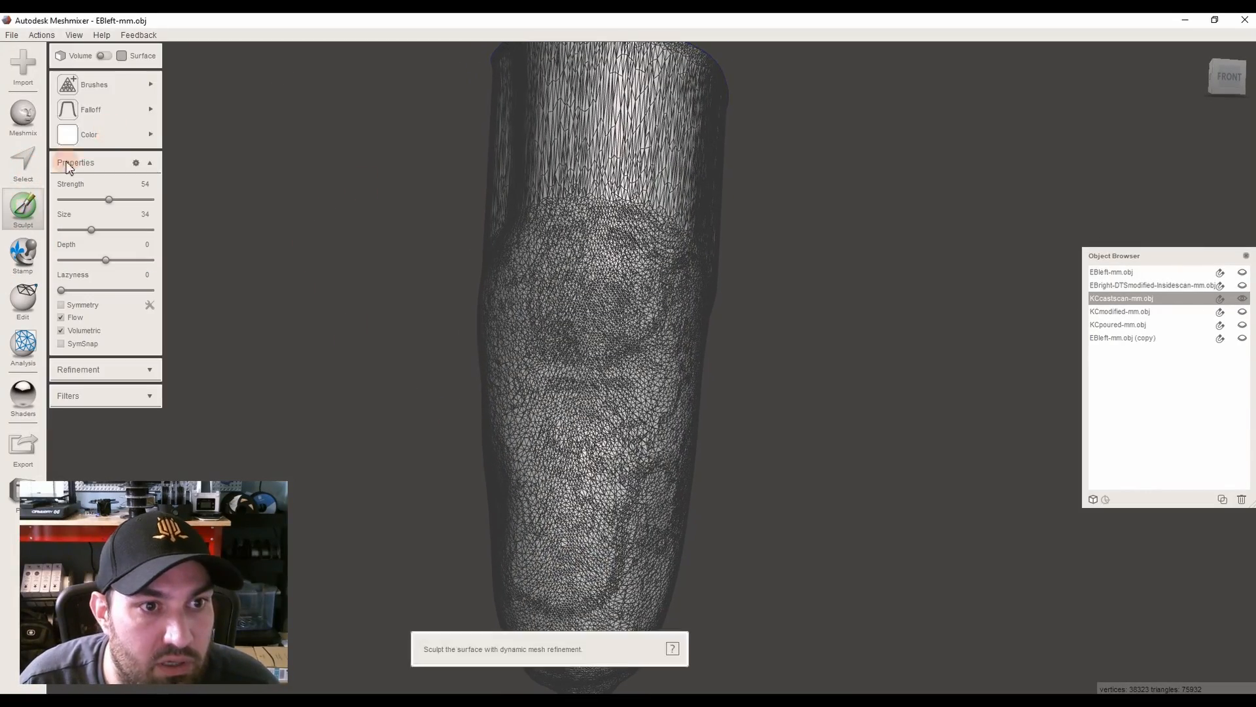
left_click(115, 95)
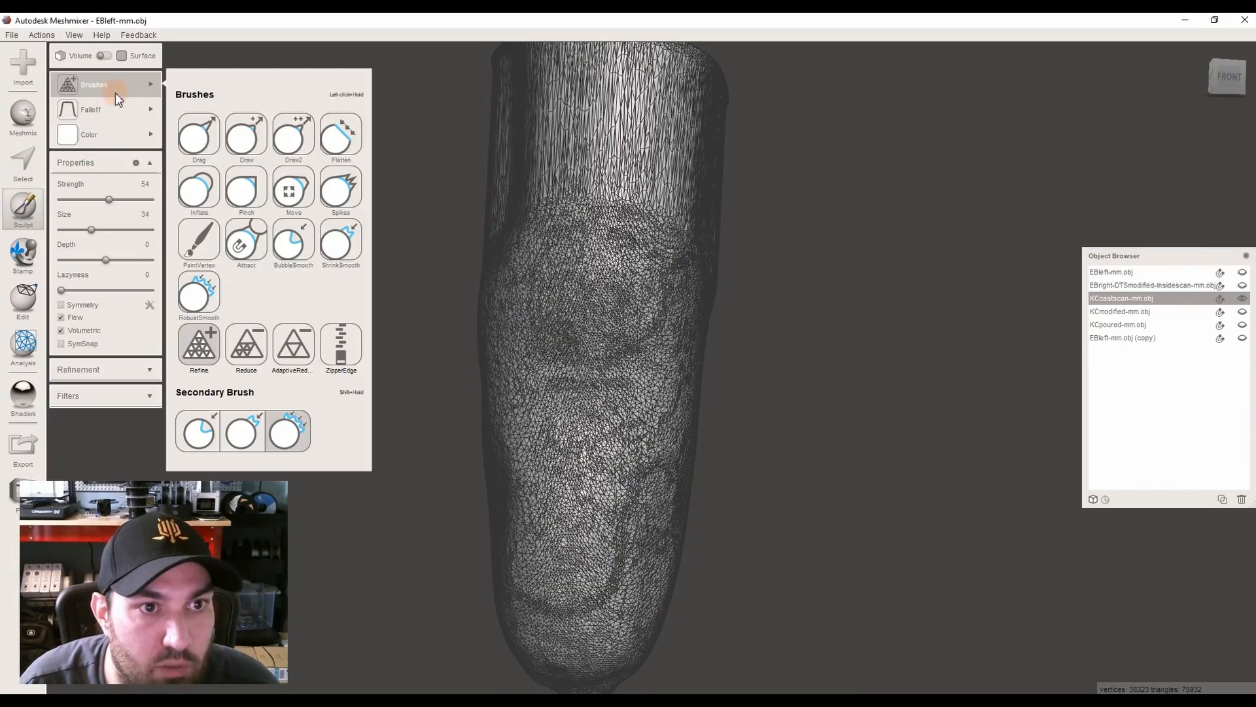
left_click(296, 346)
mouse_move(297, 346)
right_mouse_down()
mouse_move(231, 265)
mouse_move(466, 221)
mouse_move(225, 66)
right_mouse_up()
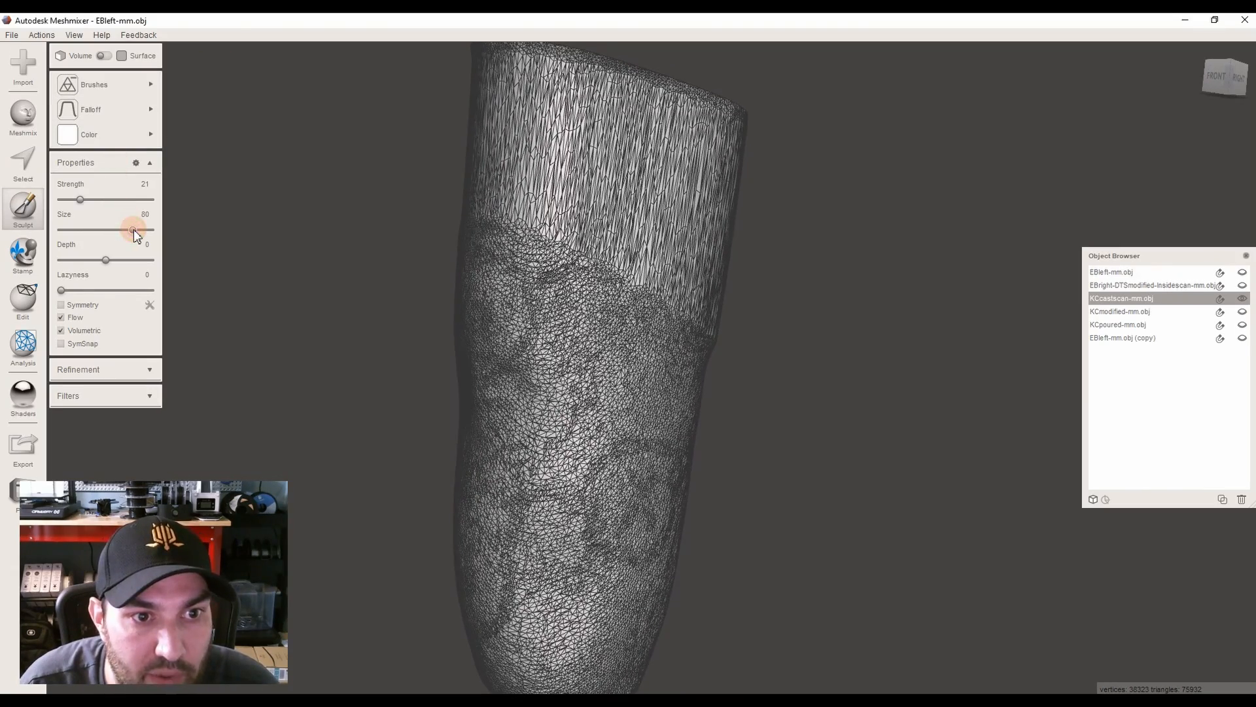
scroll(575, 354, "down", 3)
scroll(559, 343, "up", 2)
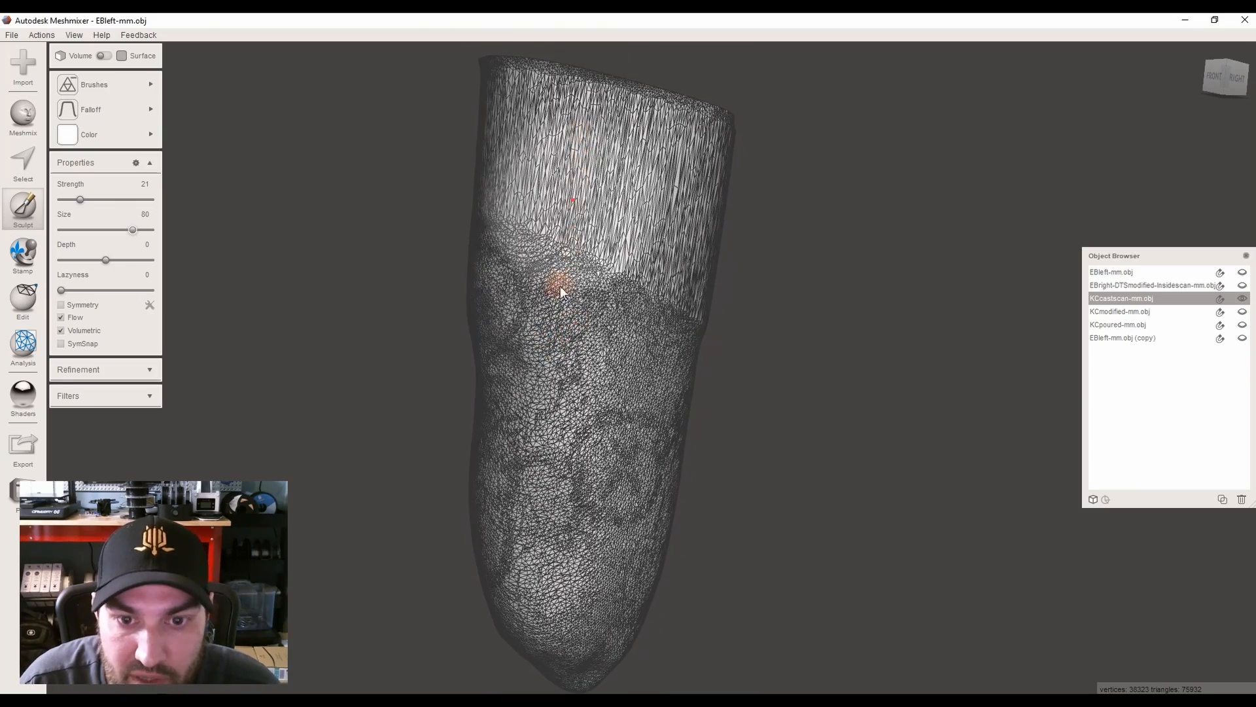
right_click_drag(589, 610, 549, 451)
scroll(548, 451, "up", 2)
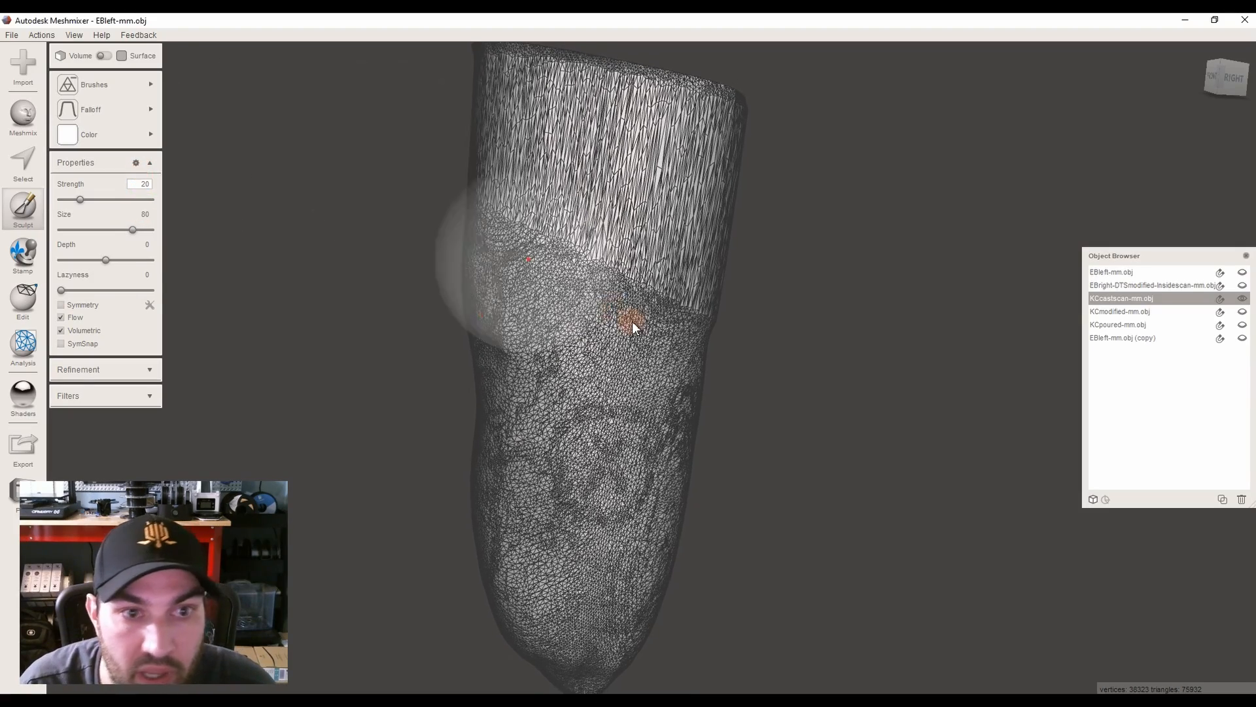
Try reducing the triangle density around the whole limb with the brush, and undo the strokes
left_click_drag(600, 160, 597, 271)
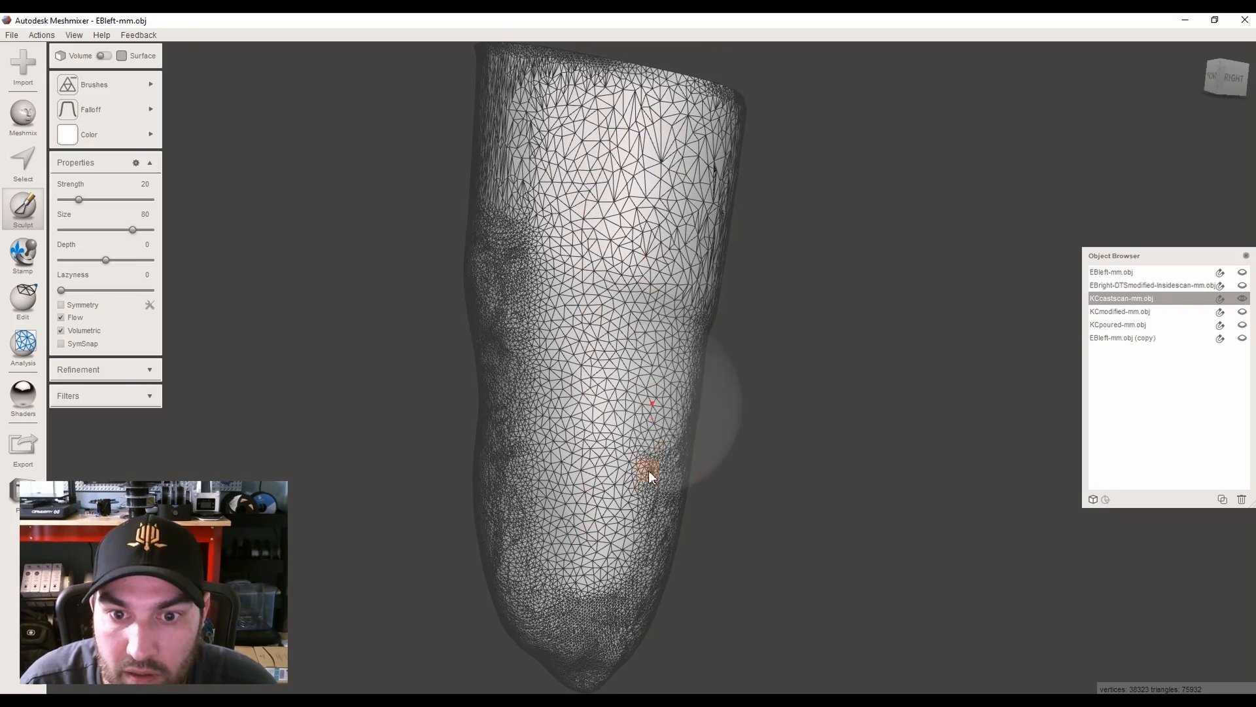
right_click_drag(541, 242, 621, 135)
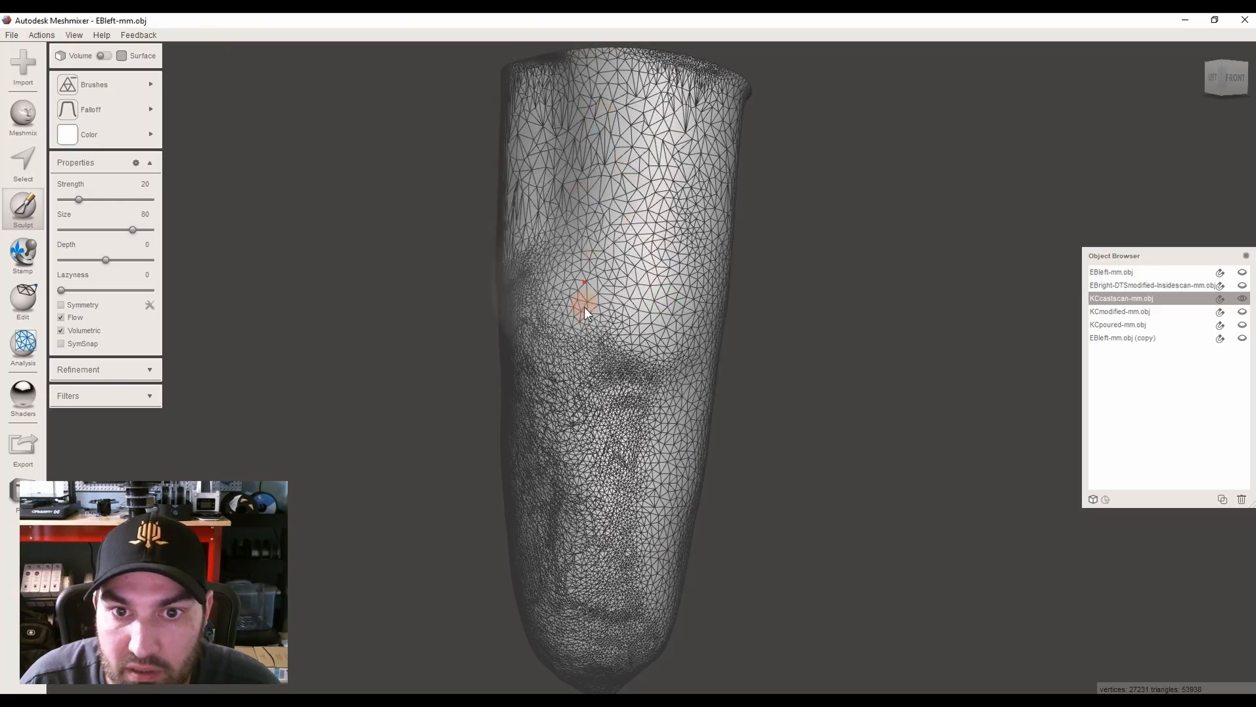
right_click_drag(700, 285, 594, 104)
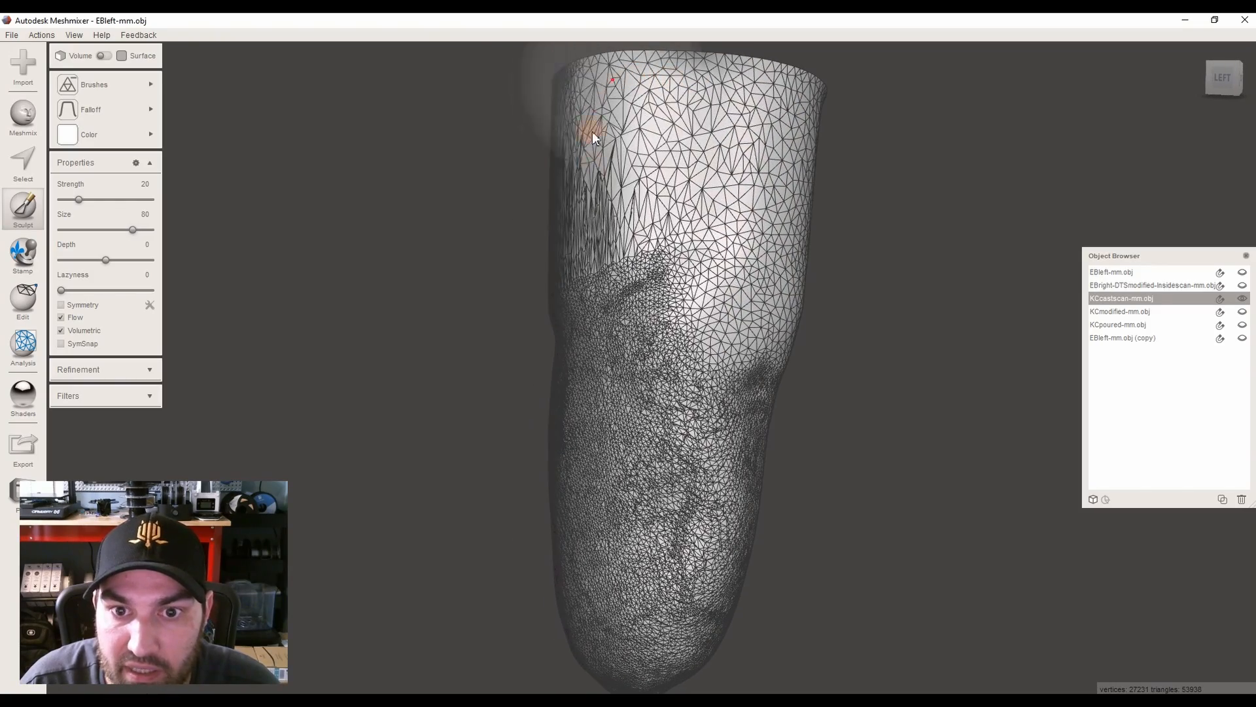
right_click_drag(729, 402, 590, 482)
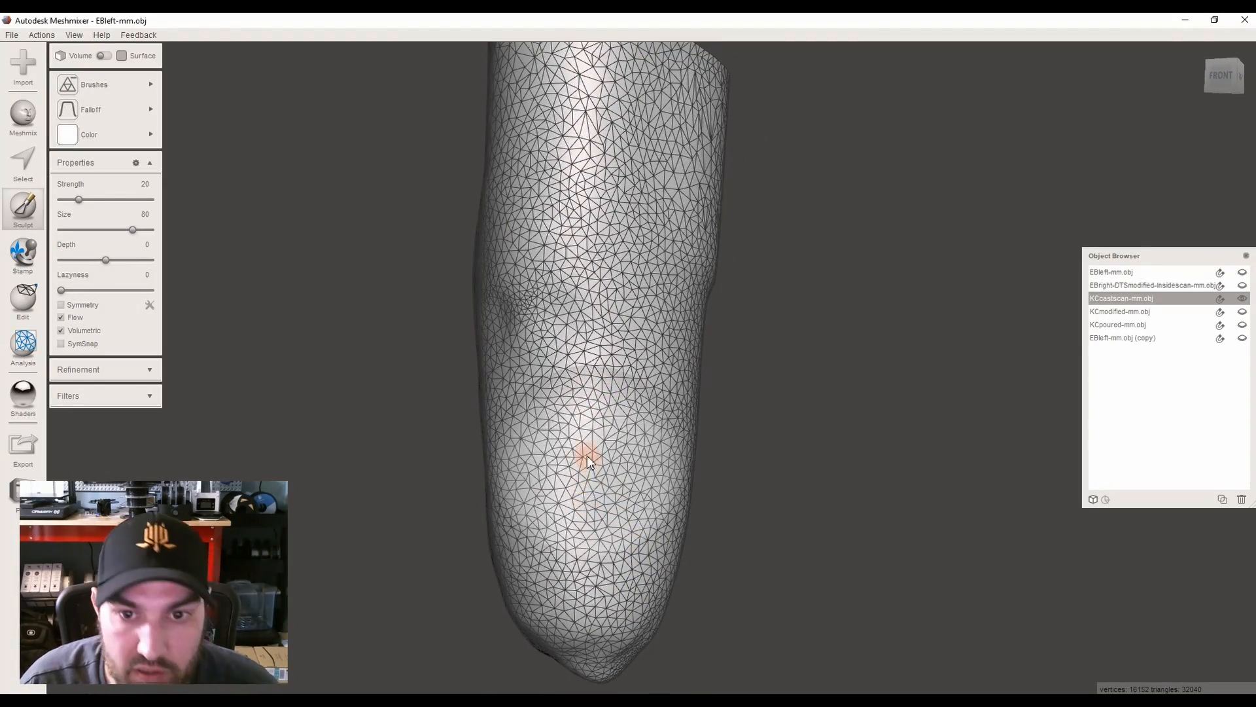
key("ctrl+z")
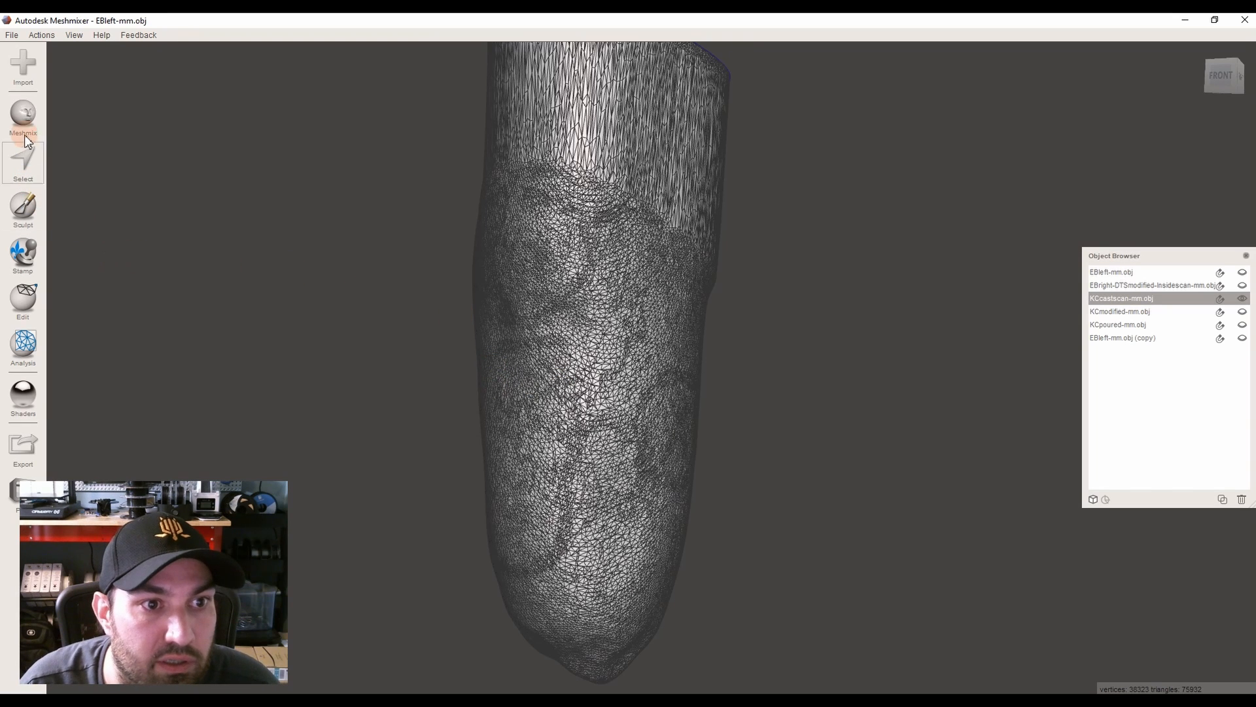
Set the Adaptive Reduce strength to 8 and try brushing the front and side of the limb
left_click(24, 218)
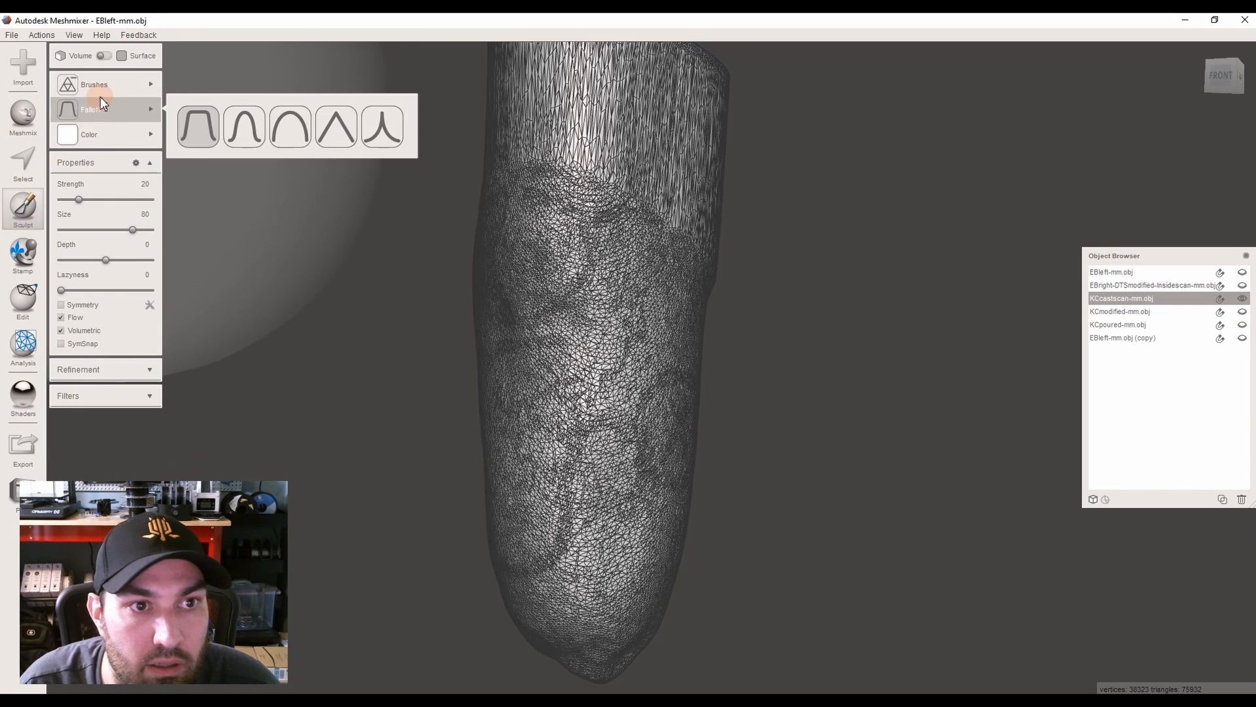
left_click_drag(78, 199, 67, 200)
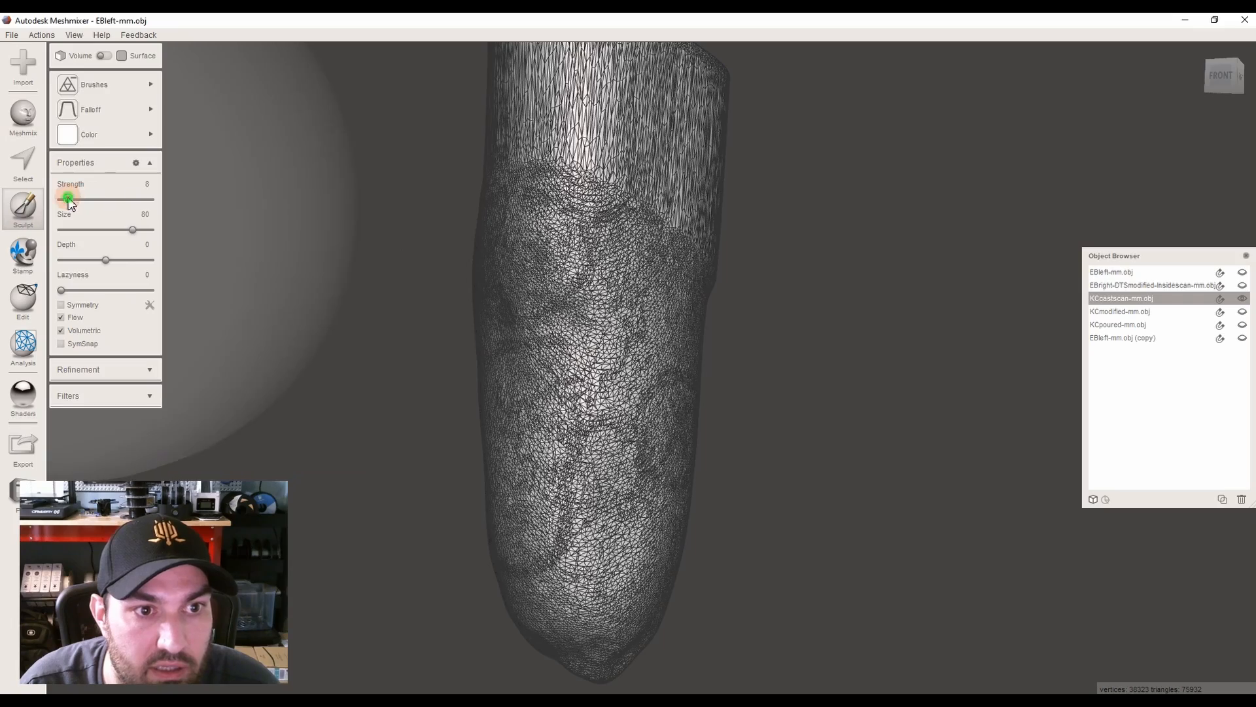
scroll(590, 507, "up", 3)
left_click_drag(590, 508, 585, 367)
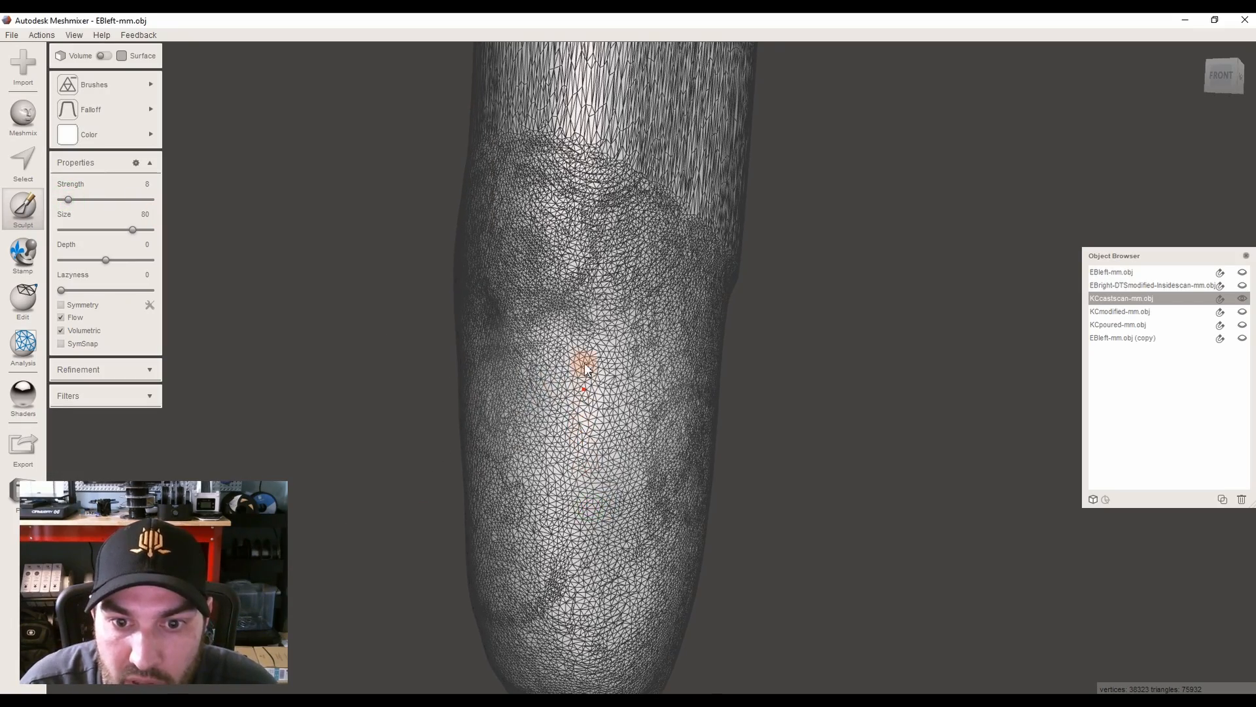
left_click_drag(590, 191, 627, 119)
mouse_move(651, 464)
left_mouse_down()
mouse_move(640, 442)
mouse_move(656, 203)
mouse_move(695, 225)
mouse_move(664, 479)
left_mouse_up()
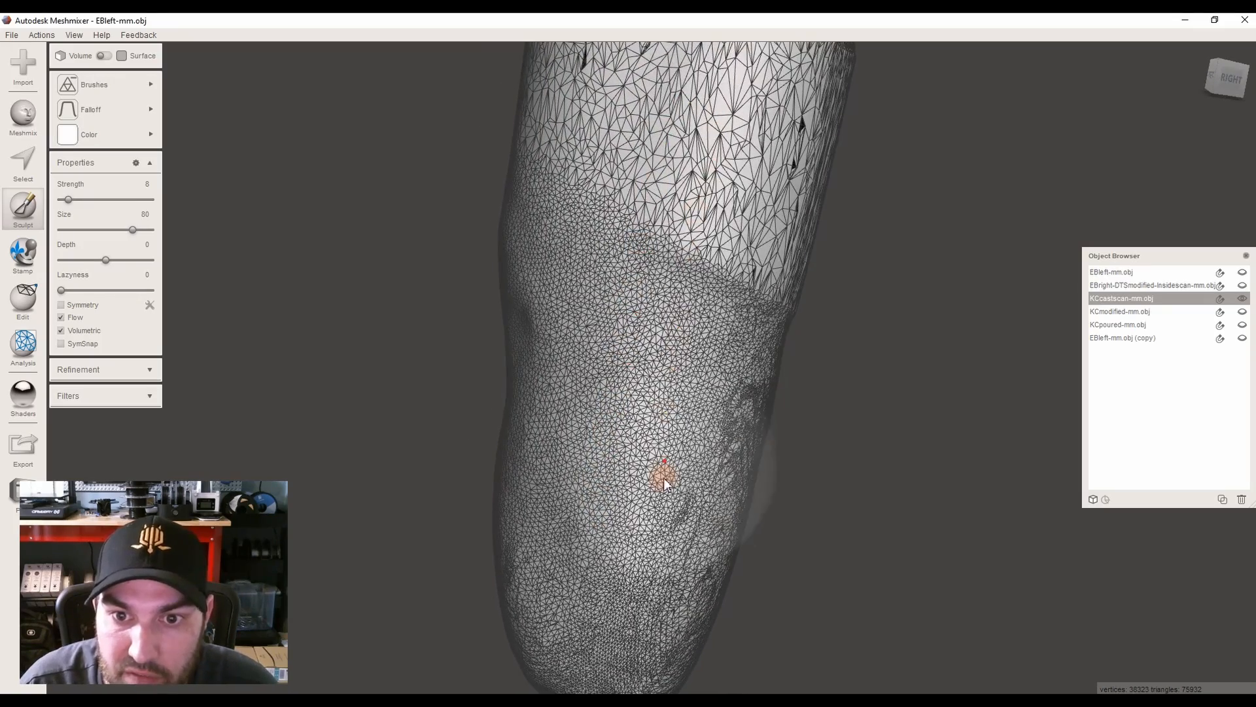
Try the reduce brush at strength 41 along the limb's side, and undo the reduction
left_click(99, 199)
mouse_move(654, 160)
left_mouse_down()
mouse_move(601, 507)
mouse_move(772, 188)
left_mouse_up()
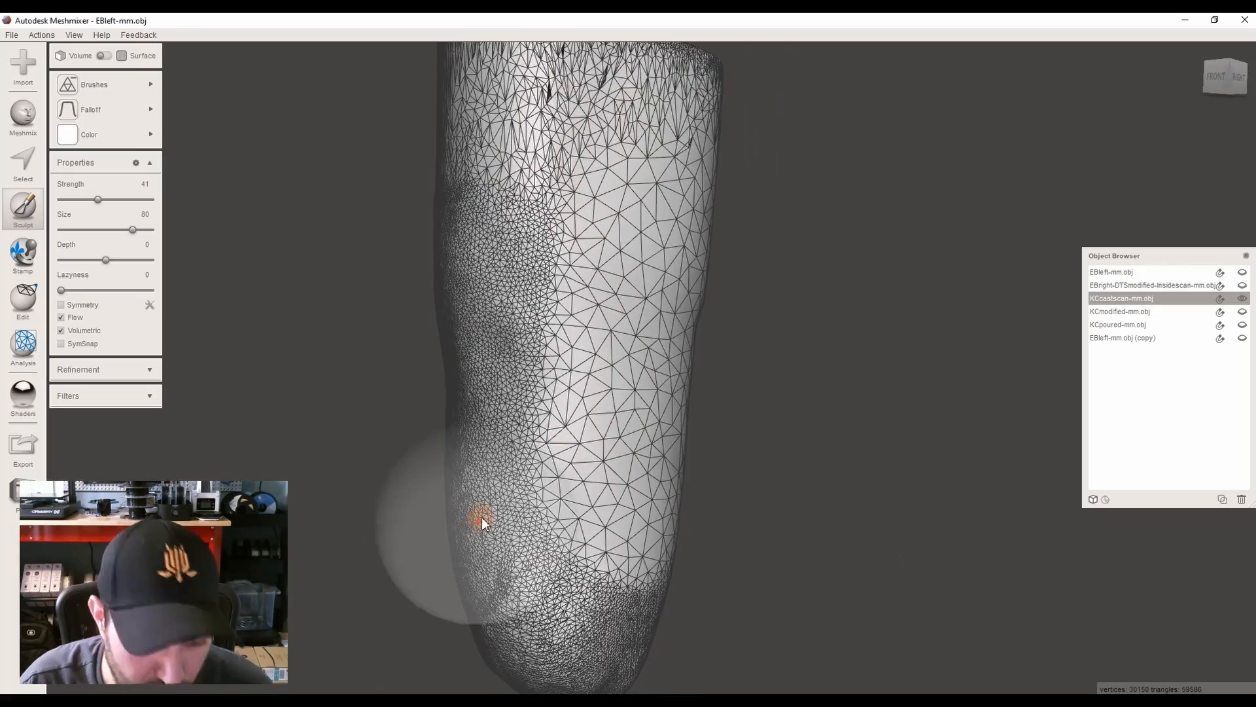
key("ctrl+z")
Set the brush size to 50 and try reducing the mesh in strokes along the limb below the extension
left_click(90, 230)
scroll(490, 356, "up", 5)
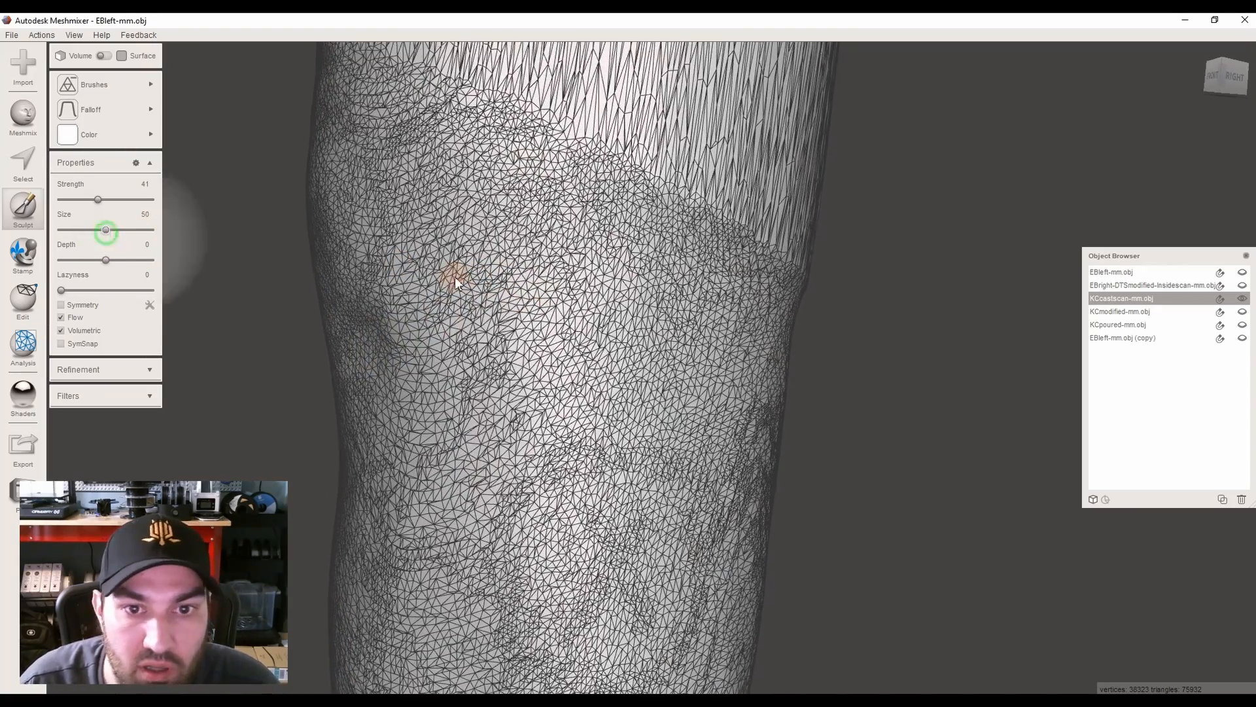
scroll(505, 252, "down", 3)
mouse_move(569, 256)
left_mouse_down()
mouse_move(524, 469)
mouse_move(599, 324)
left_mouse_up()
scroll(598, 323, "down", 4)
mouse_move(586, 461)
left_mouse_down()
mouse_move(553, 336)
mouse_move(555, 392)
left_mouse_up()
scroll(552, 336, "up", 1)
Set the Adaptive Reduce brush to size 86 and strength 14, and brush all around the limb to even out its triangles
left_click(139, 229)
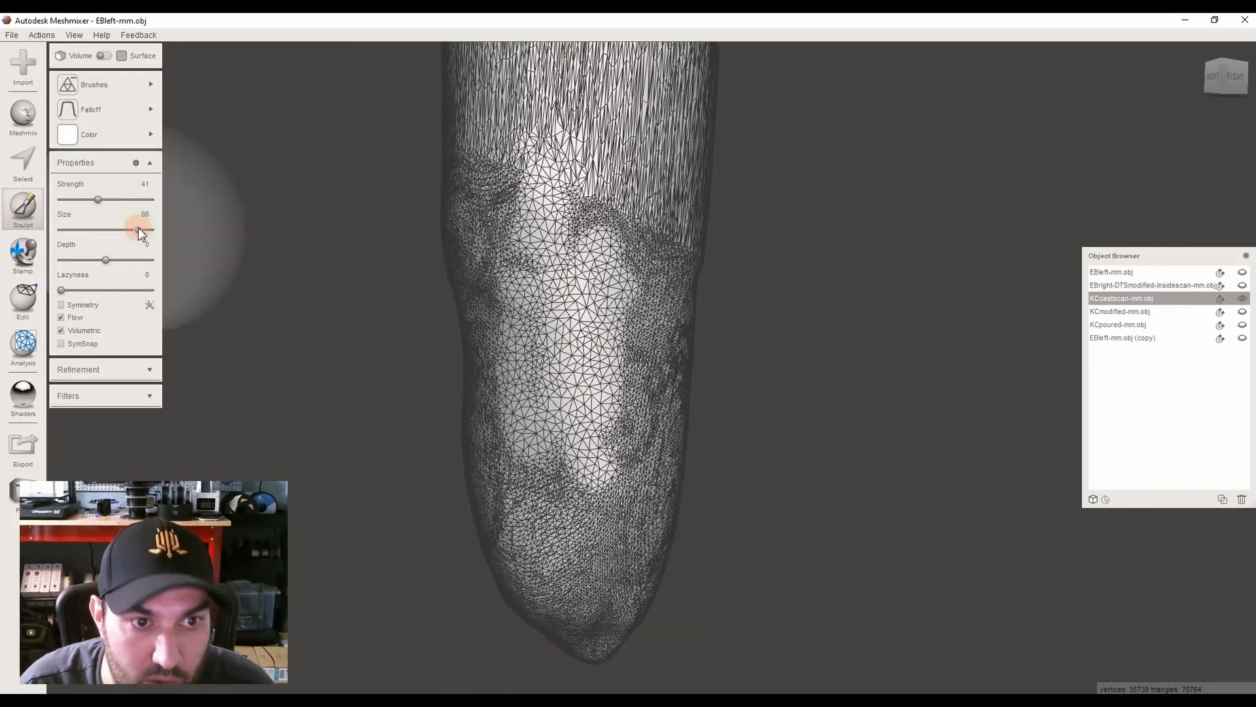
left_click(85, 199)
scroll(564, 248, "up", 1)
mouse_move(569, 196)
left_mouse_down()
mouse_move(561, 485)
mouse_move(533, 423)
left_mouse_up()
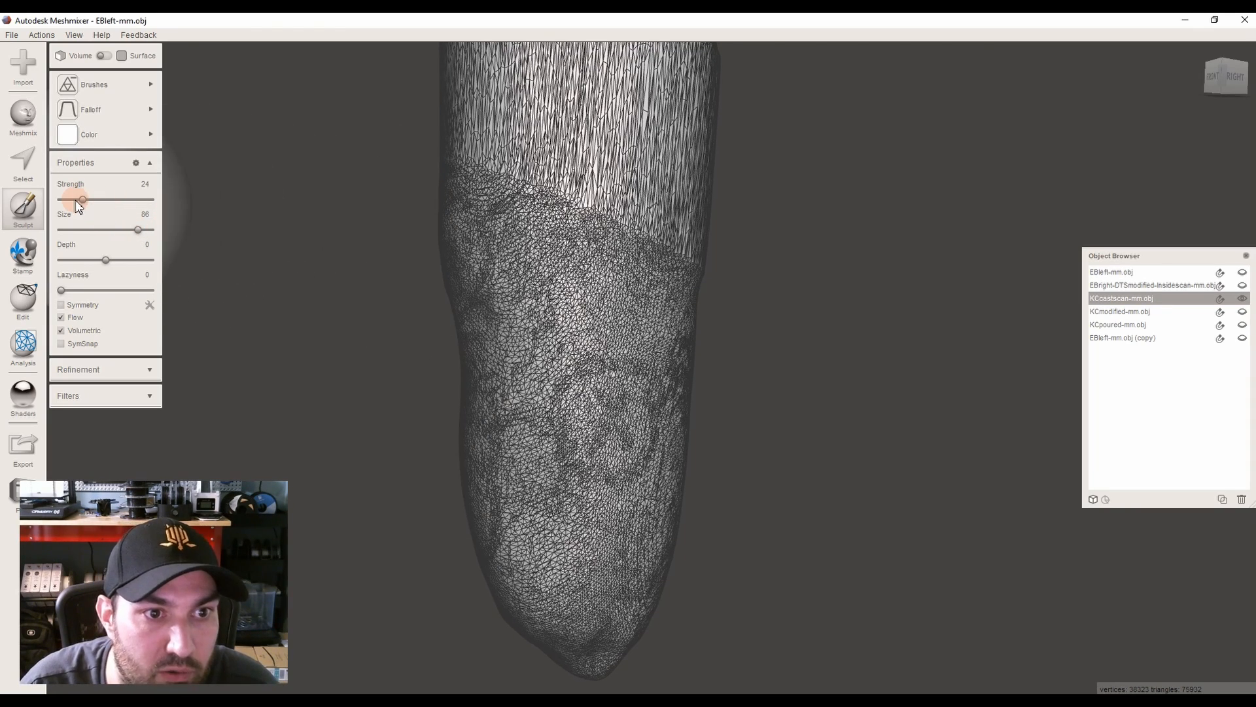
mouse_move(594, 271)
left_mouse_down()
mouse_move(566, 131)
mouse_move(556, 431)
mouse_move(619, 395)
mouse_move(601, 141)
mouse_move(602, 616)
mouse_move(605, 221)
mouse_move(676, 611)
mouse_move(674, 124)
mouse_move(649, 380)
mouse_move(689, 405)
mouse_move(674, 111)
mouse_move(665, 497)
mouse_move(628, 190)
mouse_move(692, 229)
mouse_move(653, 527)
mouse_move(657, 228)
mouse_move(598, 298)
mouse_move(592, 141)
mouse_move(627, 288)
mouse_move(594, 630)
mouse_move(621, 231)
mouse_move(611, 62)
mouse_move(614, 457)
mouse_move(589, 351)
mouse_move(654, 119)
mouse_move(740, 130)
mouse_move(754, 157)
mouse_move(704, 153)
mouse_move(717, 119)
mouse_move(664, 162)
mouse_move(579, 336)
mouse_move(667, 159)
mouse_move(581, 499)
mouse_move(668, 139)
mouse_move(630, 304)
mouse_move(651, 406)
mouse_move(640, 104)
mouse_move(549, 297)
mouse_move(715, 516)
mouse_move(748, 513)
left_mouse_up()
mouse_move(748, 514)
right_mouse_down()
mouse_move(740, 475)
mouse_move(1163, 607)
mouse_move(877, 560)
mouse_move(655, 395)
mouse_move(1186, 687)
mouse_move(1166, 686)
mouse_move(1207, 687)
right_mouse_up()
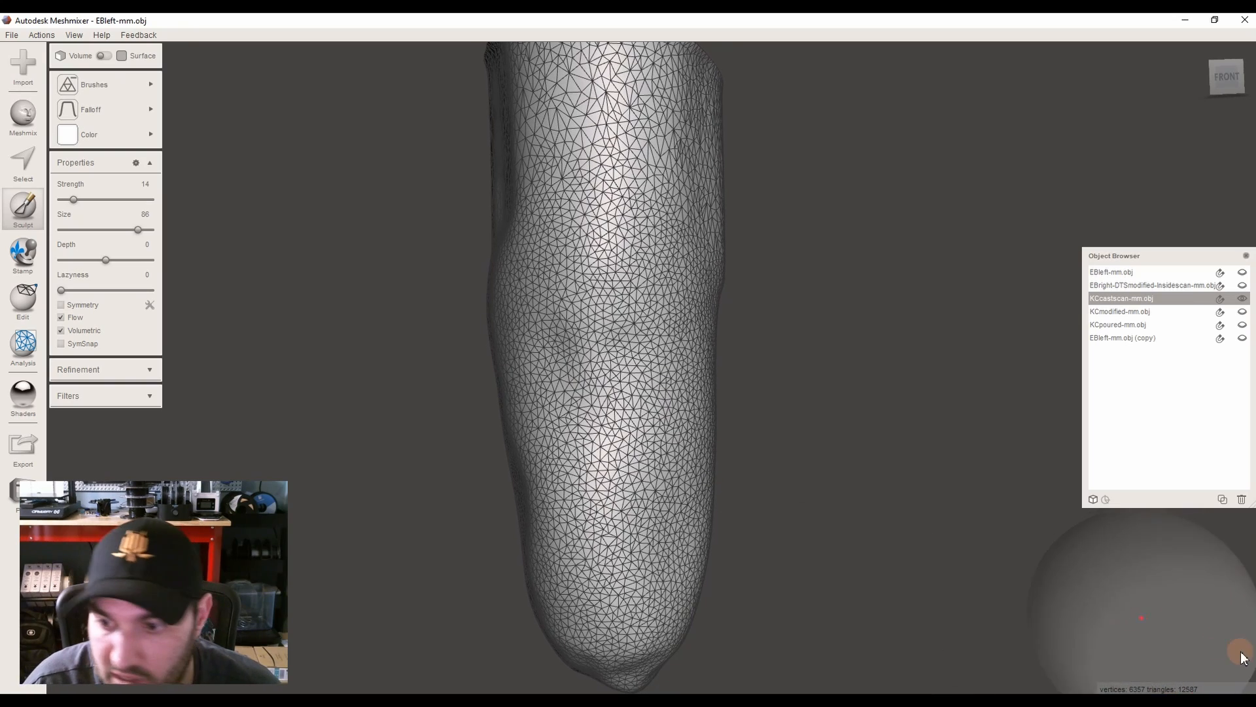
key("Escape")
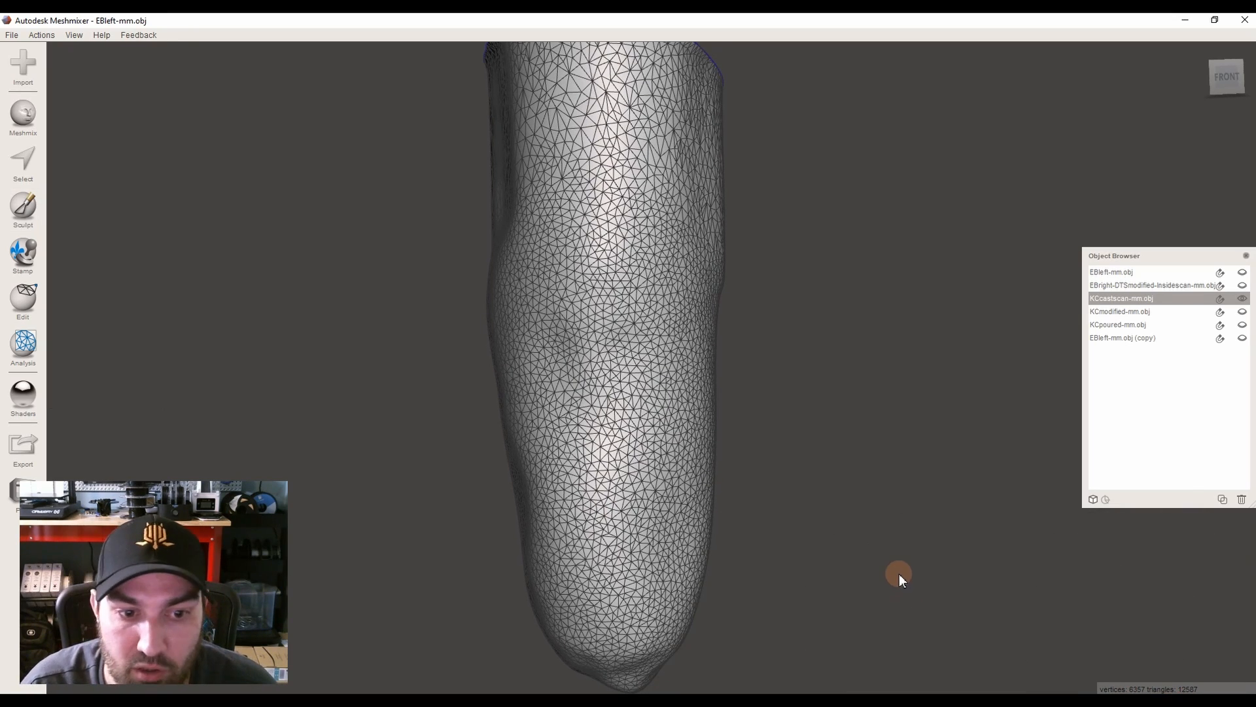
key("ctrl+z")
key("ctrl+z")
scroll(897, 572, "down", 2)
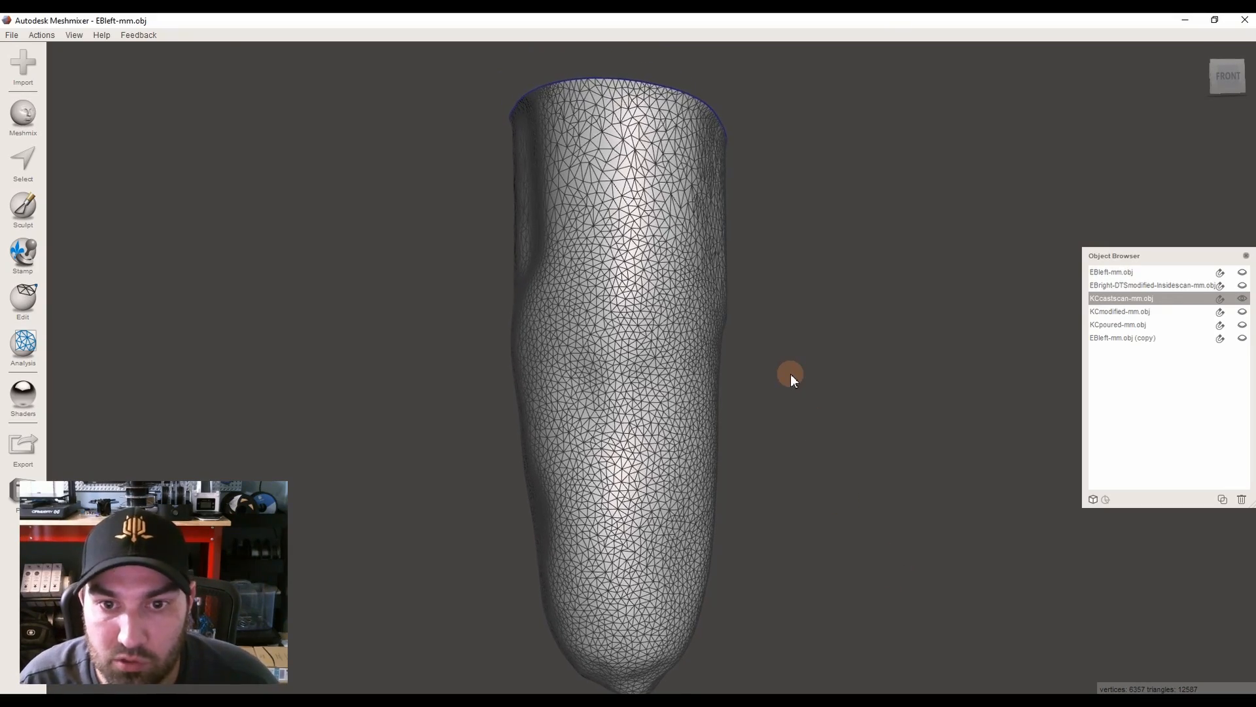
middle_click_drag(806, 236, 779, 218)
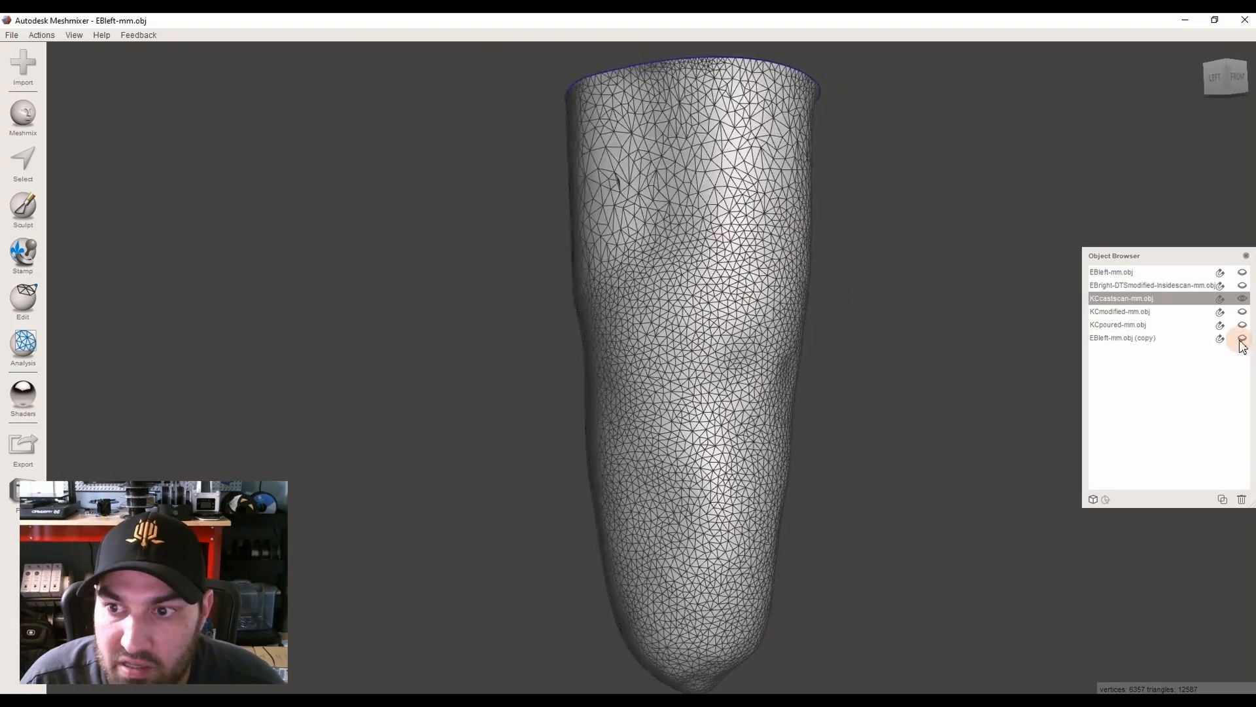
Show EBright-DTSmodified-insidescan-mm.obj instead of KCcastscan-mm.obj, and turn off the wireframe display
left_click(1242, 286)
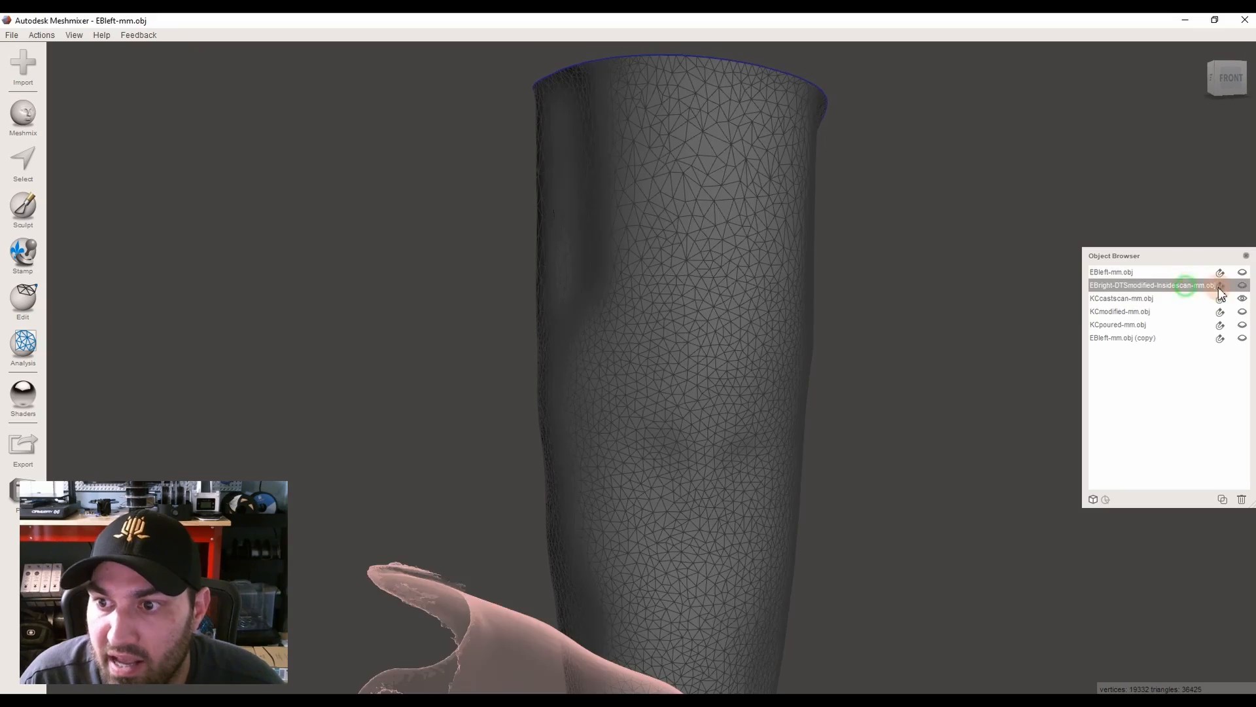
left_click(1242, 299)
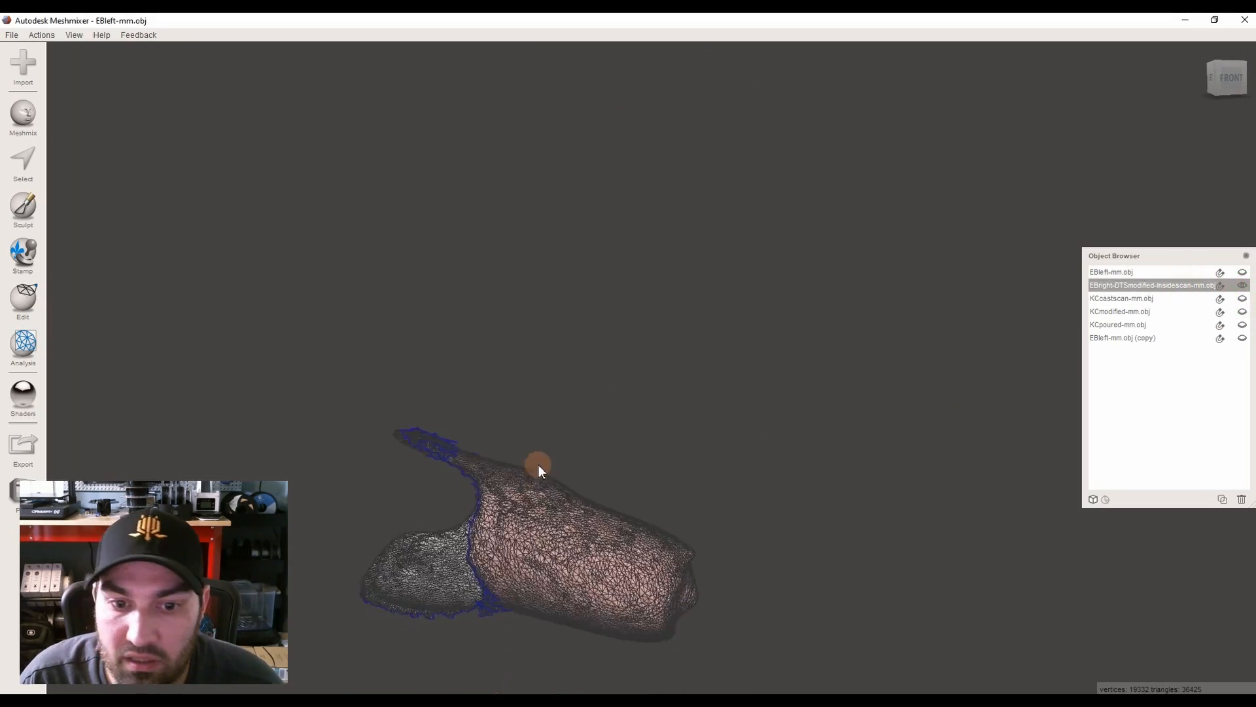
right_click_drag(583, 436, 600, 405)
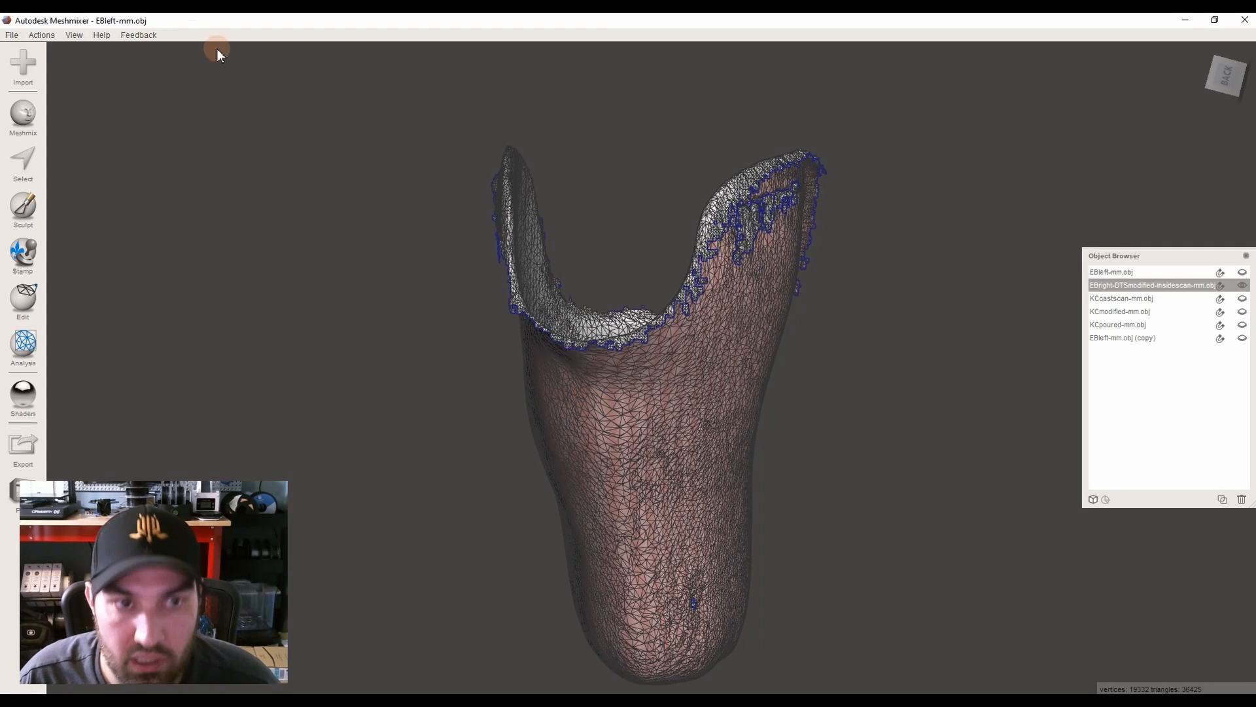
left_click(74, 36)
left_click(123, 160)
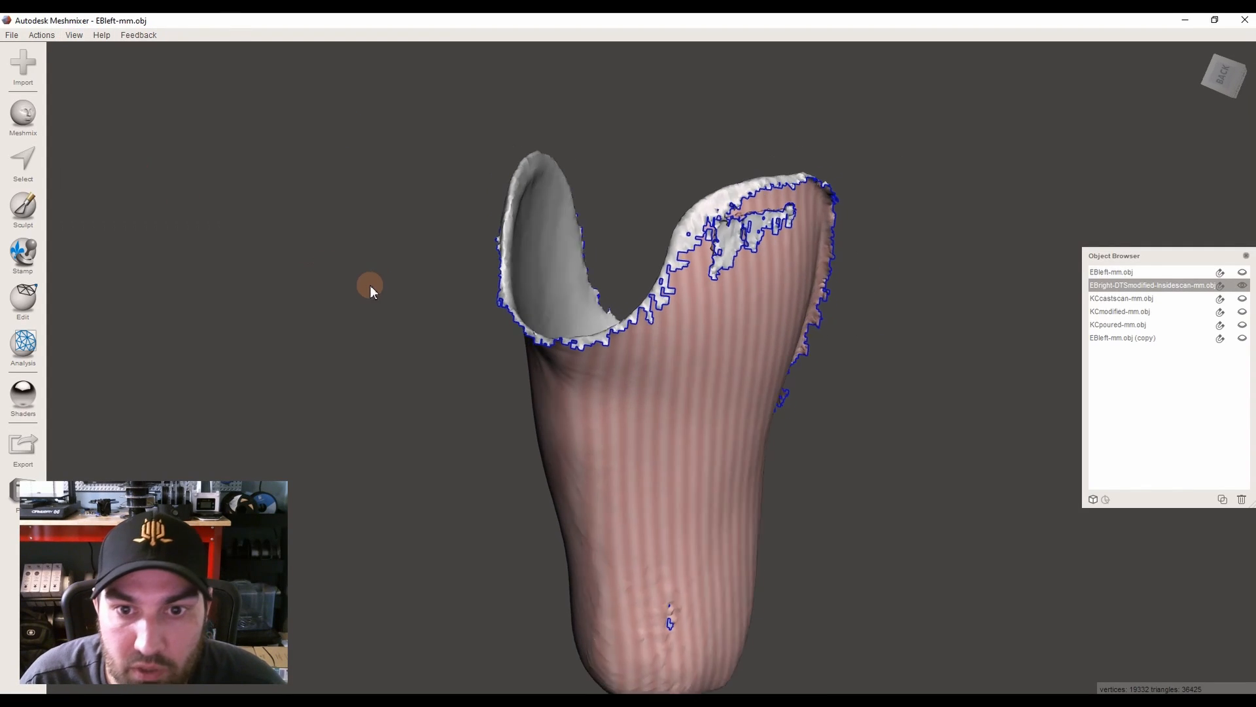
Select the folded-over outer faces around the socket scan's upper rim with an Unwrap Brush of size 28, and delete them
left_click(19, 161)
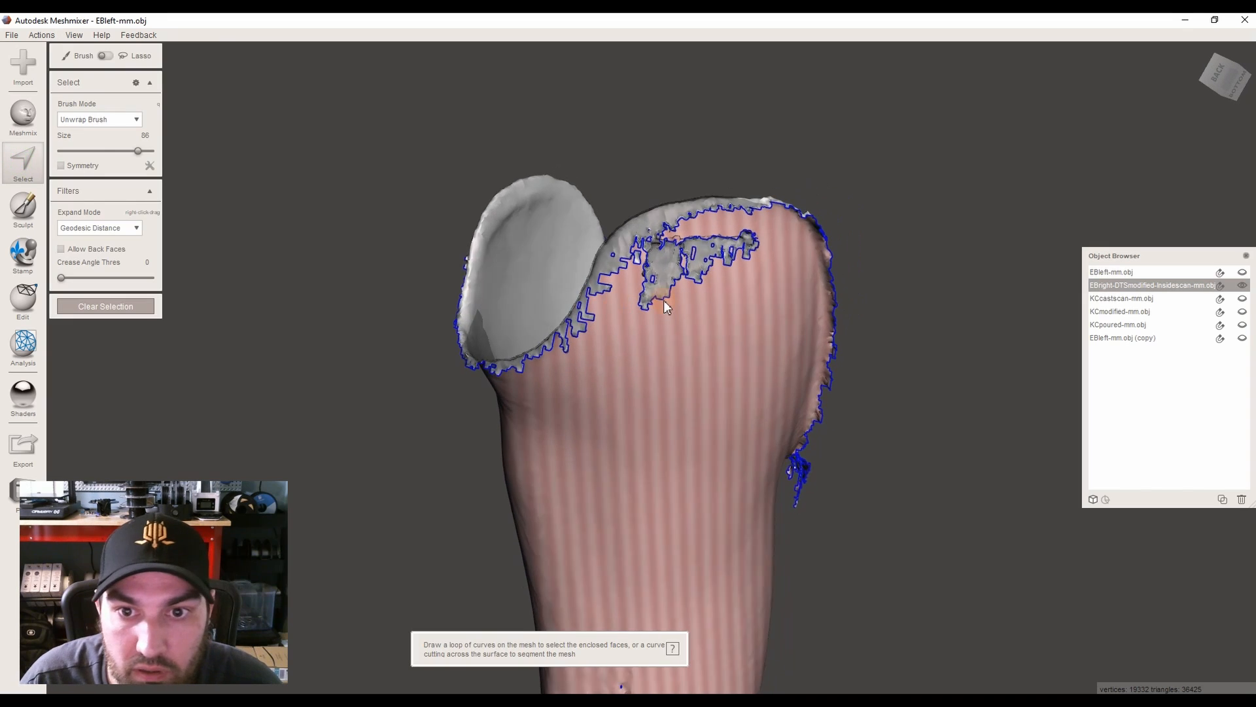
left_click(92, 152)
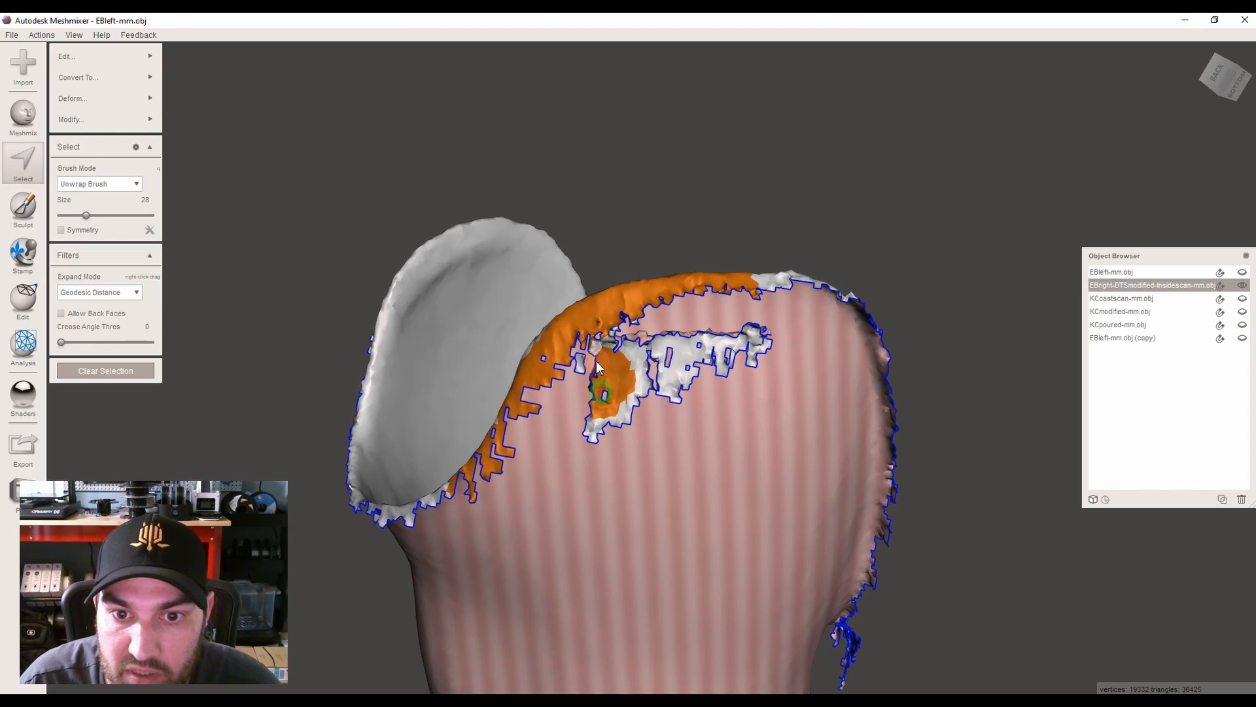
left_click_drag(745, 287, 761, 288)
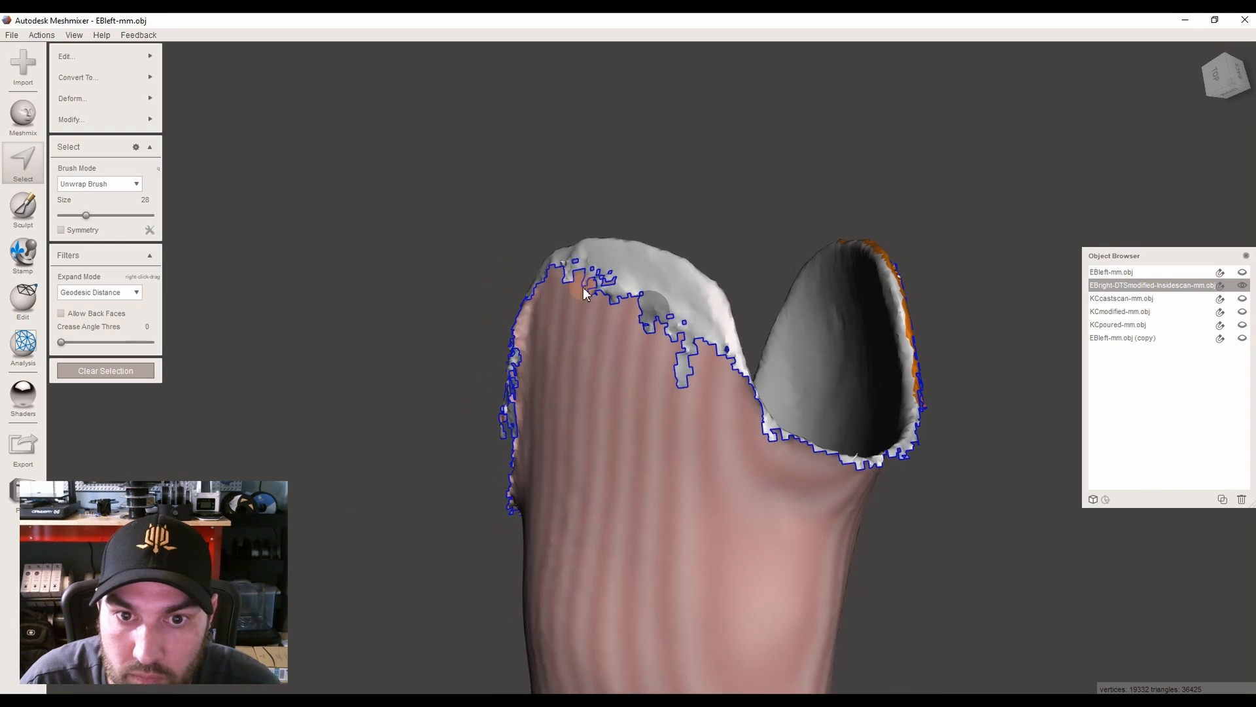
right_click_drag(584, 292, 600, 291)
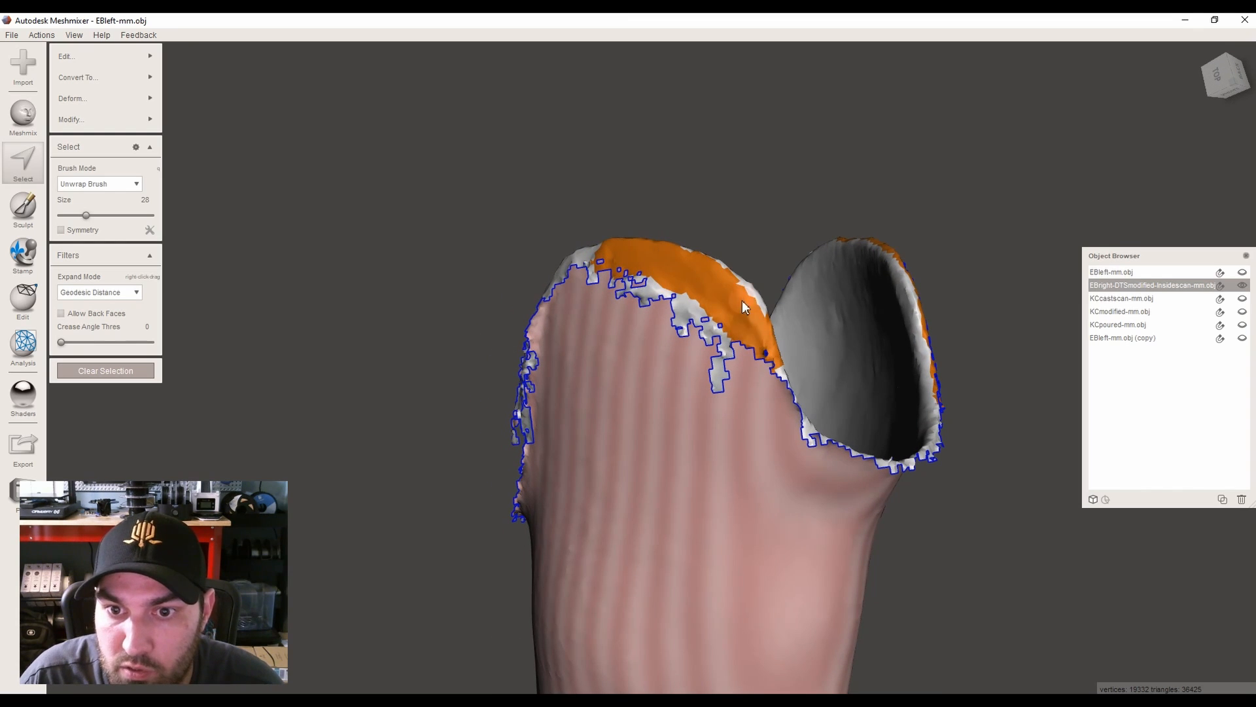
right_click_drag(754, 359, 749, 291)
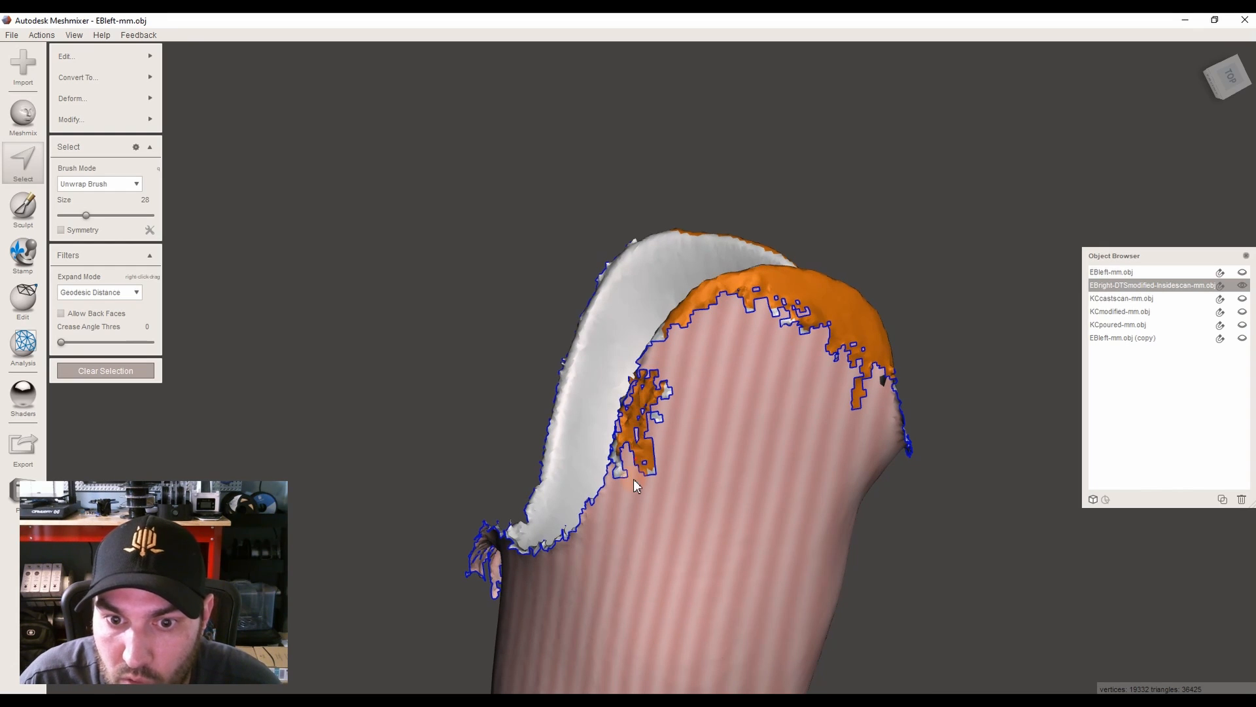
right_click_drag(644, 485, 696, 296)
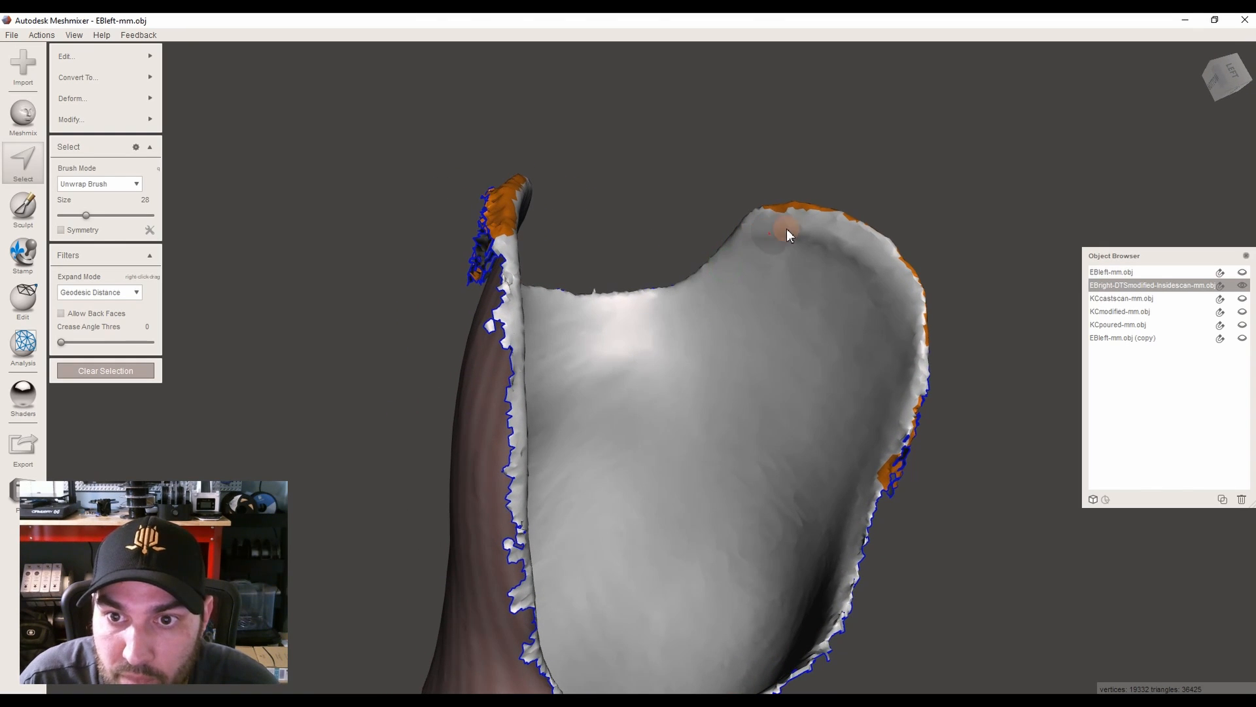
right_click_drag(477, 407, 494, 163)
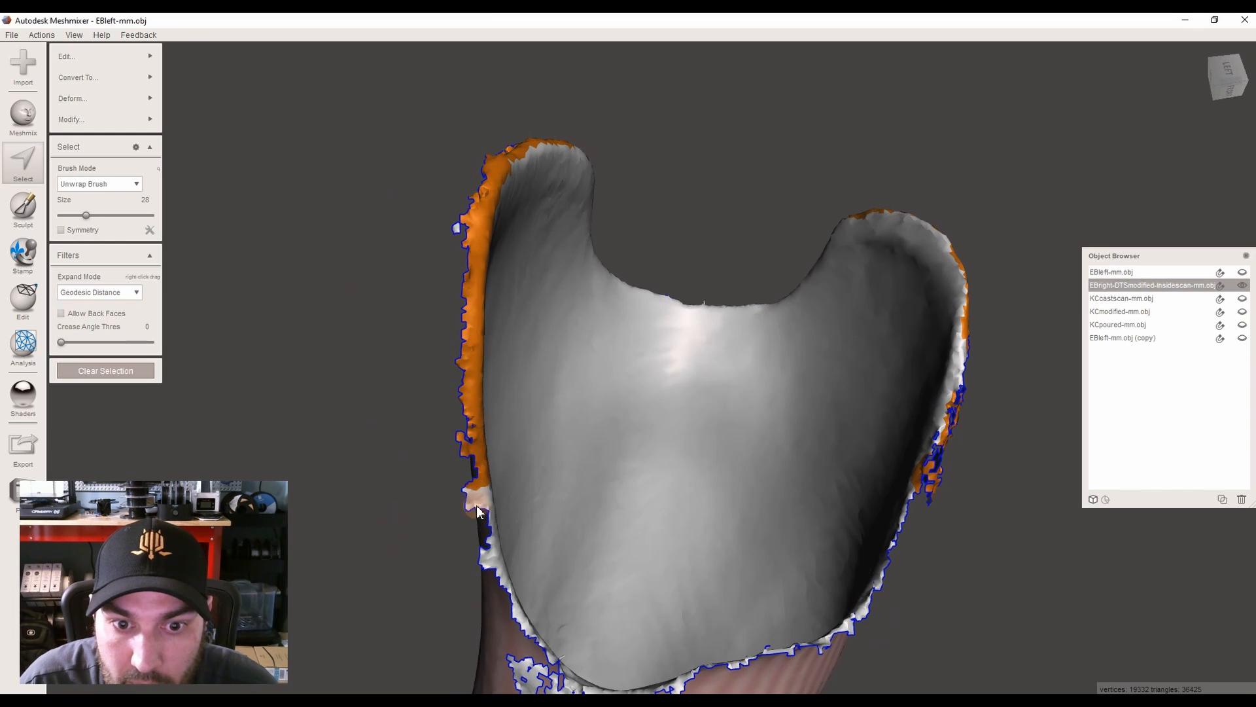
right_click_drag(504, 609, 549, 469)
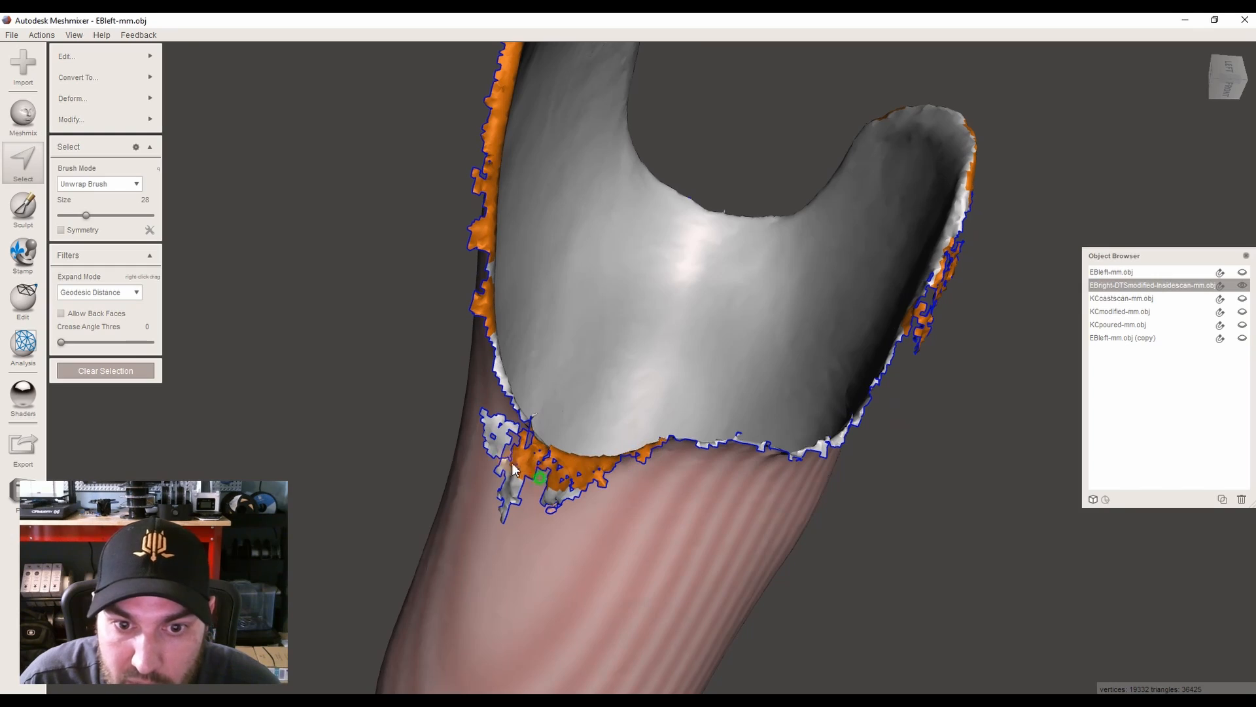
mouse_move(501, 441)
right_mouse_down()
mouse_move(510, 502)
mouse_move(457, 426)
mouse_move(539, 411)
mouse_move(571, 432)
mouse_move(480, 457)
mouse_move(691, 472)
mouse_move(709, 452)
right_mouse_up()
scroll(480, 458, "down", 5)
key("Delete")
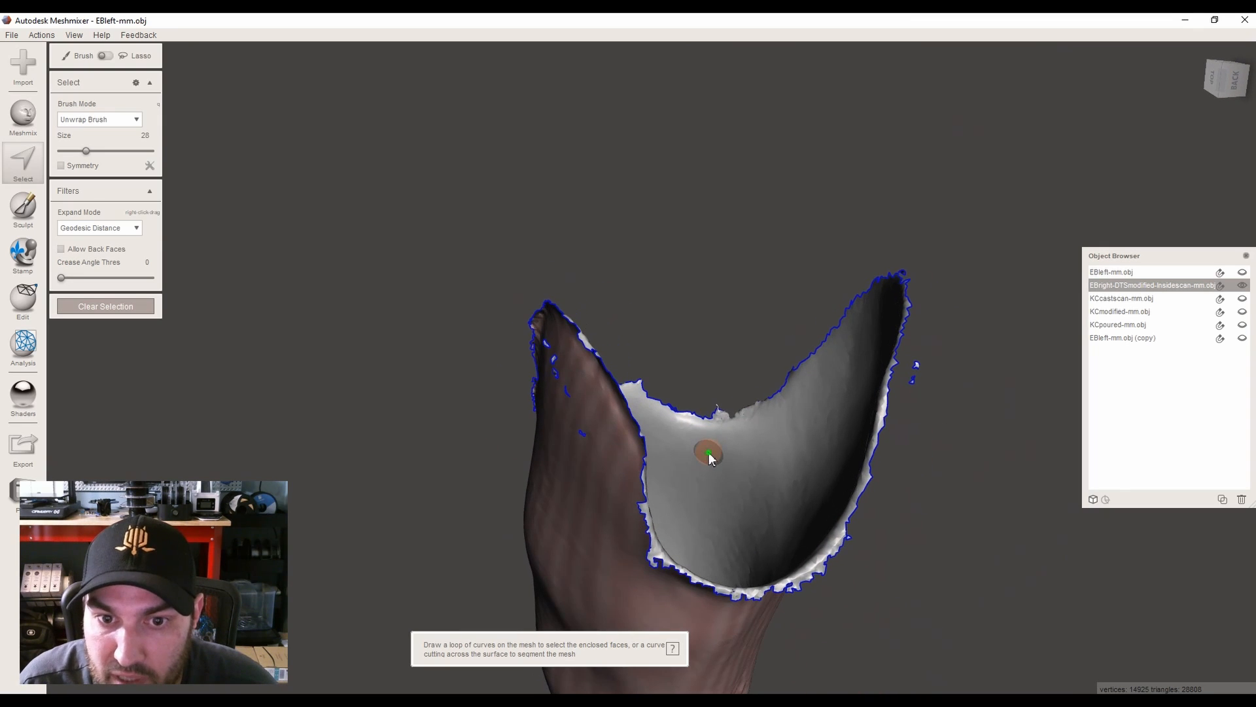
Select the scan's whole connected main shell, invert the selection, and delete the loose fragments around it
left_click(710, 454)
key("e")
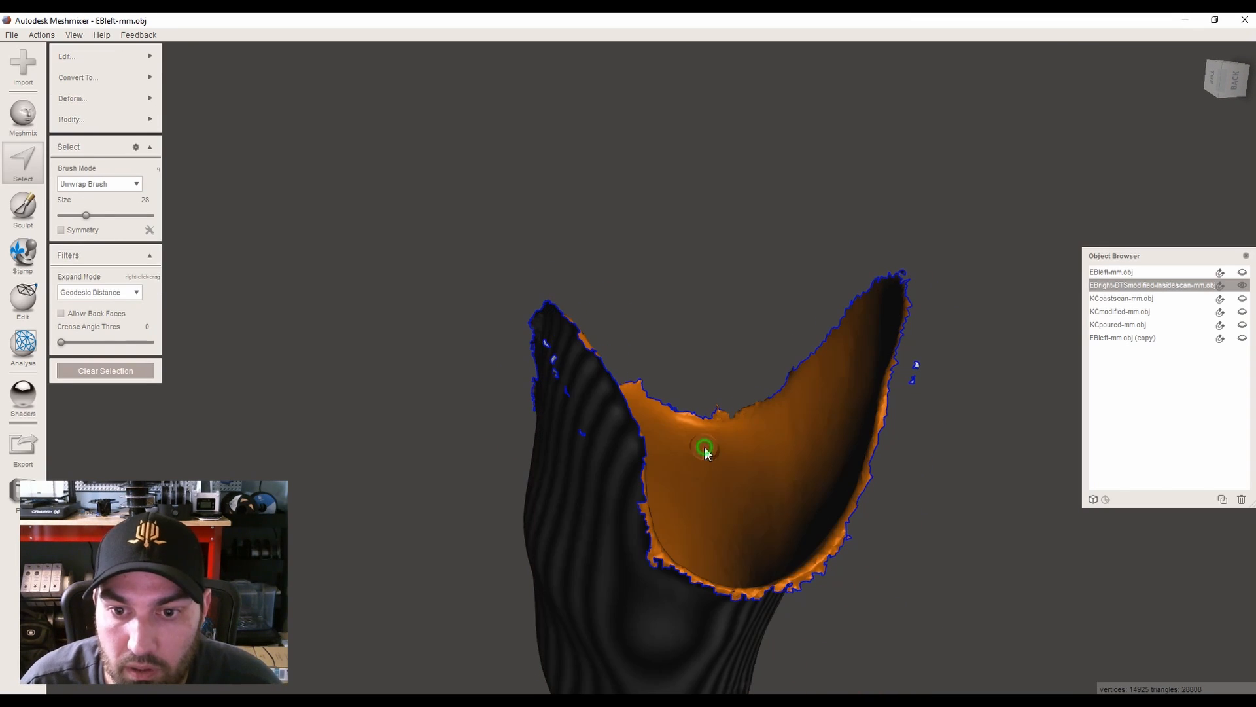
key("Left")
key("i")
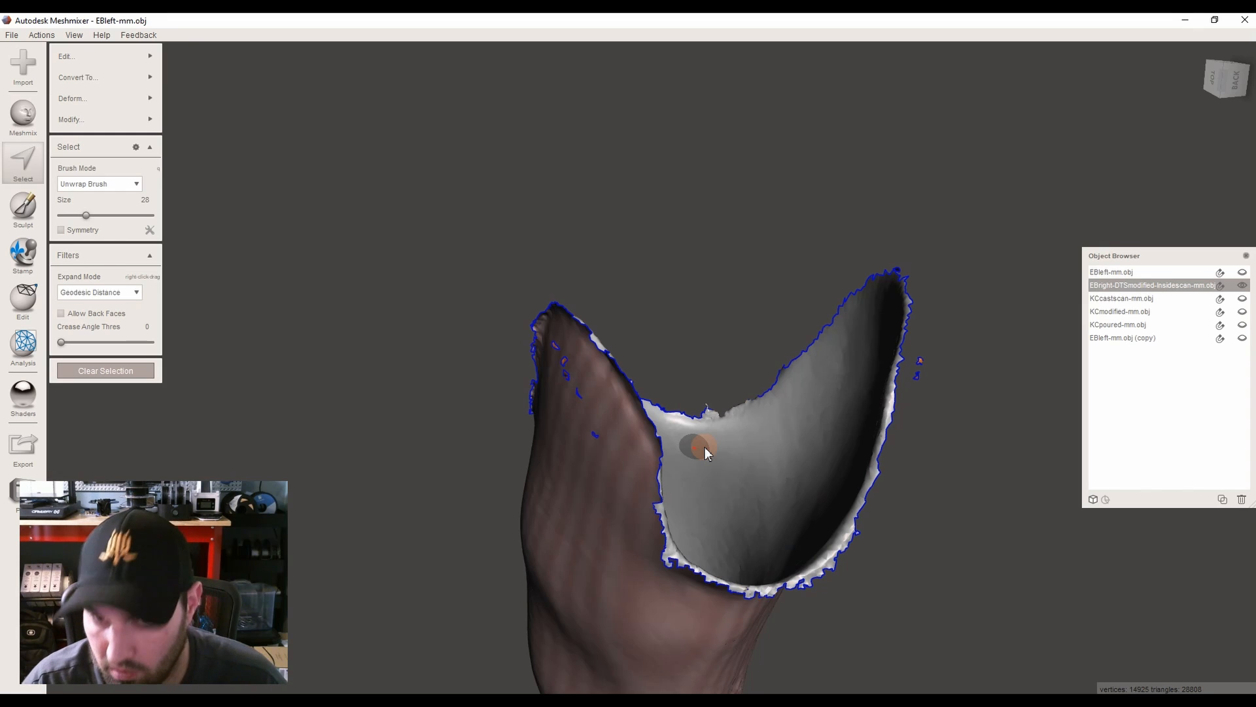
key("Delete")
Flip the normals of the whole scan and try smoothing the tall flap's rim using the RobustSmooth brush at strength 56, size 28
key("ctrl+a")
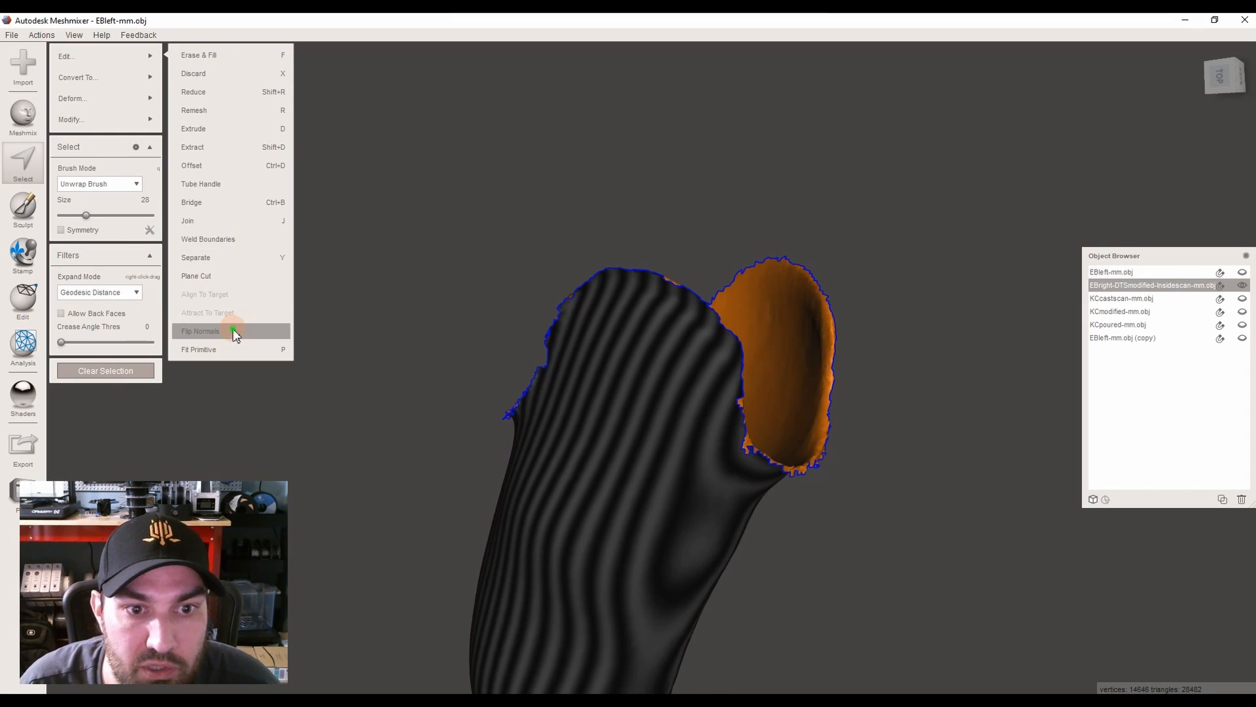
left_click(235, 332)
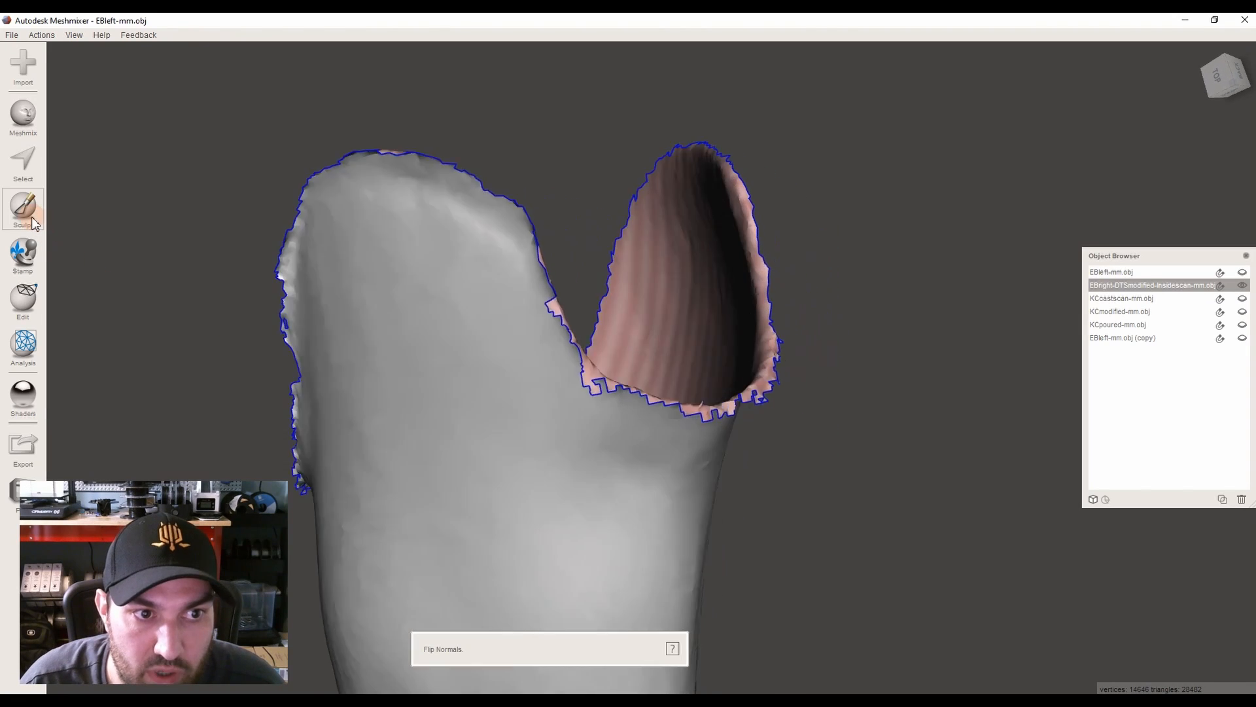
left_click(33, 223)
mouse_move(134, 88)
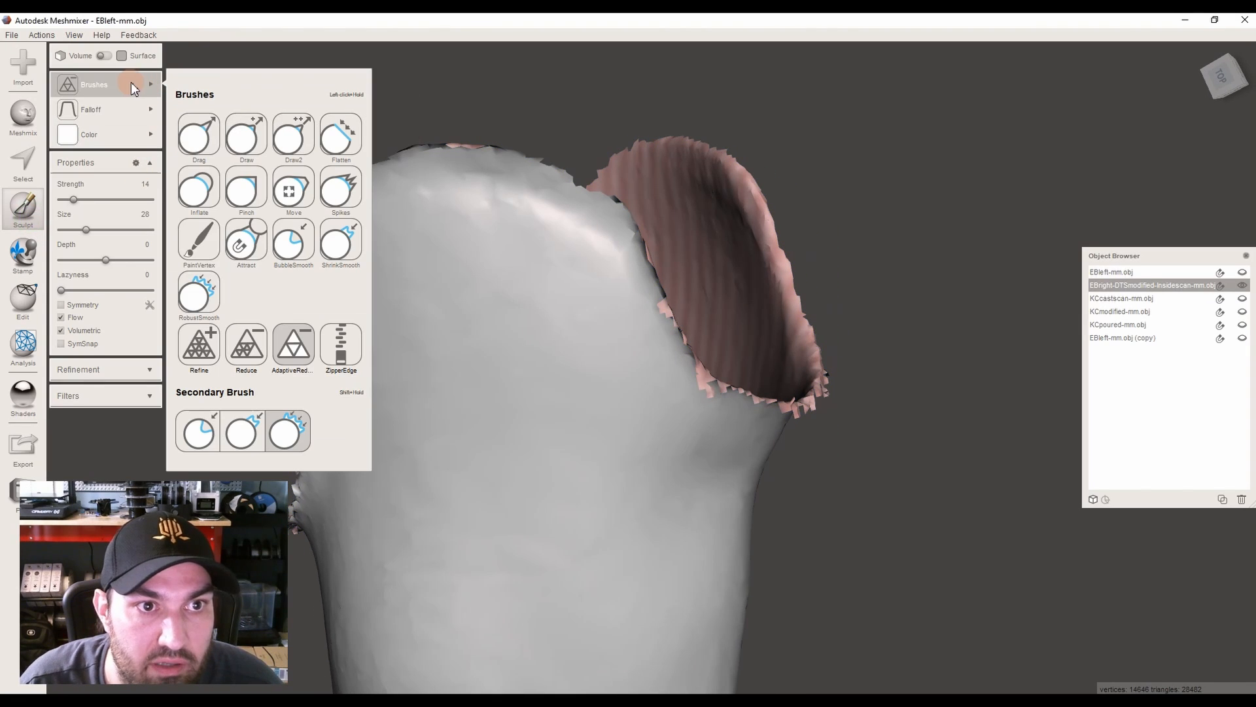
left_click(204, 304)
mouse_move(406, 251)
right_mouse_down()
mouse_move(495, 233)
mouse_move(500, 213)
right_mouse_up()
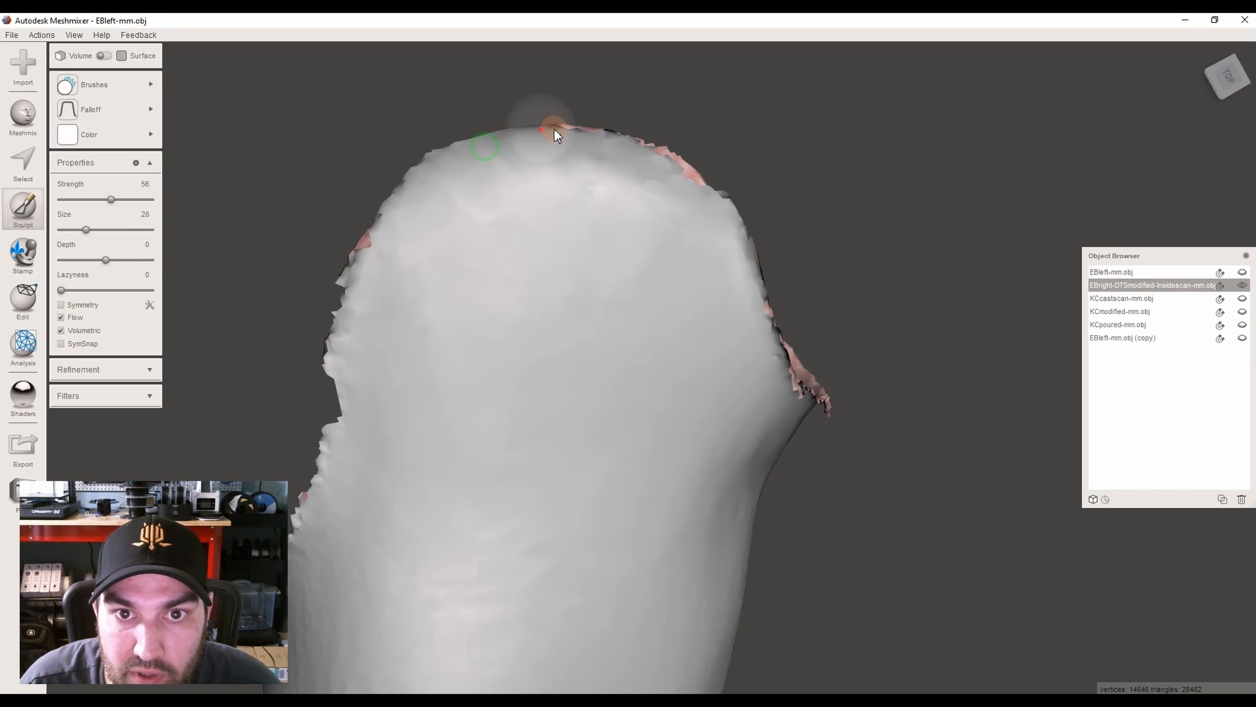
right_click_drag(680, 171, 96, 208)
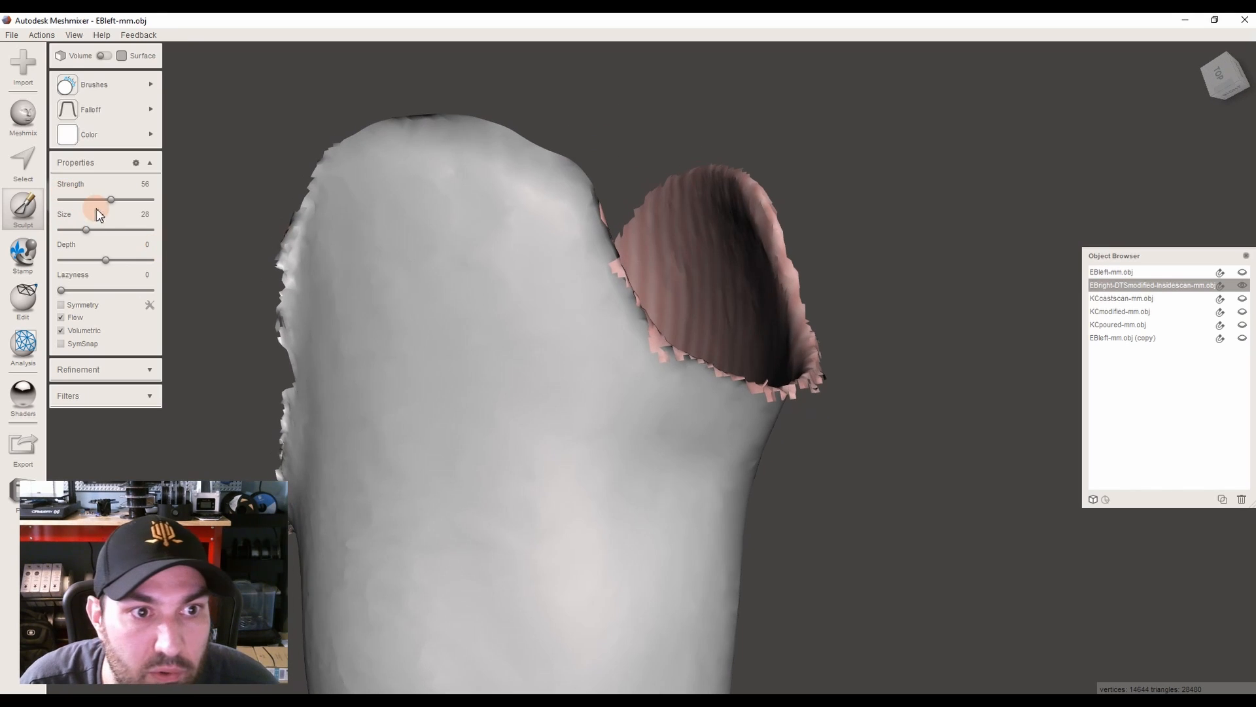
Set the brush size to 38 and try smoothing the jagged edge around the rear notch and side flaps
left_click_drag(86, 229, 96, 228)
left_click_drag(542, 222, 584, 283)
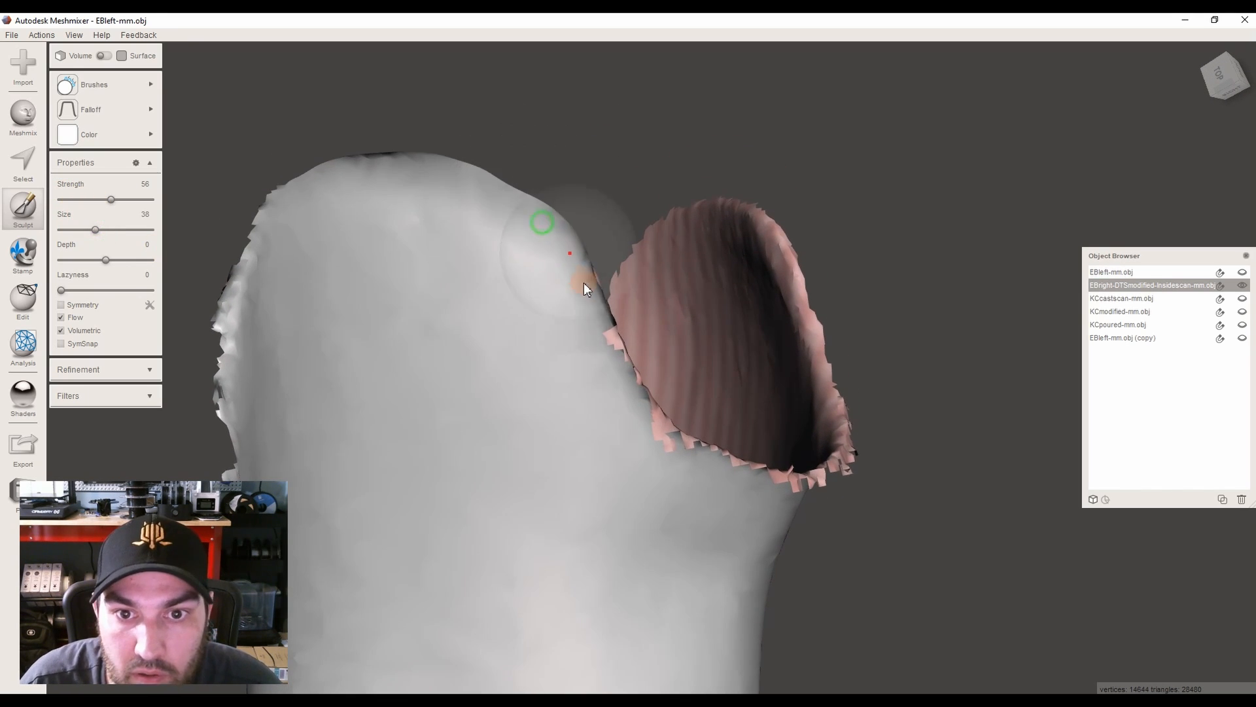
right_click_drag(578, 304, 500, 460)
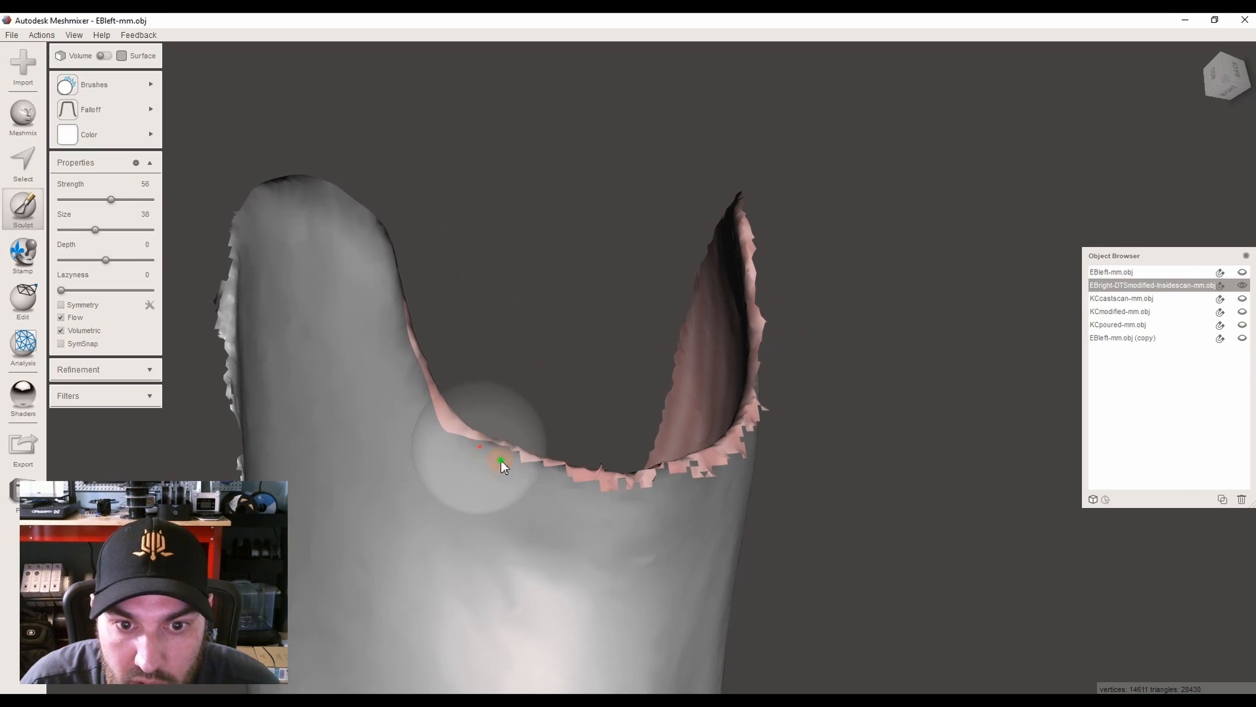
left_click_drag(704, 481, 751, 472)
right_click_drag(751, 473, 634, 492)
right_click_drag(567, 470, 504, 309)
right_click_drag(617, 257, 499, 242)
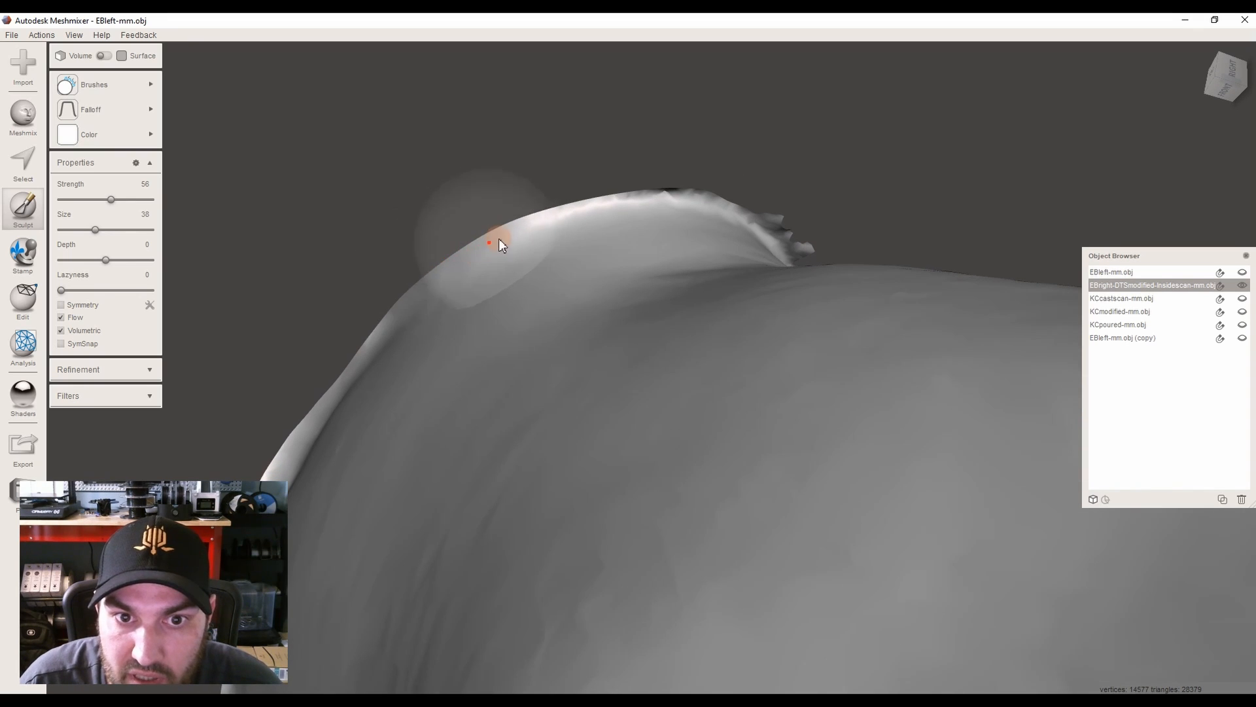
mouse_move(562, 216)
left_mouse_down()
mouse_move(471, 261)
mouse_move(573, 222)
left_mouse_up()
mouse_move(624, 226)
right_mouse_down()
mouse_move(717, 544)
mouse_move(746, 521)
mouse_move(739, 538)
mouse_move(711, 523)
mouse_move(742, 524)
mouse_move(739, 514)
right_mouse_up()
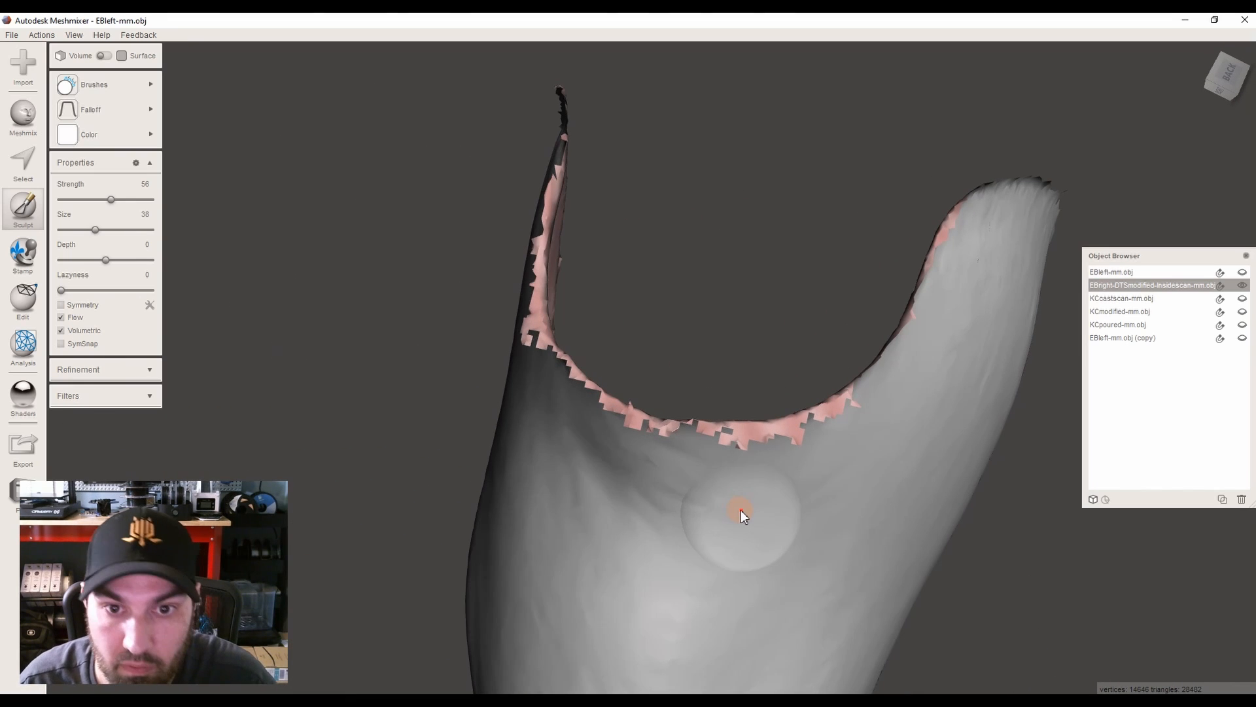
Redo the rim smoothing strokes to check the edge, and return the scan to its state before the normal flip
key("ctrl+y")
key("ctrl+y")
key("ctrl+y")
key("ctrl+y")
key("ctrl+y")
key("ctrl+y")
mouse_move(609, 513)
right_mouse_down()
mouse_move(791, 445)
mouse_move(692, 428)
right_mouse_up()
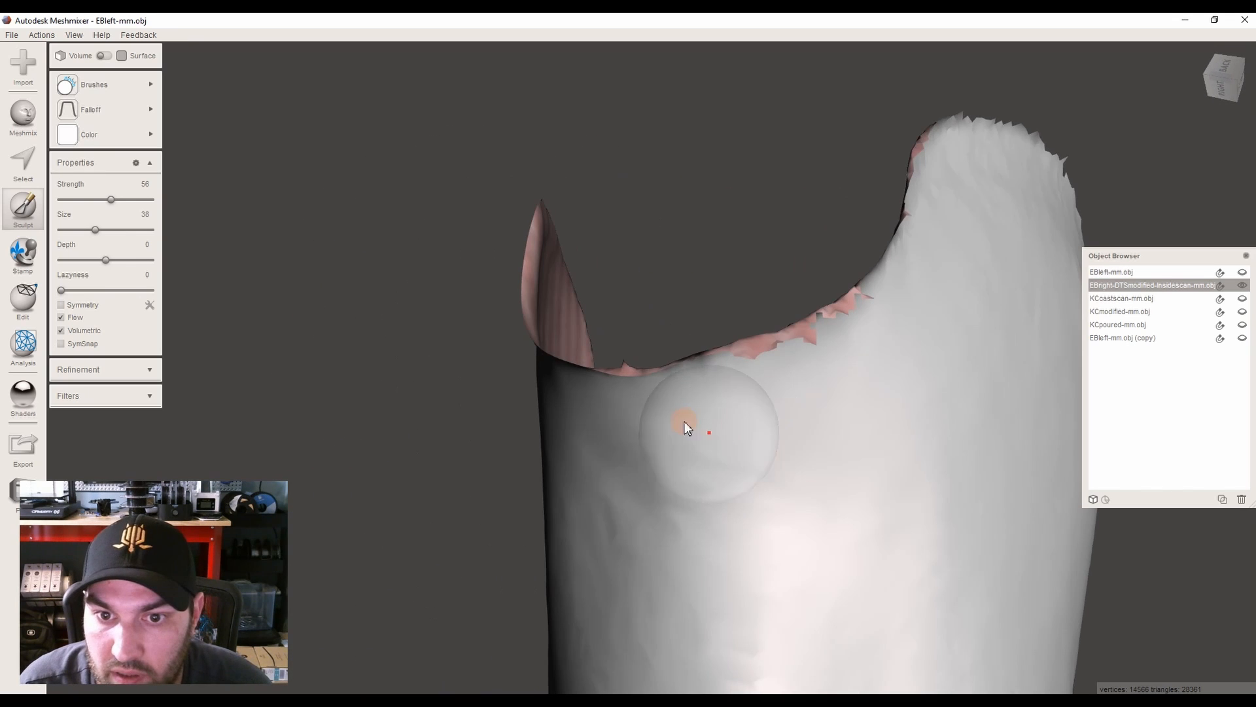
right_click_drag(781, 355, 591, 429)
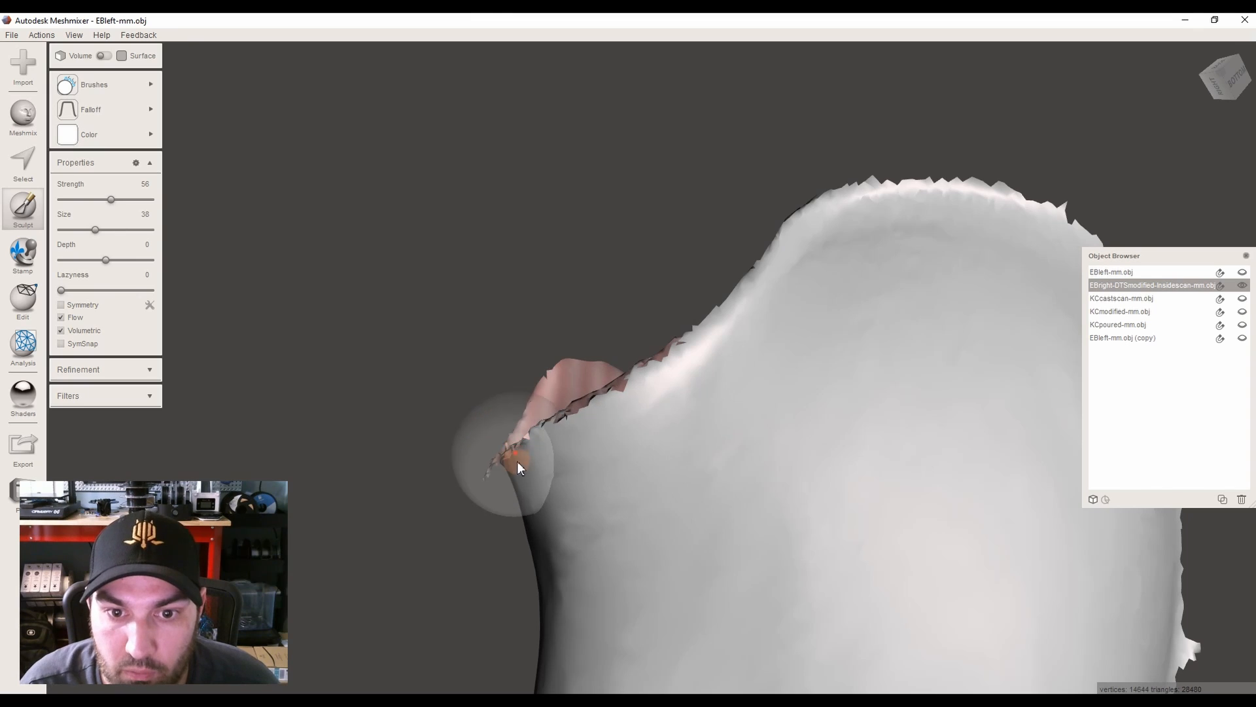
key("s")
key("Escape")
right_click_drag(454, 409, 379, 340)
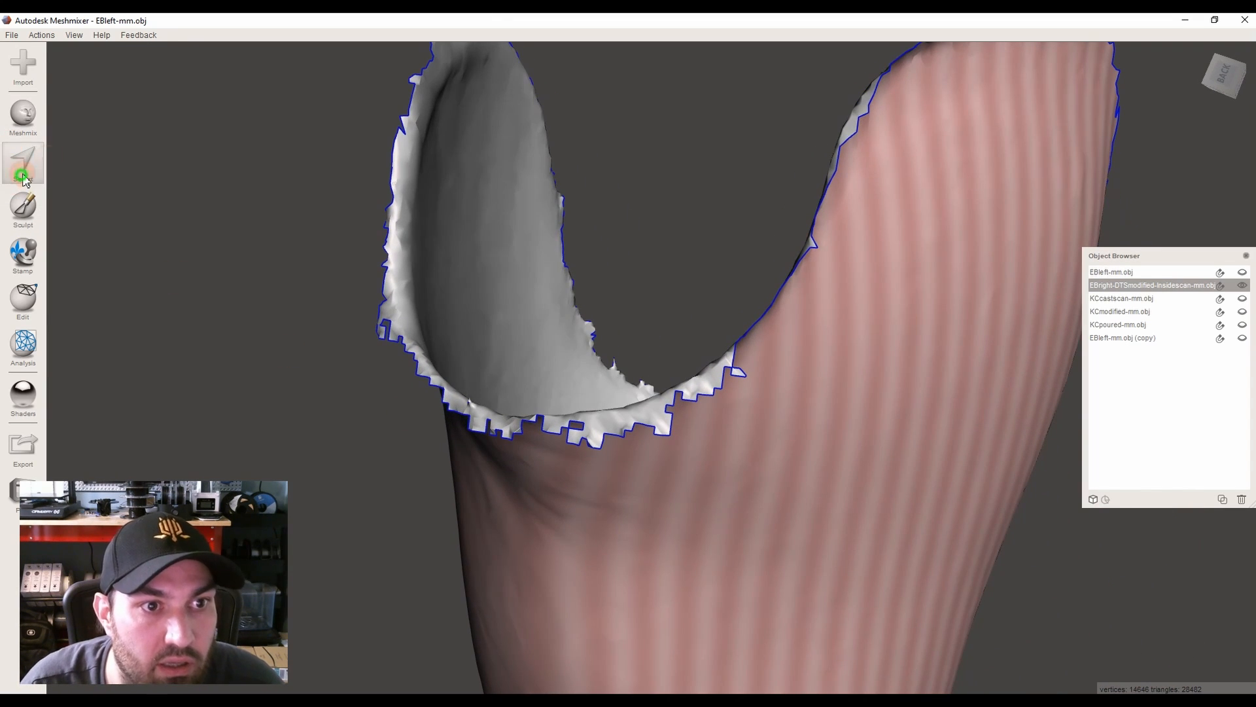
Select the jagged rim faces along the rear notch with the Unwrap Brush, enlarging the brush size to 22
left_click(23, 171)
scroll(511, 449, "up", 5)
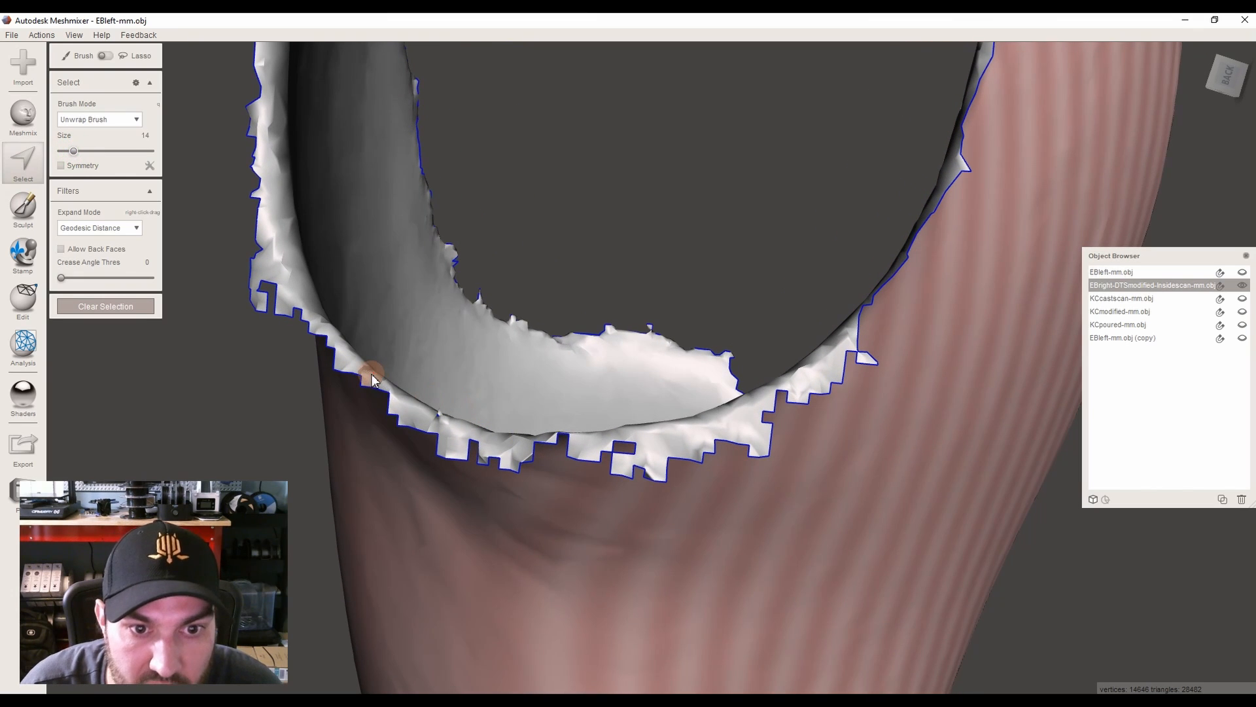
left_click_drag(536, 450, 490, 440)
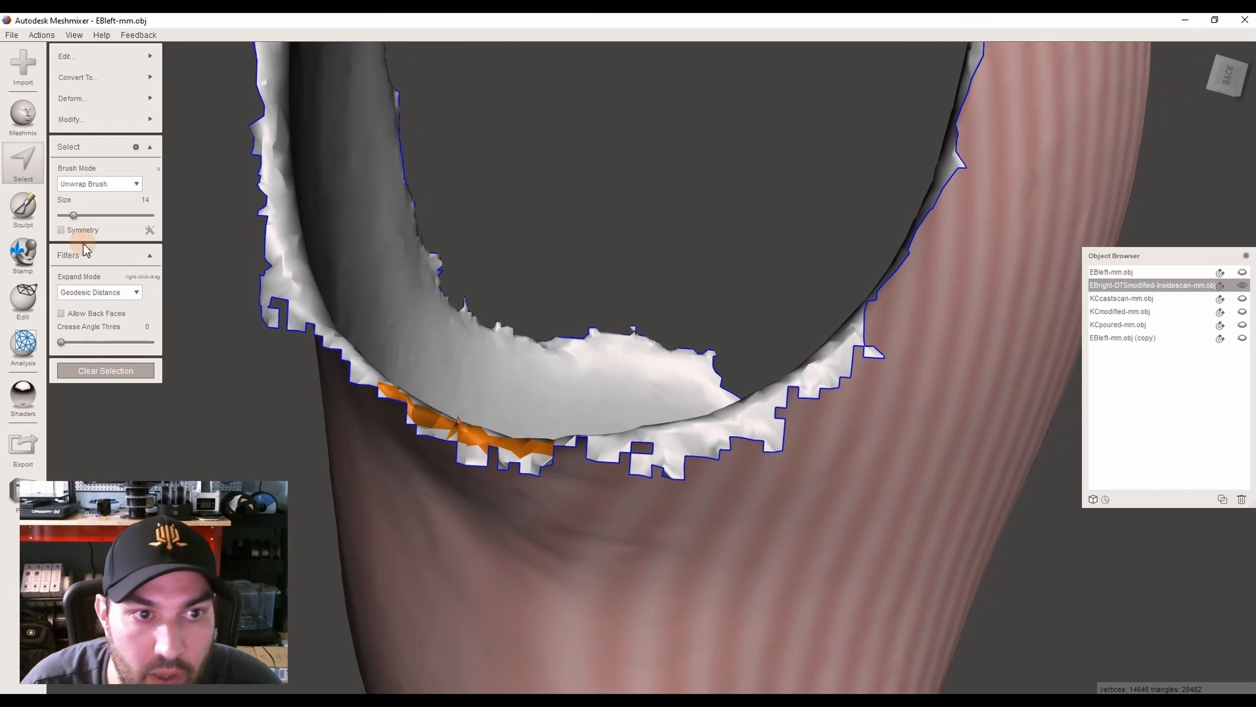
left_click_drag(73, 215, 81, 216)
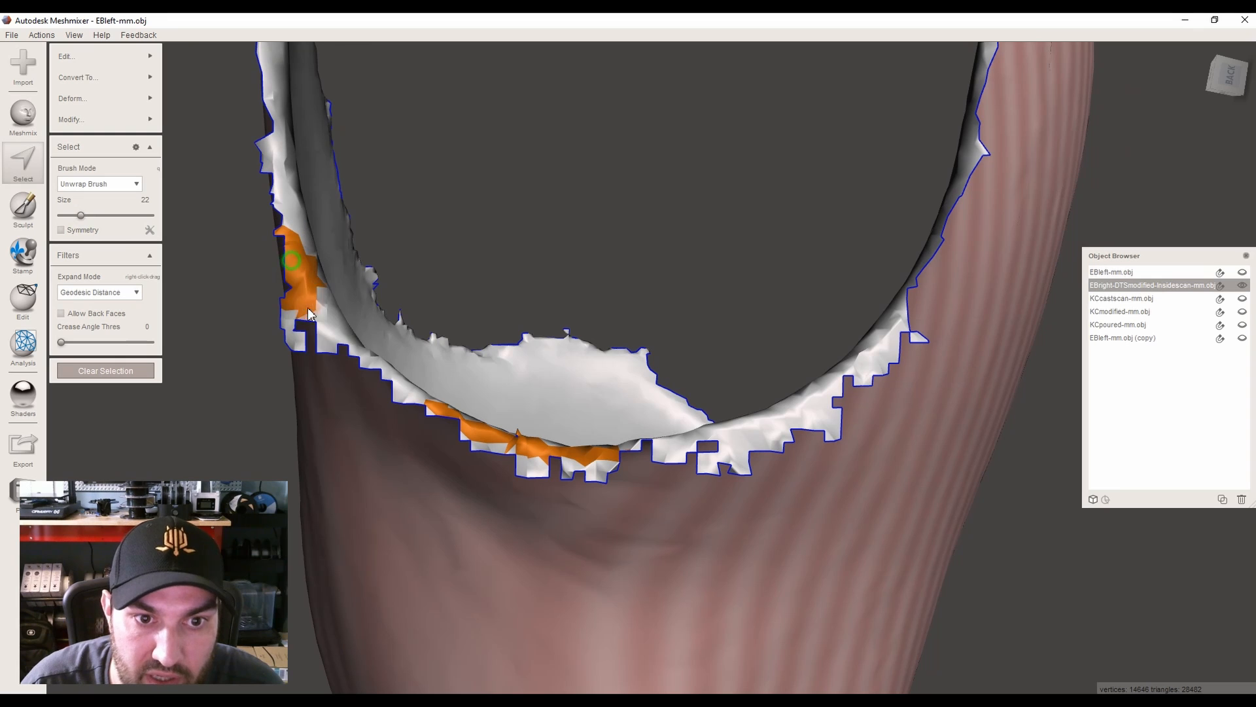
left_click_drag(309, 314, 396, 404)
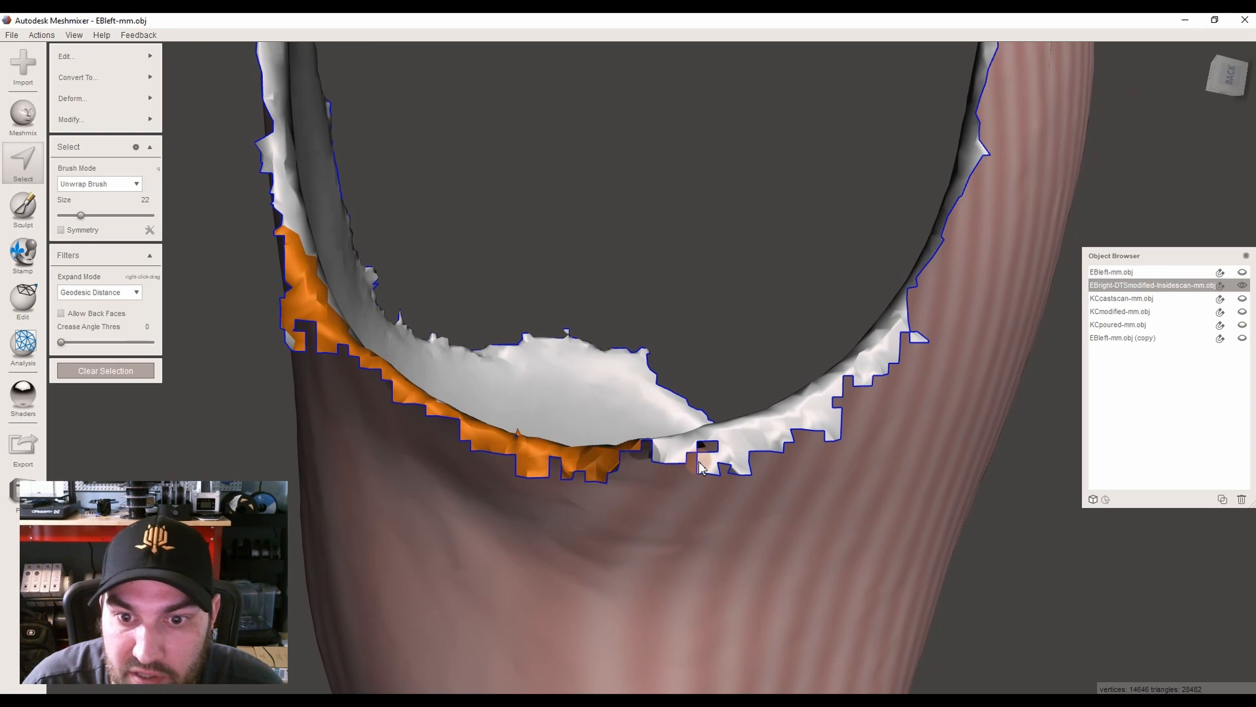
mouse_move(699, 466)
left_mouse_down()
mouse_move(870, 370)
mouse_move(916, 366)
left_mouse_up()
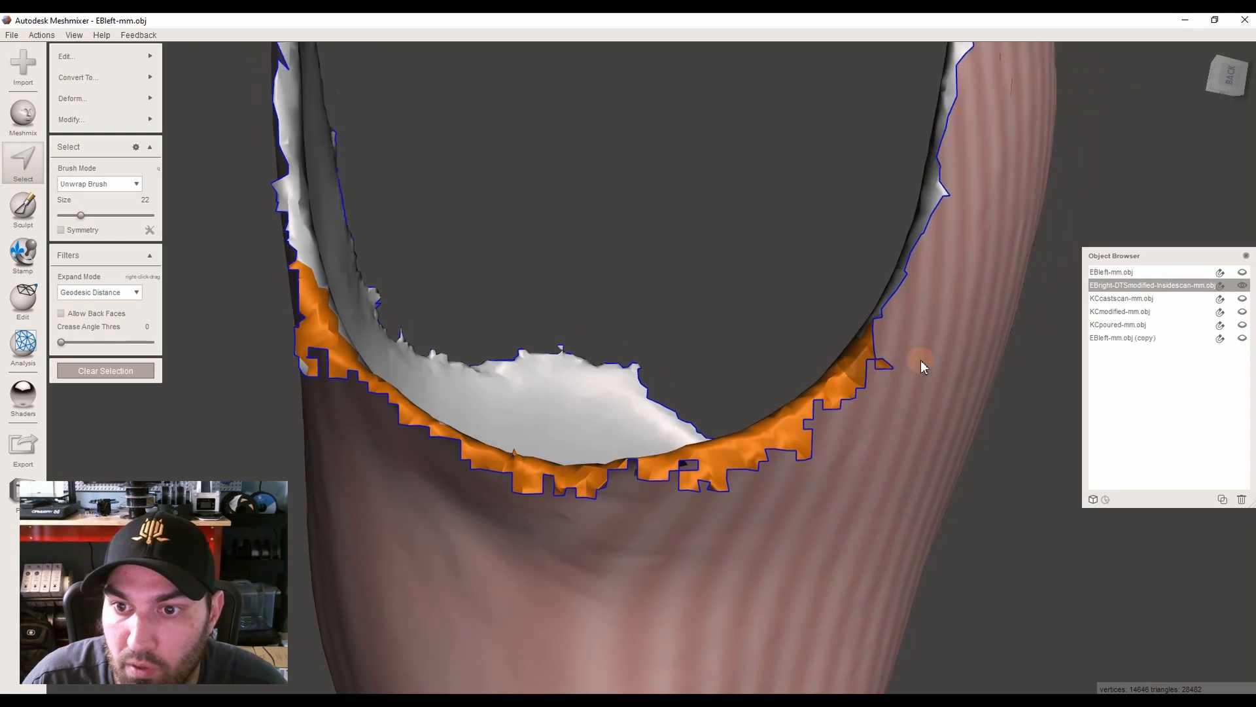
Extend the selection to the ragged rim spots on both side flaps and the front edge, and delete all the selected faces
scroll(918, 367, "down", 3)
right_click_drag(918, 366, 873, 303)
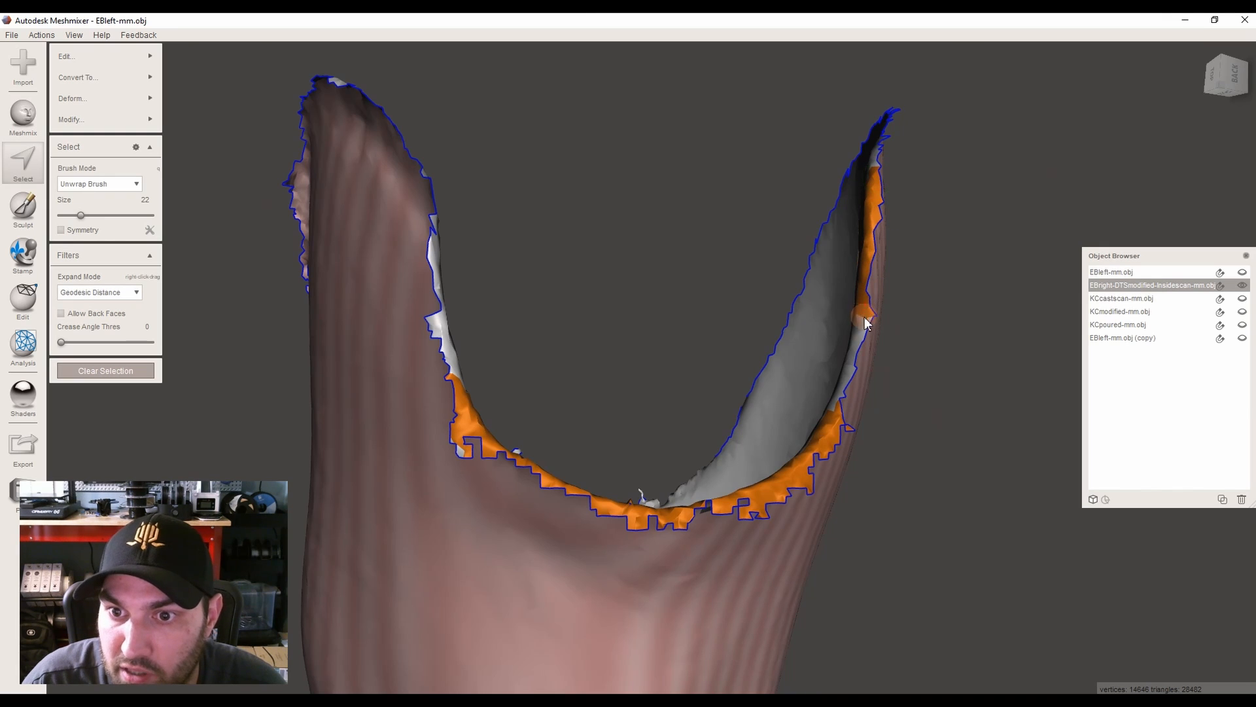
left_click_drag(850, 384, 838, 412)
mouse_move(433, 382)
right_mouse_down()
mouse_move(409, 387)
mouse_move(434, 421)
mouse_move(445, 356)
right_mouse_up()
mouse_move(437, 430)
right_mouse_down()
mouse_move(806, 450)
mouse_move(747, 464)
mouse_move(513, 347)
mouse_move(477, 450)
mouse_move(509, 419)
mouse_move(457, 442)
mouse_move(611, 366)
mouse_move(630, 173)
mouse_move(482, 471)
mouse_move(479, 348)
mouse_move(434, 292)
right_mouse_up()
left_click(630, 173)
mouse_move(434, 291)
left_mouse_down()
mouse_move(534, 337)
mouse_move(620, 409)
left_mouse_up()
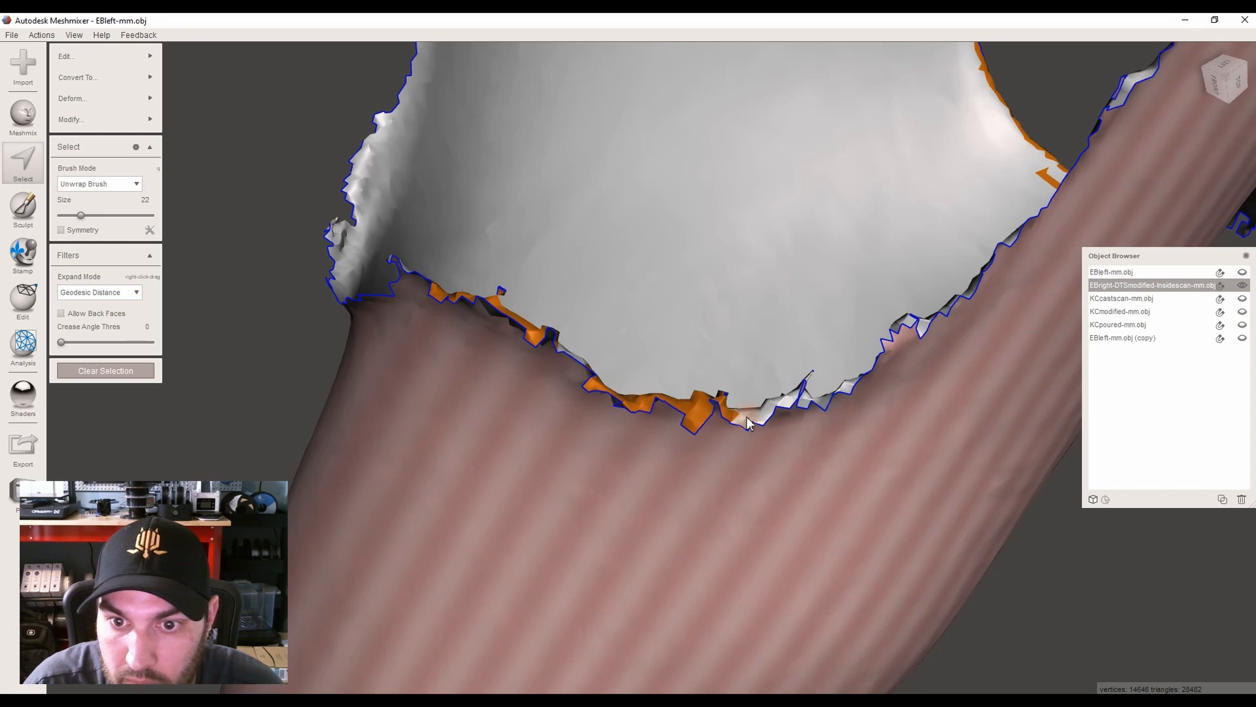
right_click_drag(847, 399, 576, 305)
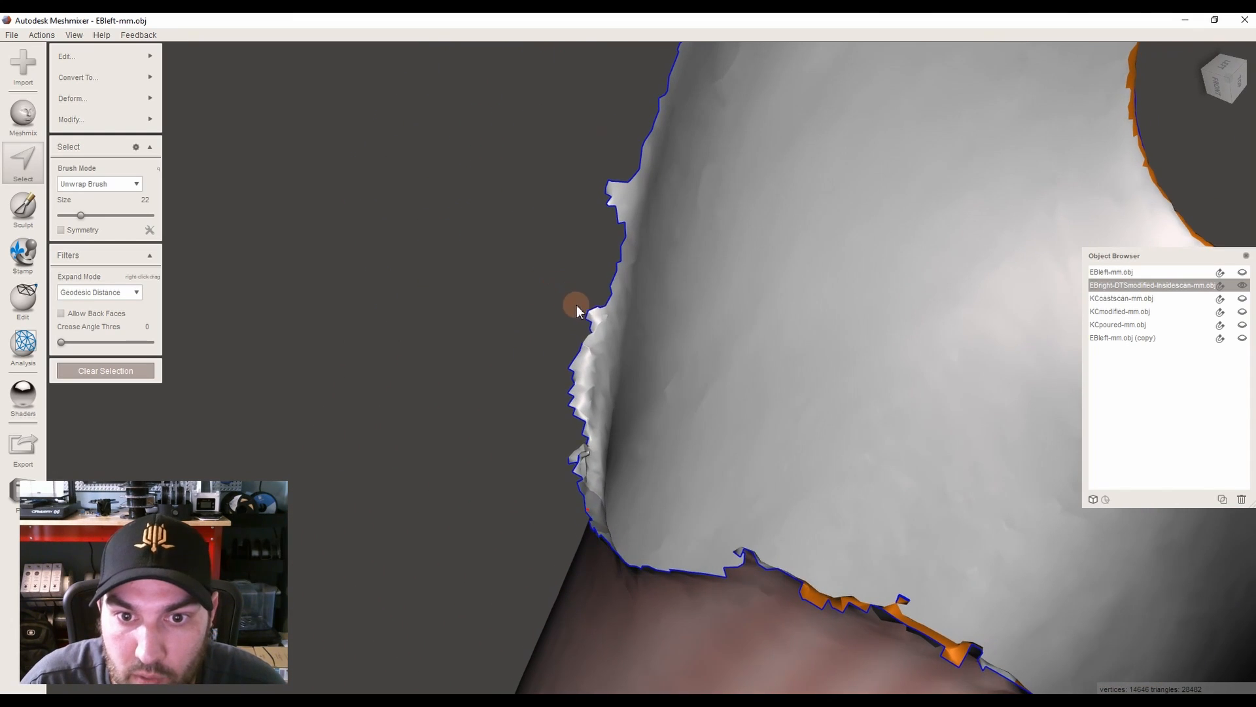
right_click_drag(595, 519, 597, 220)
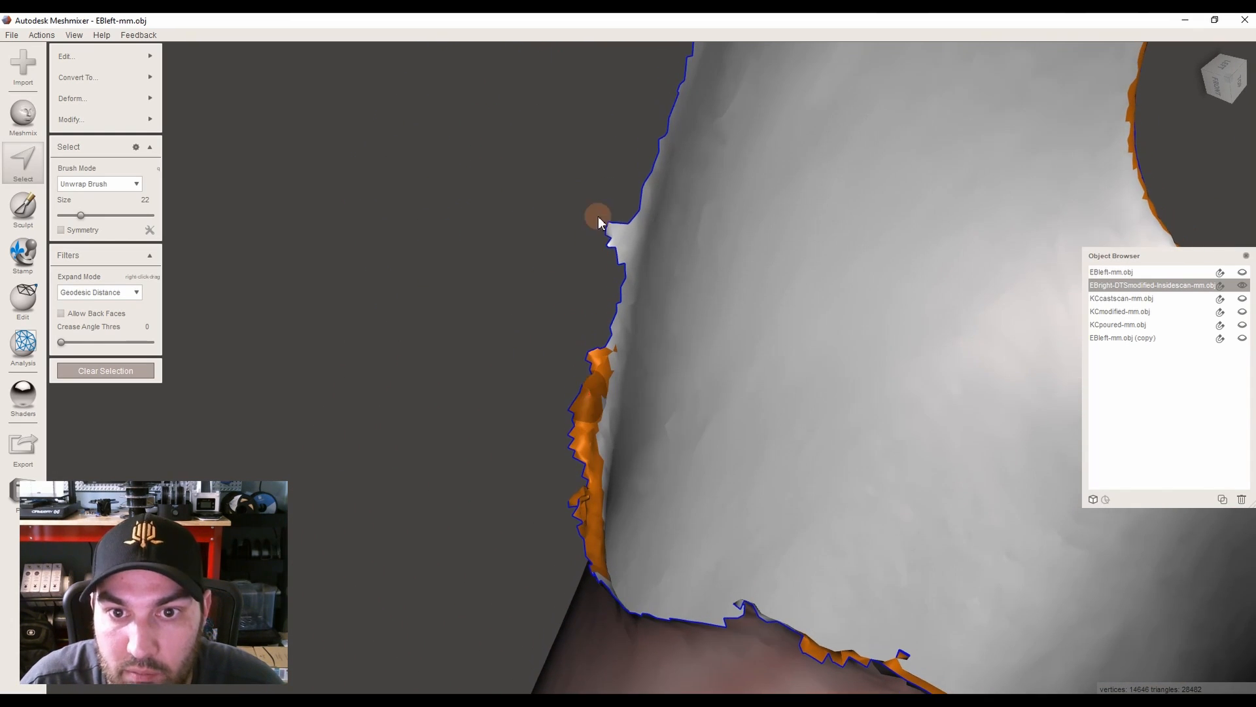
right_click_drag(610, 266, 502, 555)
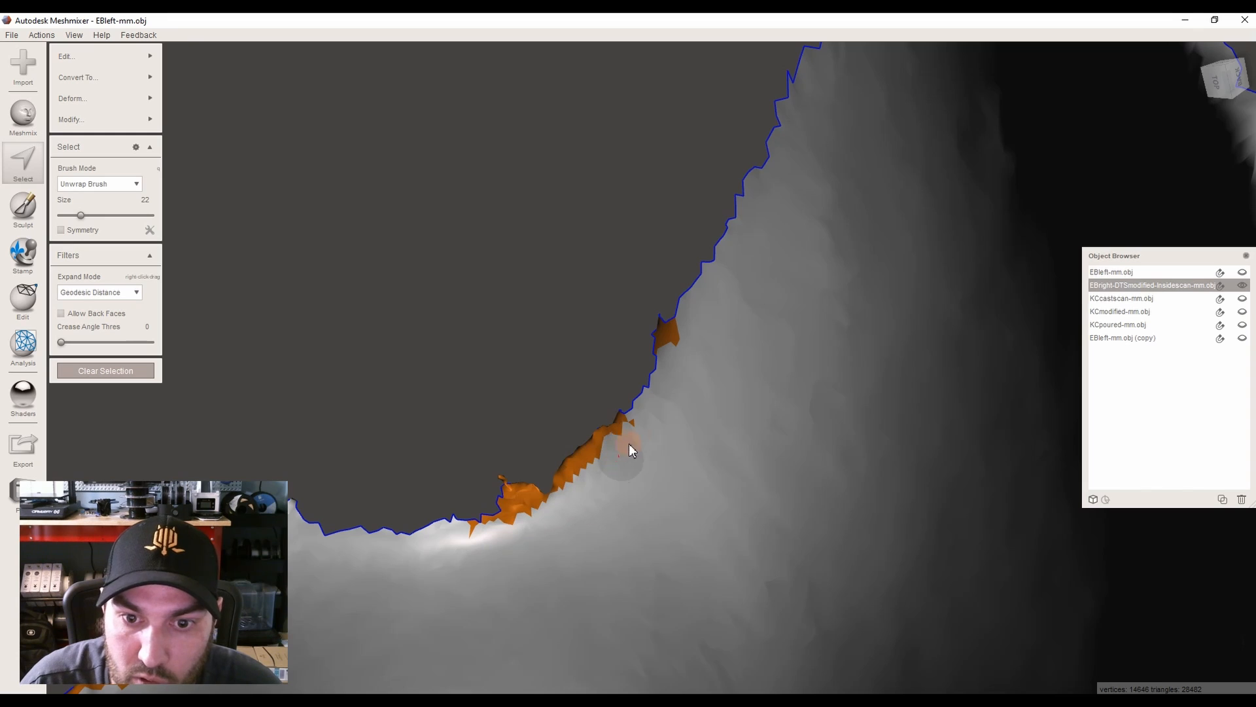
right_click_drag(691, 335, 466, 425)
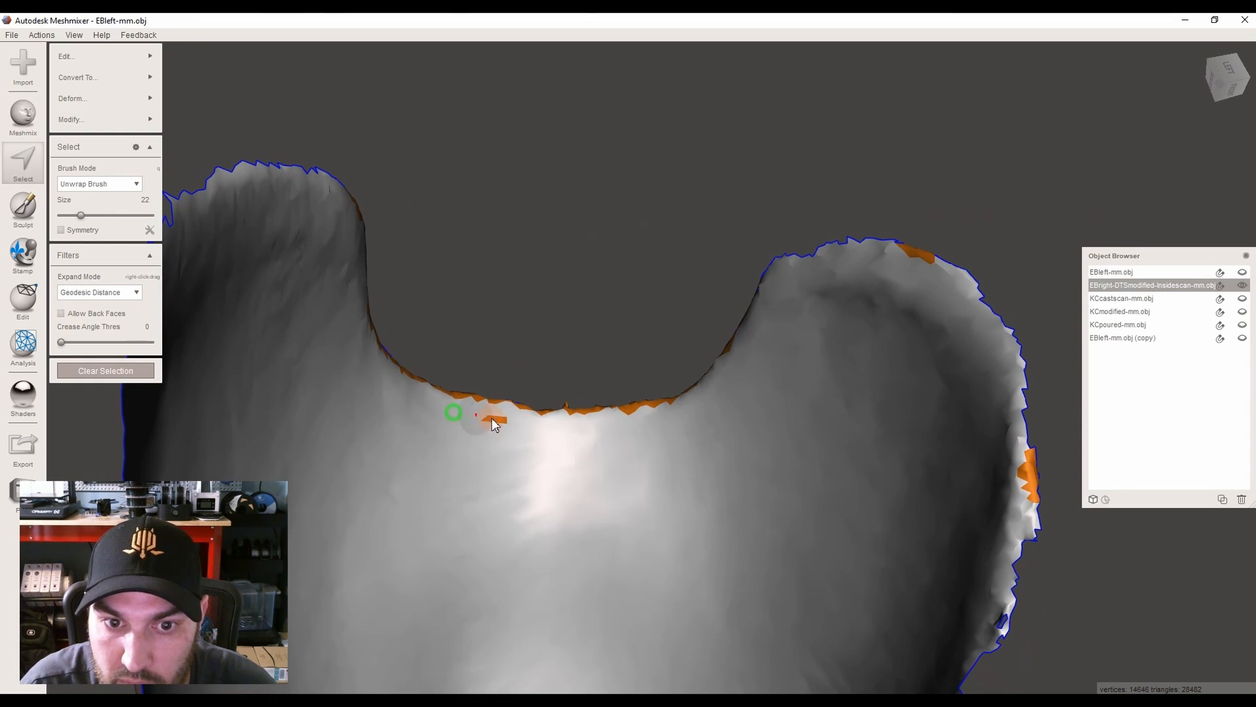
key("Delete")
Select the scan's connected main shell, invert the selection, and delete the remaining loose fragments
scroll(574, 442, "down", 5)
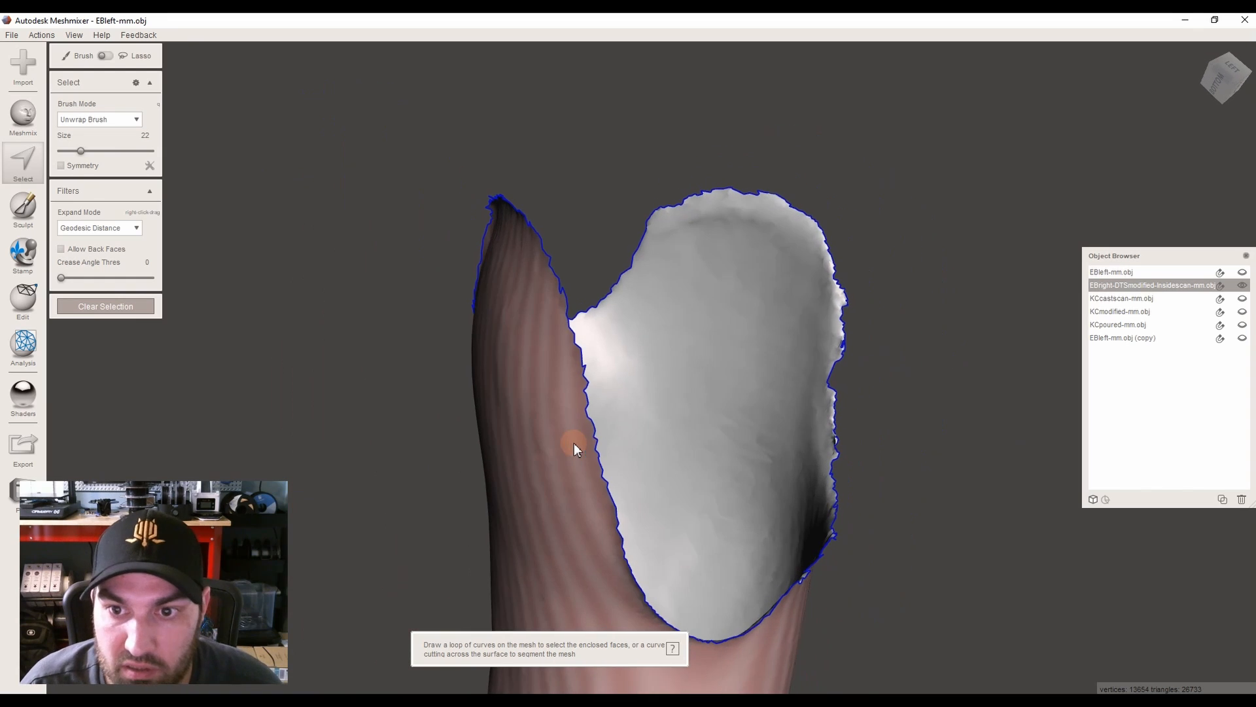
double_click(644, 398)
key("i")
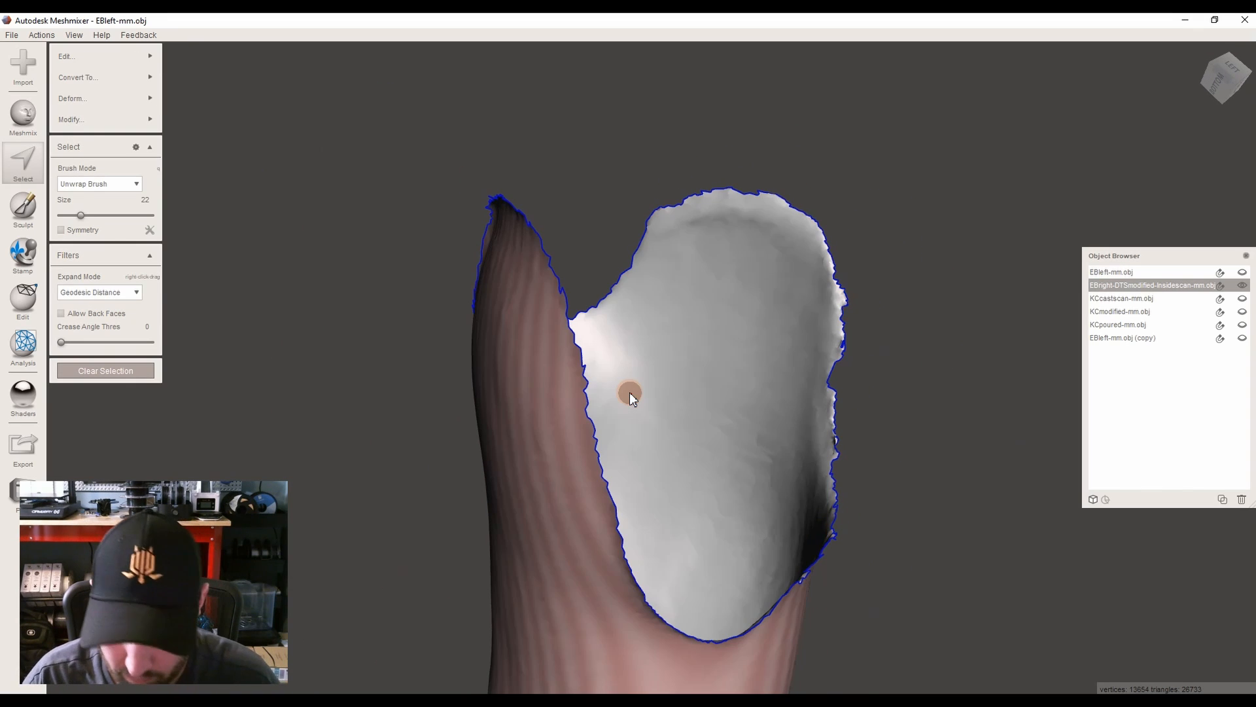
key("Delete")
Select the whole trimmed scan and flip its normals
mouse_move(630, 394)
right_mouse_down()
mouse_move(614, 381)
mouse_move(630, 267)
right_mouse_up()
left_click(21, 314)
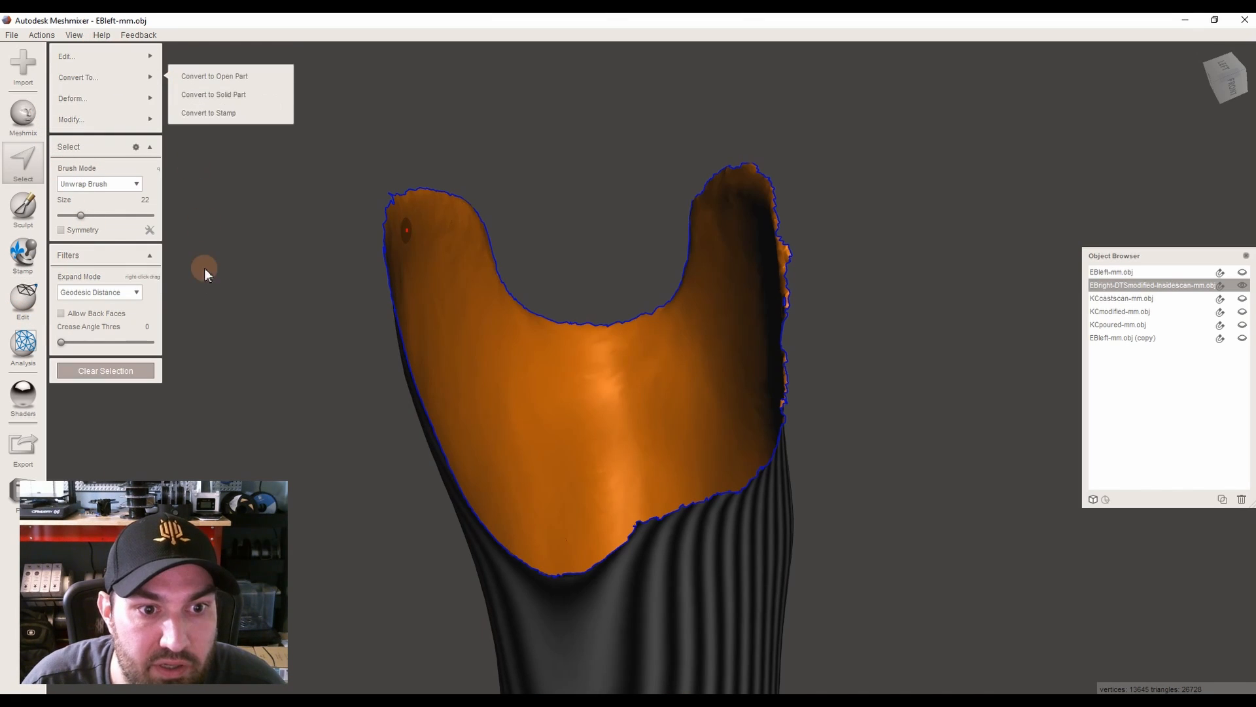
mouse_move(143, 57)
left_click(210, 332)
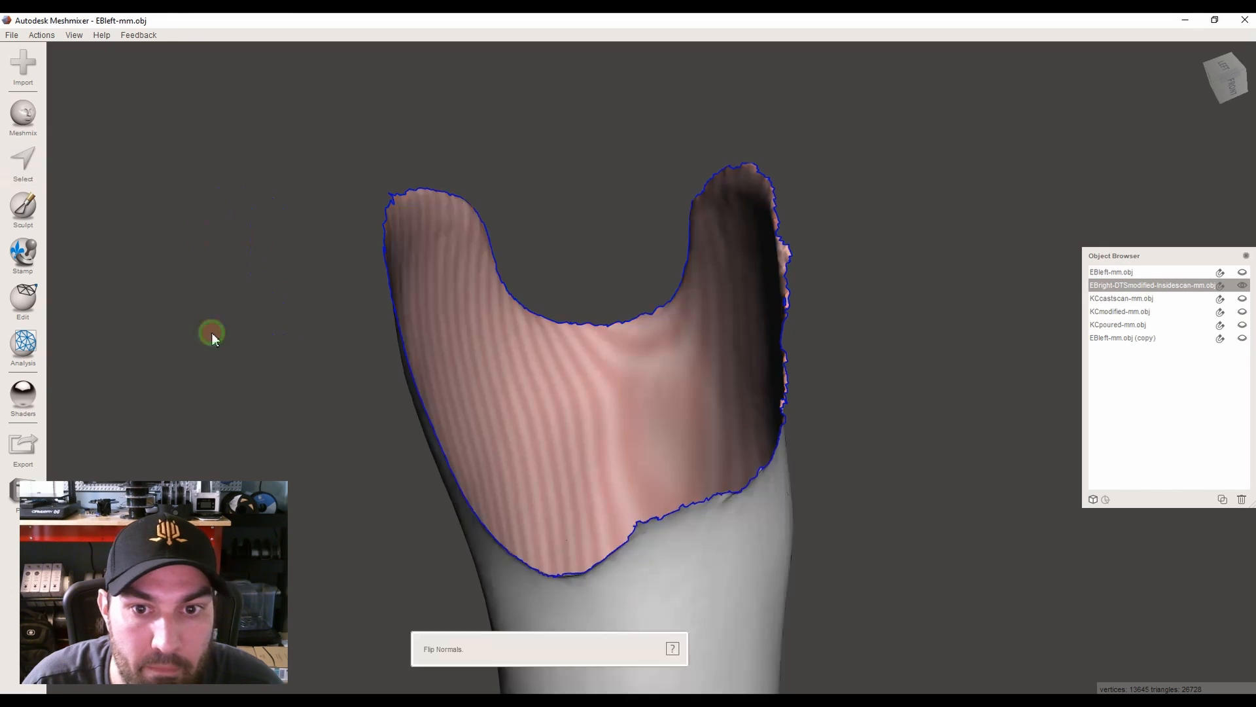
Set the sculpt smoothing brush to strength 24 and size 34 and begin smoothing the first side flap's rim
left_click(23, 213)
right_click_drag(529, 382, 713, 331)
scroll(458, 281, "up", 3)
left_click_drag(81, 230, 92, 230)
left_click(83, 200)
scroll(312, 221, "up", 4)
left_click_drag(540, 175, 669, 161)
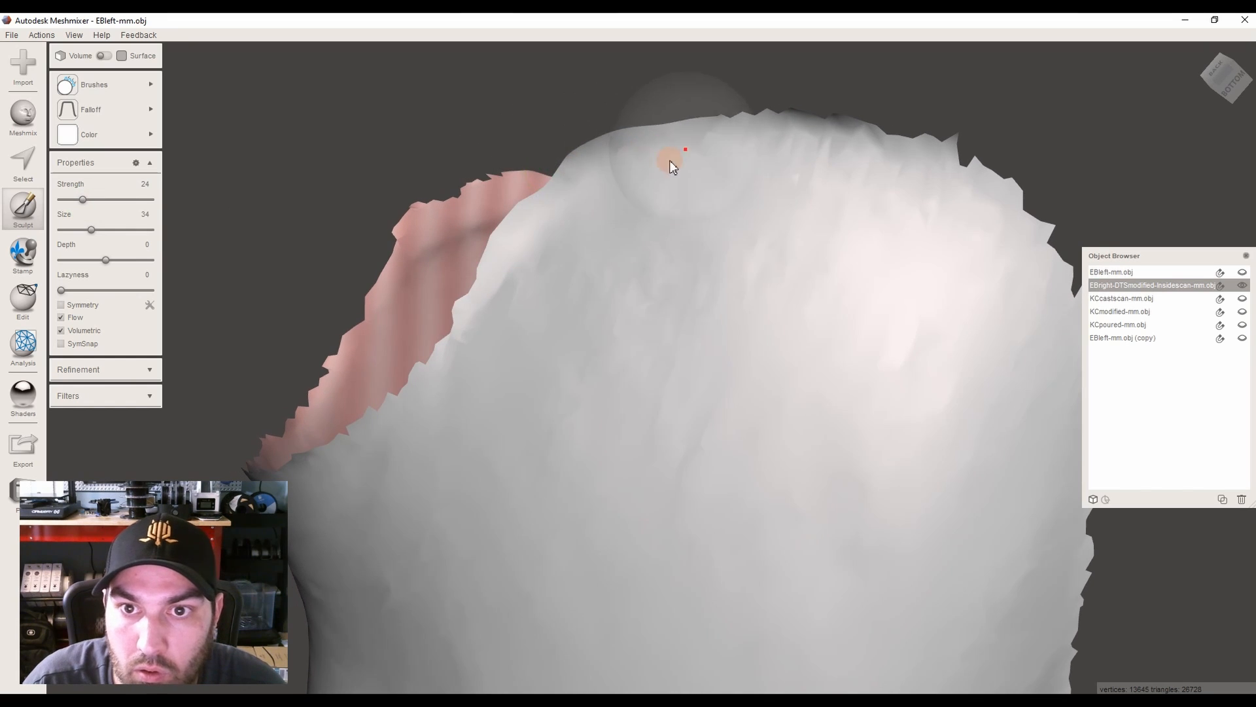
Smooth the jagged edge from the notch up around the tip of the first side flap
scroll(669, 160, "down", 2)
right_click_drag(664, 157, 632, 134)
left_click_drag(512, 297, 497, 316)
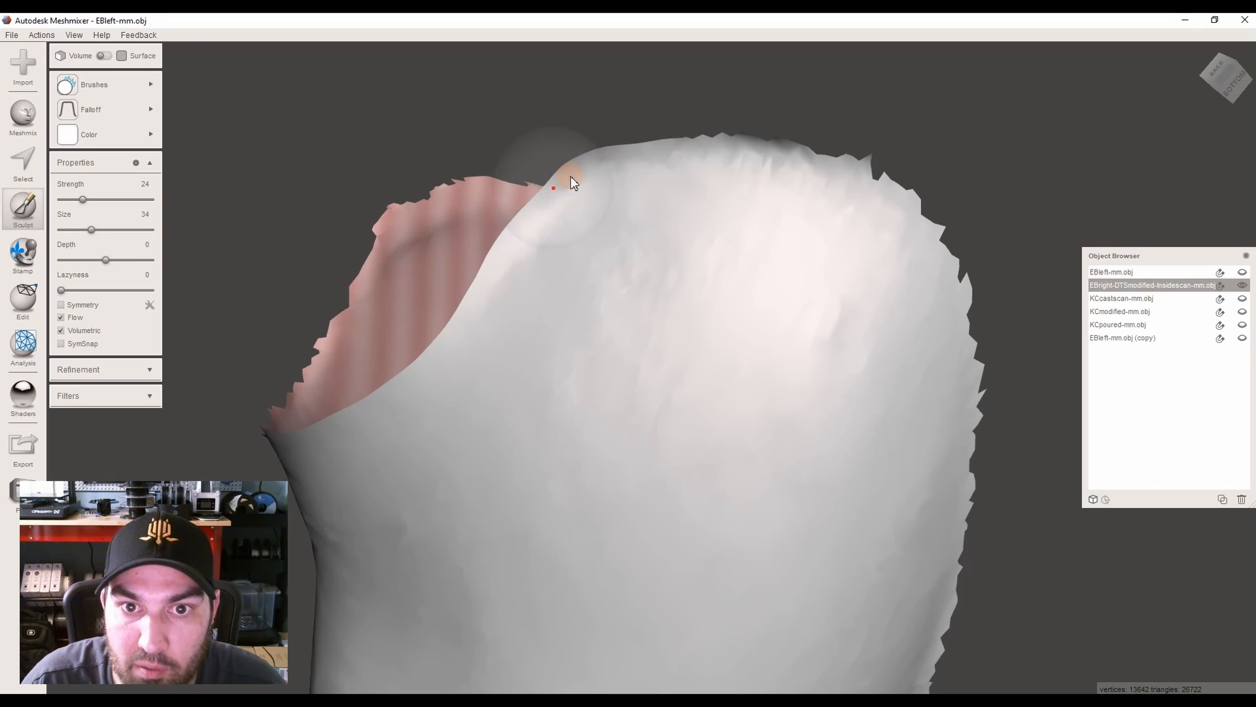
left_click_drag(579, 177, 524, 232)
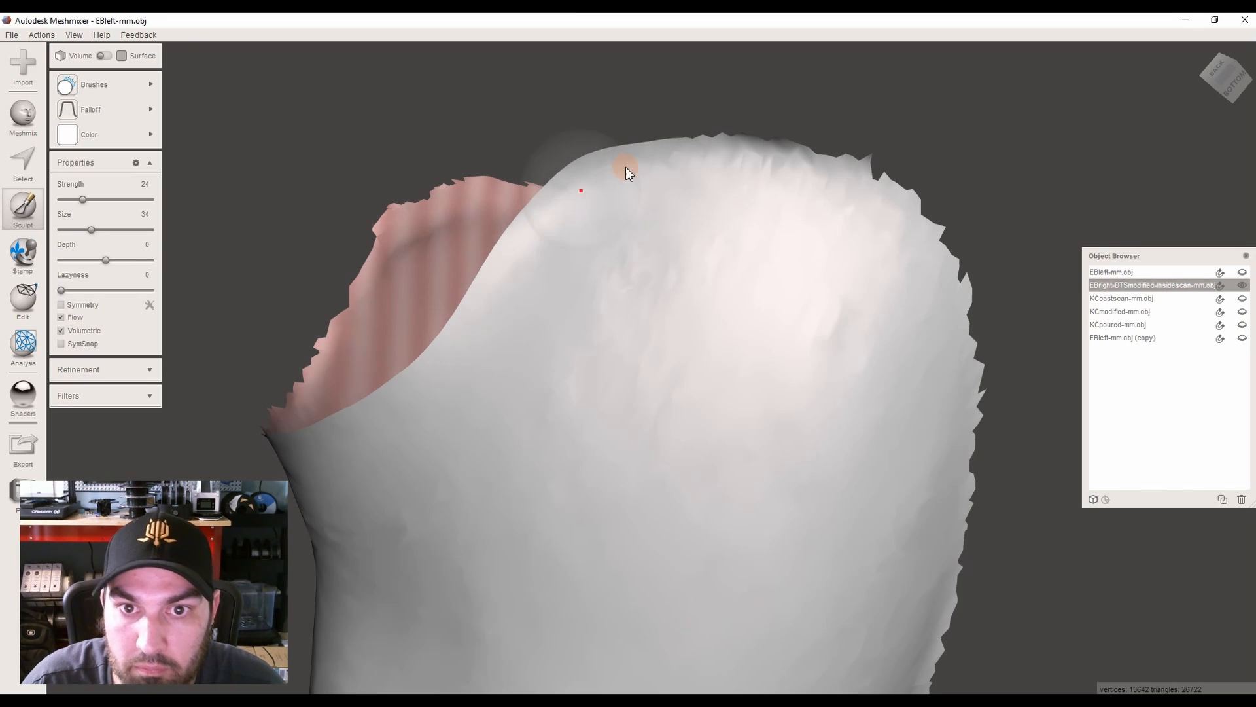
mouse_move(811, 161)
left_mouse_down()
mouse_move(929, 267)
mouse_move(853, 174)
left_mouse_up()
left_click_drag(762, 152, 631, 170)
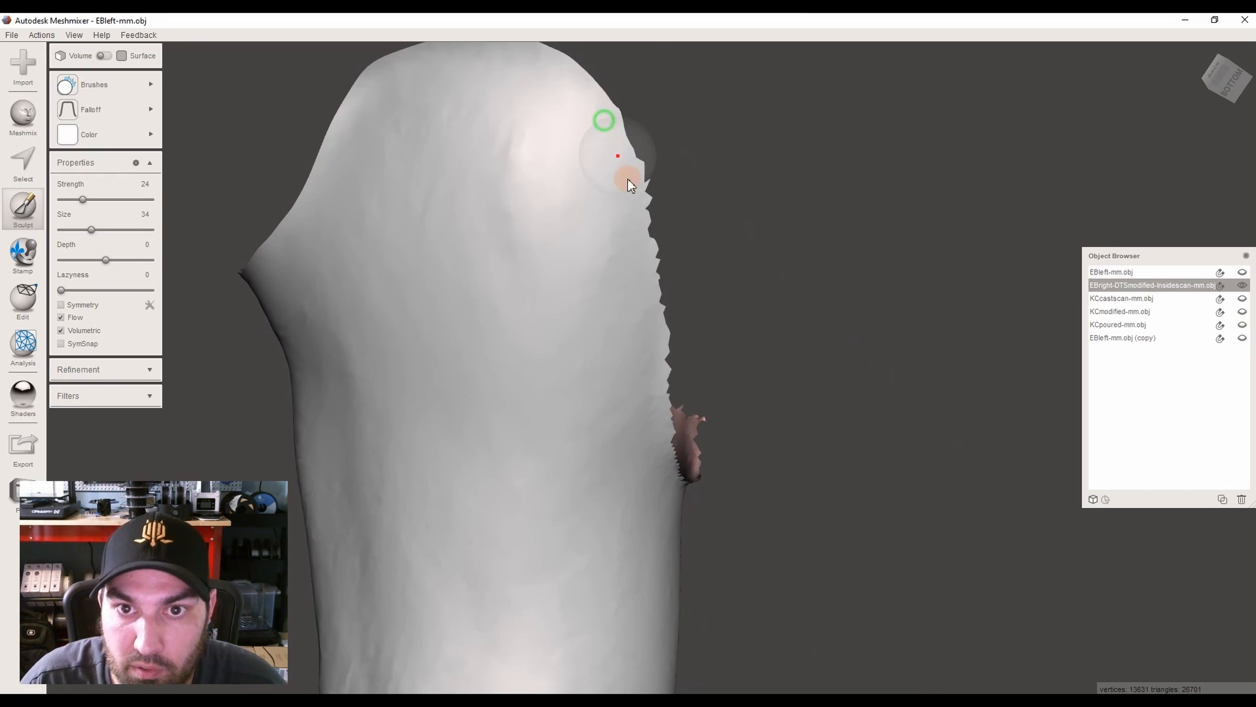
Set the brush strength to 38 and smooth the first flap's far side and the front edge between the flaps
left_click_drag(82, 200, 96, 201)
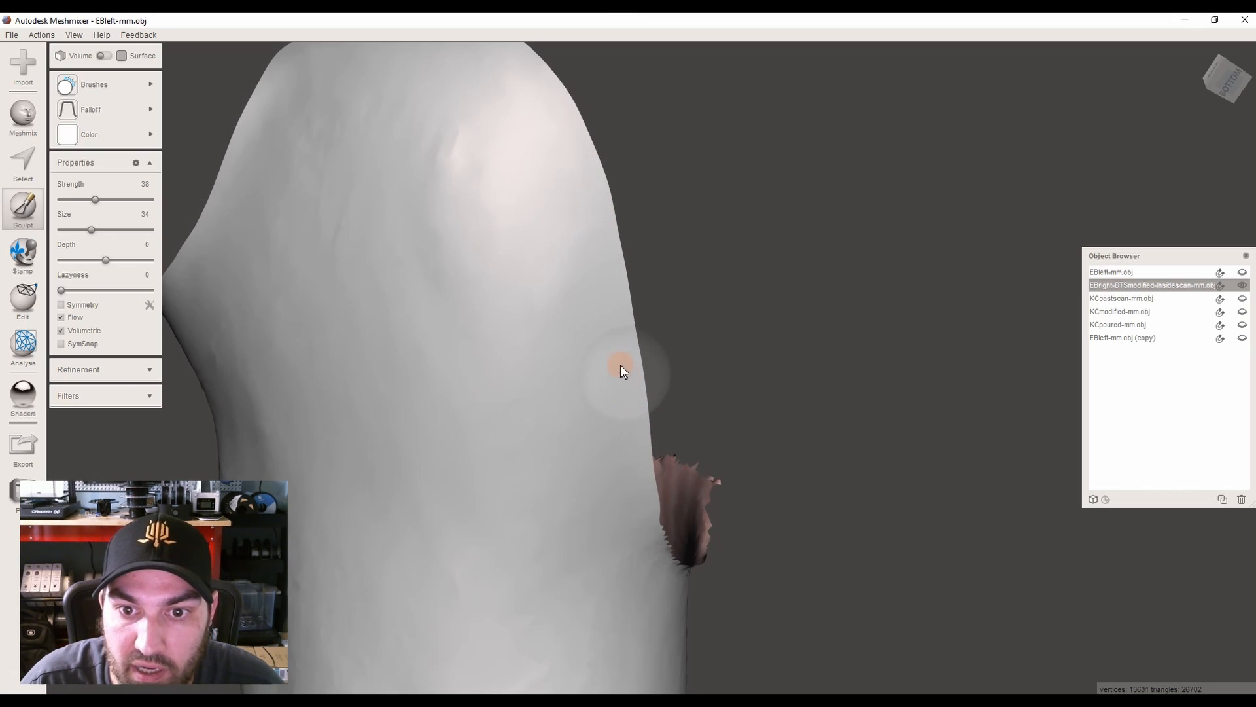
scroll(559, 139, "down", 2)
right_click_drag(588, 488, 499, 480)
right_click_drag(610, 539, 559, 460)
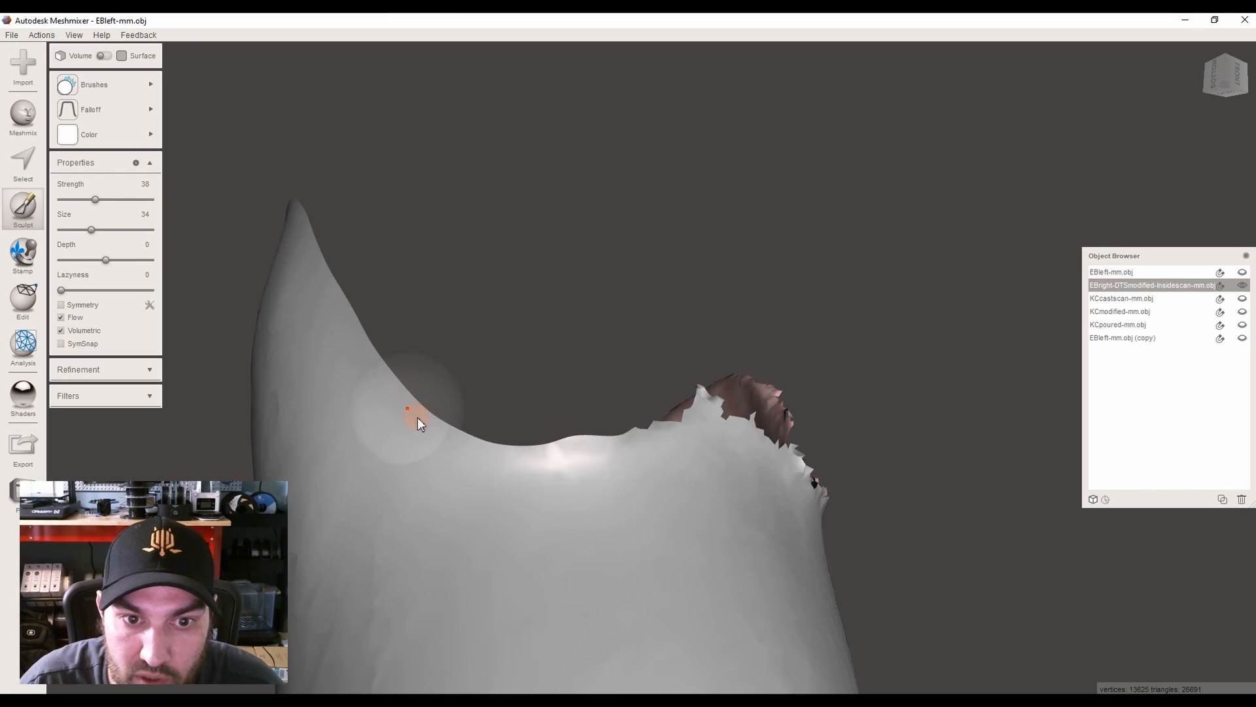
right_click_drag(544, 457, 689, 450)
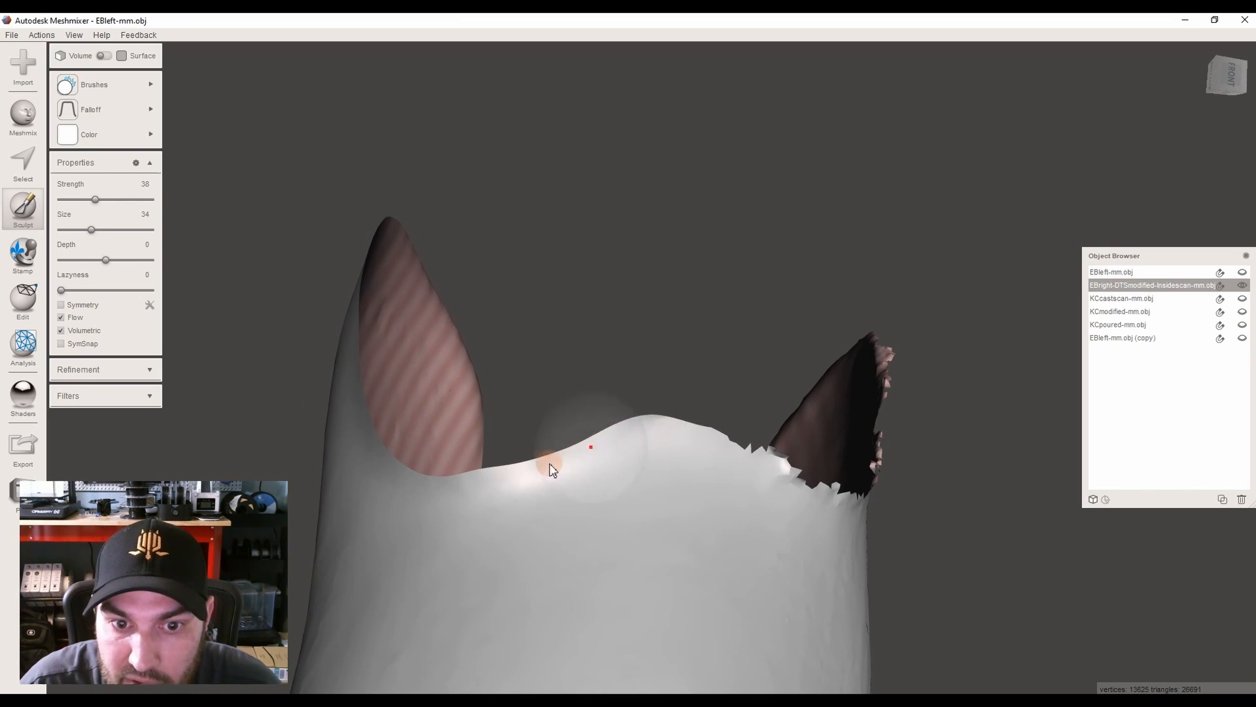
right_click_drag(385, 446, 822, 459)
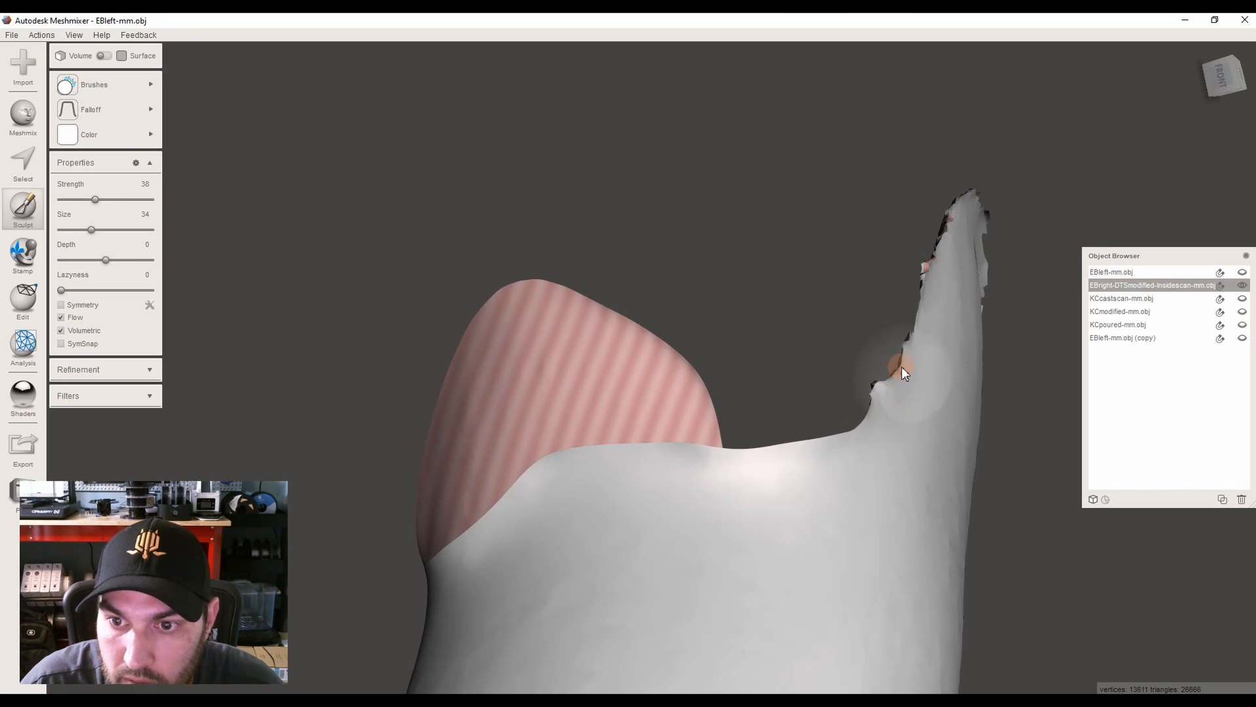
Smooth the second flap's side edge from the front edge up toward its tip
right_click_drag(690, 464, 674, 386)
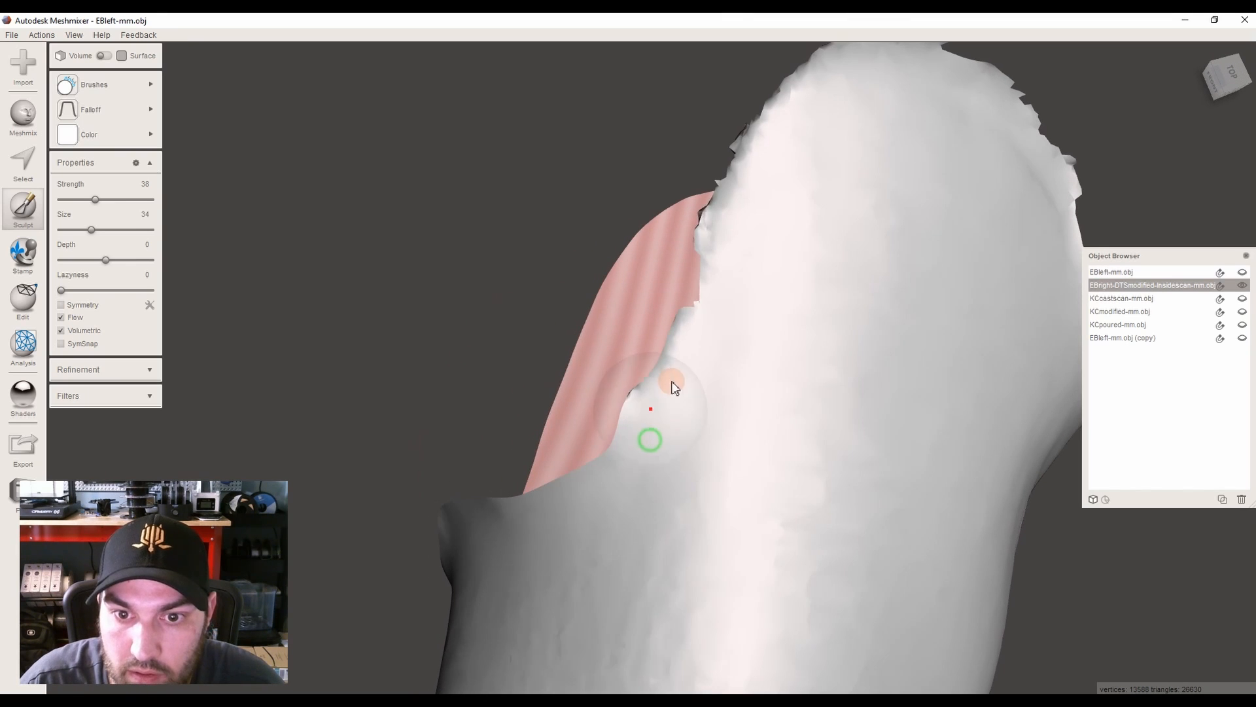
mouse_move(725, 218)
left_mouse_down()
mouse_move(656, 371)
mouse_move(553, 489)
mouse_move(535, 351)
left_mouse_up()
right_click_drag(535, 356, 528, 321)
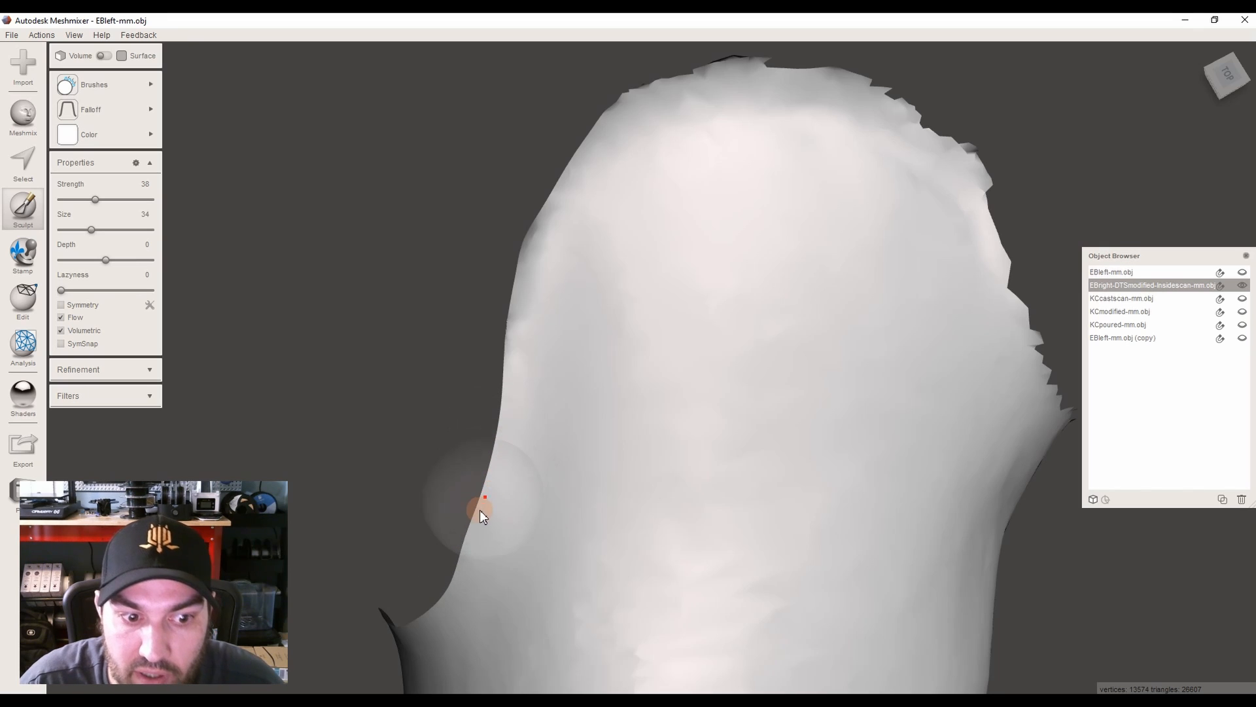
left_click_drag(459, 583, 496, 442)
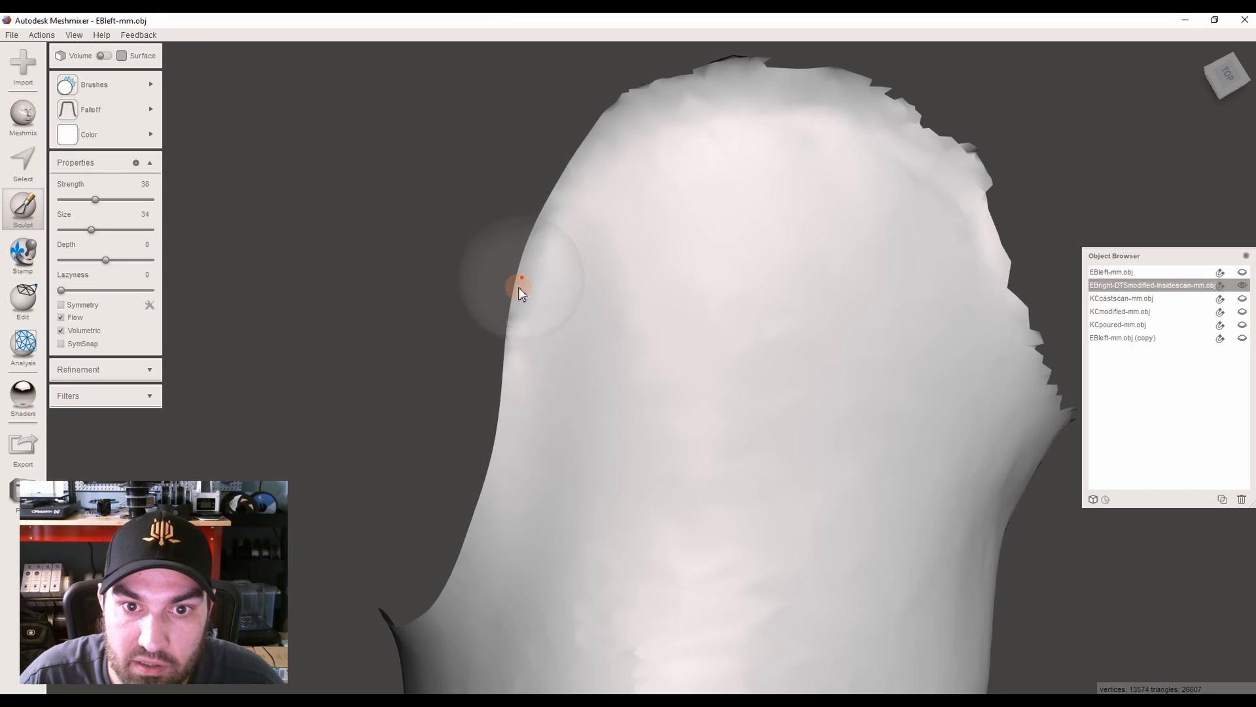
left_click_drag(512, 324, 509, 340)
Smooth the ragged tip of the second flap into an even curve and blend it down along its side edge
mouse_move(599, 85)
middle_mouse_down()
mouse_move(599, 178)
mouse_move(553, 226)
middle_mouse_up()
mouse_move(553, 261)
left_mouse_down()
mouse_move(606, 226)
mouse_move(725, 221)
left_mouse_up()
mouse_move(624, 237)
left_mouse_down()
mouse_move(533, 316)
mouse_move(486, 414)
mouse_move(598, 249)
mouse_move(770, 230)
left_mouse_up()
left_click_drag(870, 286, 909, 308)
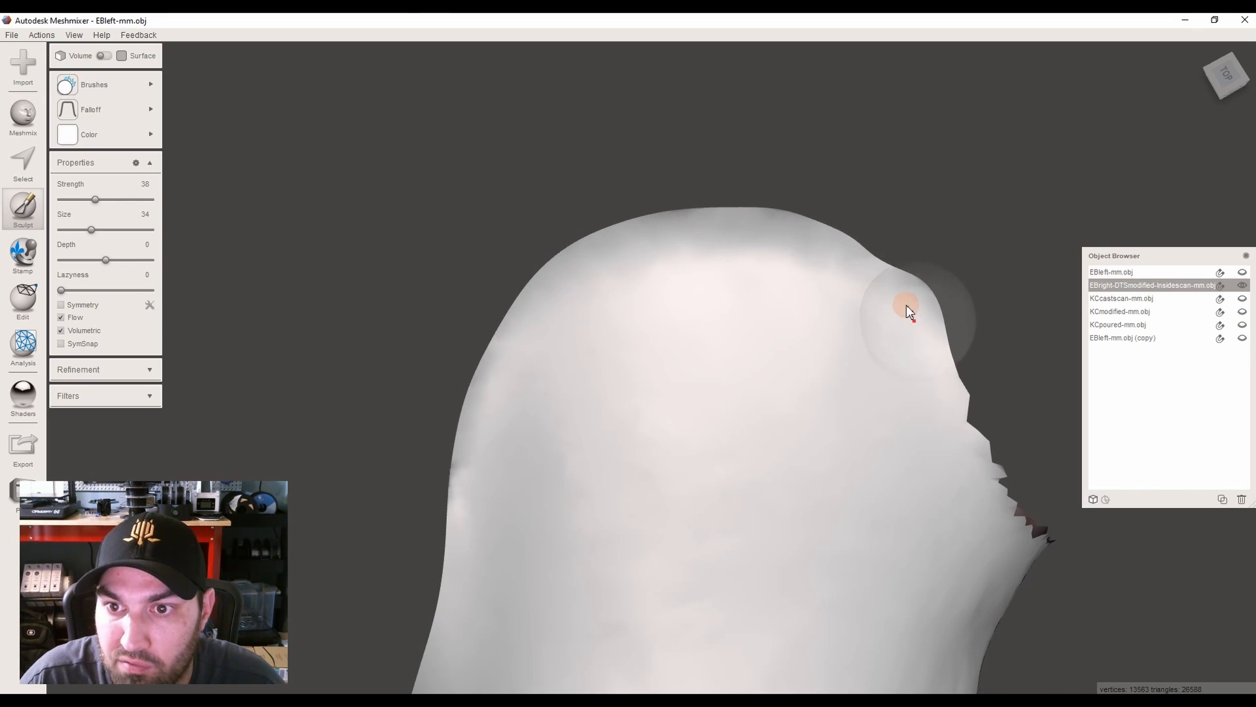
mouse_move(823, 253)
left_mouse_down()
mouse_move(907, 316)
mouse_move(810, 247)
mouse_move(590, 268)
mouse_move(497, 403)
left_mouse_up()
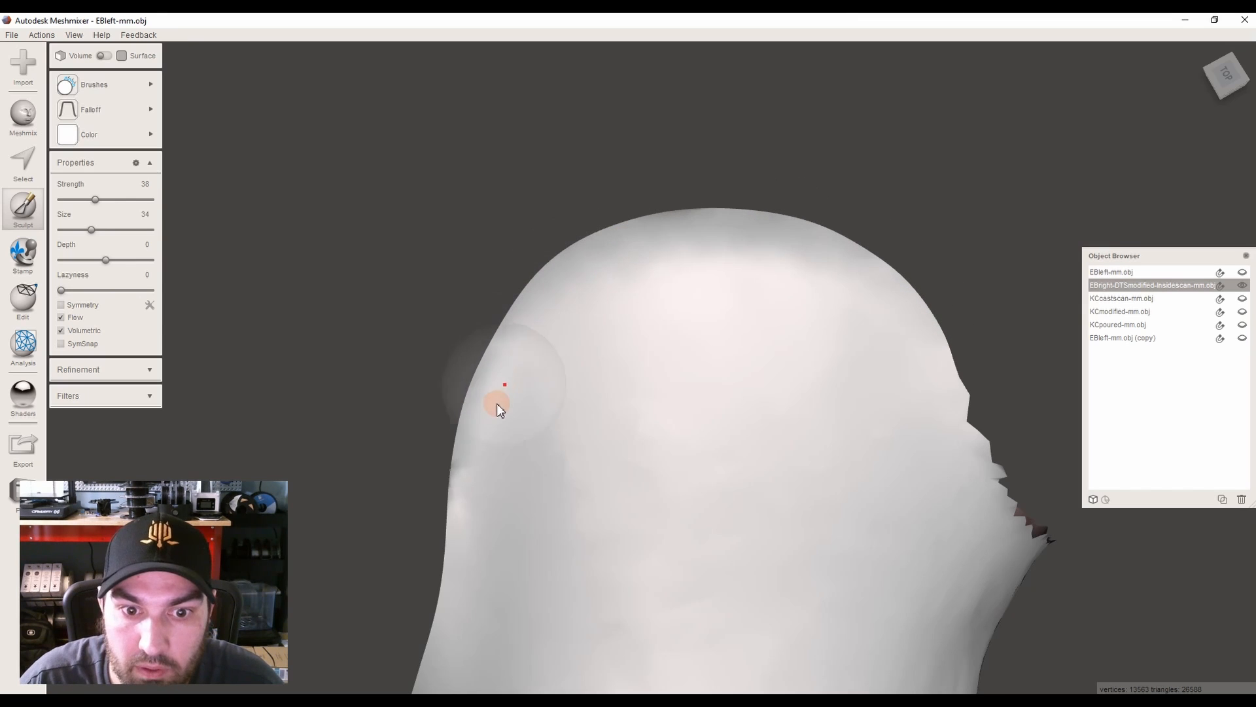
left_click_drag(477, 461, 477, 488)
right_click_drag(494, 524, 528, 452)
middle_click_drag(529, 451, 559, 216)
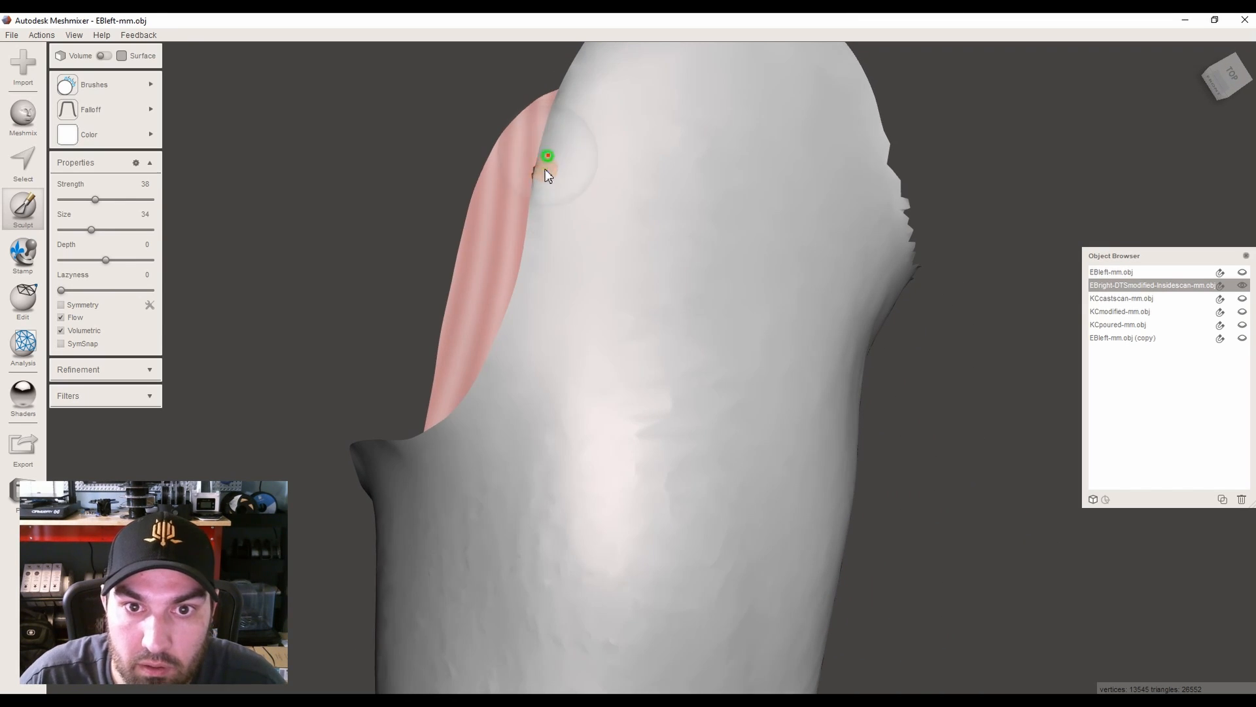
Select the small rough patch on the second flap's side edge with a size 14 brush and replace it using a Smooth MVC fill
mouse_move(496, 367)
right_mouse_down()
mouse_move(393, 458)
mouse_move(833, 339)
mouse_move(960, 251)
mouse_move(933, 325)
mouse_move(783, 384)
mouse_move(746, 300)
mouse_move(664, 376)
mouse_move(456, 382)
mouse_move(442, 363)
right_mouse_up()
scroll(242, 260, "down", 3)
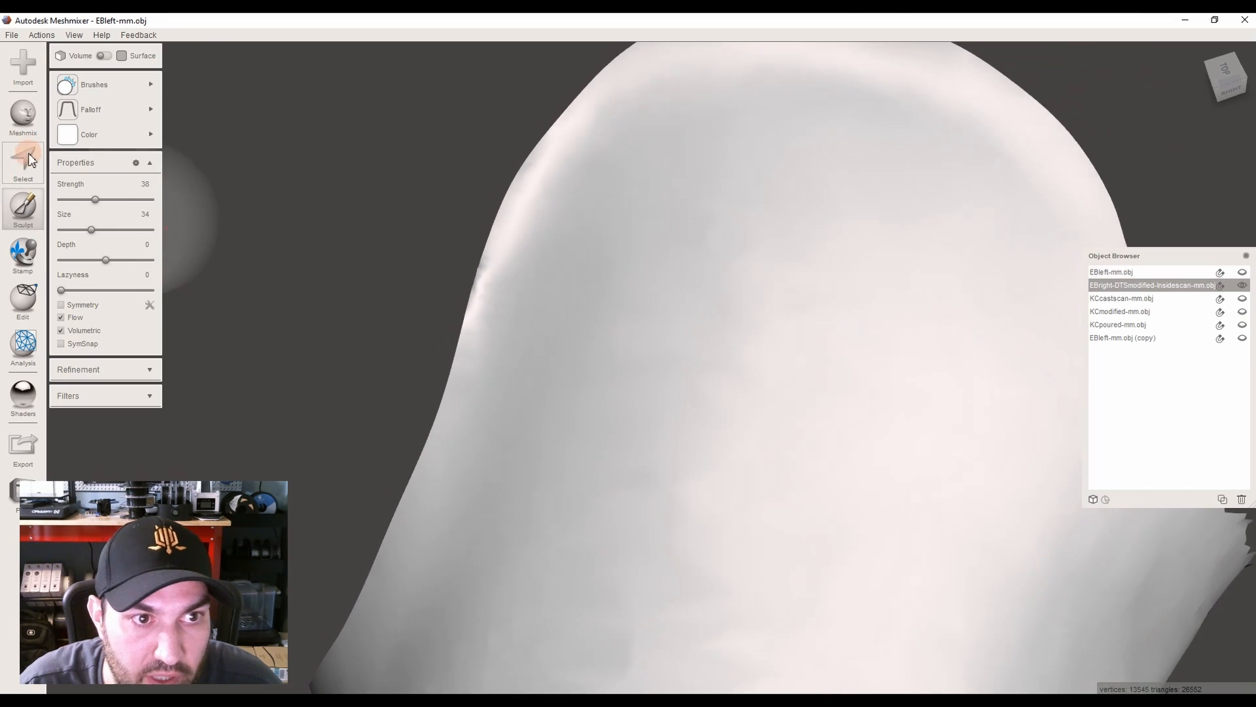
left_click(26, 160)
left_click_drag(82, 151, 73, 151)
scroll(525, 345, "up", 5)
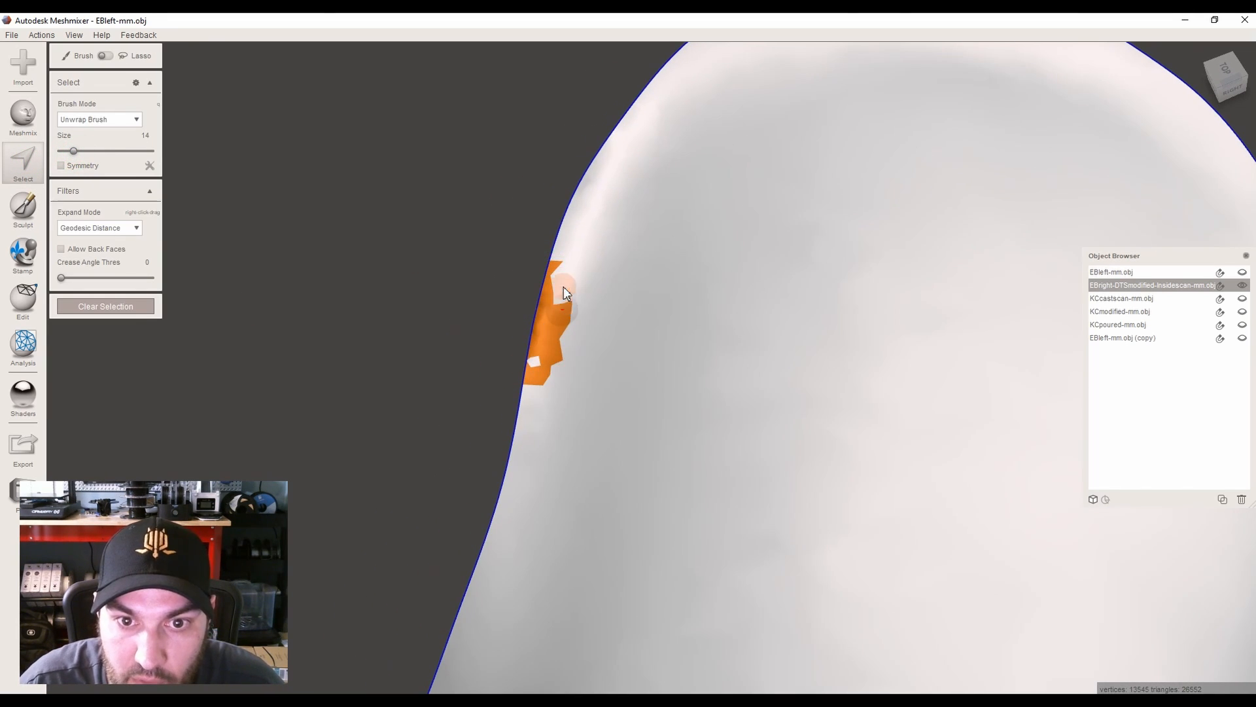
right_click_drag(621, 458, 443, 315)
left_click(119, 52)
left_click(199, 55)
mouse_move(366, 295)
right_mouse_down()
mouse_move(401, 336)
mouse_move(648, 321)
right_mouse_up()
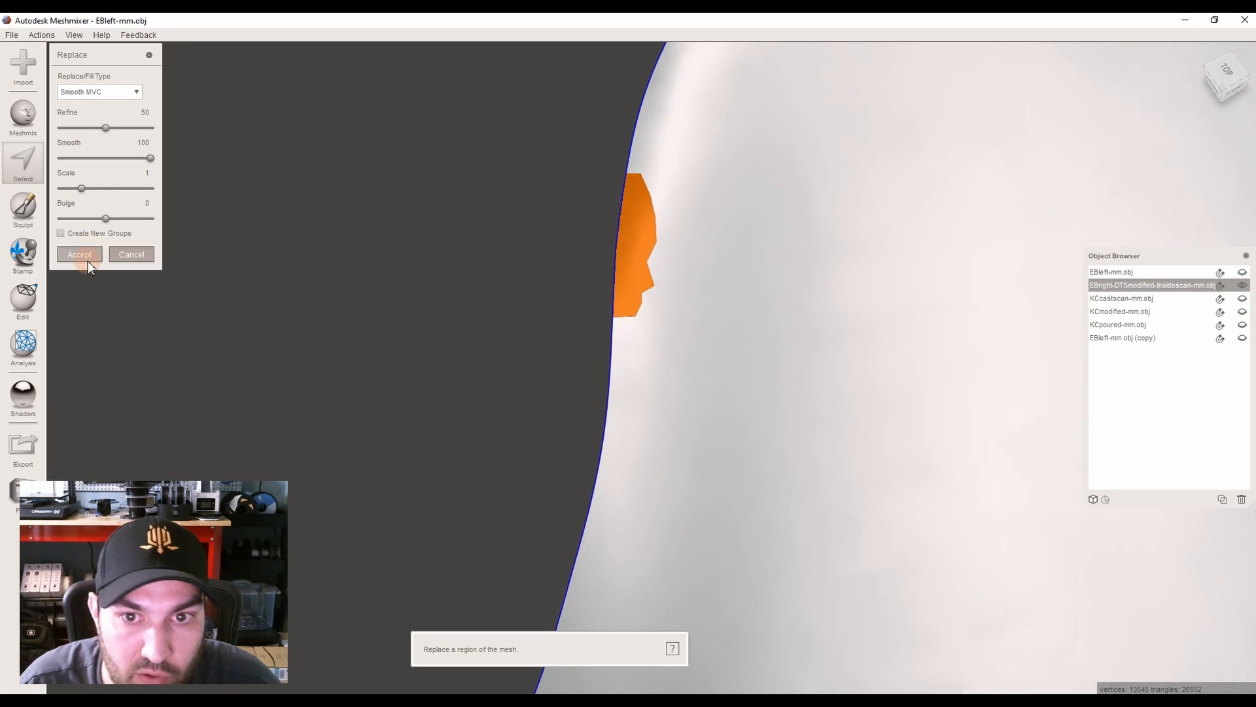
left_click(85, 259)
right_click_drag(142, 305, 81, 302)
key("Escape")
Smooth the second flap's side edge around the refilled patch and toward its tip with a size 28 sculpt brush
scroll(202, 331, "down", 4)
left_click(23, 206)
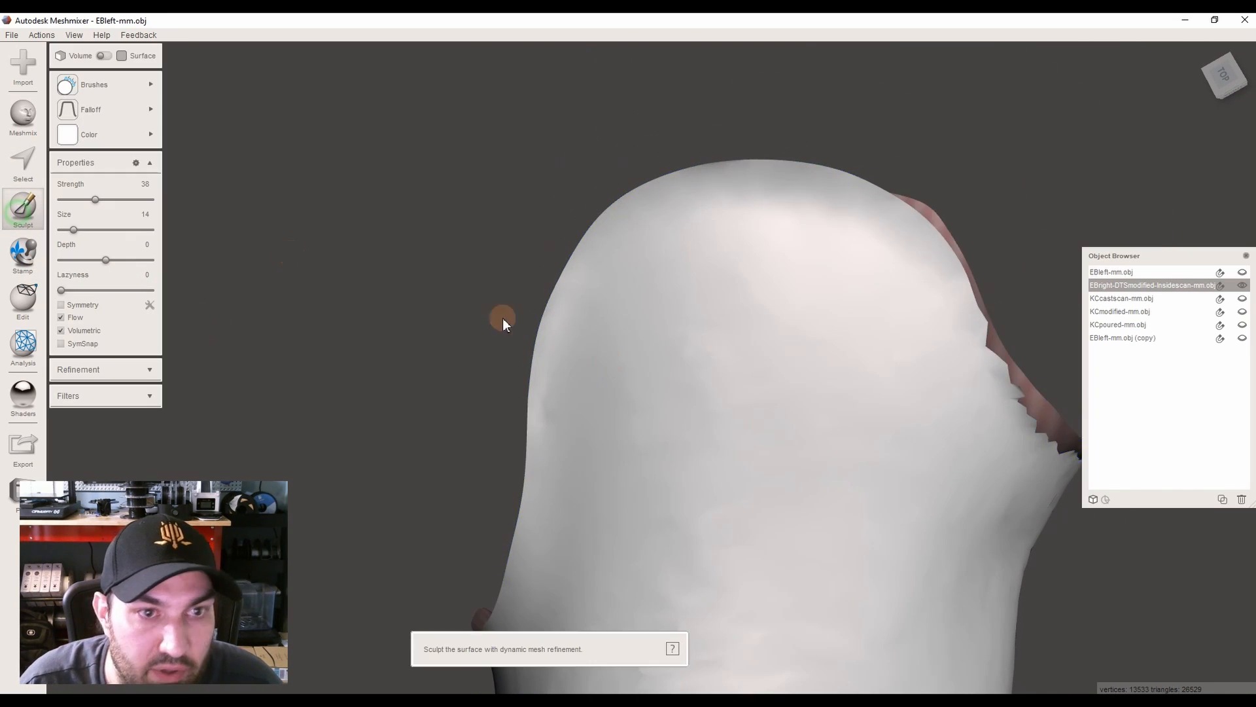
scroll(532, 344, "up", 6)
left_click(86, 229)
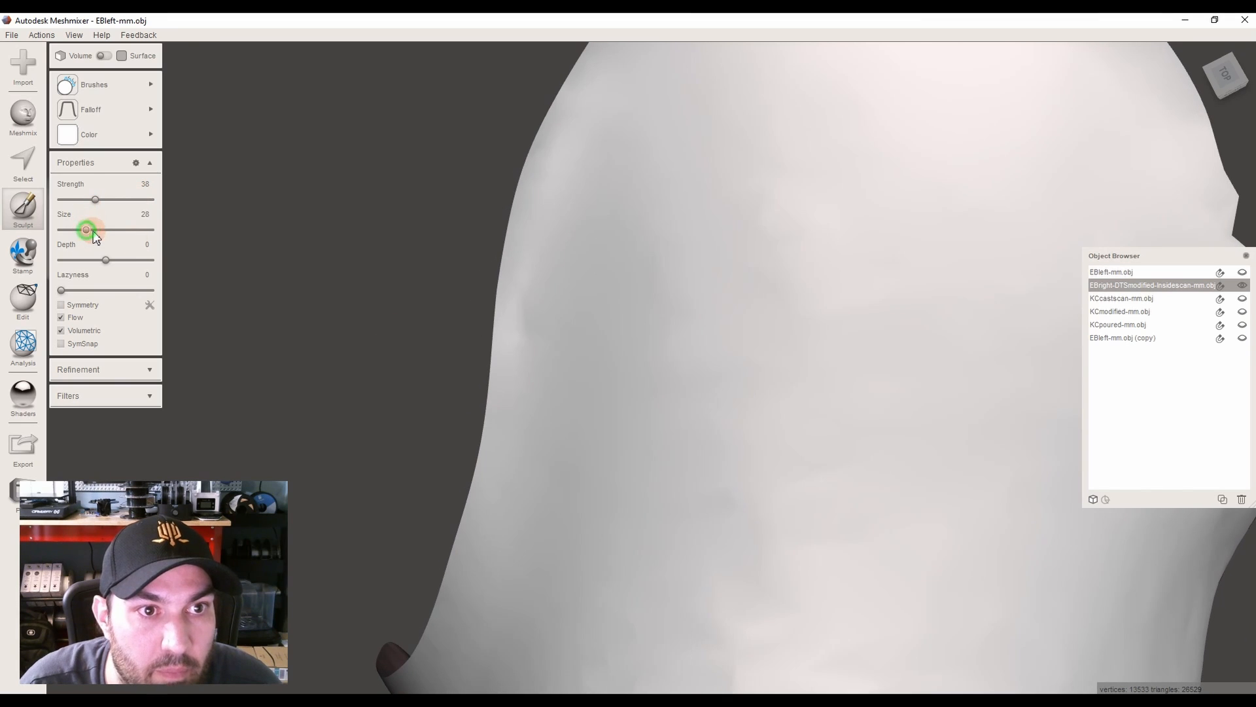
scroll(484, 325, "down", 1)
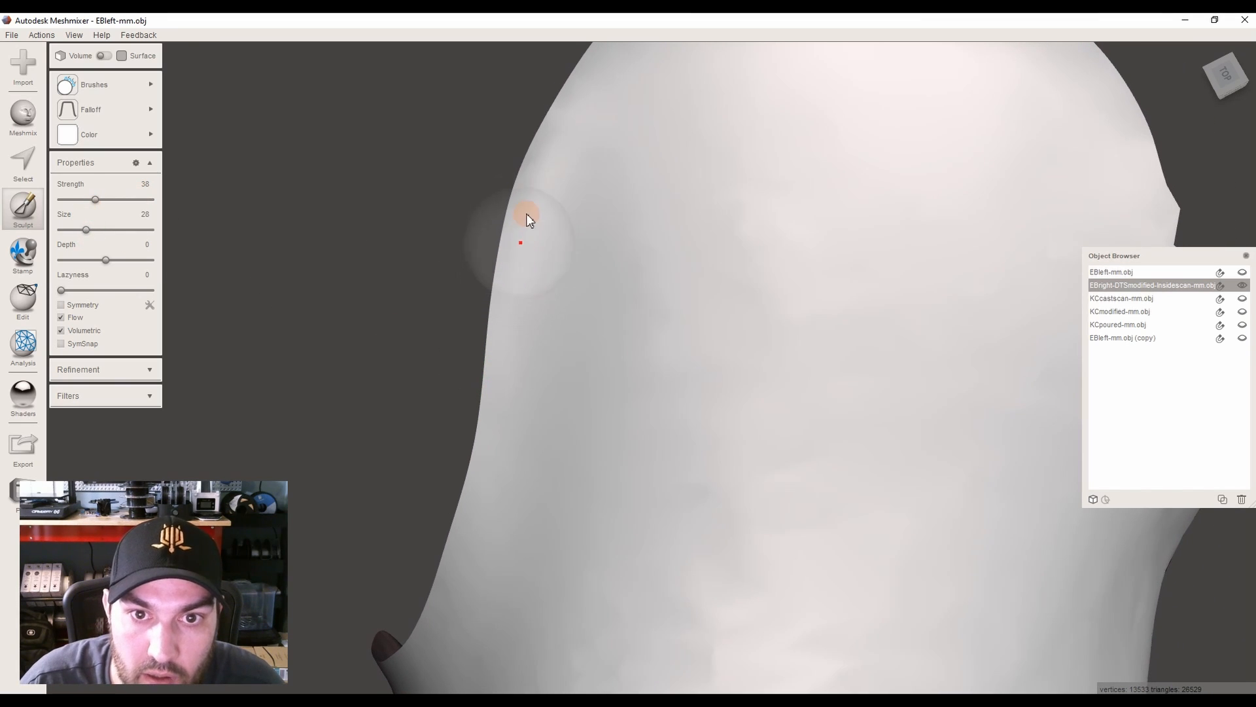
left_click_drag(544, 149, 570, 119)
scroll(731, 181, "down", 5)
right_click_drag(806, 233, 667, 333)
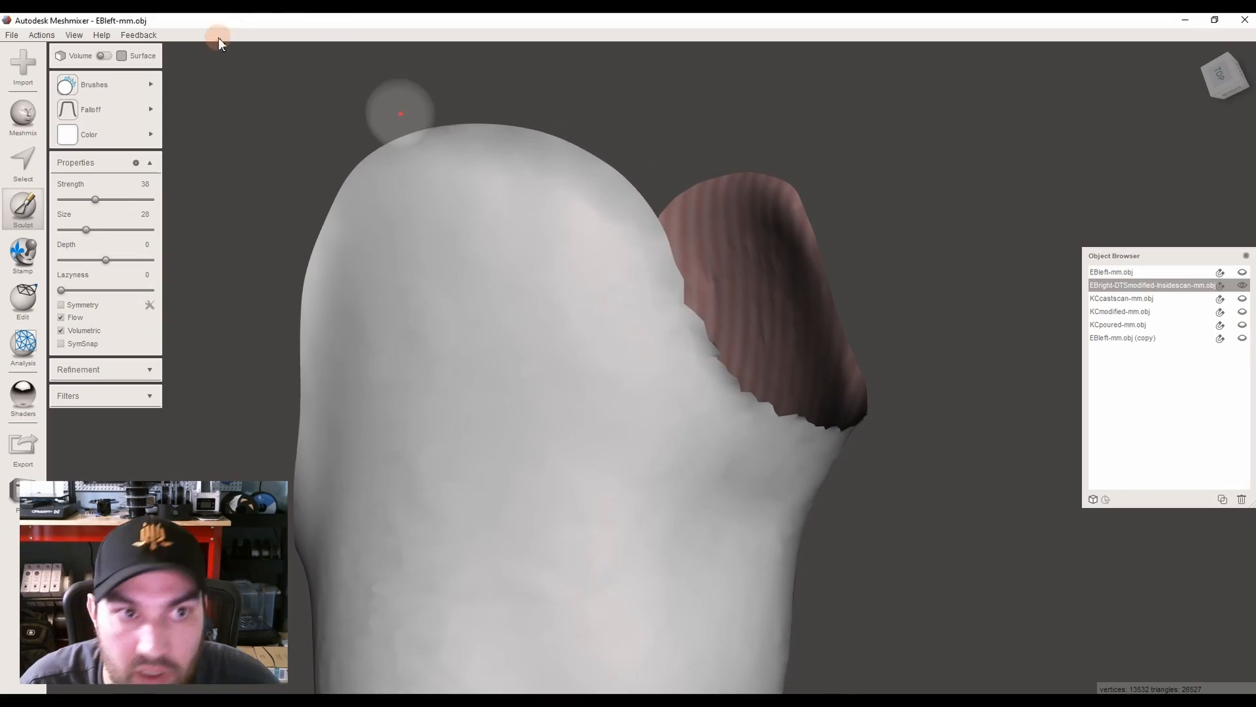
Show the mesh wireframe and smooth the remaining ragged edge between the flaps
left_click(84, 38)
left_click(121, 159)
mouse_move(574, 331)
right_mouse_down()
mouse_move(621, 425)
mouse_move(721, 404)
right_mouse_up()
scroll(621, 425, "up", 3)
left_click_drag(712, 335, 511, 145)
mouse_move(590, 216)
right_mouse_down()
mouse_move(613, 312)
mouse_move(594, 348)
mouse_move(603, 380)
mouse_move(510, 370)
mouse_move(527, 396)
mouse_move(488, 392)
mouse_move(541, 373)
right_mouse_up()
mouse_move(665, 355)
right_mouse_down()
mouse_move(626, 343)
mouse_move(607, 361)
mouse_move(594, 276)
right_mouse_up()
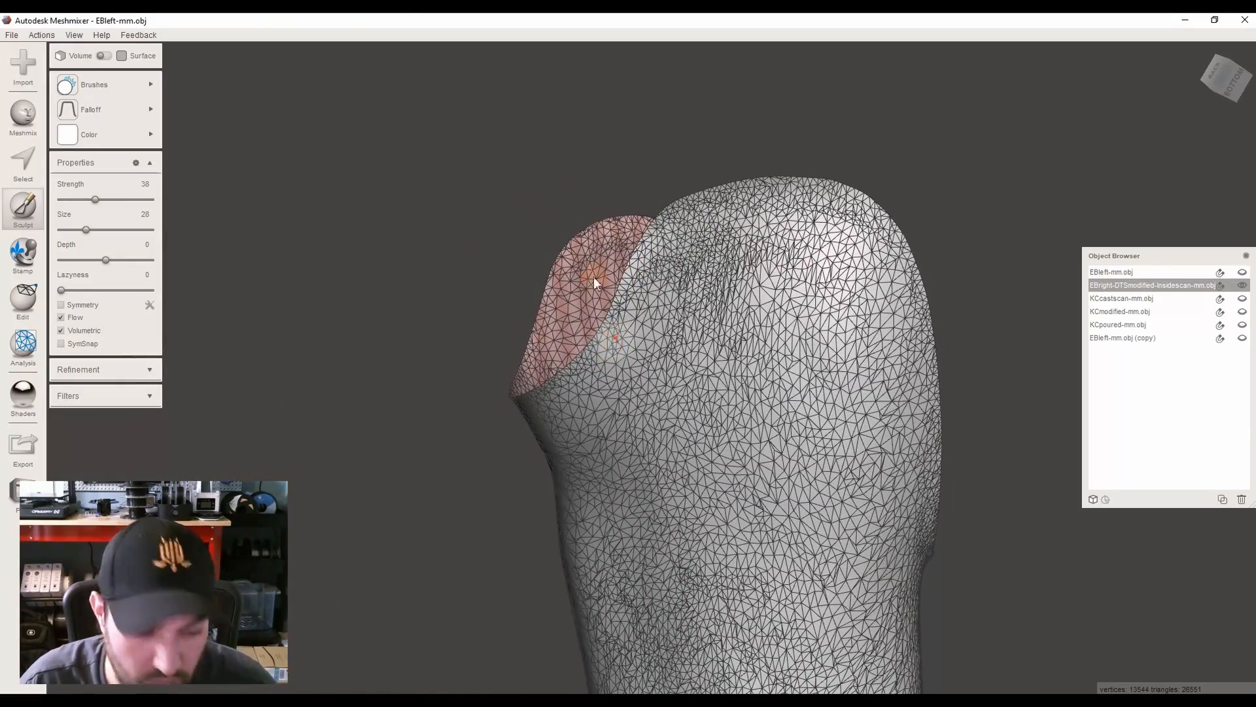
Close the sculpt tool, hide the wireframe and inspect the socket scan from several sides
key("Escape")
left_click(74, 34)
left_click(121, 151)
right_click_drag(120, 151, 578, 293)
right_click_drag(621, 261, 667, 402)
scroll(667, 402, "up", 3)
middle_click_drag(719, 609, 600, 390)
right_click_drag(600, 391, 851, 353)
right_click_drag(772, 350, 857, 312)
Show EBleft-mm.obj and make it the active object
left_click(1243, 273)
left_click(1150, 275)
right_click_drag(1034, 288, 751, 301)
Select the rough mesh around the holes on the EBleft limb's tip using the size 28 Unwrap Brush
left_click(23, 161)
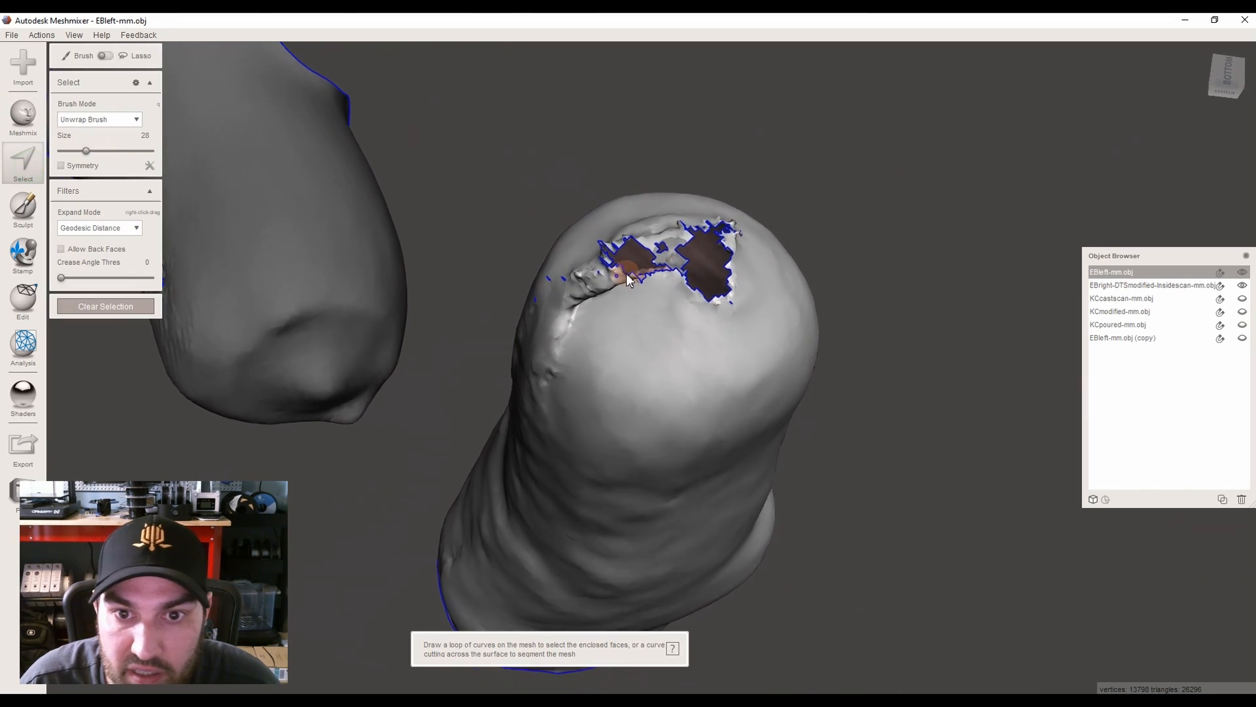
scroll(671, 370, "up", 5)
scroll(677, 348, "up", 1)
mouse_move(668, 363)
right_mouse_down()
mouse_move(677, 348)
mouse_move(767, 351)
right_mouse_up()
left_click_drag(774, 347, 740, 374)
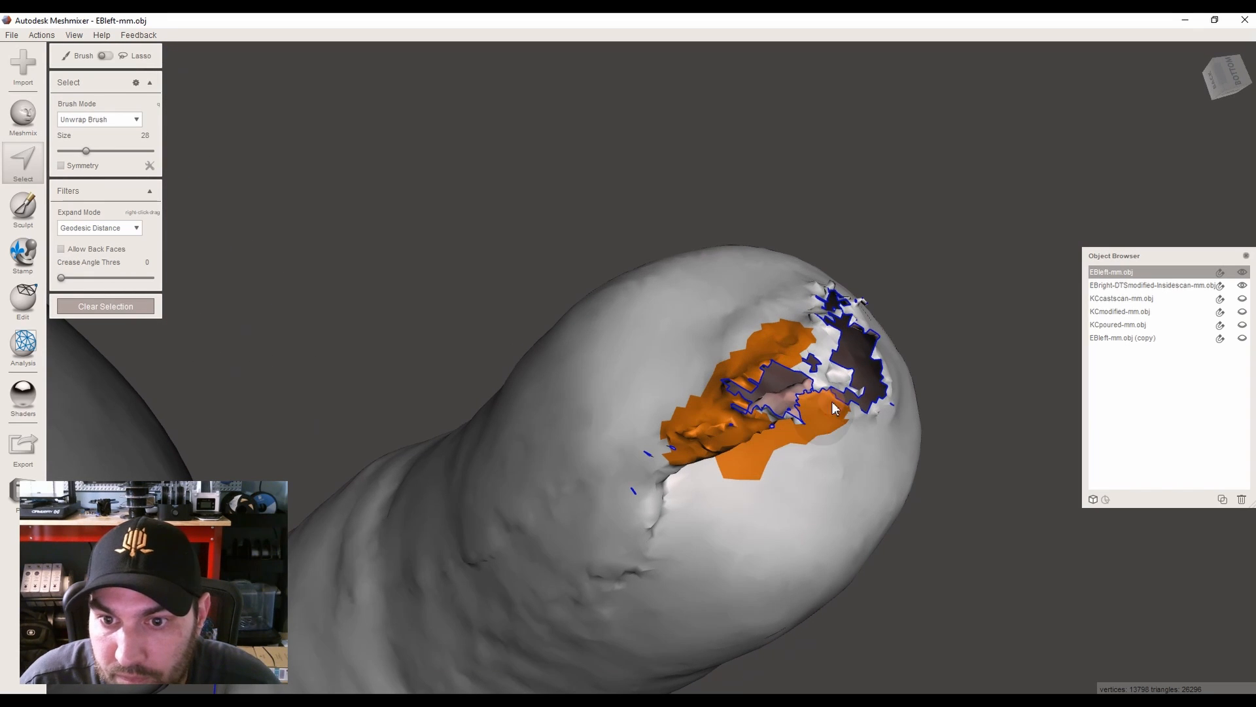
left_click_drag(657, 547, 724, 465)
right_click_drag(724, 465, 625, 469)
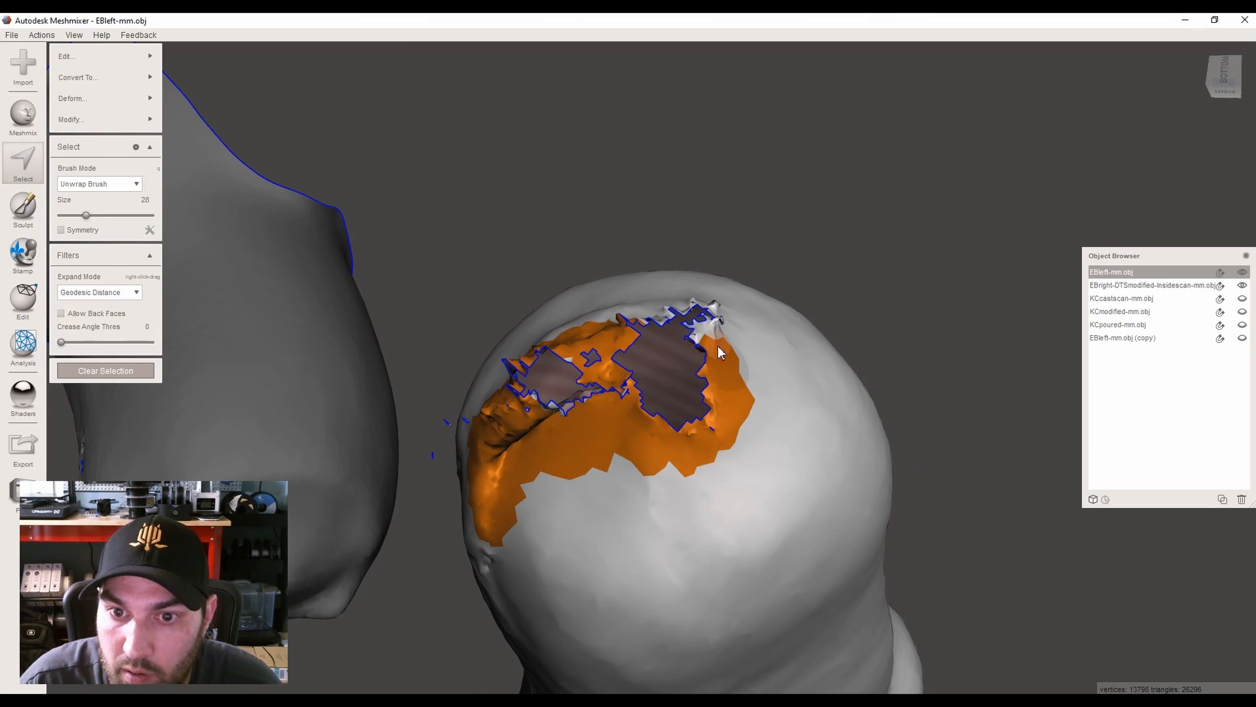
right_click_drag(718, 308, 789, 393)
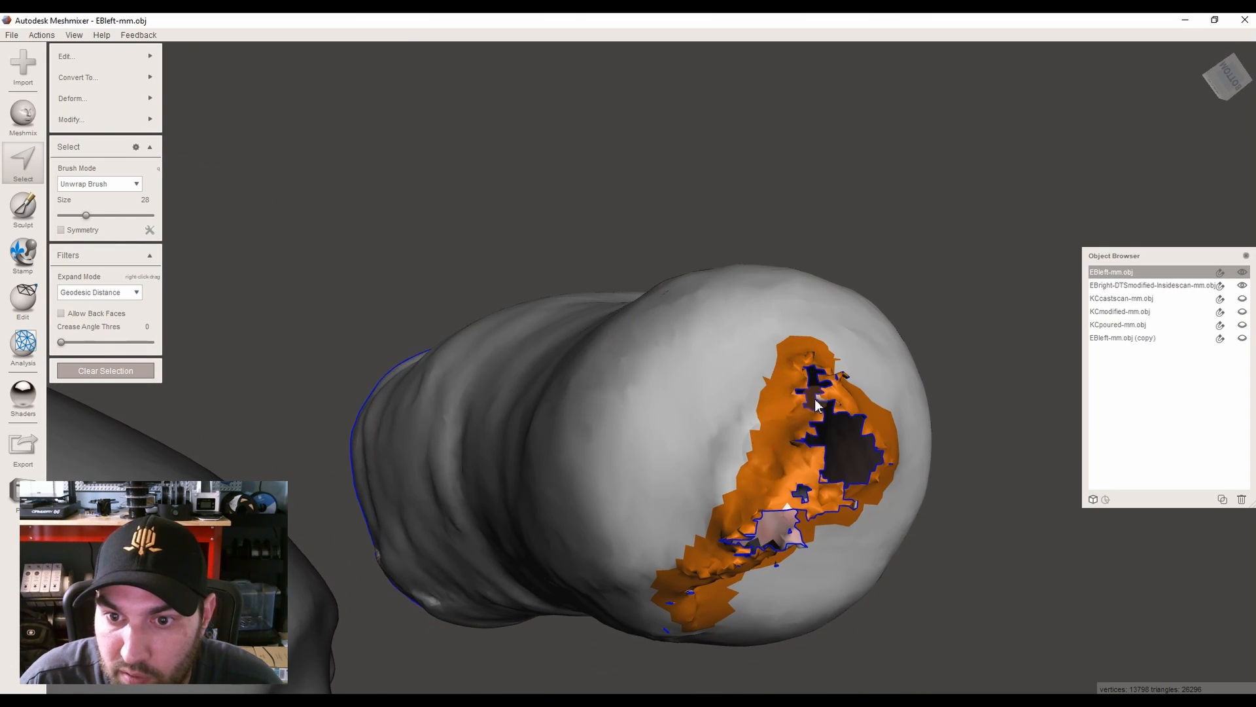
right_click_drag(747, 485, 782, 495)
right_click_drag(822, 450, 708, 303)
right_click_drag(761, 444, 736, 359)
left_click(140, 62)
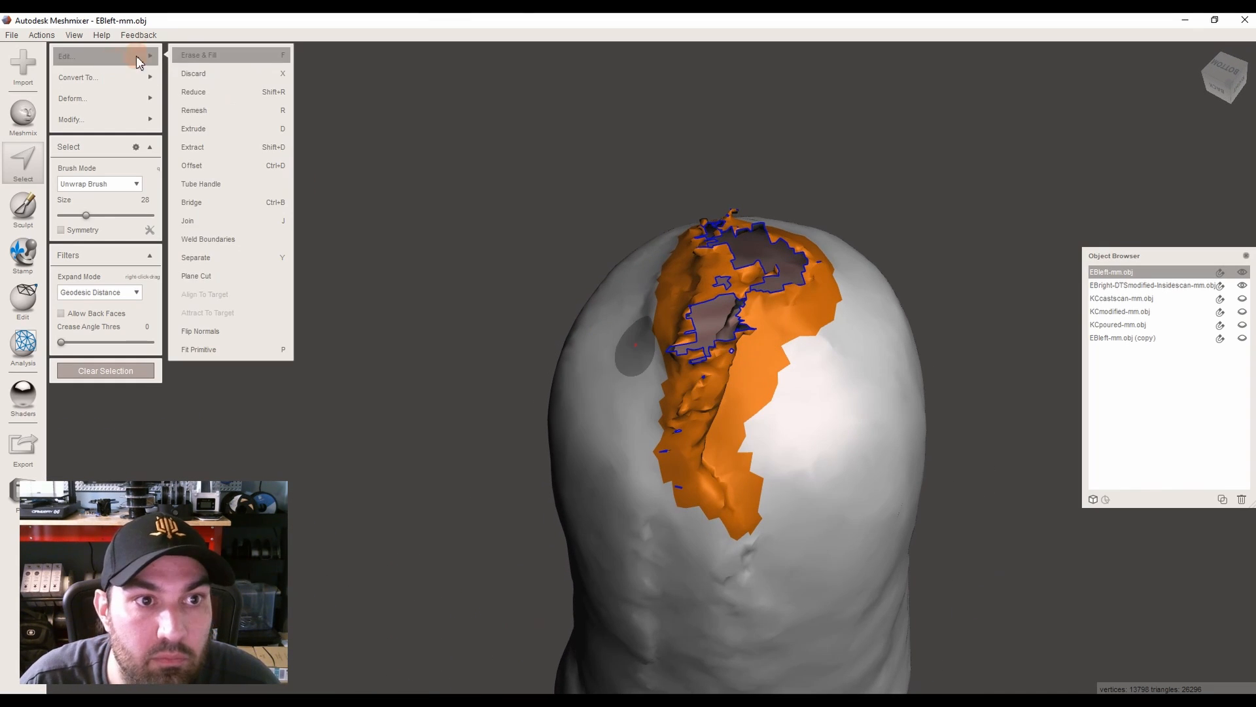
left_click(214, 64)
mouse_move(197, 275)
right_mouse_down()
mouse_move(641, 264)
mouse_move(567, 206)
mouse_move(591, 210)
right_mouse_up()
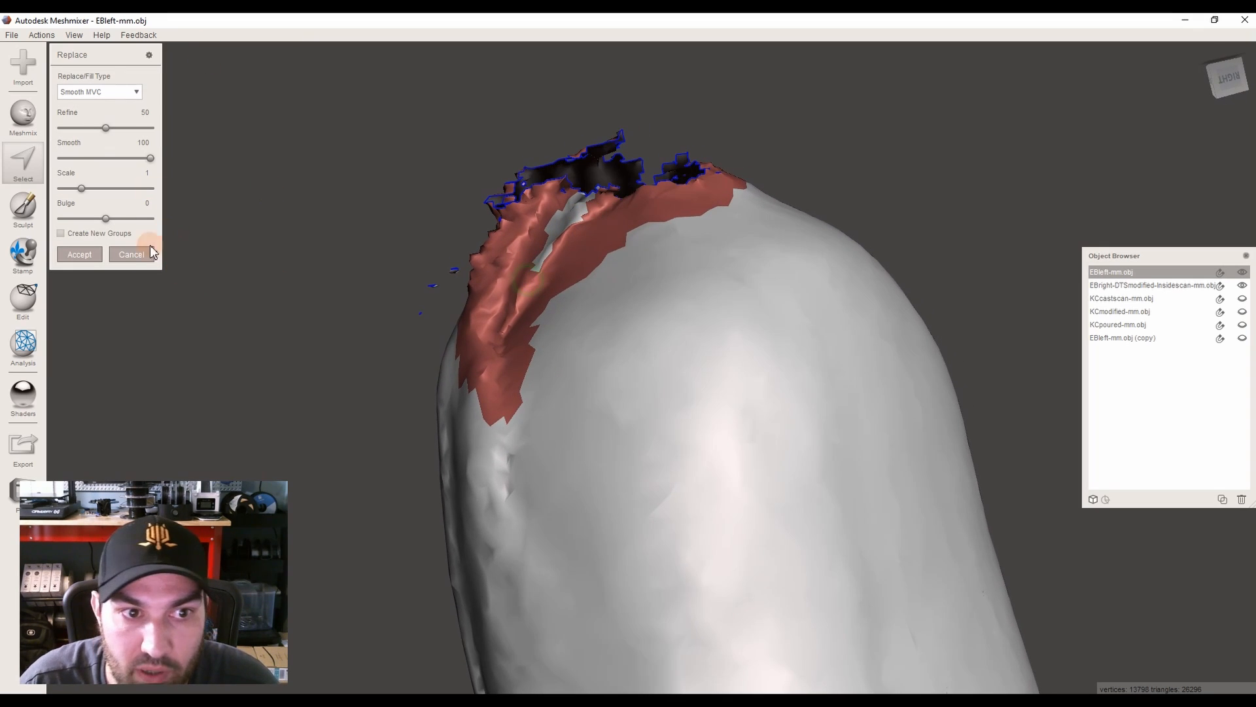
left_click(114, 255)
Widen the selection around the holes on the limb's tip and replace it using a Smooth MVC fill
right_click_drag(396, 250, 523, 355)
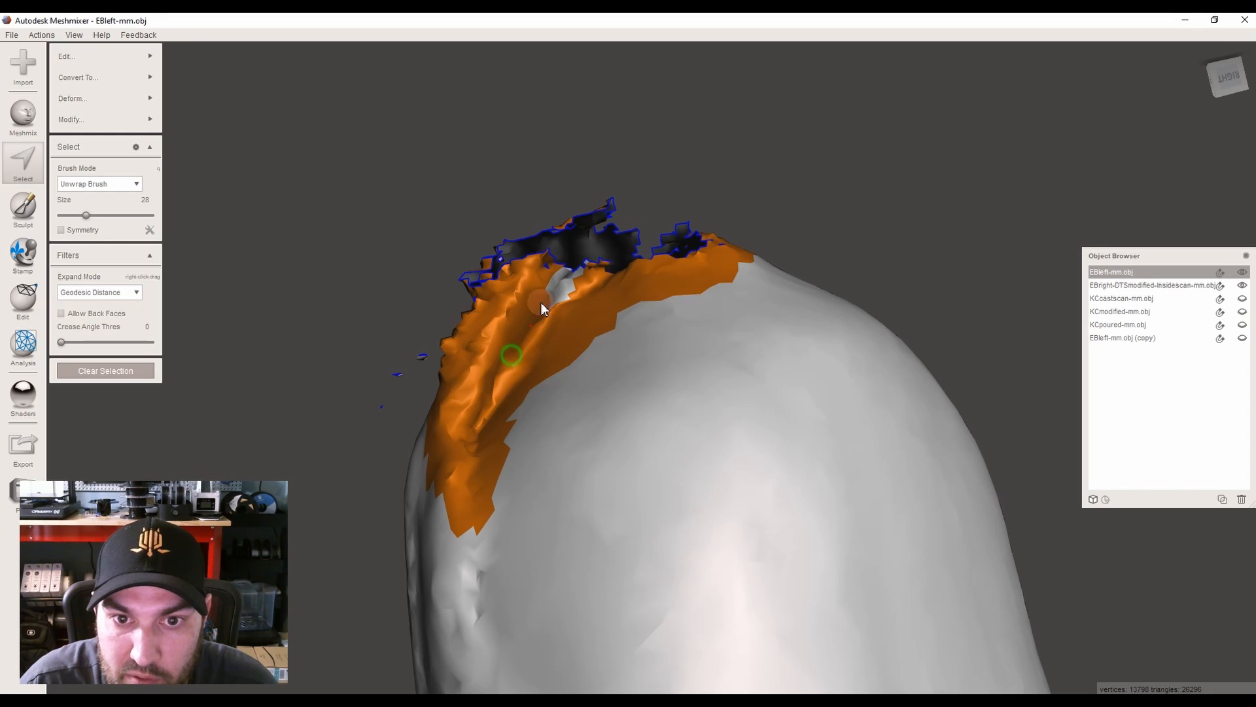
right_click_drag(564, 299, 679, 419)
mouse_move(147, 57)
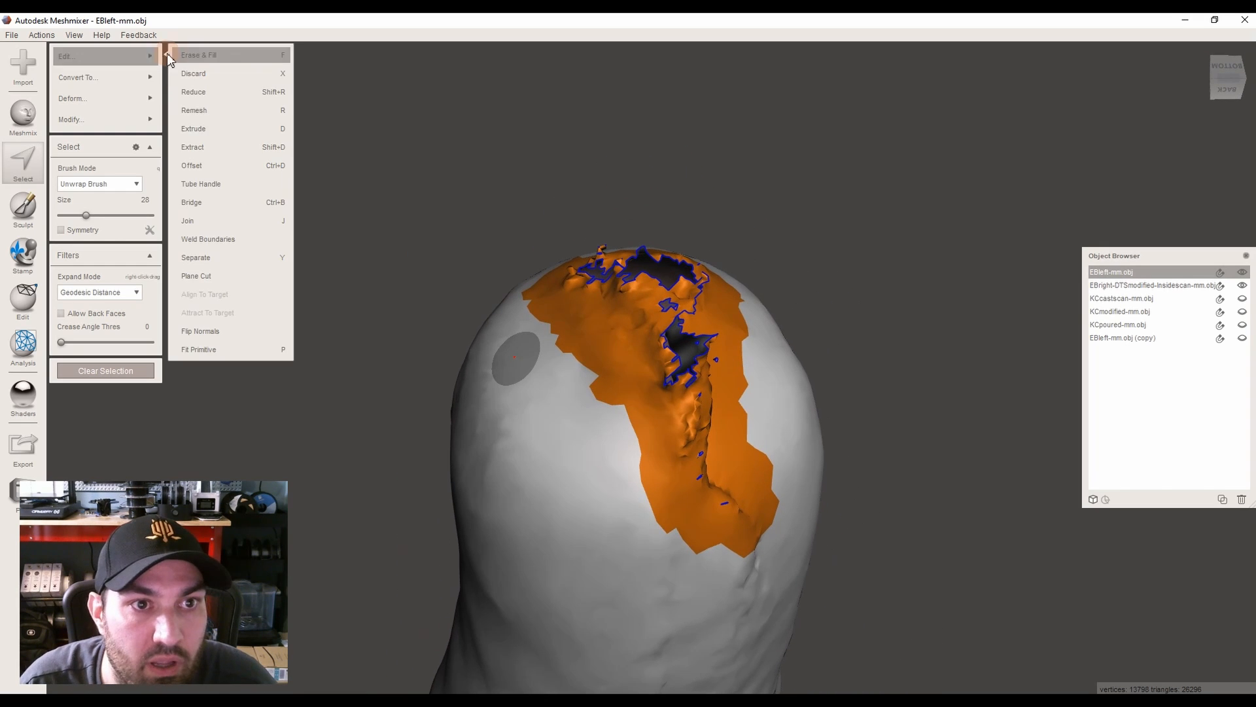
left_click(216, 57)
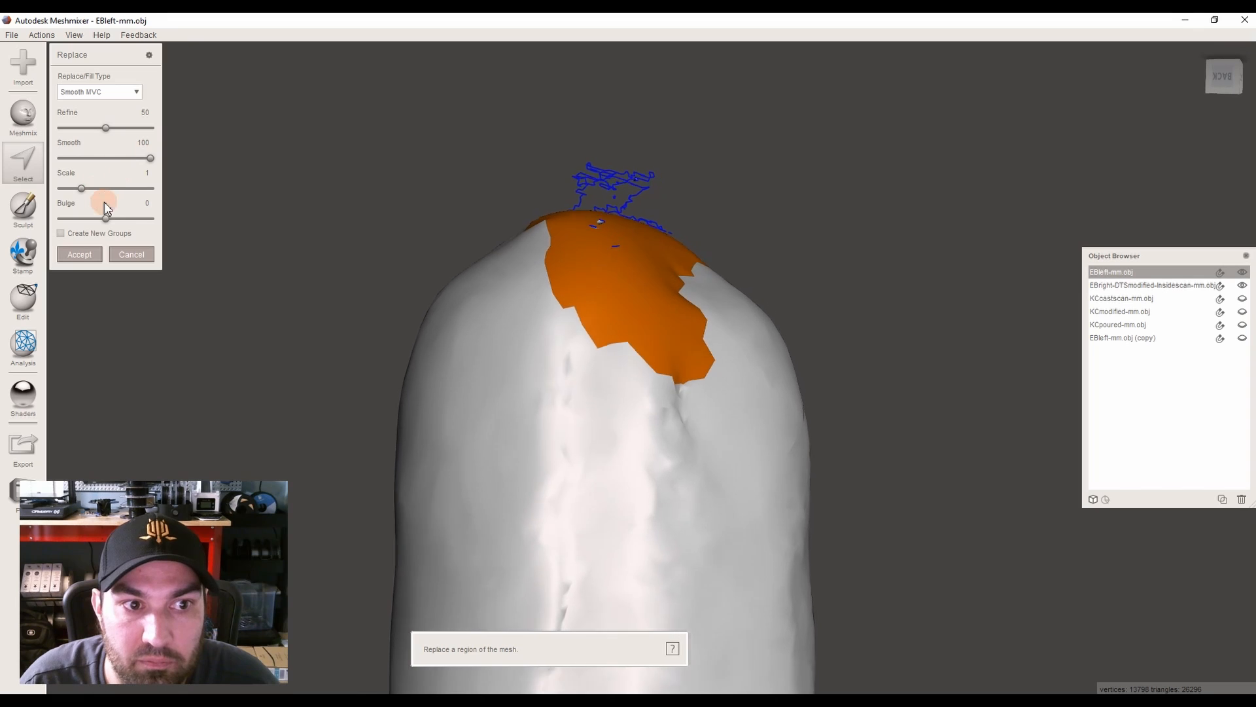
left_click_drag(117, 219, 83, 197)
left_click(79, 254)
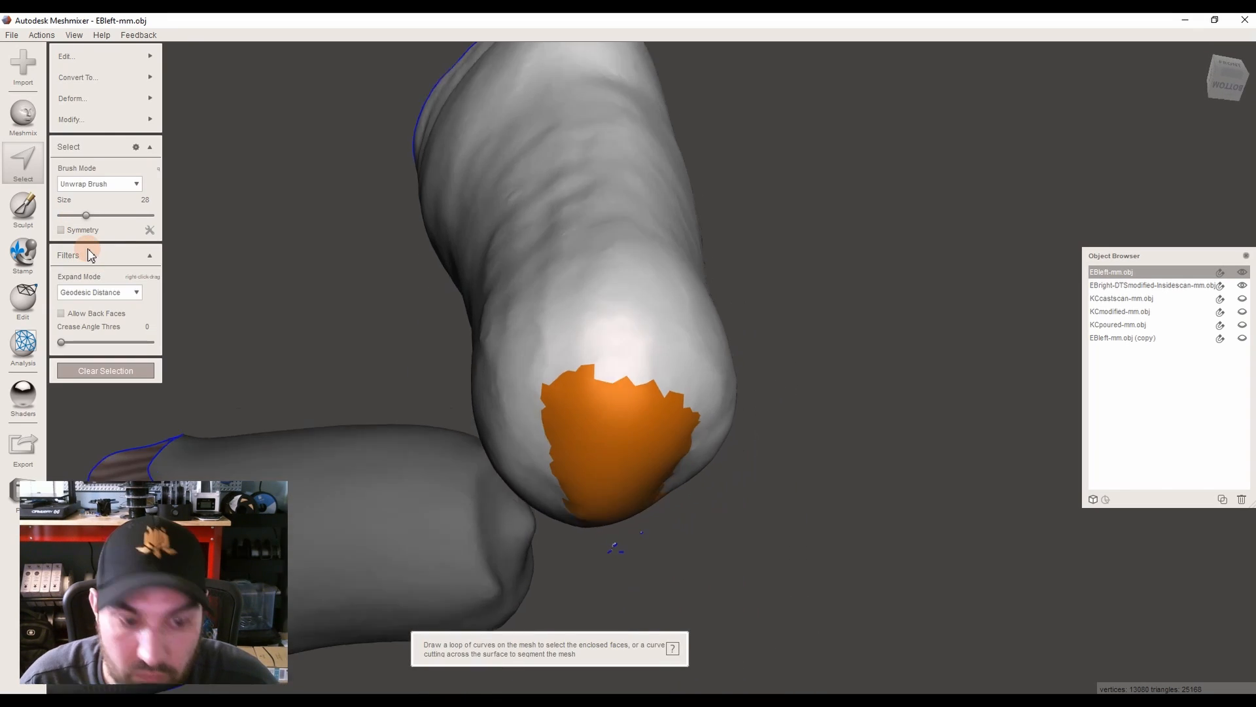
Hide EBleft-mm.obj and make the EBright-DTSmodified inside scan the active object
left_click(1241, 273)
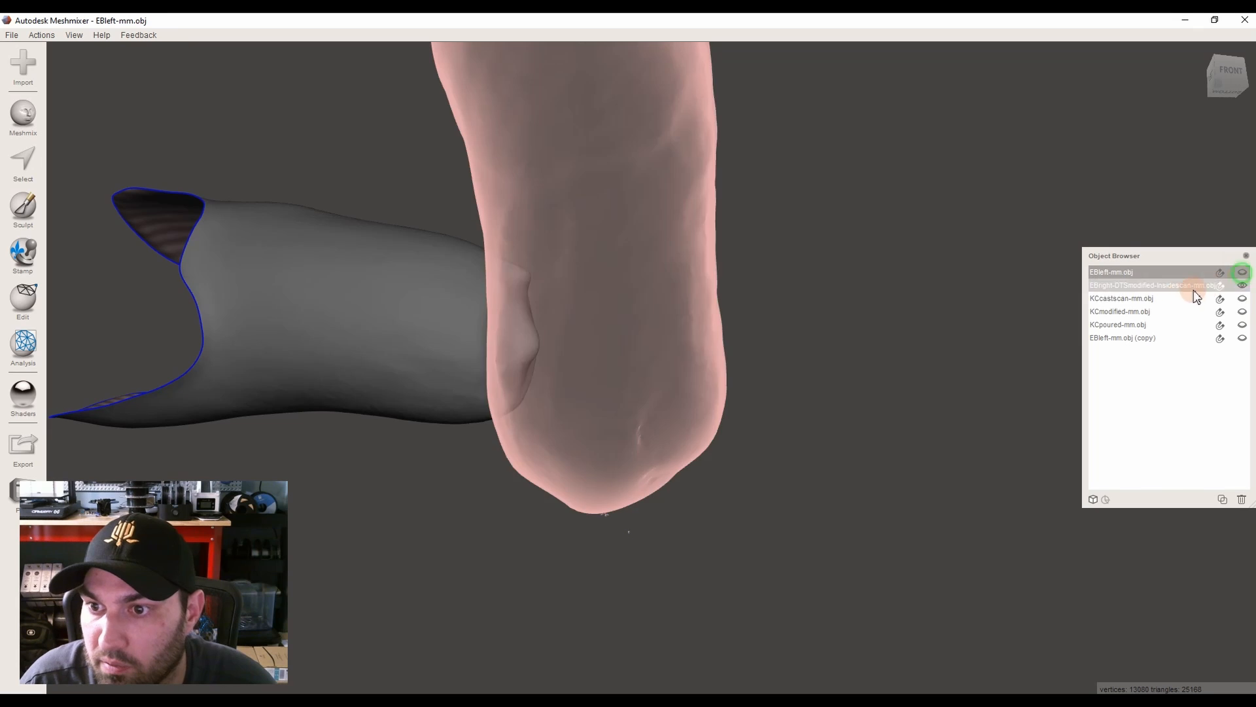
left_click(1184, 286)
right_click_drag(626, 307, 504, 307)
mouse_move(101, 216)
right_mouse_down()
mouse_move(441, 362)
mouse_move(498, 346)
mouse_move(394, 331)
mouse_move(443, 327)
right_mouse_up()
Select the patch around the small holes on the socket's back near the closed end and replace it using a Smooth MVC fill
left_click(26, 164)
right_click_drag(557, 385, 548, 331)
left_click_drag(536, 301, 500, 336)
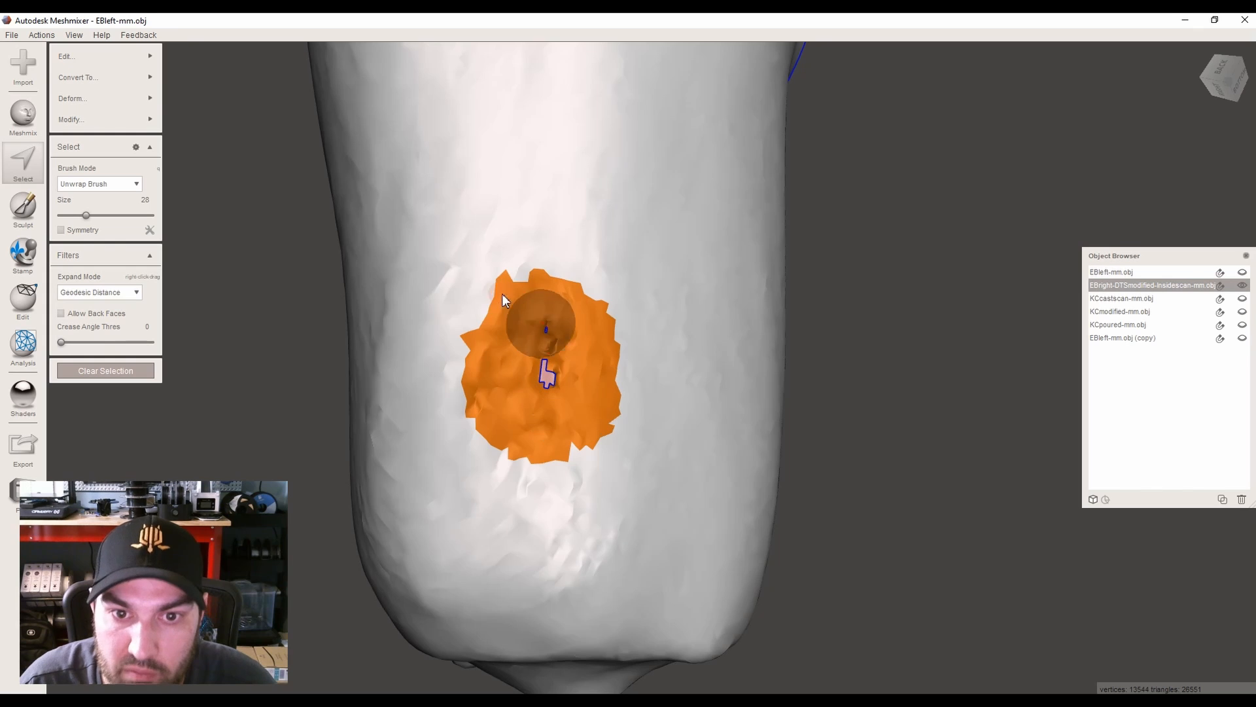
right_click_drag(618, 424, 409, 432)
mouse_move(98, 57)
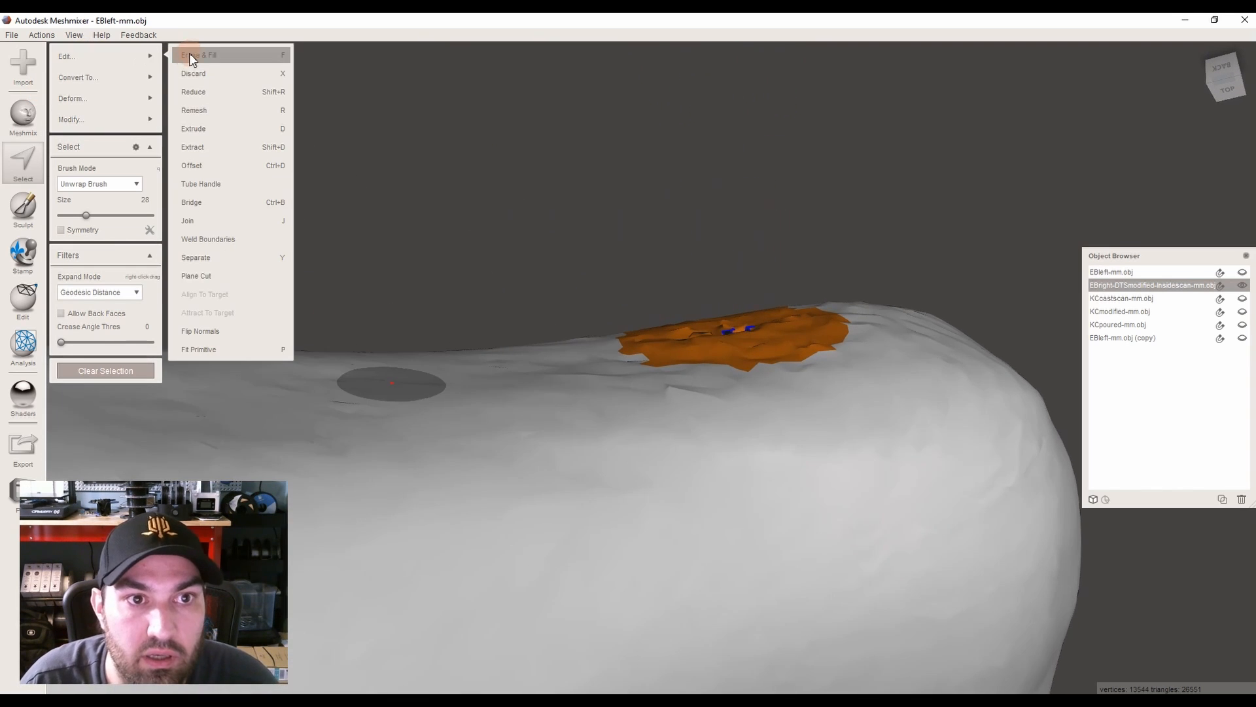
left_click(202, 52)
right_click_drag(202, 53, 193, 64)
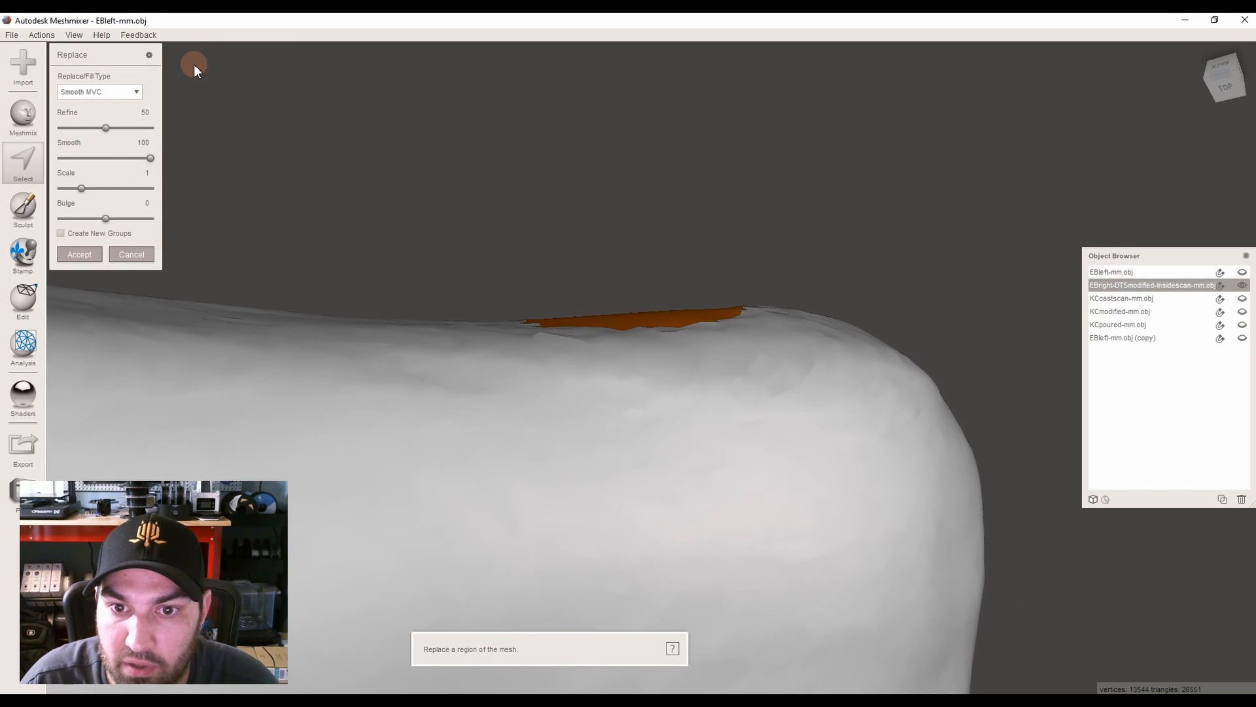
left_click(93, 253)
key("Escape")
Select the raised bump on the rim of the socket's closed end using the size 28 Unwrap Brush
right_click_drag(674, 462, 488, 310)
scroll(732, 369, "down", 5)
right_click_drag(529, 218, 399, 295)
left_click(23, 159)
right_click_drag(314, 280, 483, 391)
left_click_drag(482, 391, 458, 366)
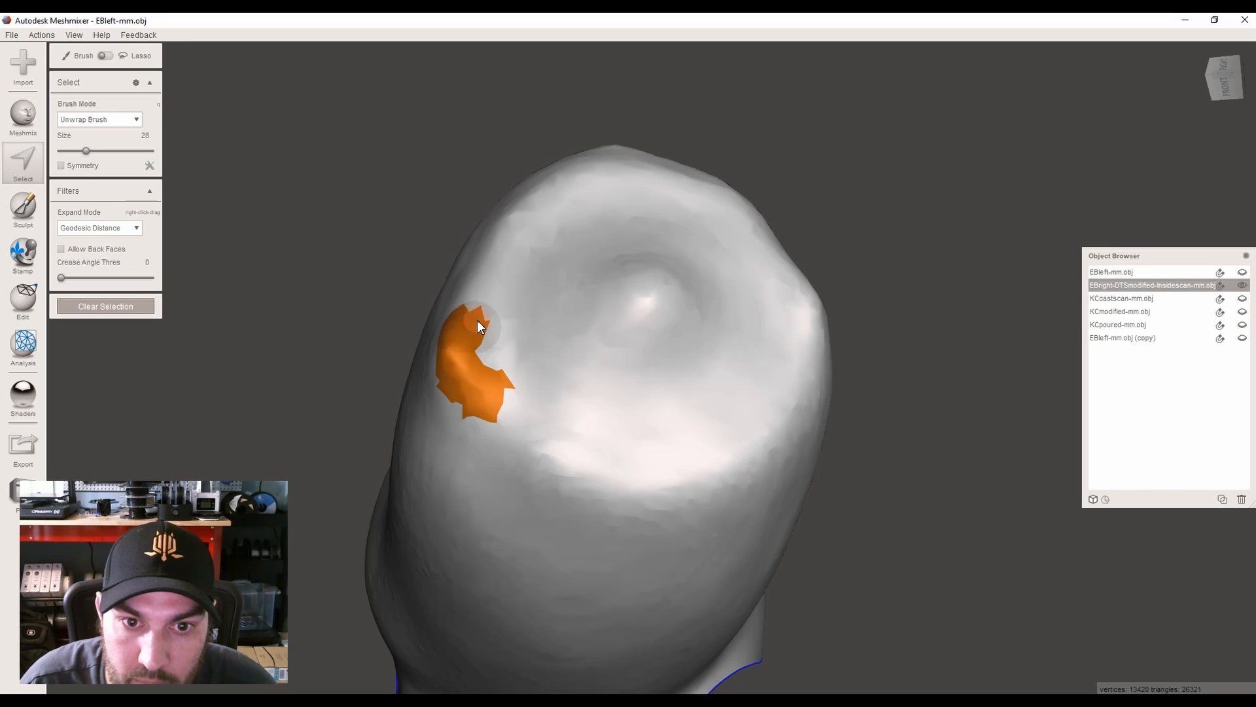
left_click_drag(470, 319, 484, 382)
mouse_move(484, 382)
right_mouse_down()
mouse_move(611, 358)
mouse_move(796, 199)
right_mouse_up()
mouse_move(877, 237)
right_mouse_down()
mouse_move(590, 401)
mouse_move(182, 252)
mouse_move(144, 163)
right_mouse_up()
Replace the selected bump using a Smooth MVC fill with Scale 1.77
mouse_move(98, 56)
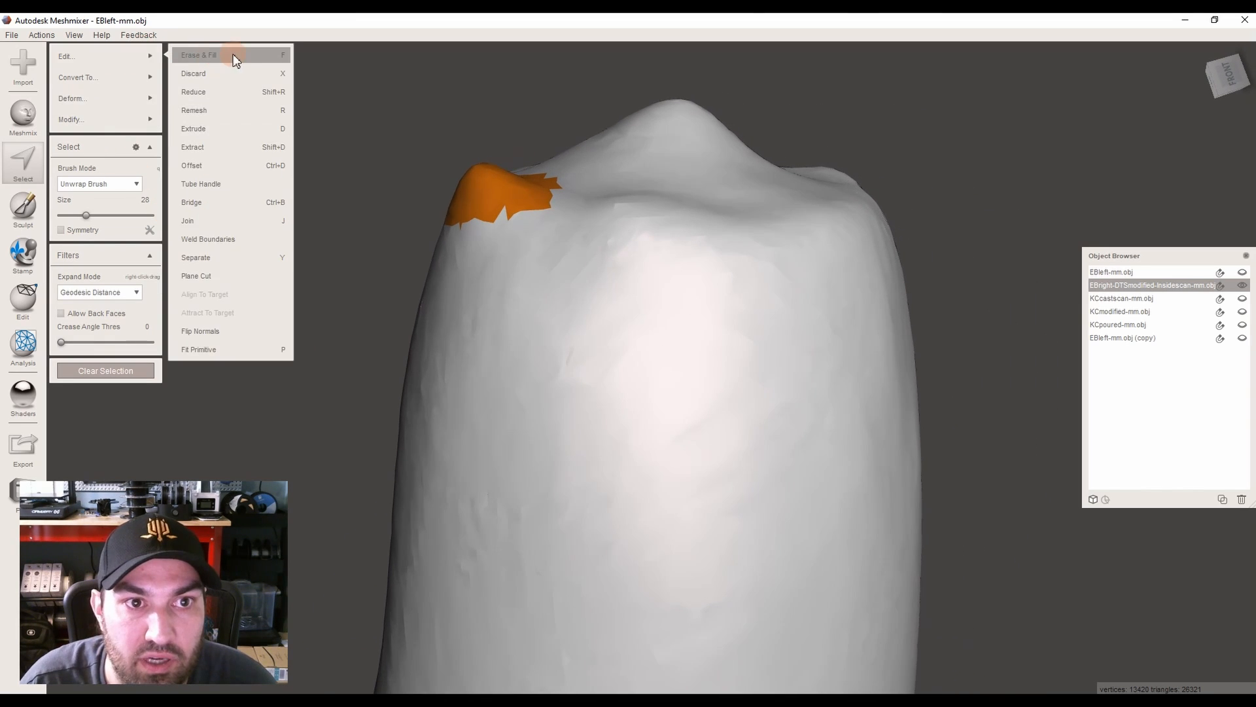
left_click(234, 58)
mouse_move(287, 274)
right_mouse_down()
mouse_move(309, 309)
mouse_move(309, 358)
mouse_move(273, 305)
mouse_move(98, 179)
mouse_move(86, 190)
right_mouse_up()
left_click_drag(108, 187, 100, 187)
mouse_move(159, 221)
right_mouse_down()
mouse_move(194, 240)
mouse_move(160, 226)
mouse_move(143, 239)
right_mouse_up()
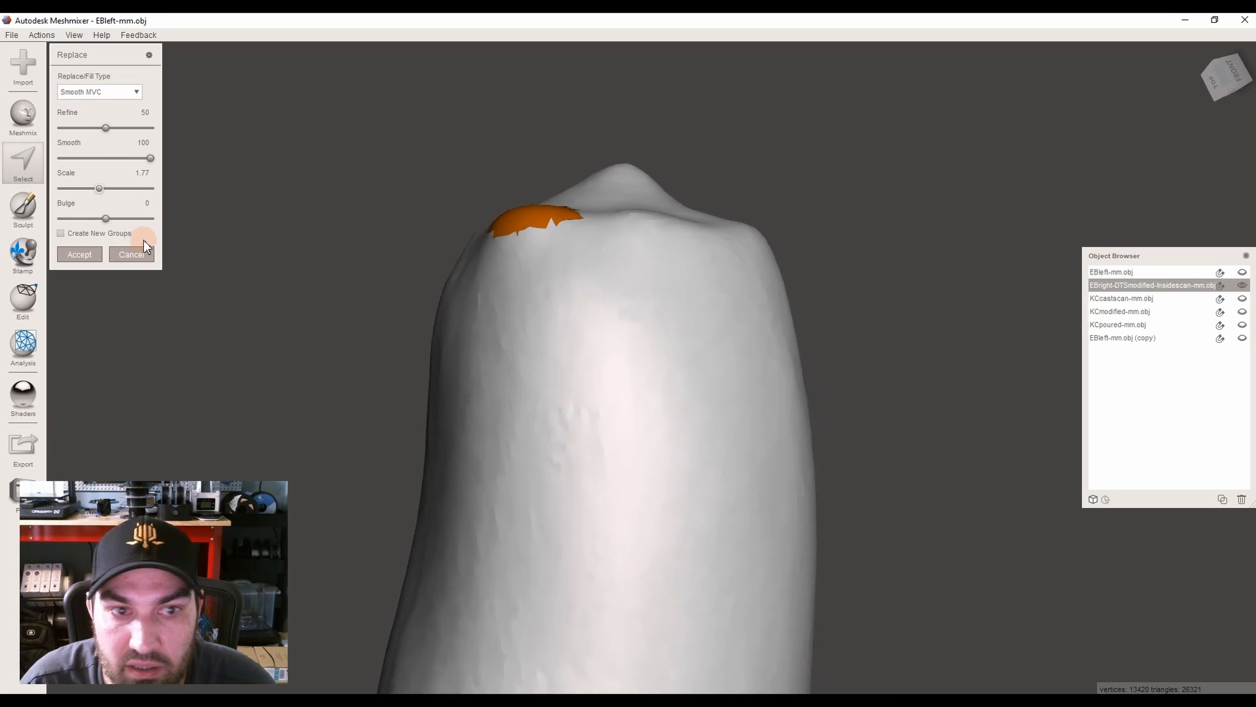
left_click(75, 256)
key("Escape")
Select the entire socket mesh and apply Shape Preserving smoothing with an increased smoothing scale
right_click_drag(108, 260, 629, 376)
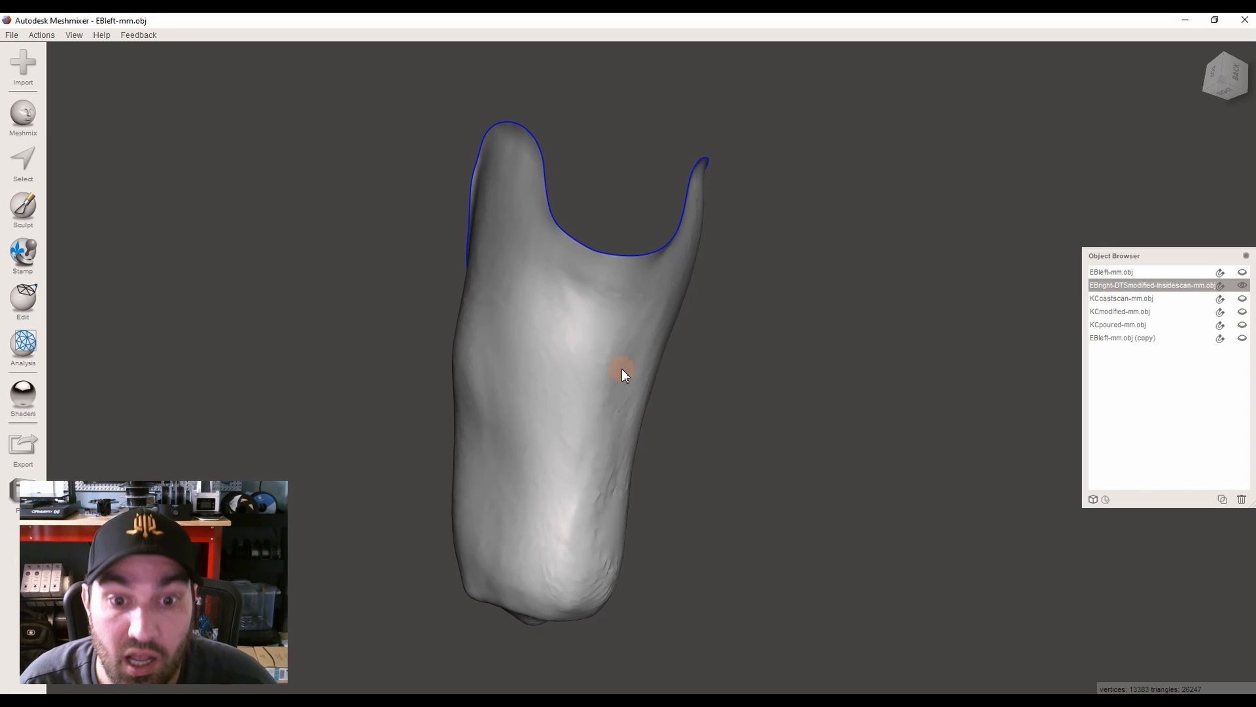
left_click(23, 162)
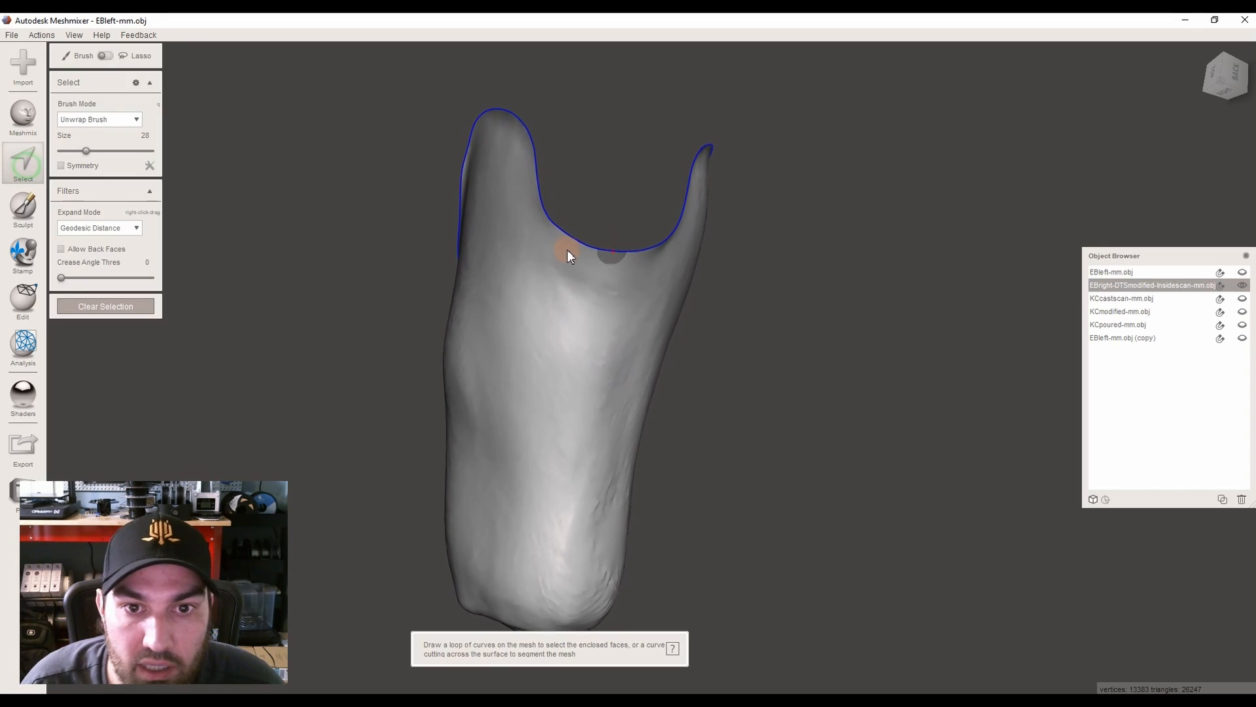
left_click(490, 293)
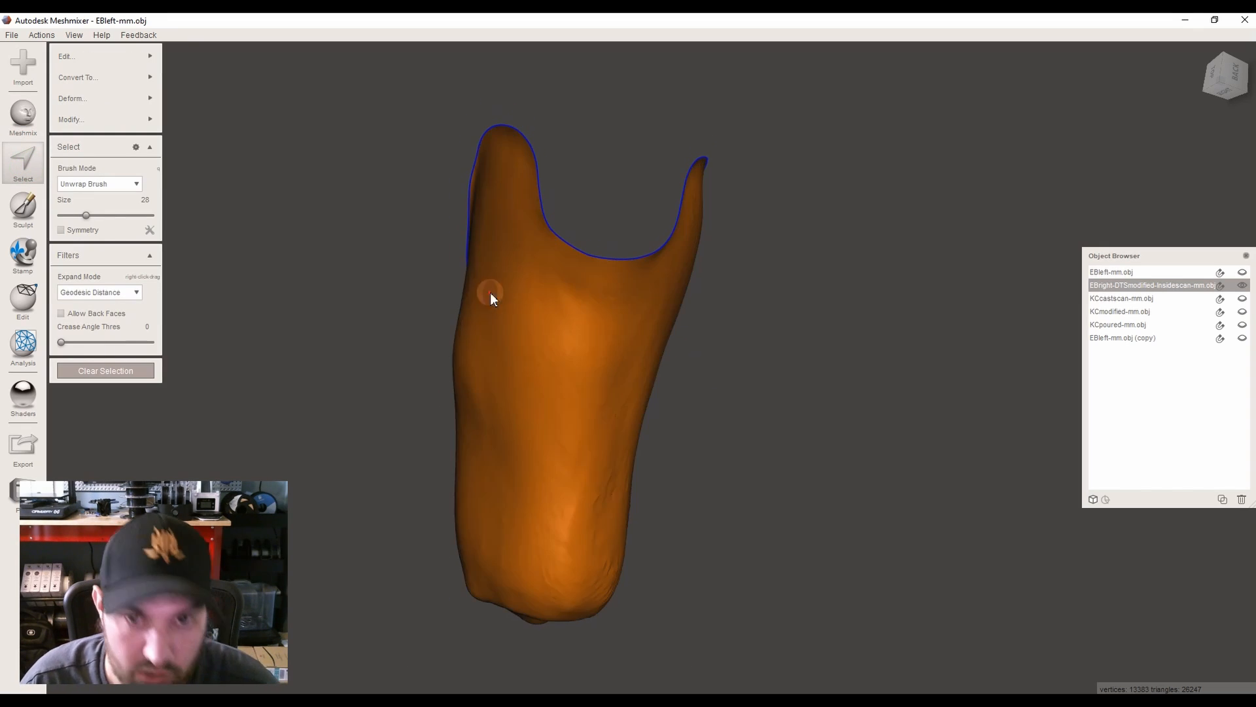
right_click_drag(488, 315, 486, 305)
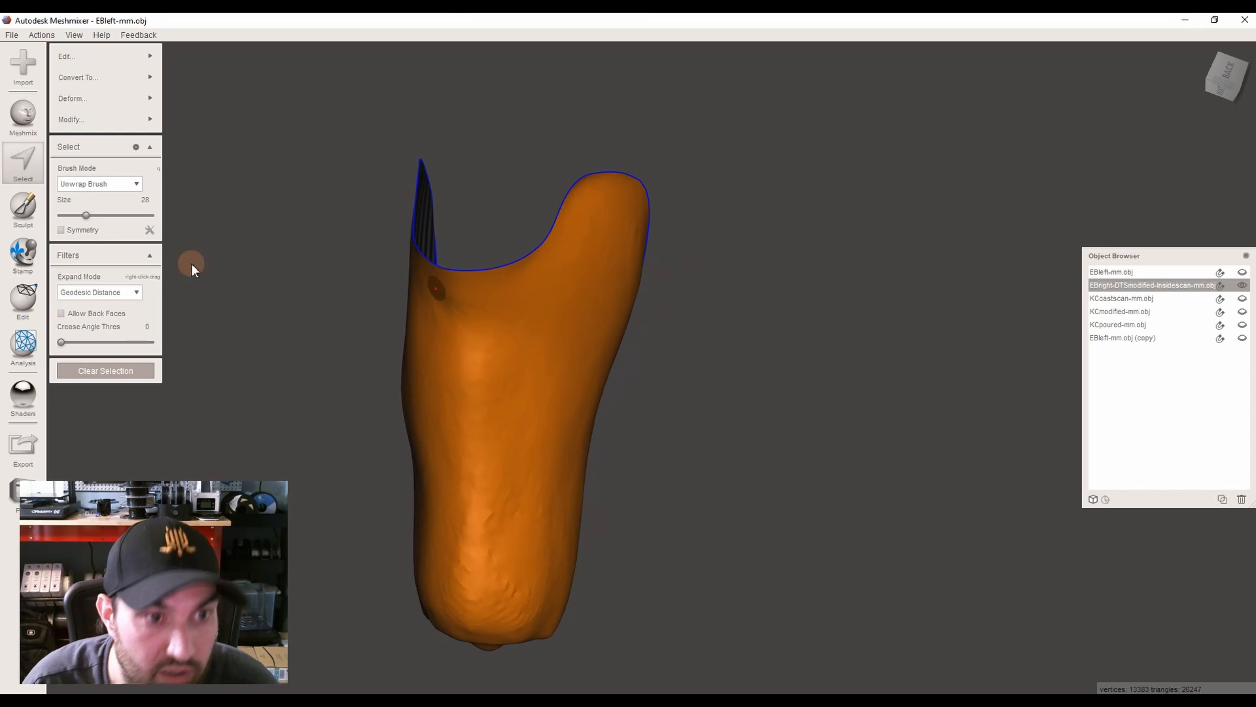
mouse_move(95, 110)
left_click(205, 97)
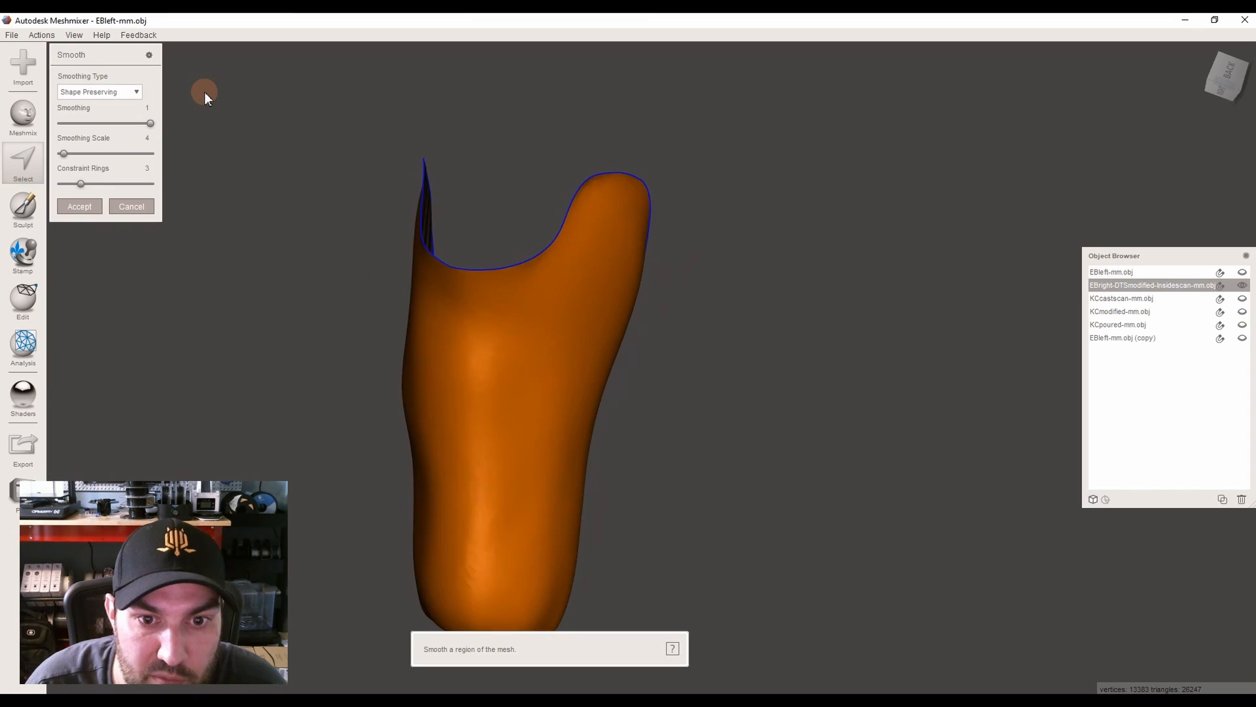
left_click_drag(91, 154, 100, 153)
left_click(91, 205)
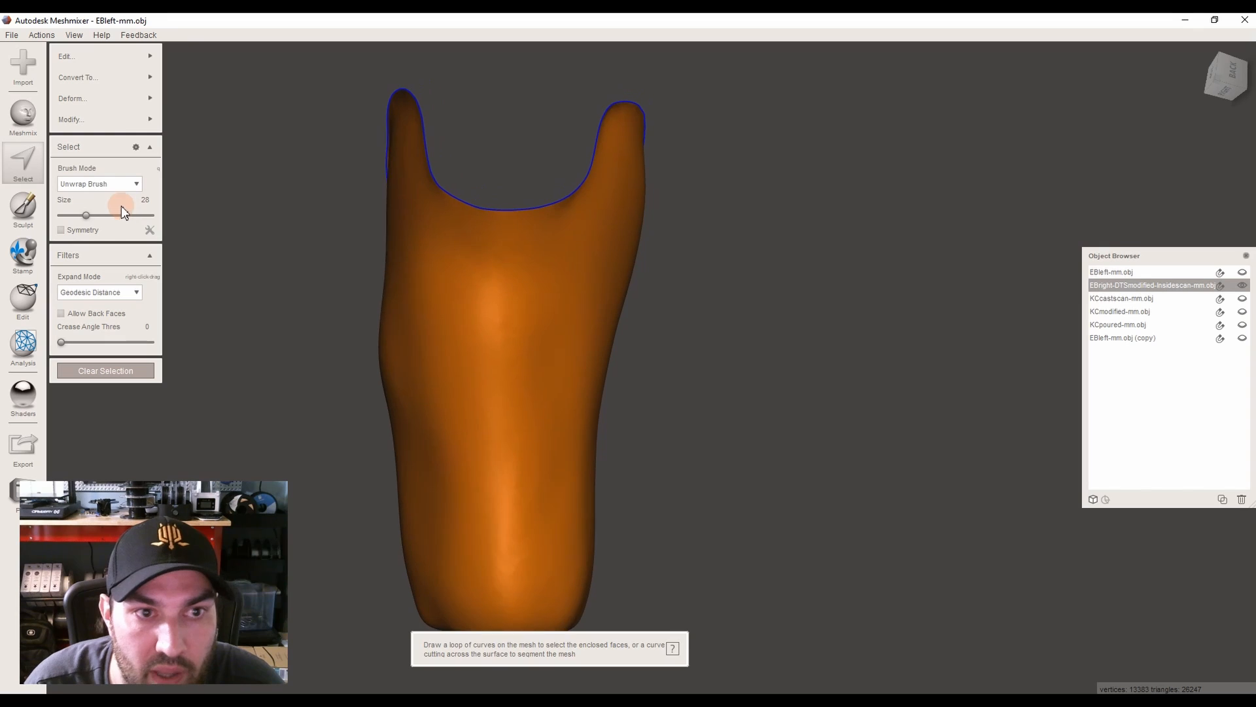
Start an Extrude on the entire socket mesh with its direction set to Normal
left_click(104, 65)
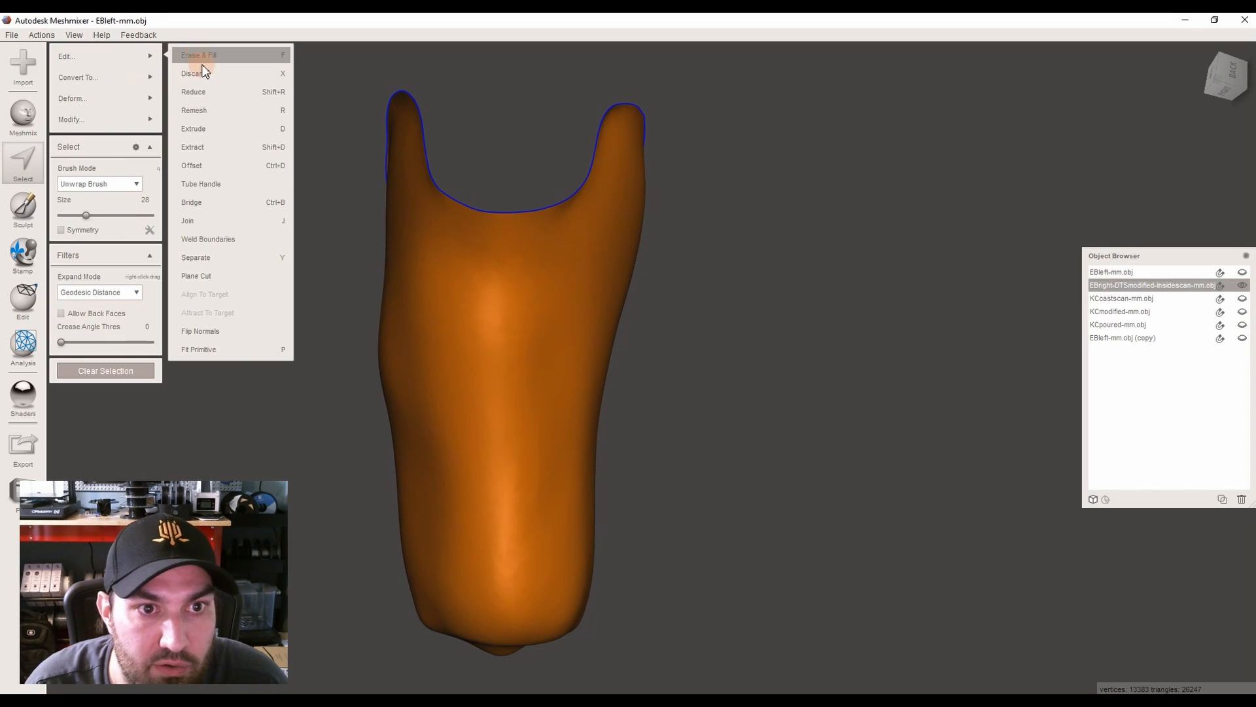
left_click(195, 128)
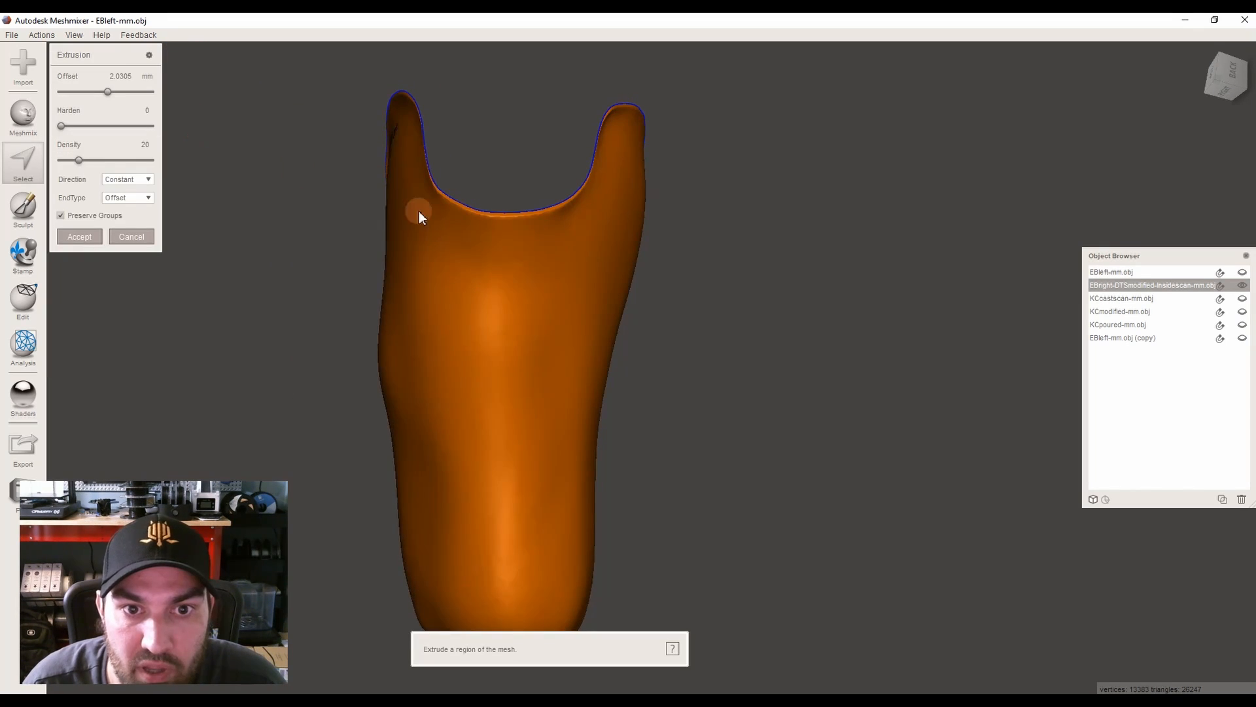
left_click(138, 183)
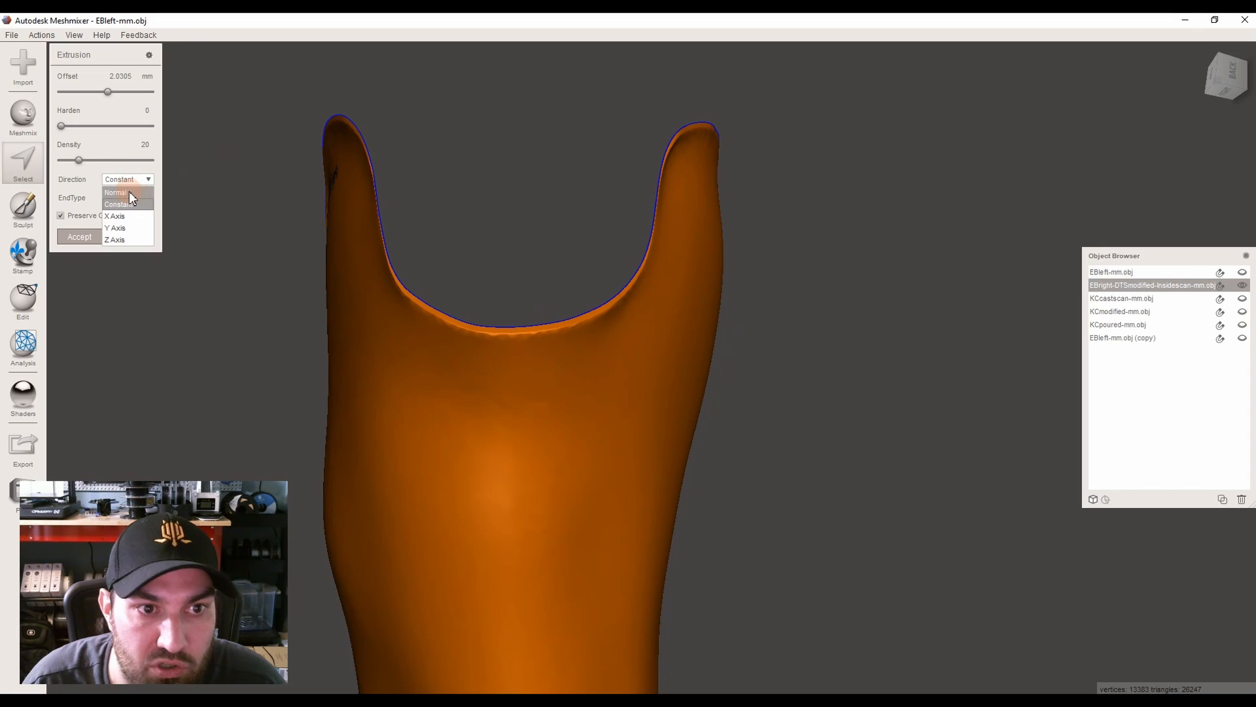
left_click(140, 193)
right_click_drag(311, 116, 603, 324)
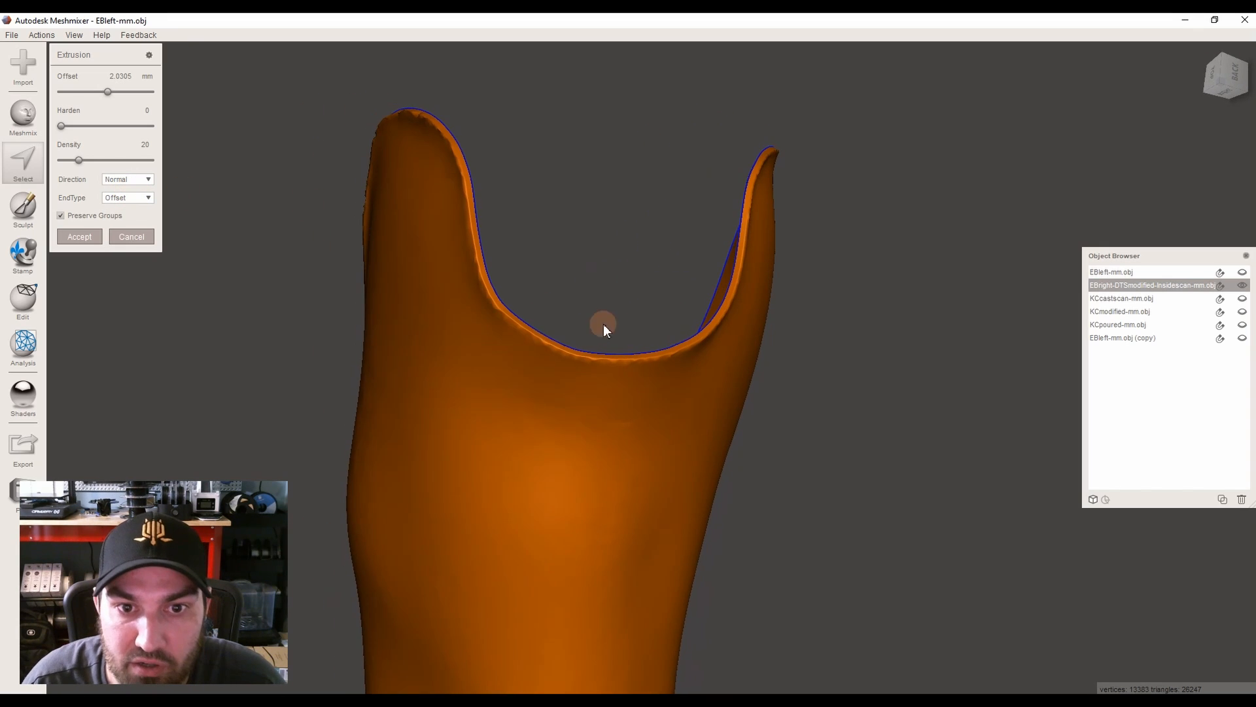
right_click_drag(472, 401, 387, 409)
Set the socket extrusion's offset to 4 mm and Harden to 100
scroll(387, 408, "up", 5)
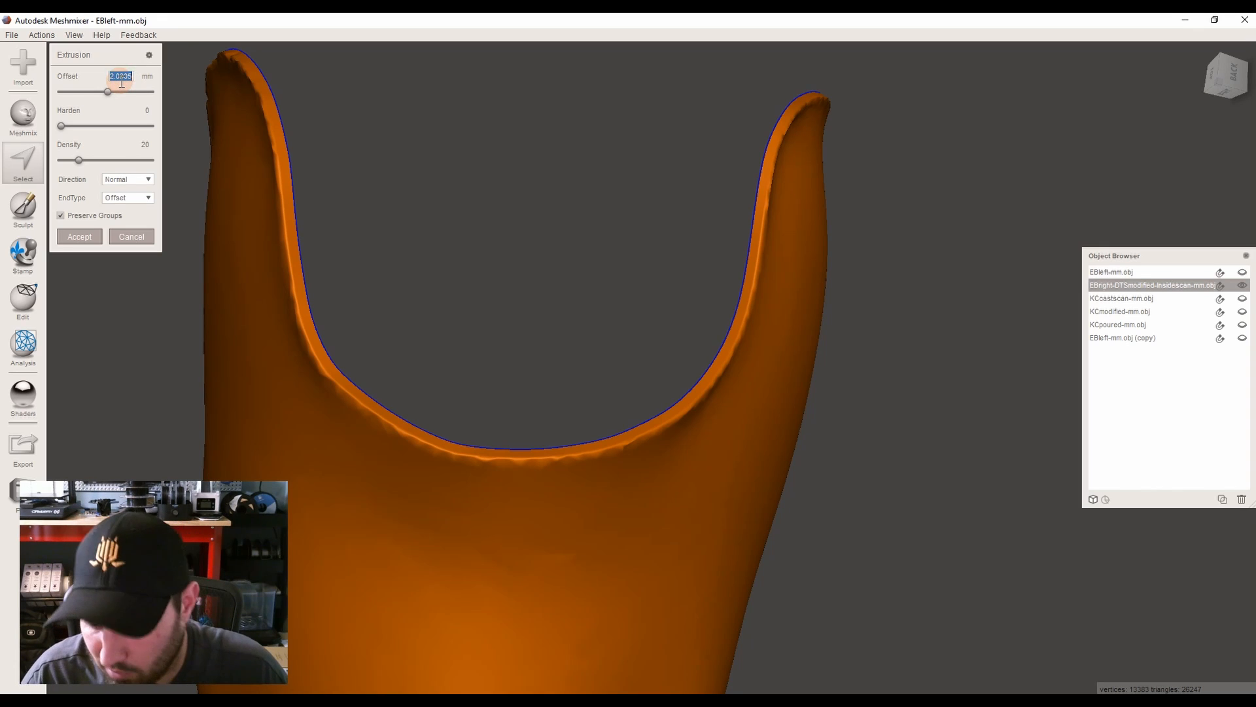
key("Return")
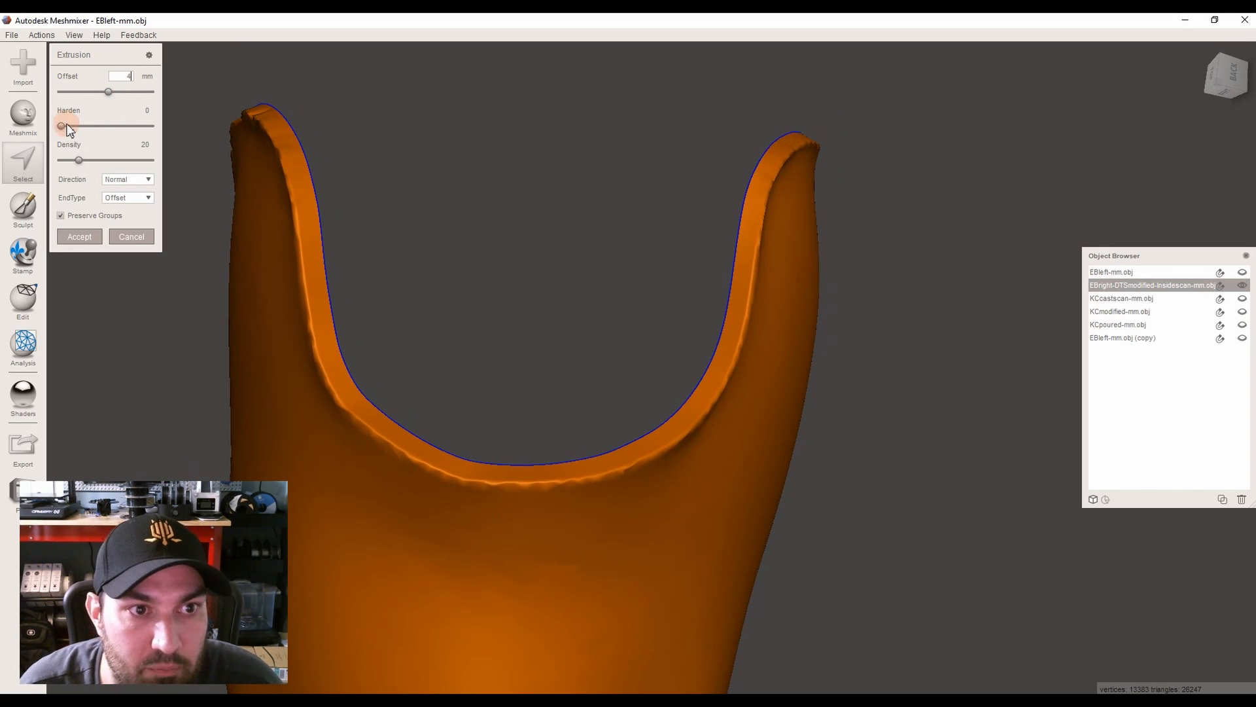
right_click_drag(269, 103, 322, 181)
scroll(293, 170, "down", 4)
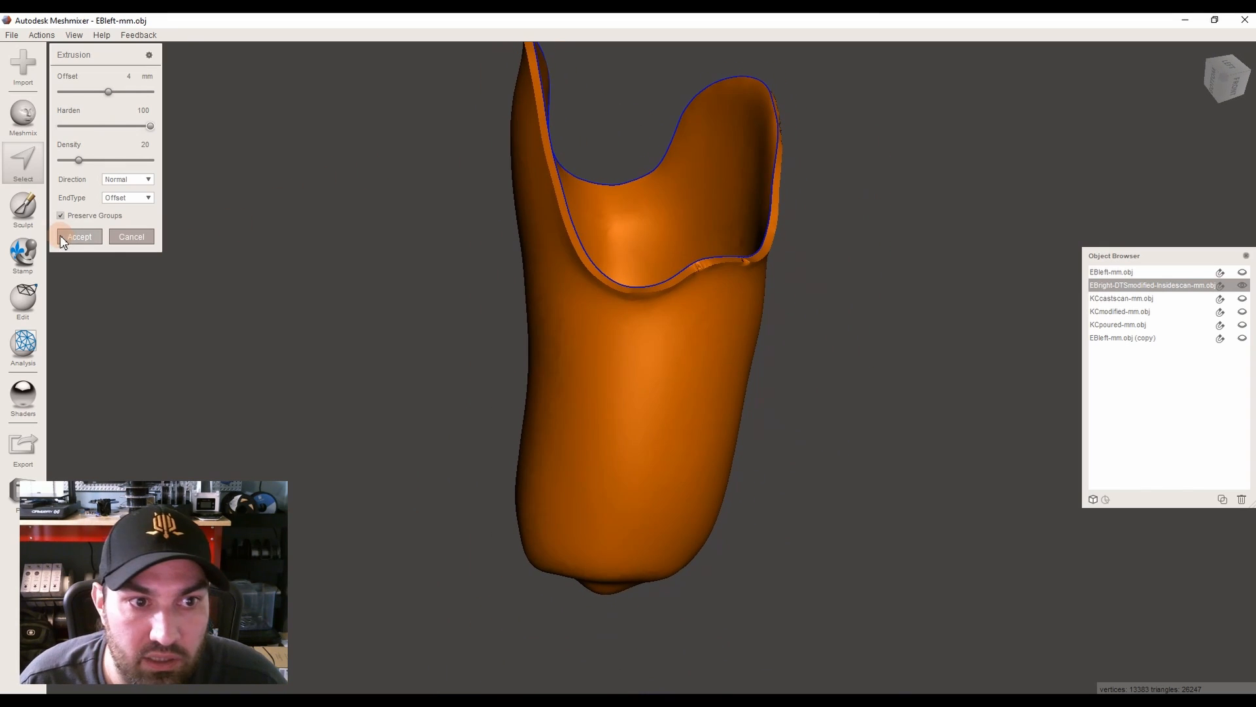
Apply the 4 mm socket extrusion, clear the selection and inspect the thickened wall and its rim from several sides
left_click(80, 236)
key("Escape")
right_click_drag(619, 334, 727, 243)
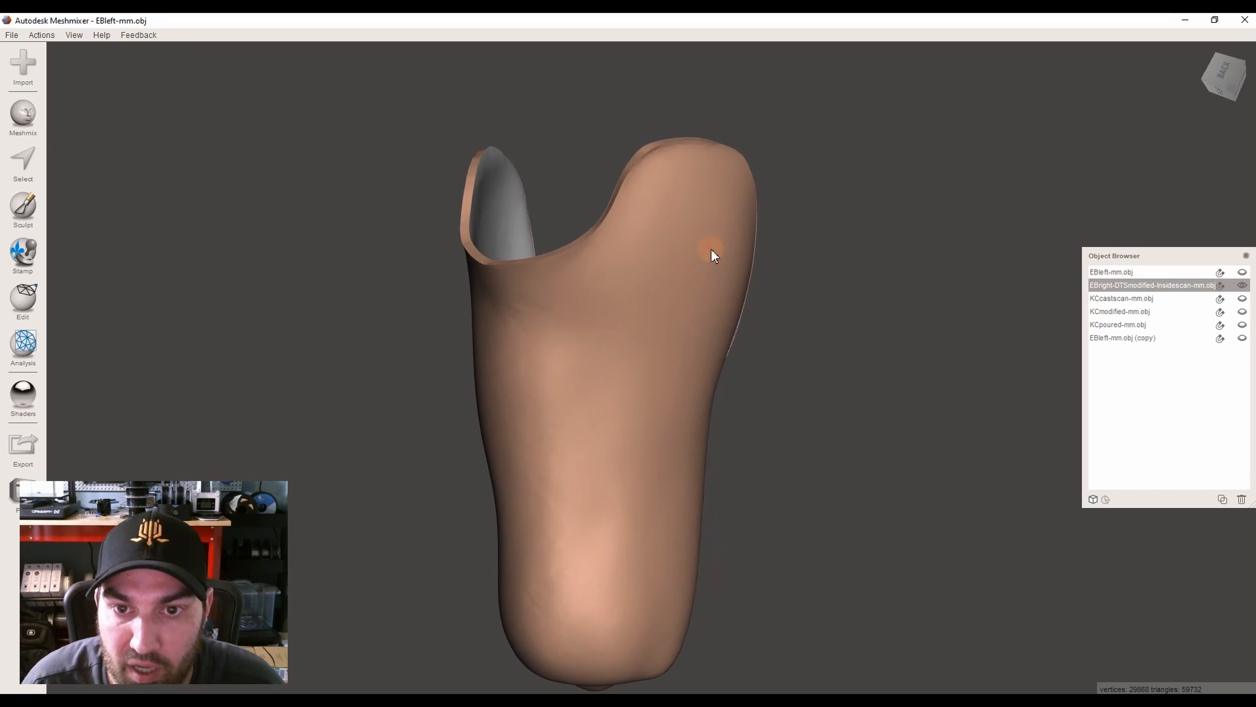
right_click_drag(662, 523, 581, 369)
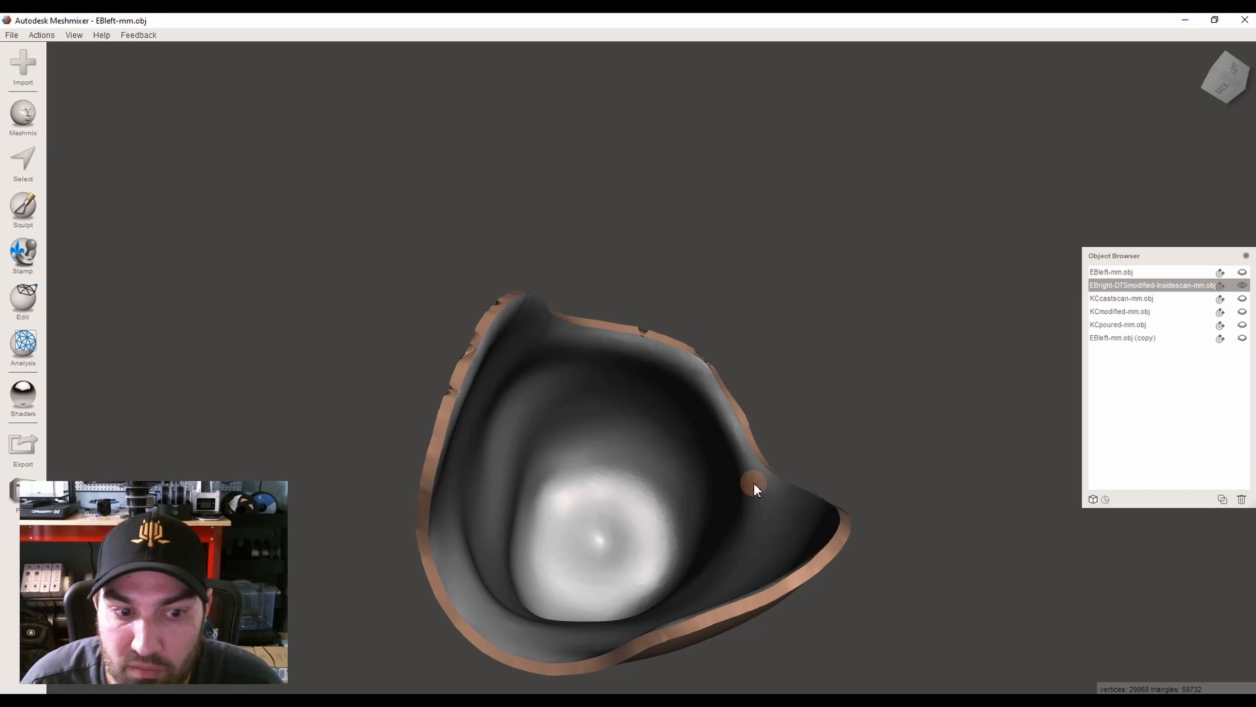
right_click_drag(470, 531, 691, 310)
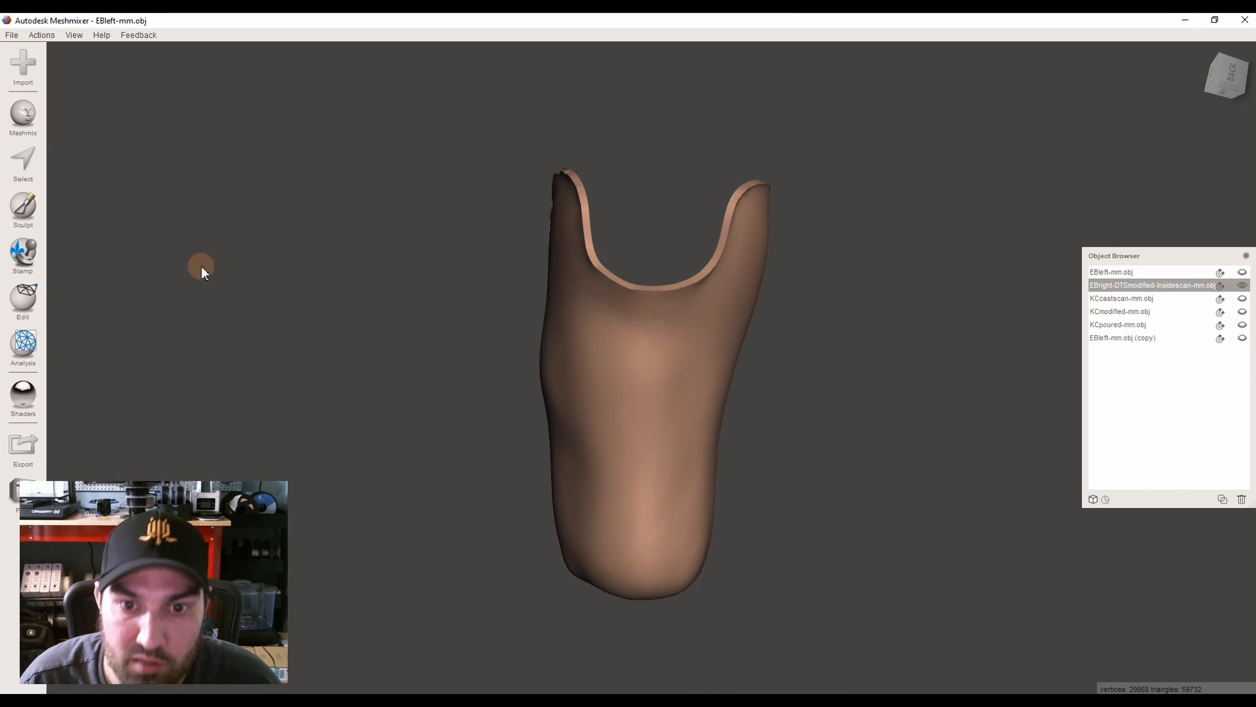
right_click_drag(412, 442, 696, 388)
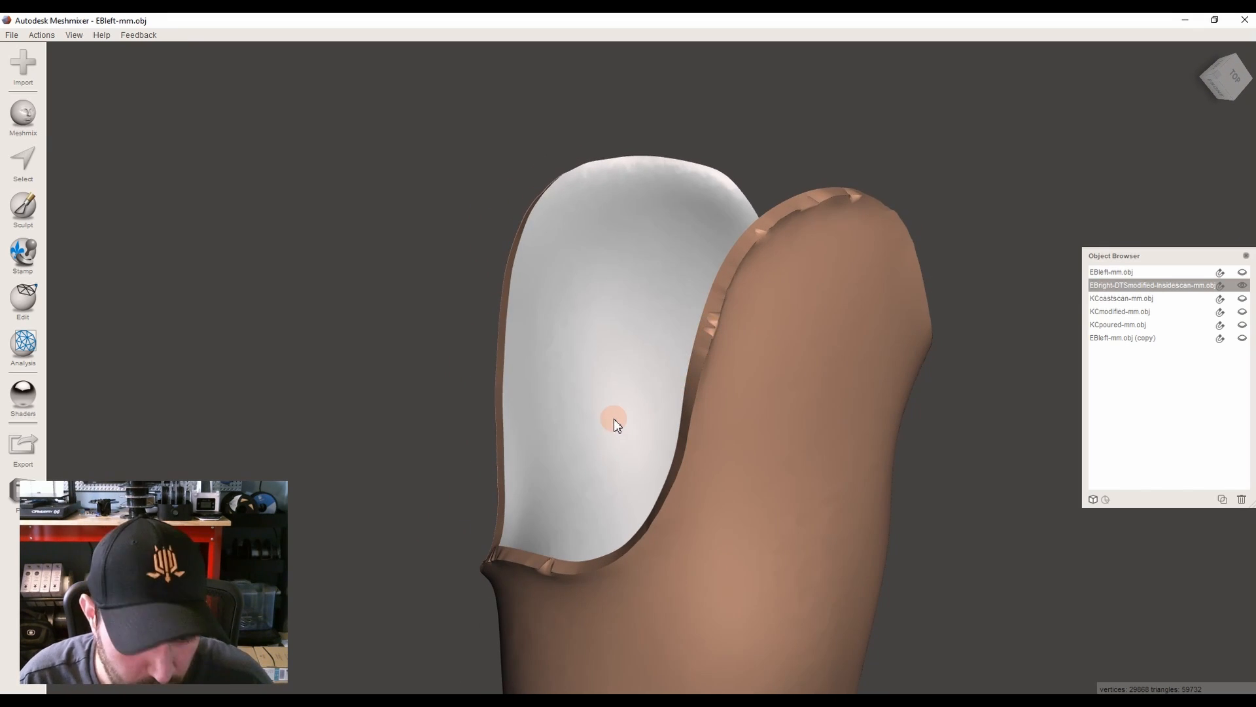
Undo the extrusion and the preceding smoothing of the socket mesh, and clear the selection
key("ctrl+z")
key("ctrl+z")
key("ctrl+z")
key("ctrl+z")
key("ctrl+z")
key("ctrl+z")
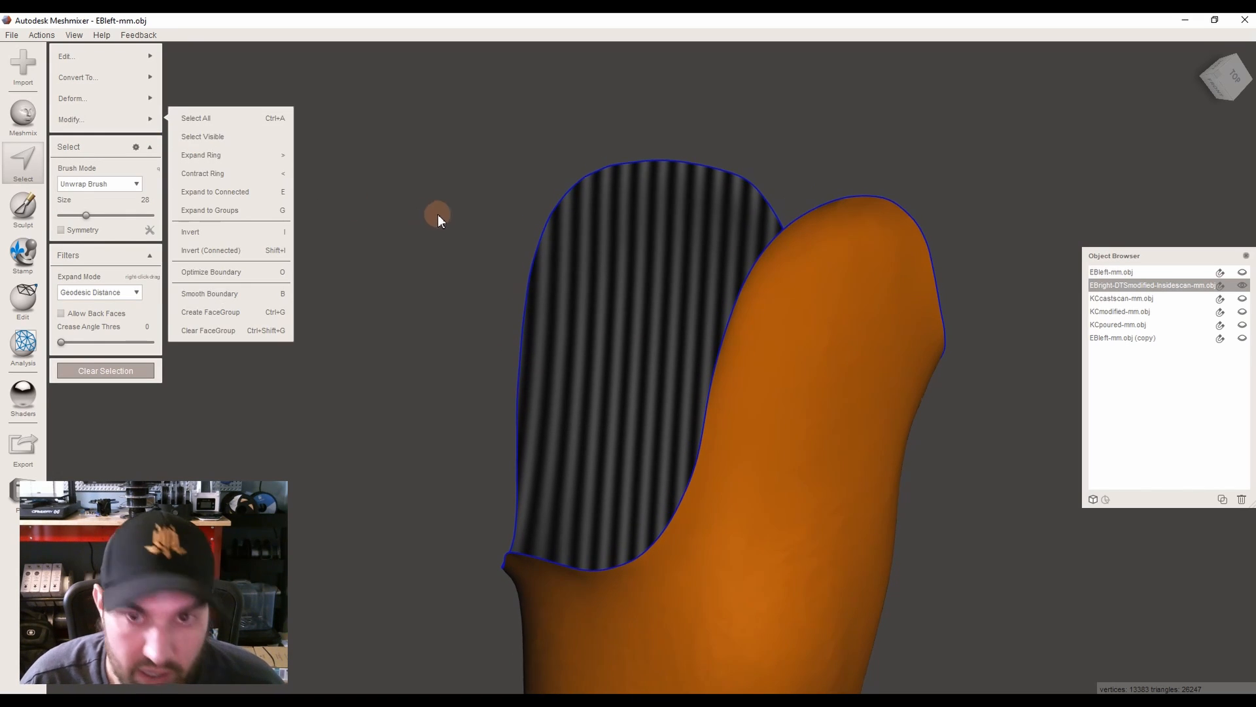
key("Escape")
right_click_drag(437, 226, 498, 274)
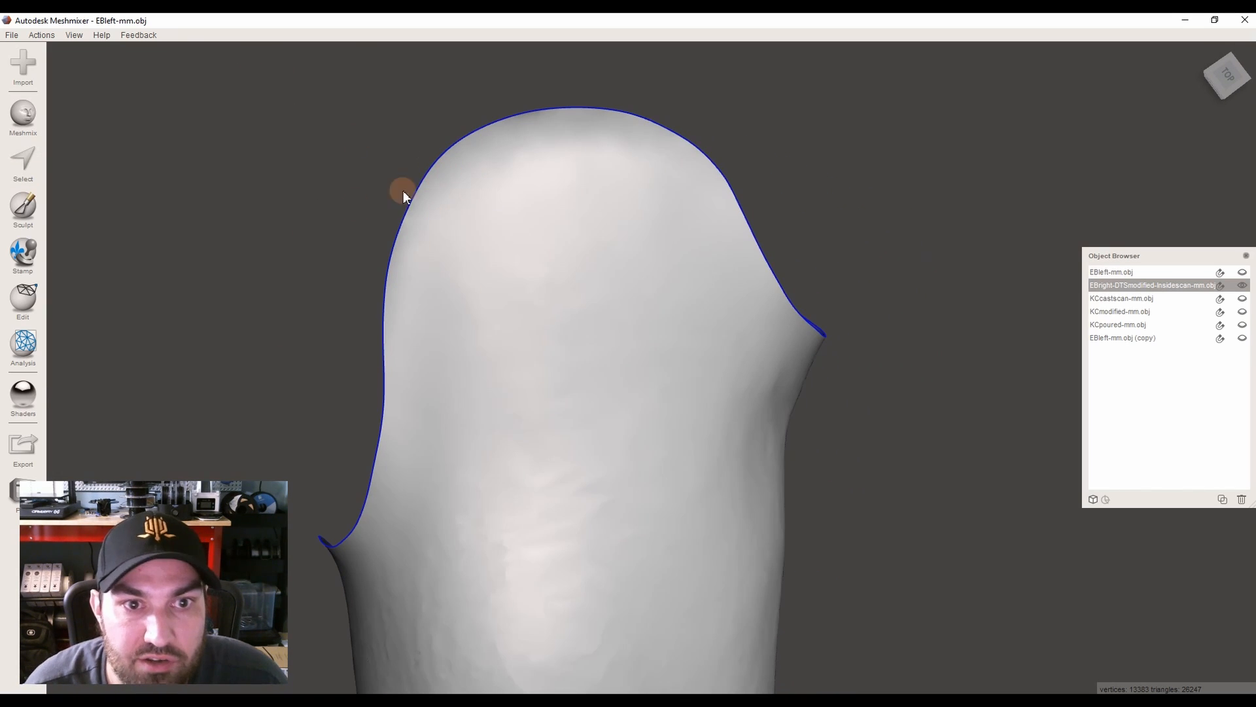
Show the wireframe to examine the mesh triangles along the socket rim, and hide it again
left_click(74, 36)
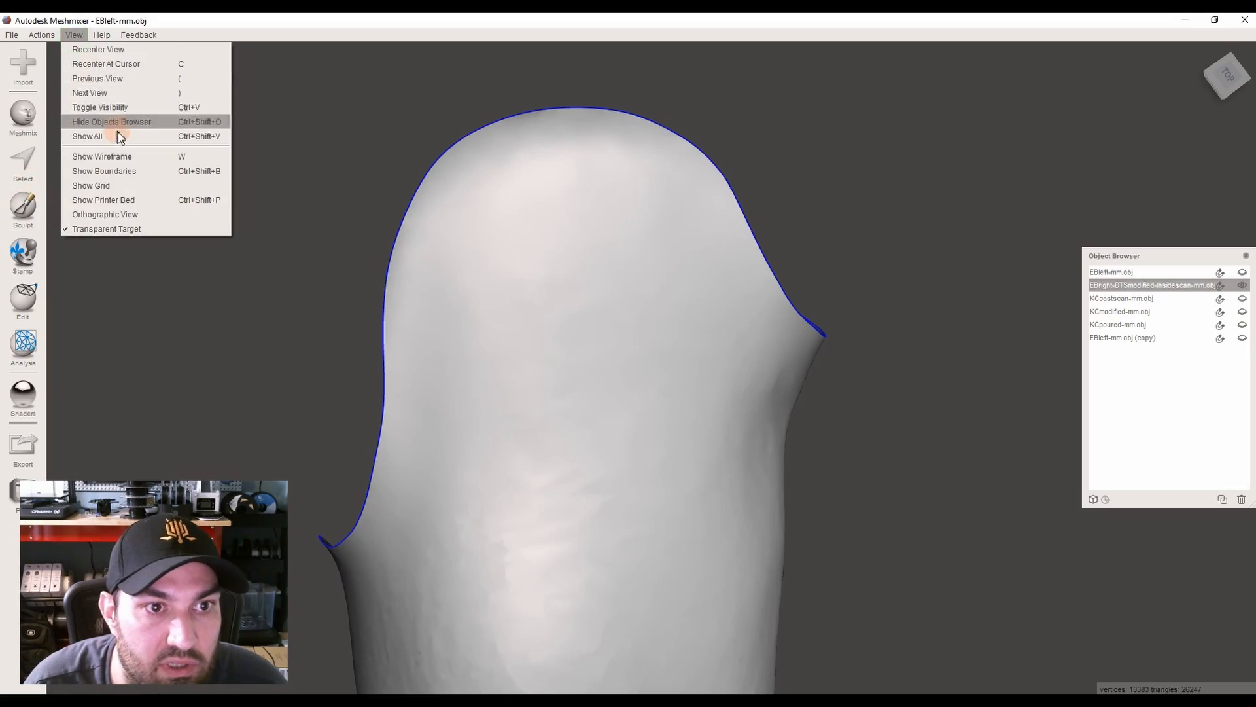
left_click(120, 159)
right_click_drag(119, 160, 205, 249)
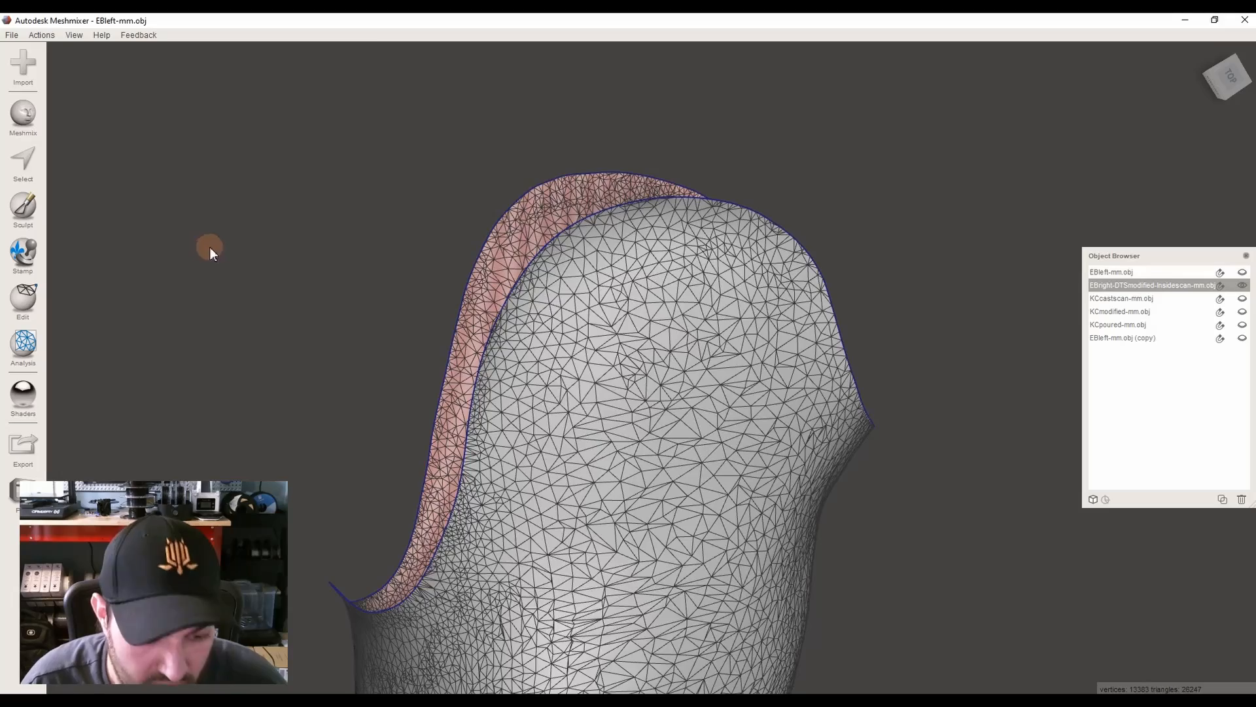
left_click(73, 36)
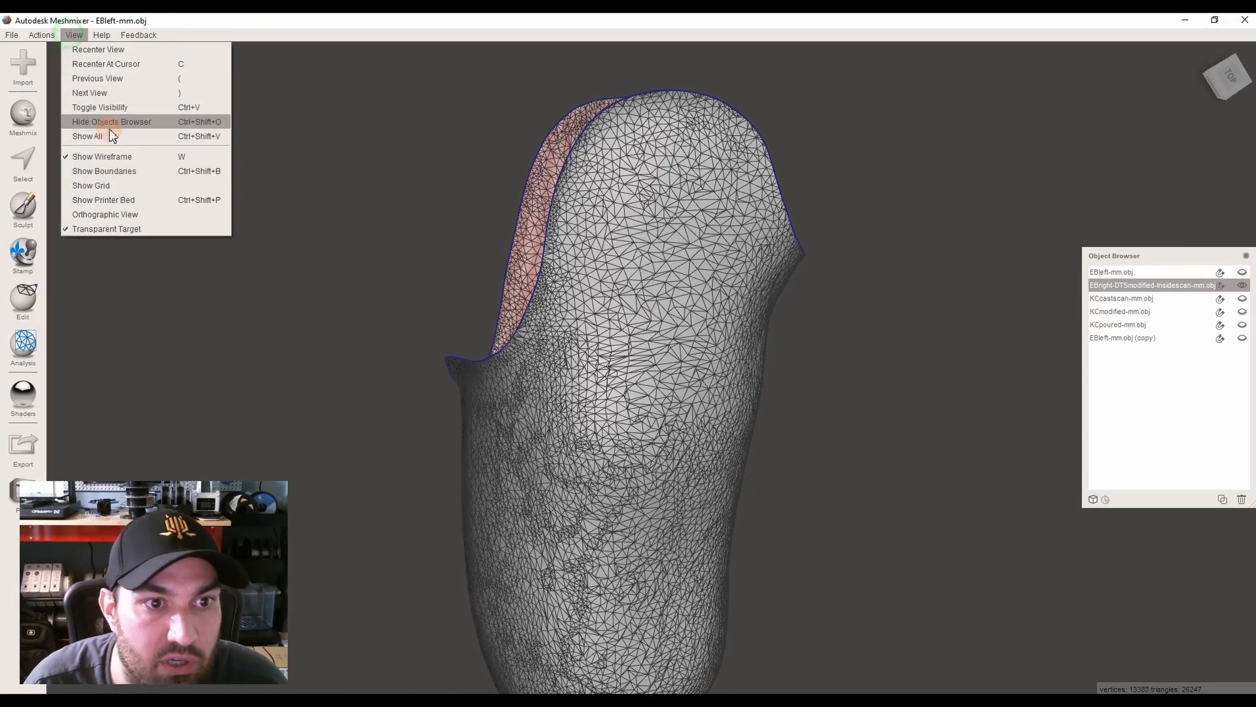
left_click(111, 158)
Sculpt the rim at strength 62, try the Flatten brush on the socket and undo the flattening stroke
left_click(23, 207)
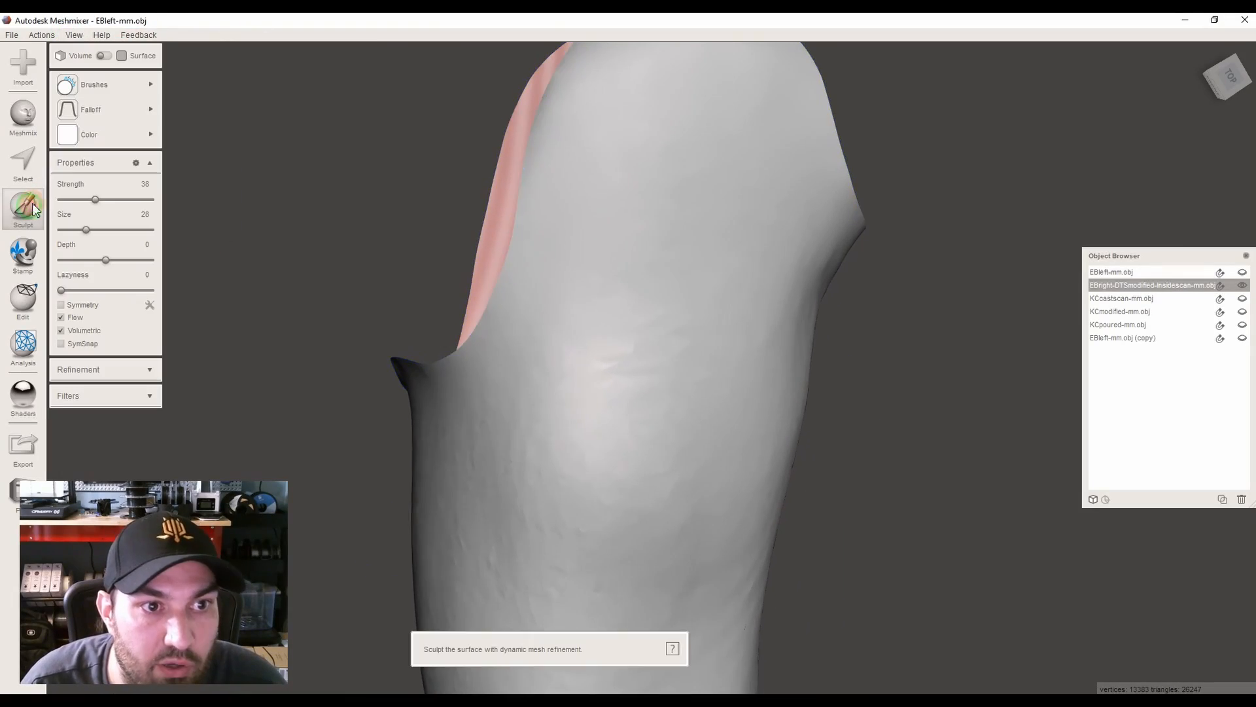
left_click(117, 200)
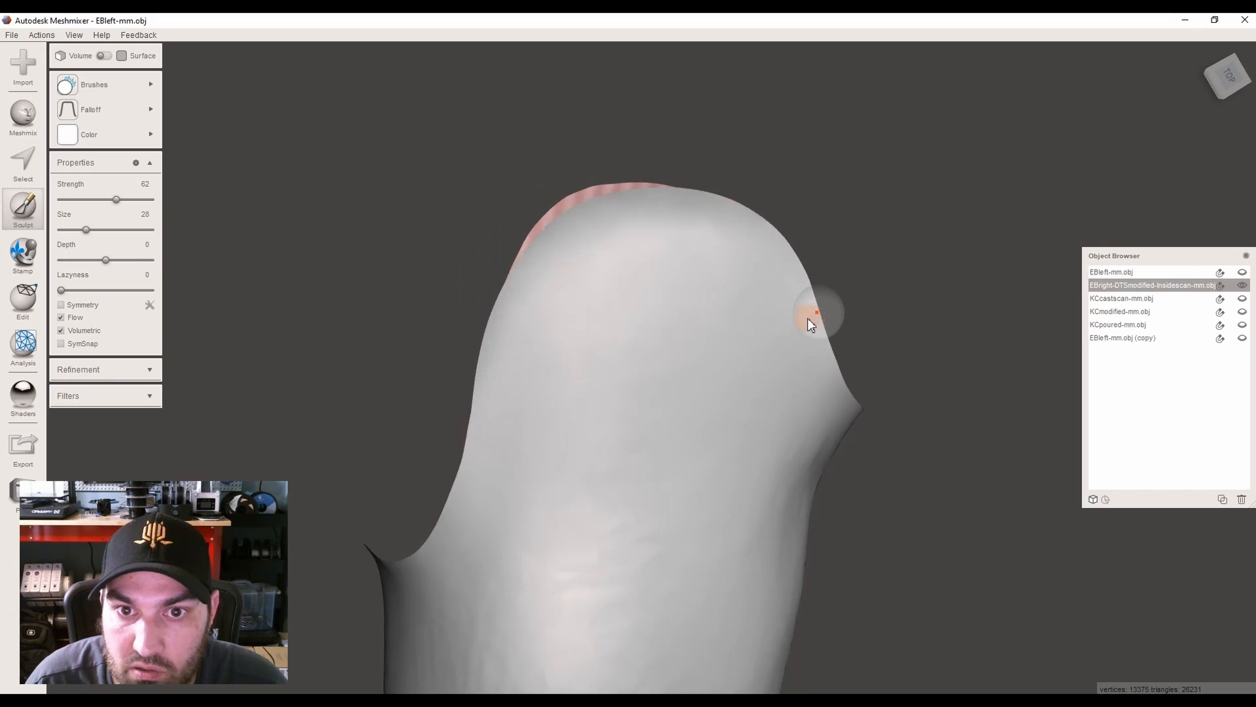
mouse_move(127, 100)
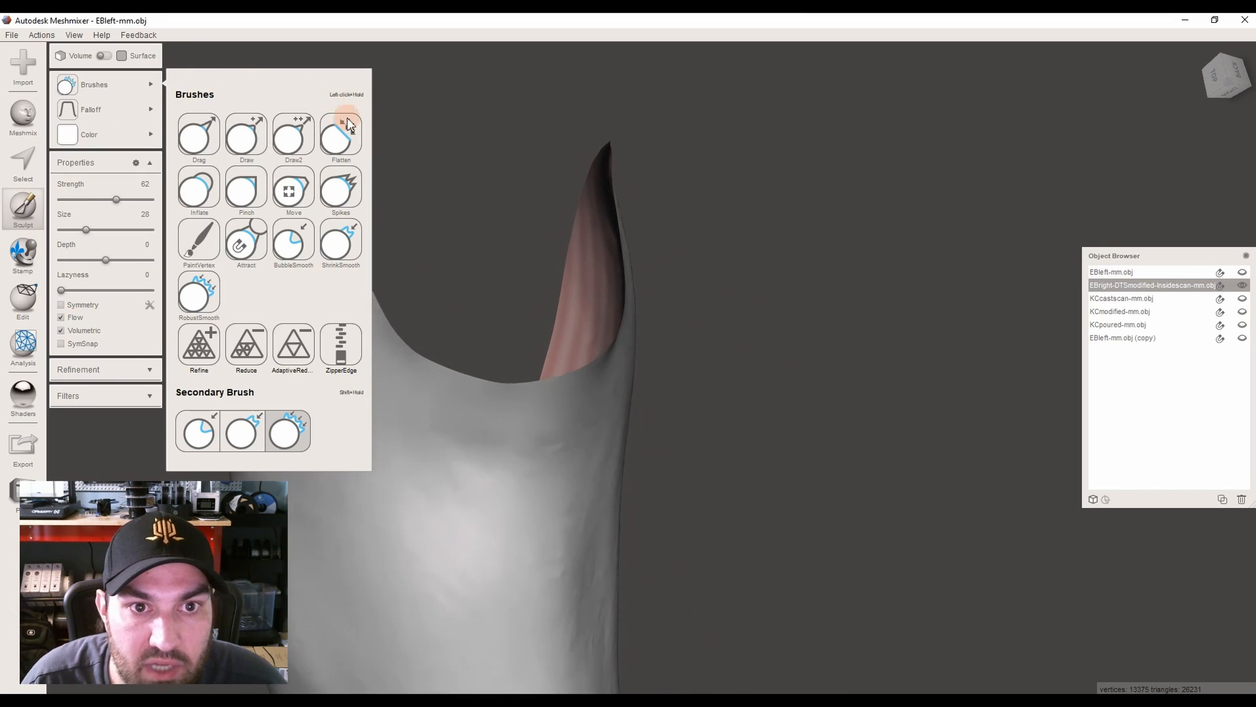
left_click(349, 136)
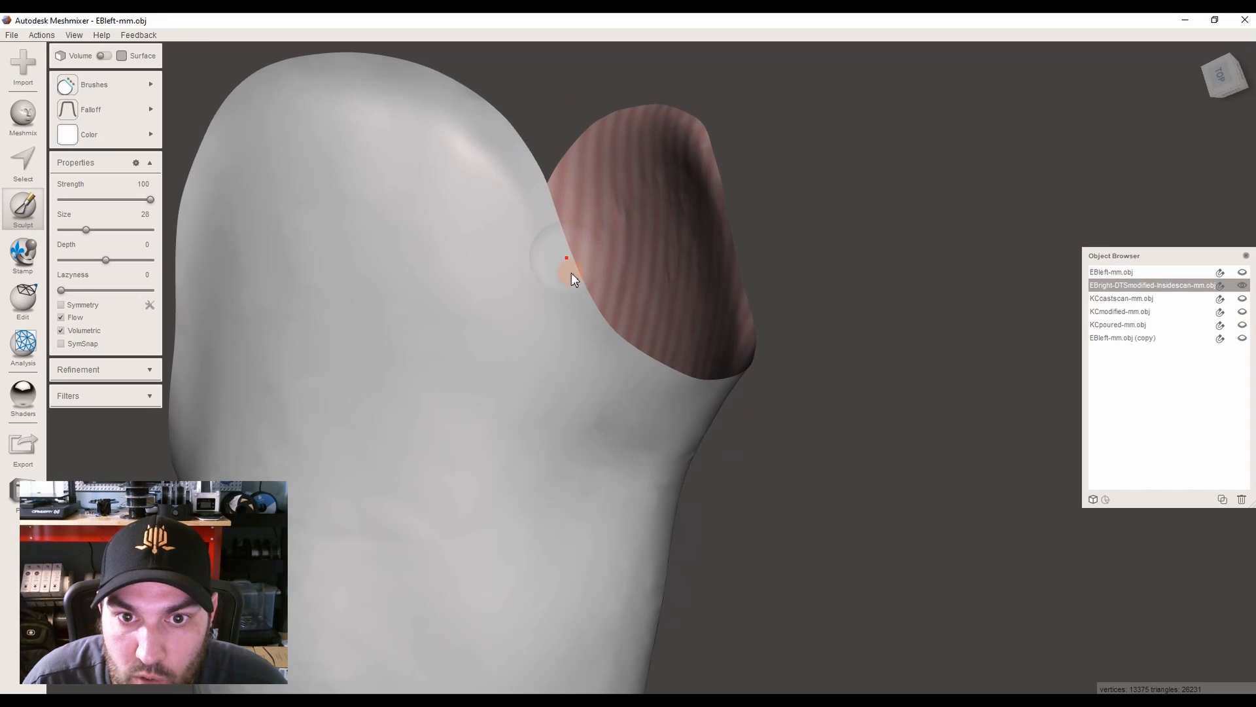
left_click_drag(488, 407, 473, 375)
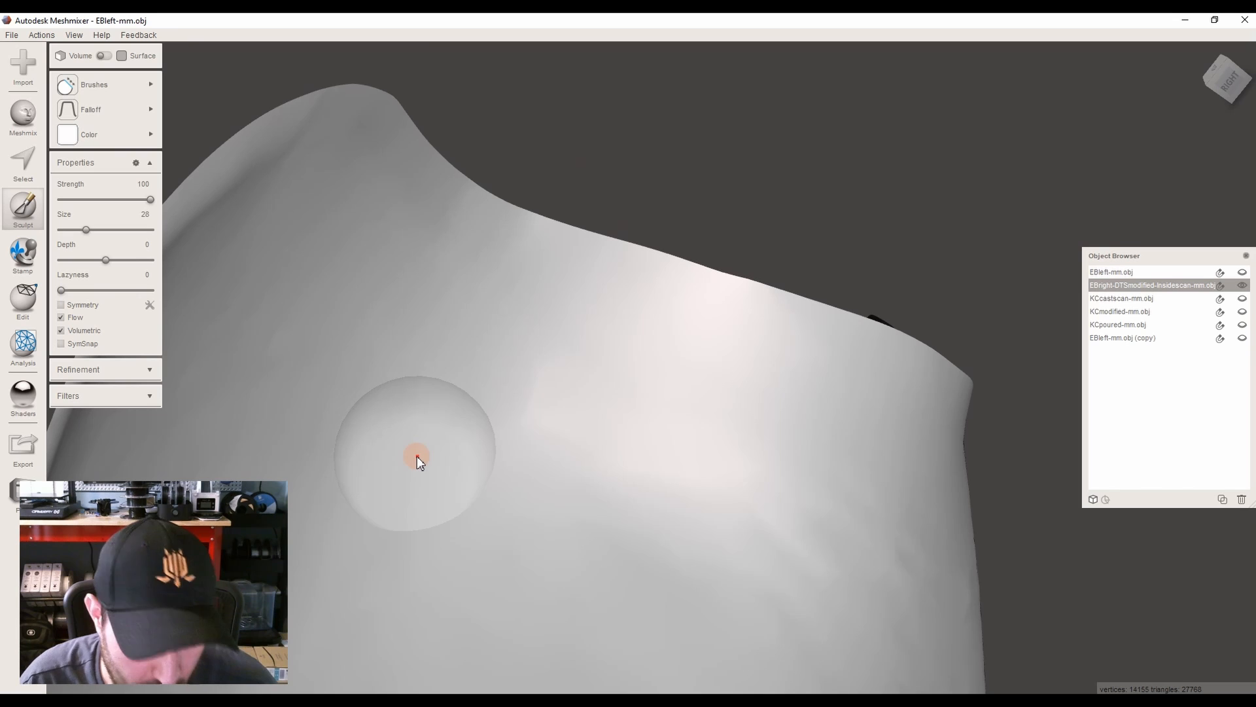
key("ctrl+z")
Try to even out the upper socket edges with Flatten brush strokes at strength 100
right_click_drag(460, 268, 600, 175)
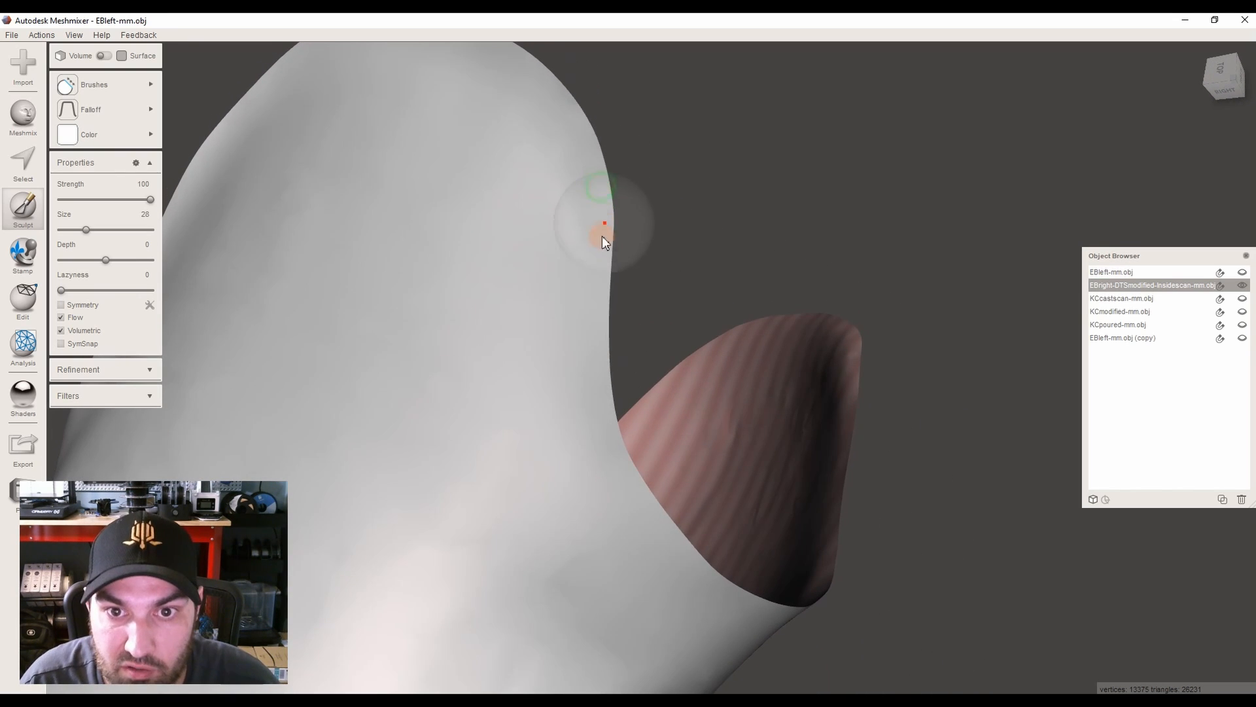
mouse_move(593, 344)
left_mouse_down()
mouse_move(591, 386)
mouse_move(601, 189)
left_mouse_up()
right_click_drag(600, 189, 552, 399)
right_click_drag(469, 541, 548, 255)
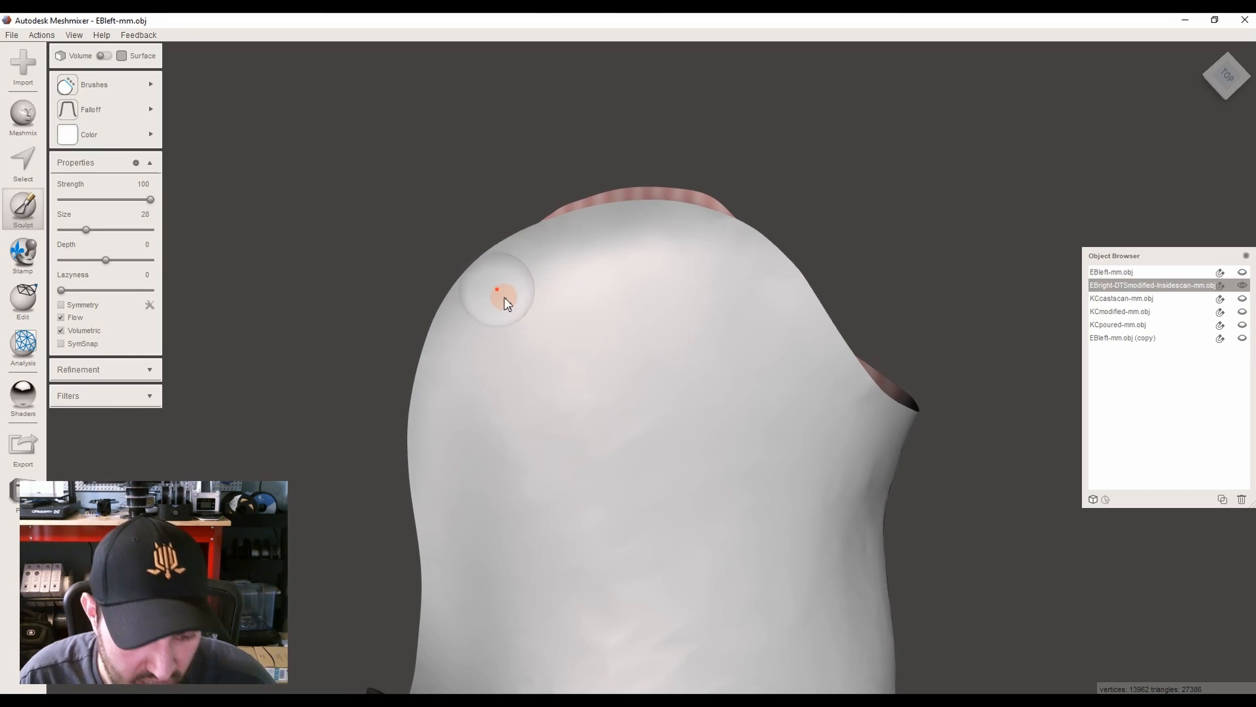
mouse_move(543, 227)
left_mouse_down()
mouse_move(713, 228)
mouse_move(807, 388)
left_mouse_up()
right_click_drag(806, 386, 49, 178)
Smooth the edge all around the socket opening with the RobustSmooth brush at strength 62 and size 28
mouse_move(98, 85)
left_click(204, 289)
right_click_drag(528, 162, 459, 199)
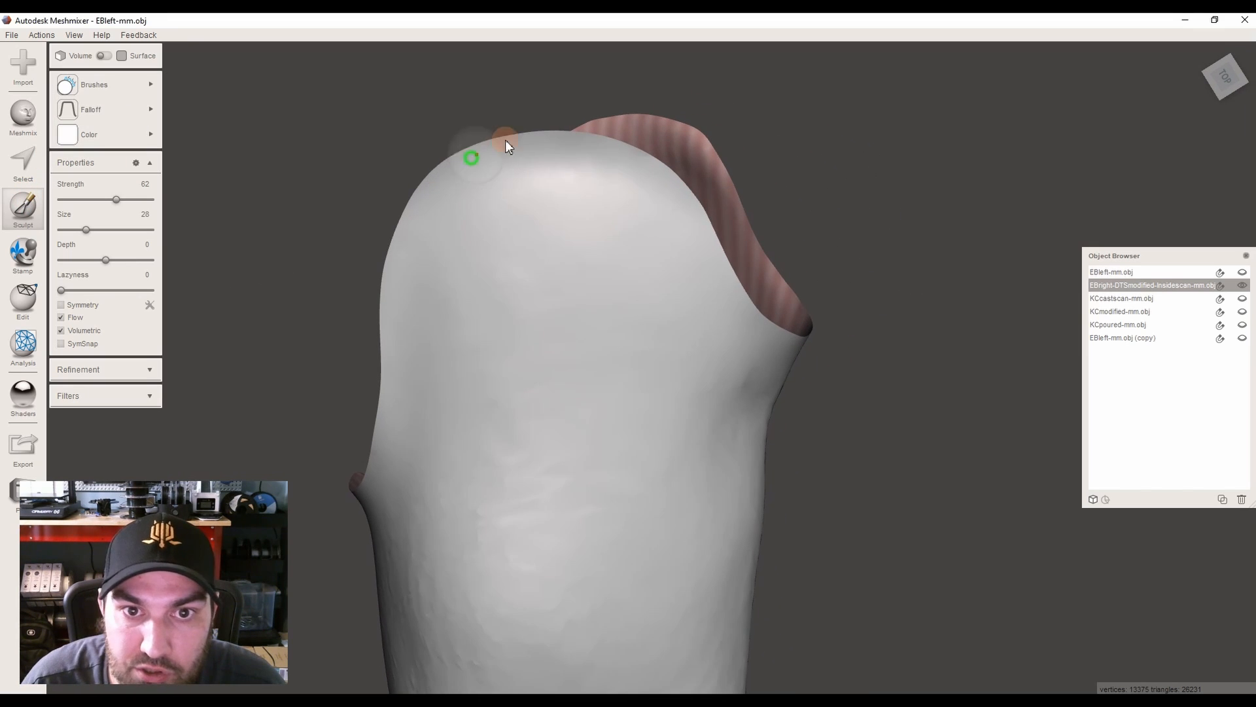
right_click_drag(752, 329, 531, 310)
right_click_drag(649, 335, 477, 322)
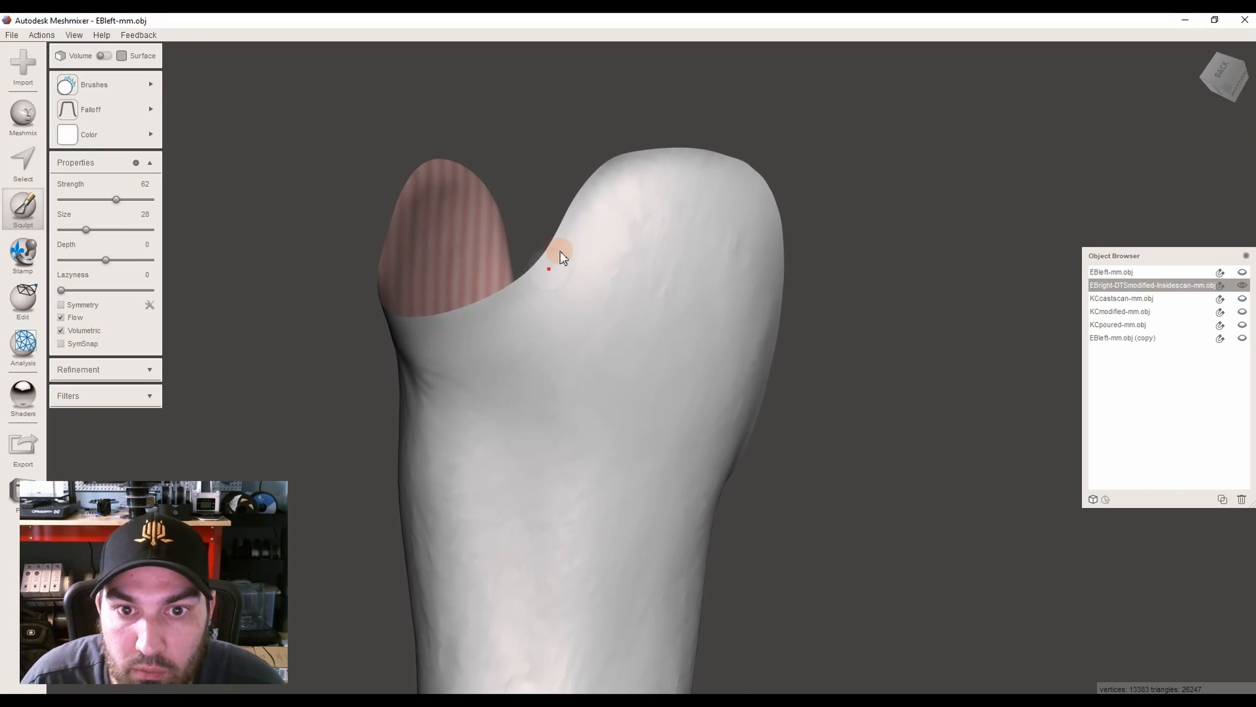
right_click_drag(747, 170, 554, 152)
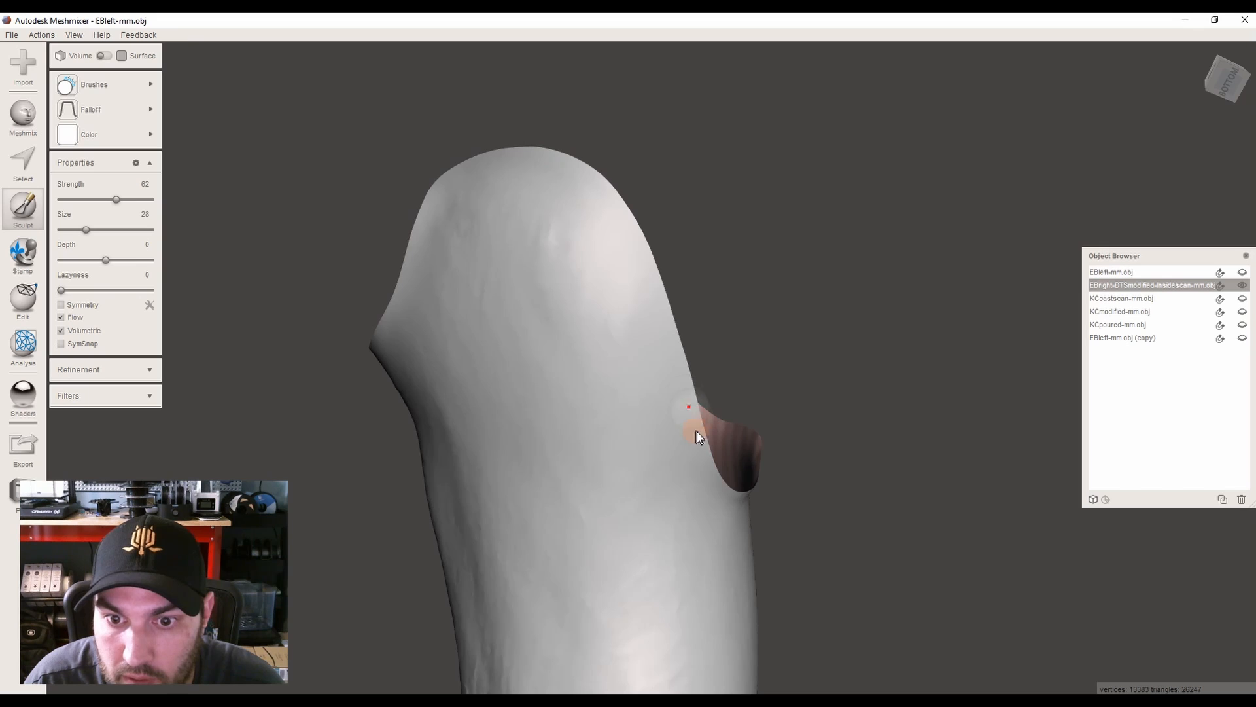
right_click_drag(718, 491, 430, 378)
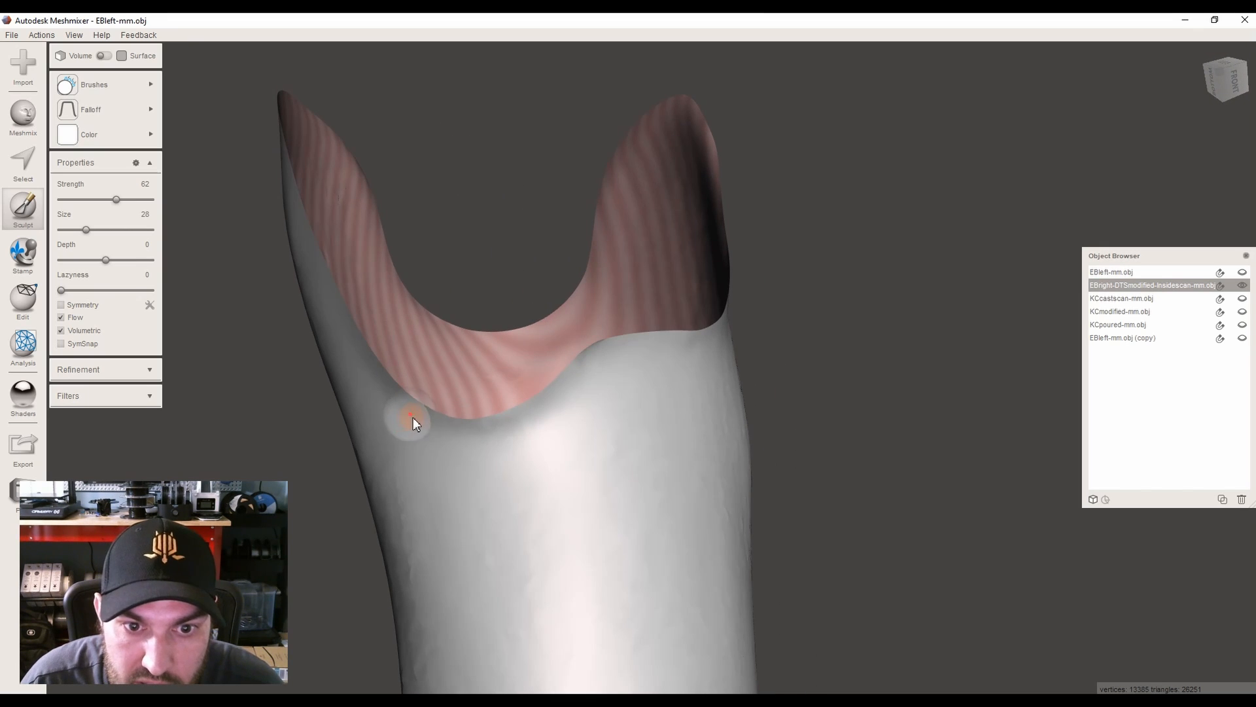
mouse_move(602, 355)
right_mouse_down()
mouse_move(606, 381)
mouse_move(559, 373)
mouse_move(586, 372)
mouse_move(681, 432)
mouse_move(625, 409)
right_mouse_up()
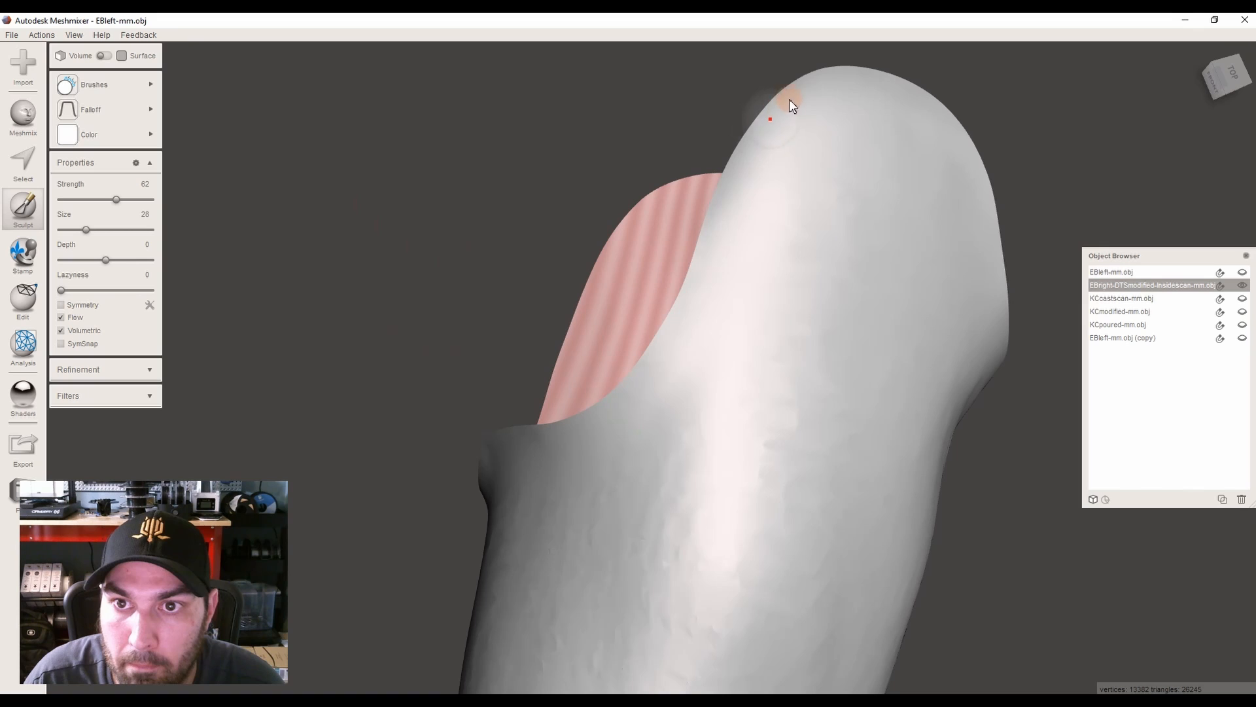
Try to extrude the entire socket mesh with direction Normal and Harden 100, and cancel the extrusion
scroll(673, 361, "down", 3)
key("ctrl+a")
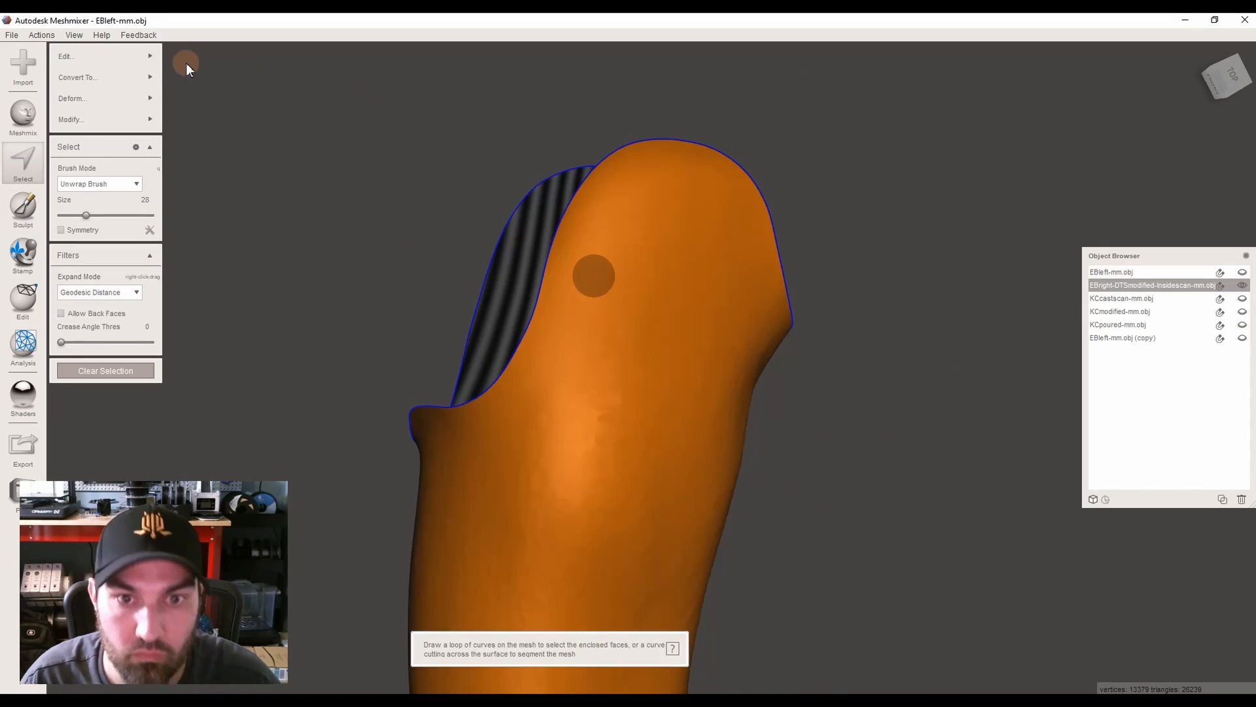
left_click(62, 56)
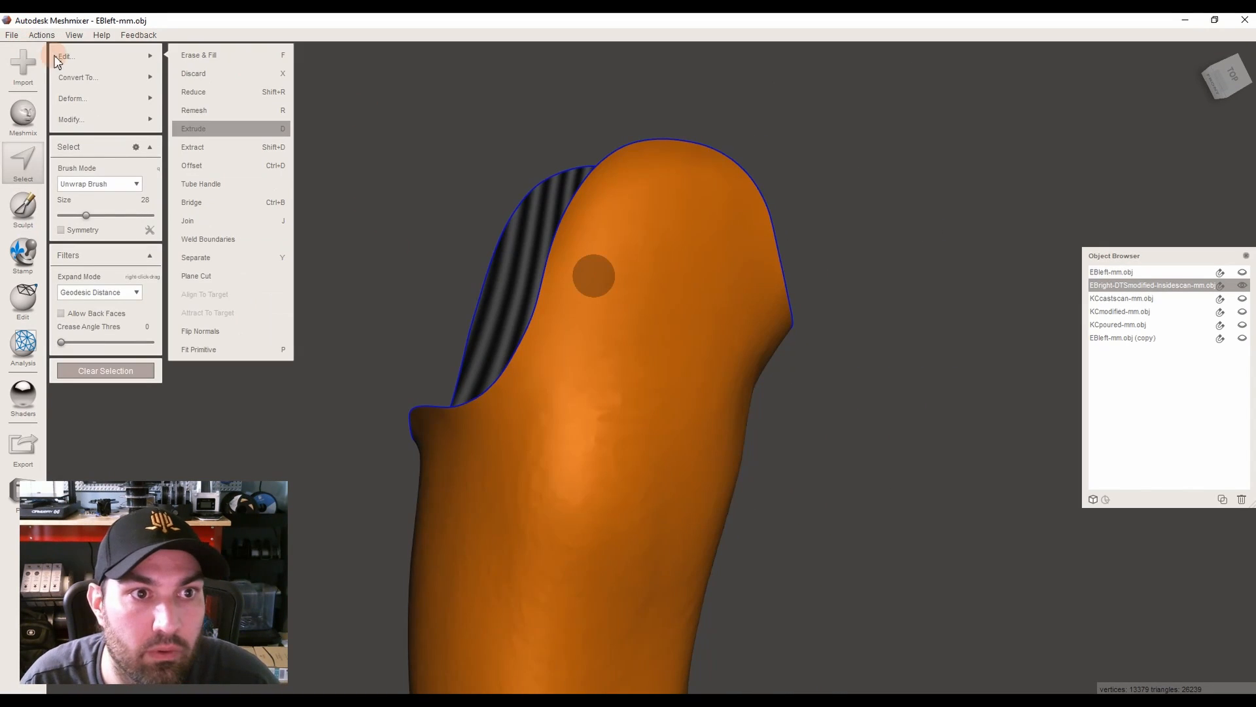
left_click(226, 130)
left_click(132, 179)
left_click(133, 190)
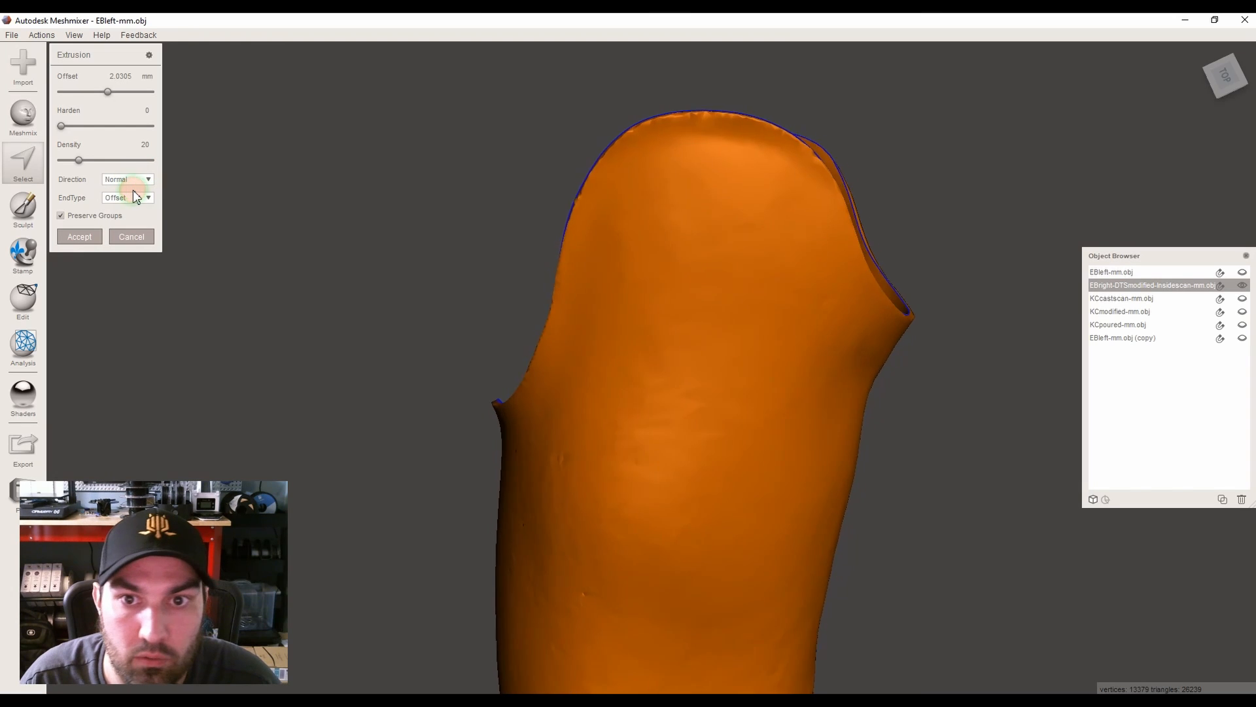
left_click_drag(76, 126, 286, 107)
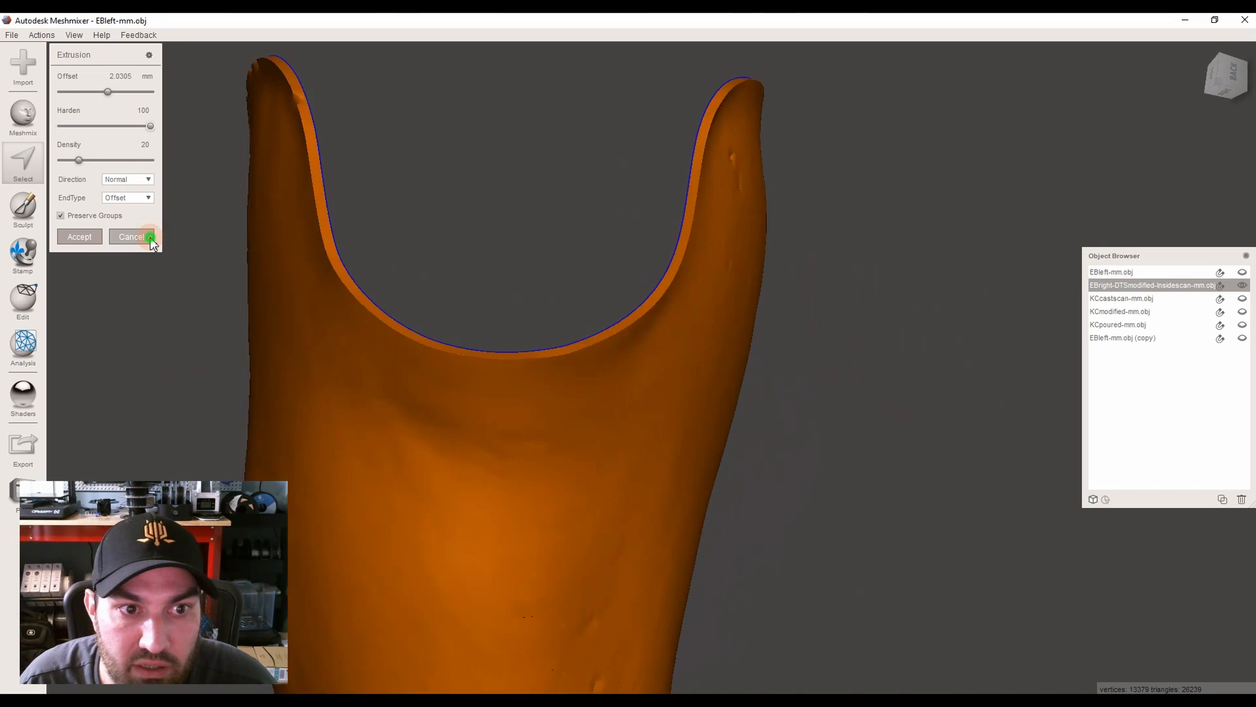
left_click(149, 237)
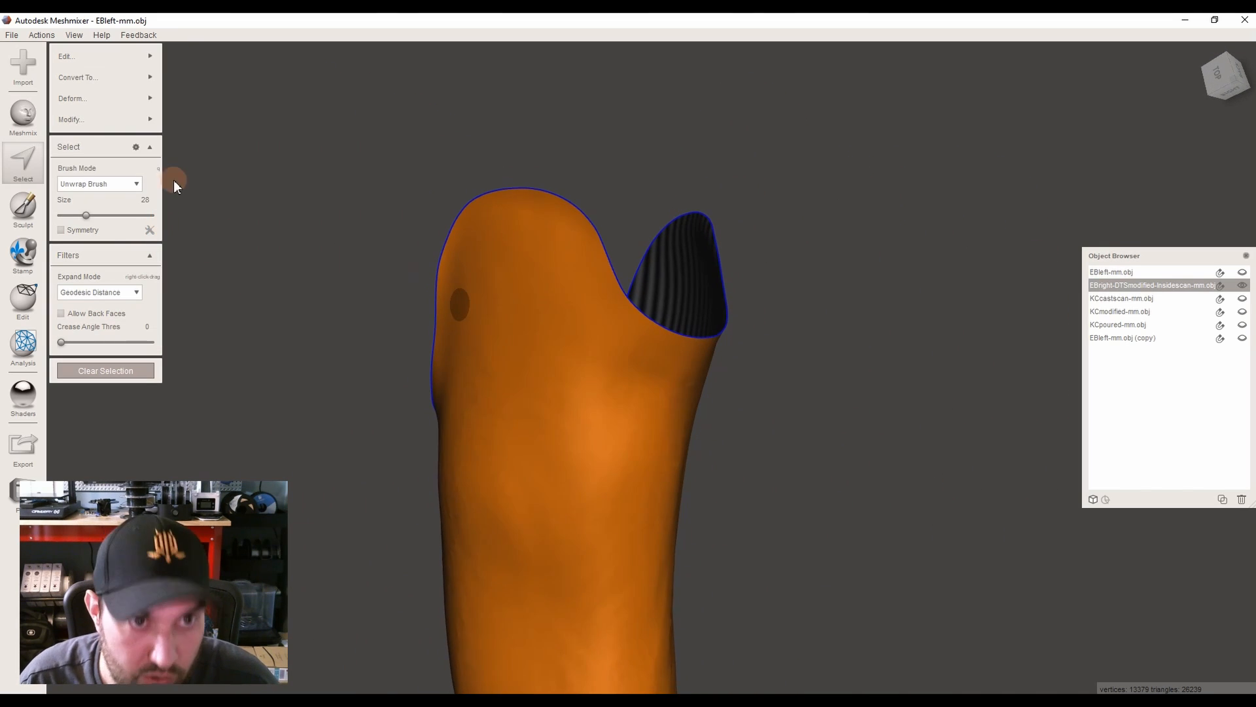
Try Shape Preserving smoothing on the whole socket with smoothing scale 1 and then 4, cancel it and clear the selection
mouse_move(98, 98)
left_click(197, 96)
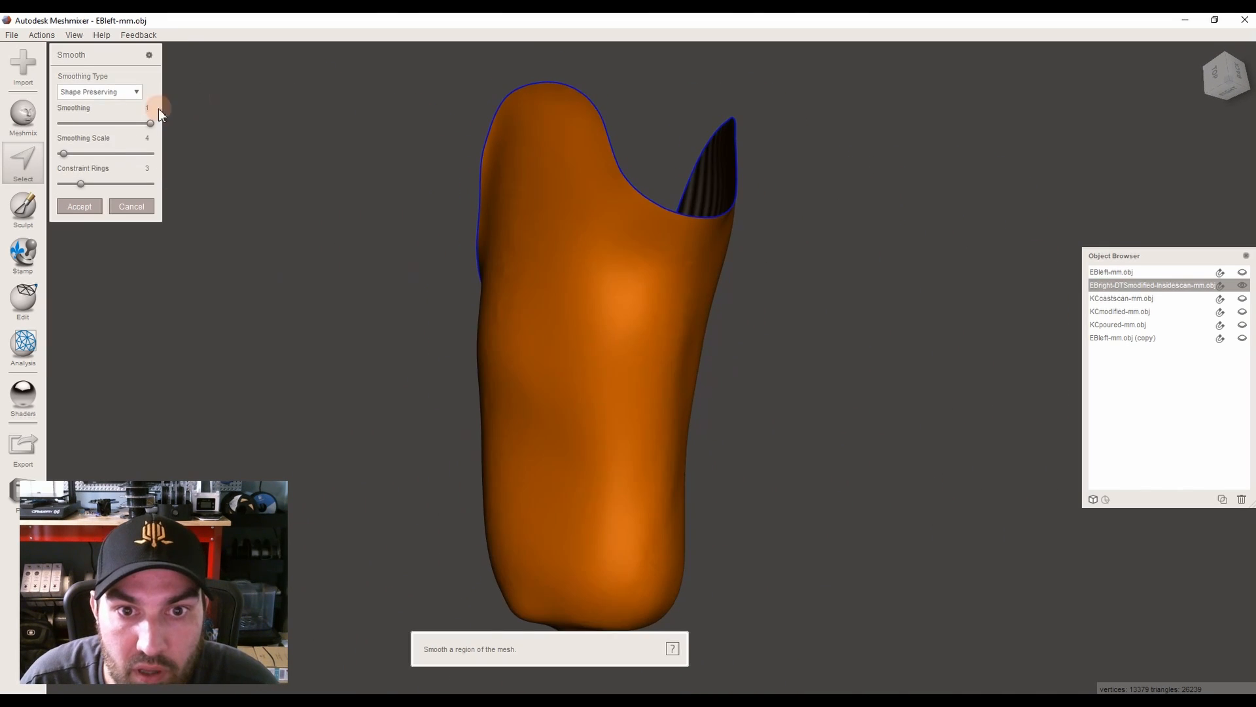
mouse_move(63, 153)
left_mouse_down()
mouse_move(107, 154)
mouse_move(41, 157)
left_mouse_up()
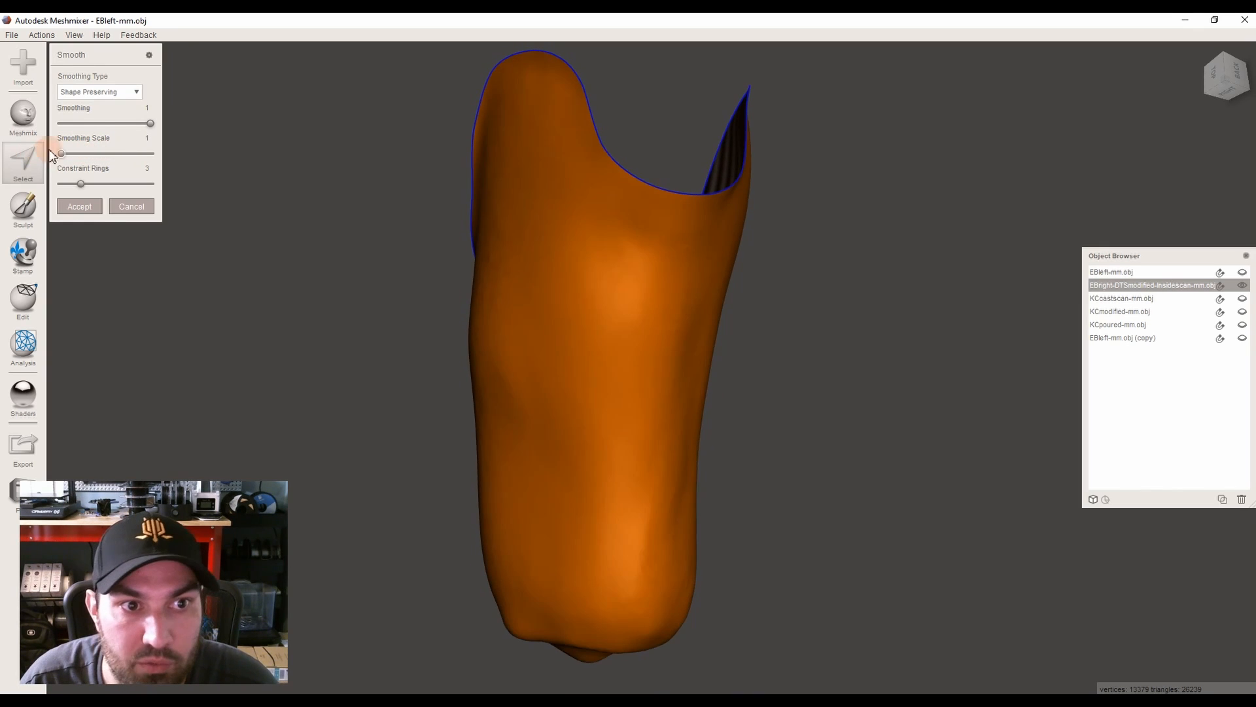
left_click(136, 137)
type("4")
key("Return")
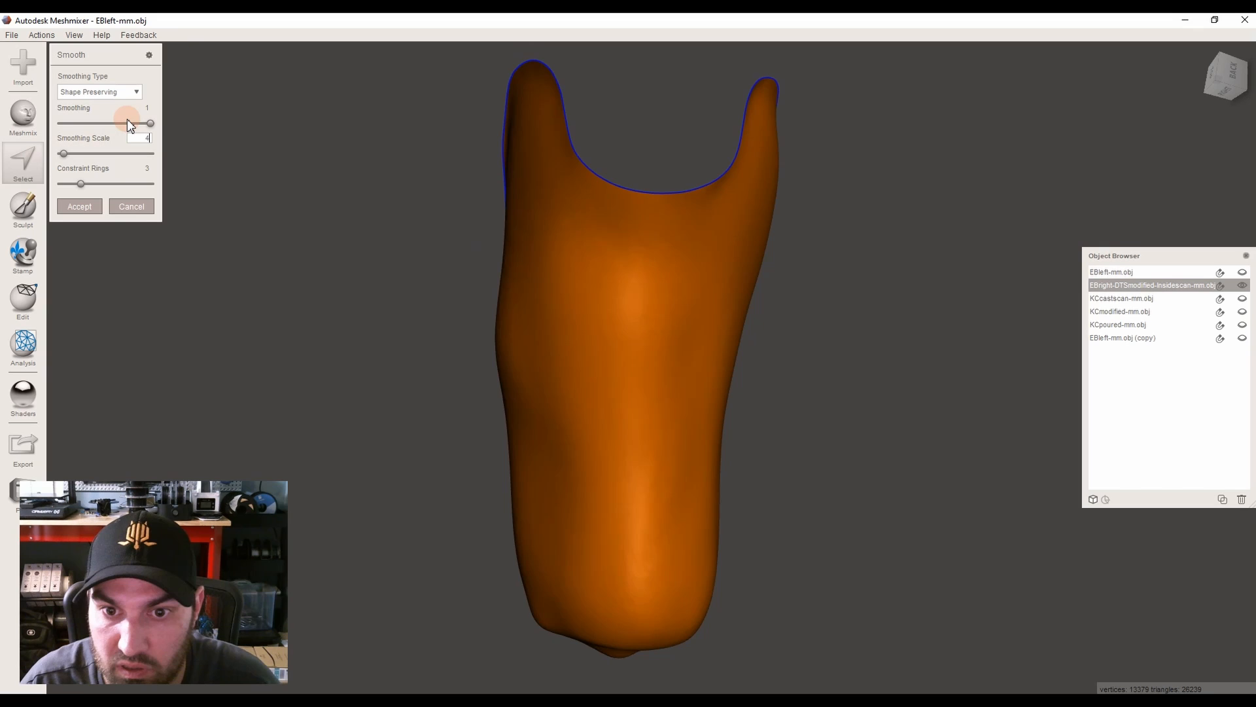
left_click(130, 206)
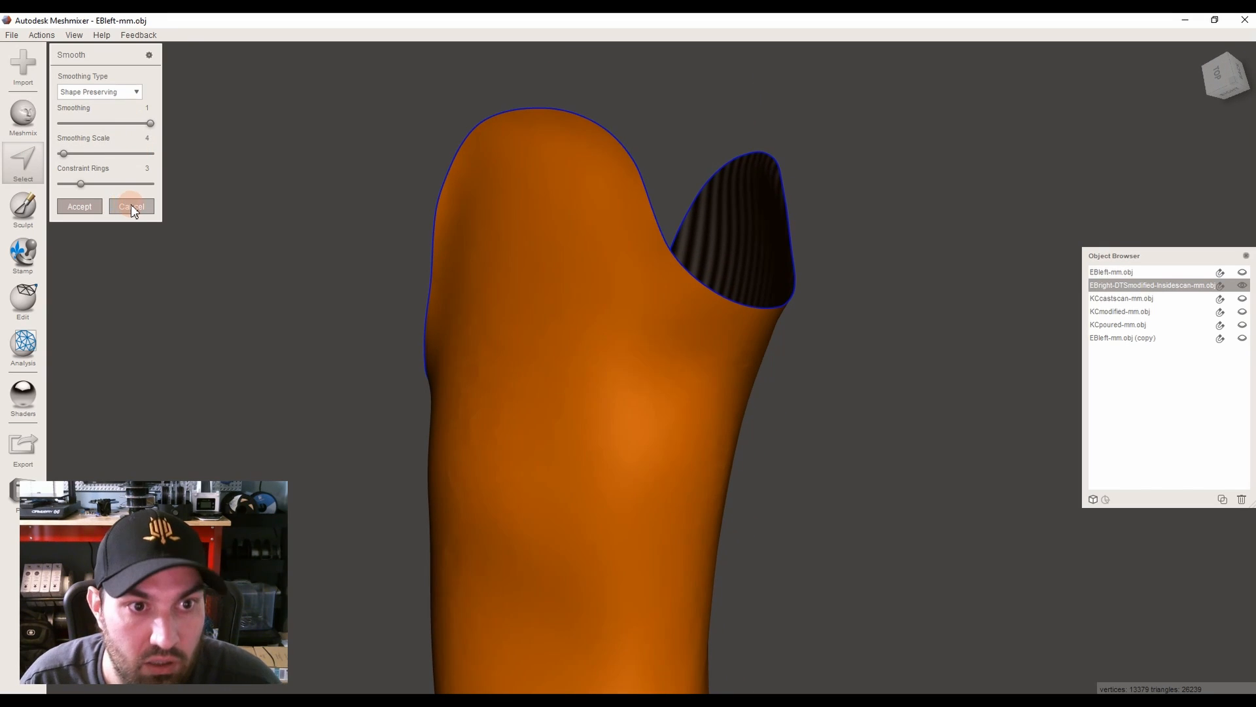
left_click(411, 349)
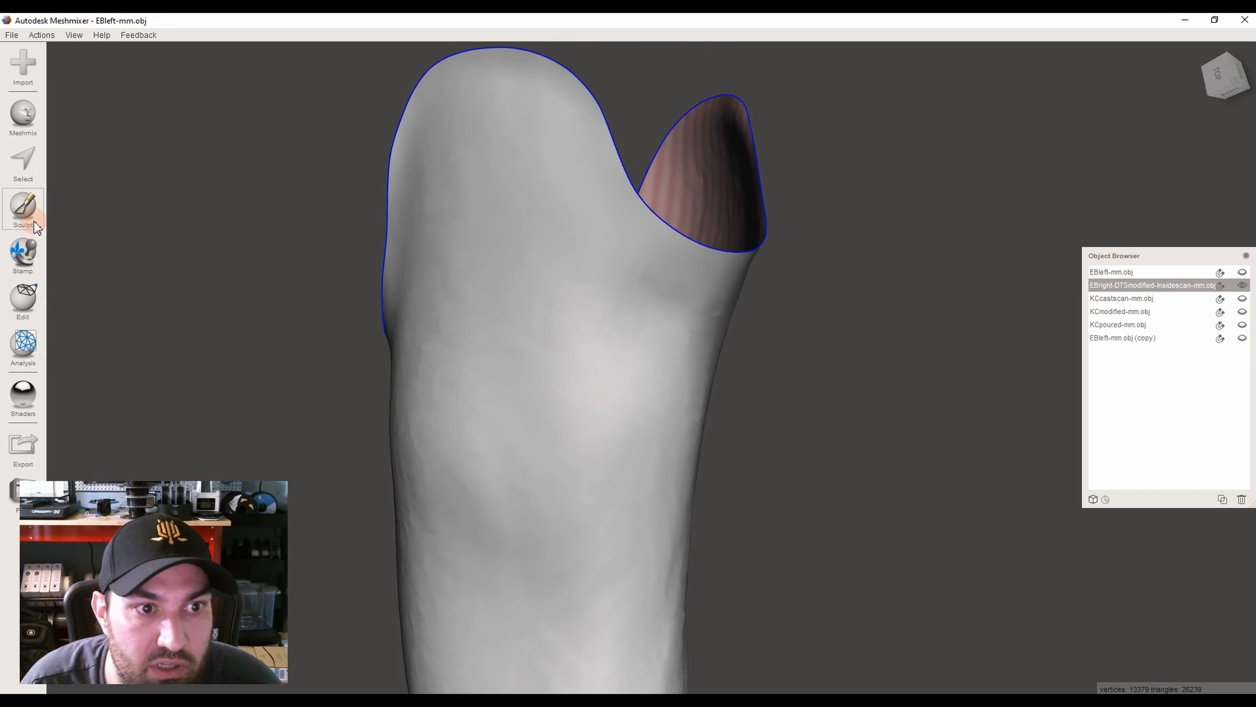
Flatten the band along the socket's upper rim with the Flatten brush at strength 100 and size 28
left_click(23, 206)
mouse_move(98, 84)
left_click(340, 139)
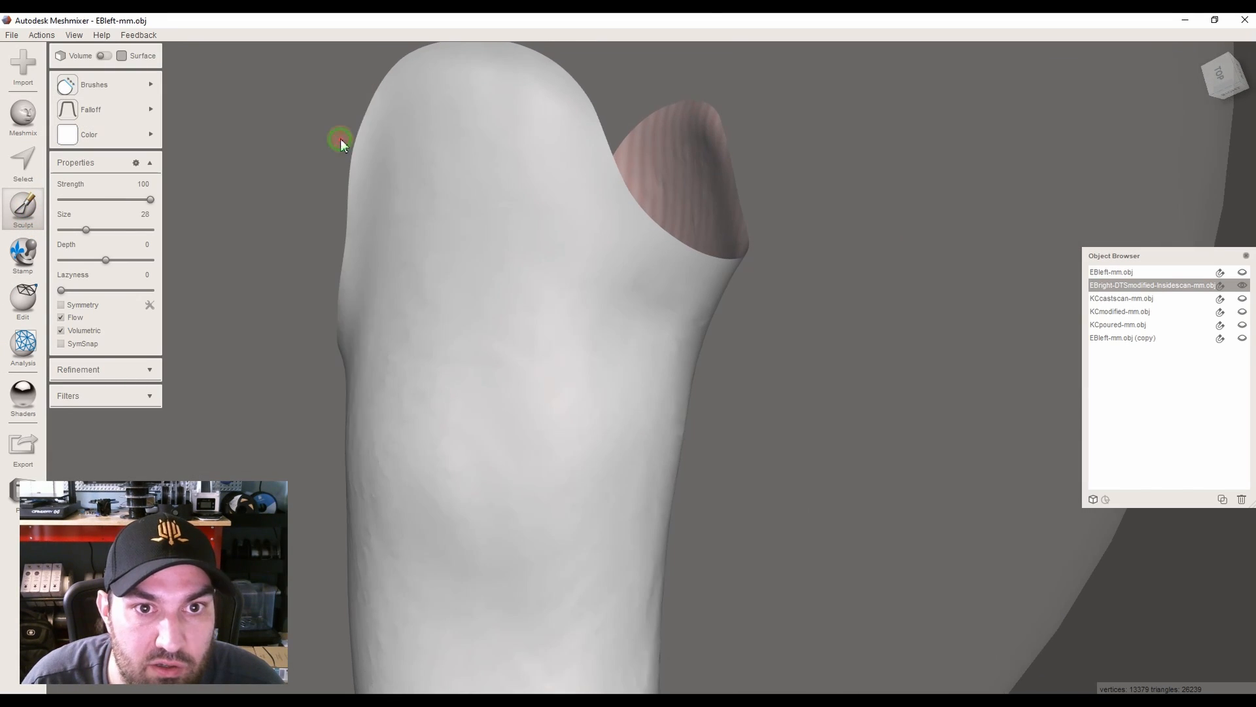
mouse_move(325, 267)
left_mouse_down()
mouse_move(399, 179)
mouse_move(470, 172)
mouse_move(541, 187)
mouse_move(613, 226)
left_mouse_up()
left_click_drag(642, 301, 679, 375)
mouse_move(679, 375)
right_mouse_down()
mouse_move(618, 383)
mouse_move(586, 367)
right_mouse_up()
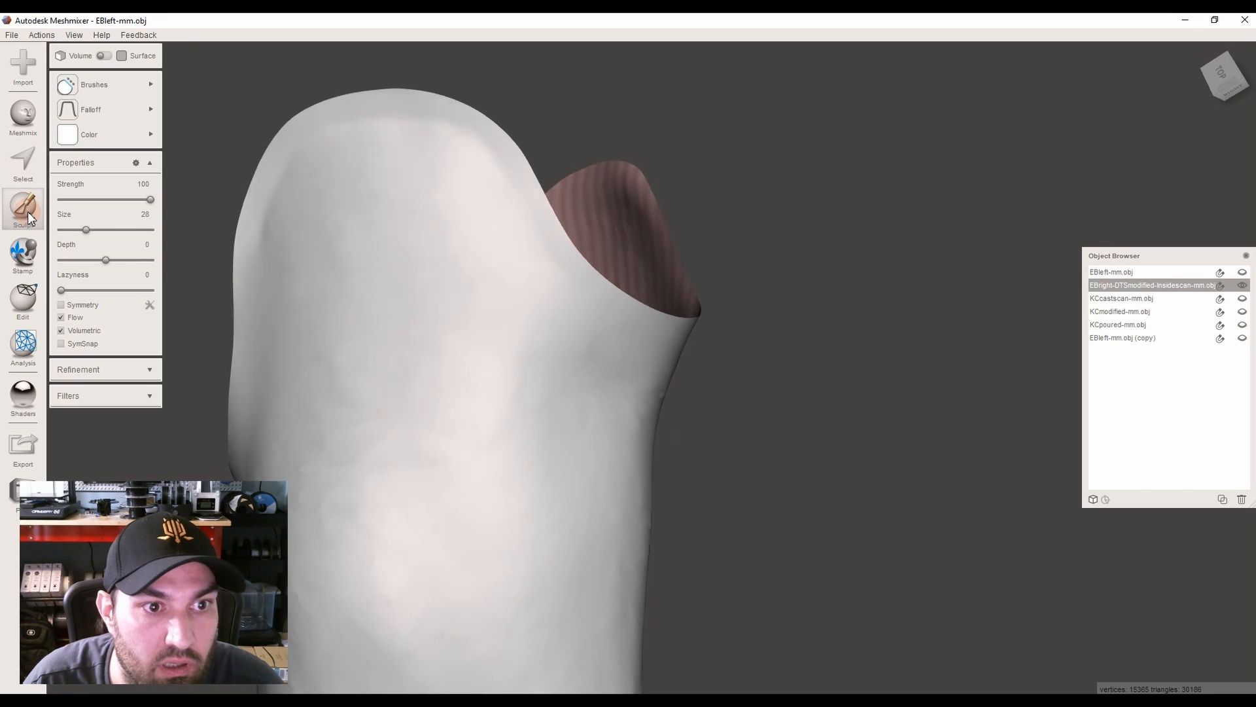
Smooth the flattened rim band with the RobustSmooth brush at size 41 and reduced strength
mouse_move(95, 84)
left_click(198, 293)
right_click_drag(401, 177, 393, 213)
left_click(99, 230)
left_click_drag(116, 198, 75, 198)
right_click_drag(216, 176, 290, 316)
mouse_move(296, 287)
left_mouse_down()
mouse_move(319, 224)
mouse_move(377, 181)
mouse_move(462, 170)
mouse_move(537, 200)
mouse_move(603, 280)
mouse_move(443, 160)
mouse_move(387, 177)
mouse_move(316, 248)
mouse_move(289, 299)
left_mouse_up()
right_click_drag(289, 299, 253, 332)
mouse_move(362, 227)
left_mouse_down()
mouse_move(506, 271)
mouse_move(425, 229)
mouse_move(273, 276)
mouse_move(268, 330)
left_mouse_up()
right_click_drag(268, 339, 269, 348)
Try to extrude the whole socket mesh along its normals with Harden at maximum, and cancel the extrusion
scroll(269, 348, "down", 2)
key("ctrl+a")
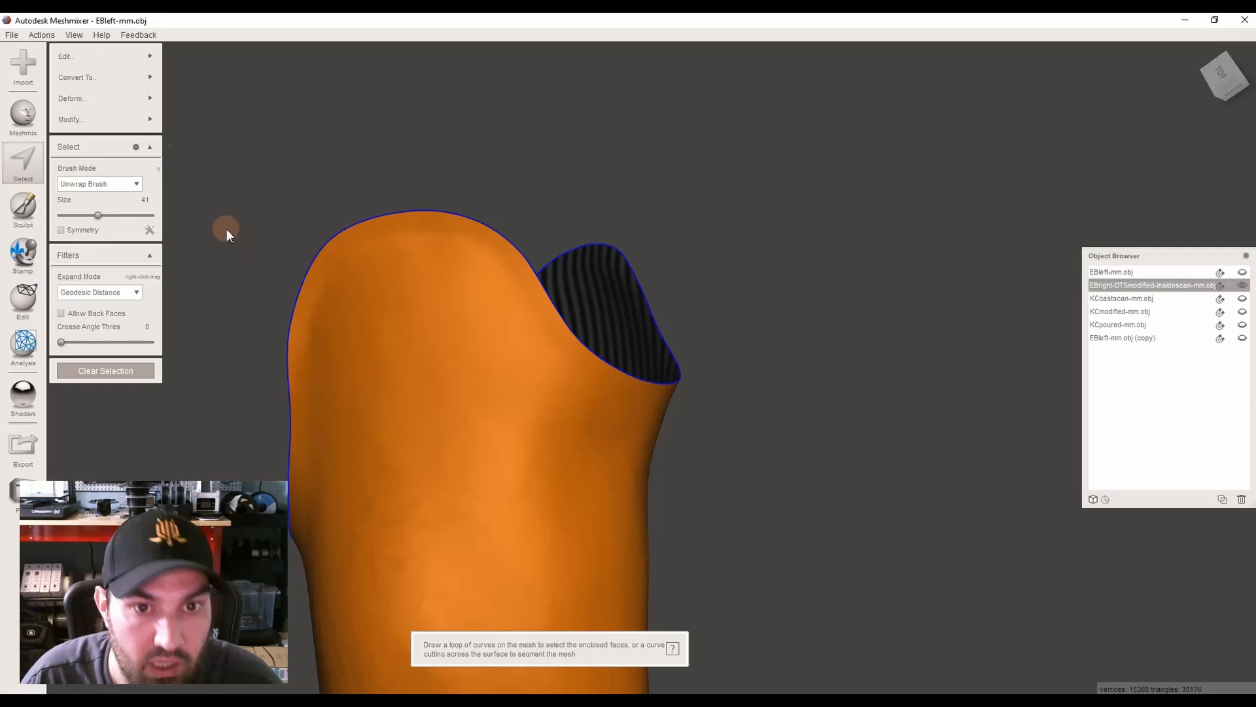
left_click(105, 58)
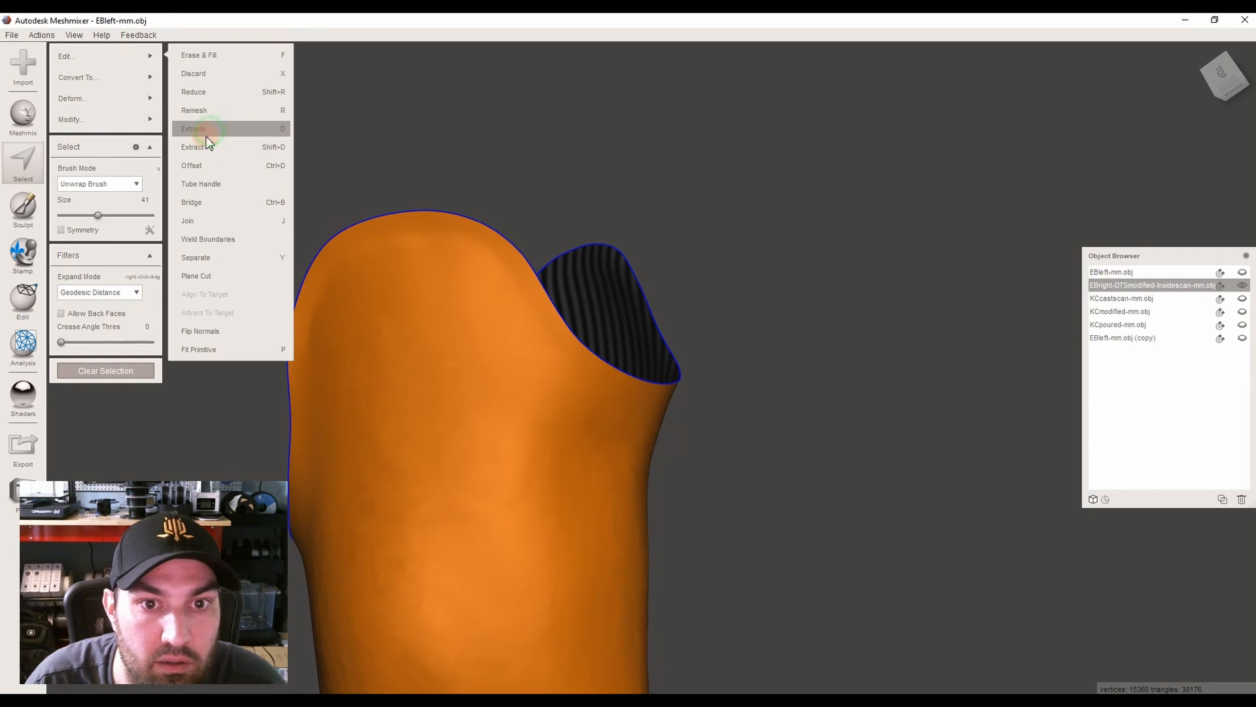
left_click(206, 129)
left_click(134, 175)
left_click(131, 190)
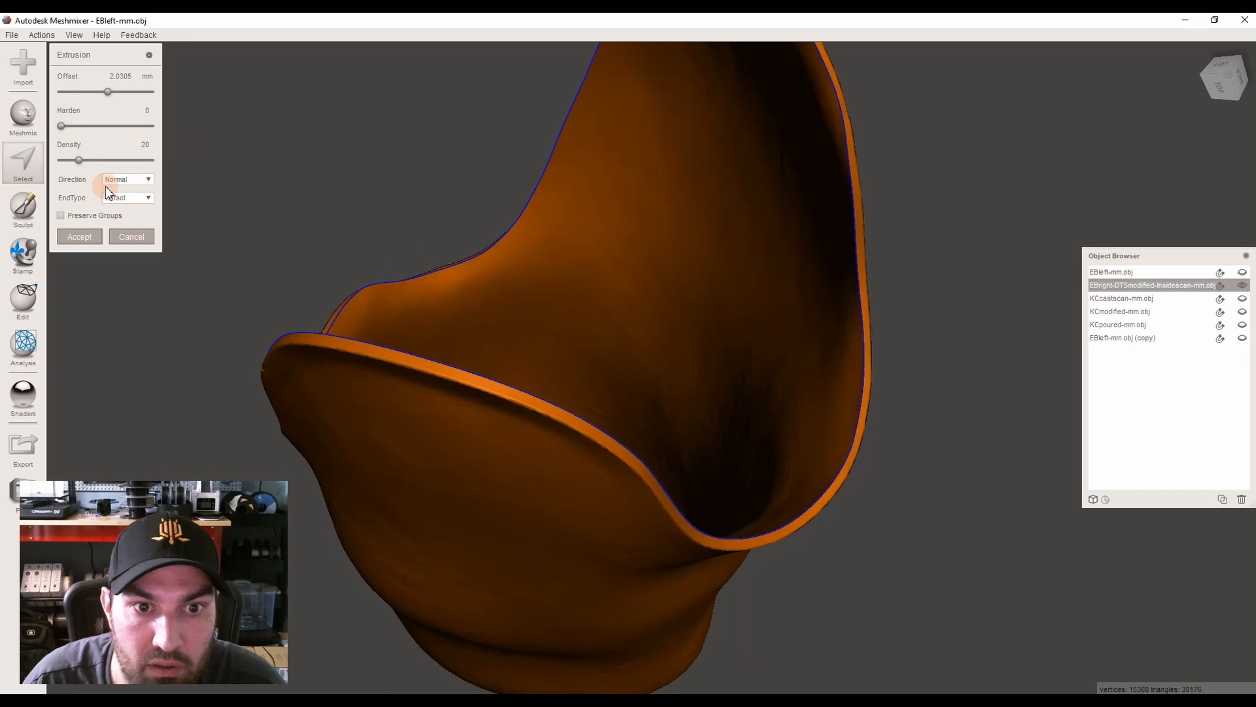
left_click_drag(61, 125, 262, 104)
right_click_drag(480, 249, 591, 412)
key("Escape")
key("Escape")
Smooth the entire socket mesh with Shape Preserving smoothing at 1, smoothing scale 4 and 3 constraint rings
right_click_drag(628, 365, 141, 257)
key("ctrl+a")
left_click(85, 99)
left_click(249, 100)
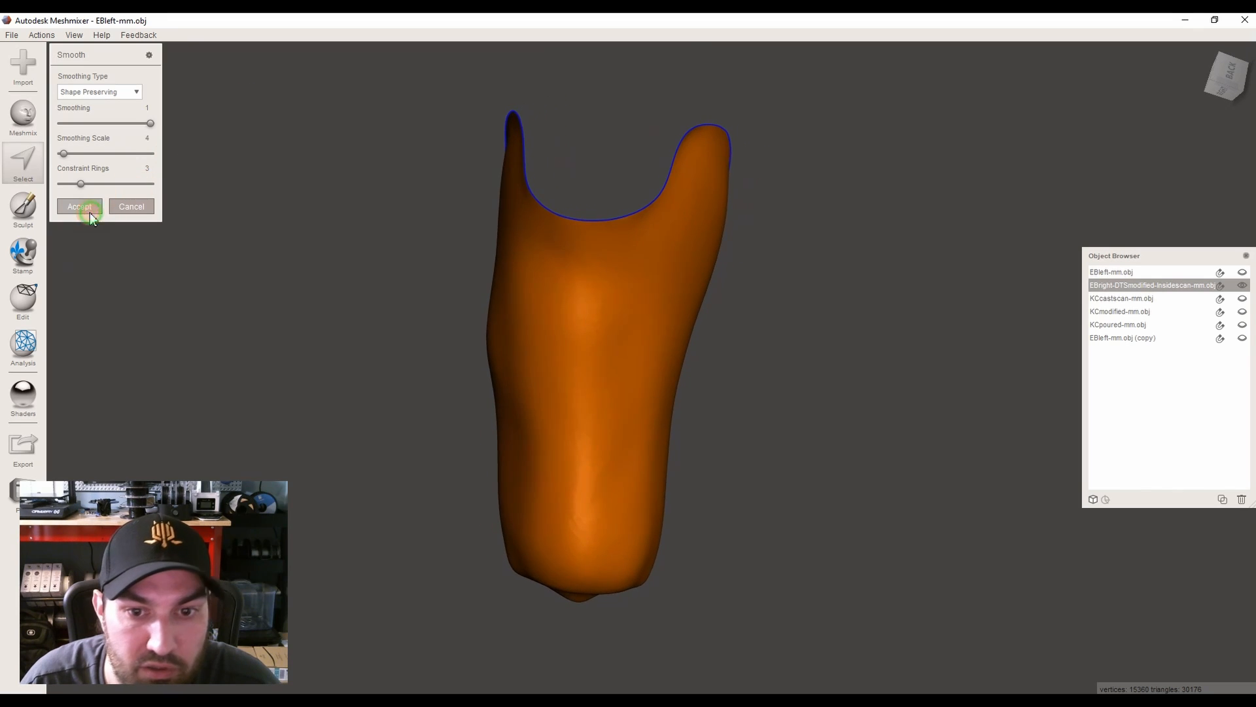
left_click(84, 206)
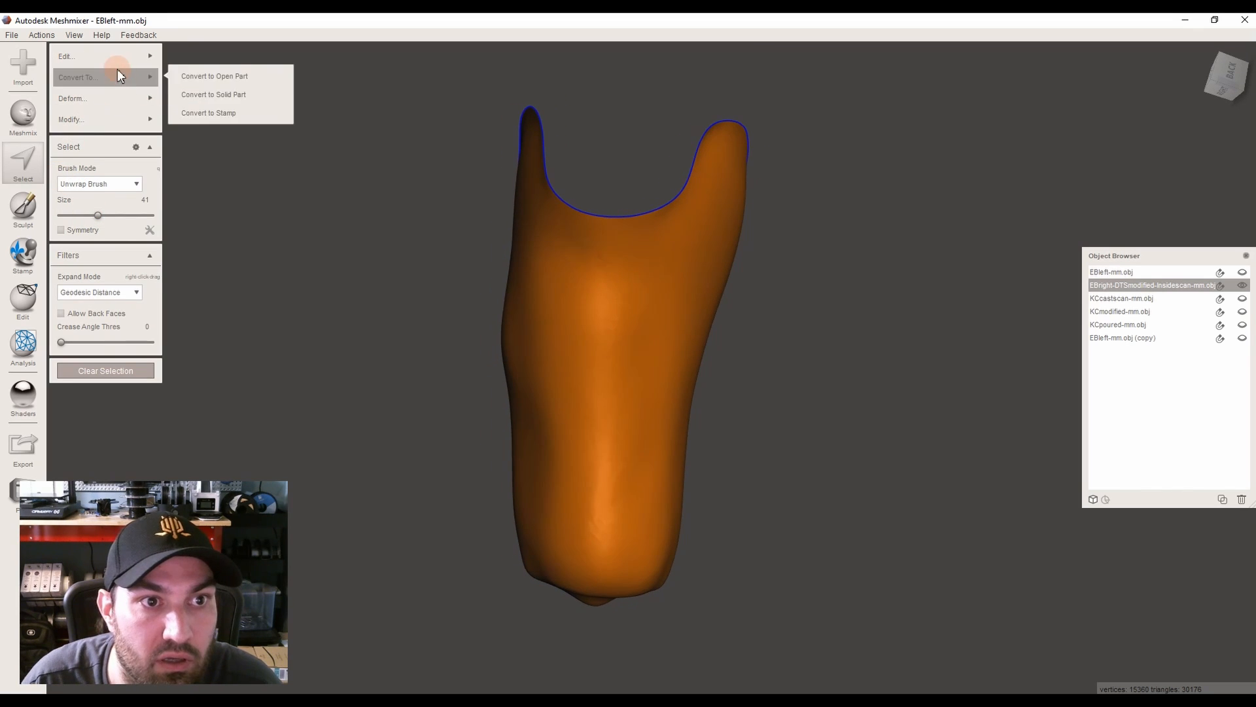
Try extruding the smoothed socket in the Normal direction with Harden raised to maximum, and inspect its rim
mouse_move(125, 58)
left_click(205, 129)
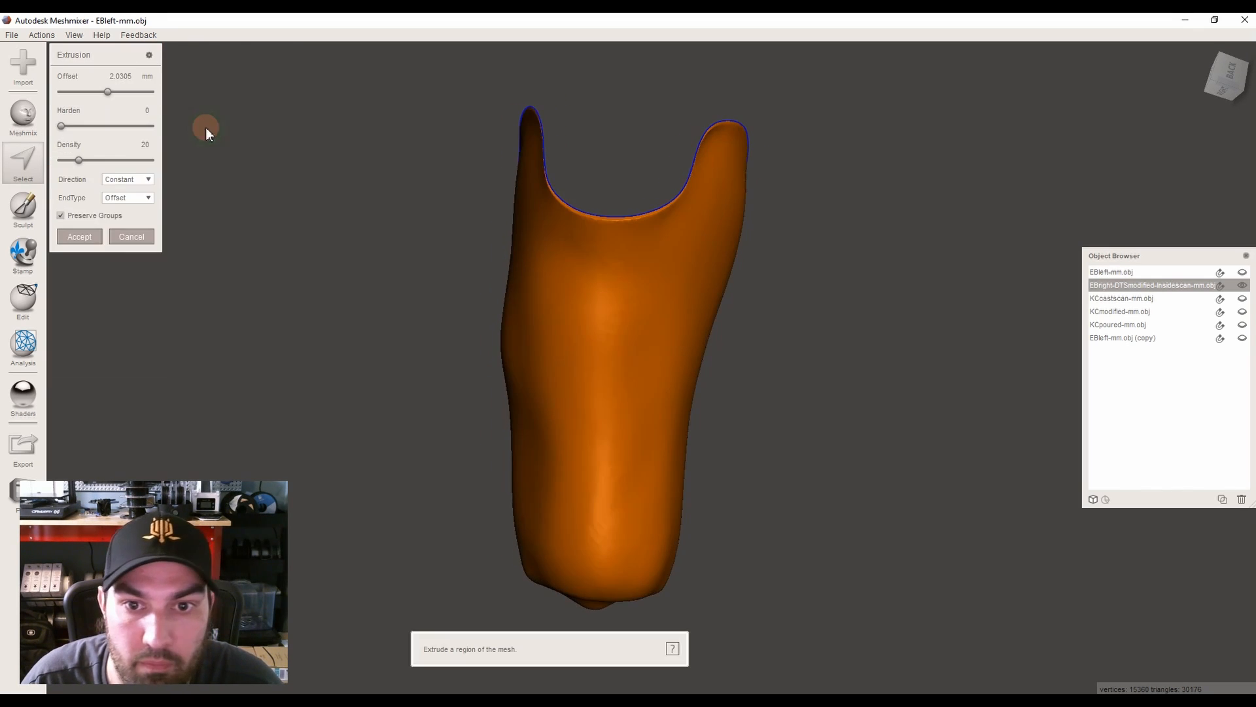
left_click(138, 178)
left_click(145, 192)
left_click(76, 126)
left_click_drag(90, 133, 466, 131)
right_click_drag(466, 131, 558, 440)
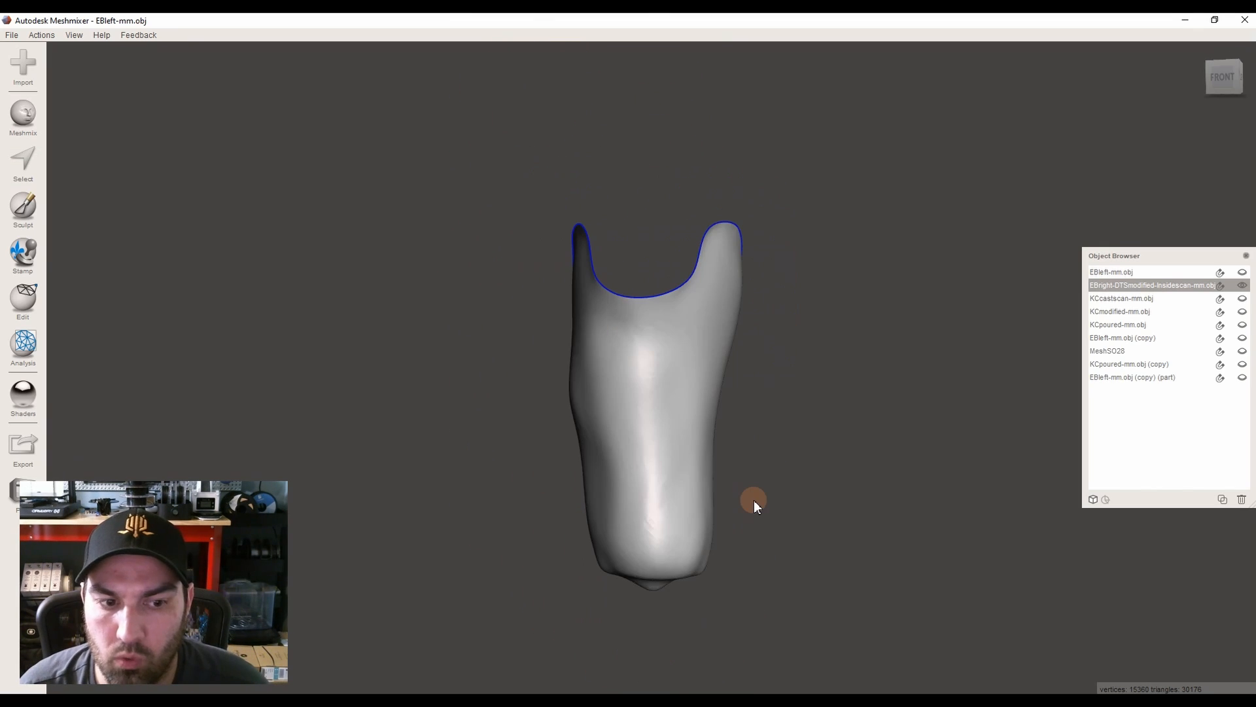
Select a band around the socket's open rim, smooth its boundary with Smoothness 50 and 30 iterations creating new groups, and clear the selection
right_click_drag(771, 488, 712, 281)
right_click_drag(771, 239, 894, 331)
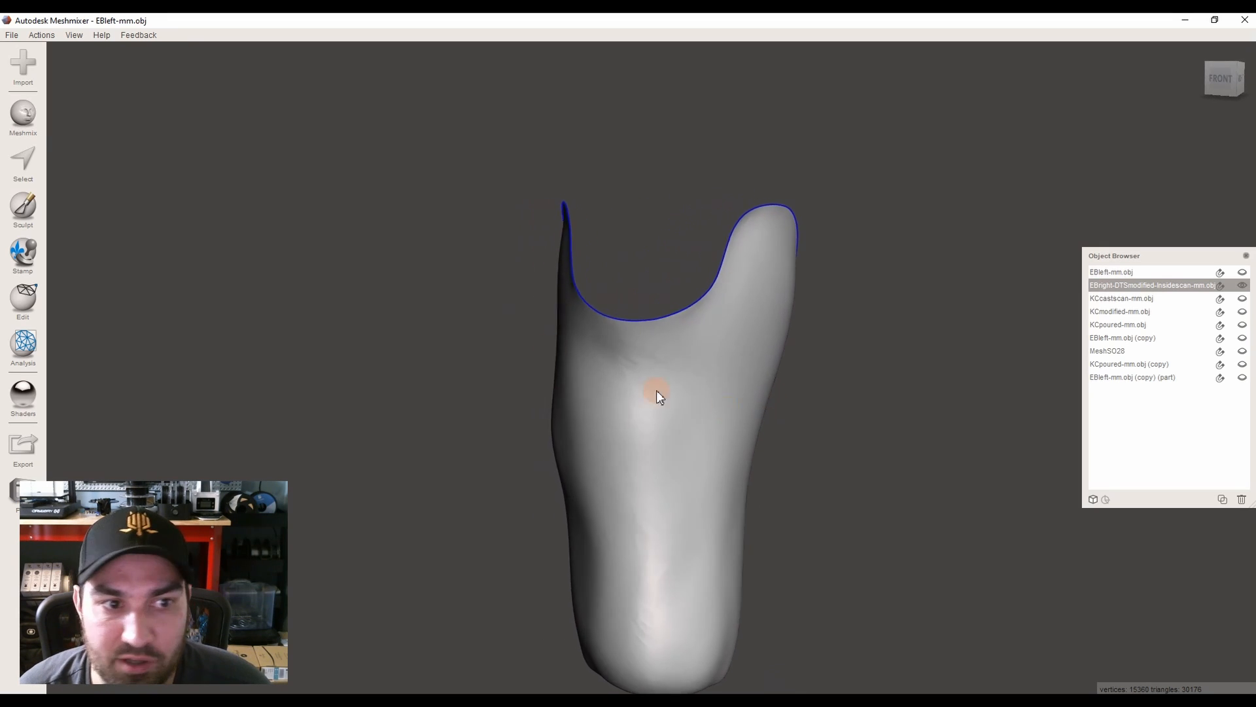
left_click(23, 161)
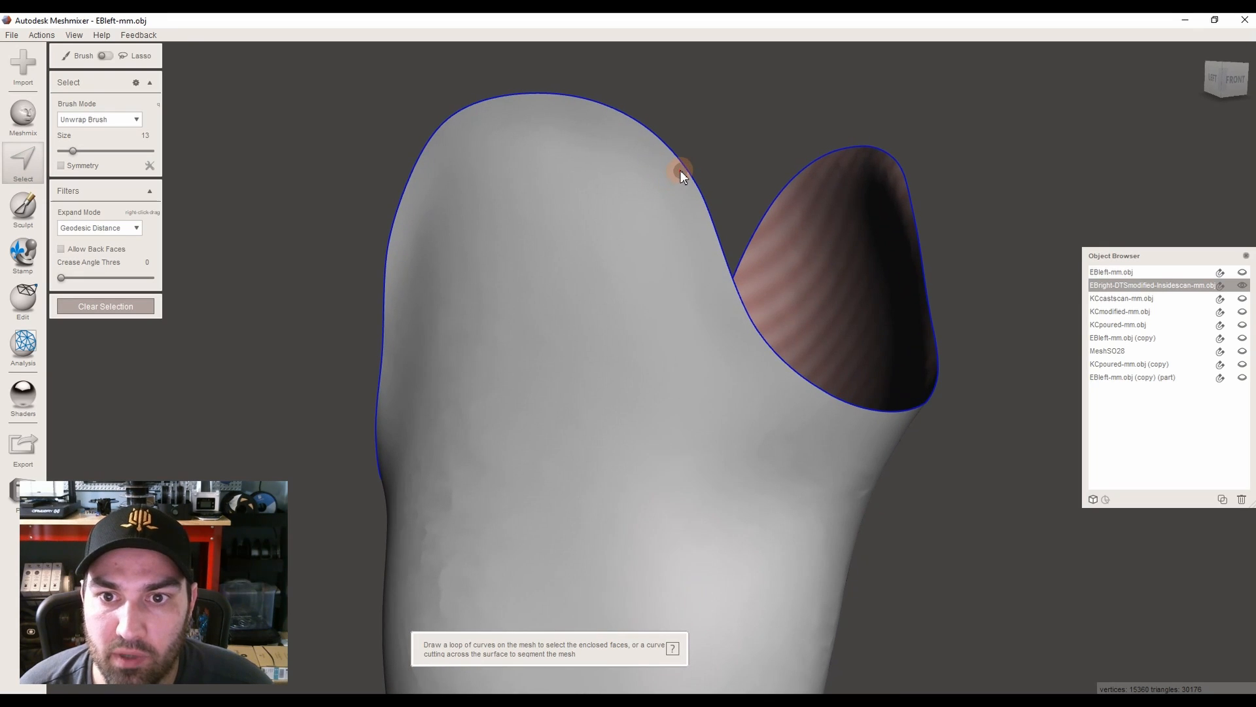
double_click(680, 170)
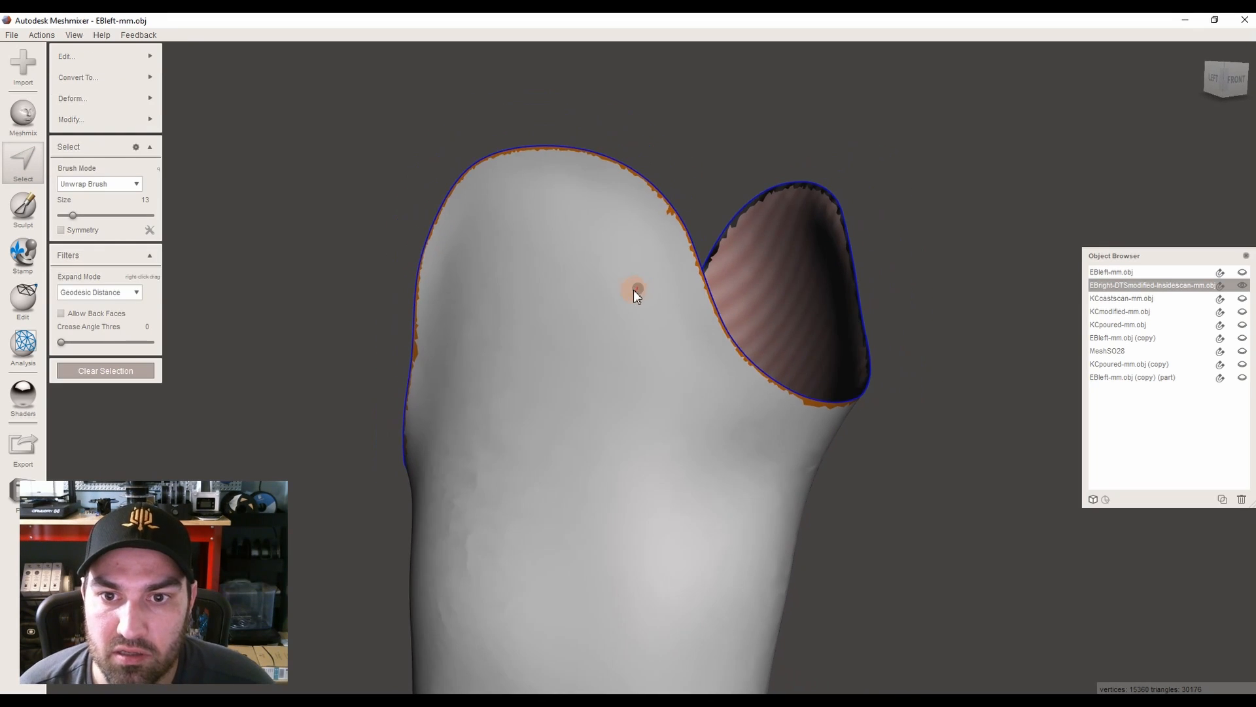
key("shift+period")
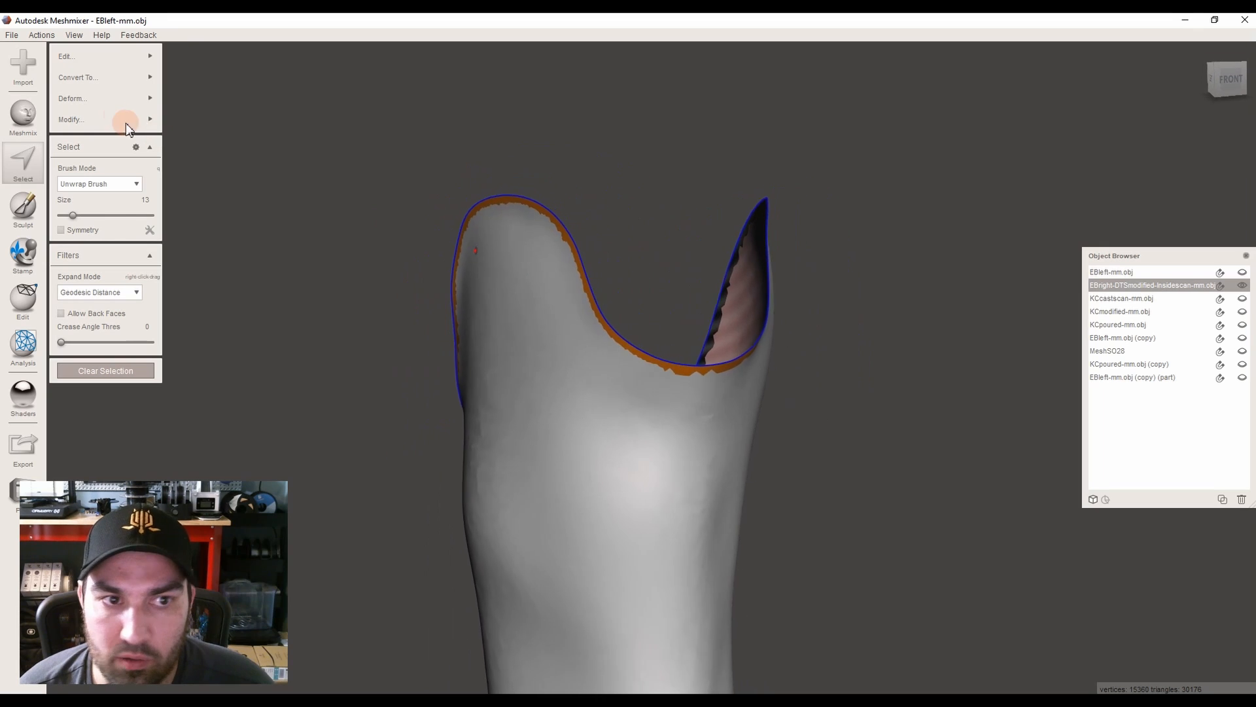
mouse_move(126, 123)
left_click(226, 294)
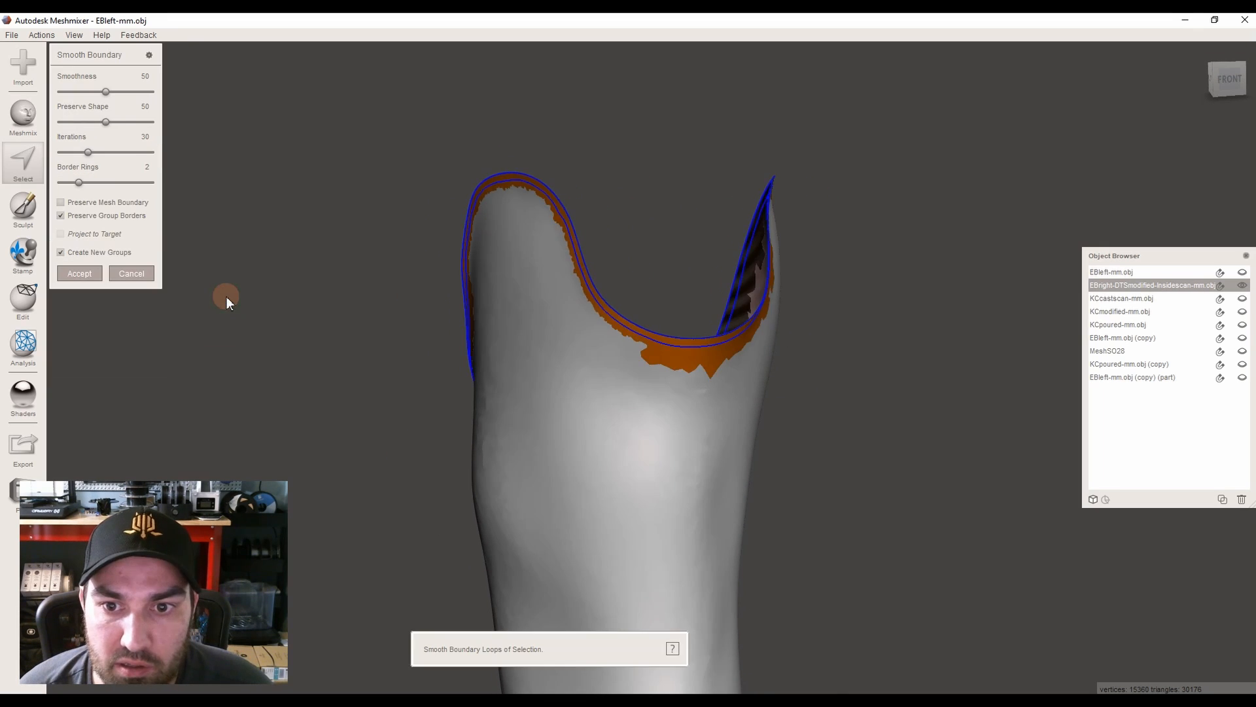
left_click(85, 275)
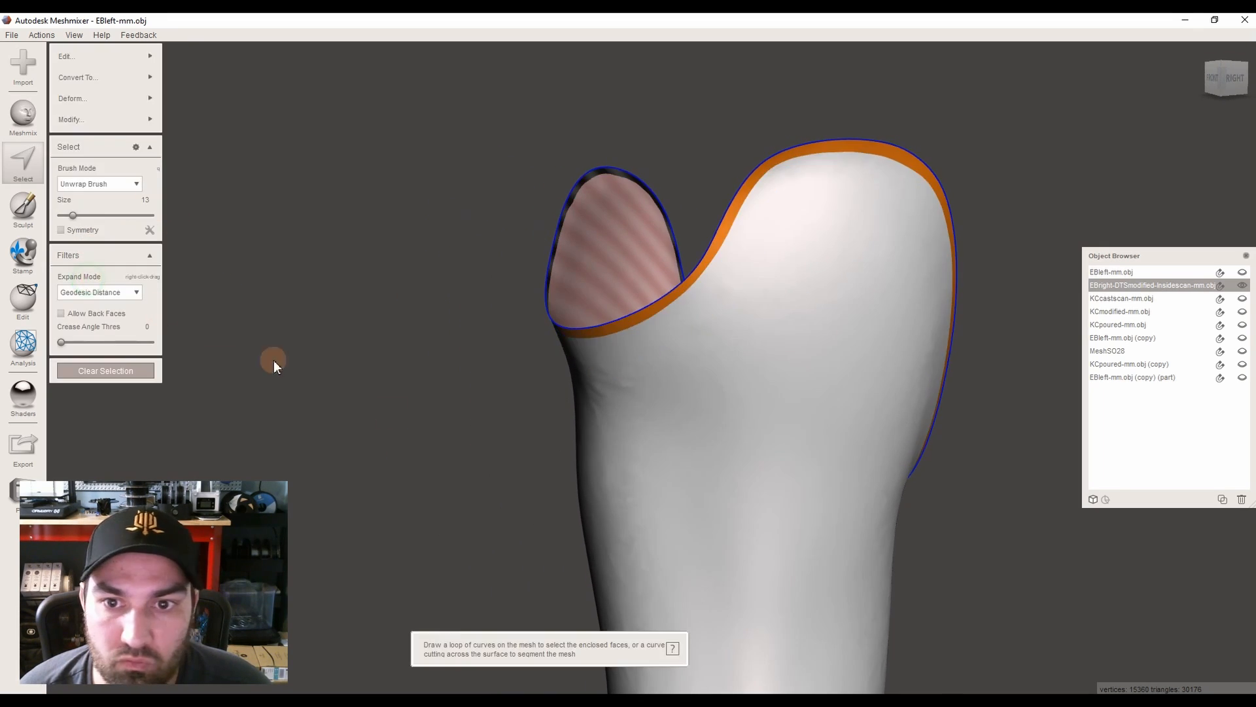
scroll(403, 415, "down", 2)
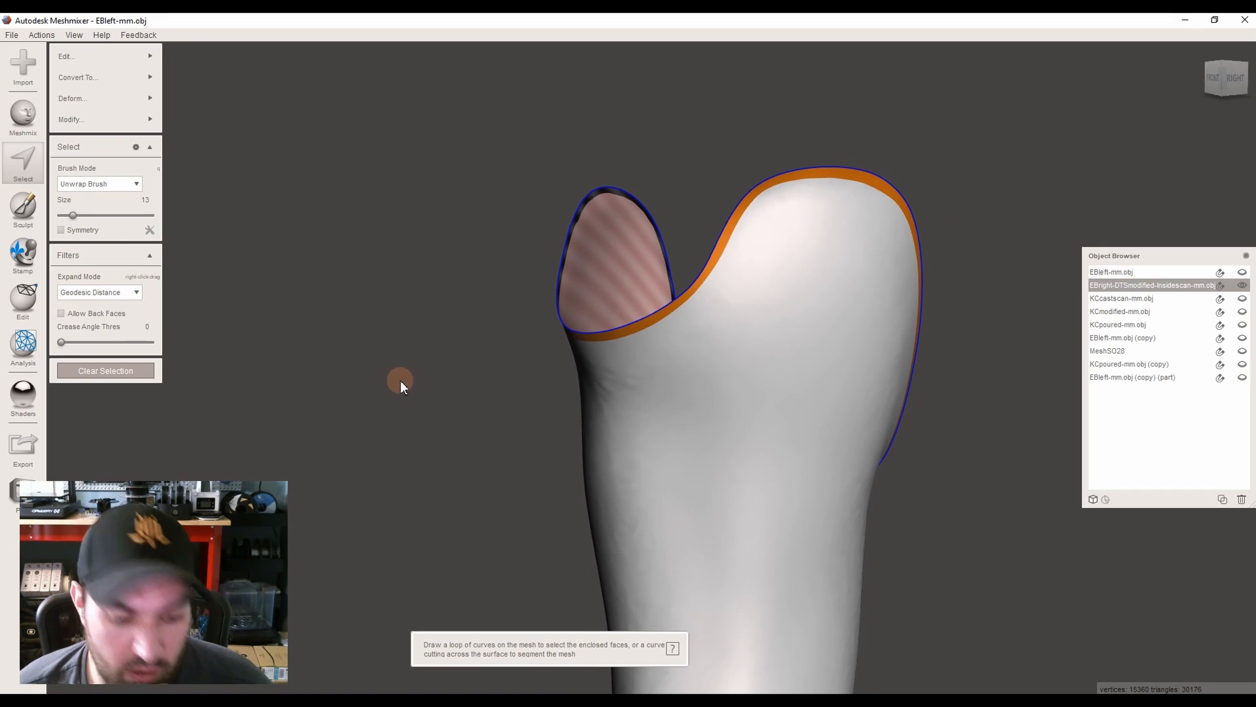
key("Escape")
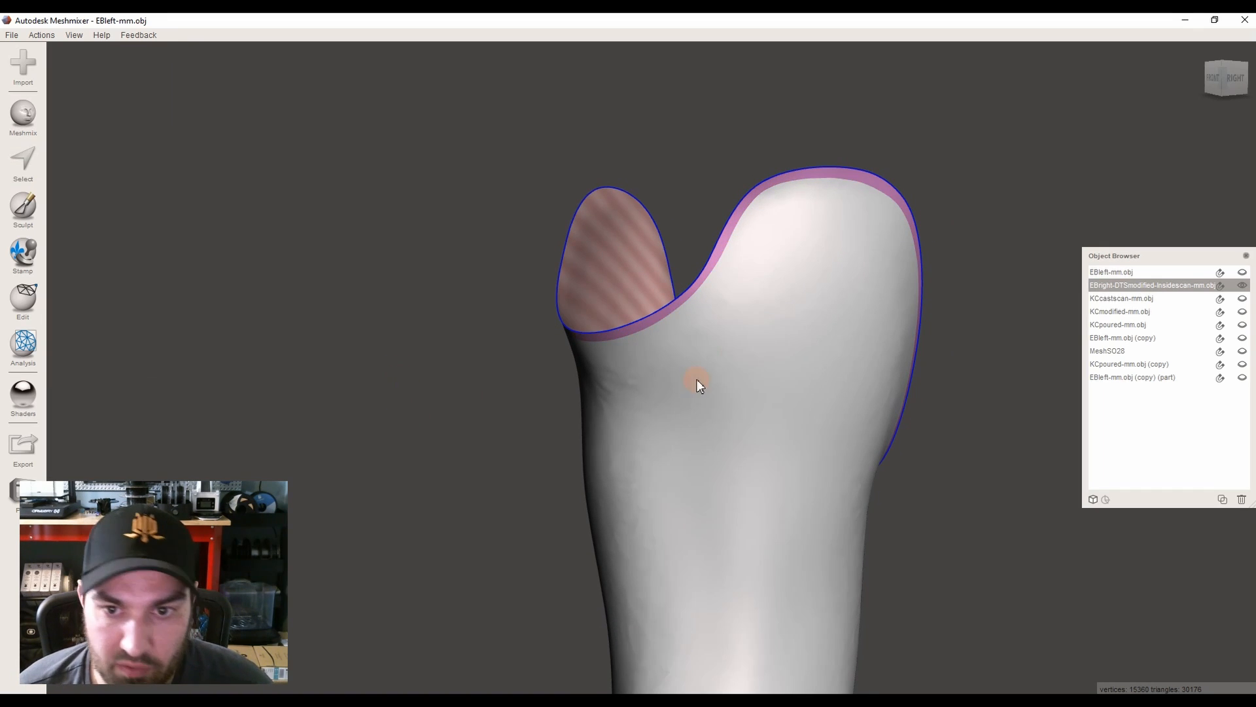
Select the rim's face group and transform it with Shared Frame off, moving it far up to extend the socket wall above the brim
left_click(25, 164)
scroll(654, 215, "up", 2)
double_click(790, 231)
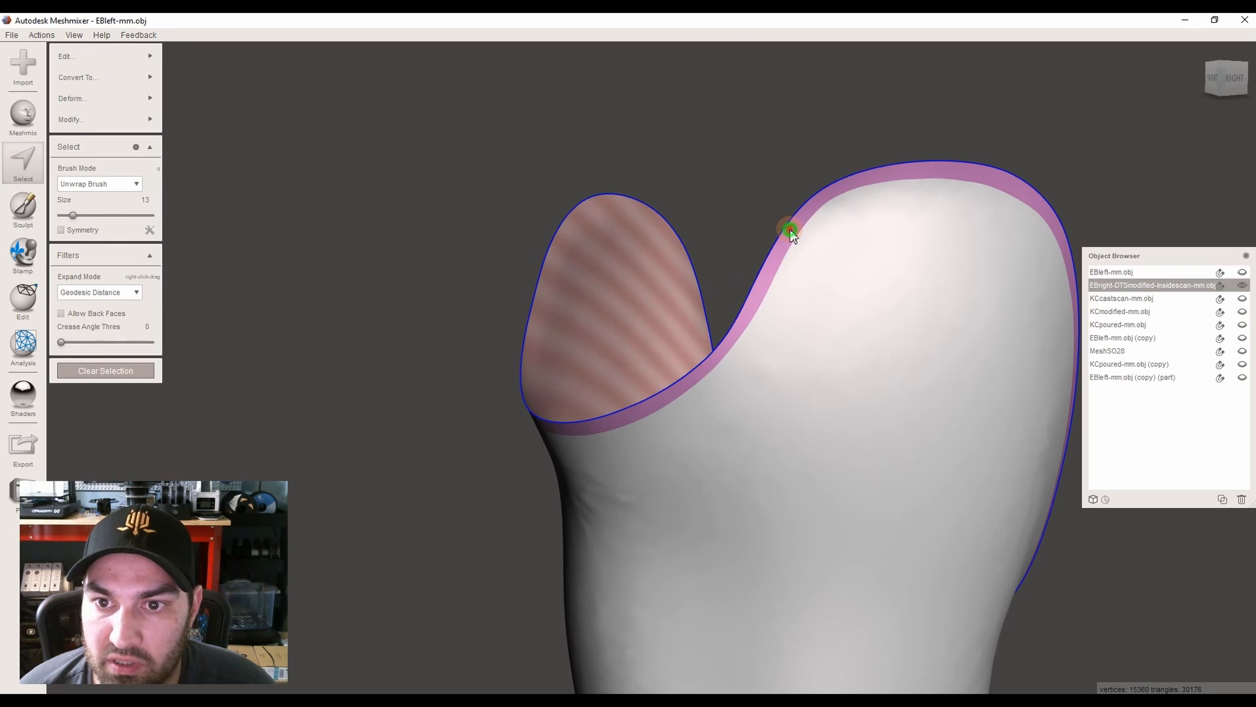
scroll(520, 185, "down", 2)
mouse_move(134, 101)
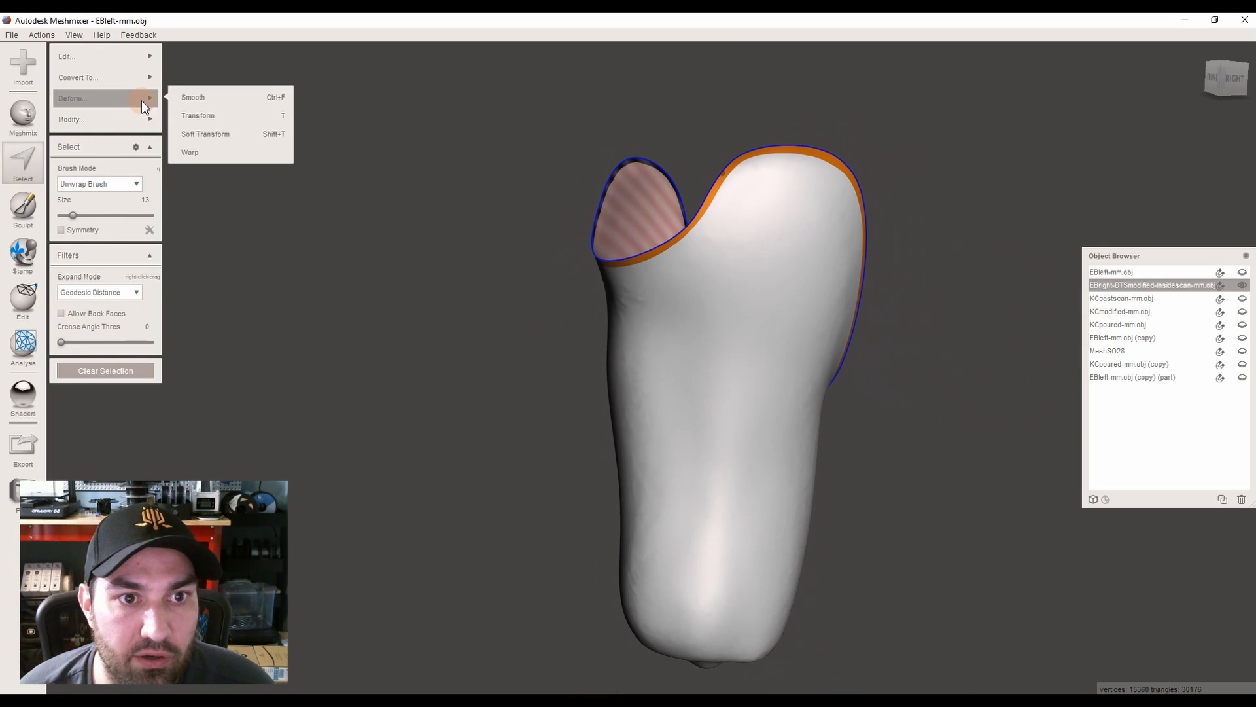
left_click(202, 115)
right_click_drag(638, 218, 726, 281)
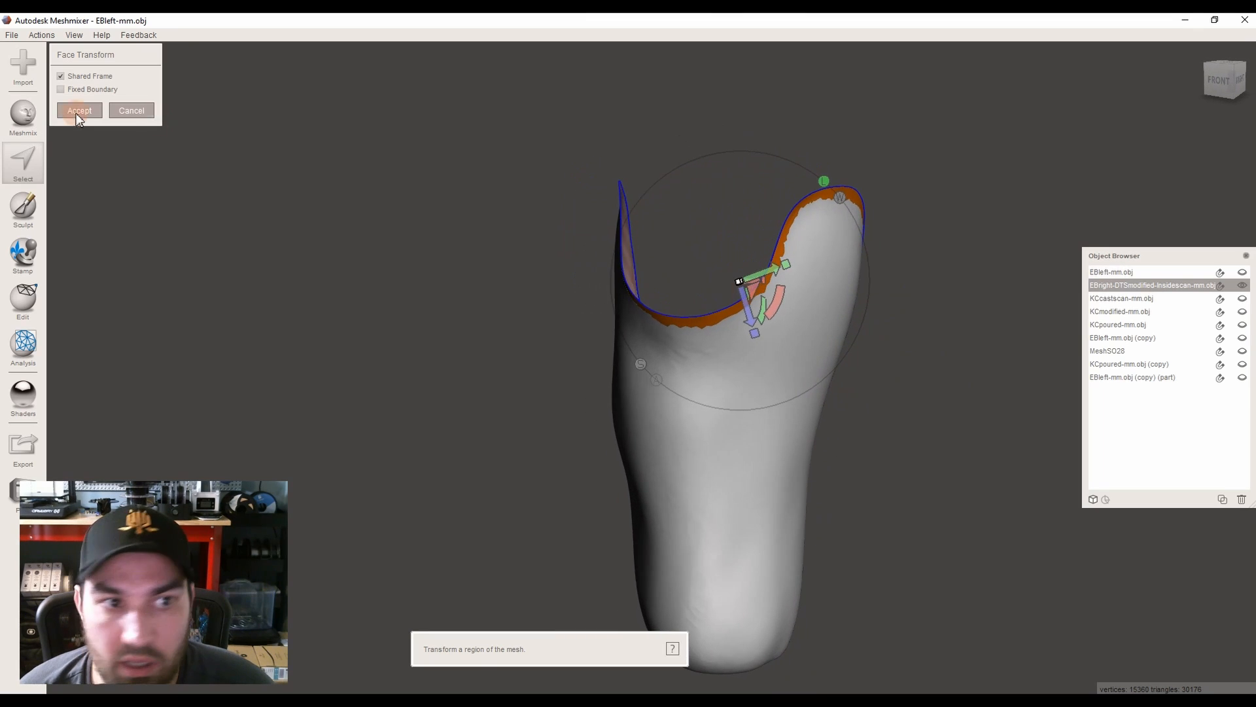
left_click(61, 77)
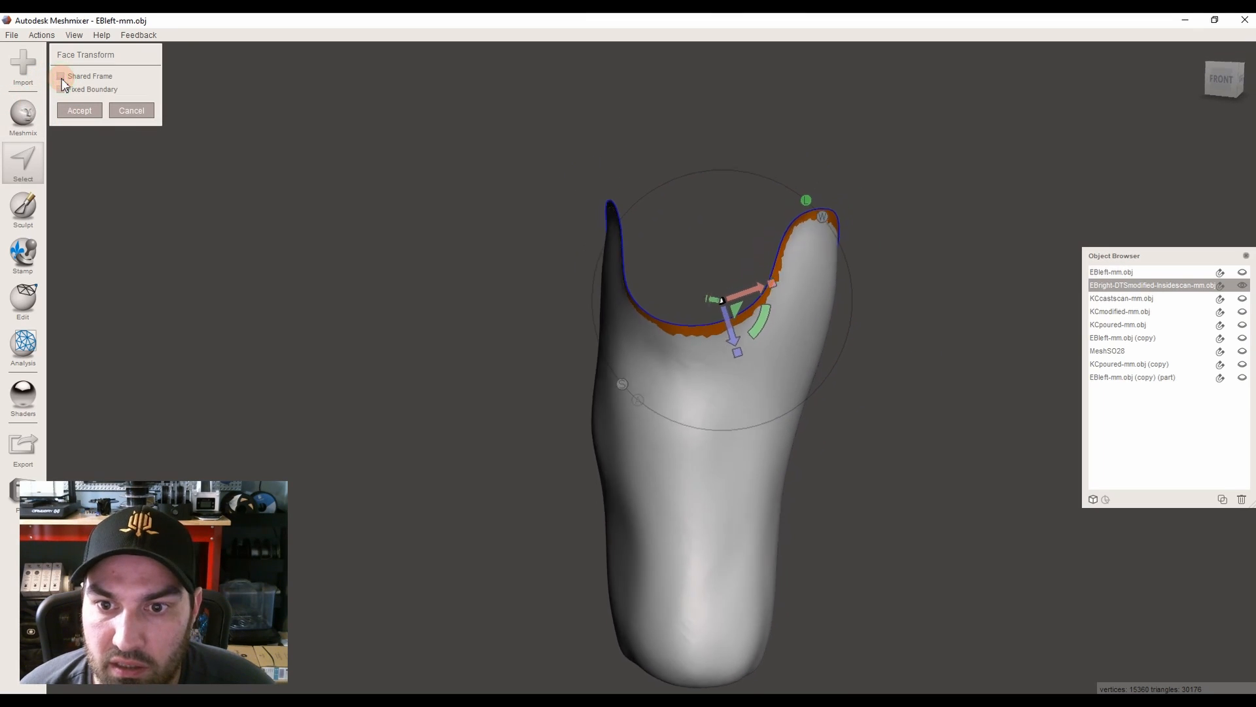
left_click_drag(731, 322, 745, 131)
right_click_drag(743, 127, 772, 323)
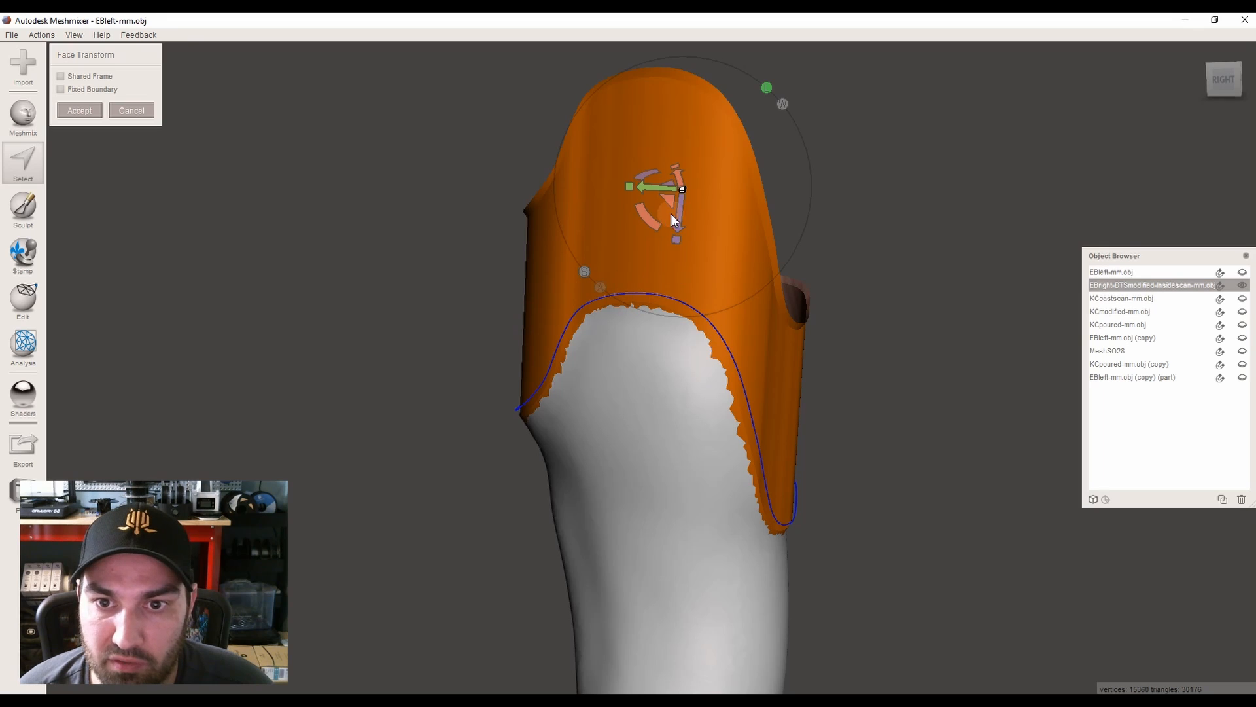
left_click_drag(670, 202, 669, 109)
scroll(669, 109, "down", 3)
right_click_drag(669, 115, 576, 298)
scroll(576, 298, "down", 1)
left_click(79, 111)
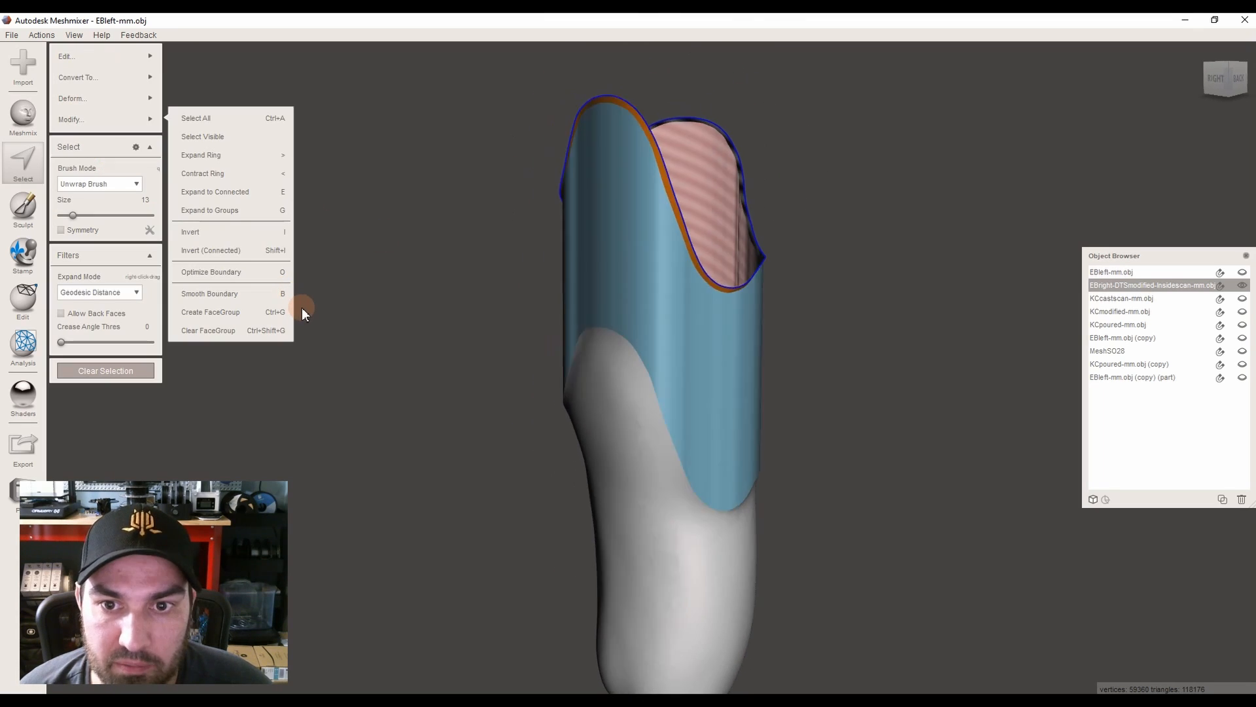
Plane-cut the extended socket wall across above the original brim with Cut (Discard Half), removing the uneven upper part
left_click(26, 316)
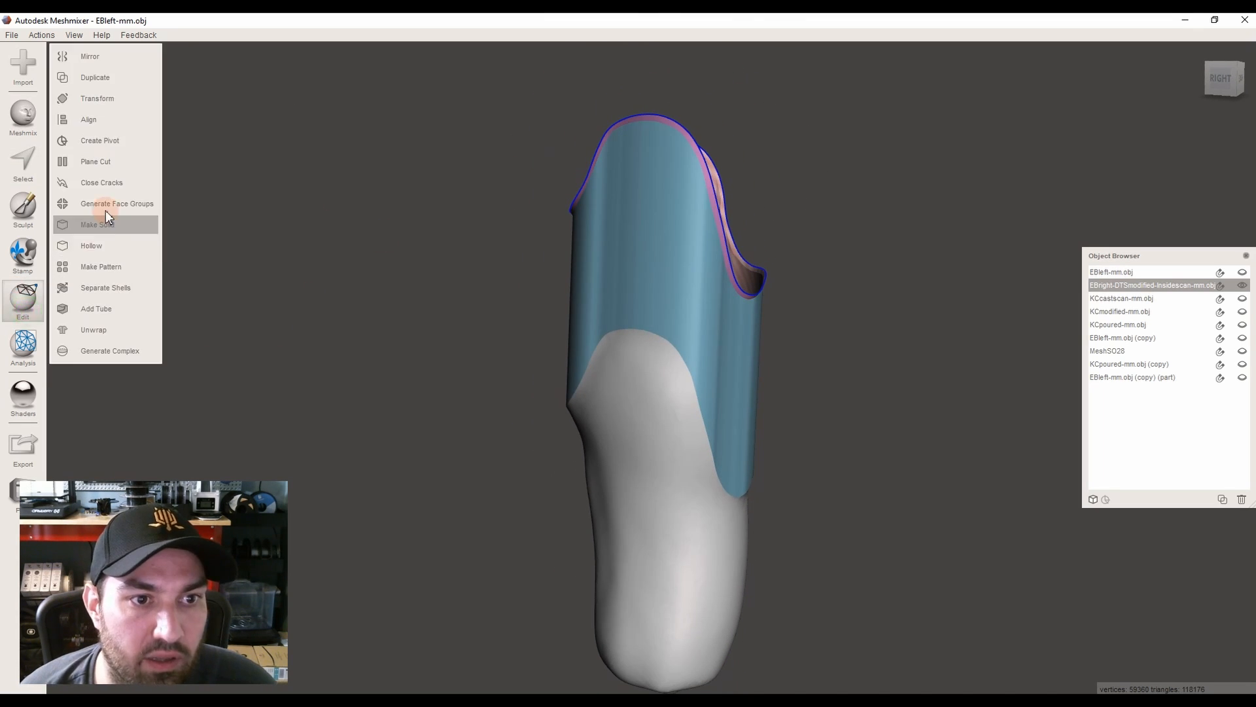
left_click(116, 173)
left_click_drag(566, 406, 673, 328)
right_click_drag(672, 327, 707, 281)
scroll(714, 301, "up", 3)
right_click_drag(651, 406, 811, 359)
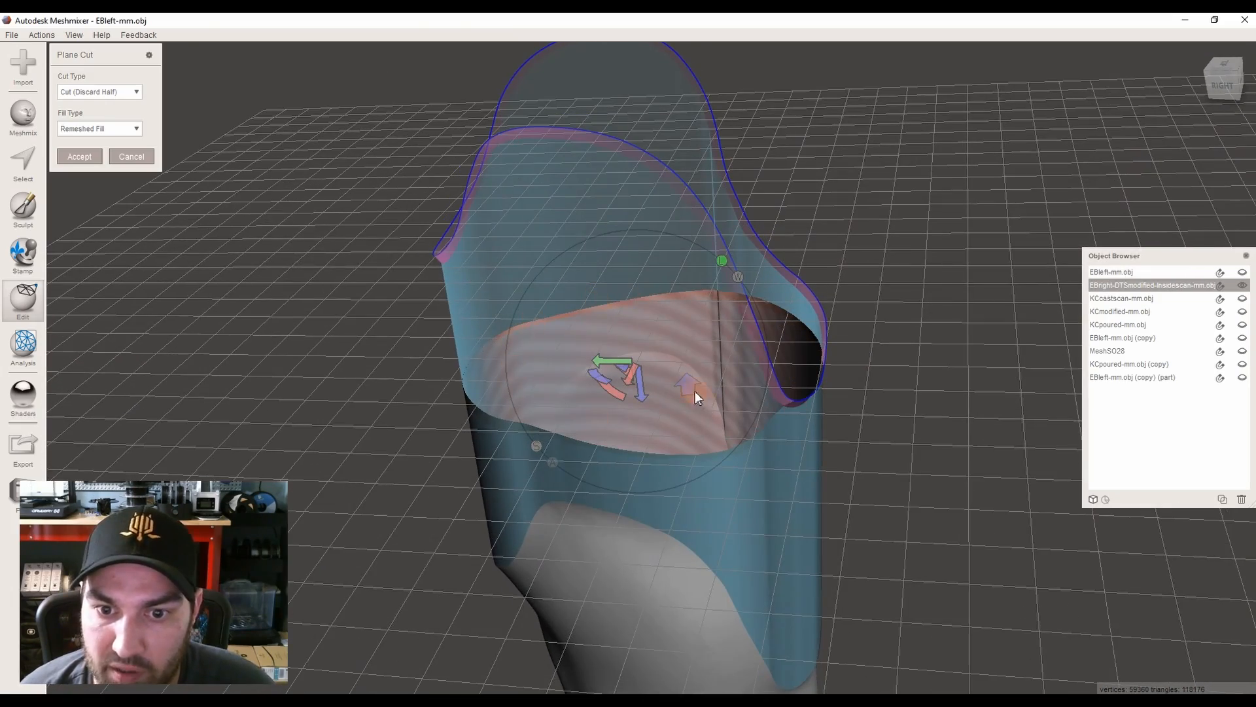
right_click_drag(641, 385, 645, 341)
key("Return")
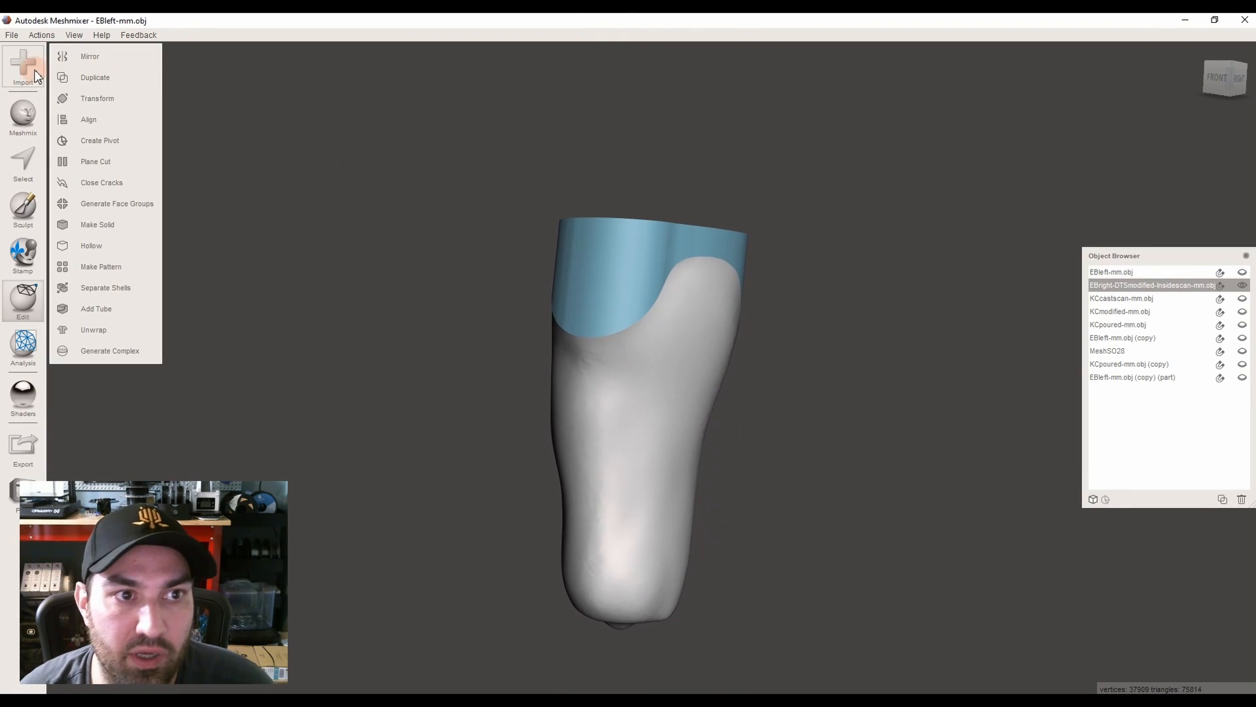
left_click(18, 39)
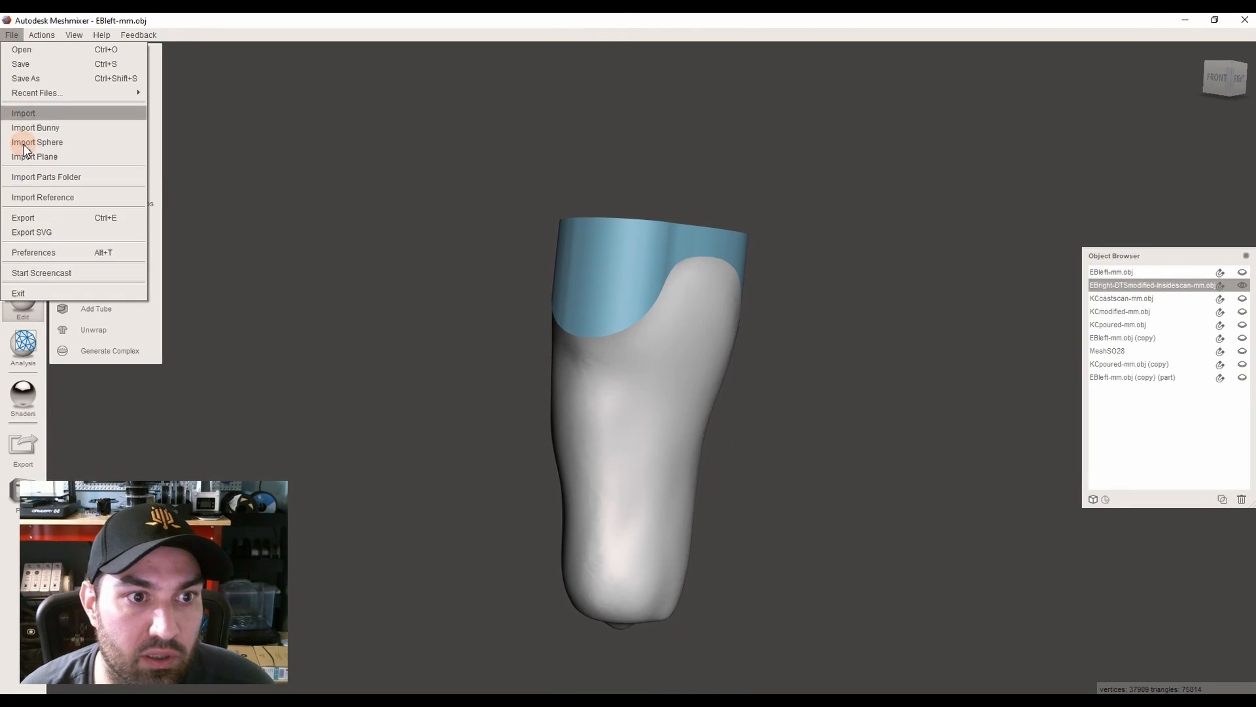
left_click(29, 219)
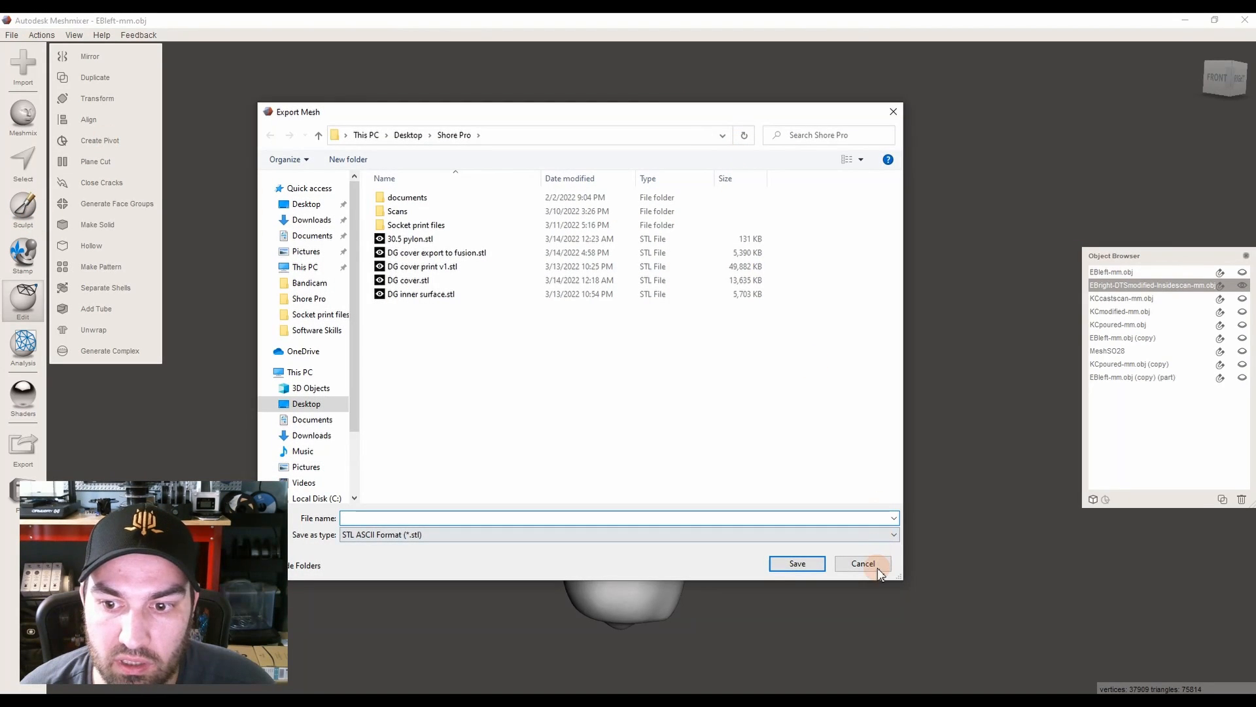
left_click(864, 560)
scroll(809, 454, "down", 3)
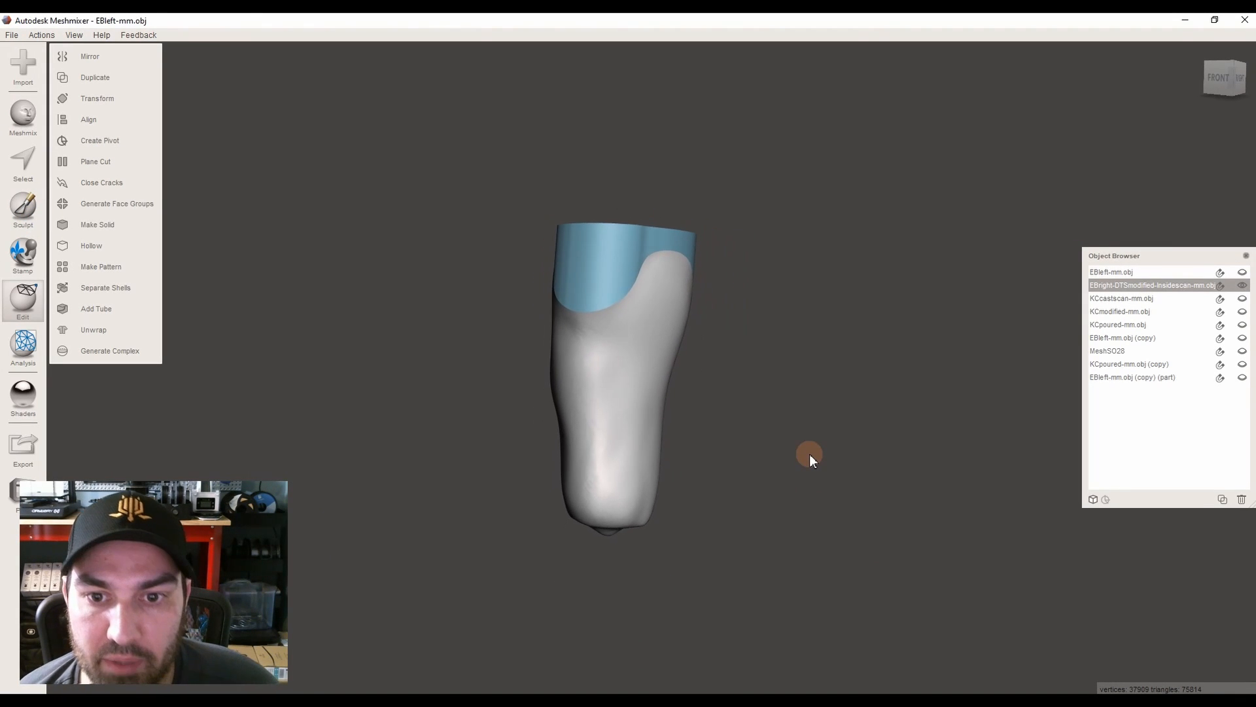
scroll(810, 454, "down", 1)
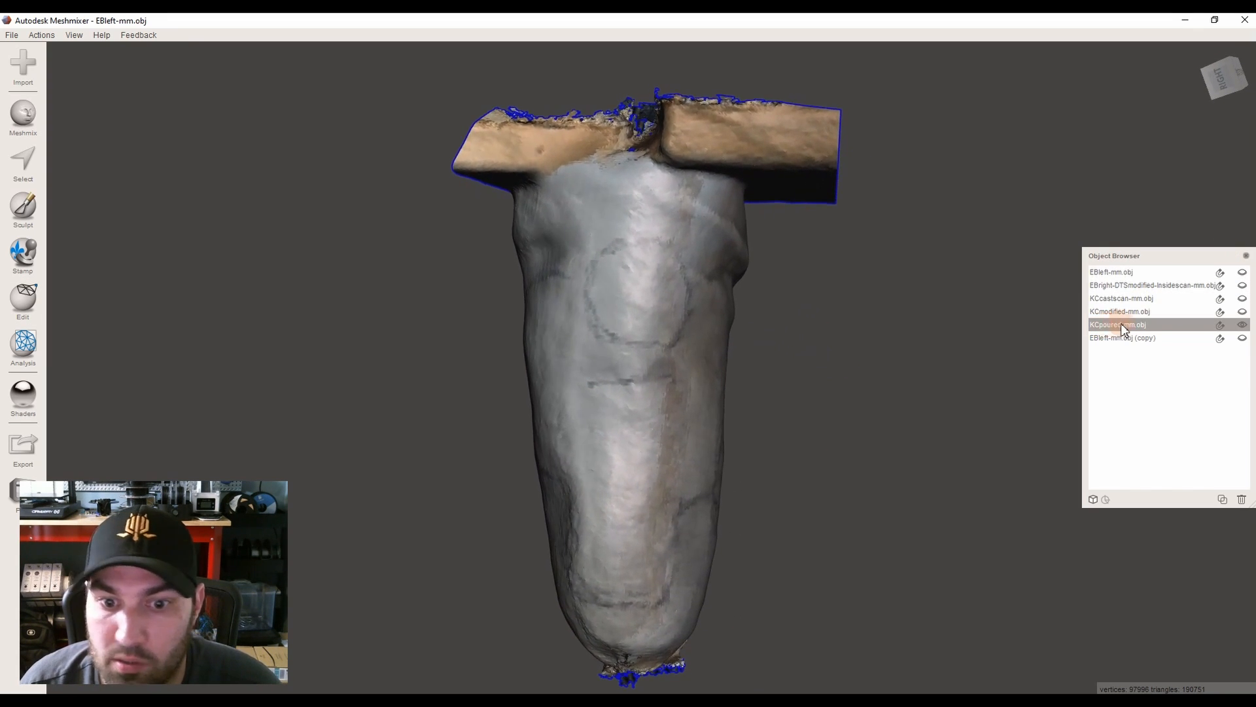
Transform the KCpoured scan in World Frame, rotating it about 50.5° around Z to bring the limb closer to vertical
right_click_drag(641, 230, 719, 265)
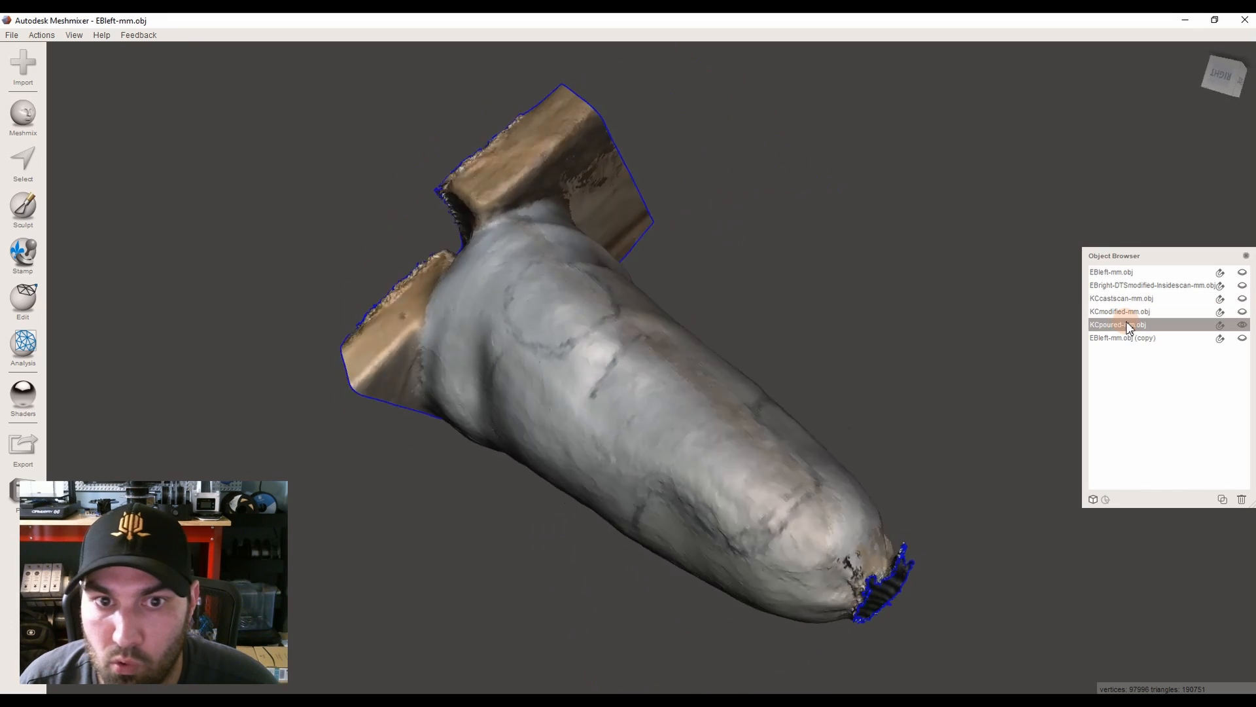
right_click_drag(584, 533, 430, 386)
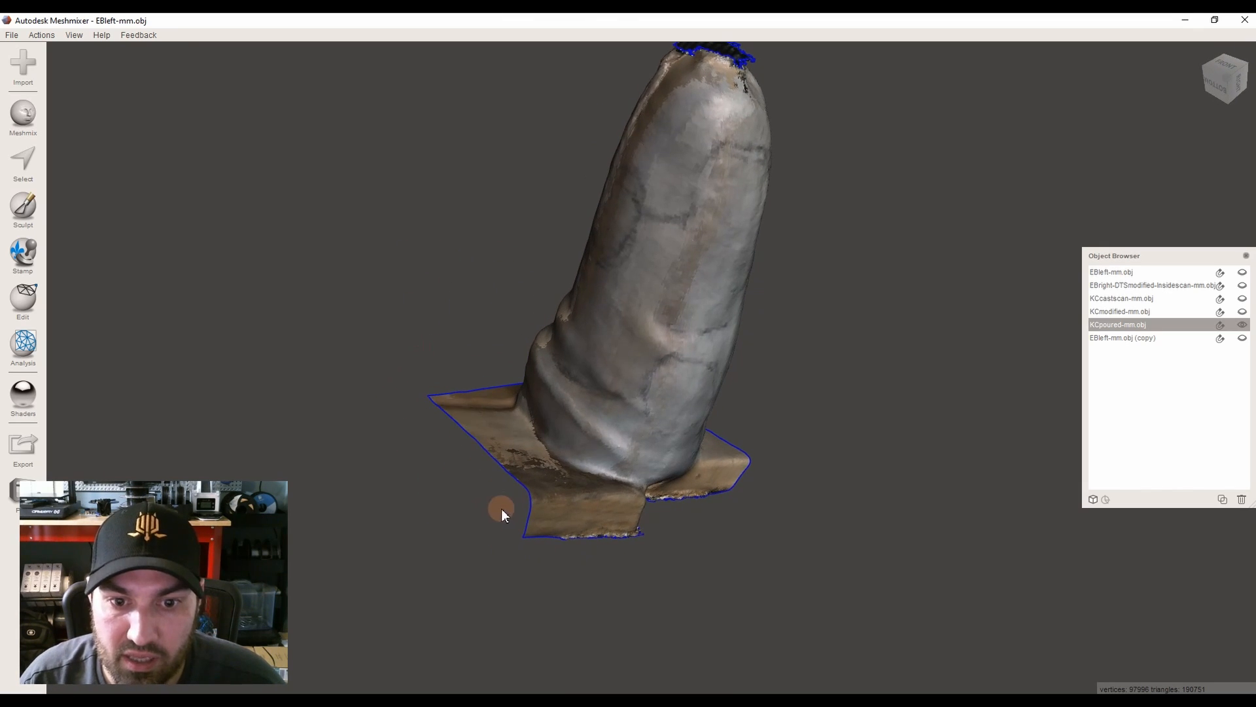
right_click_drag(482, 451, 631, 510)
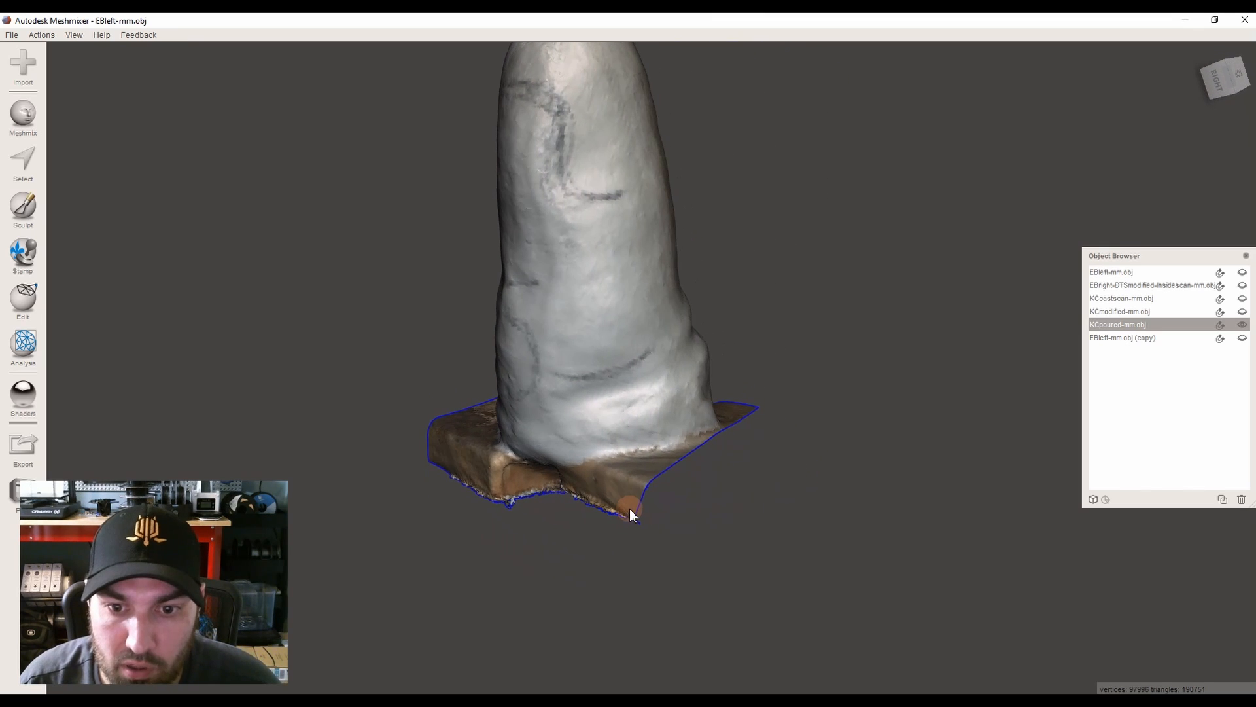
right_click_drag(701, 457, 515, 240)
left_click(32, 306)
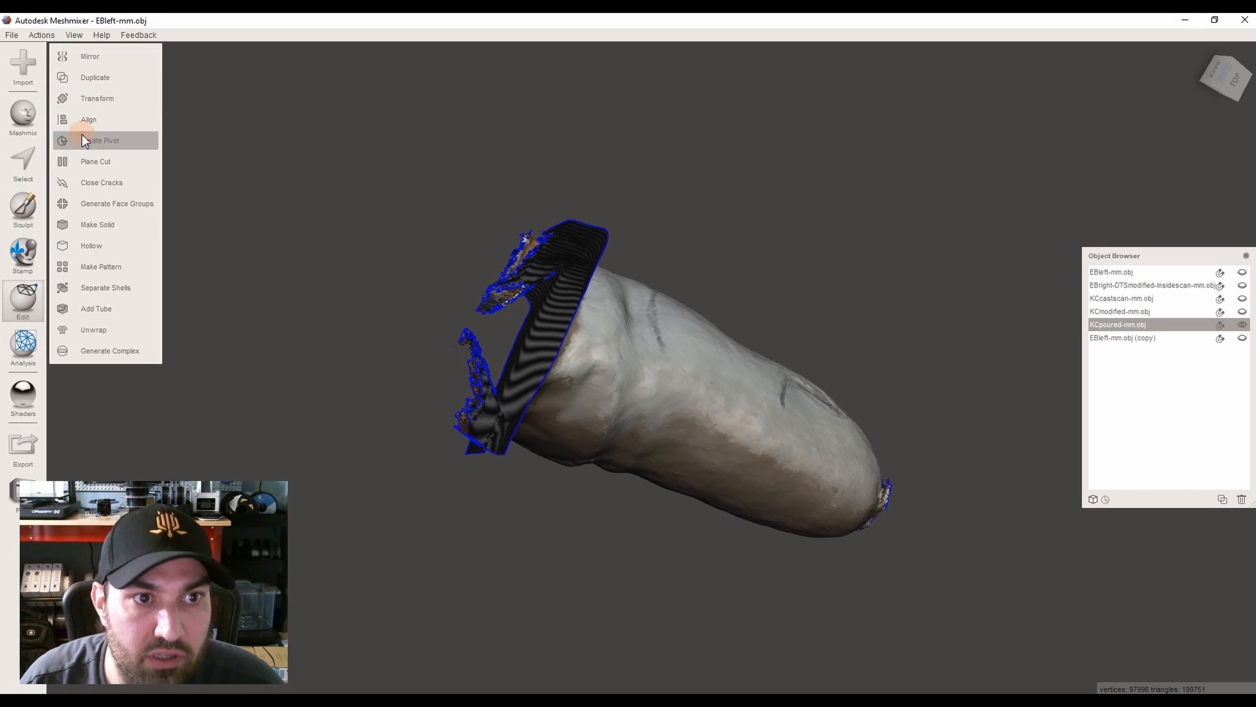
left_click(105, 100)
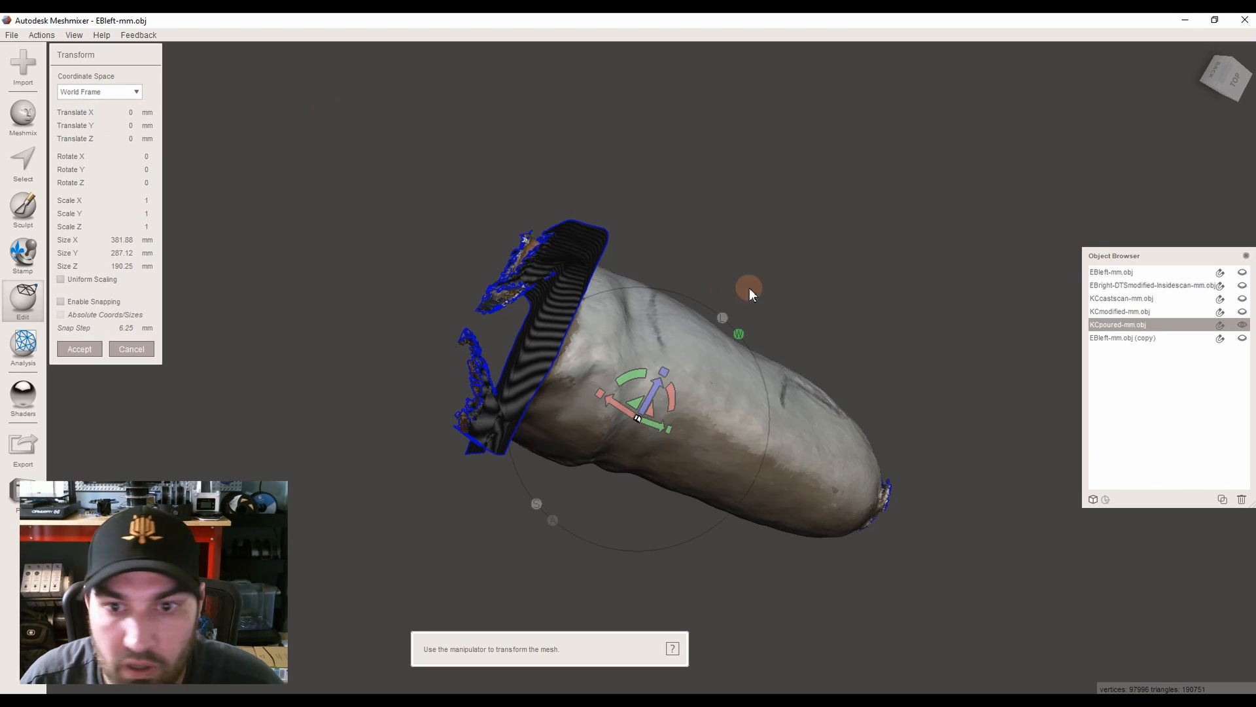
left_click(1200, 52)
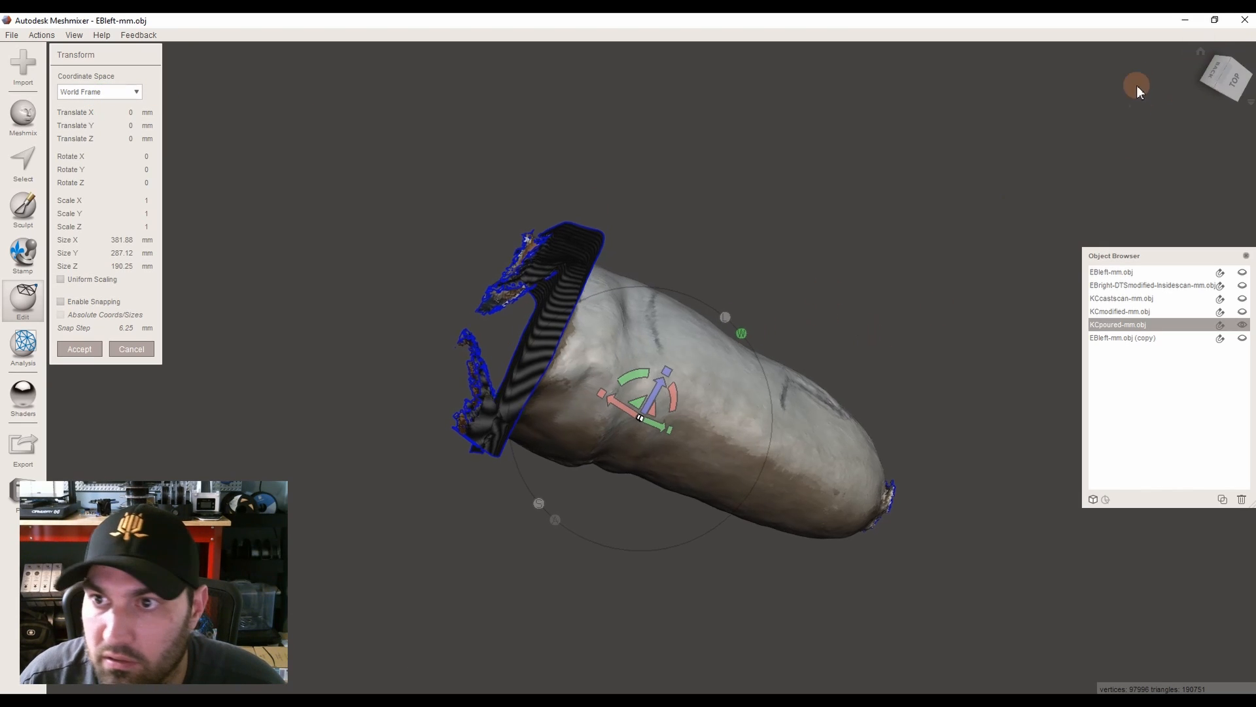
left_click(1198, 50)
right_click_drag(790, 296, 728, 398)
left_click_drag(703, 363, 637, 339)
right_click_drag(765, 361, 738, 366)
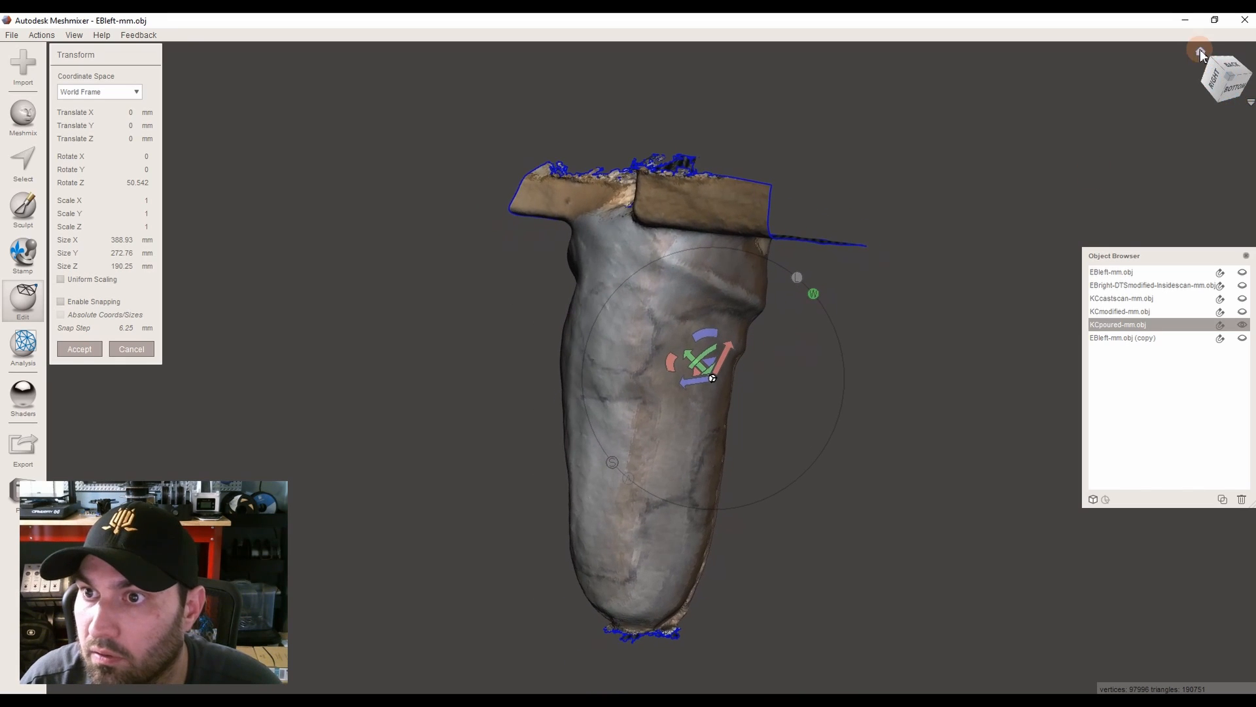
Rotate the scan further to about X -180, Y -83.05 and Z -60.39, standing the limb roughly upright with its distal end down
left_click(1200, 51)
middle_click_drag(761, 533, 819, 189)
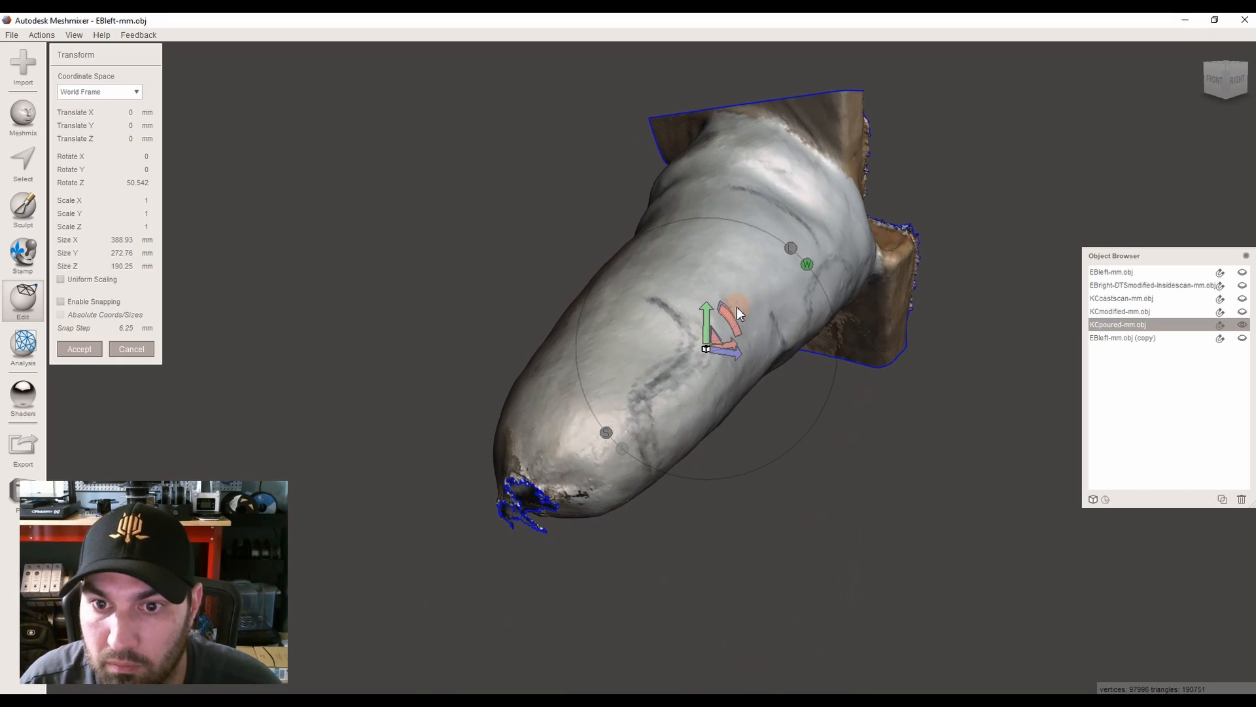
left_click_drag(729, 307, 743, 347)
right_click_drag(744, 350, 714, 378)
left_click_drag(711, 392, 645, 396)
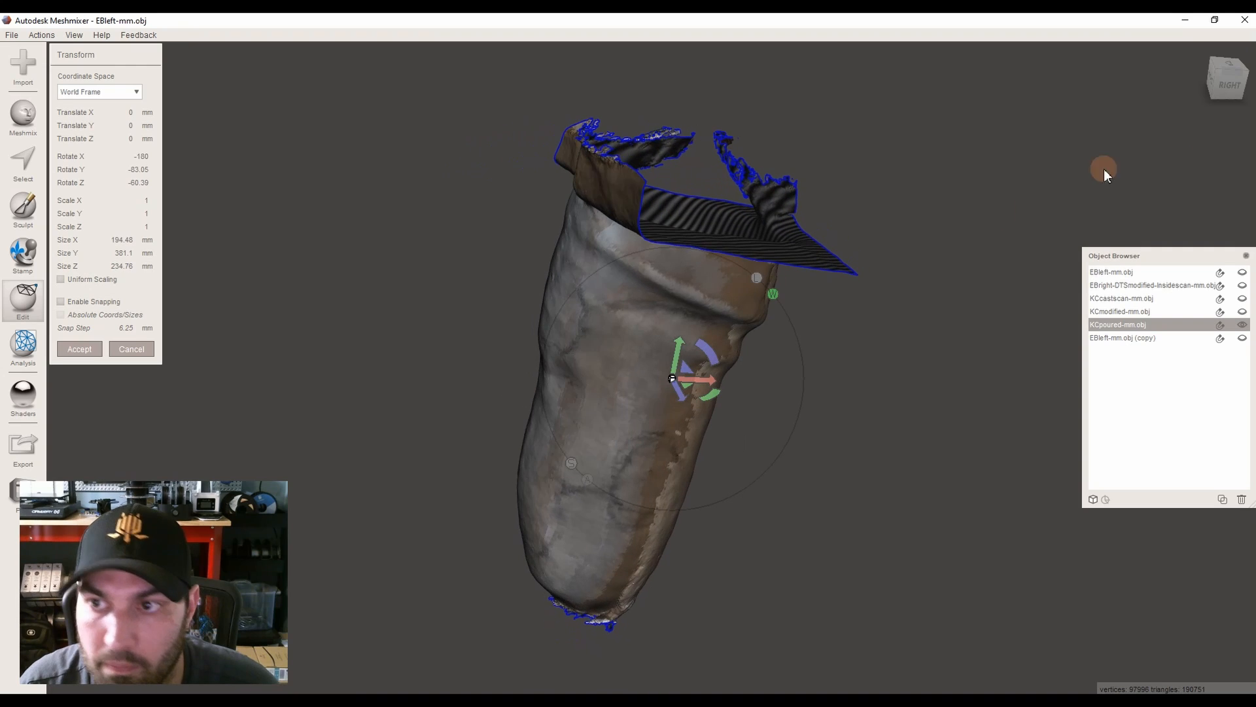
Fine-tune the limb's vertical alignment from the right and front to about X 157.77, Y -74.91, Z -92.32, and accept the transform
left_click(1227, 96)
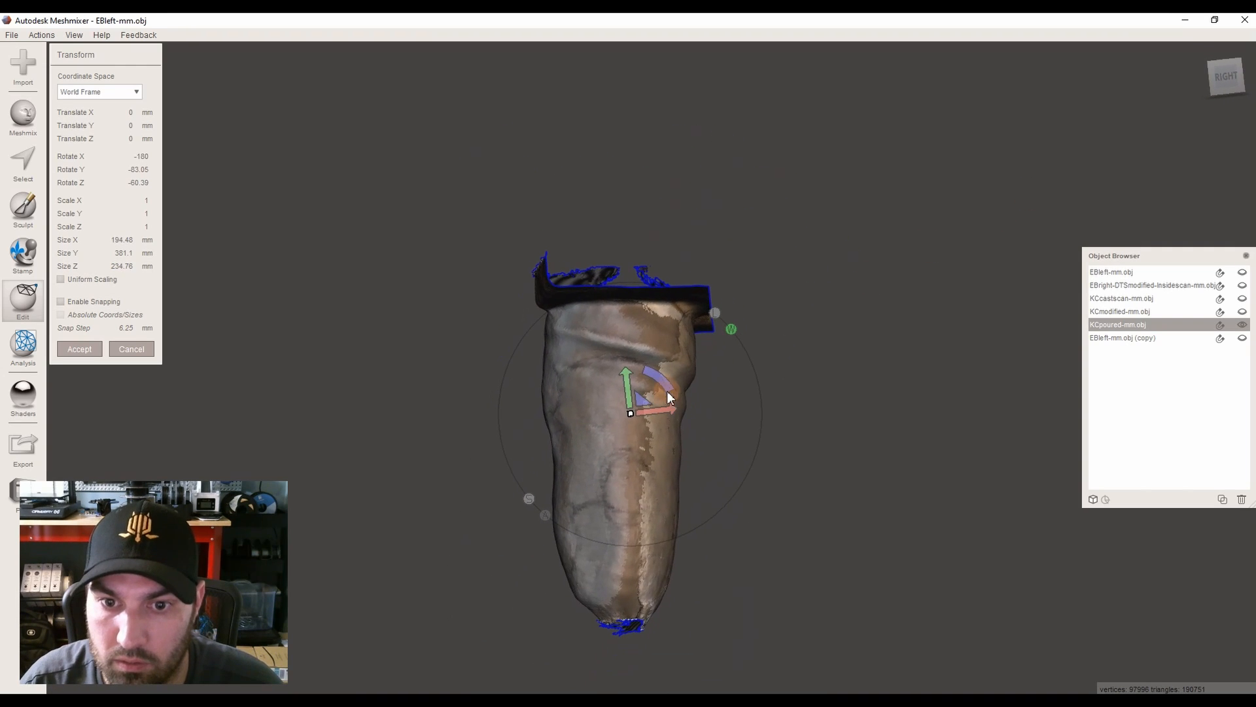
left_click(1226, 77)
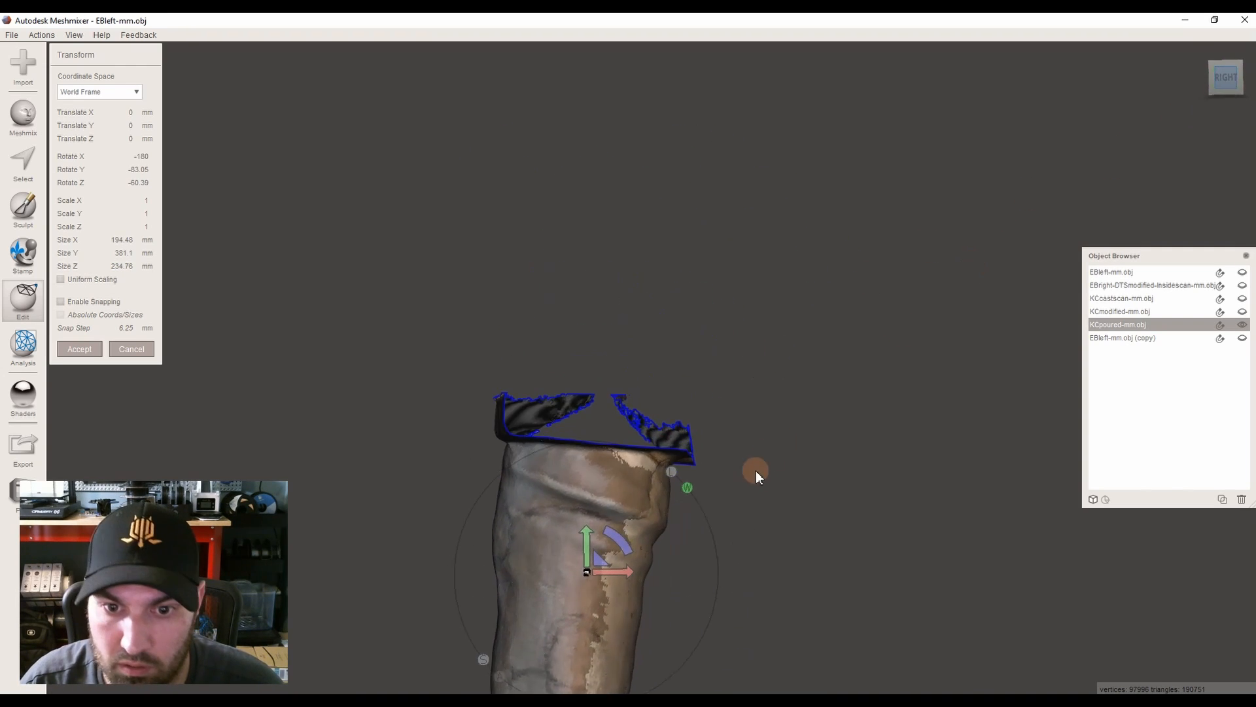
left_click_drag(717, 361, 738, 351)
left_click(1221, 99)
left_click(1225, 80)
middle_click_drag(775, 437, 712, 245)
left_click_drag(794, 336, 803, 339)
right_click_drag(803, 406, 784, 353)
left_click_drag(781, 329, 789, 324)
left_click(1222, 69)
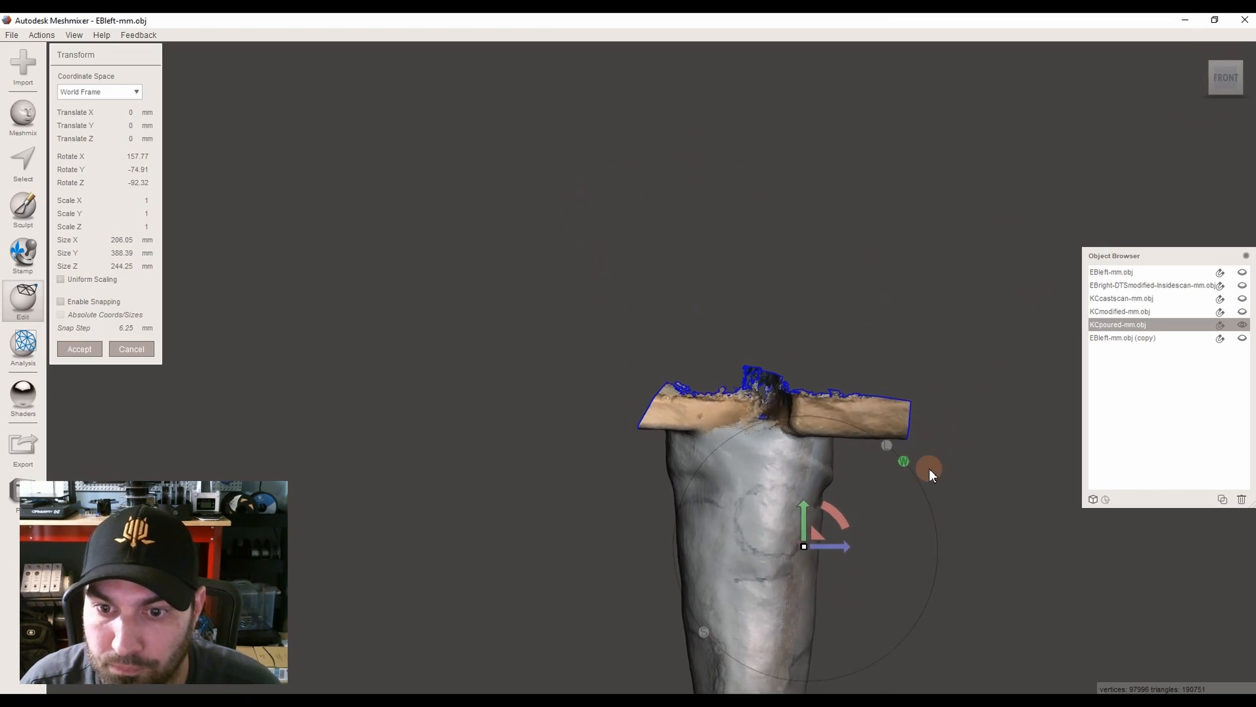
left_click(87, 352)
Plane-cut the scan across just below the ragged upper flange with Cut (Discard Half) and no fill, keeping the limb
right_click_drag(724, 398, 570, 329)
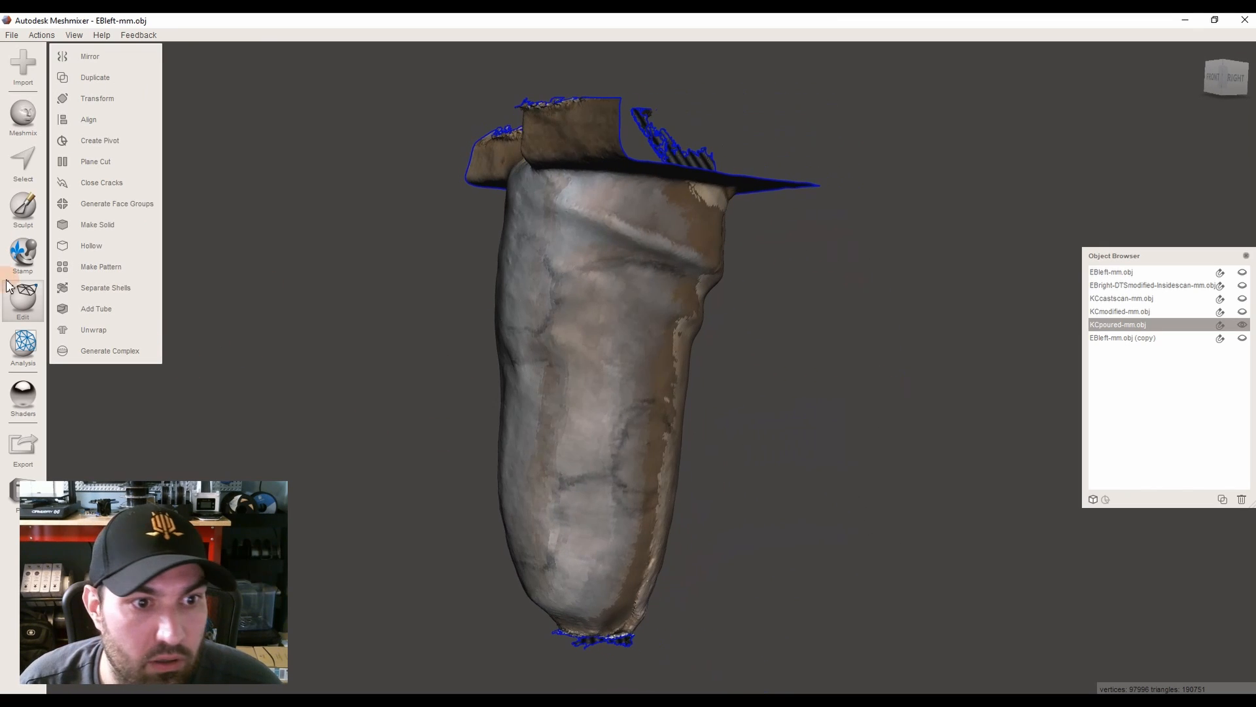
left_click(85, 166)
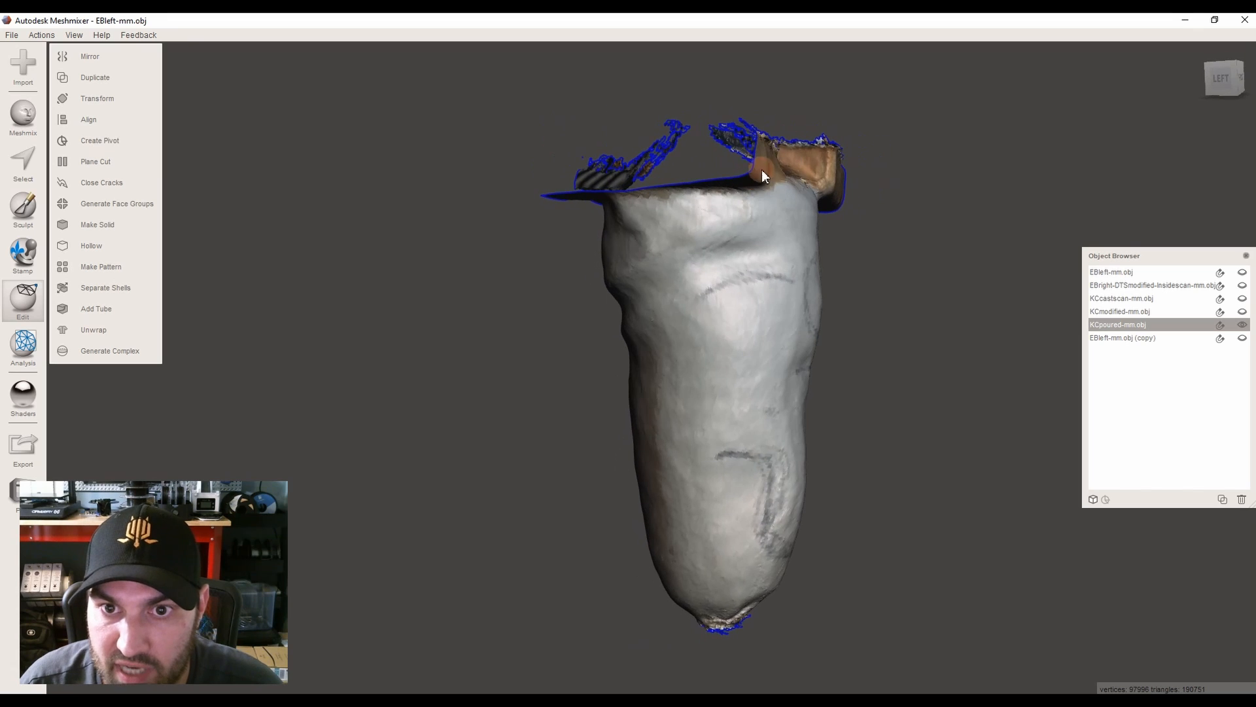
left_click(106, 166)
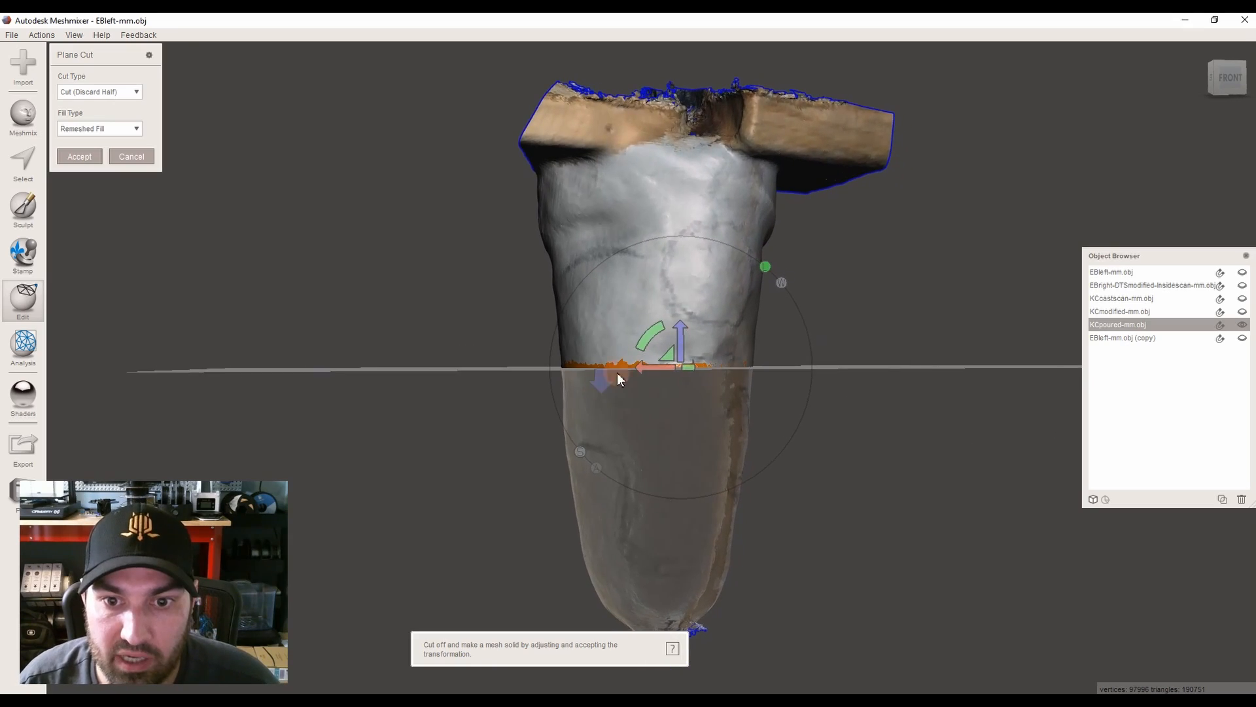
right_click_drag(634, 384, 531, 99)
right_click_drag(610, 185, 680, 432)
left_click_drag(681, 430, 694, 241)
mouse_move(695, 241)
right_mouse_down()
mouse_move(700, 285)
mouse_move(722, 289)
mouse_move(680, 235)
right_mouse_up()
left_click(76, 129)
left_click(82, 141)
right_click_drag(533, 226, 647, 254)
left_click(79, 157)
Brush-select a band of faces all around the ragged hole at the limb's distal end
mouse_move(556, 308)
right_mouse_down()
mouse_move(555, 336)
mouse_move(608, 294)
mouse_move(563, 292)
mouse_move(590, 281)
mouse_move(597, 226)
mouse_move(609, 244)
right_mouse_up()
key("s")
mouse_move(609, 245)
left_mouse_down()
mouse_move(644, 275)
mouse_move(705, 247)
mouse_move(734, 256)
left_mouse_up()
mouse_move(734, 257)
right_mouse_down()
mouse_move(665, 293)
mouse_move(594, 283)
right_mouse_up()
left_click_drag(594, 282, 658, 246)
mouse_move(657, 246)
right_mouse_down()
mouse_move(617, 285)
mouse_move(622, 313)
right_mouse_up()
mouse_move(623, 313)
left_mouse_down()
mouse_move(673, 255)
mouse_move(691, 300)
left_mouse_up()
mouse_move(691, 300)
right_mouse_down()
mouse_move(662, 315)
mouse_move(681, 314)
mouse_move(688, 279)
mouse_move(676, 226)
mouse_move(718, 233)
mouse_move(521, 343)
mouse_move(735, 524)
mouse_move(676, 197)
mouse_move(642, 272)
mouse_move(630, 225)
right_mouse_up()
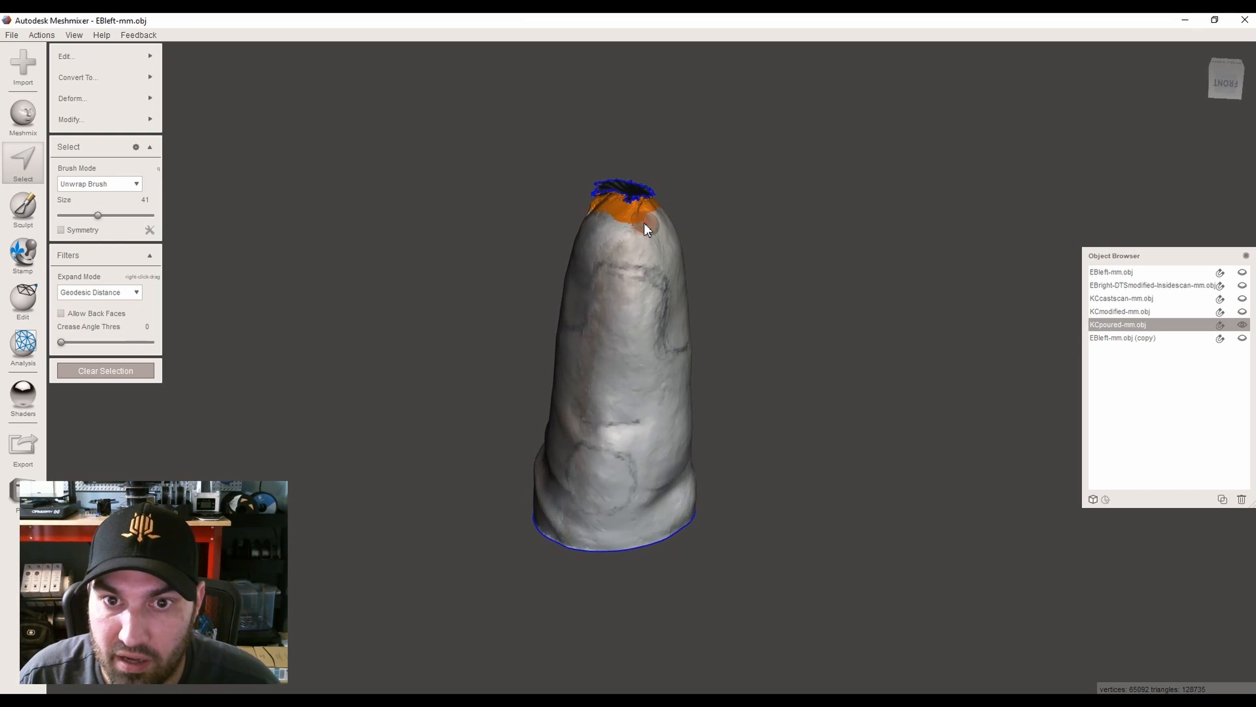
mouse_move(167, 56)
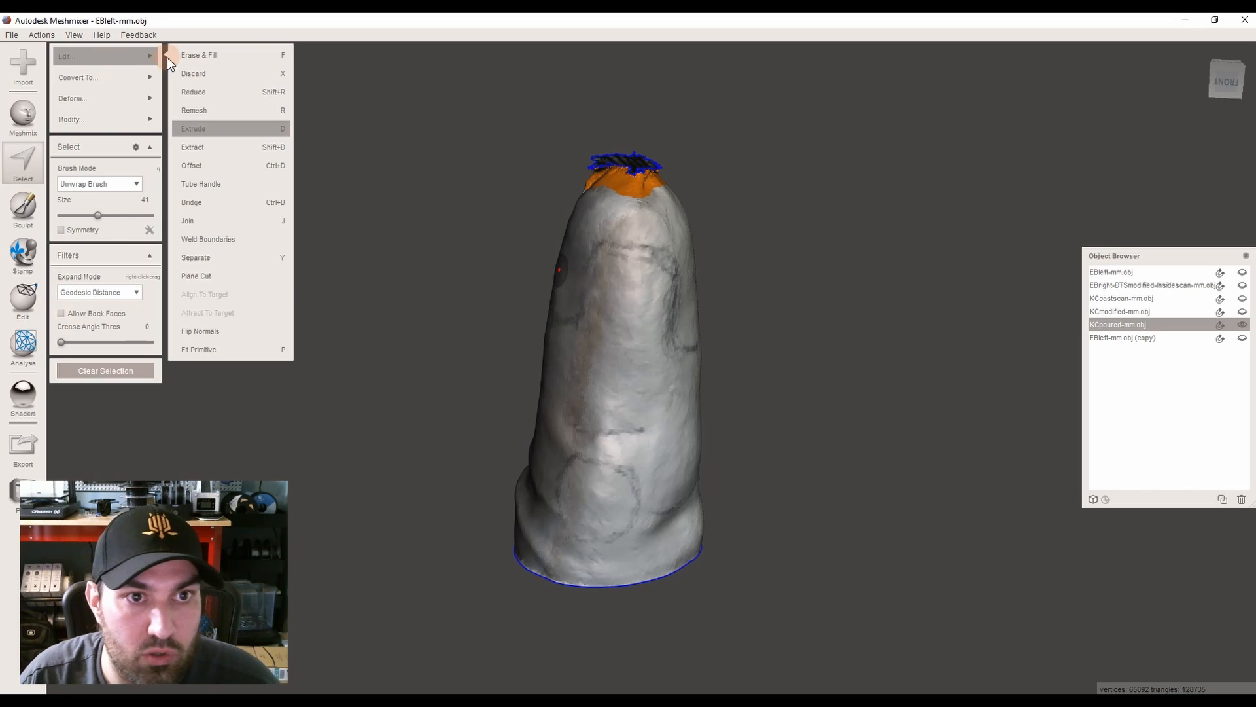
left_click(224, 55)
left_click(131, 254)
Replace the selected ragged distal end with a rounded cap using Erase & Fill, and clear the selection
right_click_drag(363, 260, 718, 204)
right_click_drag(634, 244, 569, 240)
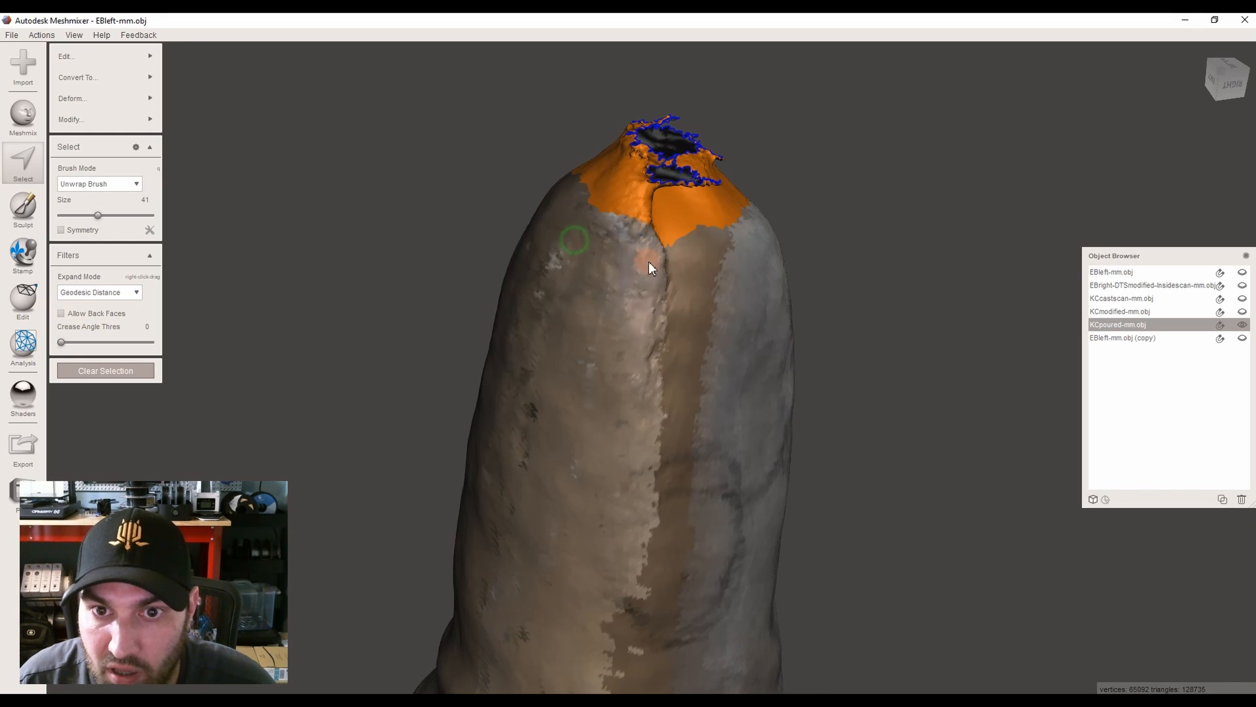
mouse_move(715, 257)
right_mouse_down()
mouse_move(477, 281)
mouse_move(353, 216)
right_mouse_up()
mouse_move(115, 58)
left_click(226, 57)
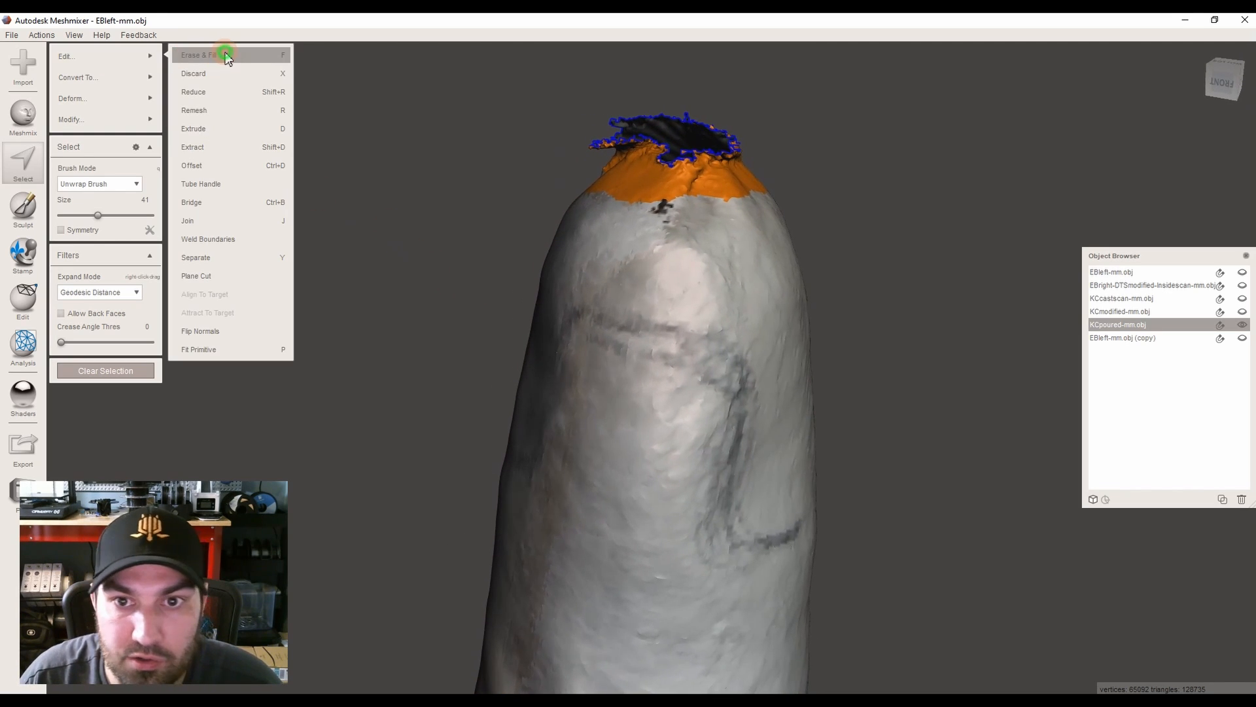
left_click(79, 251)
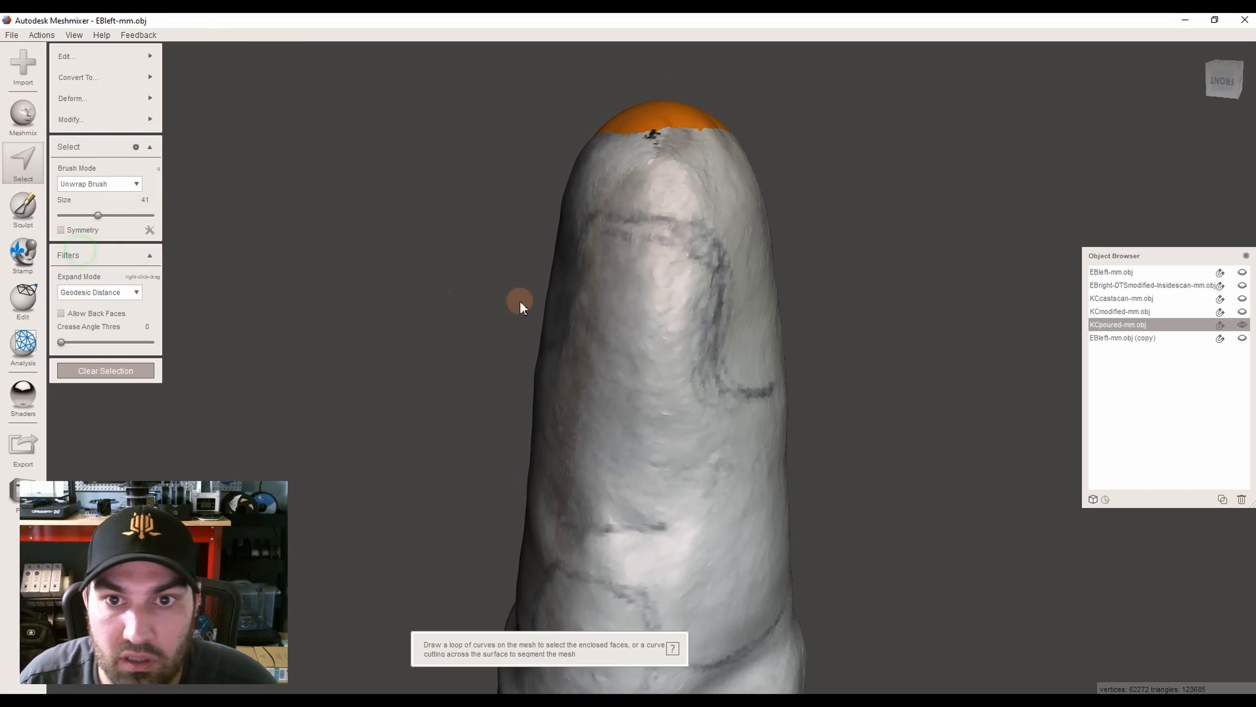
scroll(633, 290, "down", 4)
key("Escape")
Add a cylinder primitive to the scene as a separate object beside the limb scan, leaving it untransformed
left_click(1223, 97)
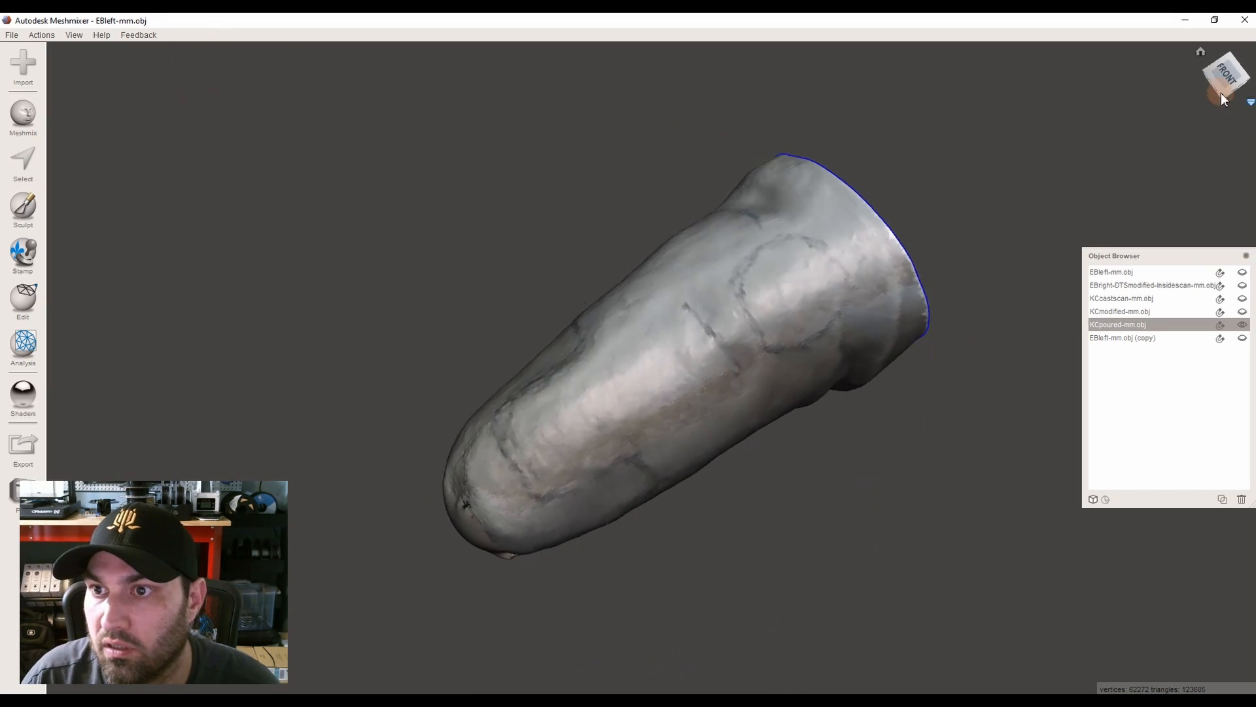
left_click(1199, 51)
middle_click_drag(762, 499, 797, 112)
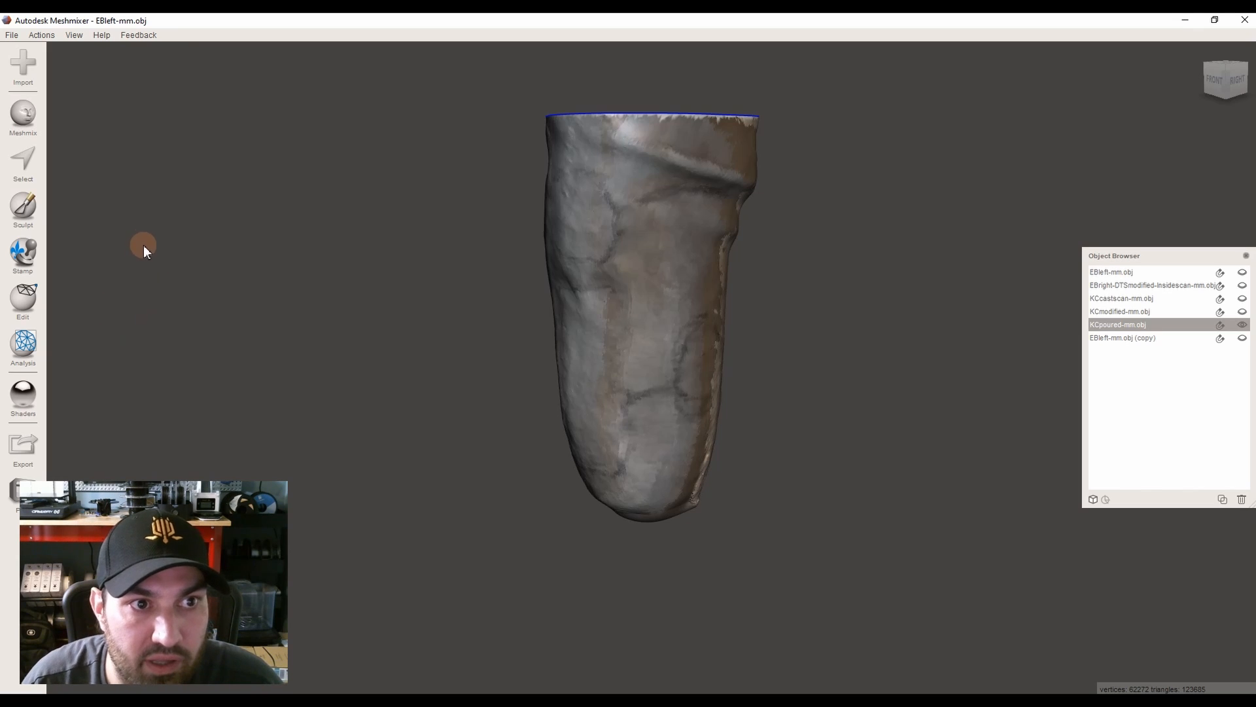
left_click(29, 116)
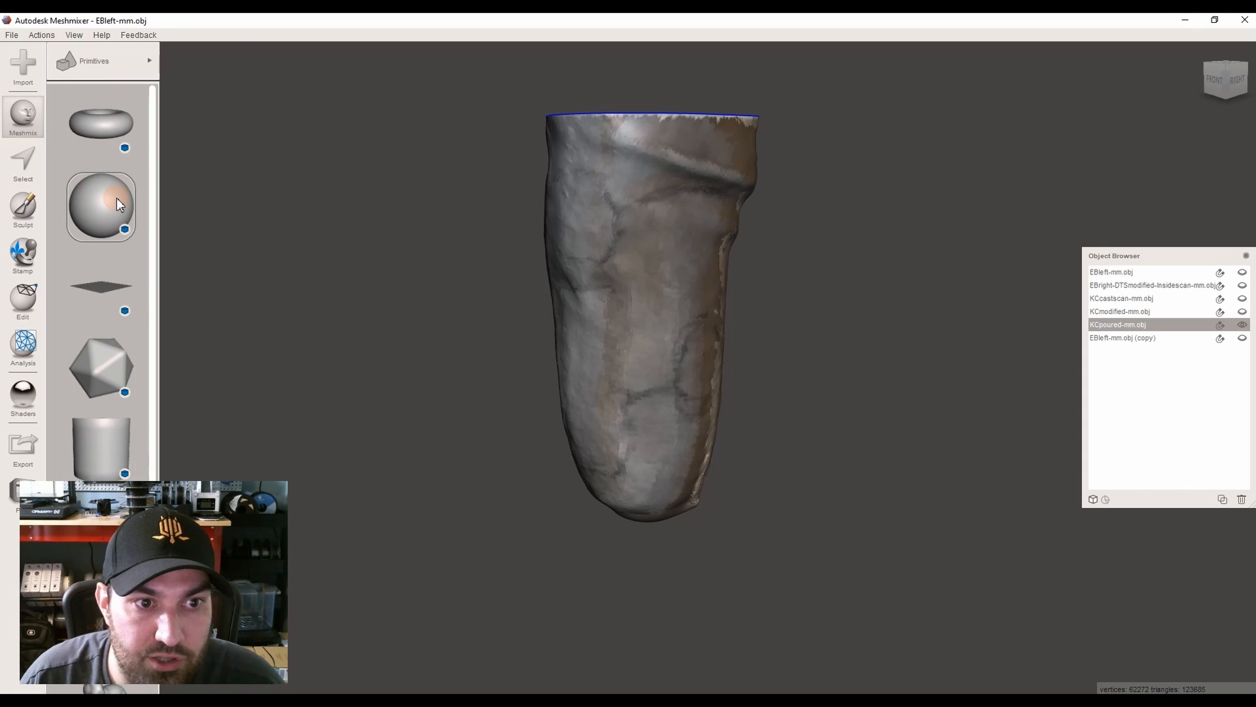
left_click_drag(115, 449, 373, 314)
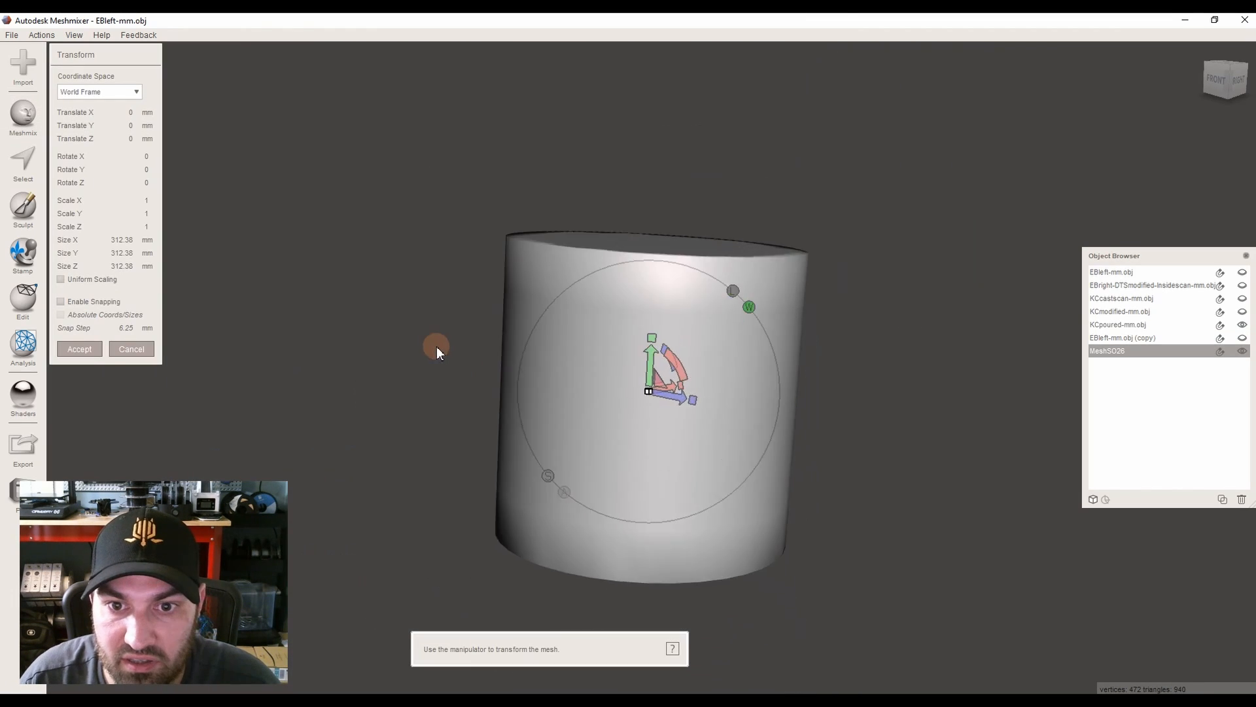
right_click_drag(437, 347, 272, 354)
left_click(131, 349)
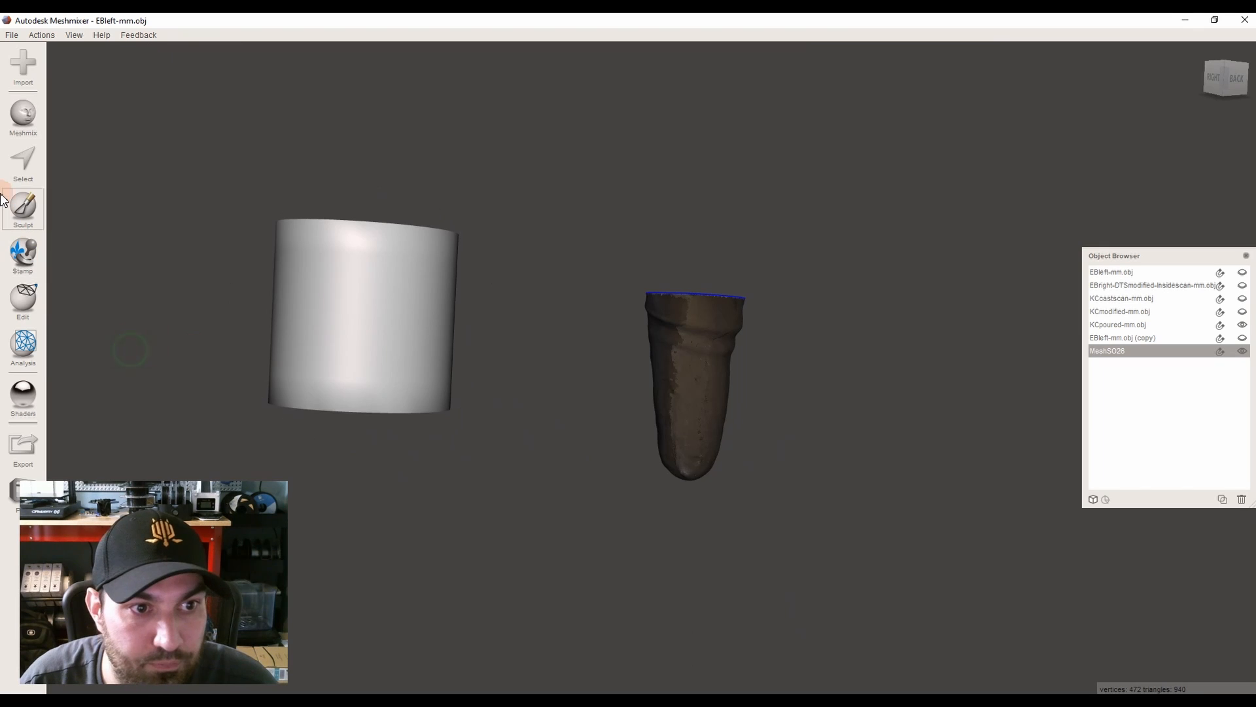
left_click(23, 114)
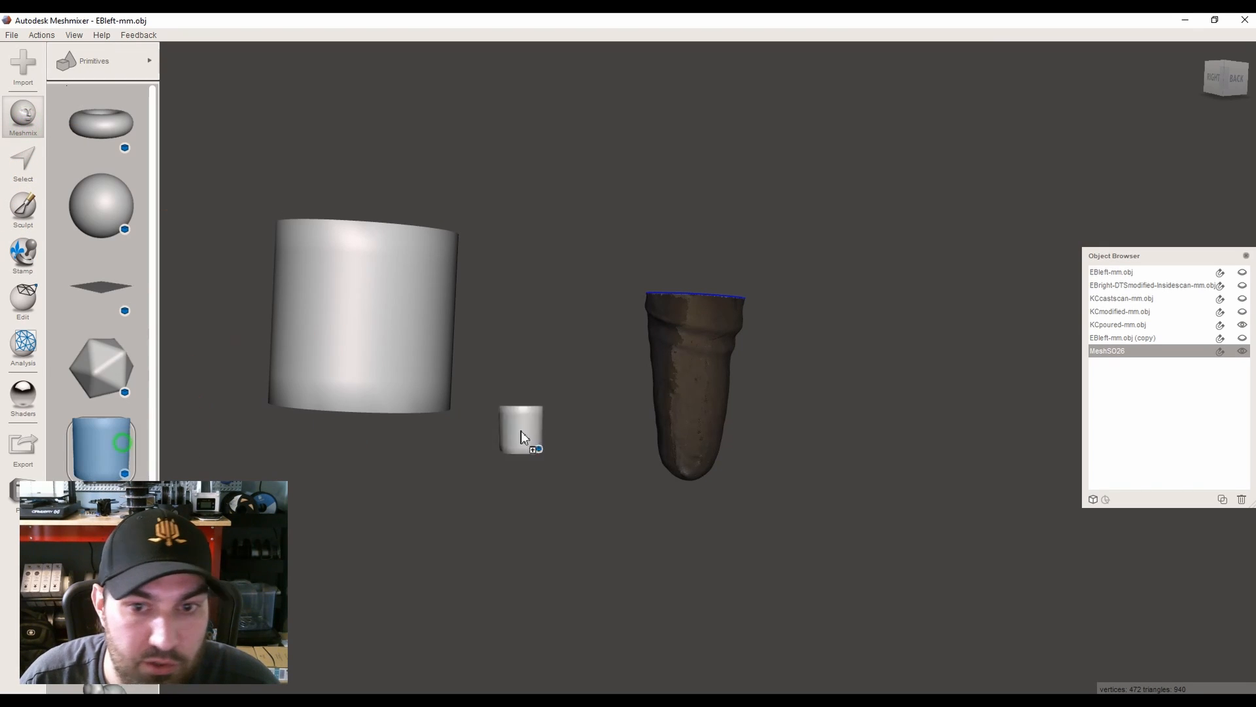
left_click_drag(693, 377, 693, 376)
right_click_drag(724, 414, 764, 425)
left_click(145, 195)
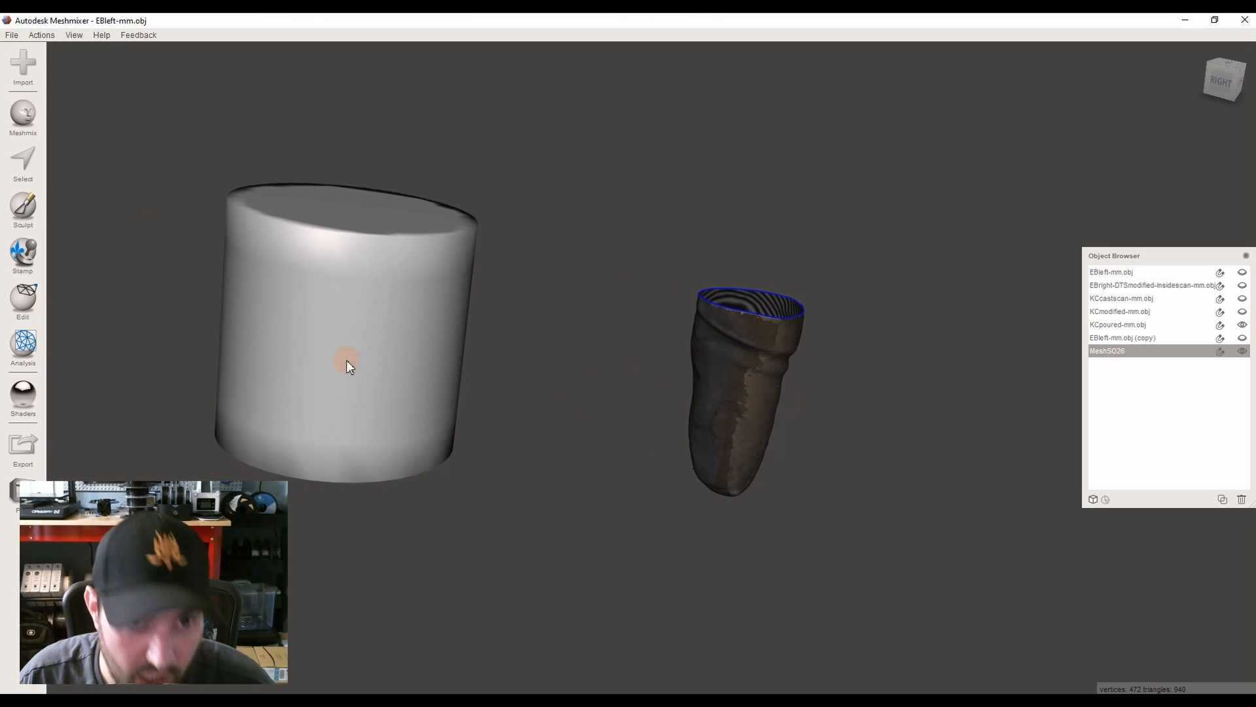
Resize the cylinder to 30 mm in Size X and 30 mm in Size Z, keeping its height, and accept the transform
right_click_drag(414, 309, 812, 359)
right_click_drag(384, 359, 428, 339)
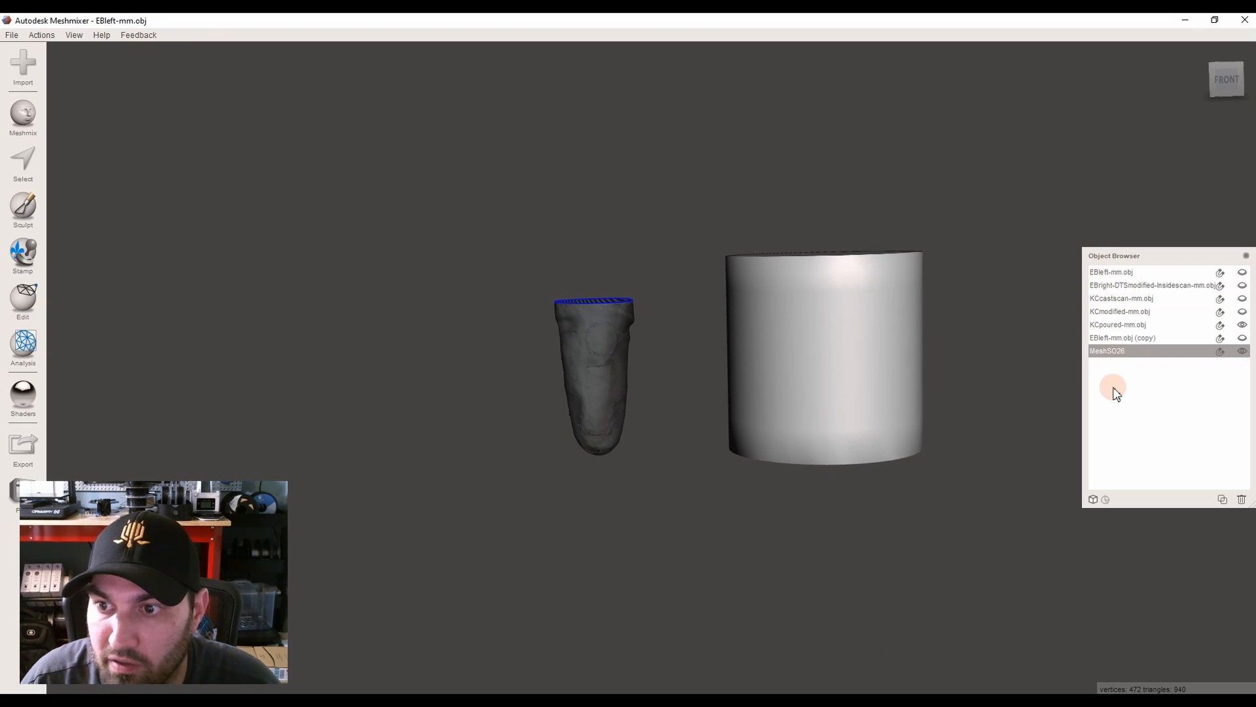
left_click(1113, 338, "shift")
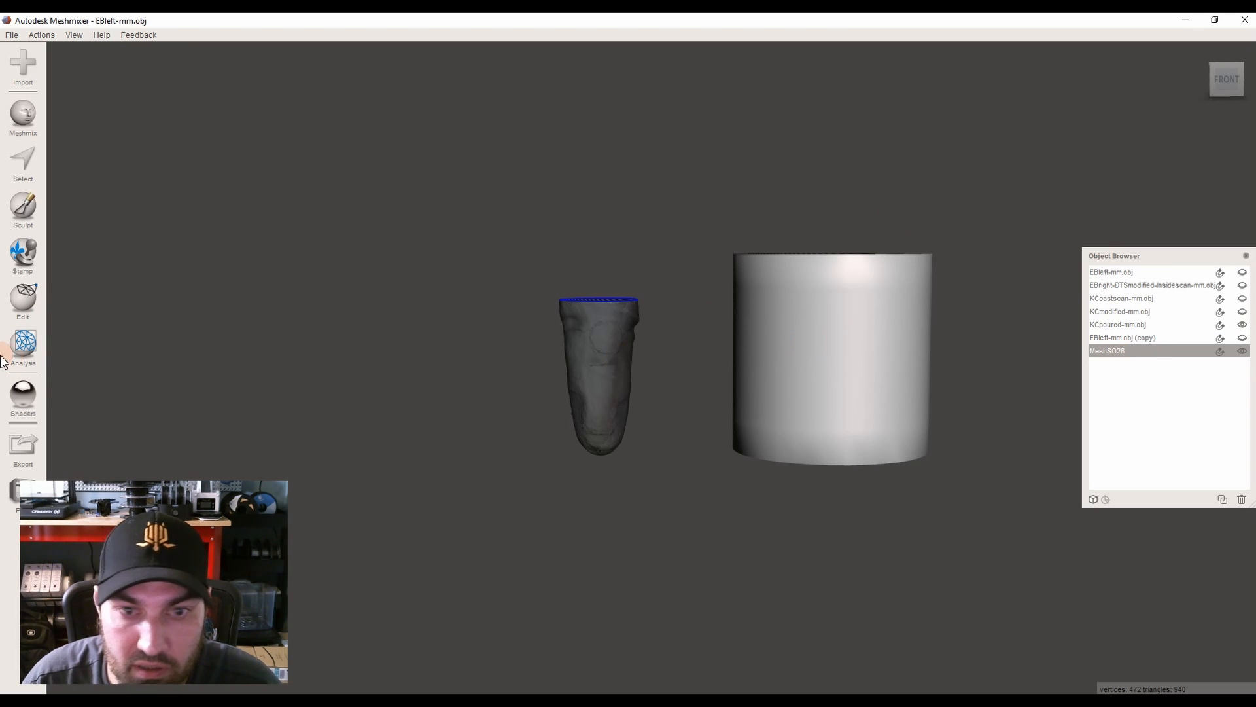
left_click(24, 312)
left_click(99, 95)
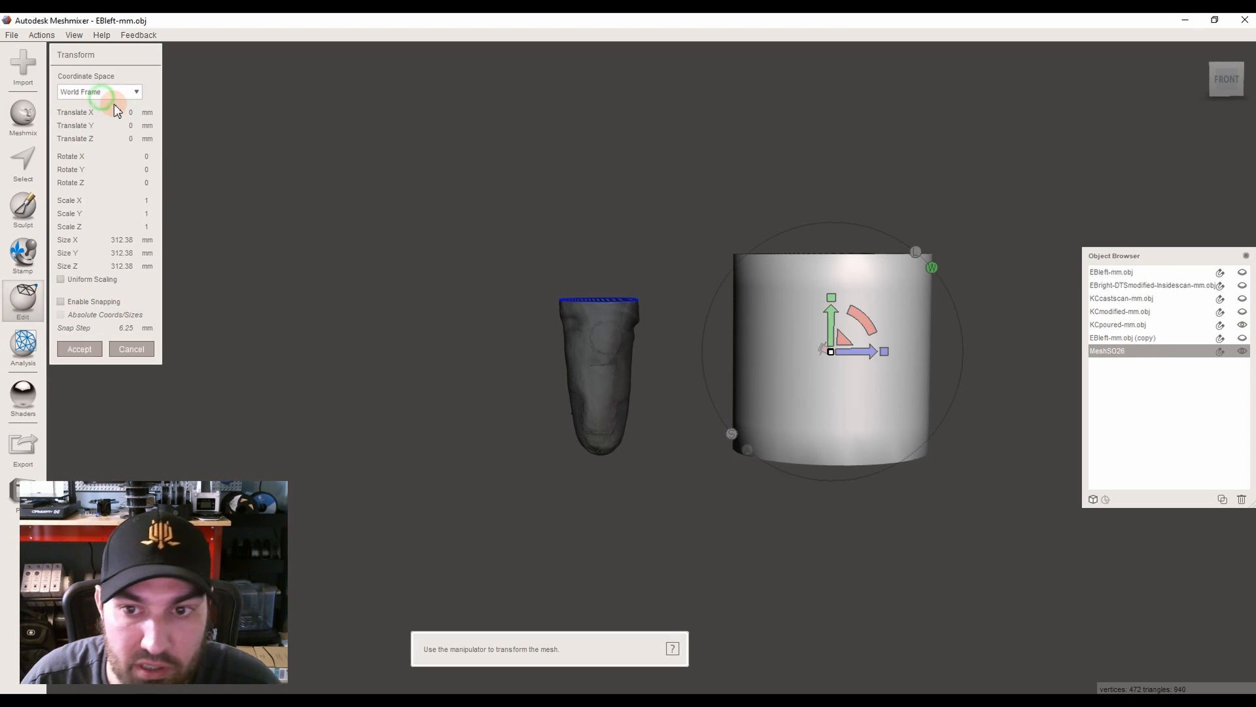
left_click(112, 239)
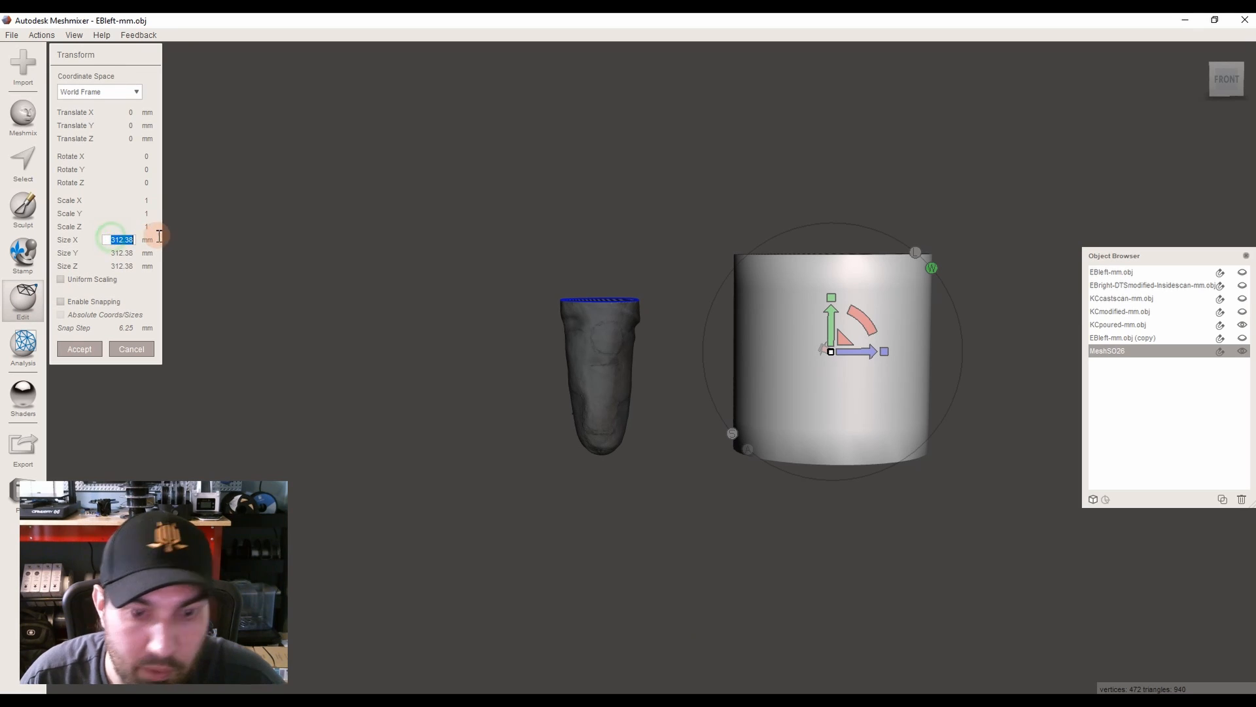
type("30")
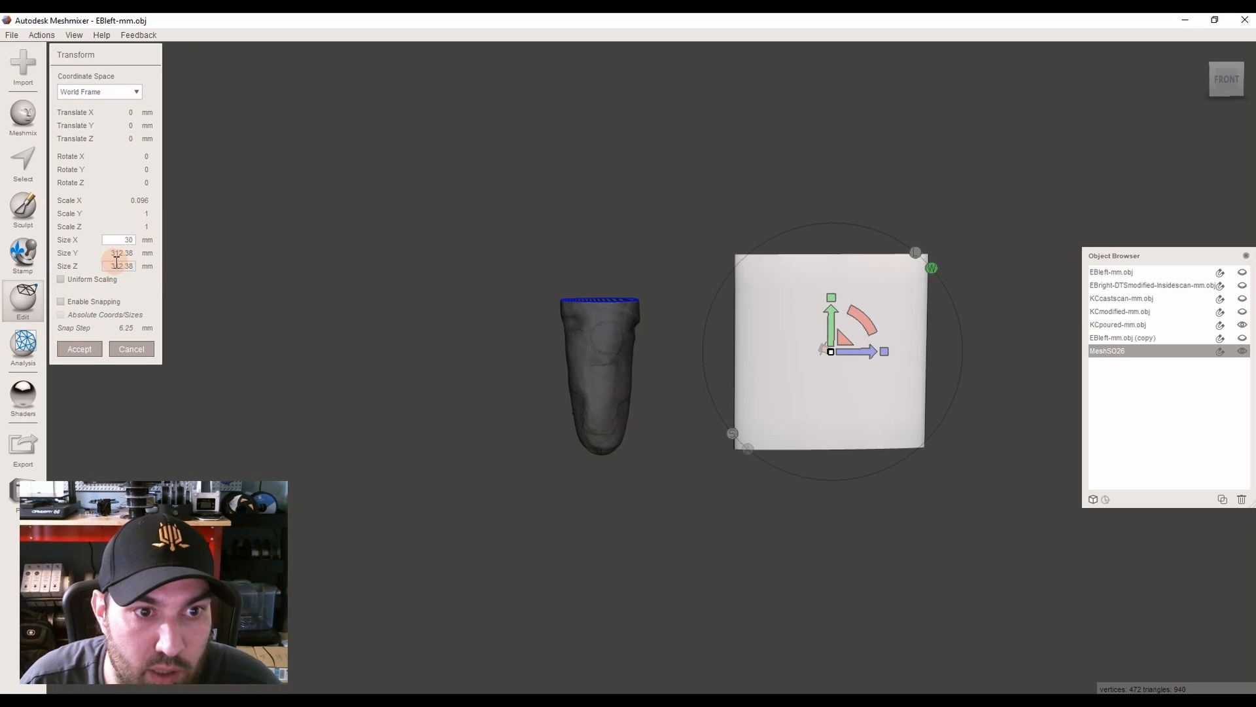
type("30")
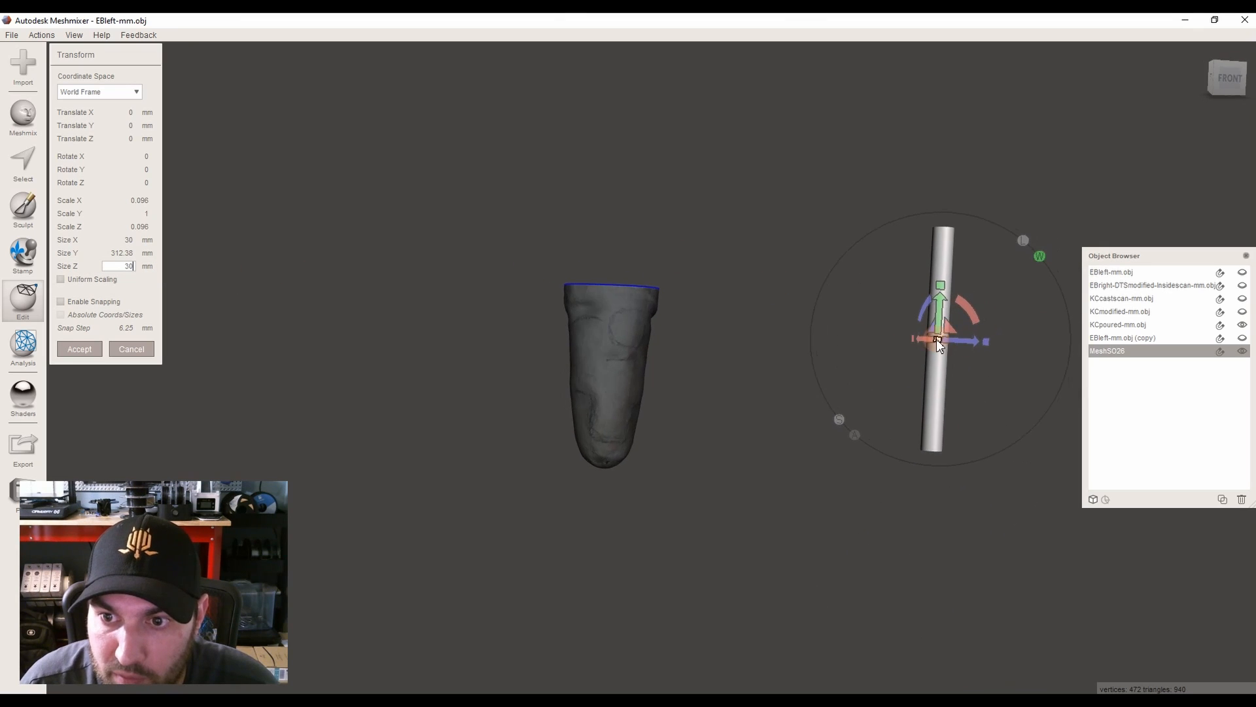
left_click(89, 350)
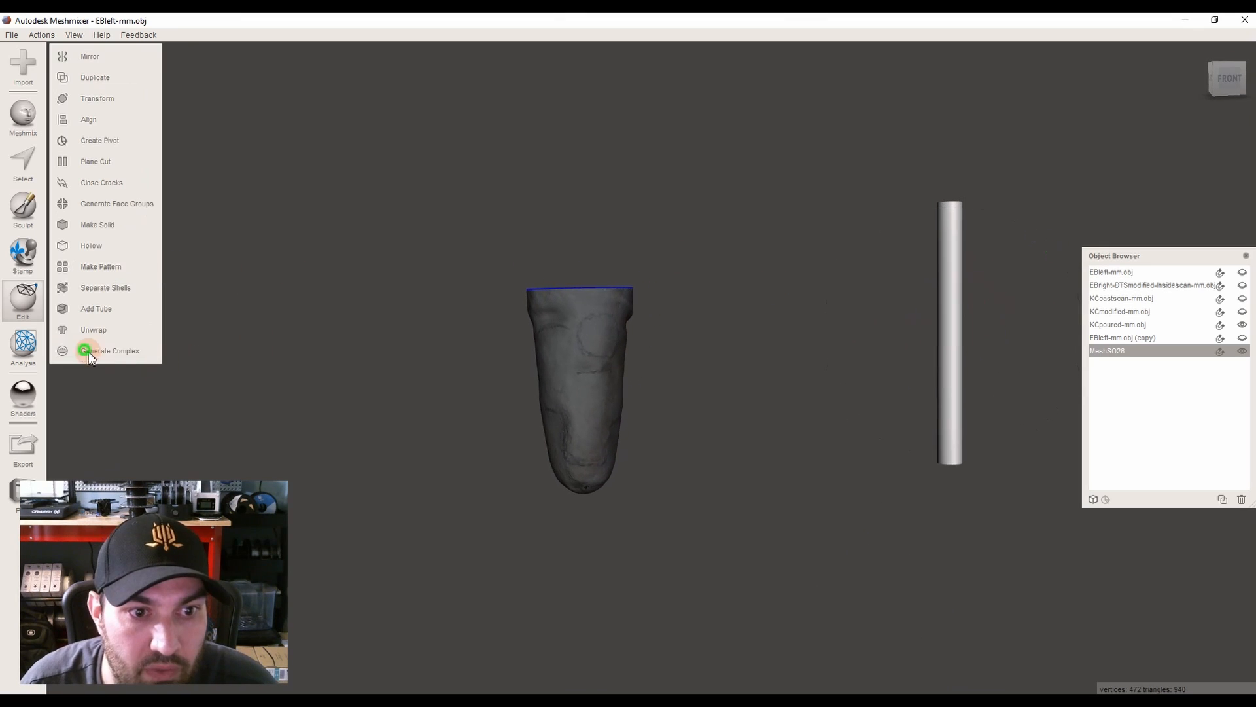
Show the wireframe, remesh the whole cylinder in Adaptive Density mode at 50% density, and clear the selection
left_click(74, 34)
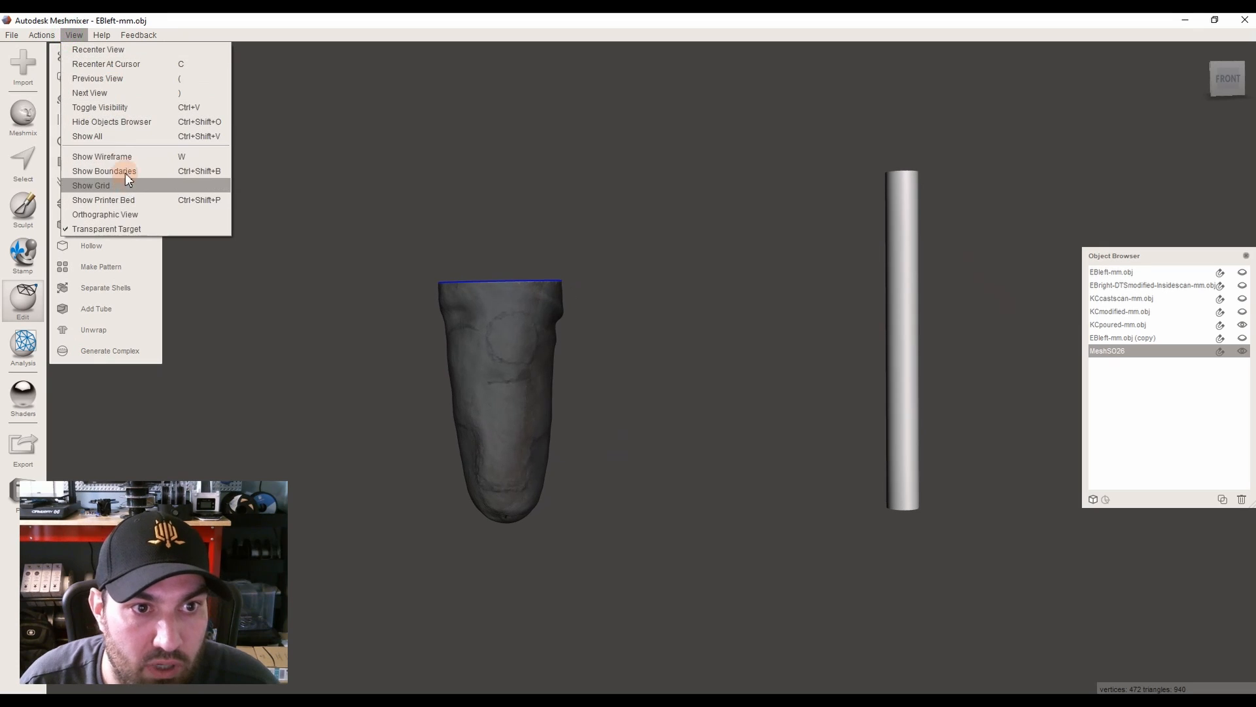
left_click(123, 160)
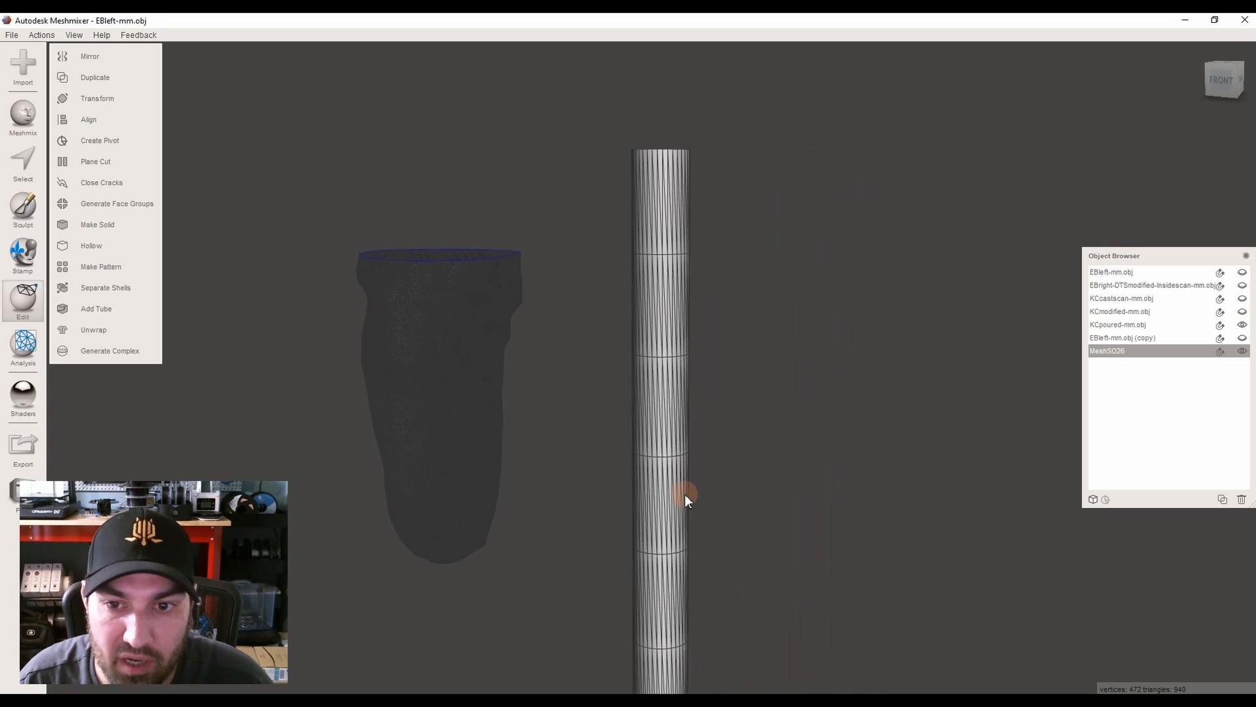
key("ctrl+a")
mouse_move(99, 56)
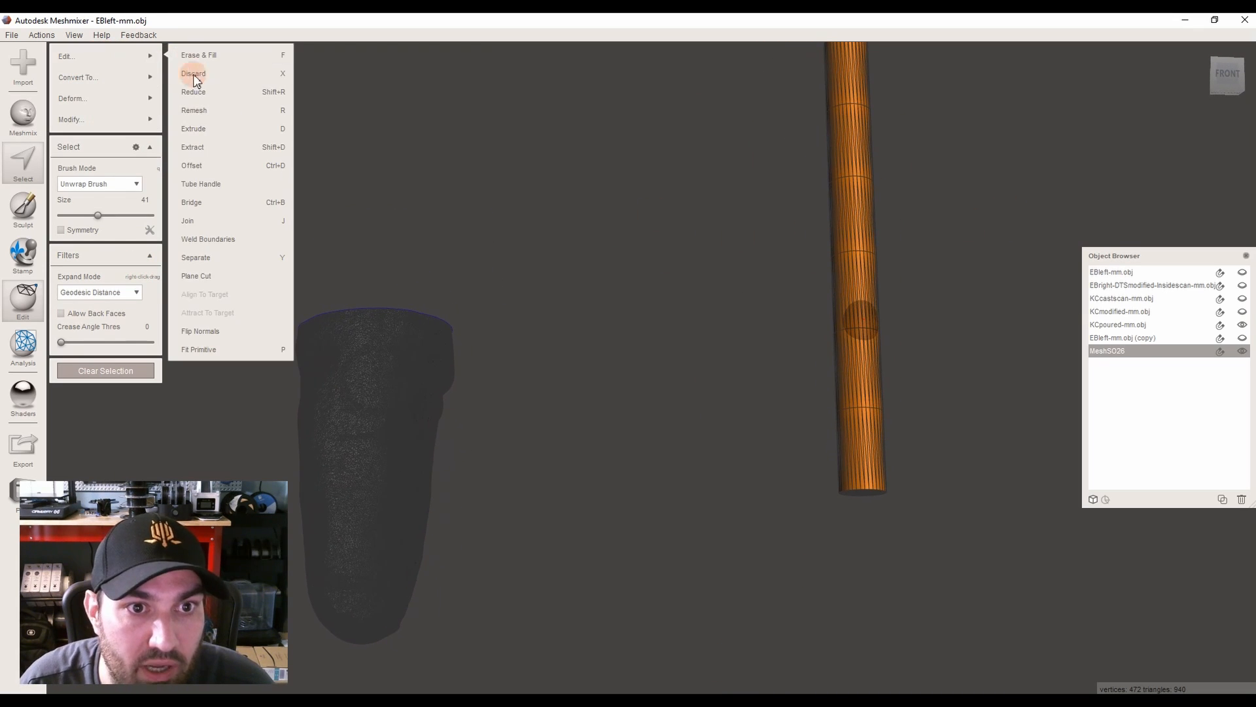
left_click(209, 110)
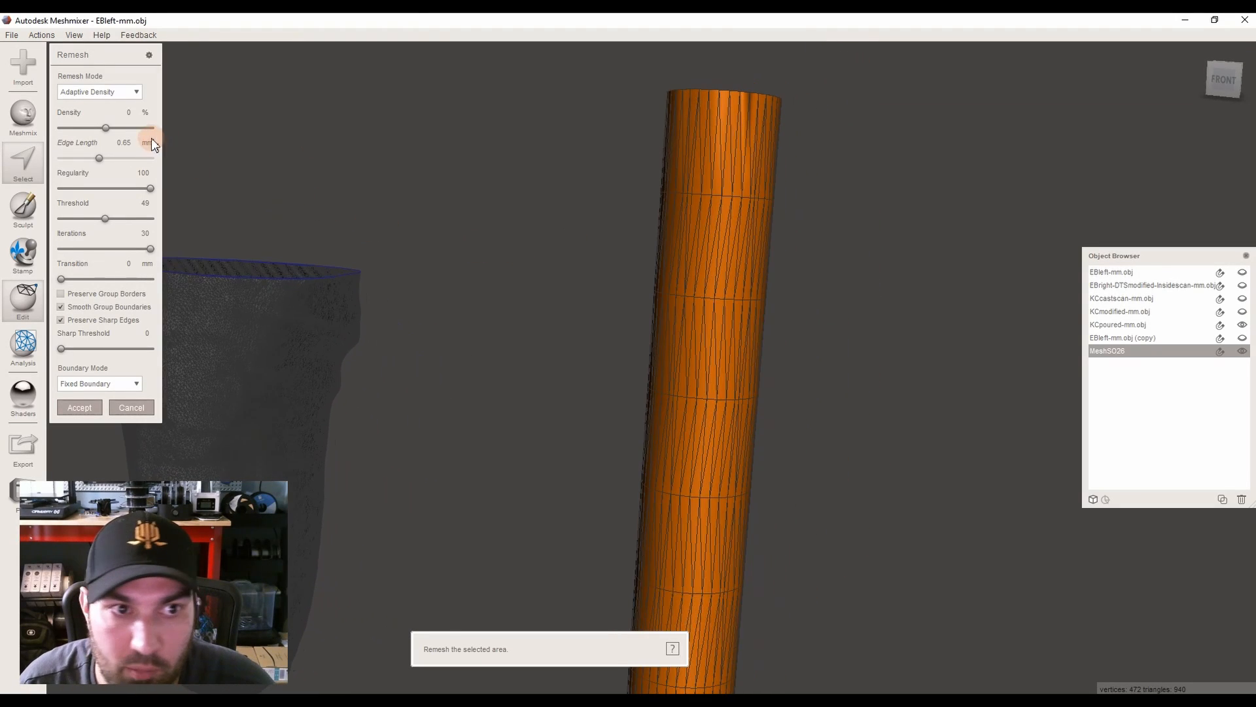
left_click_drag(114, 128, 162, 119)
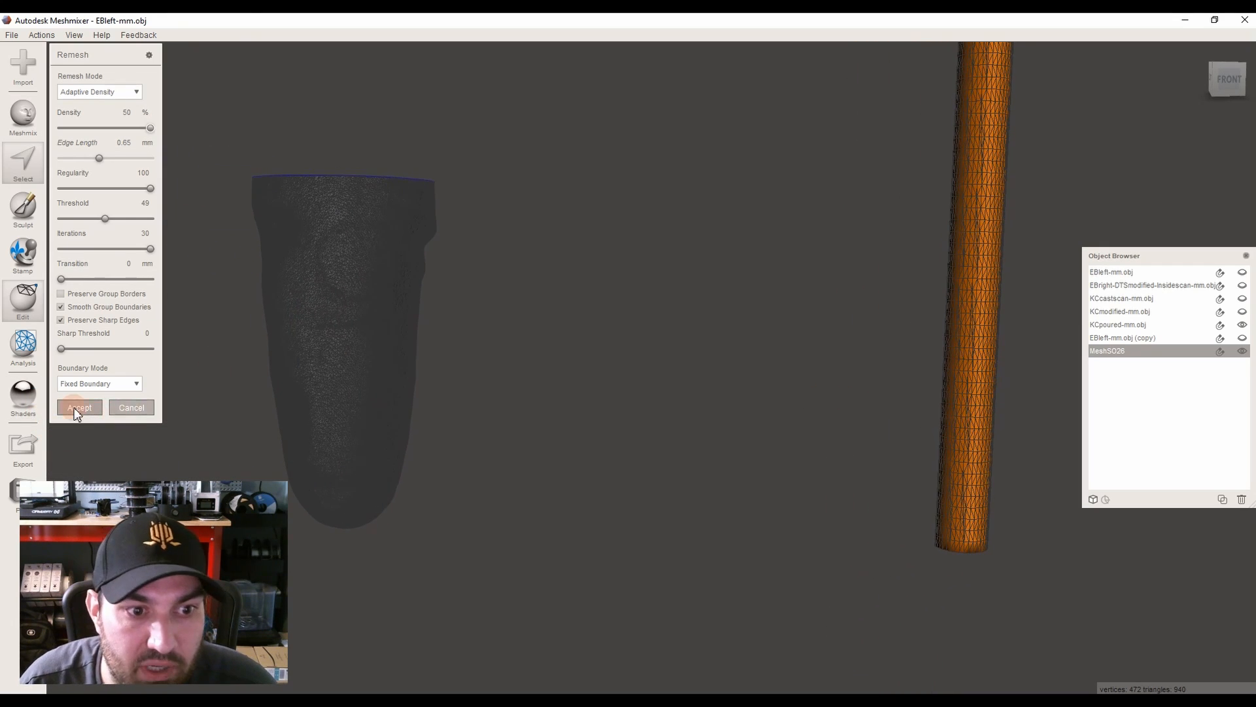
left_click(79, 407)
key("Escape")
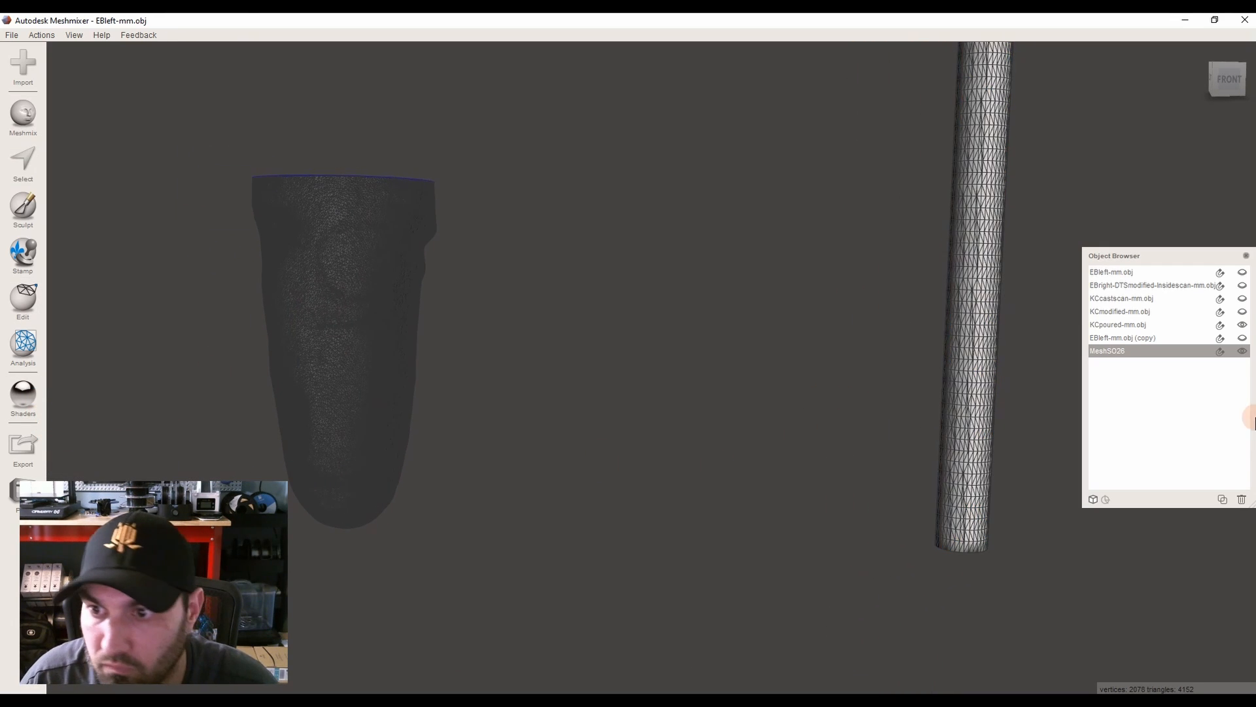
Delete the cylinder and make KCpoured-mm.obj the active object with the wireframe display off
left_click(1242, 499)
left_click(1196, 326)
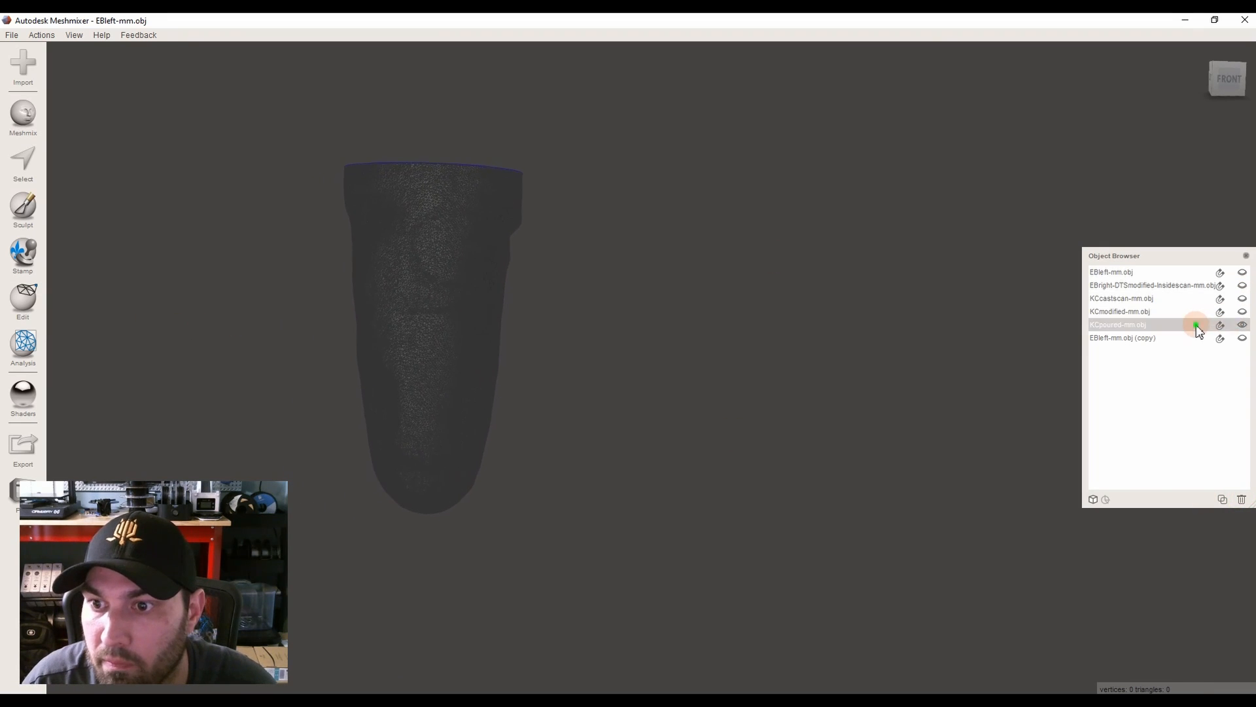
left_click(74, 34)
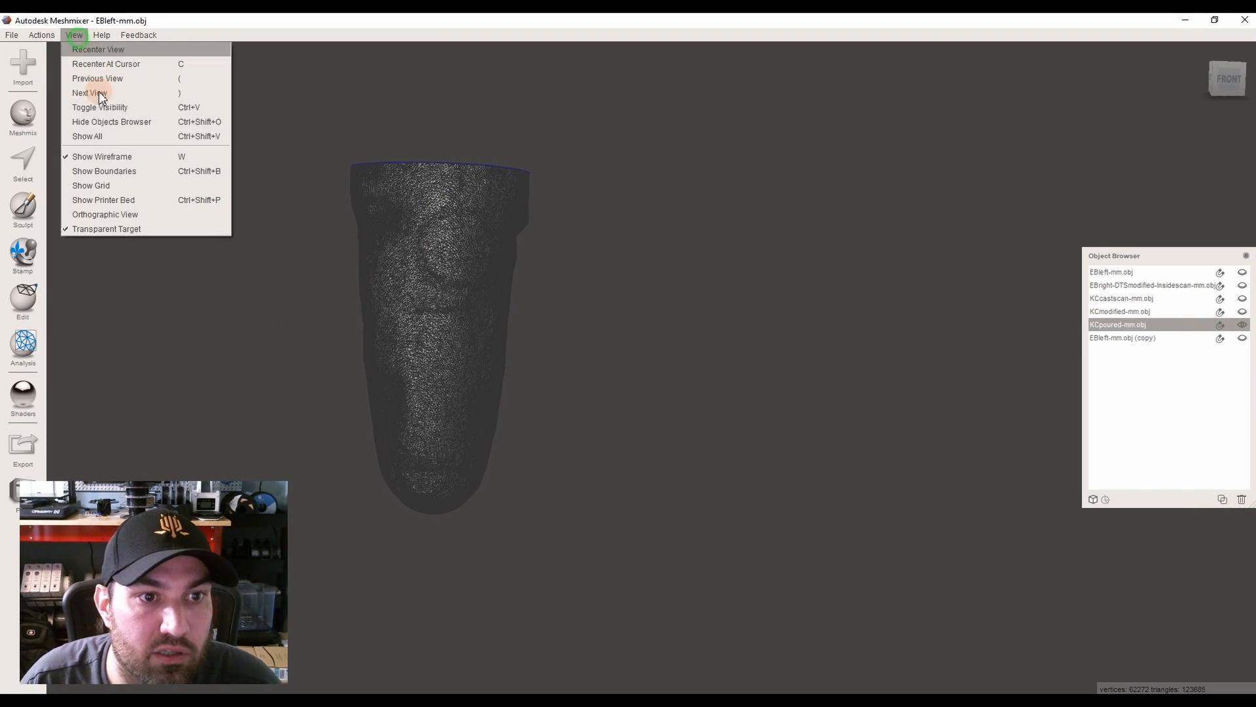
left_click(112, 157)
scroll(471, 237, "up", 5)
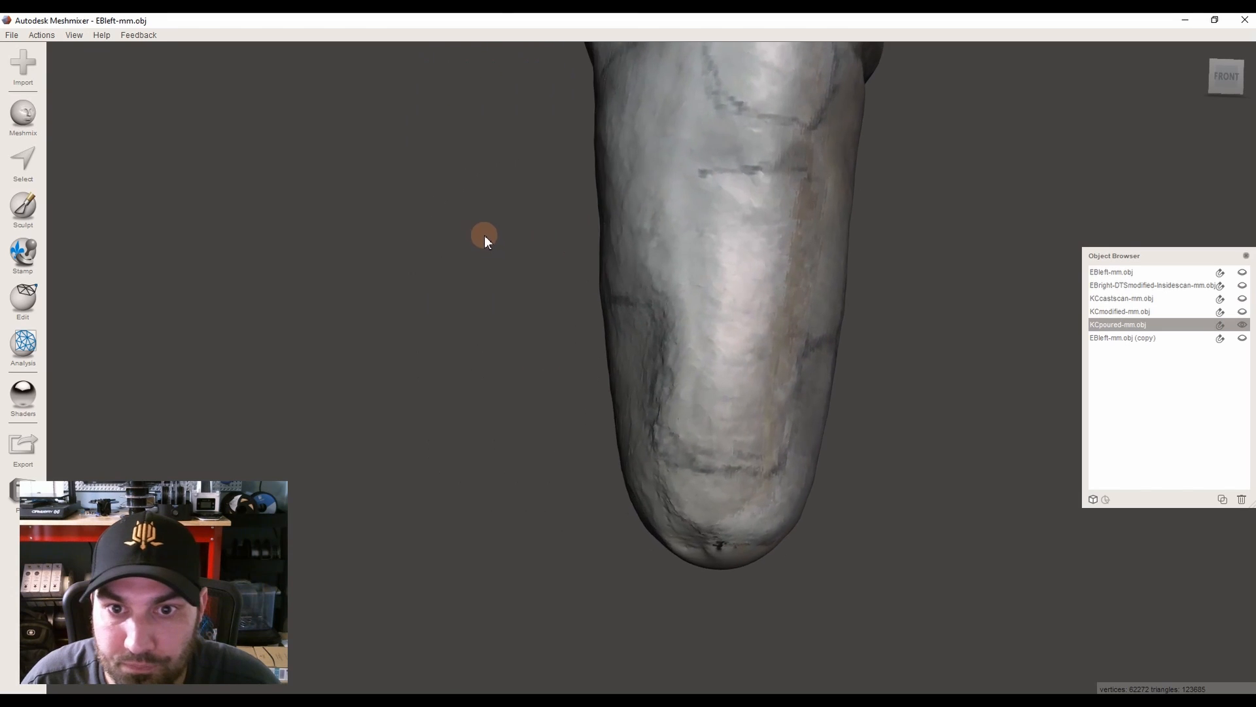
Add a plane primitive about 312 mm square, place it horizontally just below the limb's distal end, and accept the transform
left_click(29, 121)
scroll(103, 289, "down", 5)
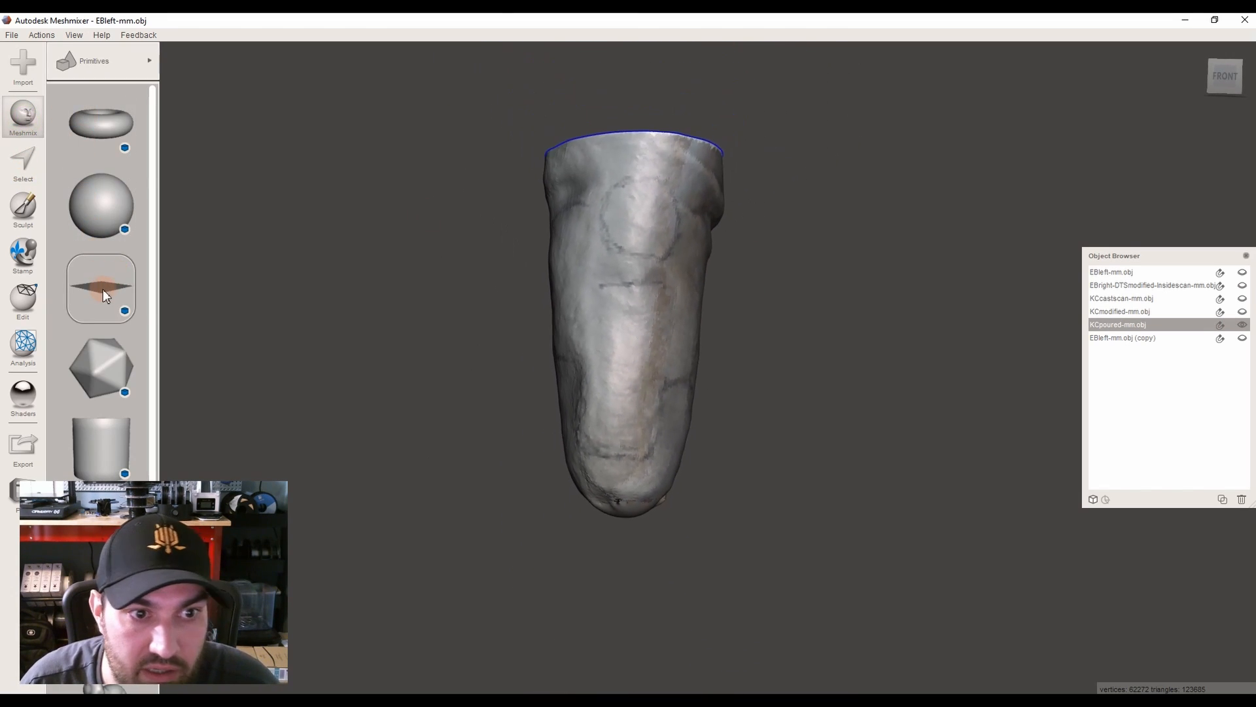
left_click_drag(603, 538, 646, 540)
right_click_drag(647, 540, 783, 135)
left_click_drag(783, 135, 605, 489)
right_click_drag(605, 488, 614, 202)
left_click_drag(603, 207, 611, 318)
right_click_drag(610, 318, 674, 492)
left_click_drag(677, 494, 672, 475)
right_click_drag(668, 471, 638, 425)
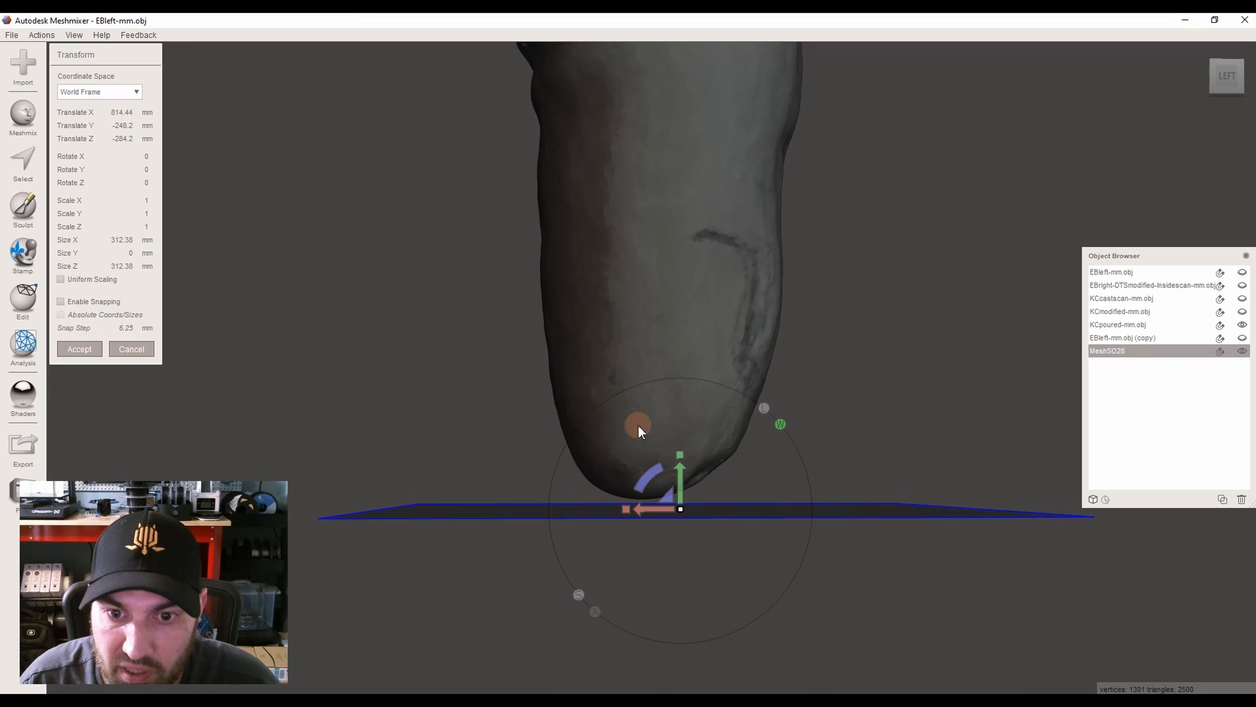
left_click(79, 348)
Set the plane as the target and make KCpoured-mm.obj the active object
right_click_drag(490, 477, 642, 123)
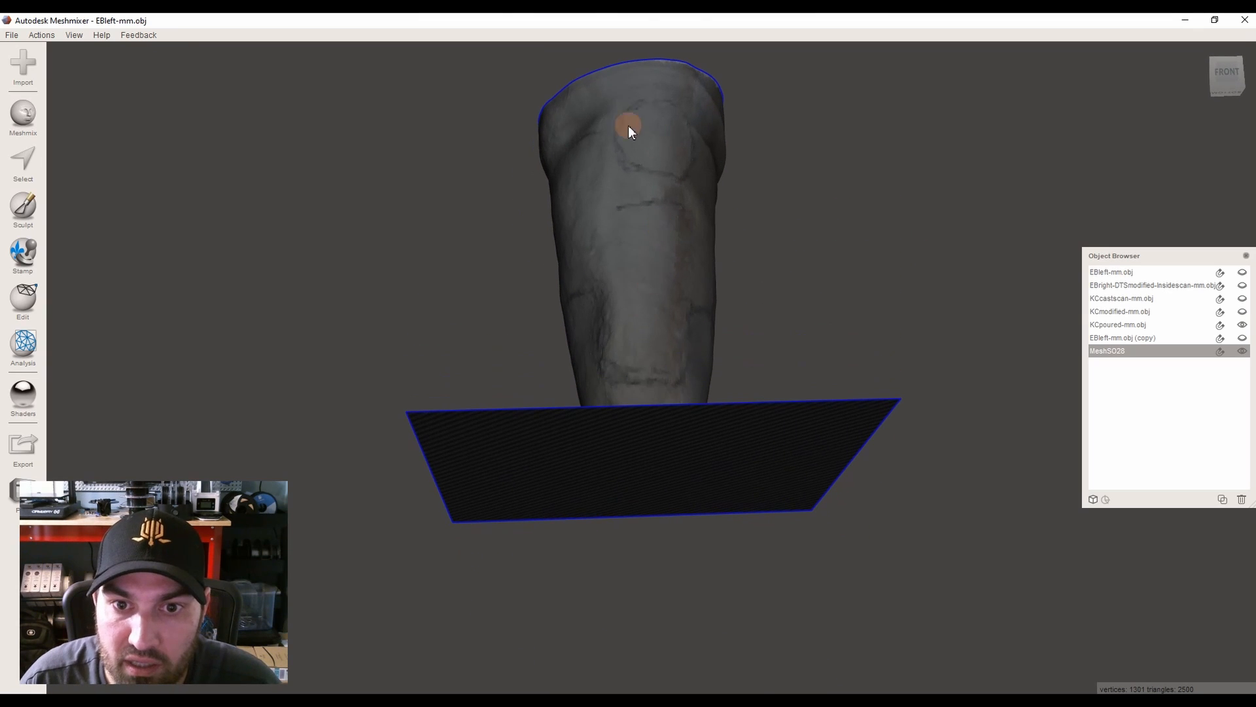
right_click_drag(728, 133, 553, 517)
right_click_drag(712, 509, 726, 504)
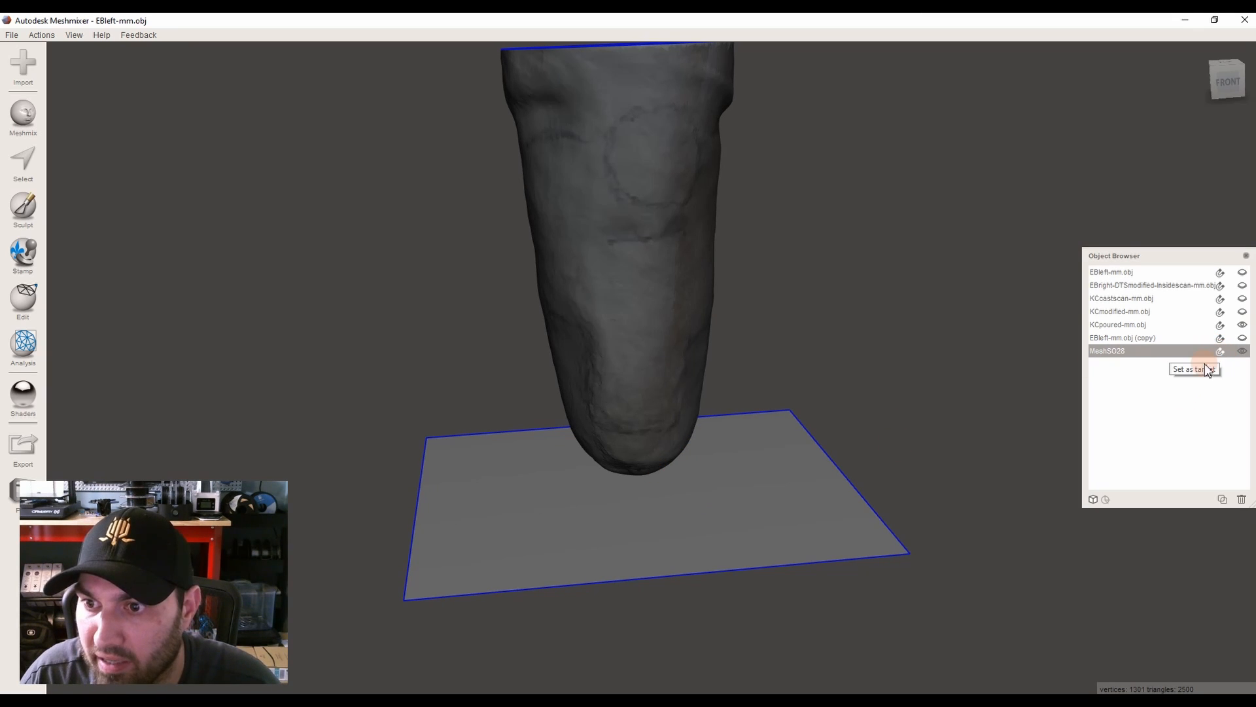
left_click(1221, 351)
right_click_drag(979, 493, 1251, 370)
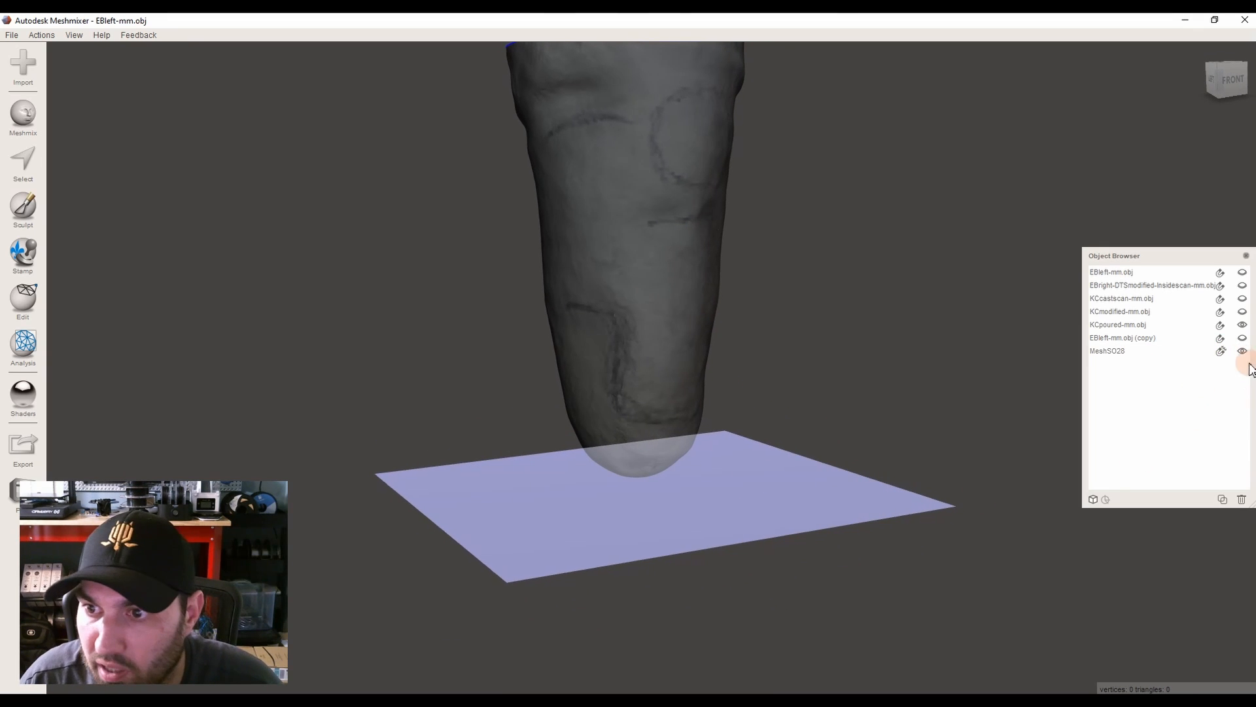
left_click(1160, 326)
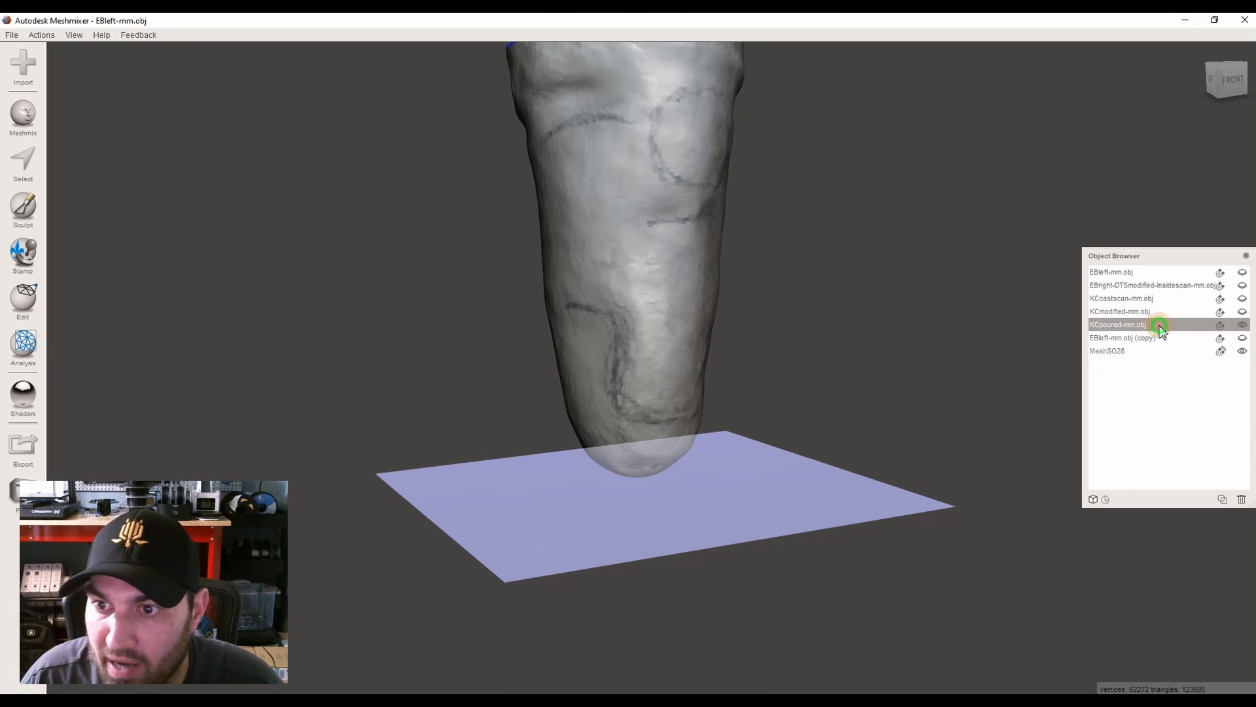
Pull the limb's distal end flat onto the target plane with the Attract sculpt brush at strength 100 and size 59
left_click(16, 224)
left_click(77, 85)
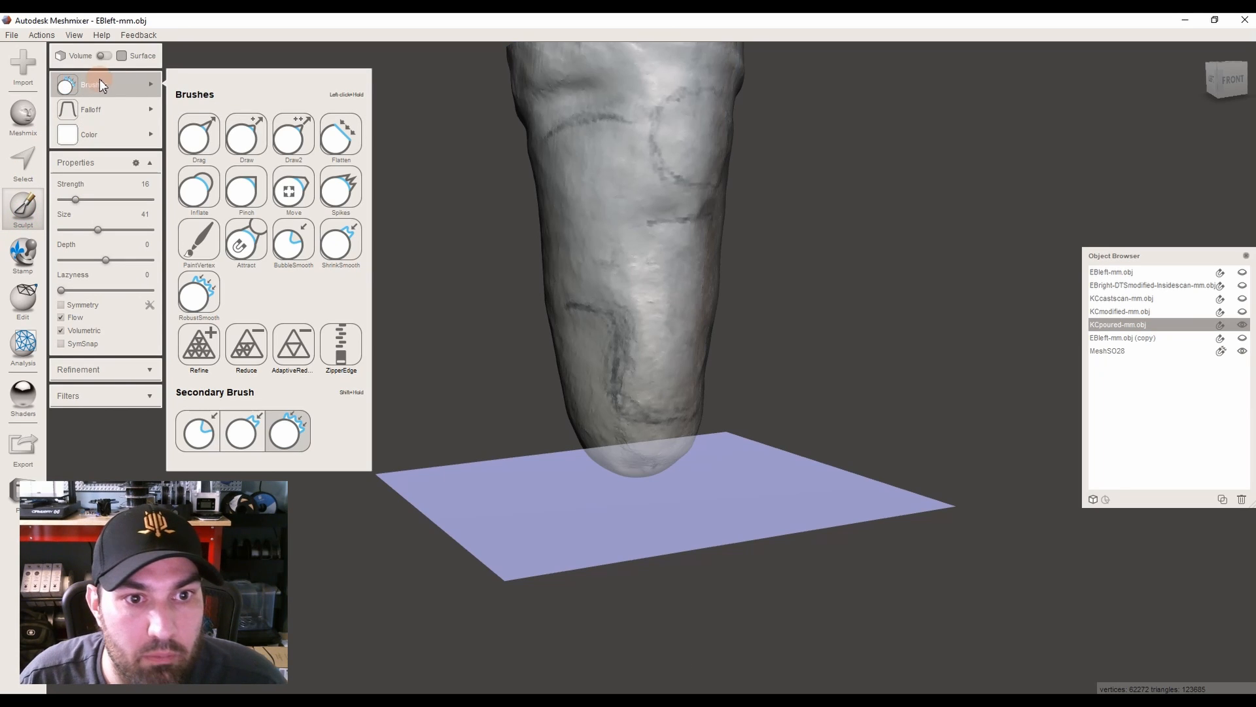
left_click(255, 244)
mouse_move(252, 238)
right_mouse_down()
mouse_move(268, 210)
mouse_move(687, 378)
mouse_move(680, 400)
right_mouse_up()
scroll(680, 398, "up", 5)
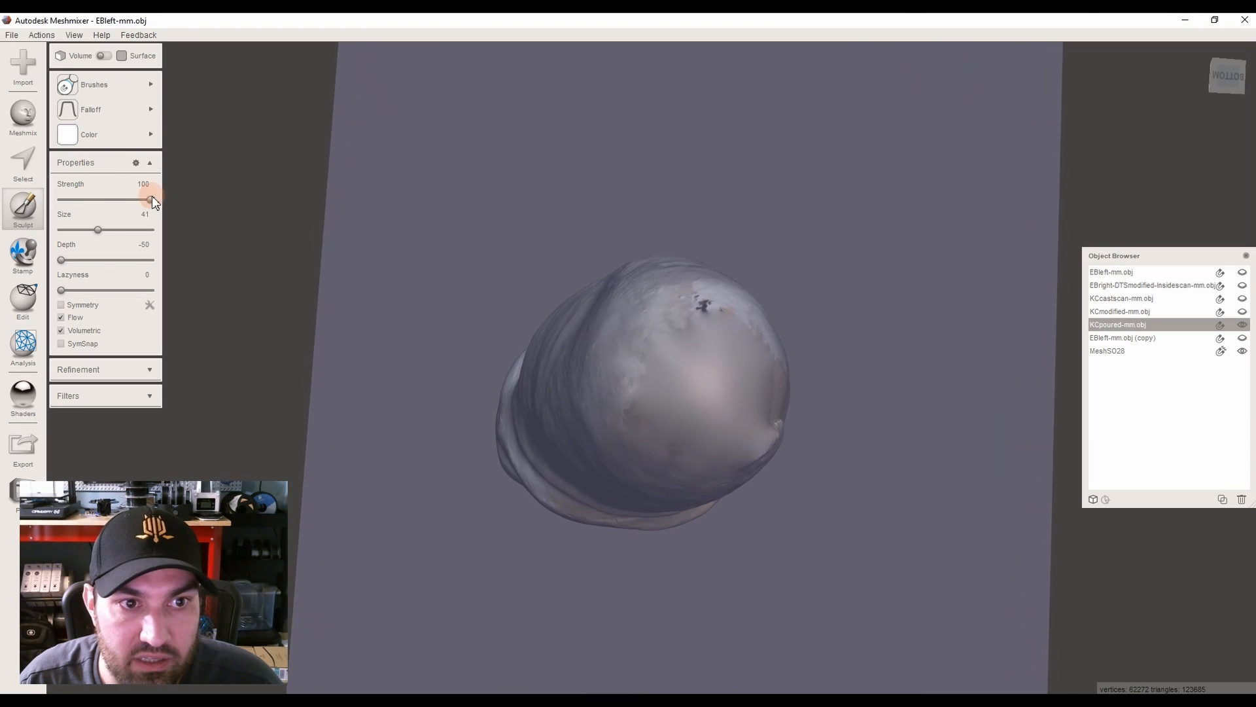
left_click_drag(106, 229, 114, 230)
right_click_drag(657, 383, 752, 567)
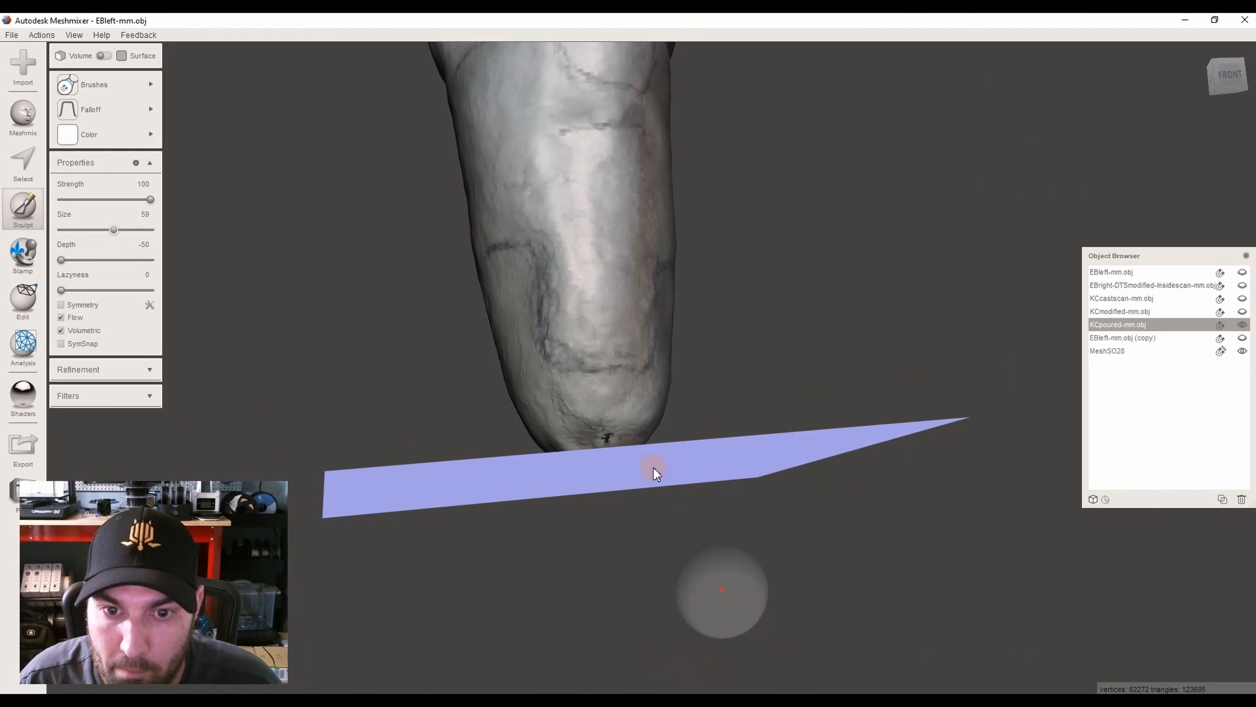
right_click_drag(679, 549, 638, 396)
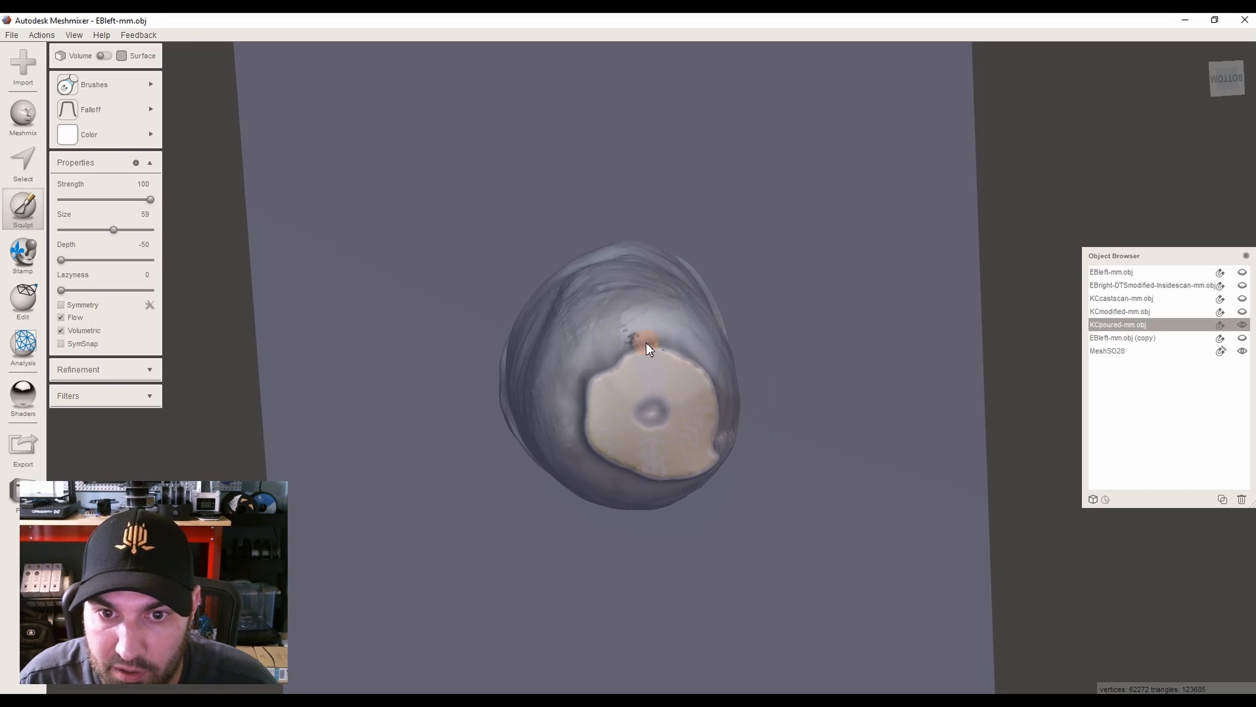
left_click_drag(627, 445, 638, 409)
mouse_move(698, 547)
right_mouse_down()
mouse_move(708, 511)
mouse_move(764, 449)
mouse_move(701, 465)
mouse_move(708, 496)
mouse_move(751, 477)
mouse_move(610, 461)
mouse_move(631, 570)
mouse_move(676, 490)
mouse_move(648, 421)
mouse_move(611, 454)
mouse_move(676, 348)
mouse_move(713, 391)
mouse_move(700, 477)
mouse_move(740, 340)
mouse_move(652, 450)
mouse_move(723, 335)
mouse_move(650, 481)
mouse_move(607, 420)
mouse_move(639, 486)
right_mouse_up()
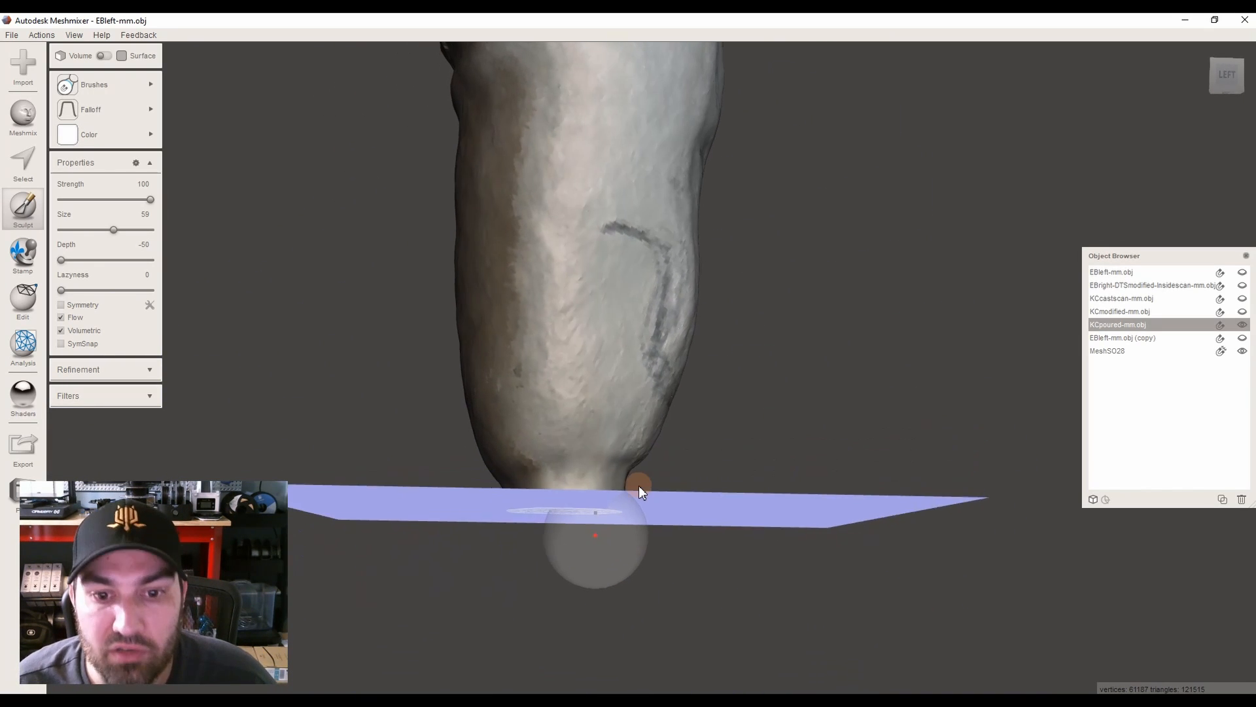
key("Escape")
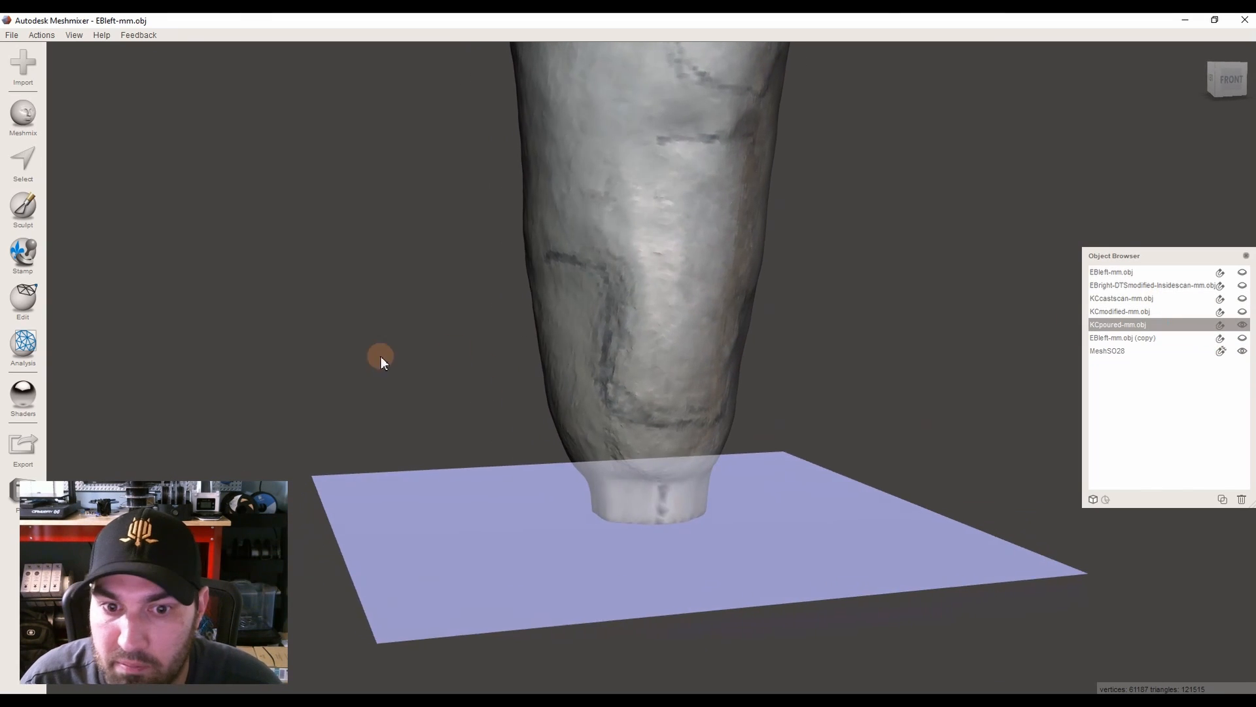
Remove the plane's target status and hide the plane
left_click(1220, 351)
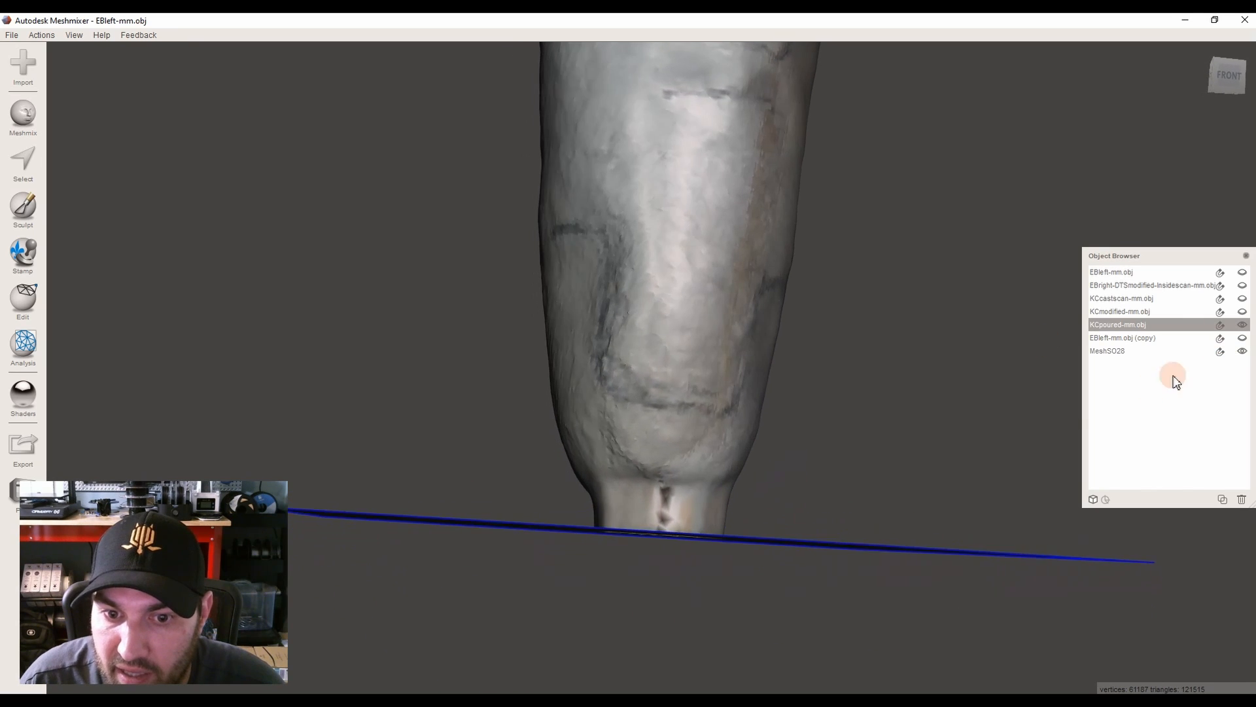
left_click(1242, 351)
right_click_drag(840, 612, 722, 508)
Try pulling the limb's side surface outward with the Drag sculpt brush at strength 33, and undo both pulls
right_click_drag(51, 155, 46, 203)
left_click(41, 204)
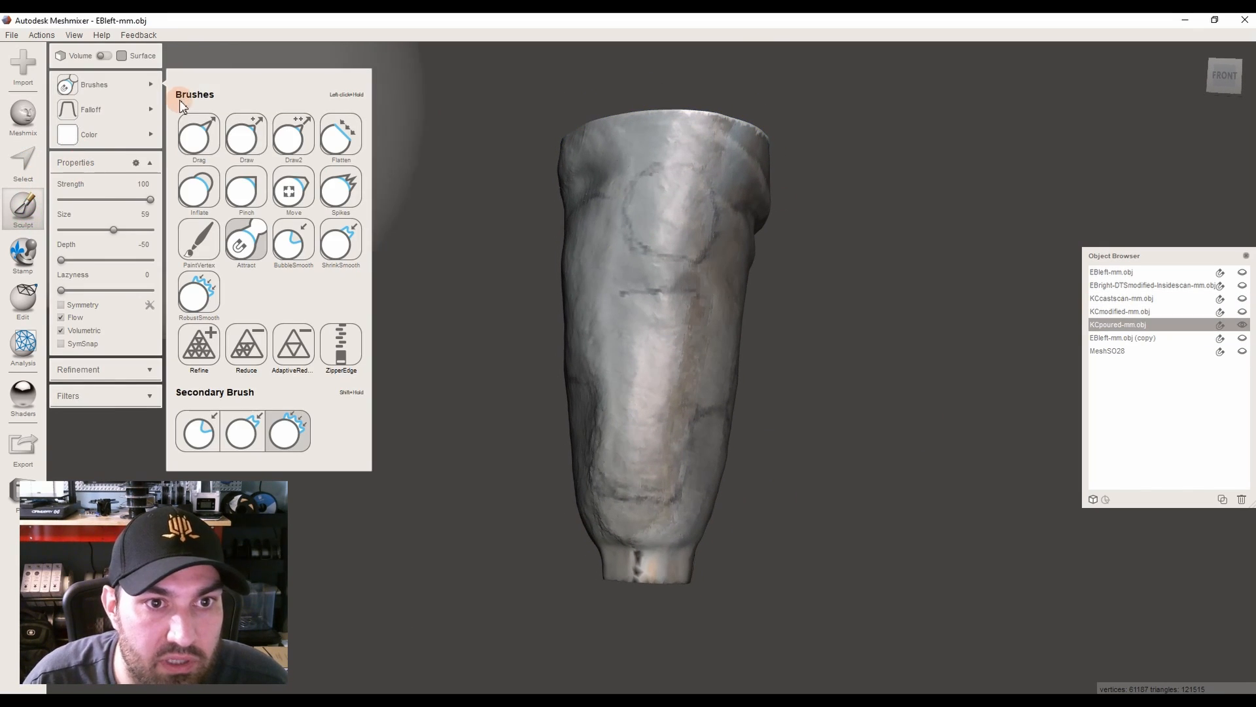
left_click(199, 144)
scroll(678, 309, "up", 5)
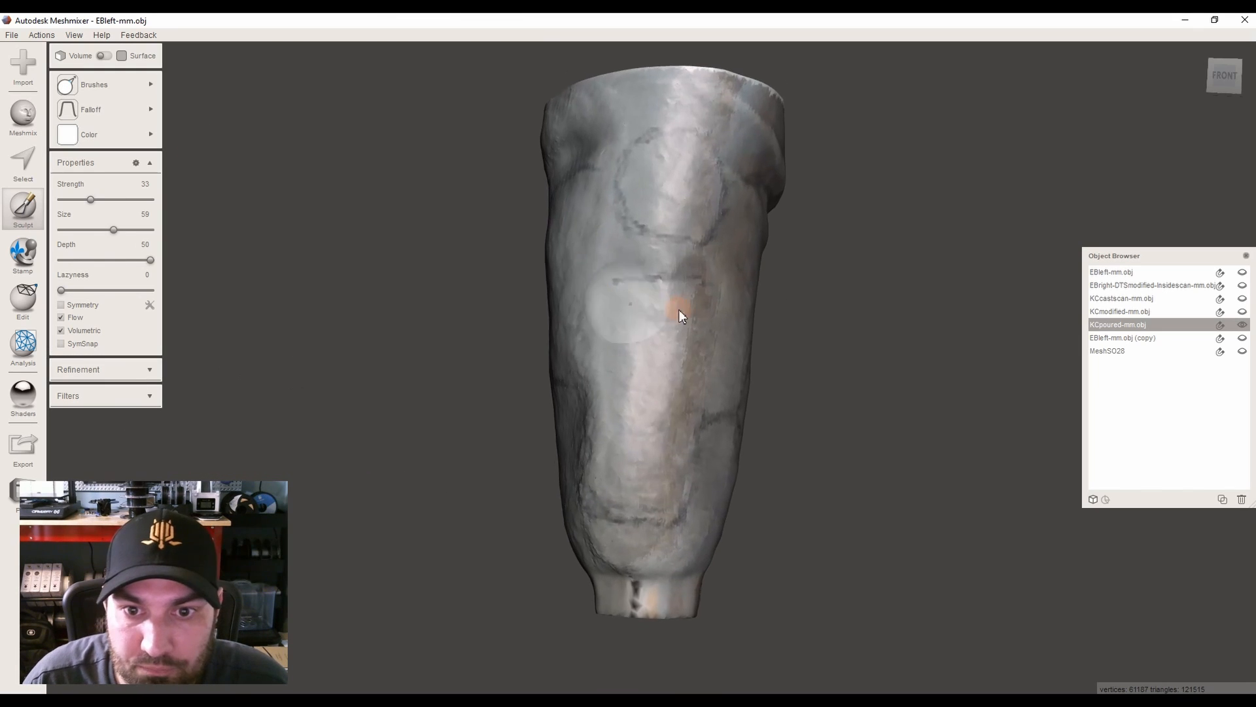
left_click_drag(747, 306, 806, 301)
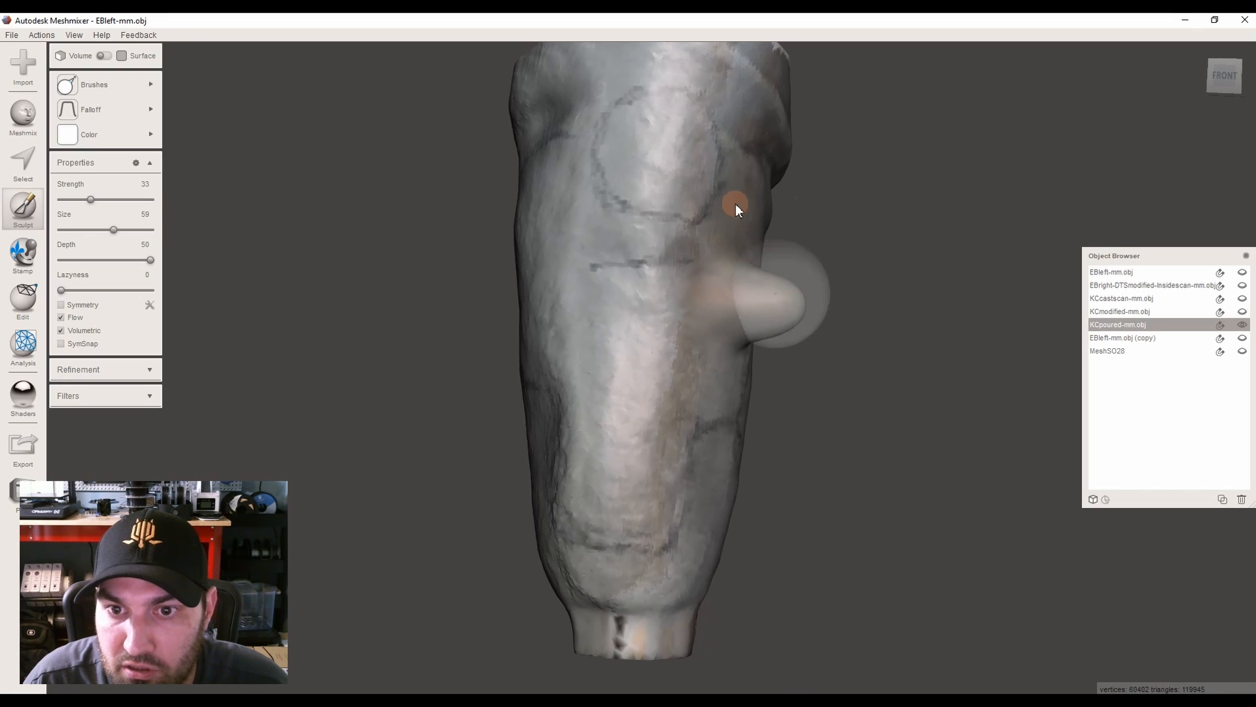
right_click_drag(736, 203, 698, 198)
right_click_drag(804, 302, 831, 369)
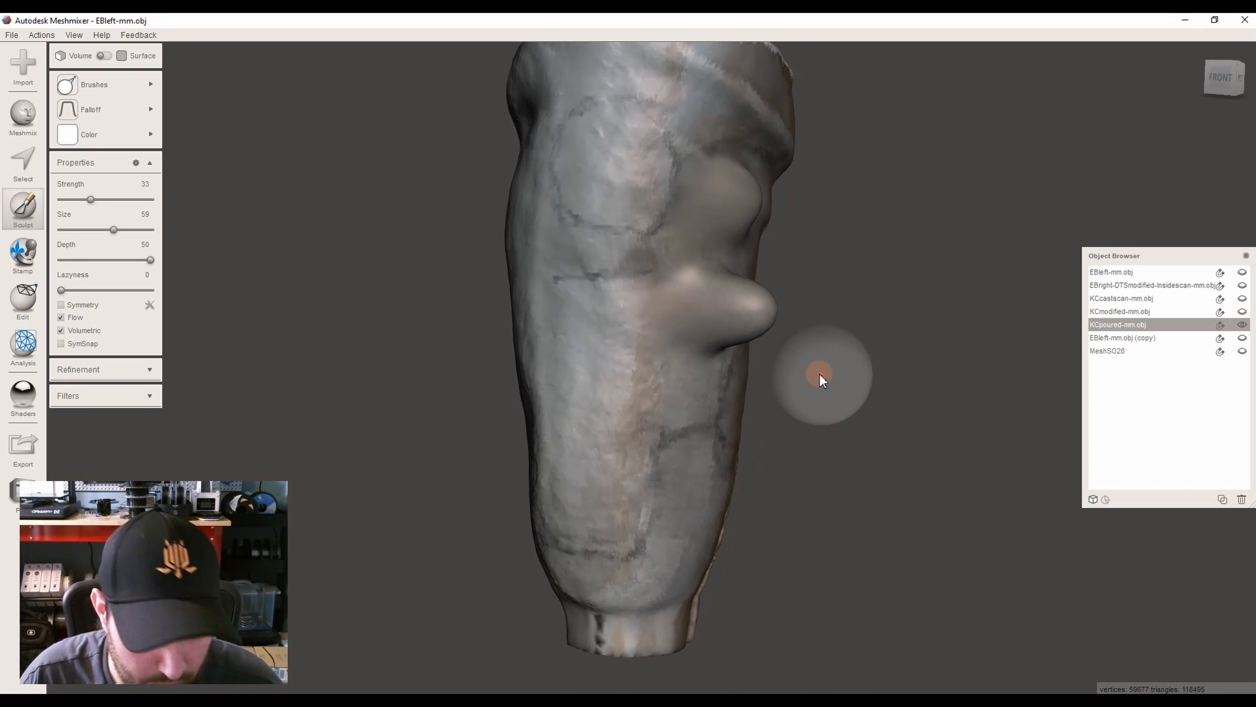
key("ctrl+z")
key("ctrl+z")
Try flattening a patch on the limb's side with the Flatten sculpt brush at strength 100, and undo it
left_click(88, 85)
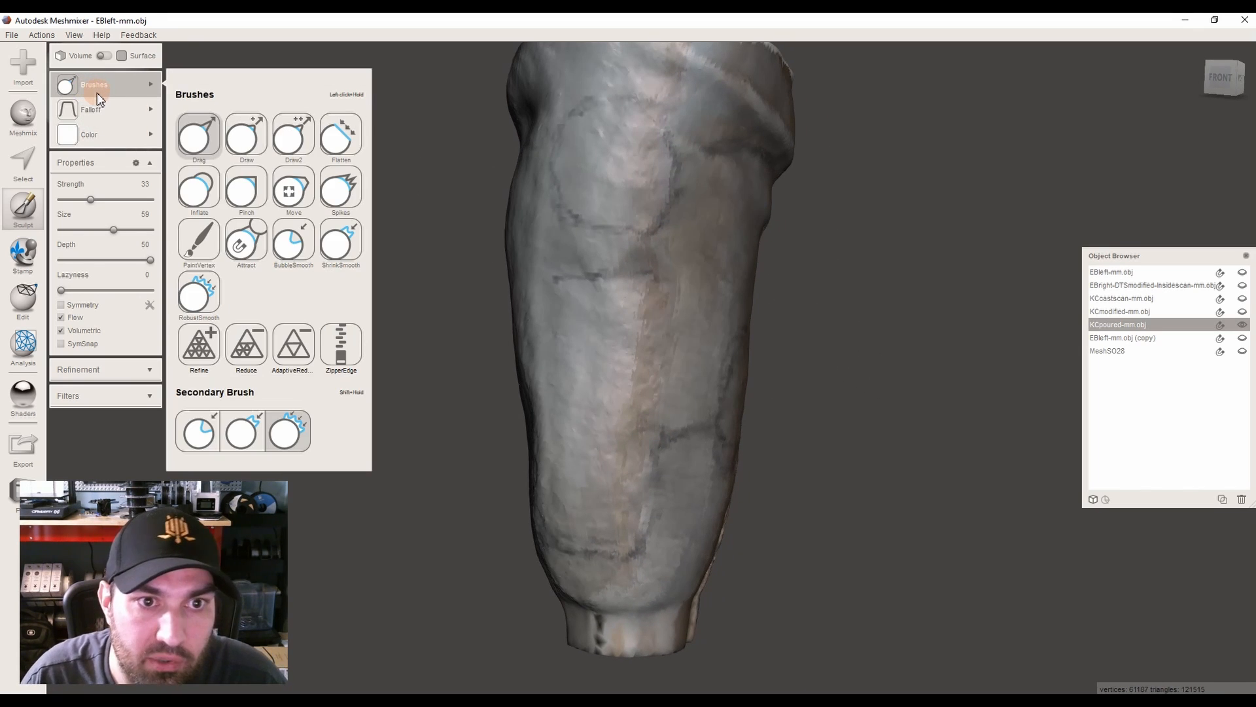
left_click(364, 142)
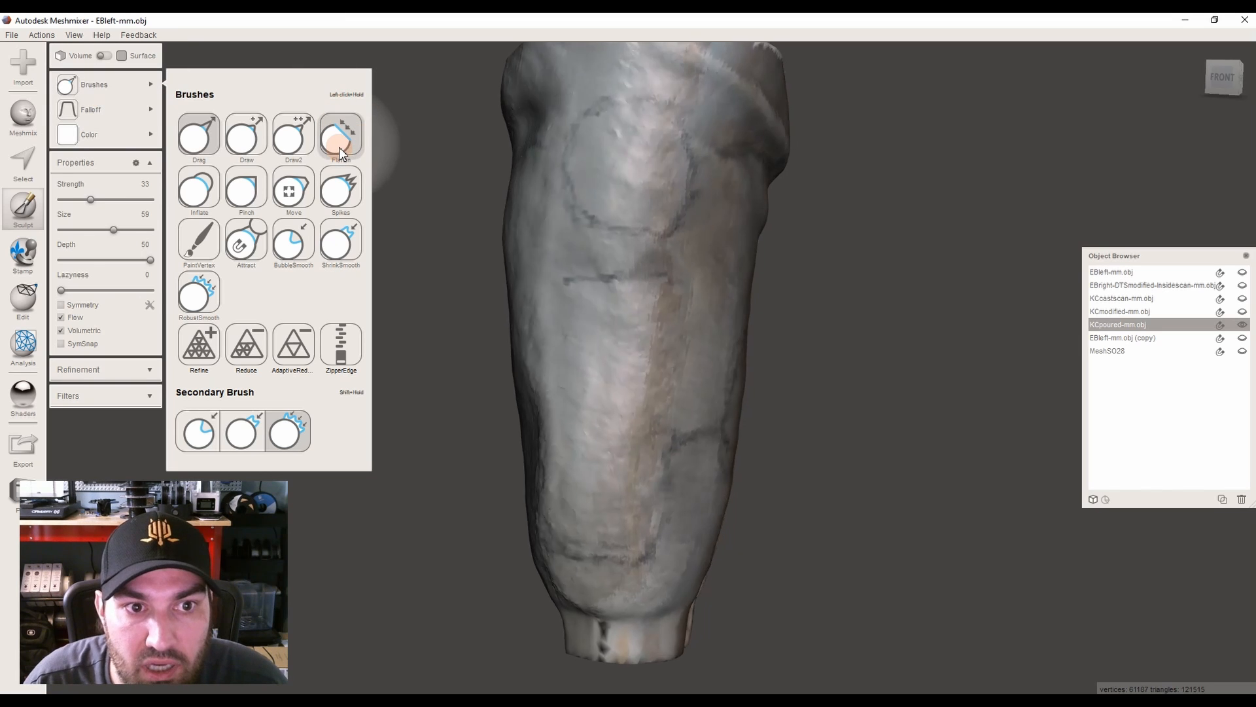
left_click(339, 148)
left_click(602, 269)
right_click_drag(840, 506, 795, 507)
scroll(792, 507, "down", 2)
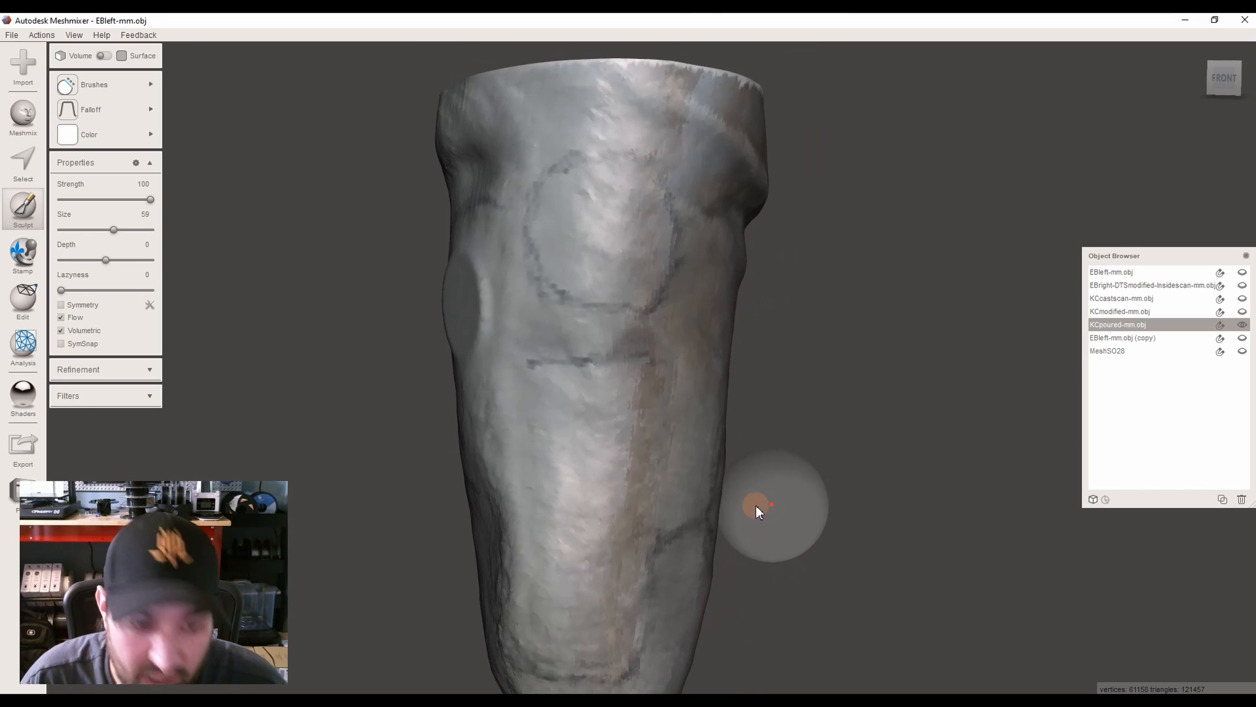
key("ctrl+z")
Try building up a bump on the limb's side with the Inflate sculpt brush at strength 39, and undo it
right_click_drag(622, 496, 592, 480)
scroll(583, 451, "down", 2)
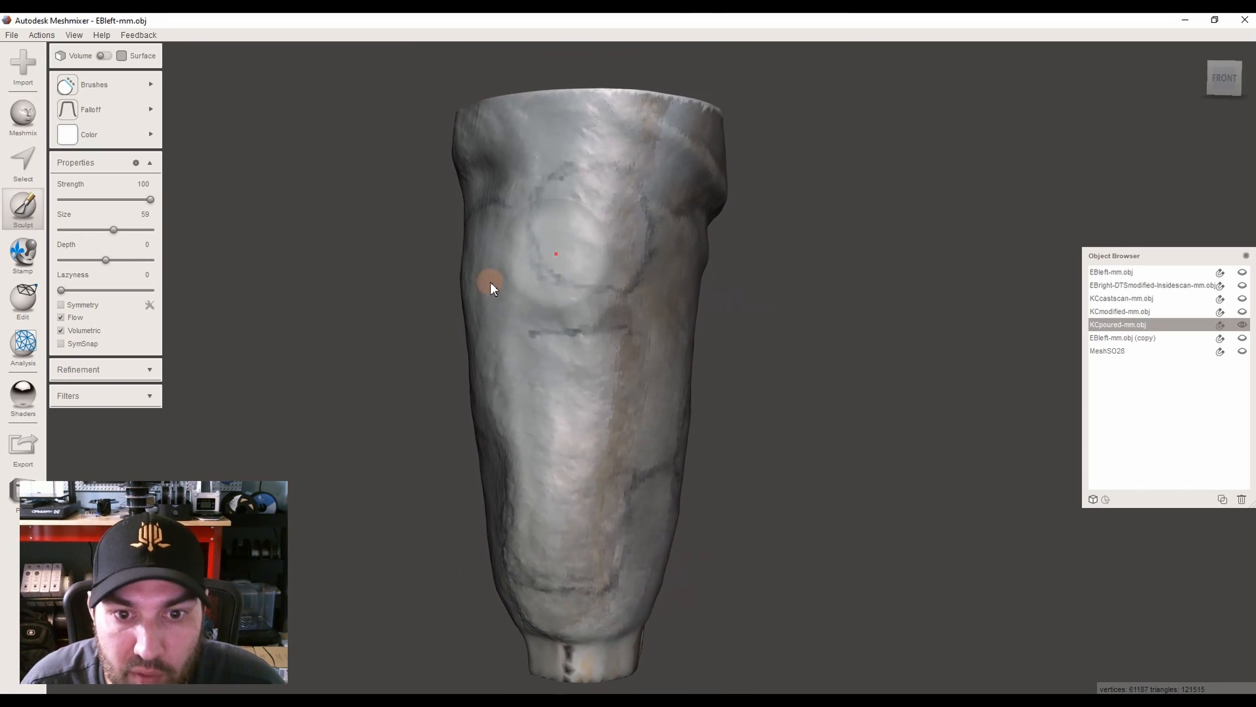
mouse_move(522, 507)
right_mouse_down()
mouse_move(559, 512)
mouse_move(603, 602)
mouse_move(583, 402)
mouse_move(522, 341)
mouse_move(184, 120)
right_mouse_up()
left_click(119, 82)
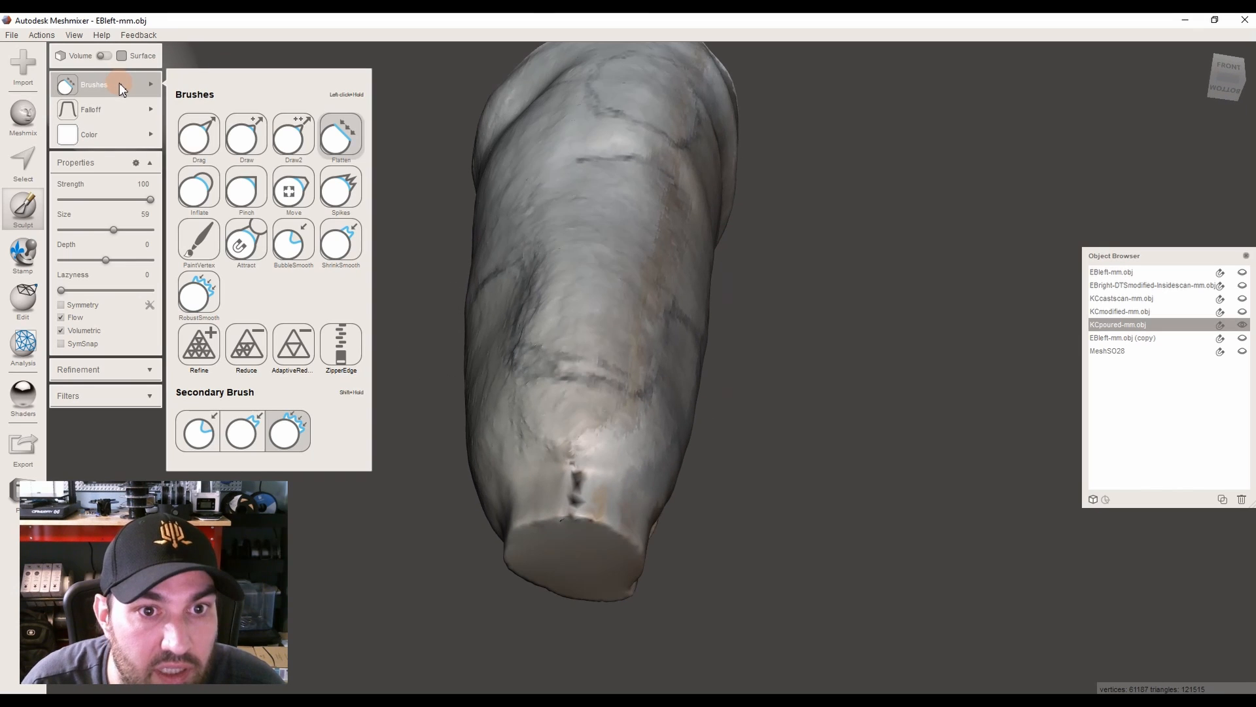
left_click(190, 178)
scroll(547, 294, "up", 3)
mouse_move(547, 295)
right_mouse_down()
mouse_move(733, 268)
mouse_move(689, 487)
mouse_move(651, 496)
mouse_move(635, 470)
mouse_move(593, 457)
mouse_move(583, 401)
mouse_move(496, 356)
mouse_move(517, 502)
mouse_move(517, 489)
right_mouse_up()
left_click(702, 261)
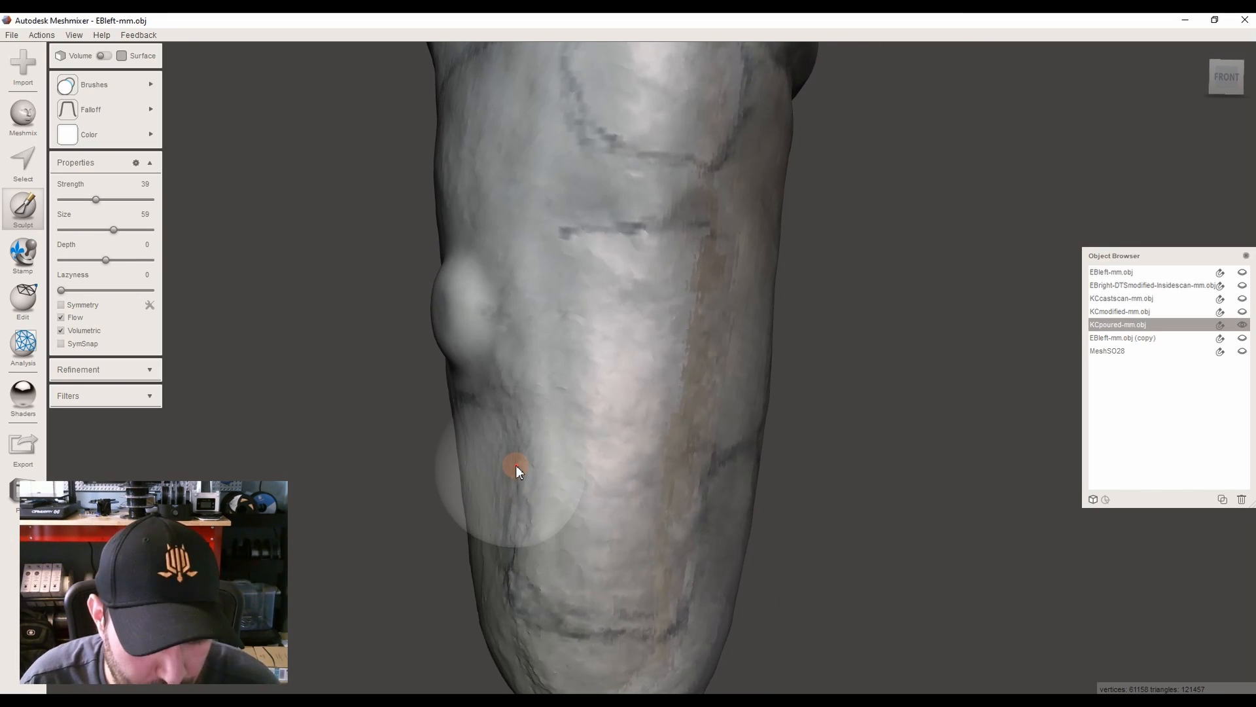
right_click_drag(521, 418, 544, 390)
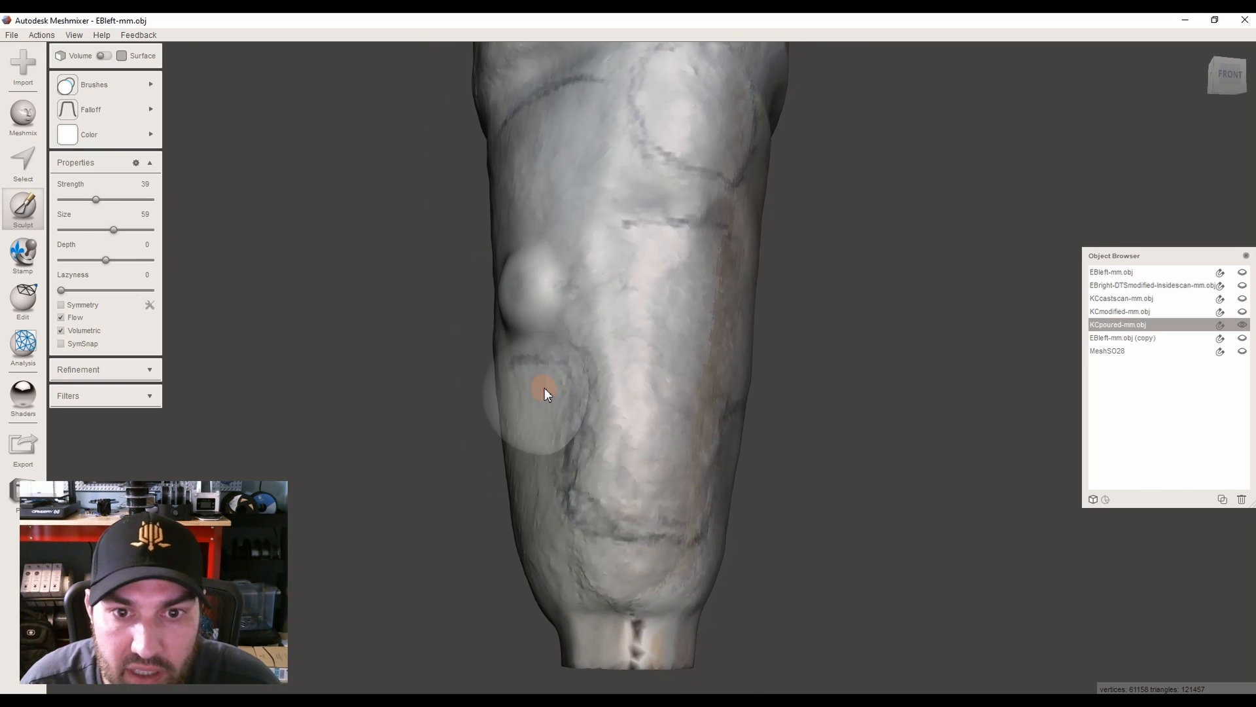
mouse_move(544, 384)
left_mouse_down()
mouse_move(553, 339)
mouse_move(466, 230)
mouse_move(456, 315)
left_mouse_up()
scroll(418, 294, "down", 5)
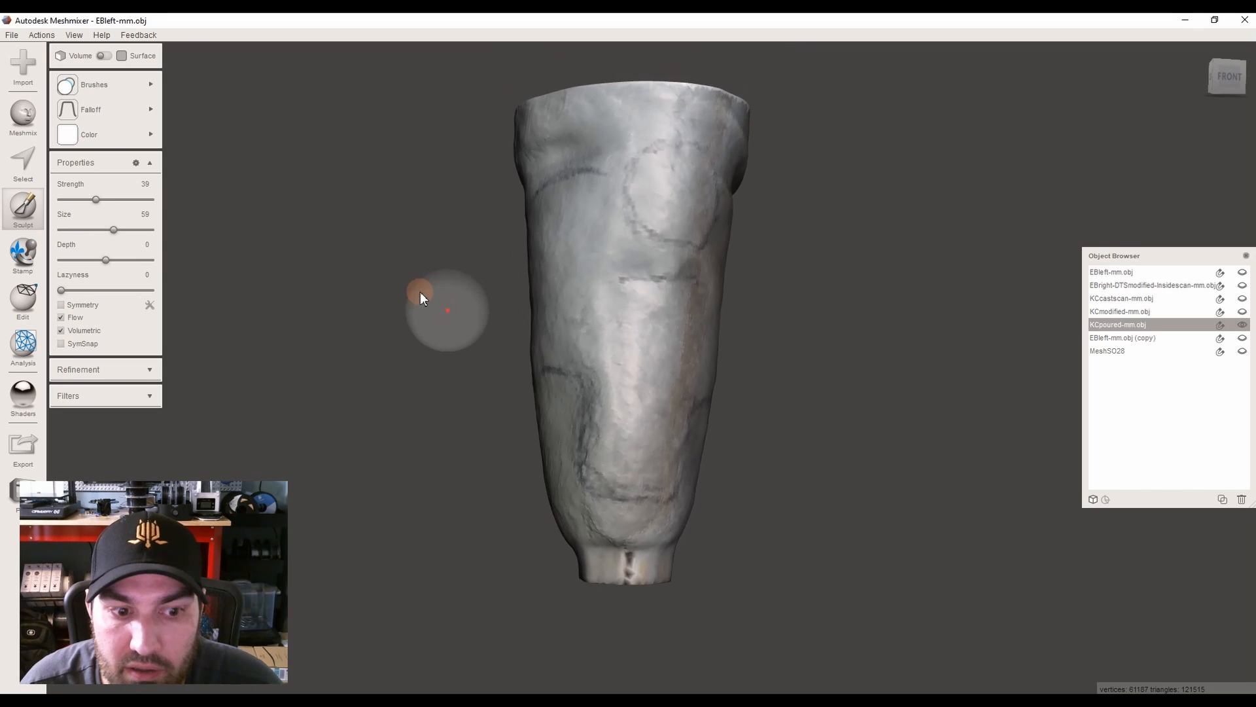
Pull the limb's proximal rim outward in two spots with the Move sculpt brush at strength 78 and size 59
scroll(415, 288, "down", 1)
left_click(119, 80)
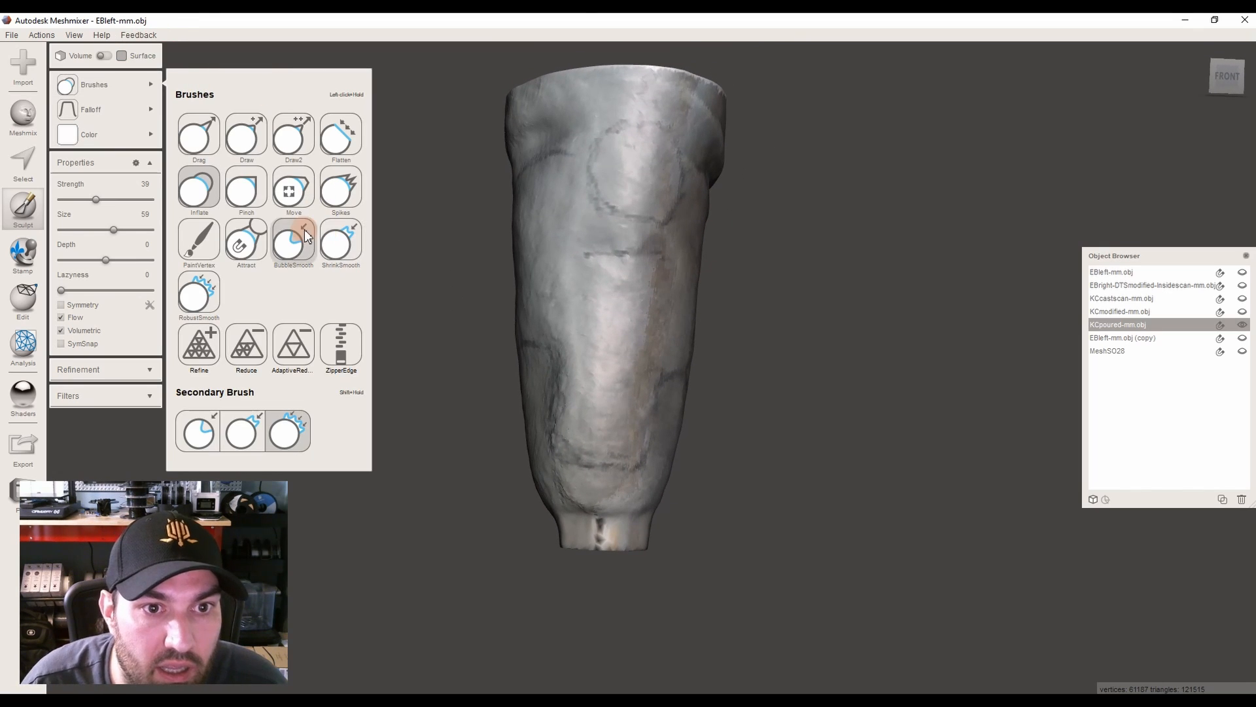
left_click(294, 191)
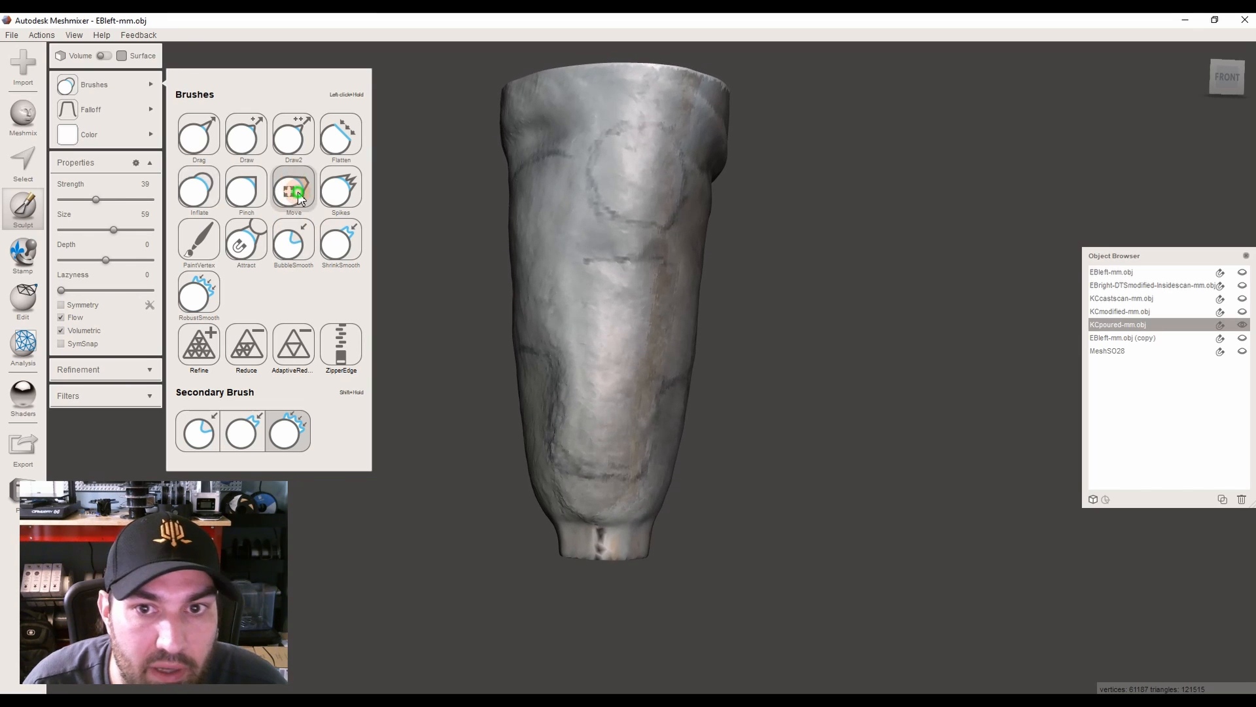
scroll(658, 160, "up", 2)
right_click_drag(658, 161, 767, 230)
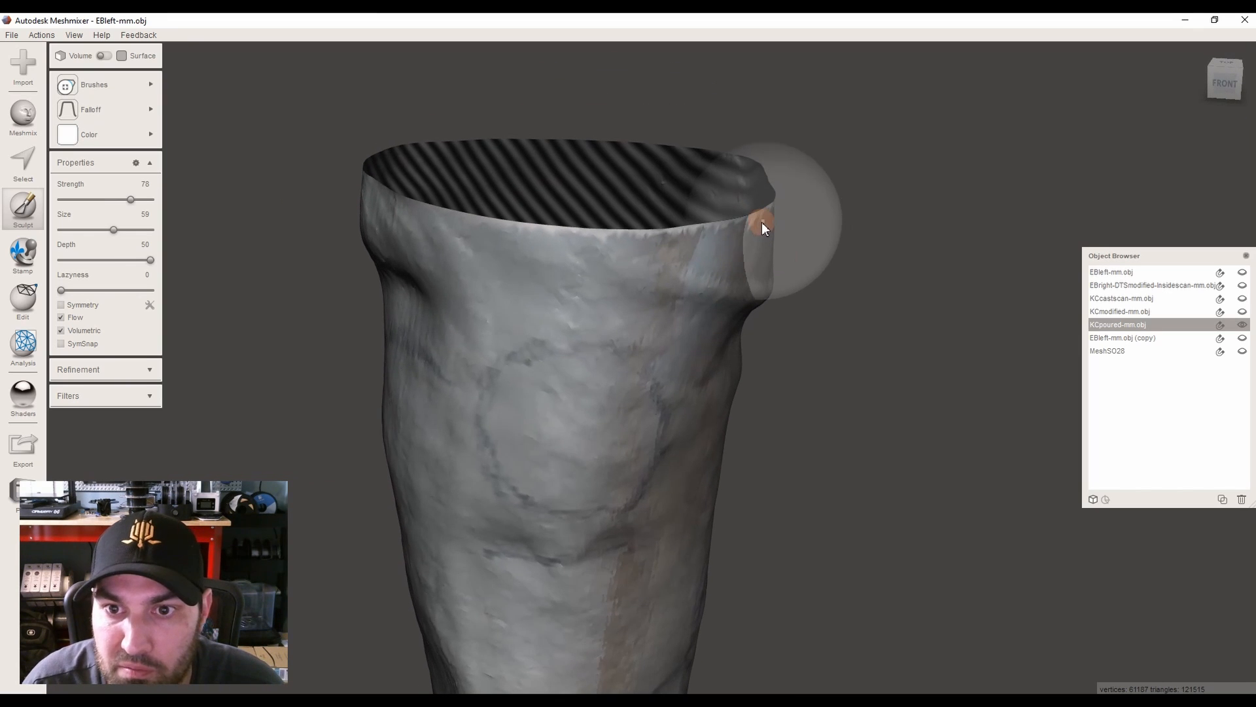
mouse_move(753, 229)
left_mouse_down()
mouse_move(787, 227)
mouse_move(763, 233)
left_mouse_up()
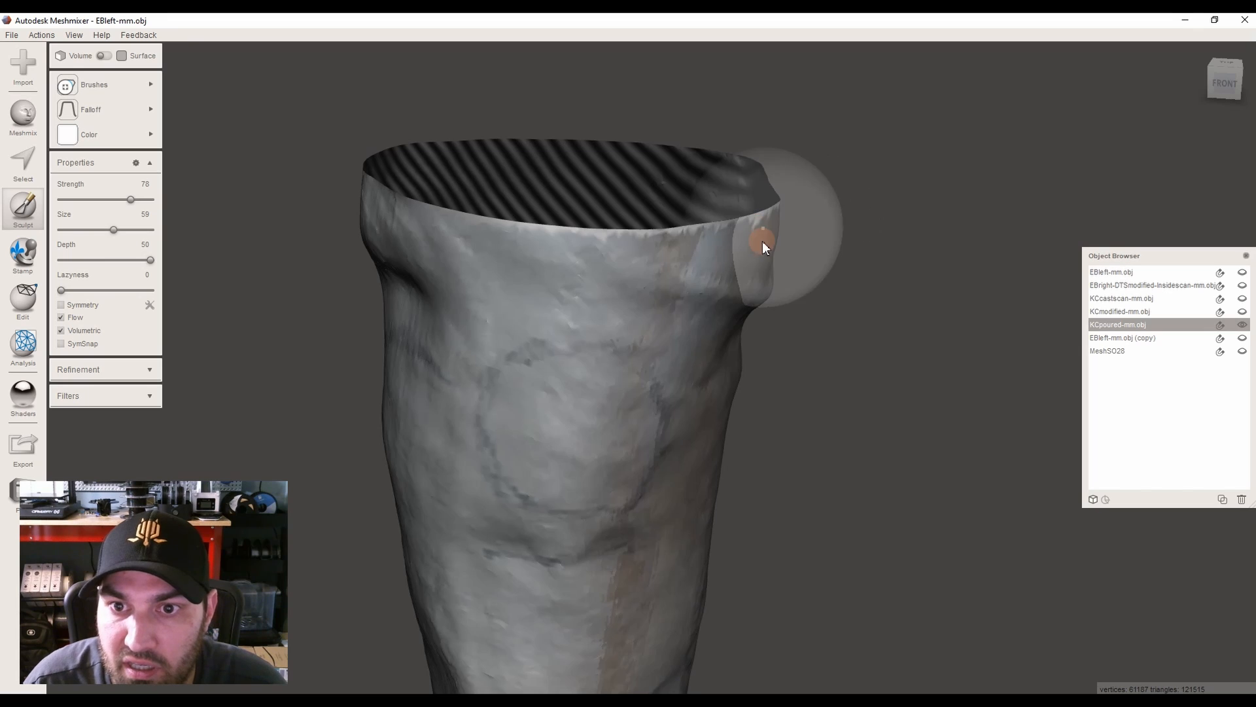
right_click_drag(762, 241, 669, 289)
left_click_drag(659, 288, 666, 305)
key("a")
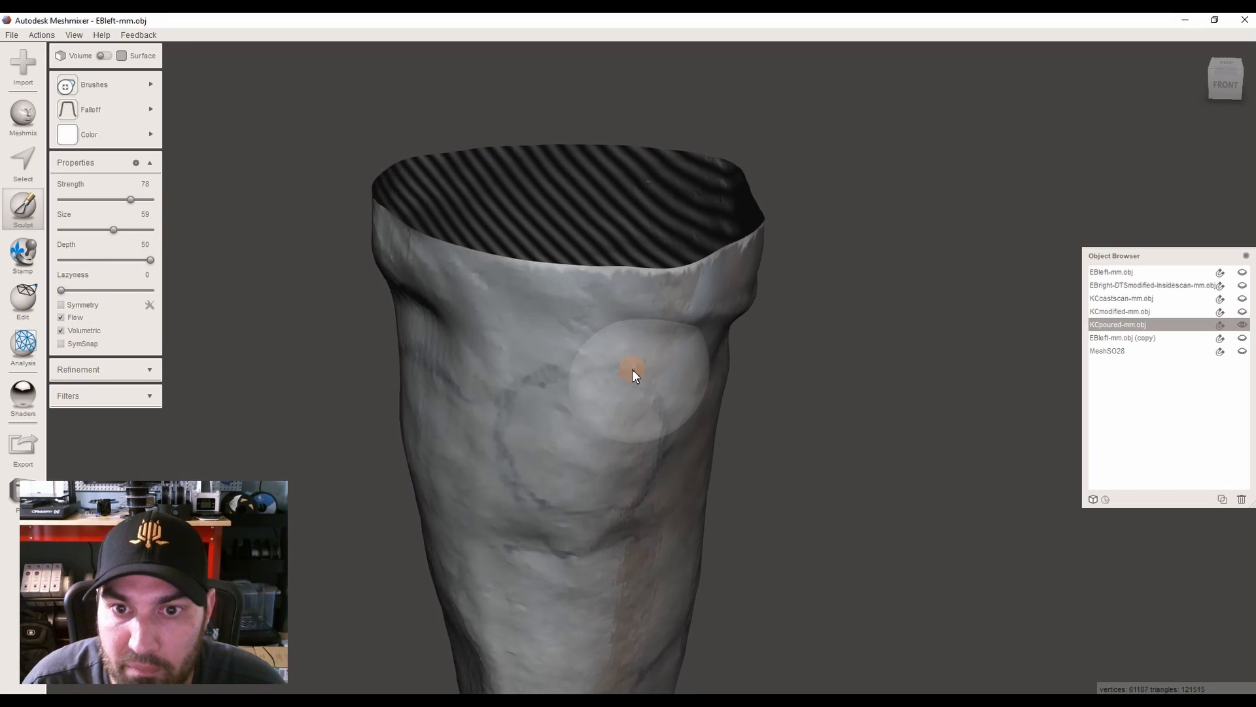
Examine the sculpt tool's color, symmetry, refinement, filter and brush options
left_click(106, 90)
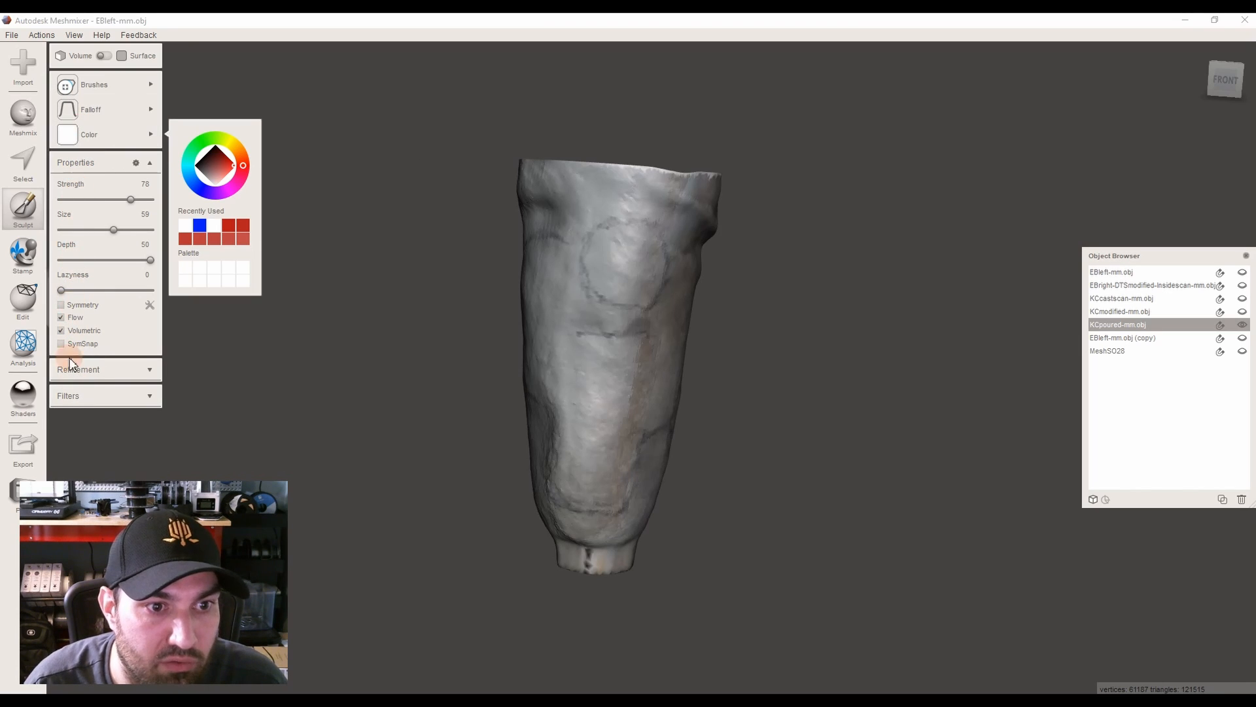
left_click(60, 304)
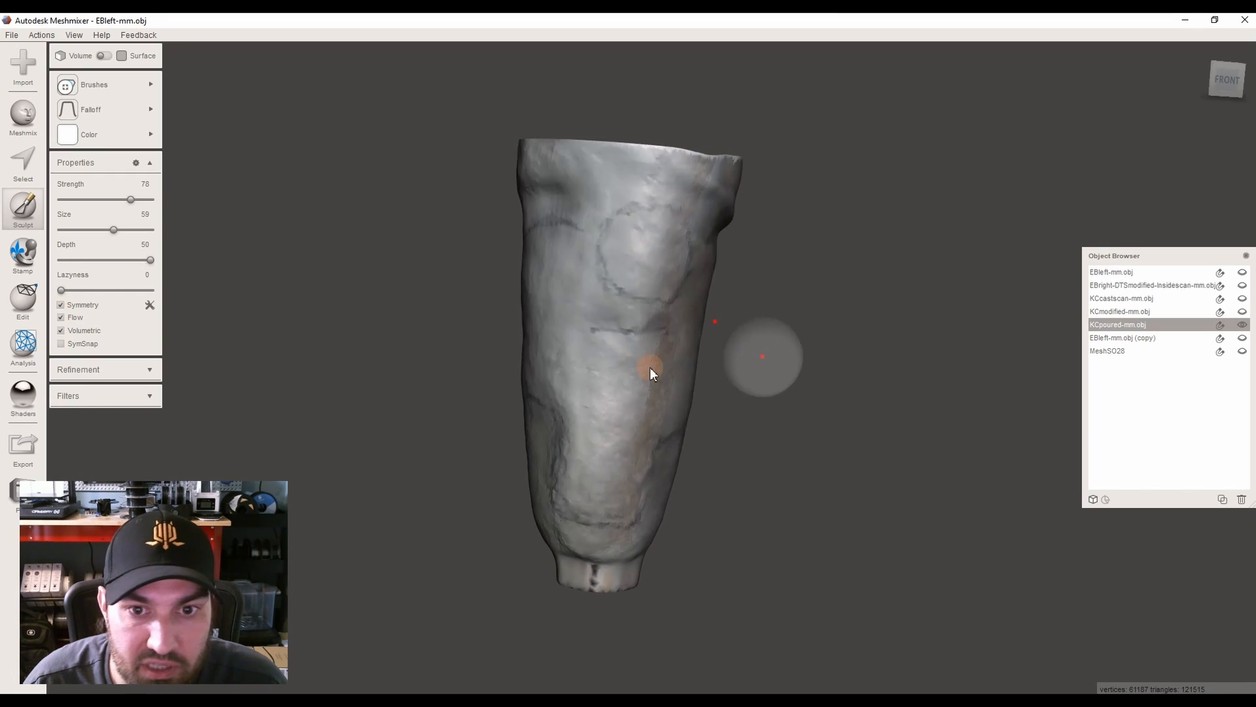
left_click(60, 306)
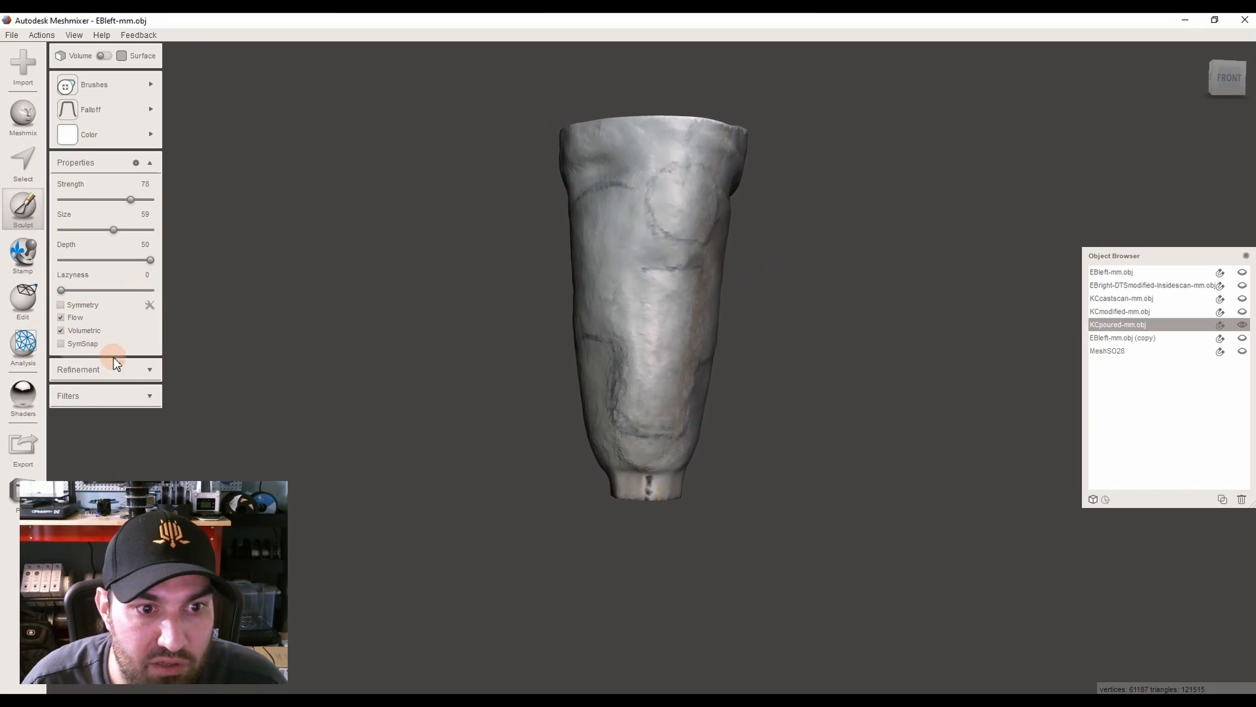
left_click(148, 370)
left_click(147, 375)
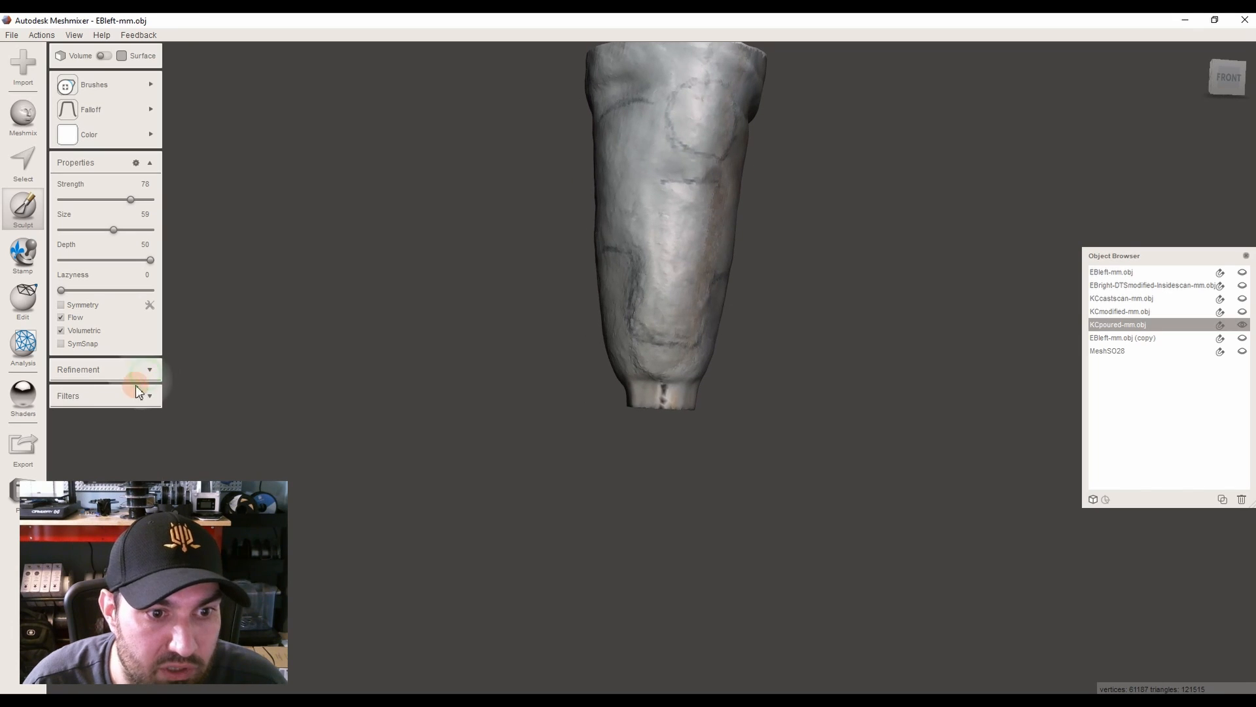
left_click(149, 398)
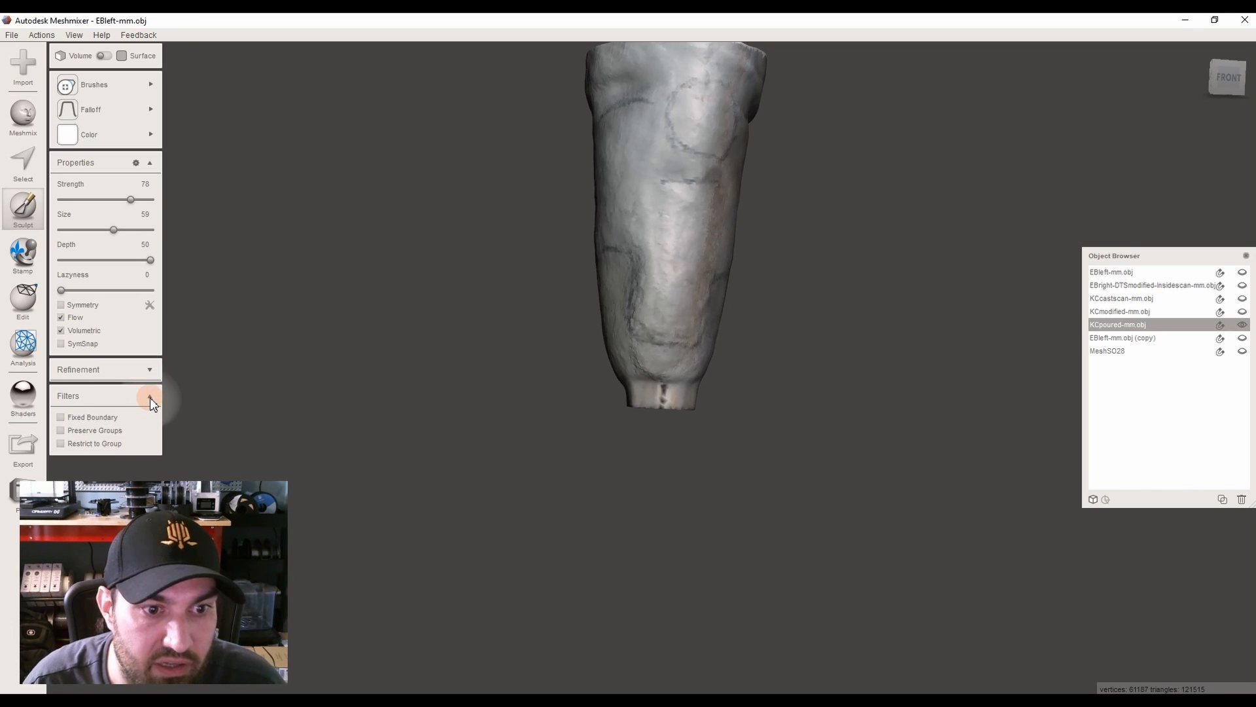
left_click(150, 397)
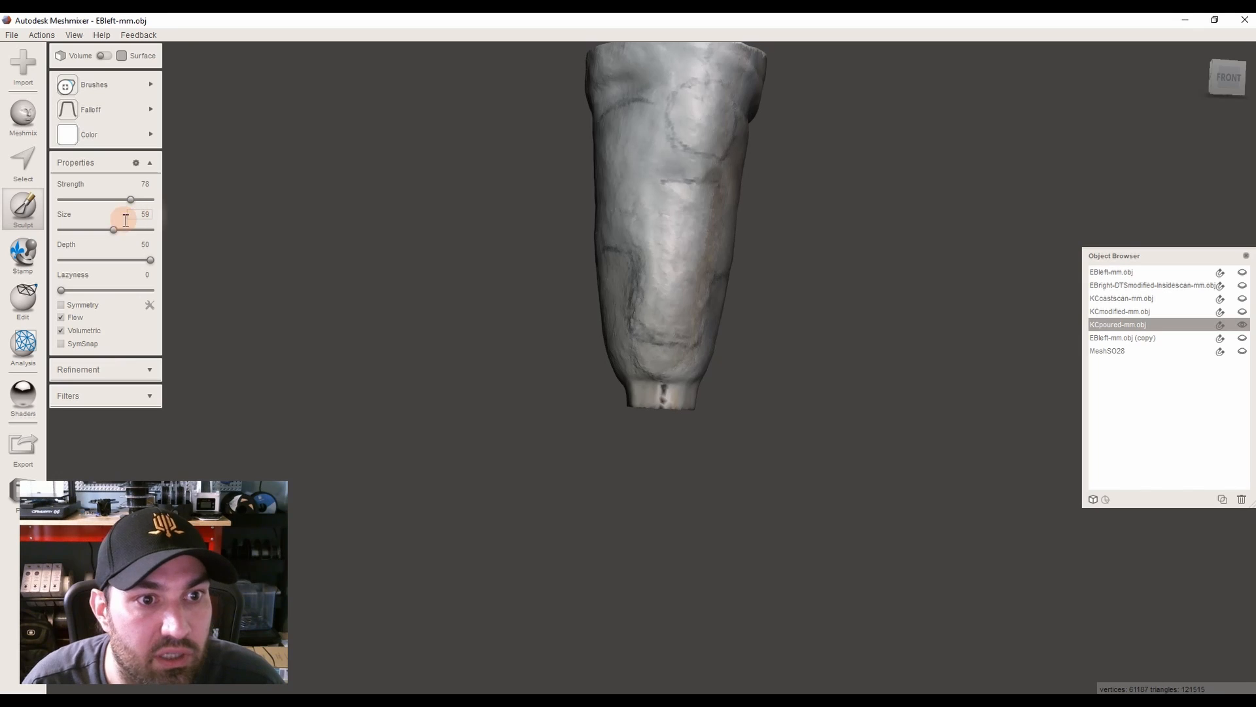
left_click(90, 101)
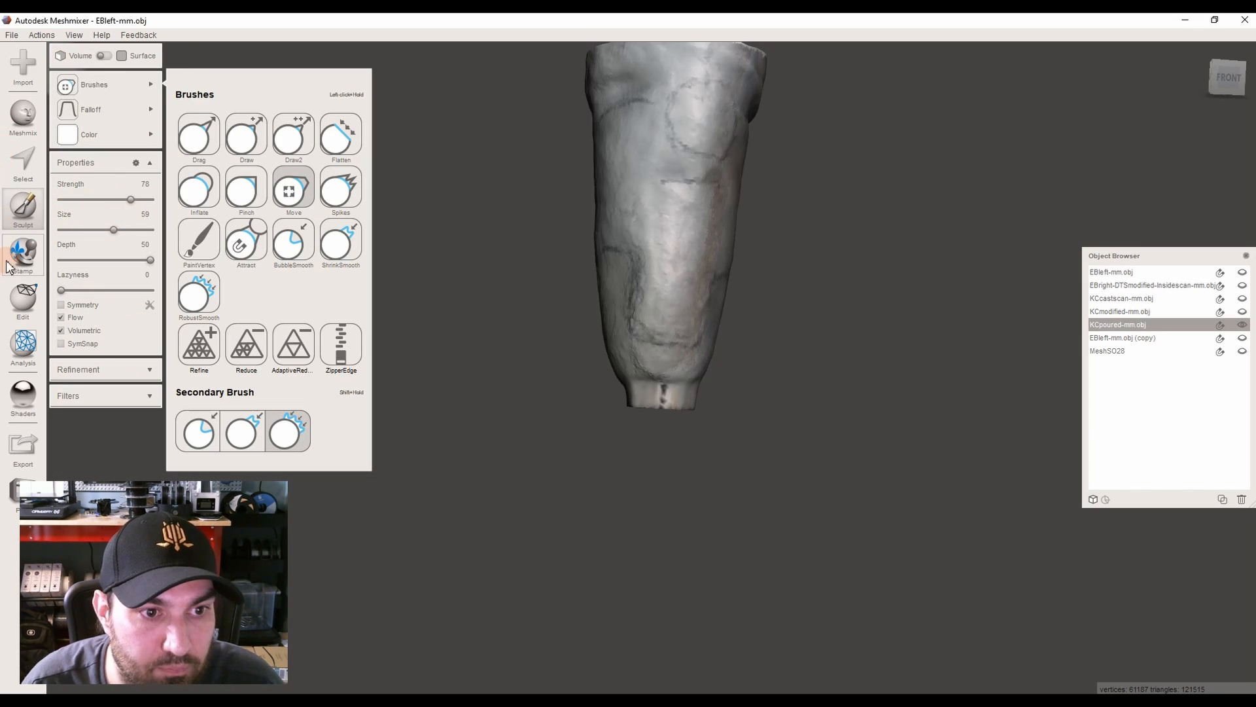
Try duplicating the KCpoured scan, and delete the copy
left_click(20, 306)
scroll(649, 187, "up", 3)
mouse_move(651, 182)
middle_mouse_down()
mouse_move(642, 238)
mouse_move(611, 275)
middle_mouse_up()
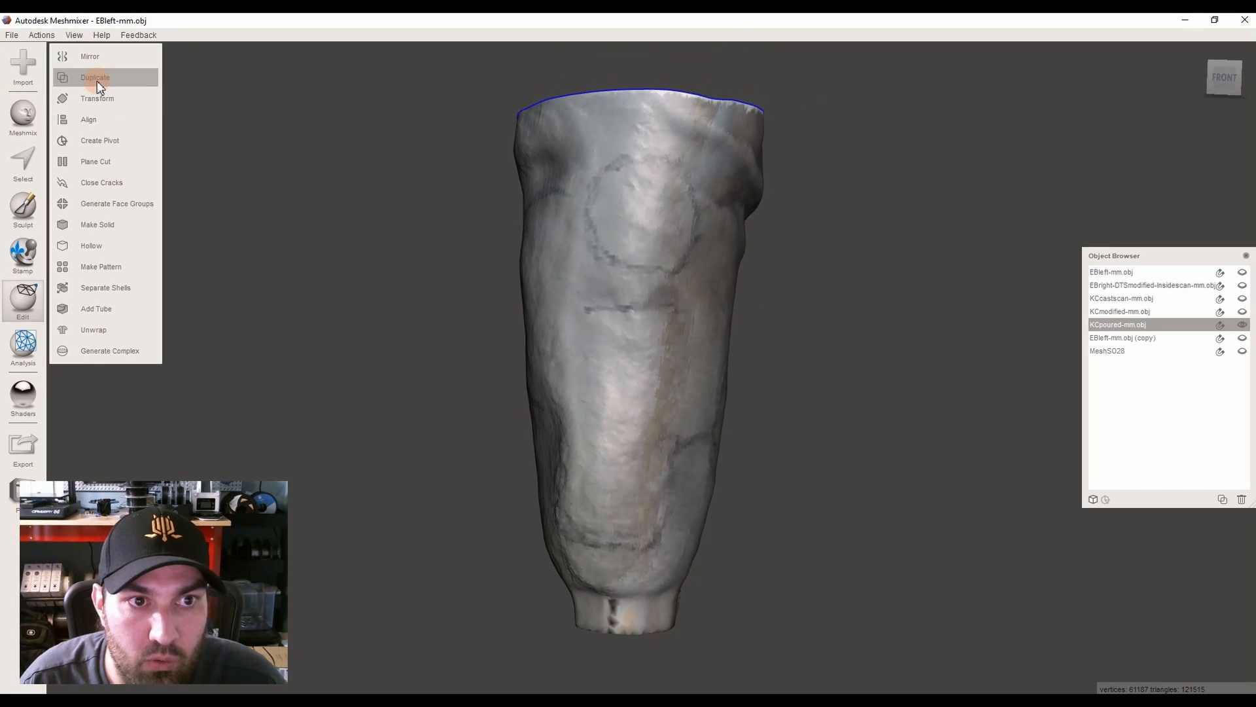
left_click(97, 79)
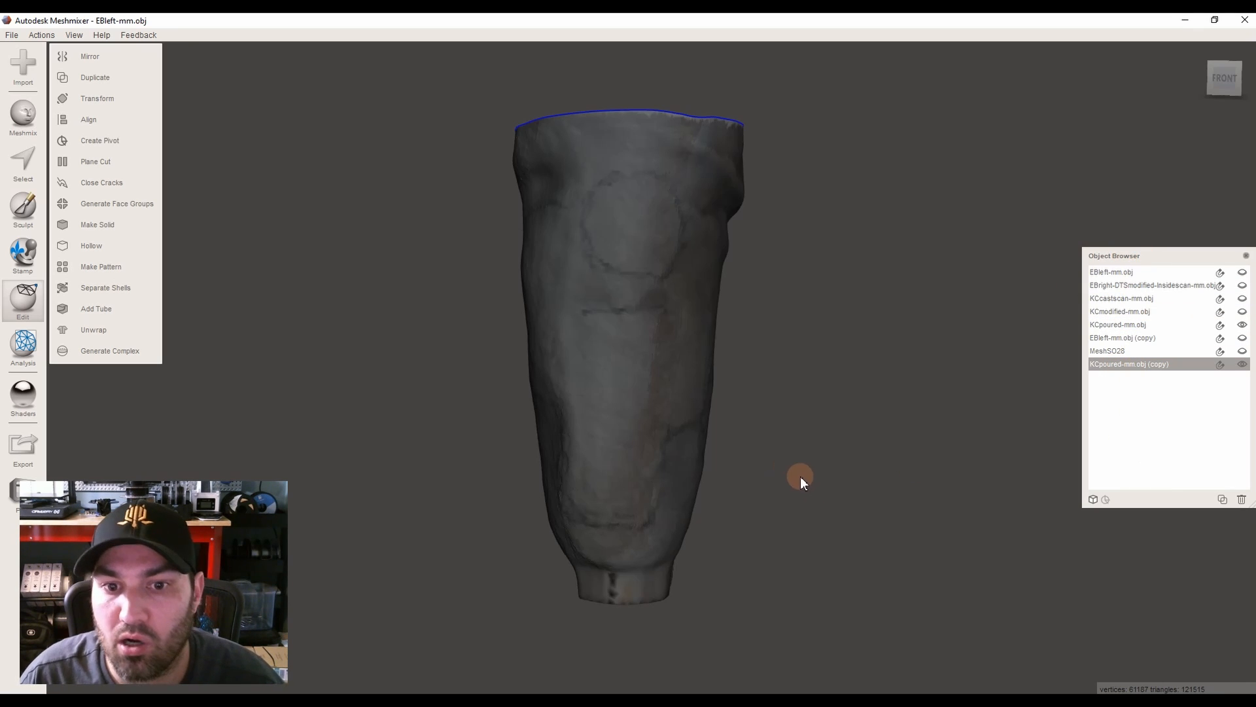
right_click_drag(799, 470, 777, 426)
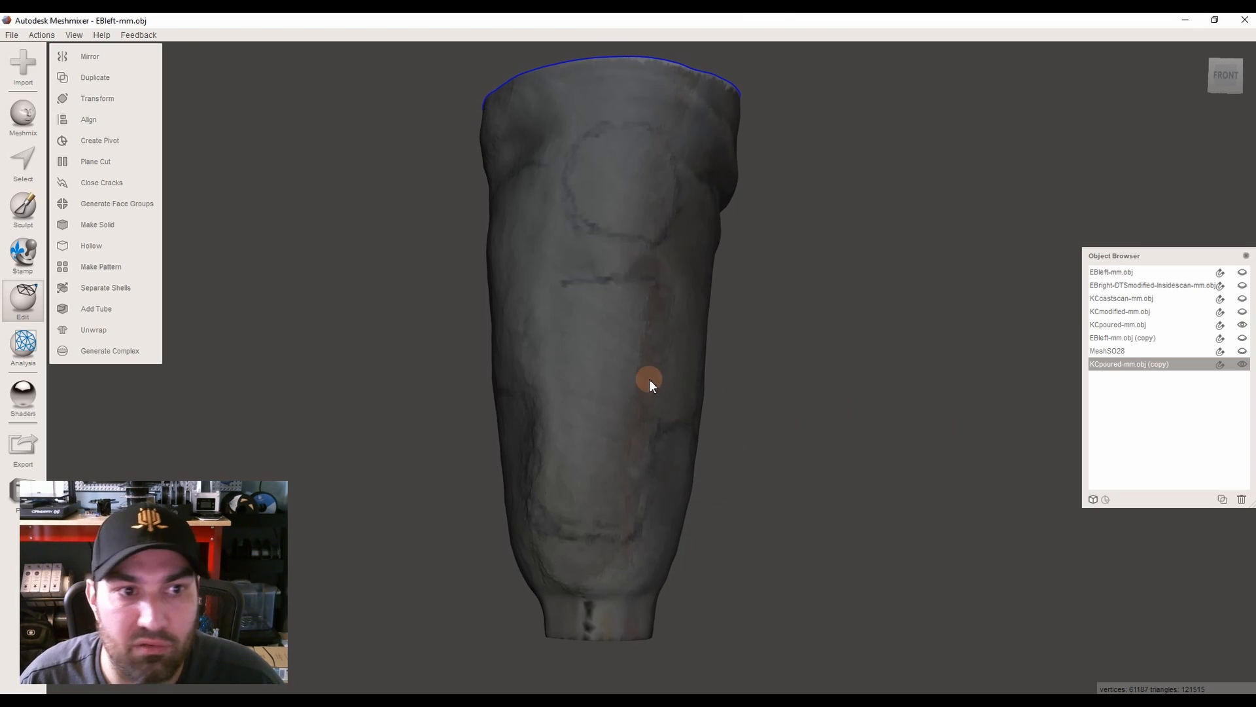
left_click(1241, 499)
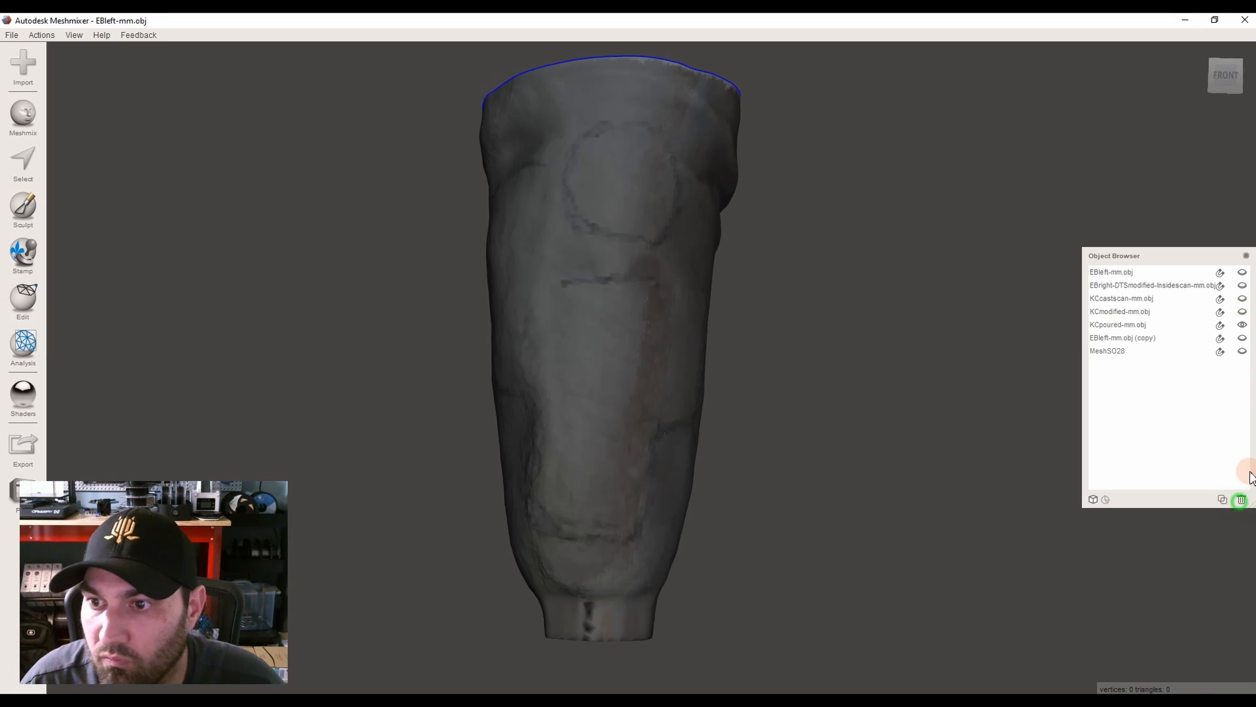
Start mirroring the KCpoured scan, turning the mirror plane upright and moving it sideways clear of the limb
left_click(20, 304)
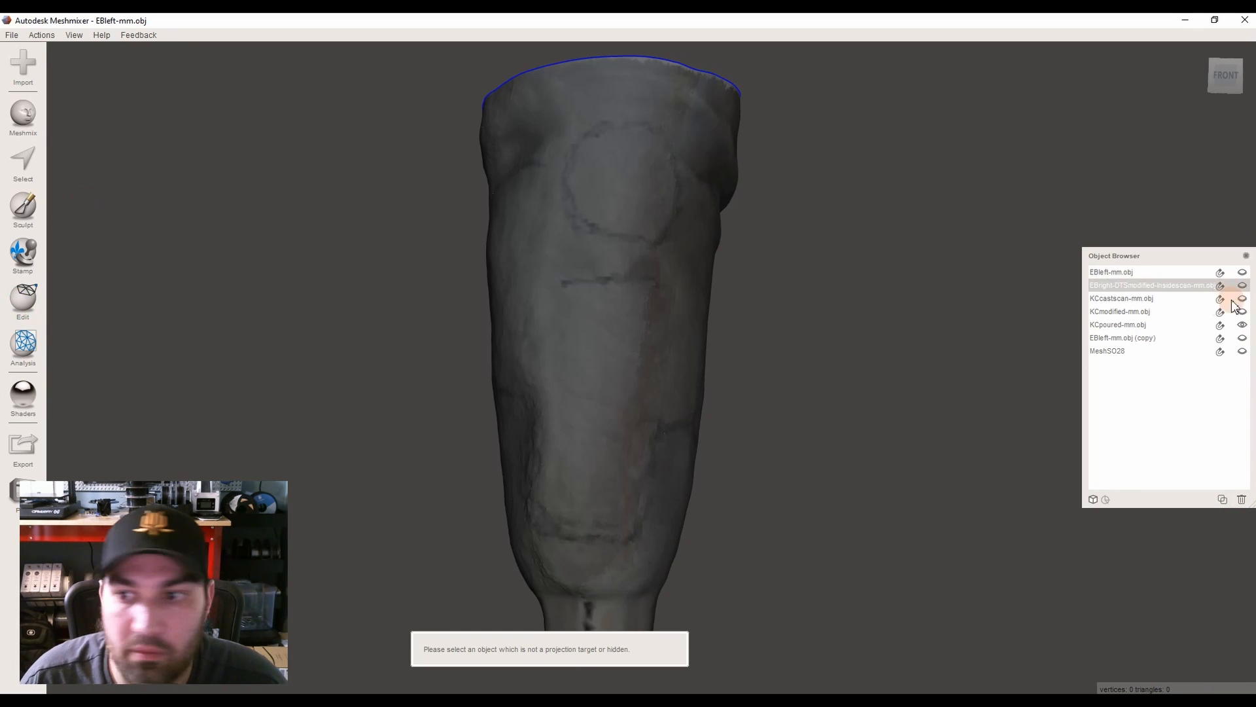
left_click(1171, 324)
left_click(22, 299)
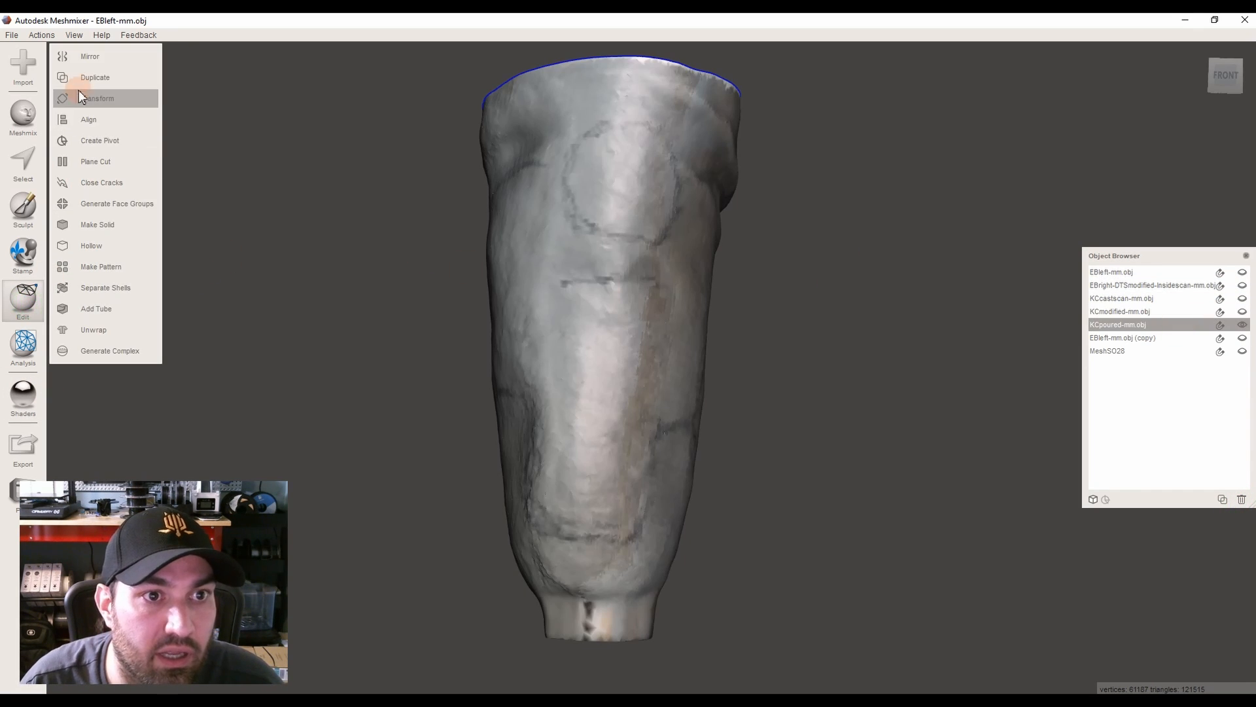
left_click(87, 56)
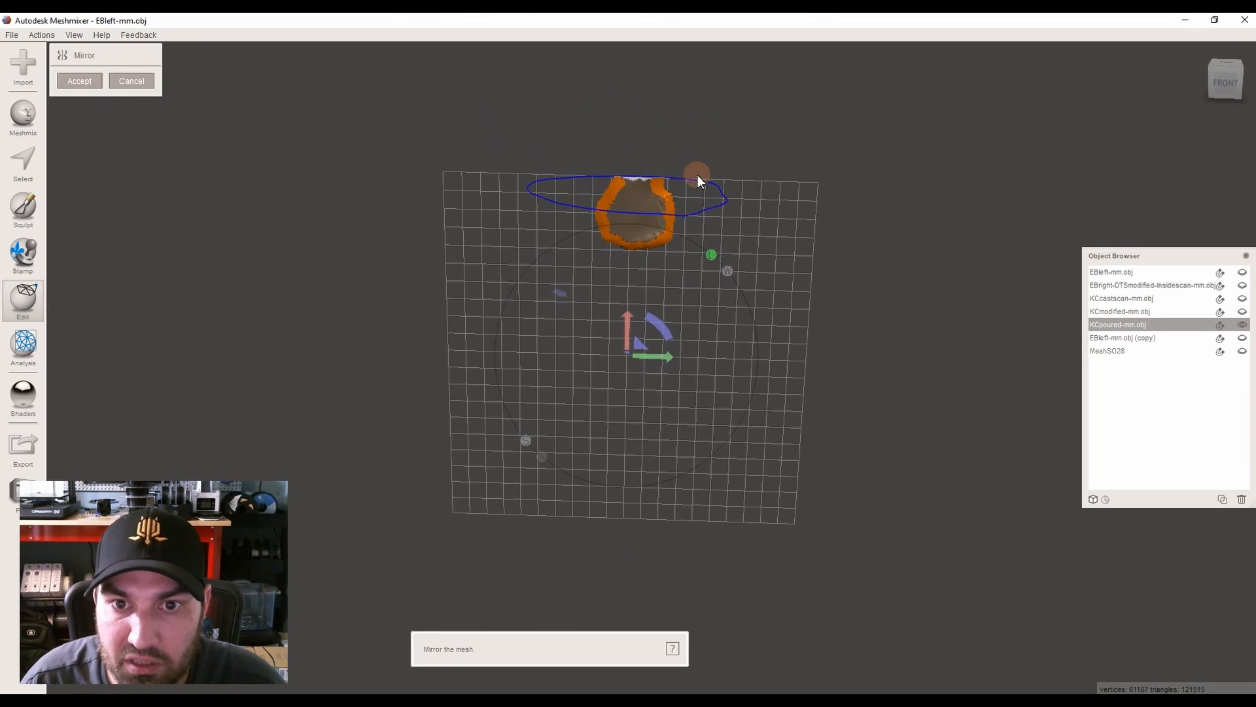
left_click_drag(673, 359, 661, 360)
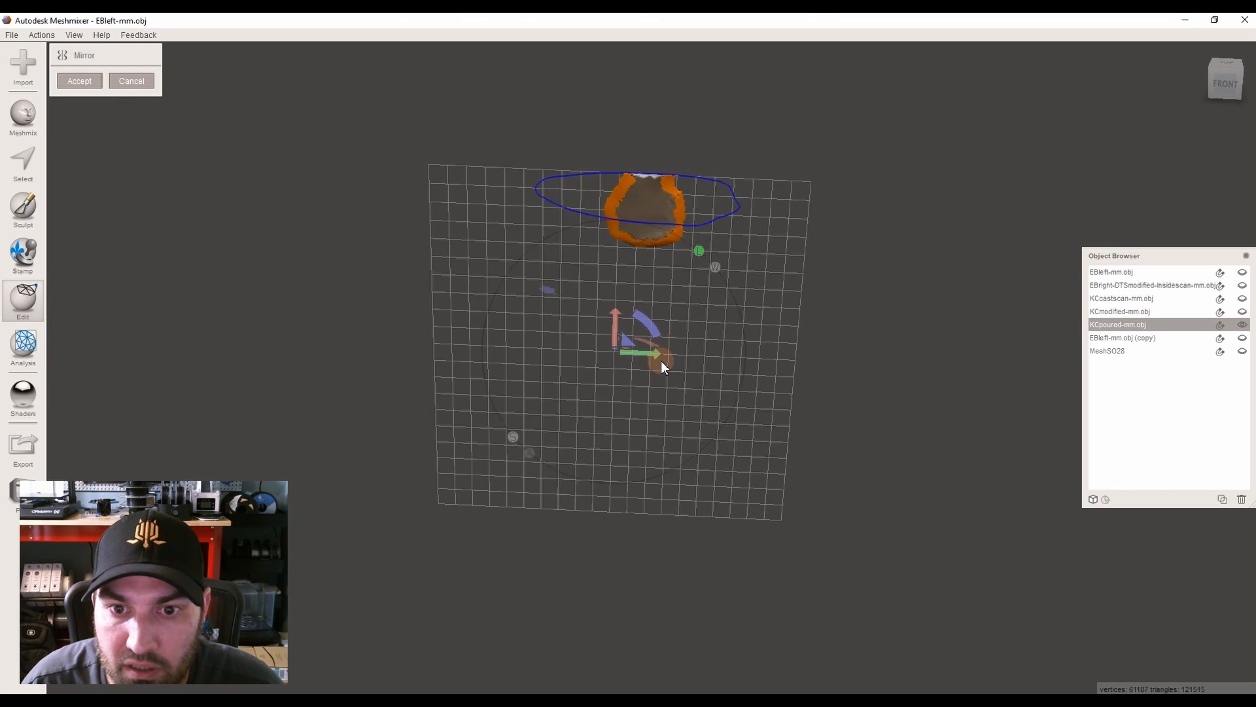
right_click_drag(661, 361, 661, 369)
left_click_drag(646, 299, 553, 251)
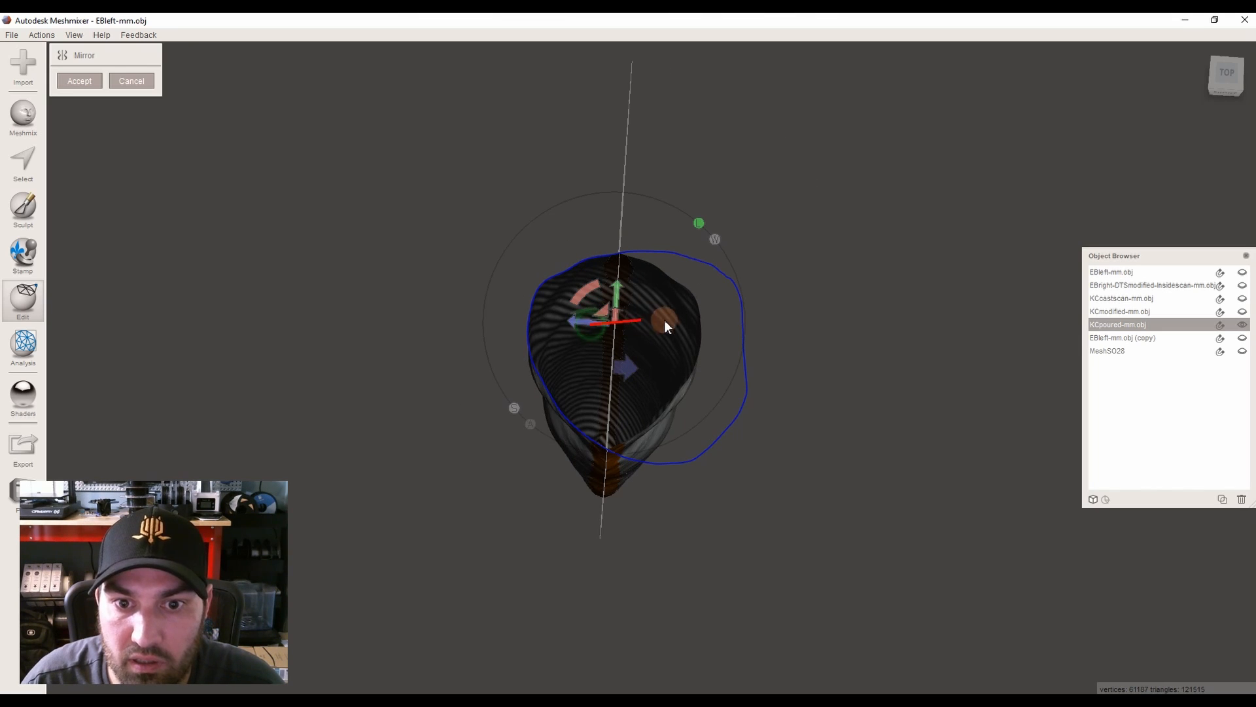
left_click_drag(590, 338, 757, 321)
Move the mirror plane closer to the limb and accept the mirrored pair
right_click_drag(756, 315, 657, 382)
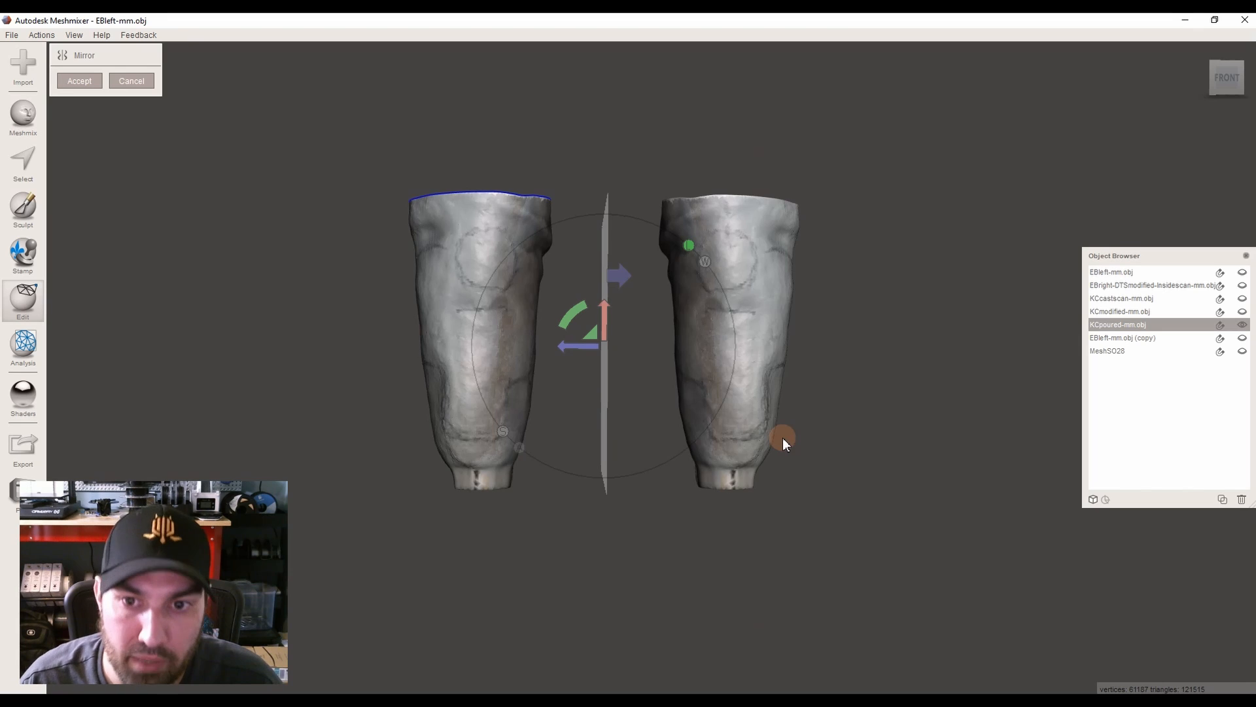
right_click_drag(784, 442, 761, 352)
right_click_drag(536, 420, 630, 278)
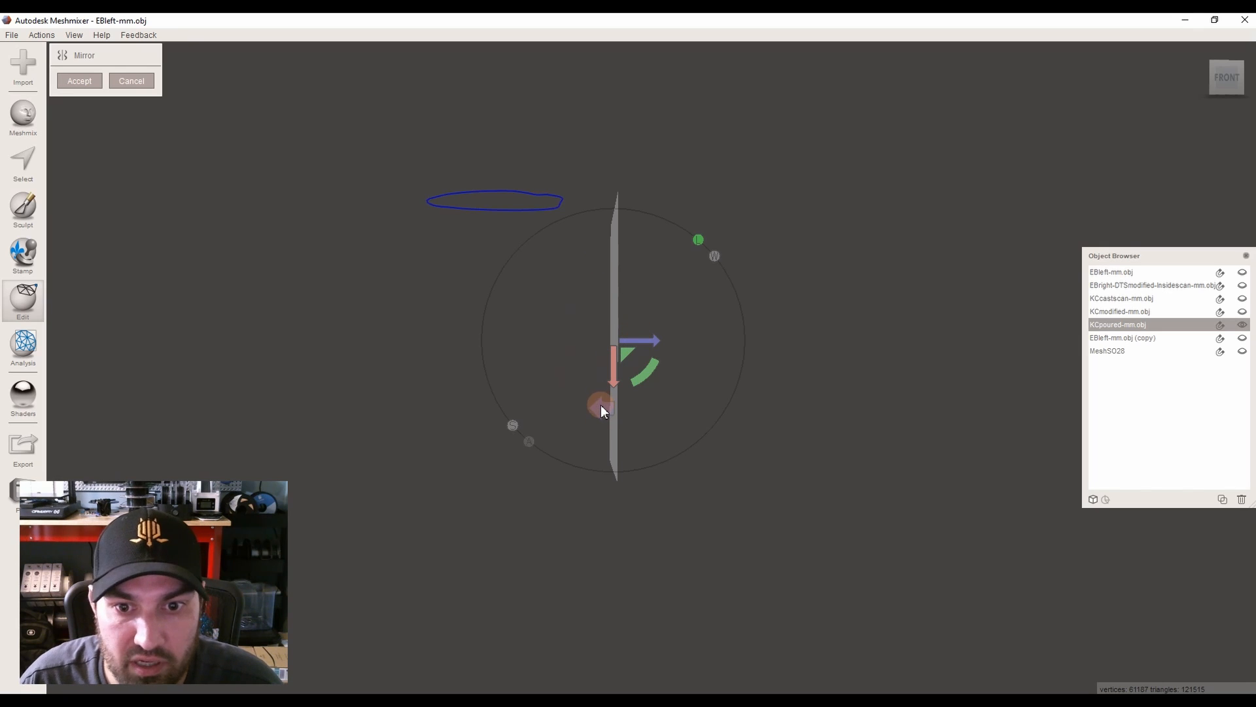
right_click_drag(601, 405, 632, 272)
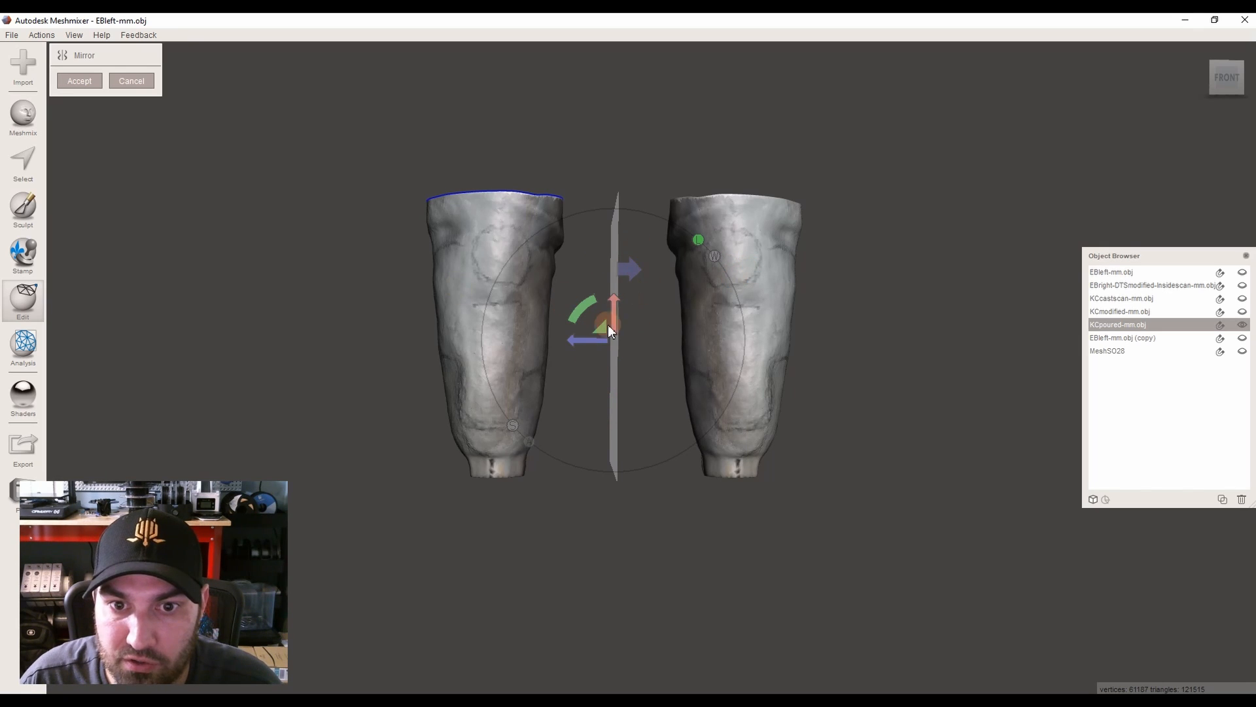
mouse_move(589, 337)
left_mouse_down()
mouse_move(557, 344)
mouse_move(716, 328)
mouse_move(565, 337)
left_mouse_up()
right_click_drag(565, 338, 568, 412)
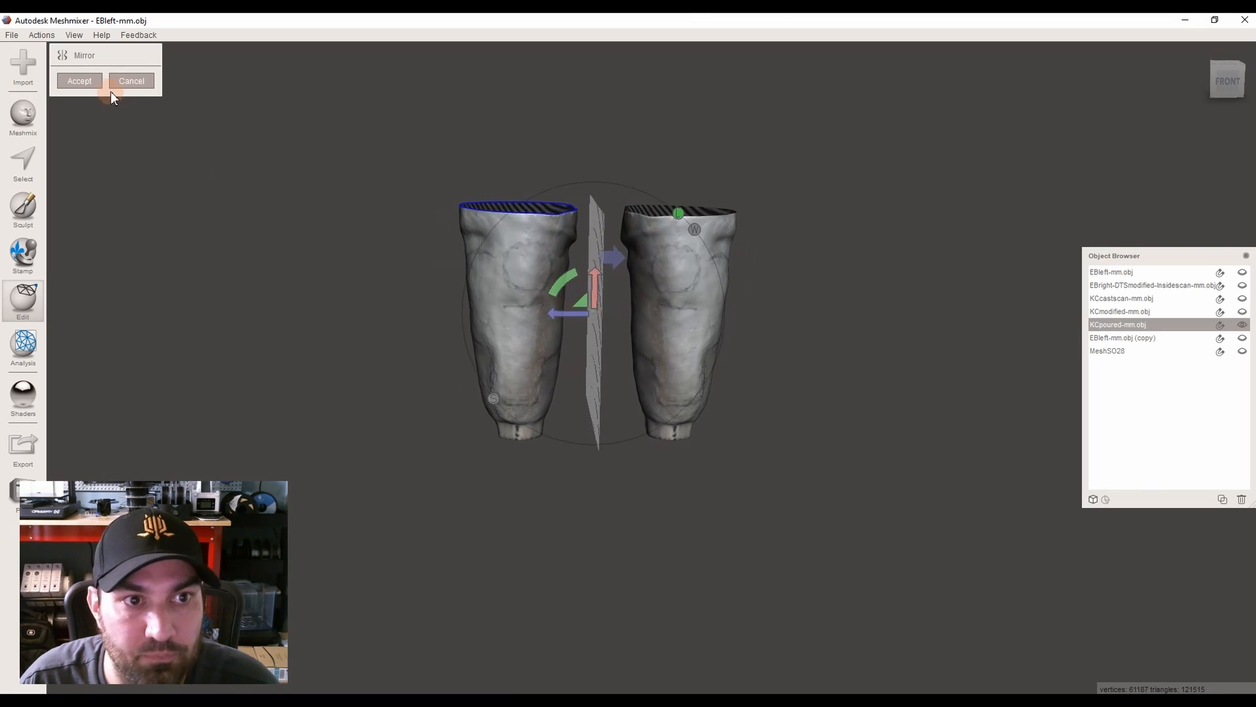
left_click(81, 84)
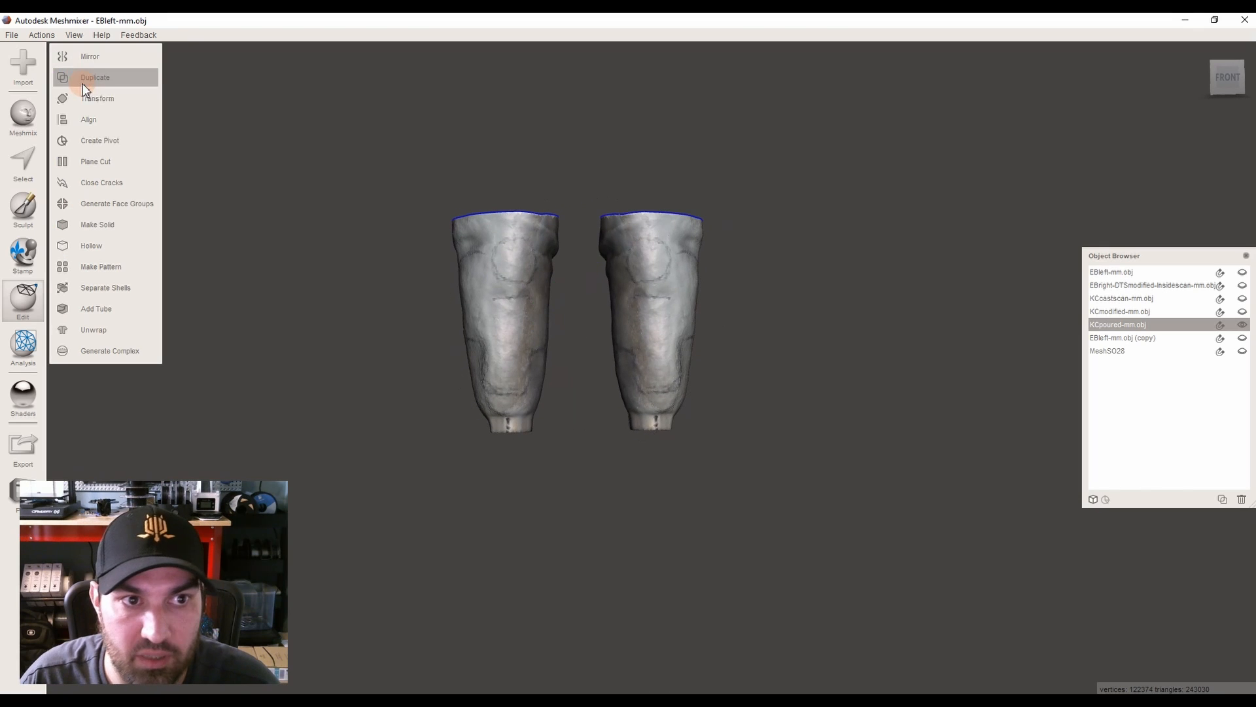
Duplicate the mirrored KCpoured object and display the limbs in plain face-group colors instead of the scan texture
left_click(84, 79)
left_click(23, 161)
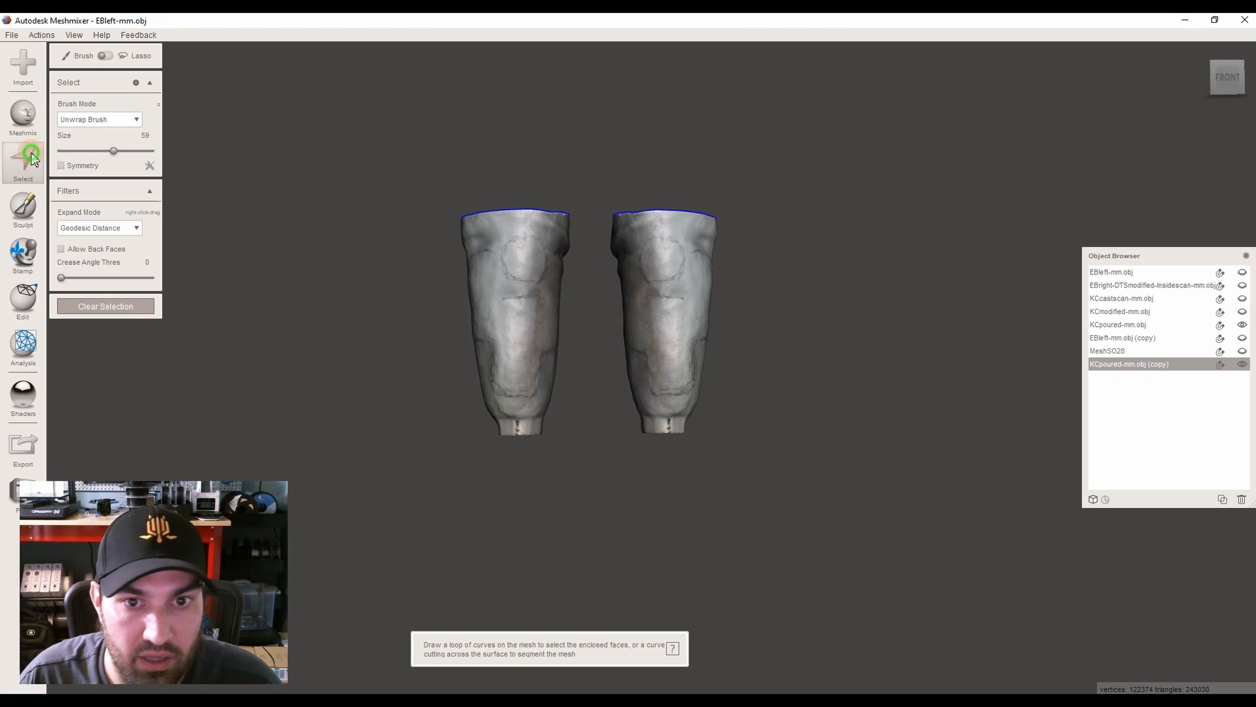
left_click(522, 318)
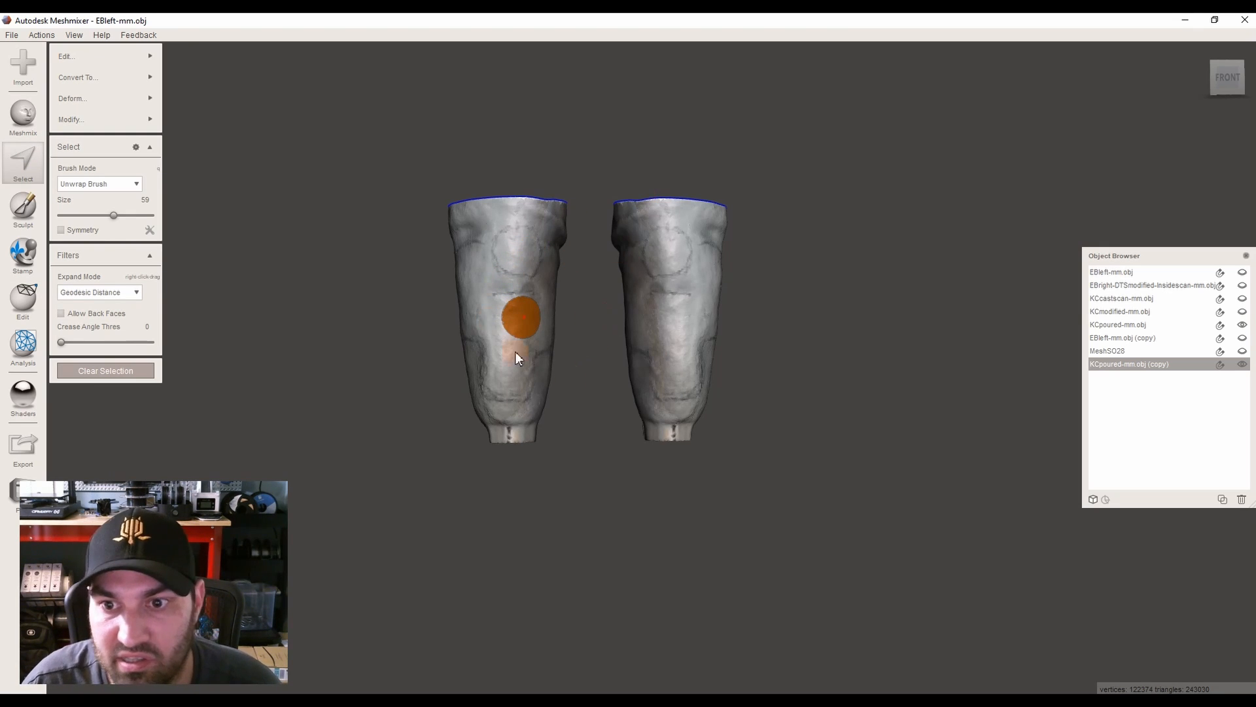
key("Escape")
key("space")
left_click(733, 378)
right_click_drag(515, 394, 409, 261)
left_click(25, 165)
mouse_move(714, 265)
right_mouse_down()
mouse_move(723, 297)
mouse_move(700, 275)
right_mouse_up()
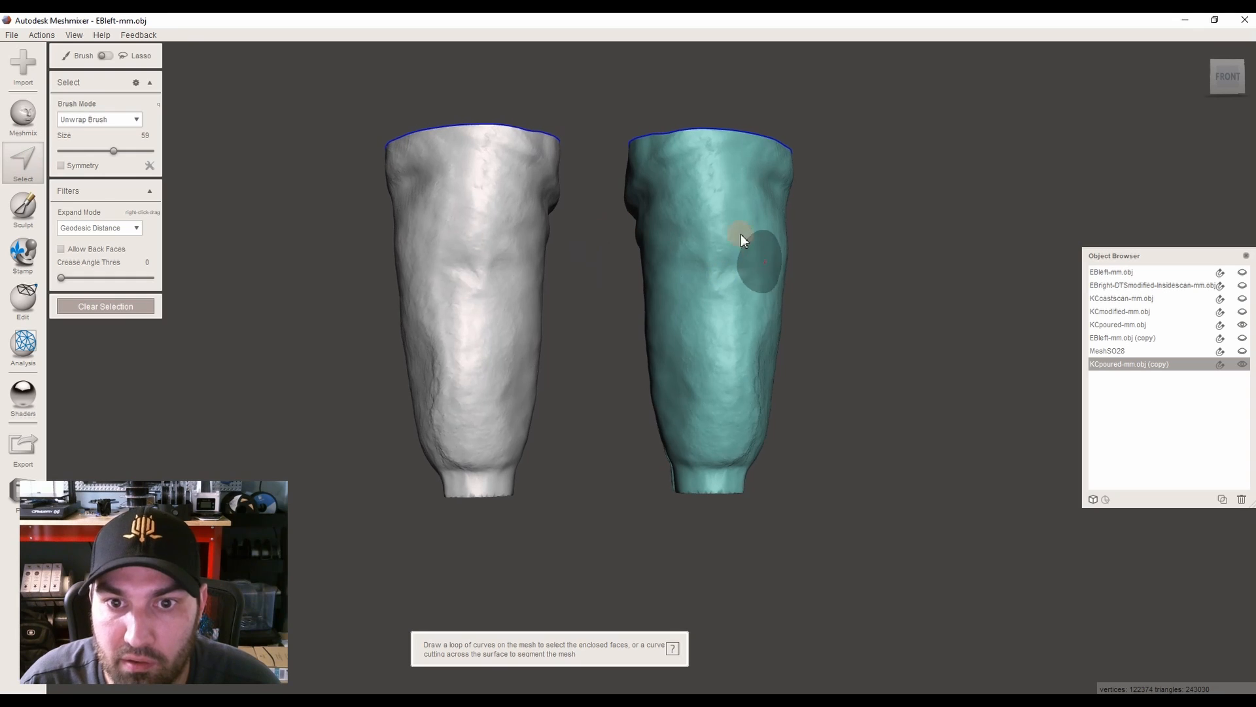
right_click_drag(740, 234, 730, 276)
left_click(743, 265)
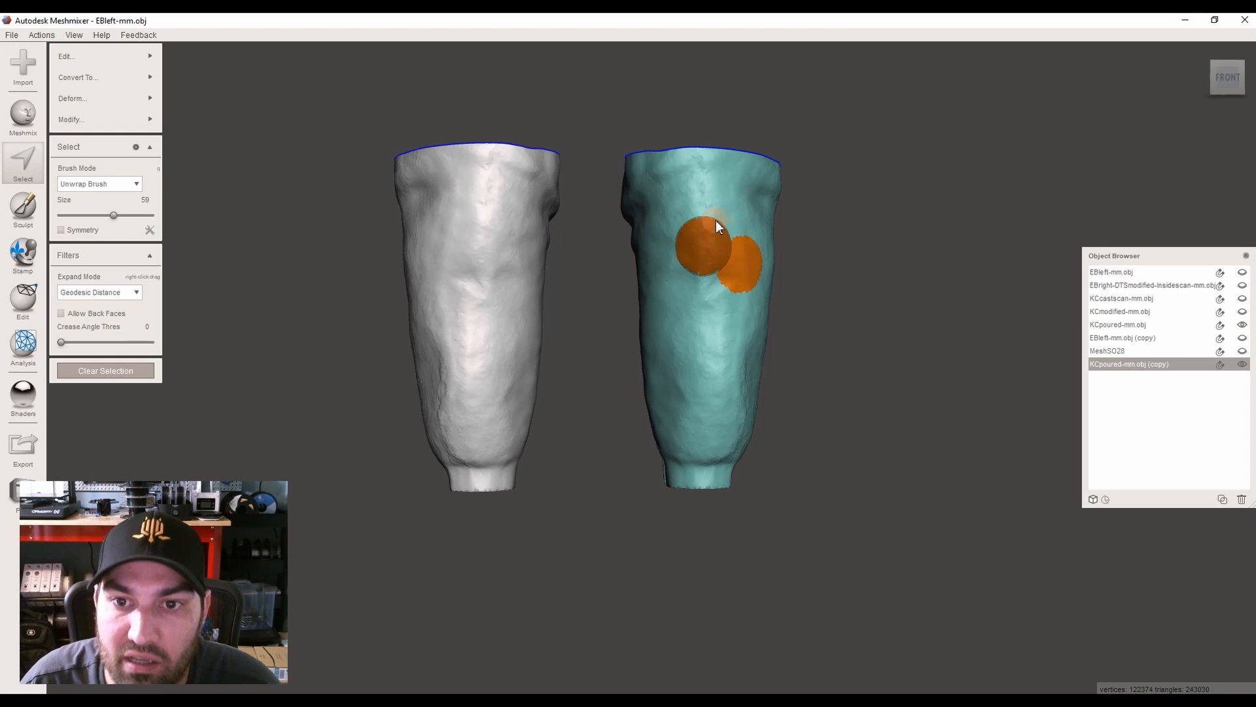
key("Escape")
Hide the original KCpoured scan, select the entire teal mirrored limb of the copy, and separate it into its own object
right_click_drag(721, 257, 1255, 338)
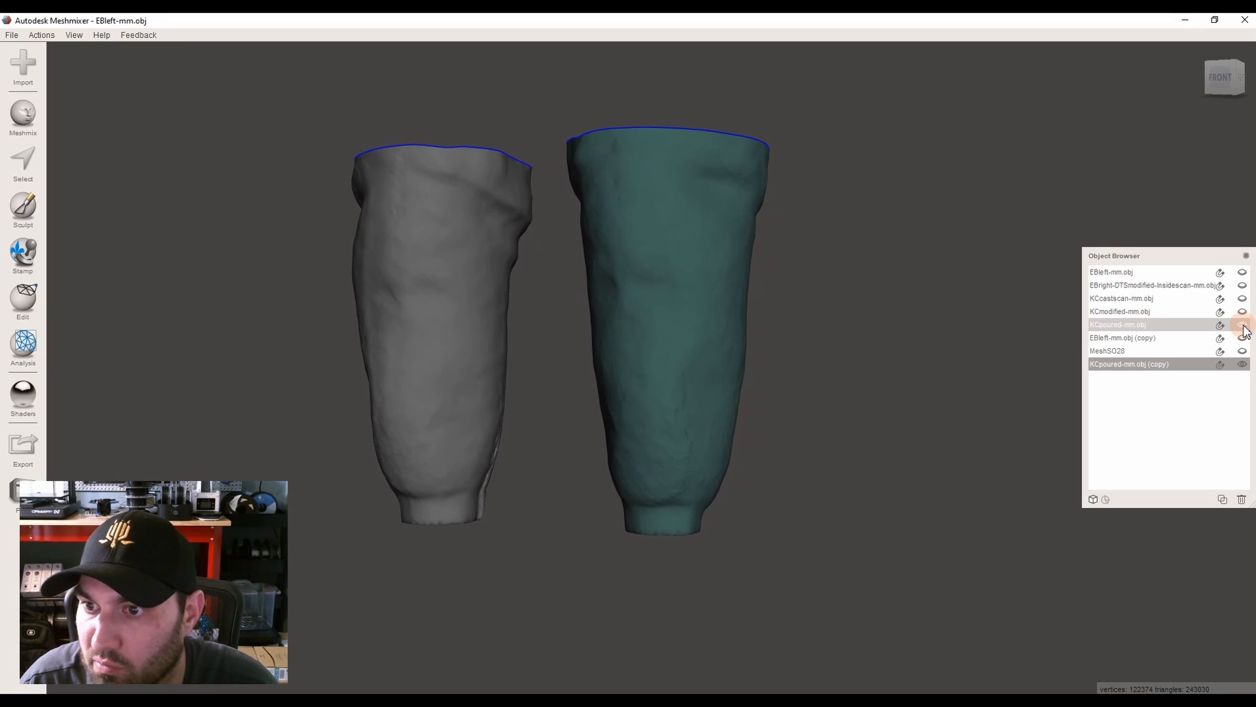
left_click(1243, 325)
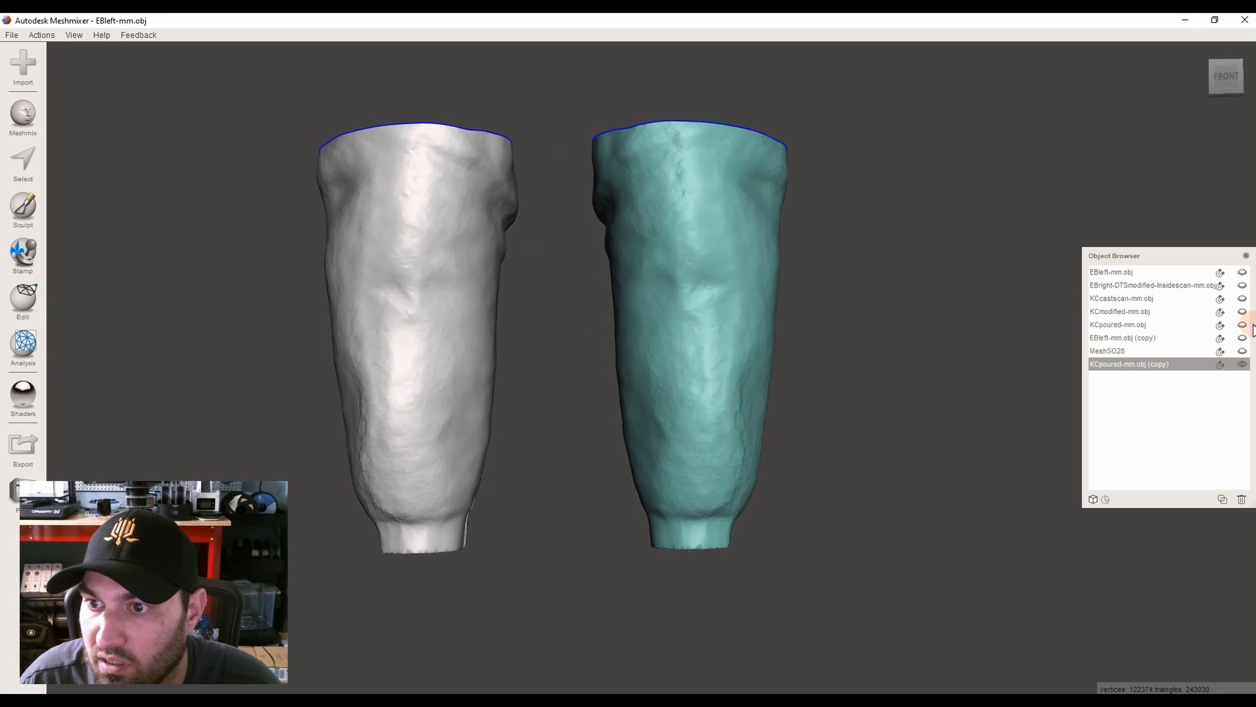
left_click(31, 161)
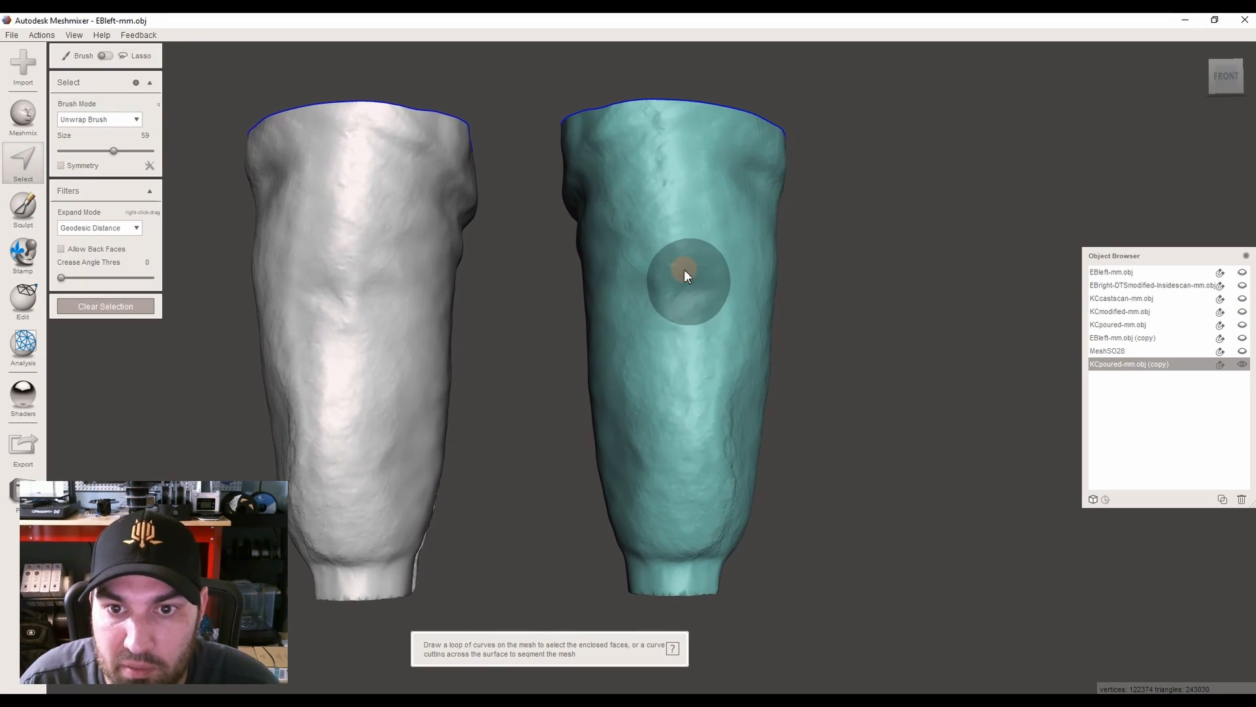
double_click(678, 256)
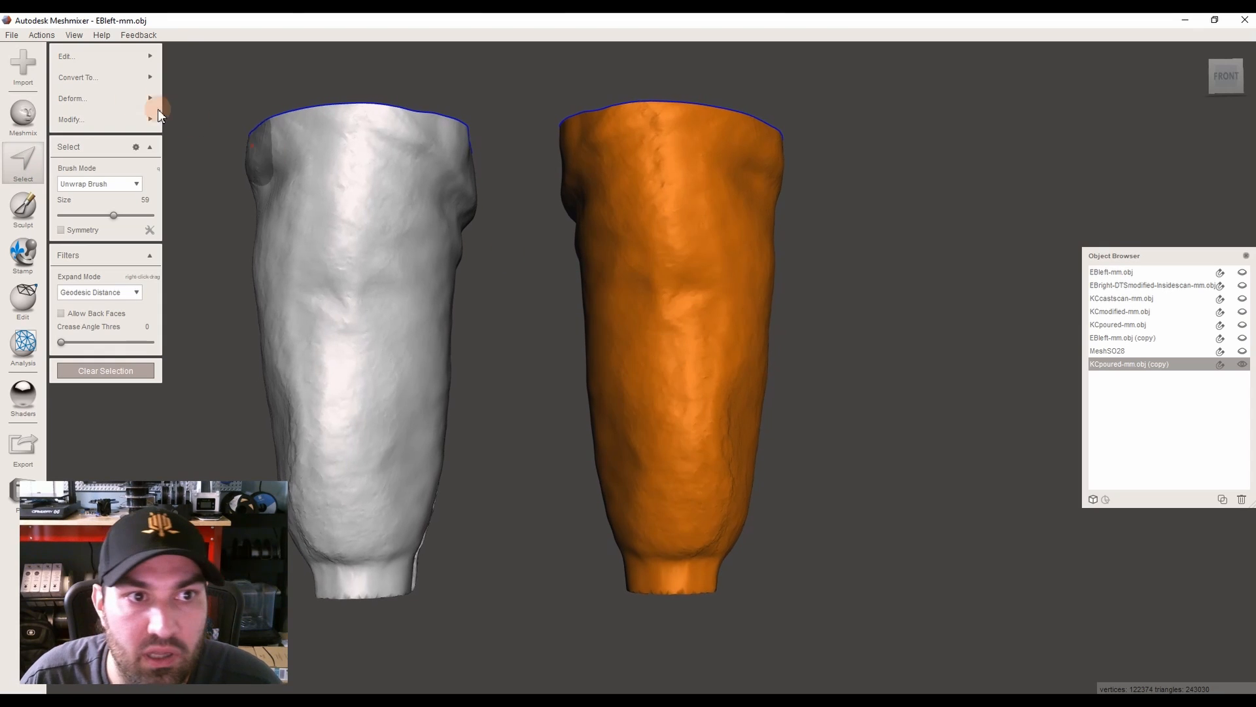
left_click(85, 58)
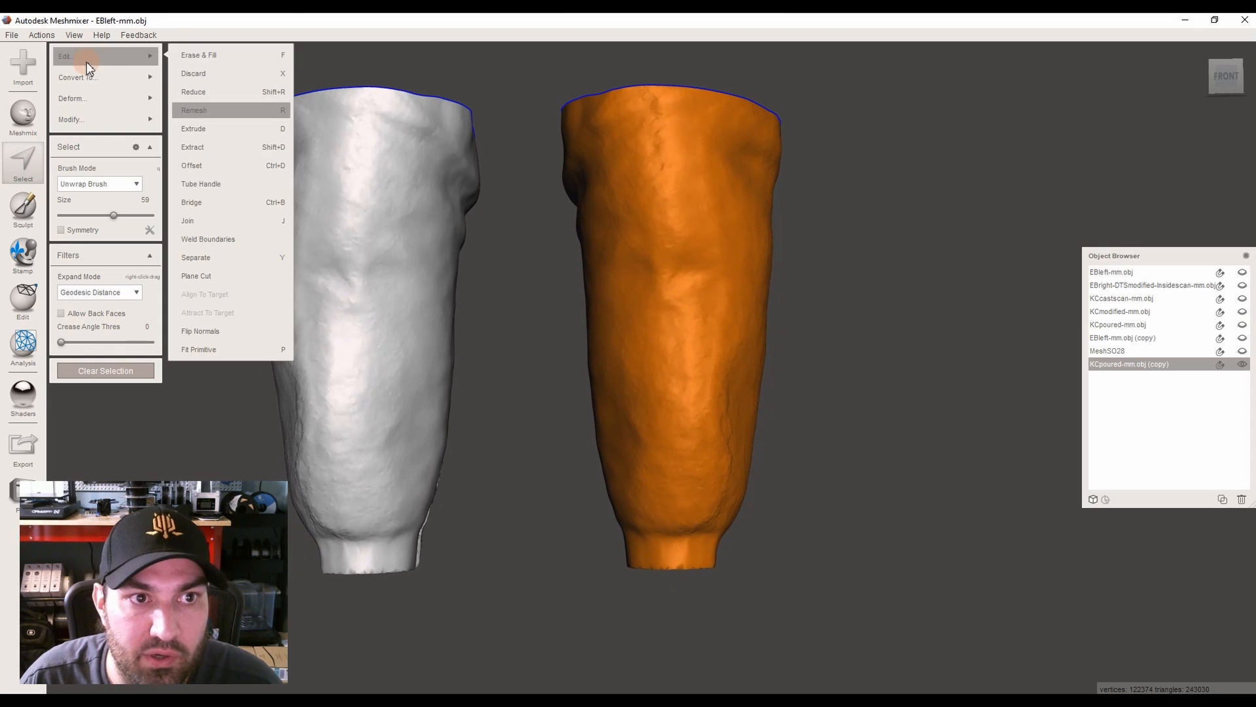
left_click(210, 257)
Hide and show each of the two separated limbs in turn to check which object is which
left_click(1242, 364)
left_click(1241, 364)
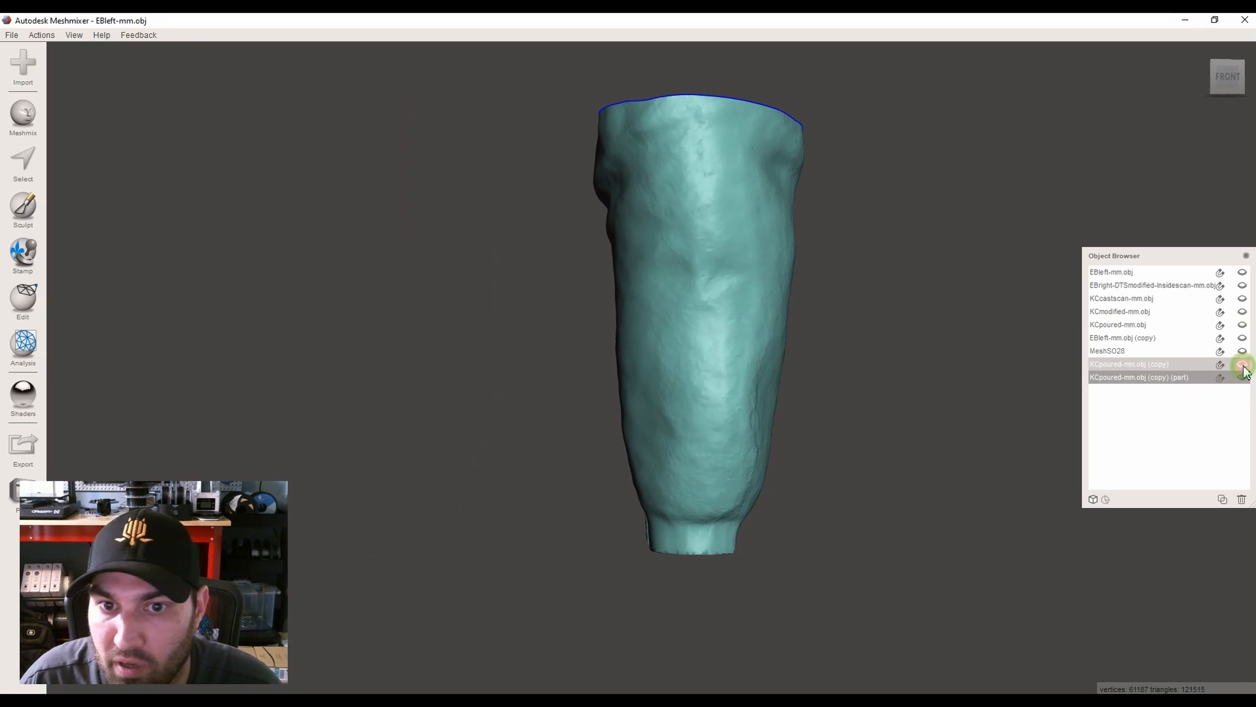
left_click(1241, 365)
left_click(1189, 365)
left_click(1241, 378)
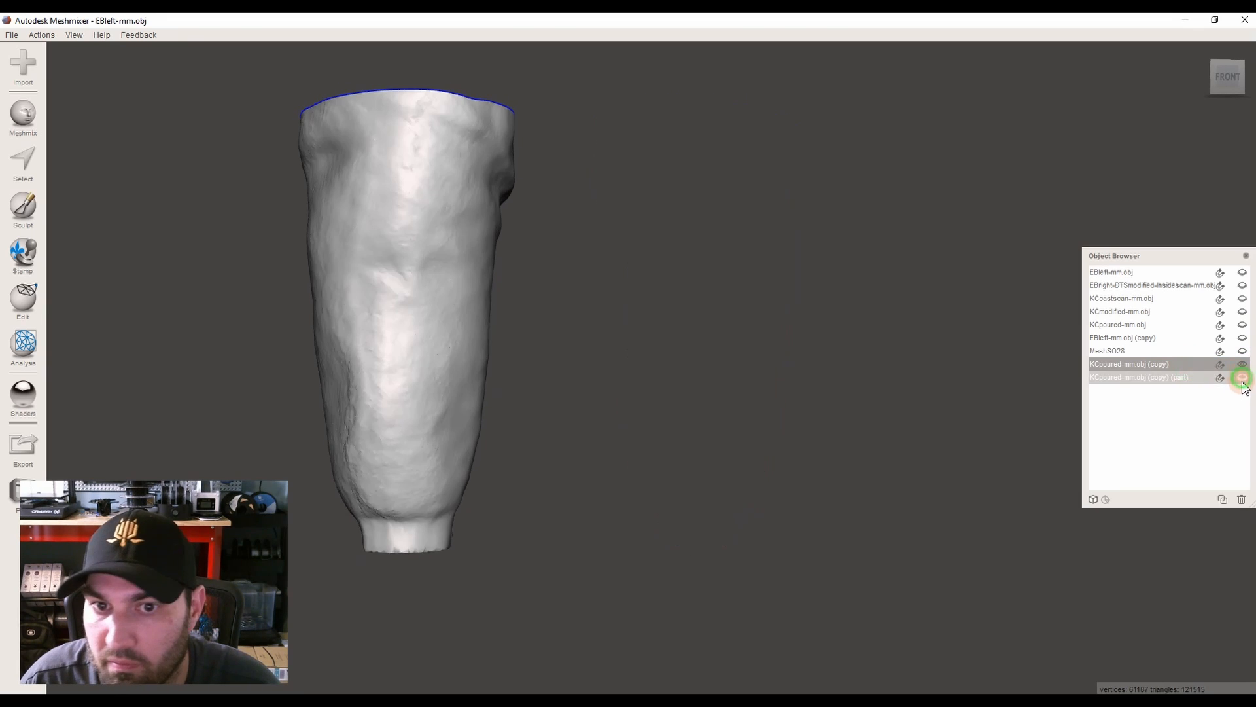
left_click(1242, 378)
Delete the separated teal limb object and make the KCpoured copy the active object
left_click(1201, 377)
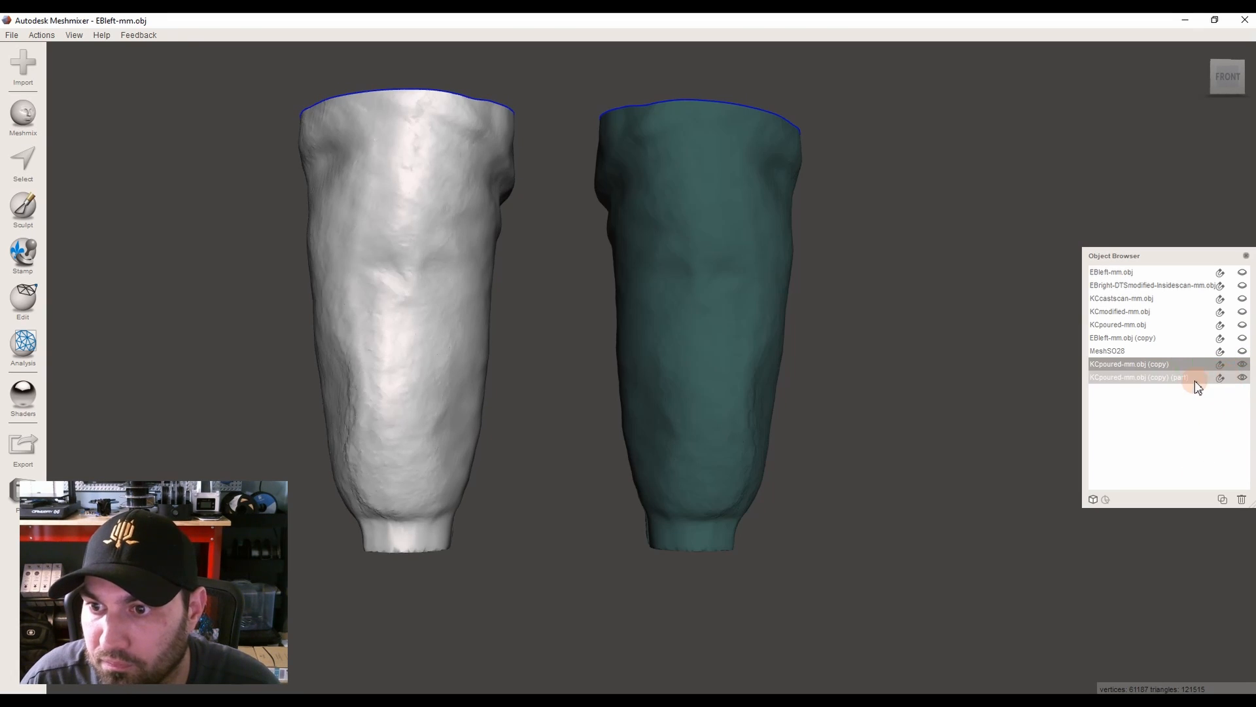
left_click(1241, 499)
left_click(1206, 364)
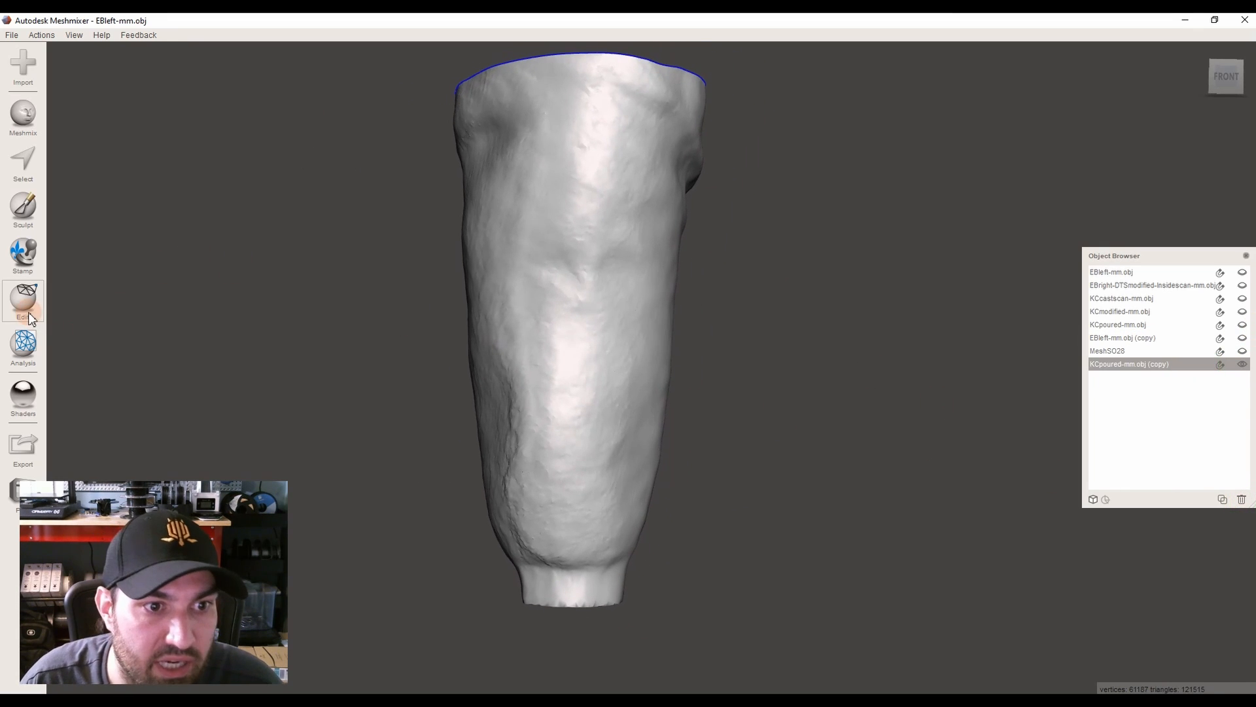
Cap the open upper end of the KCpoured copy with the Inspector, using Flat Fill, and accept the repair
left_click(23, 299)
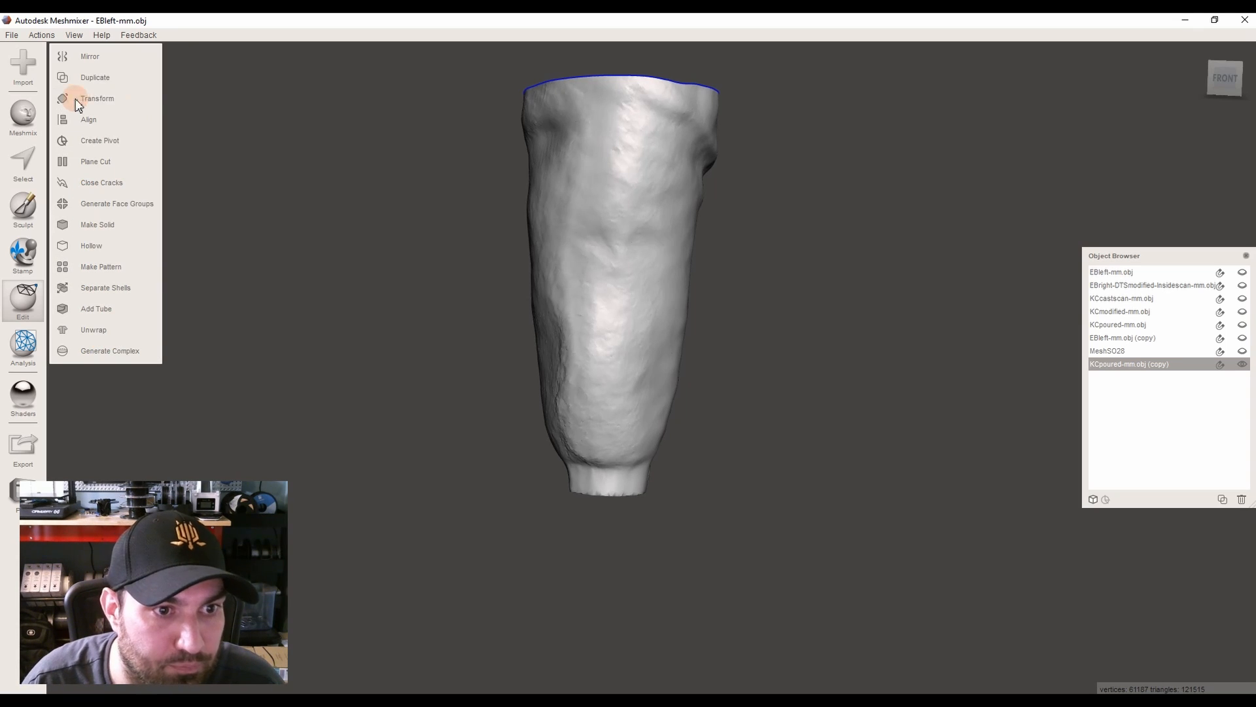
left_click(9, 351)
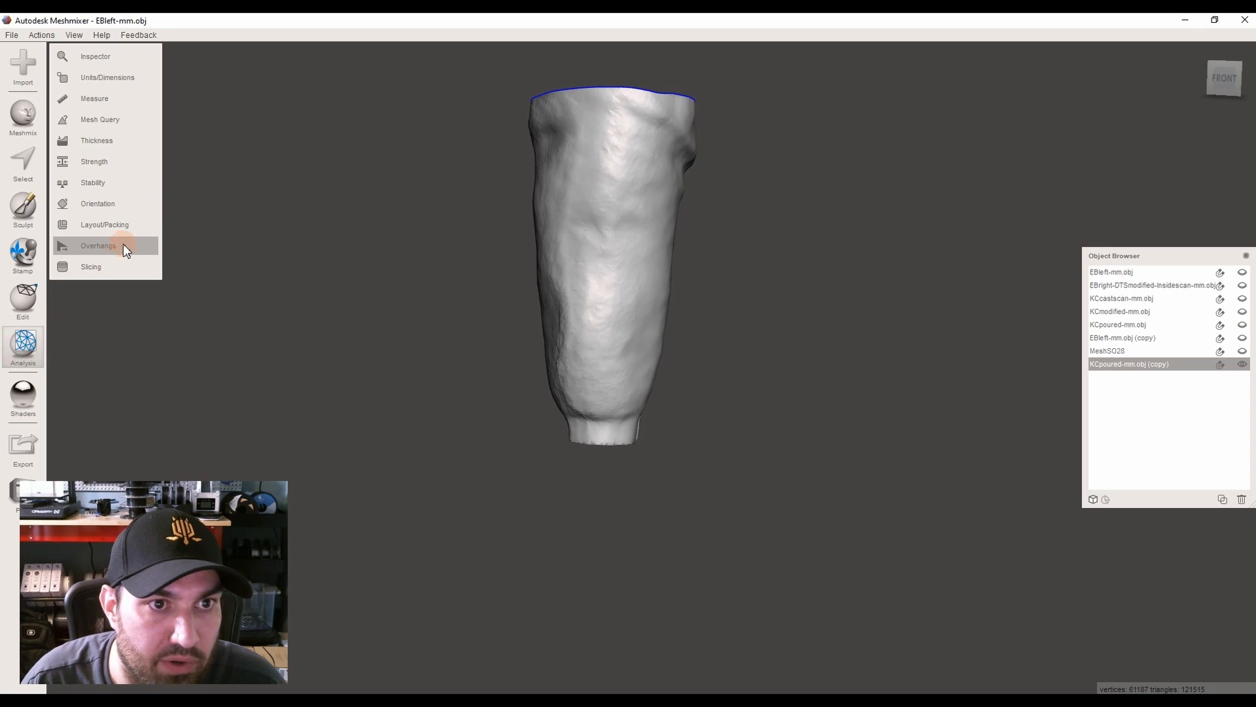
left_click(94, 64)
scroll(701, 47, "up", 5)
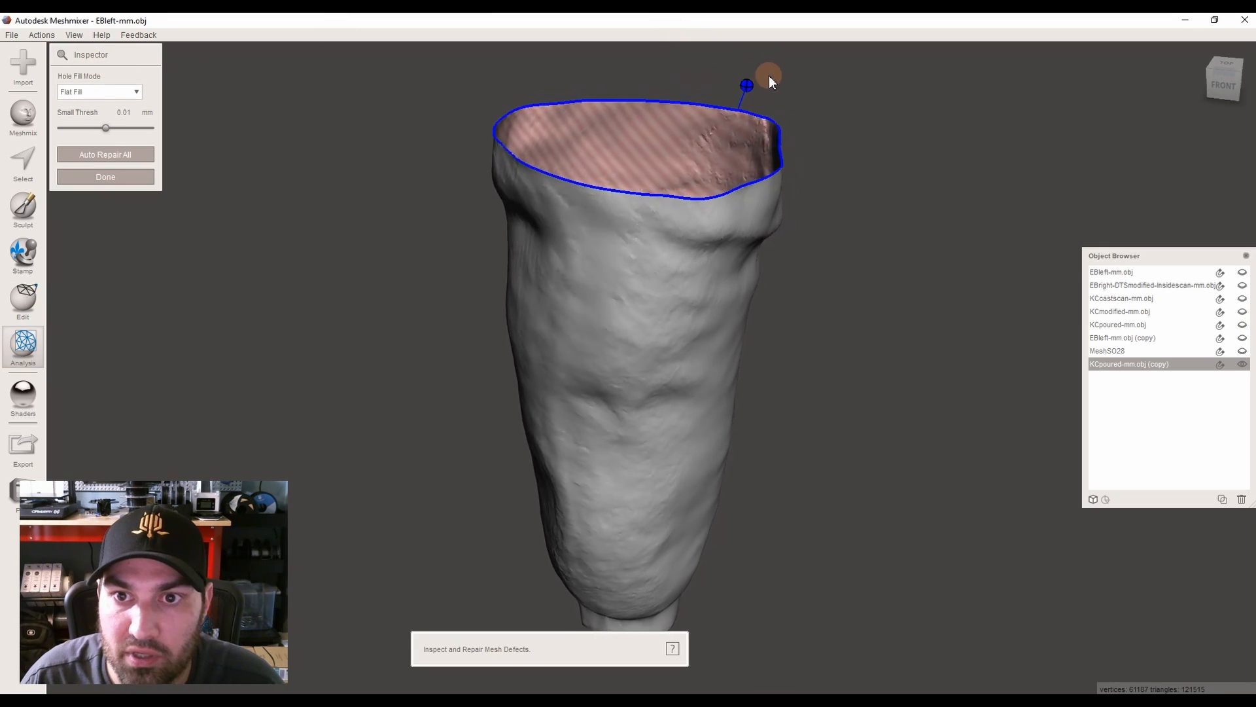
right_click_drag(768, 75, 740, 113)
left_click(739, 114)
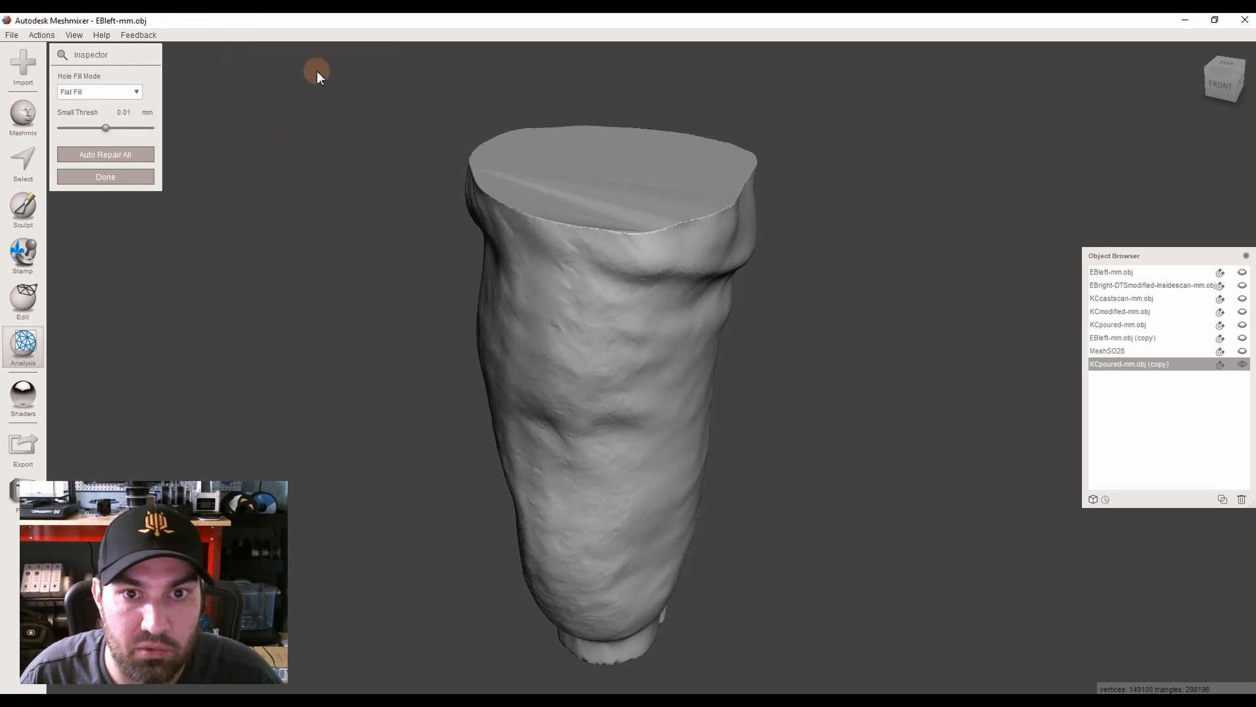
scroll(584, 212, "up", 2)
mouse_move(615, 163)
right_mouse_down()
mouse_move(625, 194)
mouse_move(622, 182)
right_mouse_up()
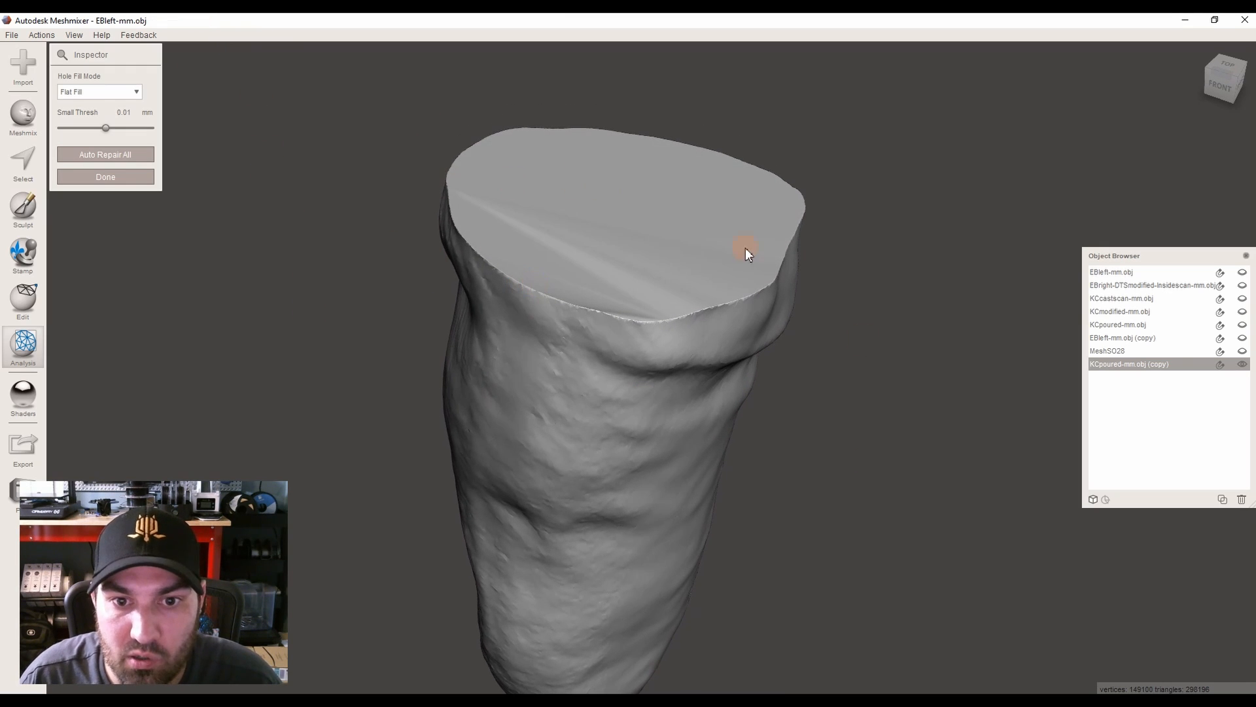
right_click_drag(525, 313, 634, 252)
left_click(131, 177)
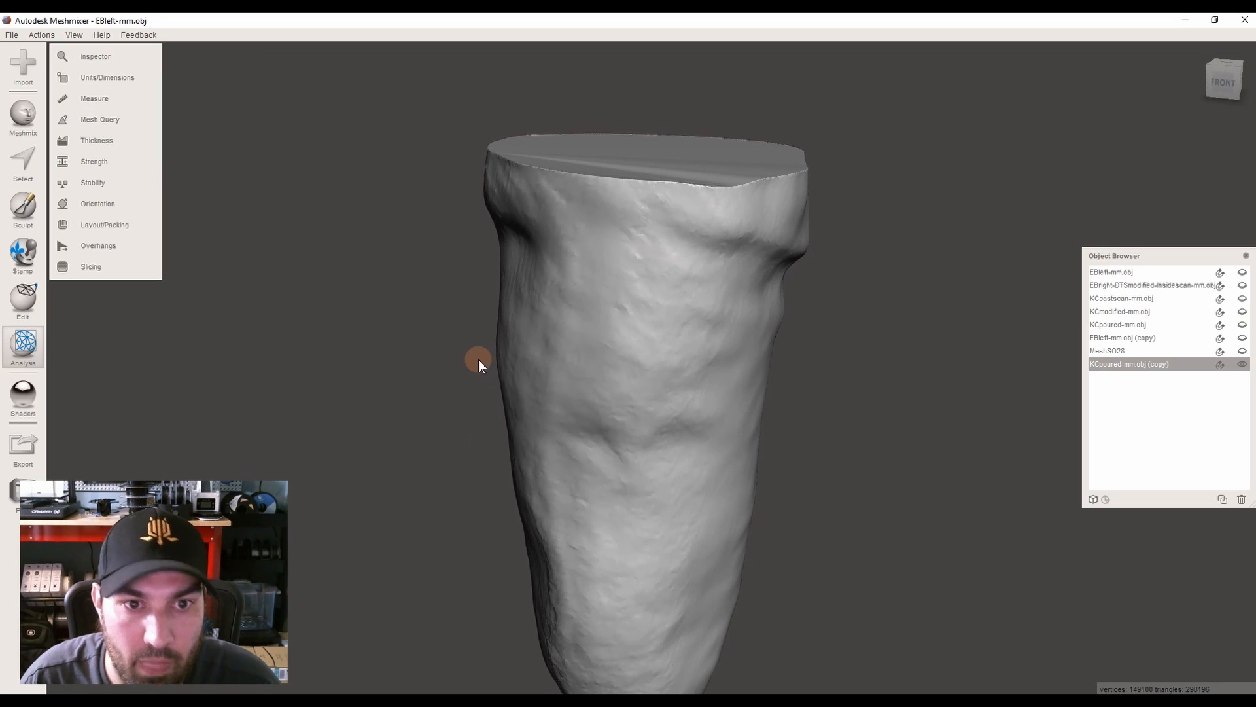
Undo the flat cap and reselect the KCpoured copy
left_click(454, 348)
left_click(25, 360)
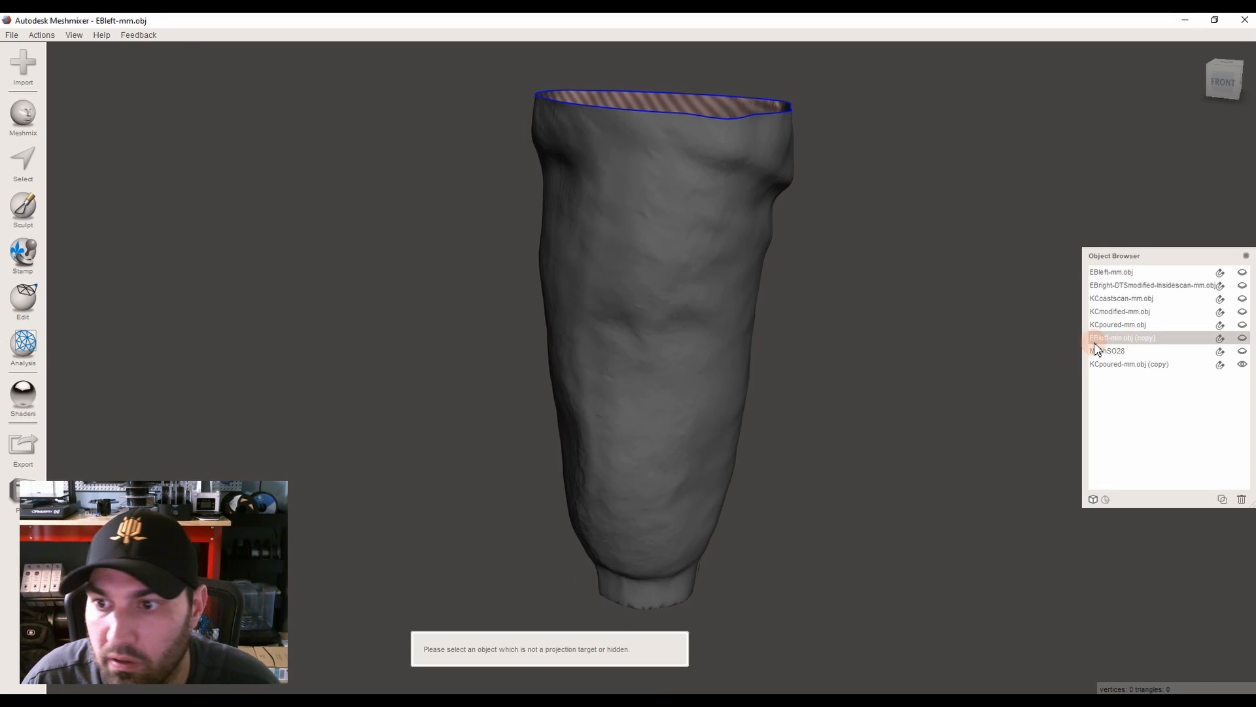
left_click(1112, 364)
left_click(23, 345)
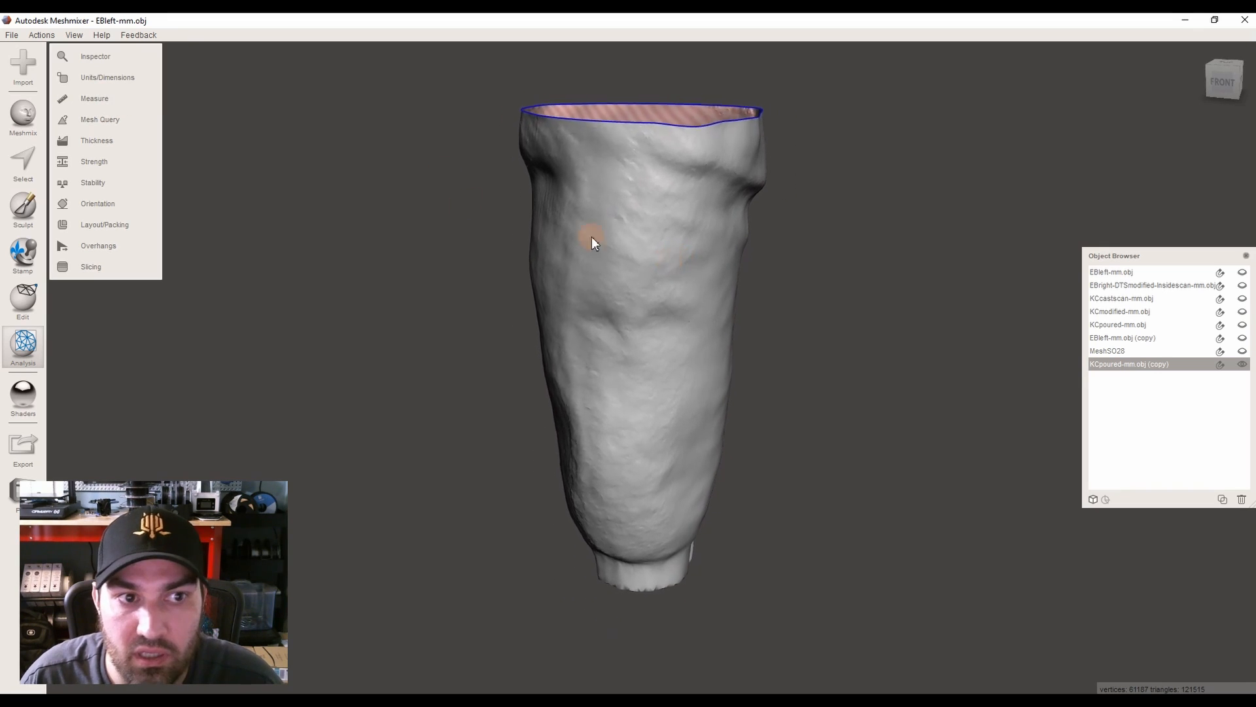
left_click(80, 100)
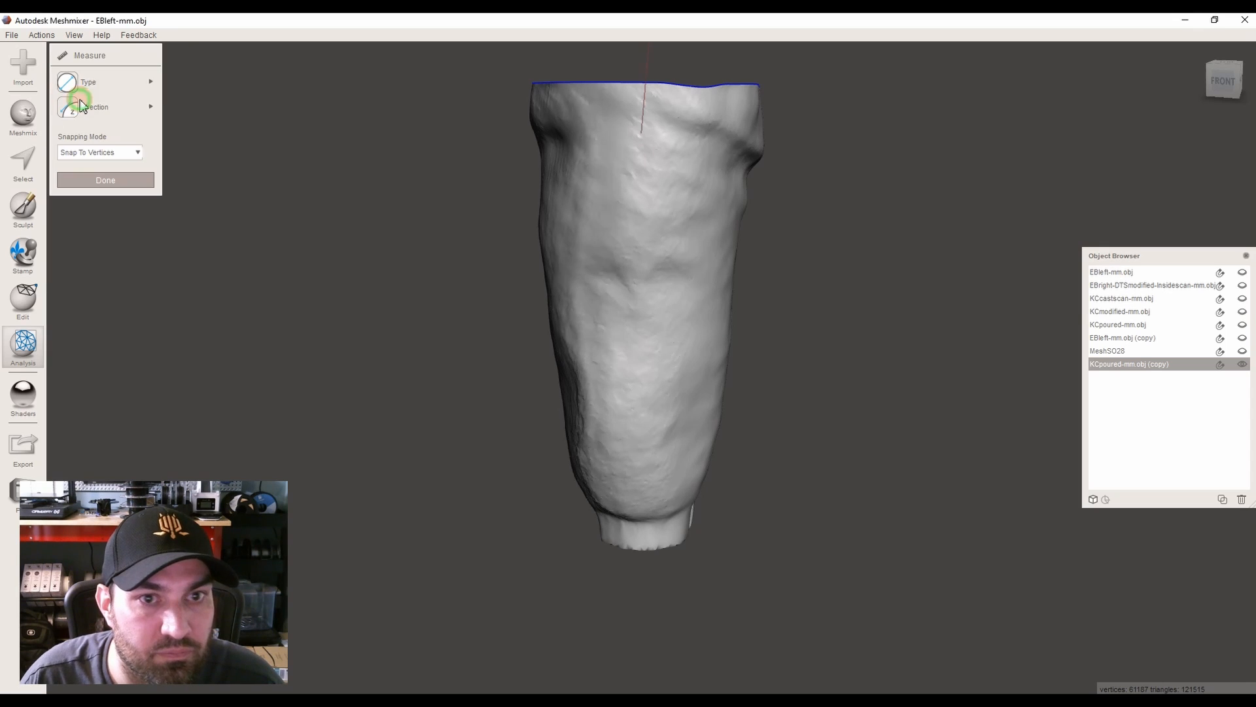
left_click(124, 178)
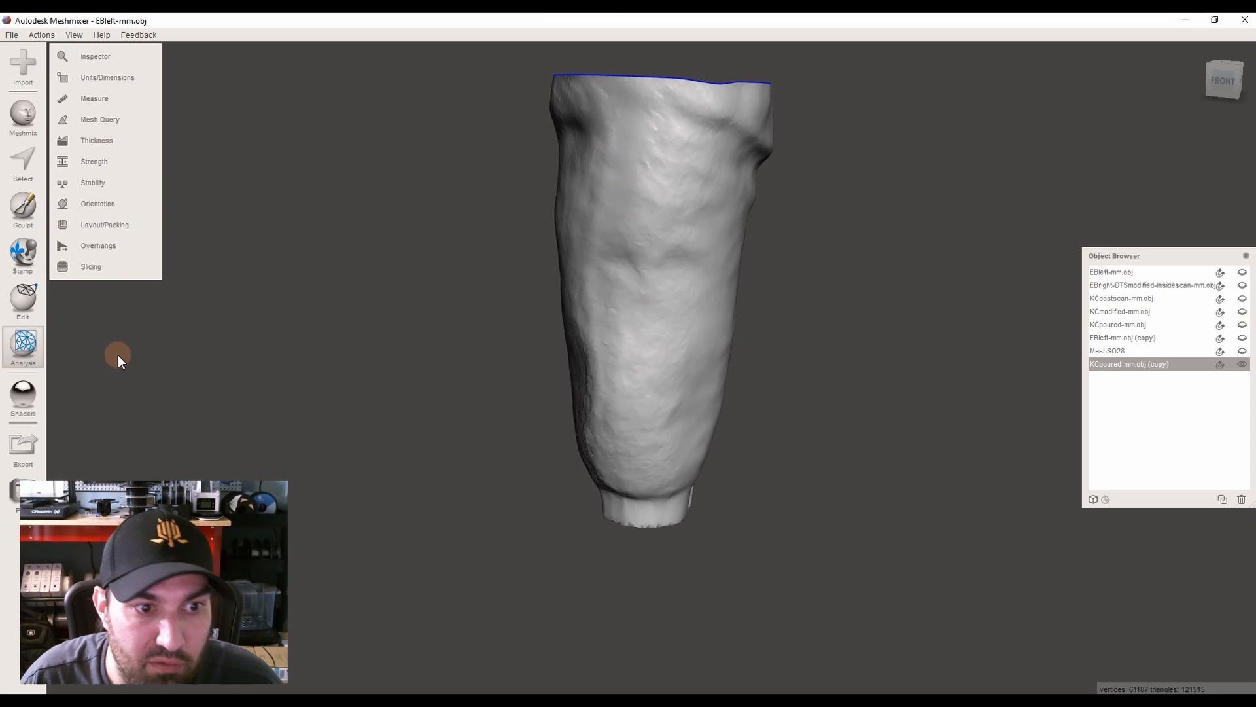
Apply the see-through shader to the KCpoured copy for inspection, and restore the opaque gray shader
left_click(23, 396)
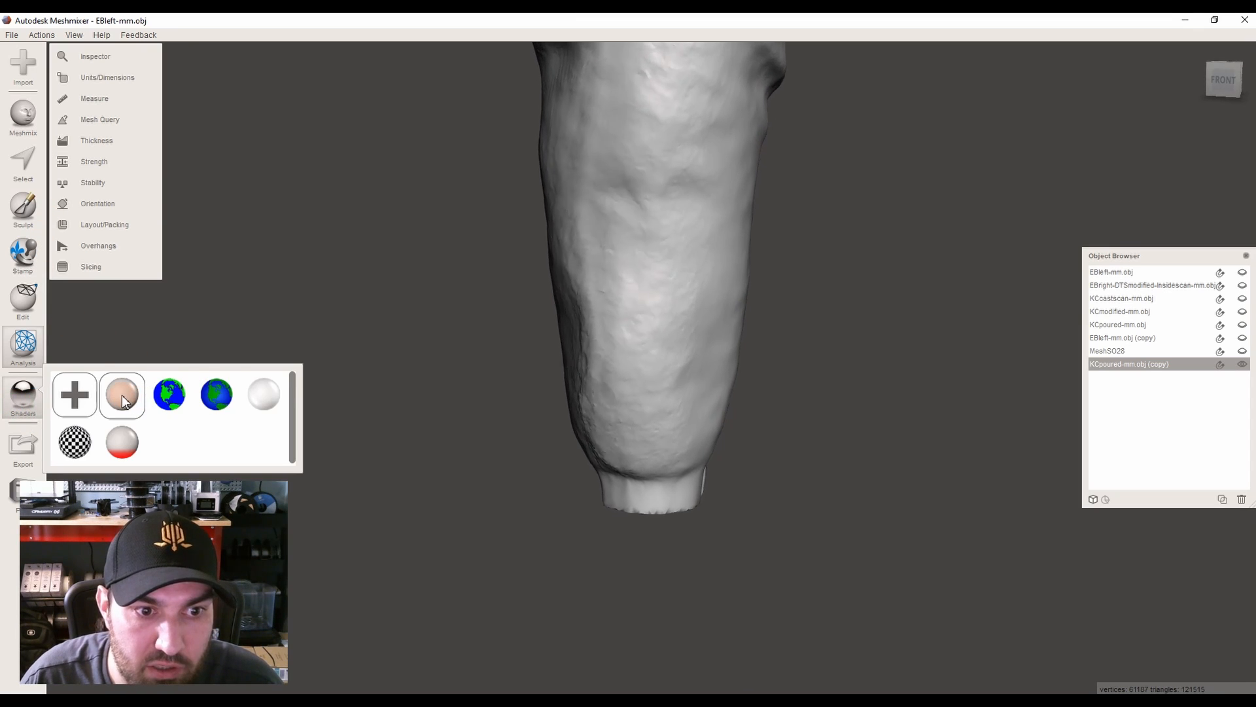
left_click_drag(262, 397, 657, 335)
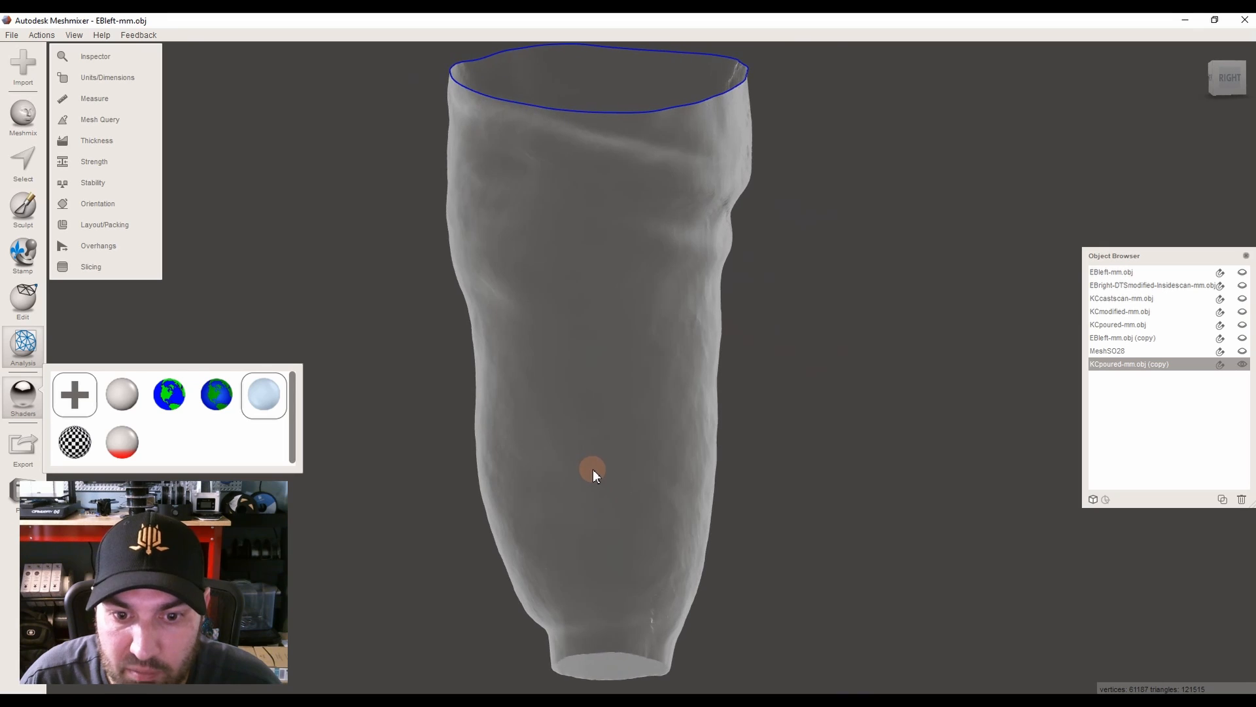
left_click_drag(122, 394, 563, 327)
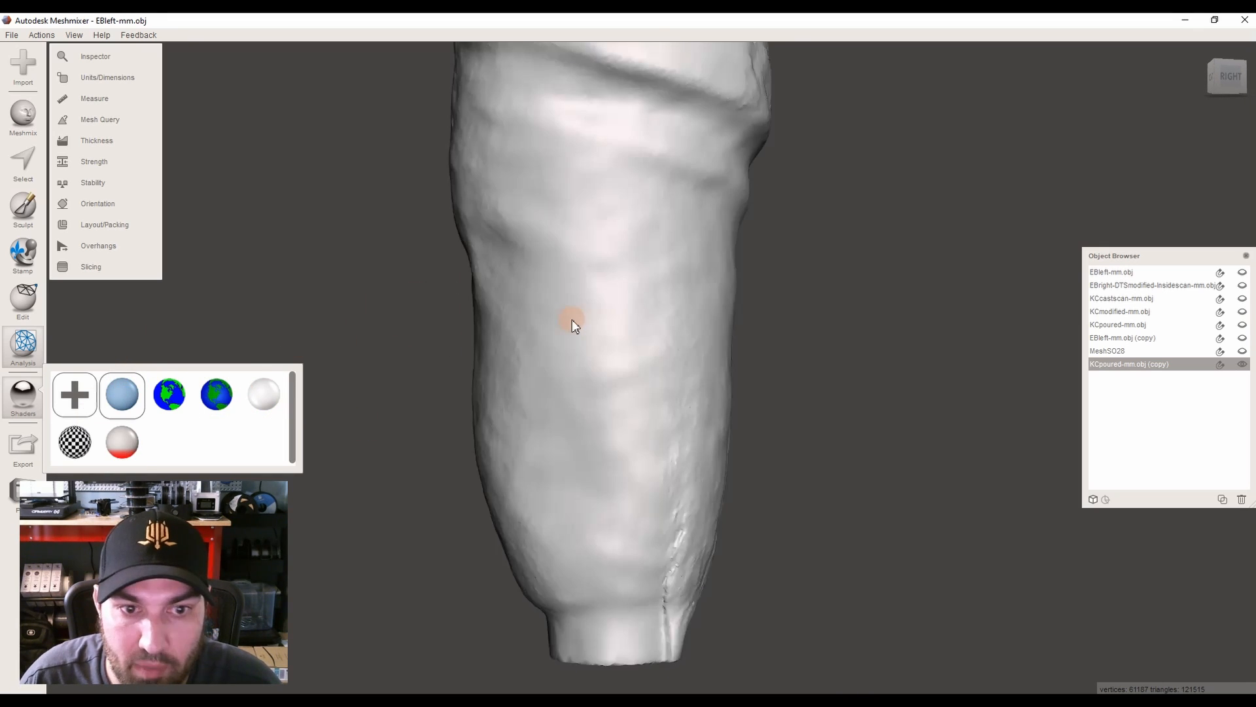
Toggle the KCpoured copy's visibility off and on to view its ghosted preview, leaving it shown
left_click(1242, 364)
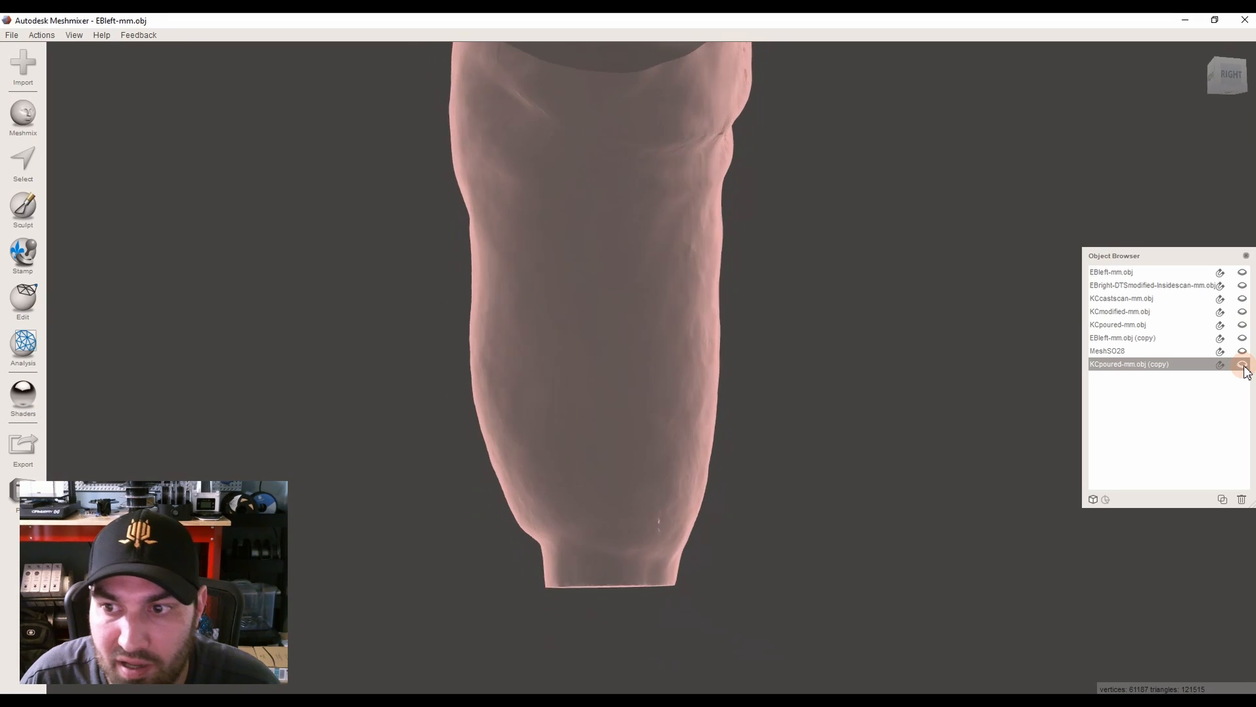
left_click(1244, 366)
left_click(1244, 366)
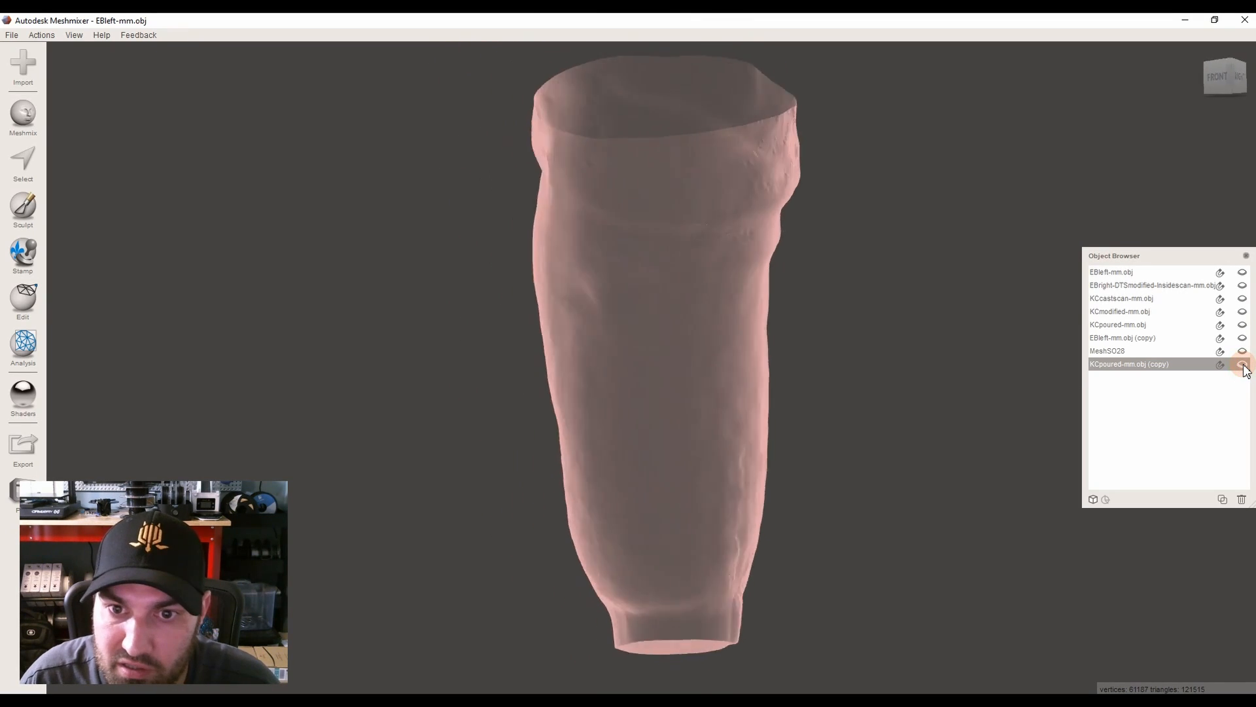
left_click(1243, 365)
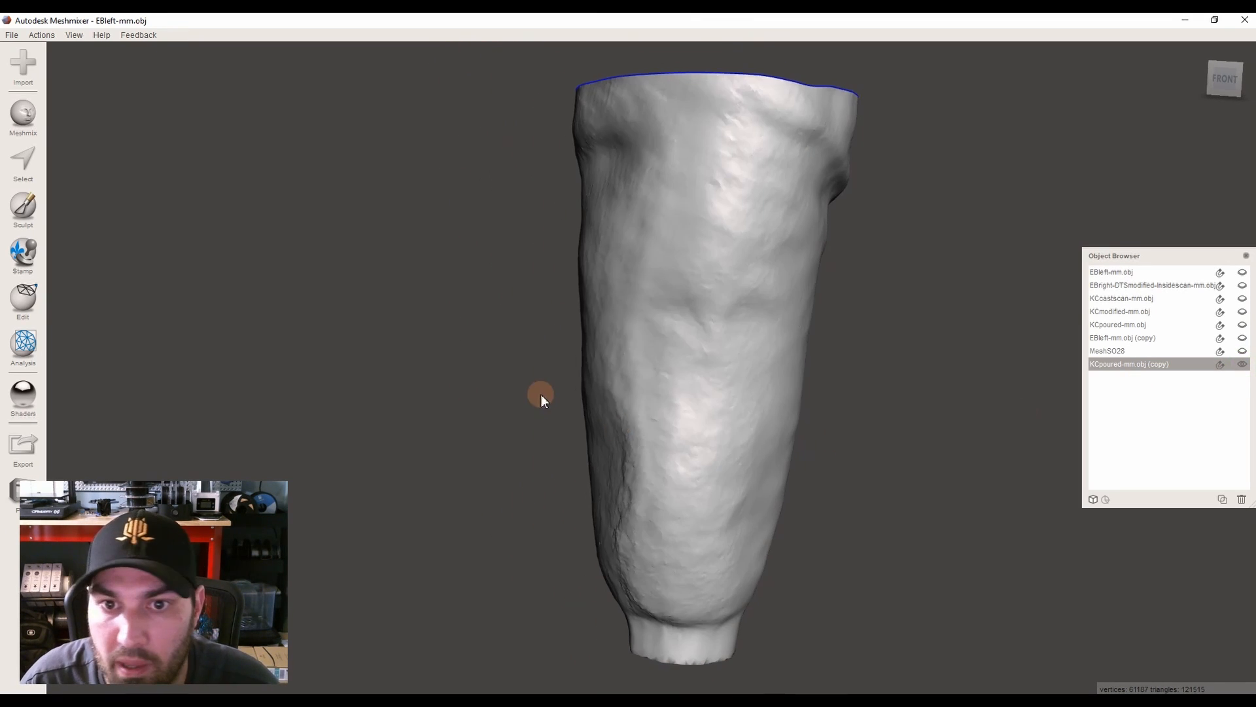